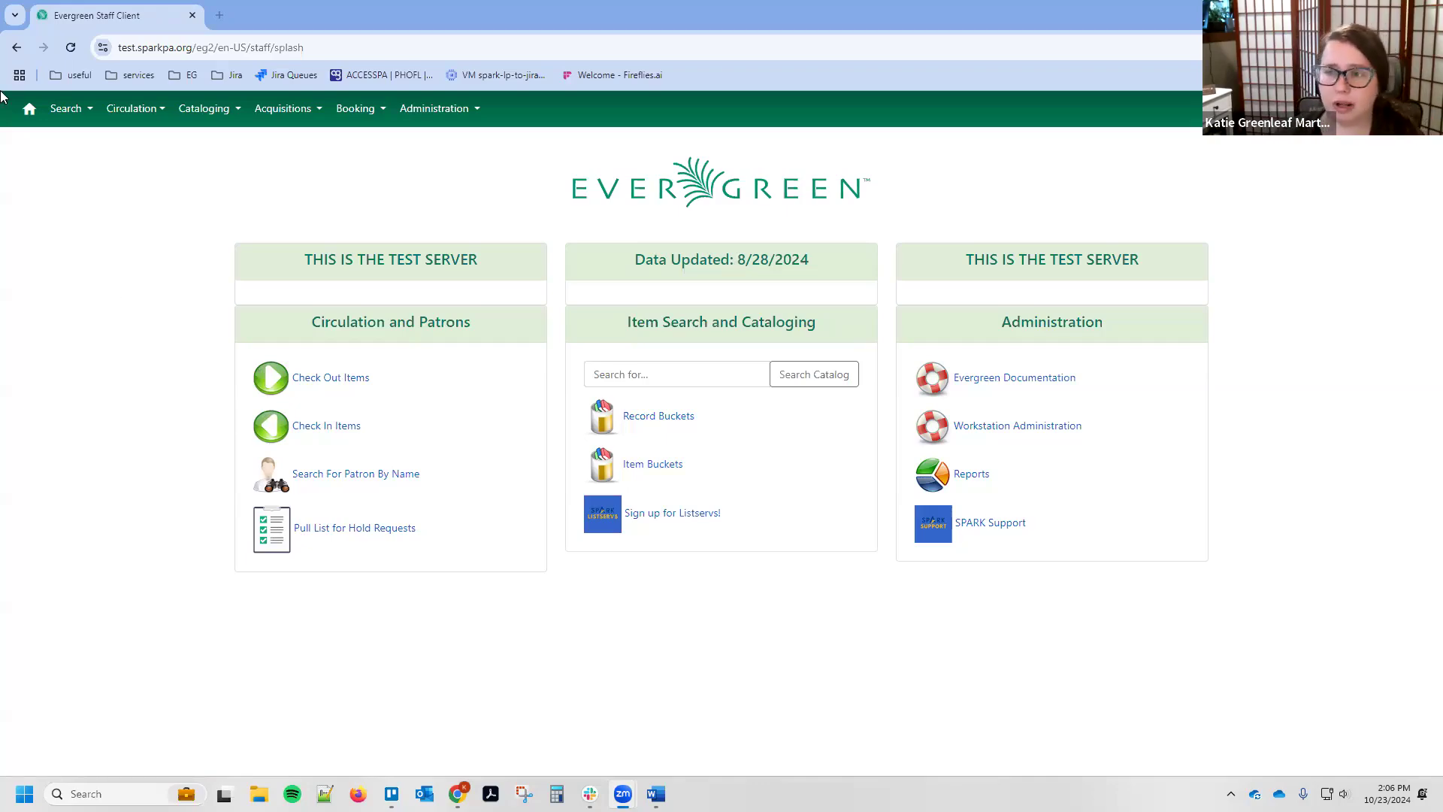
Step: Open support.sparkpa.org in a new browser tab
click(218, 17)
text(support.sparkpa.org)
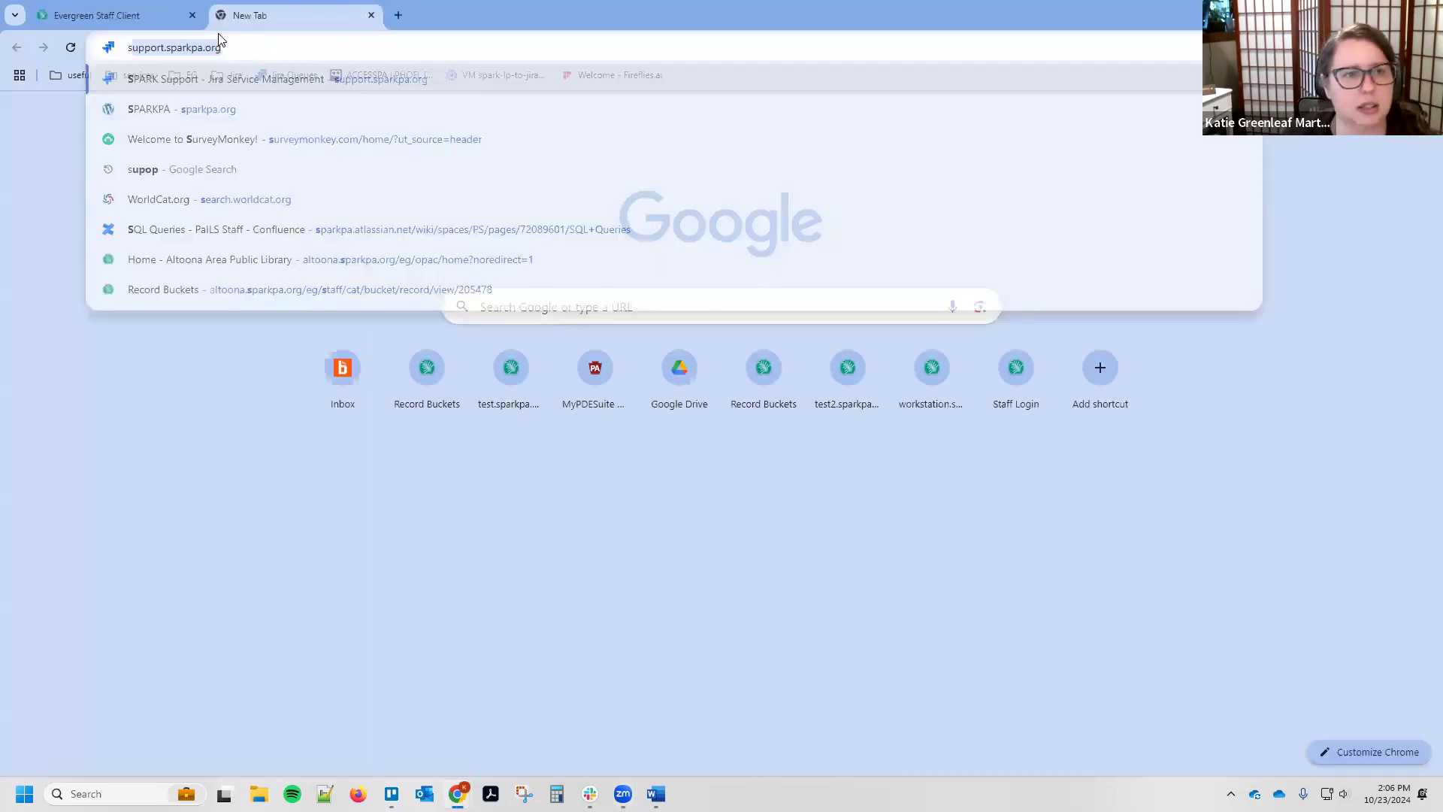
key(Return)
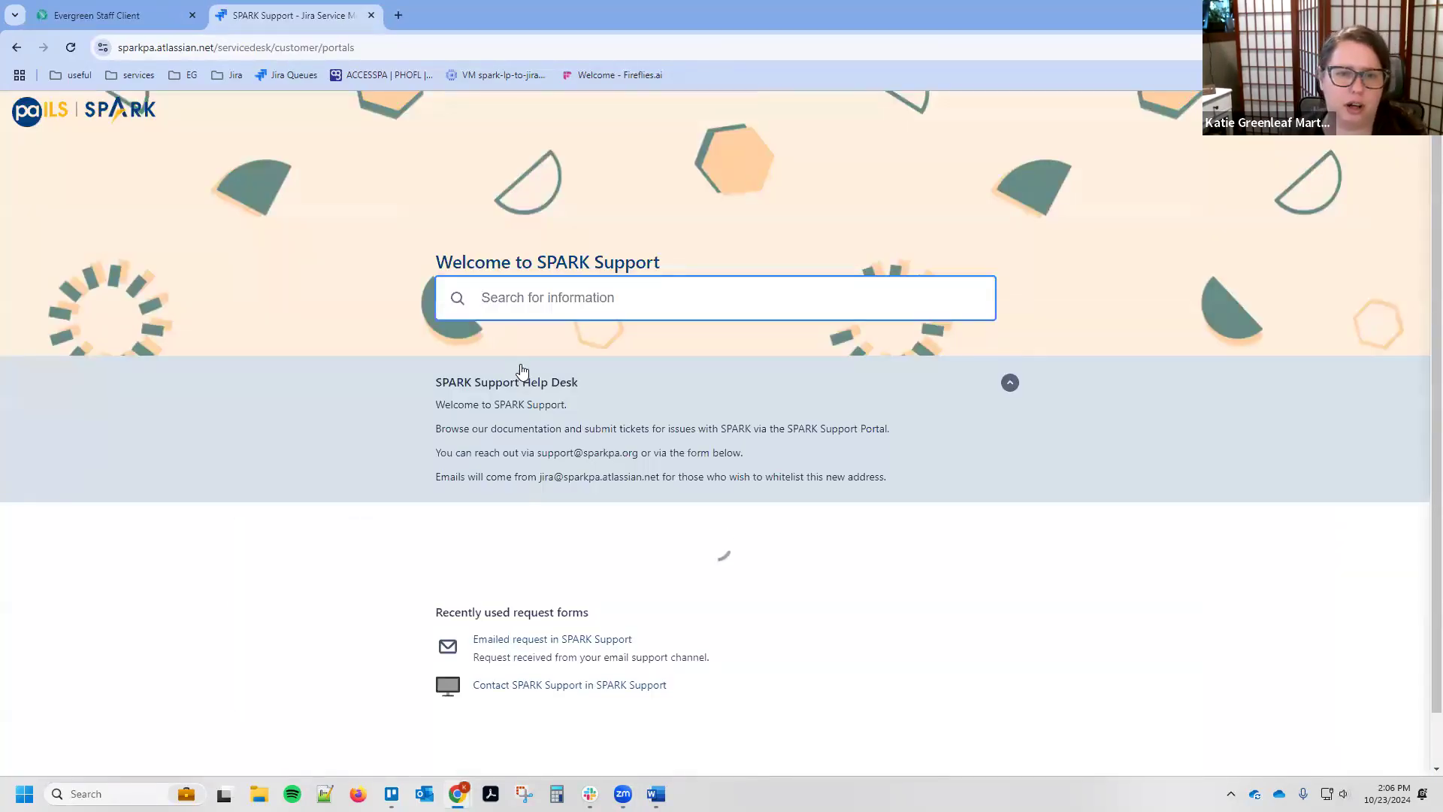
Step: Open the Upgrade Features topic under Learn more about, and open its Upgrade Features article
scroll(556, 410, down, 1)
scroll(558, 409, down, 3)
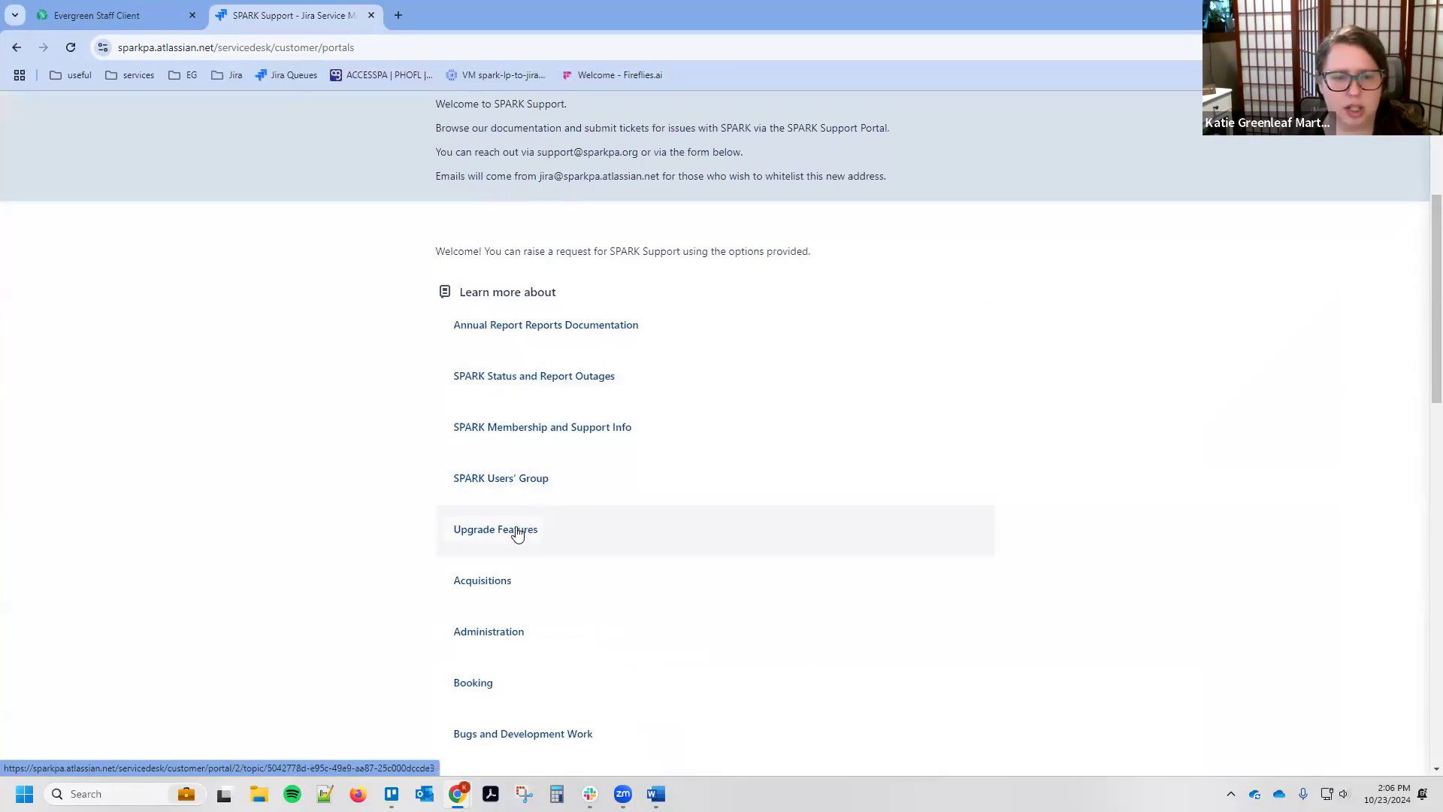
click(512, 535)
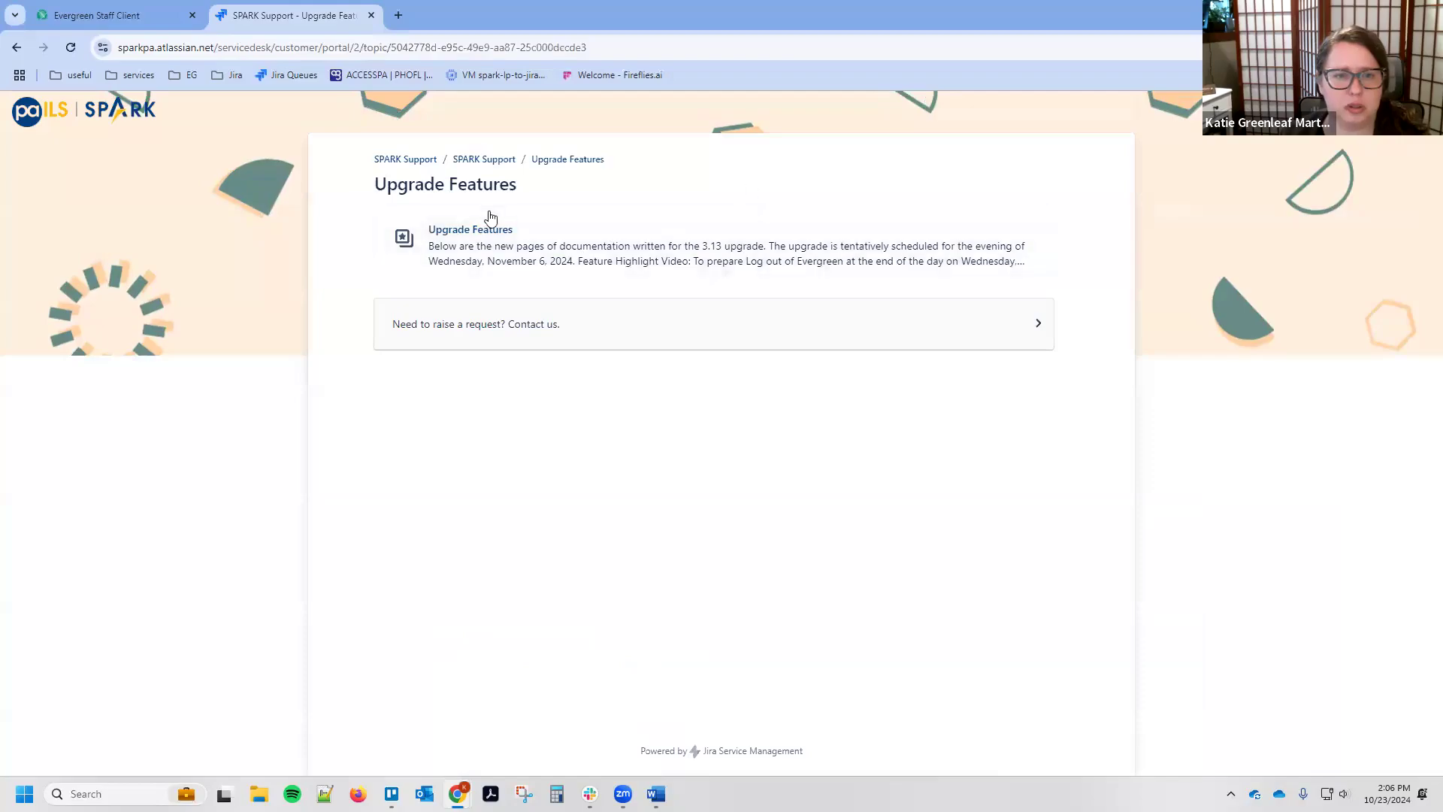
click(470, 237)
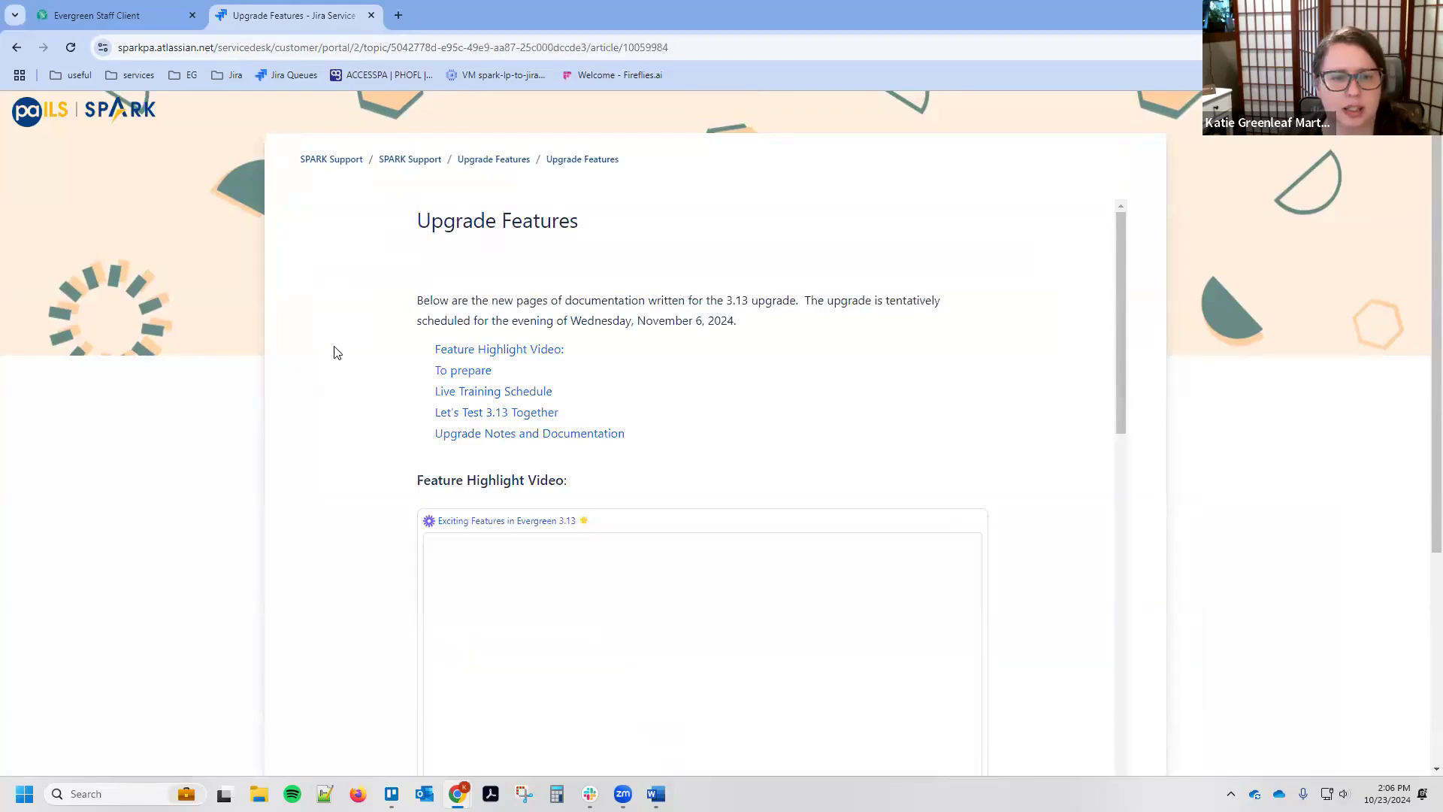
Step: Look through the Upgrade Features article, including its Upgrade Notes and Documentation section
scroll(368, 405, down, 1)
scroll(364, 406, down, 3)
scroll(364, 406, up, 5)
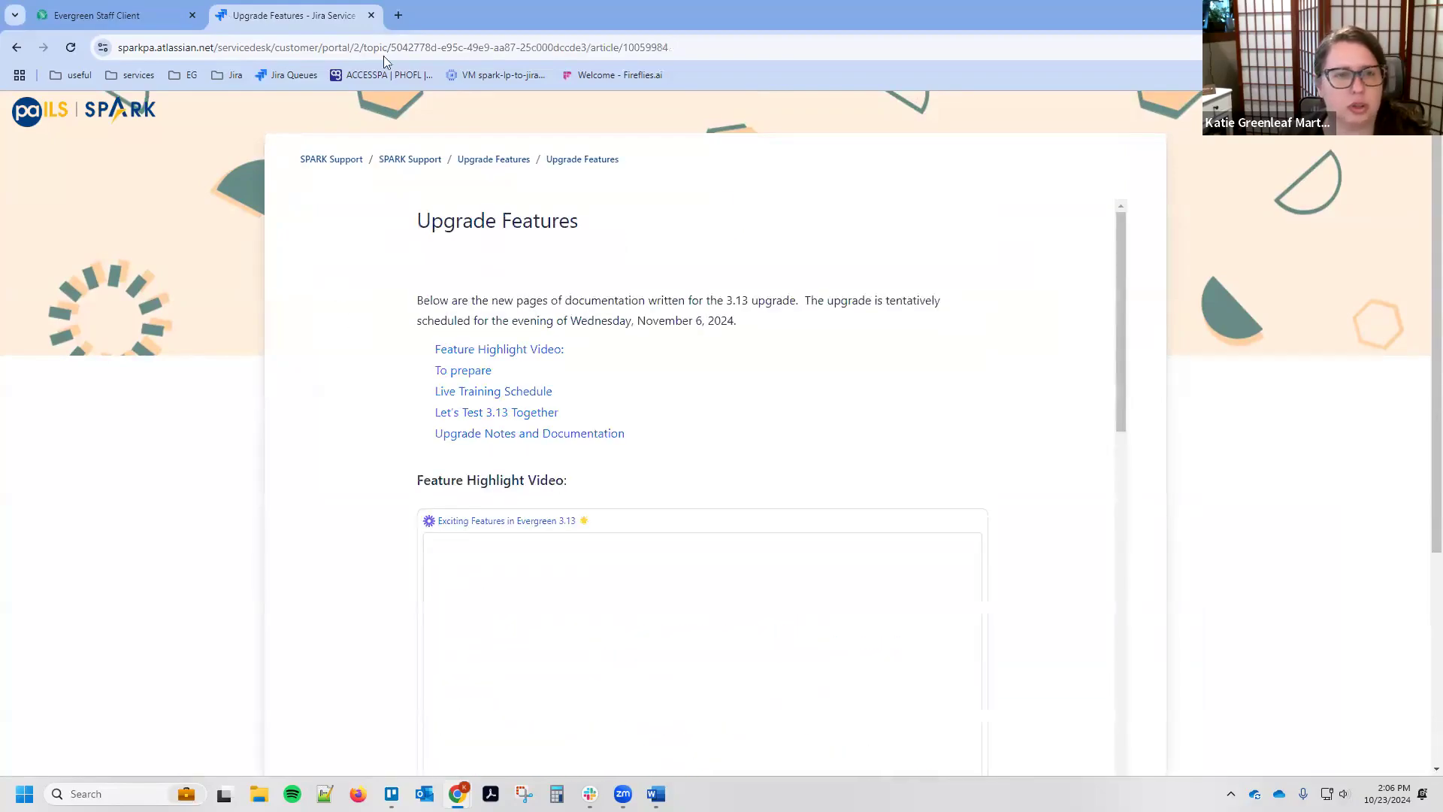
click(383, 50)
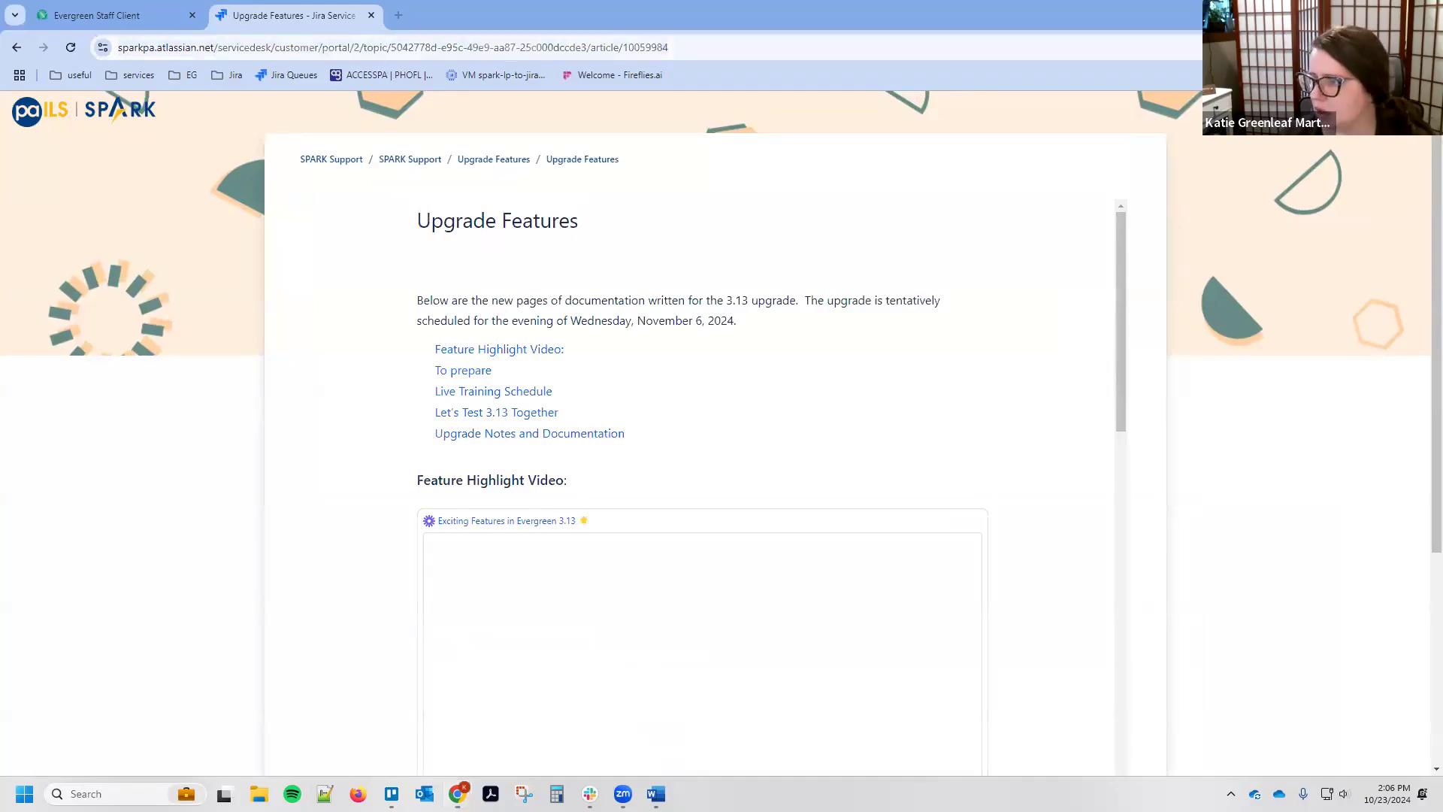
click(572, 442)
scroll(581, 448, down, 3)
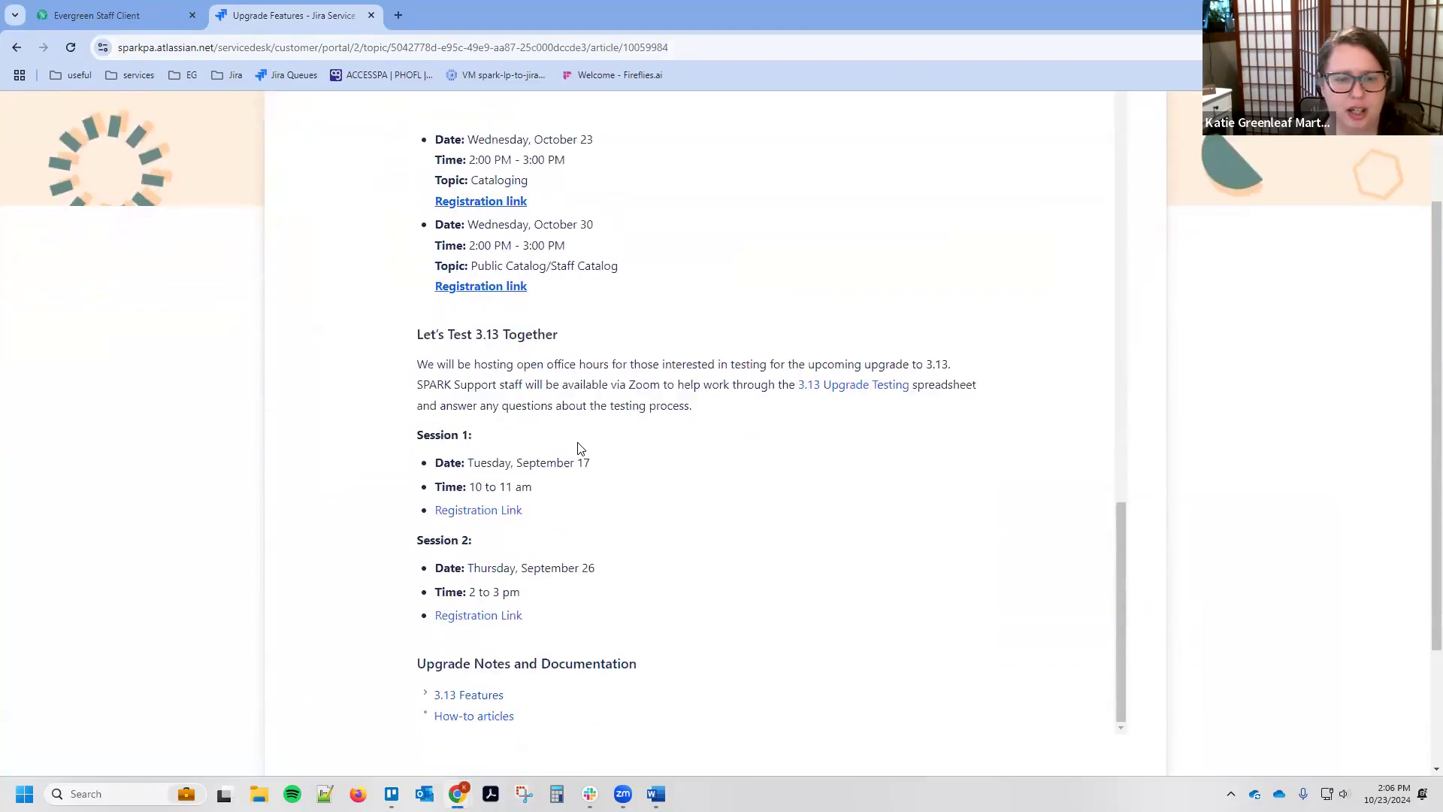
scroll(581, 448, up, 3)
scroll(576, 341, up, 15)
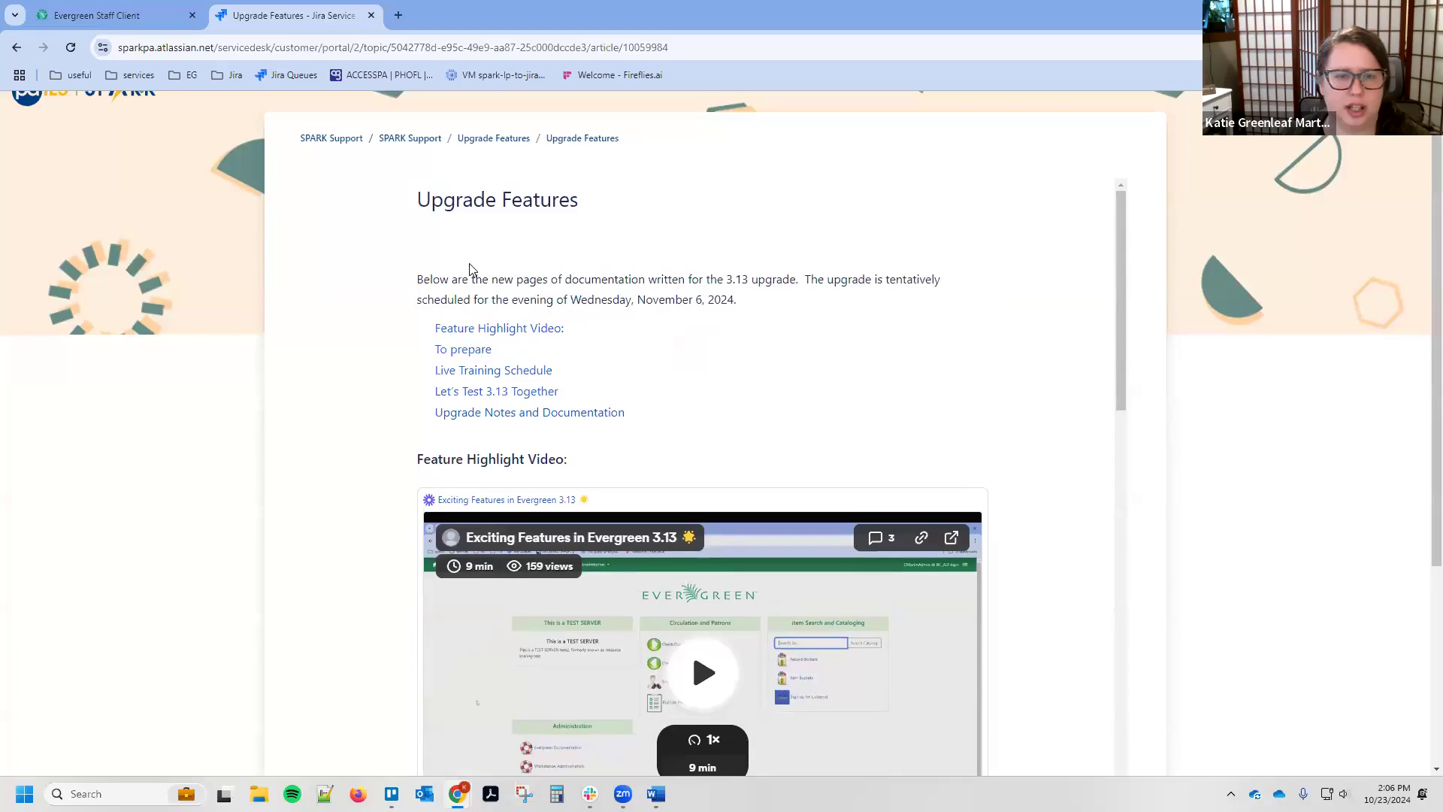
Step: Reopen the Upgrade Features article from its topic page and review the preparation, live training and 3.13 testing sections
click(481, 141)
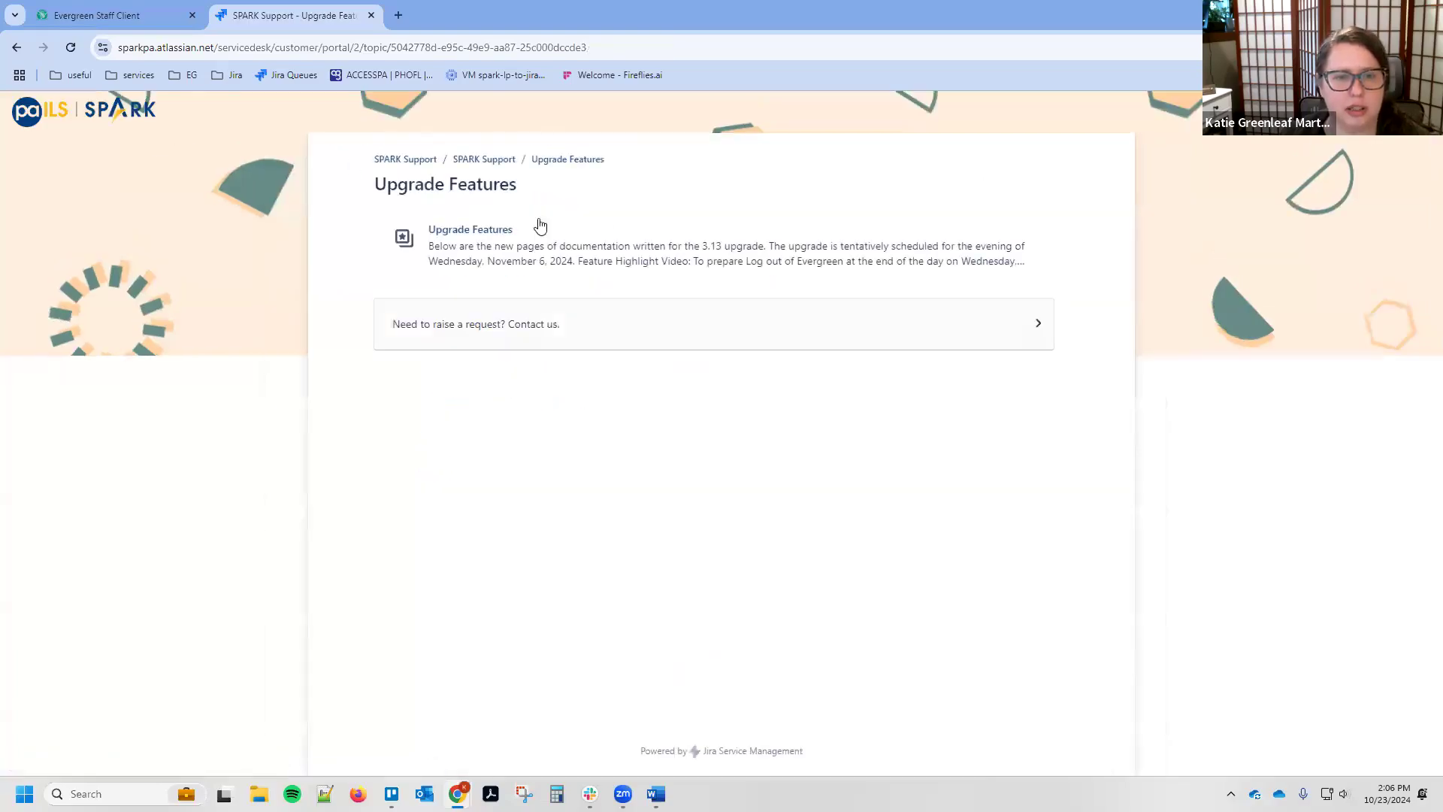
click(445, 229)
scroll(681, 434, down, 10)
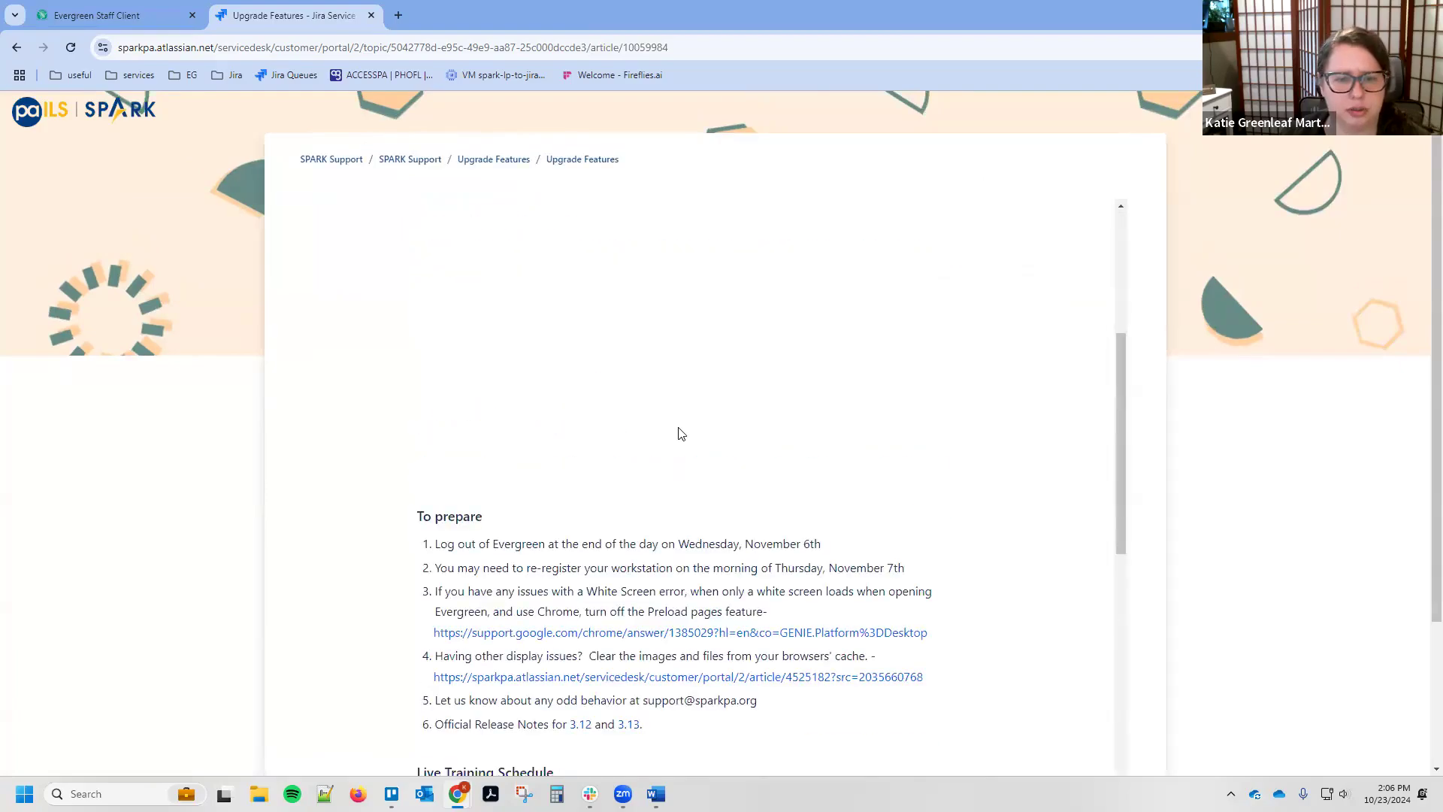
scroll(680, 434, down, 6)
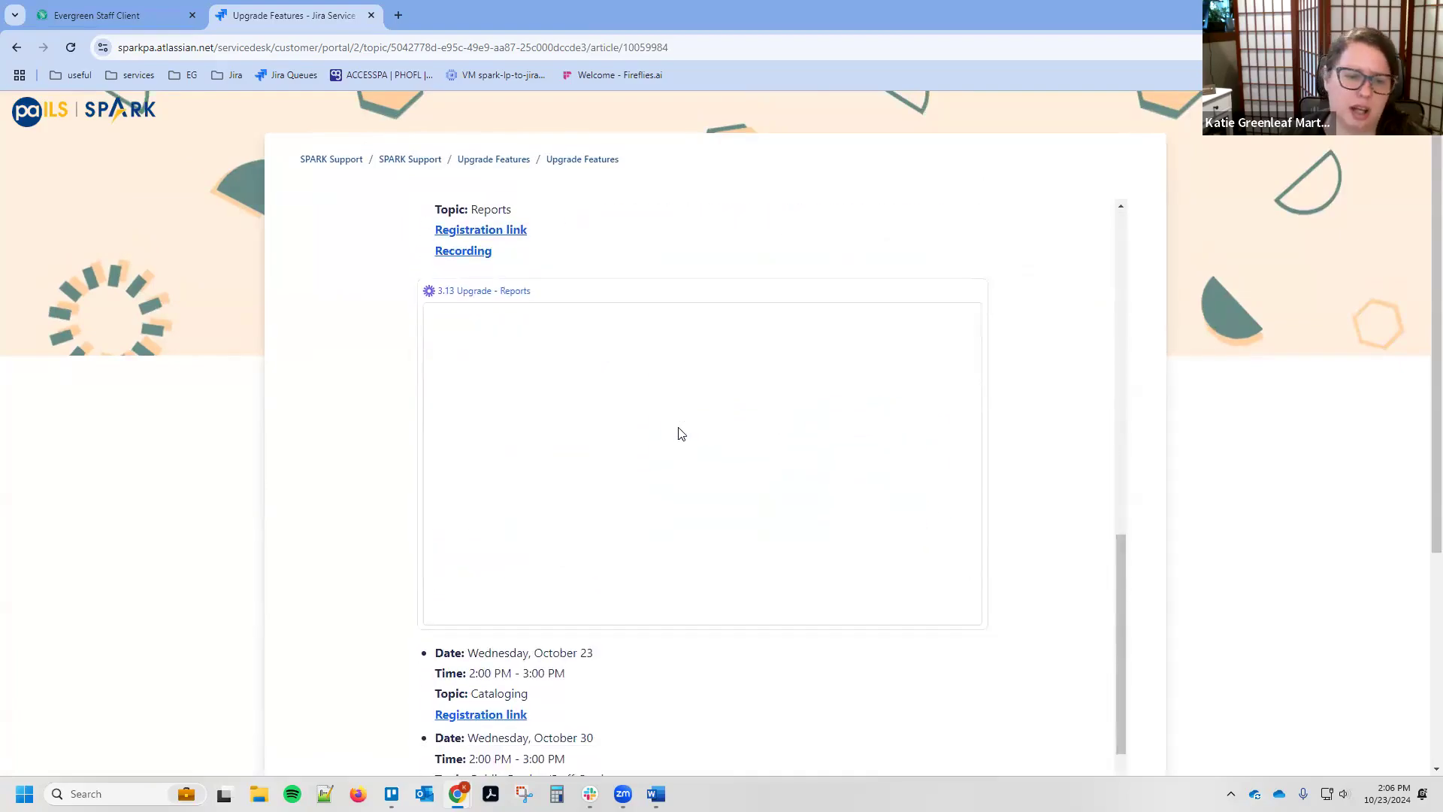
scroll(672, 430, up, 3)
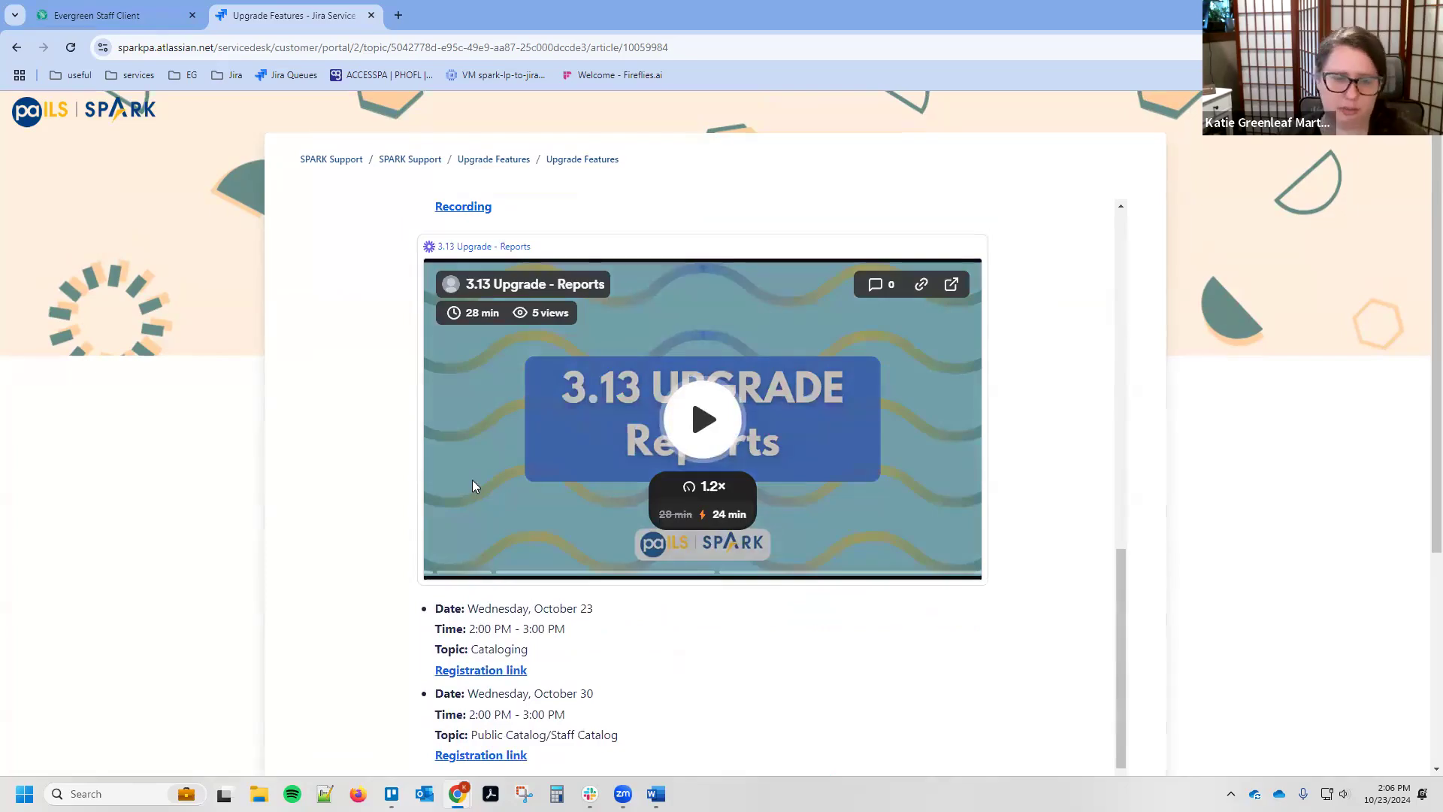
scroll(472, 485, down, 5)
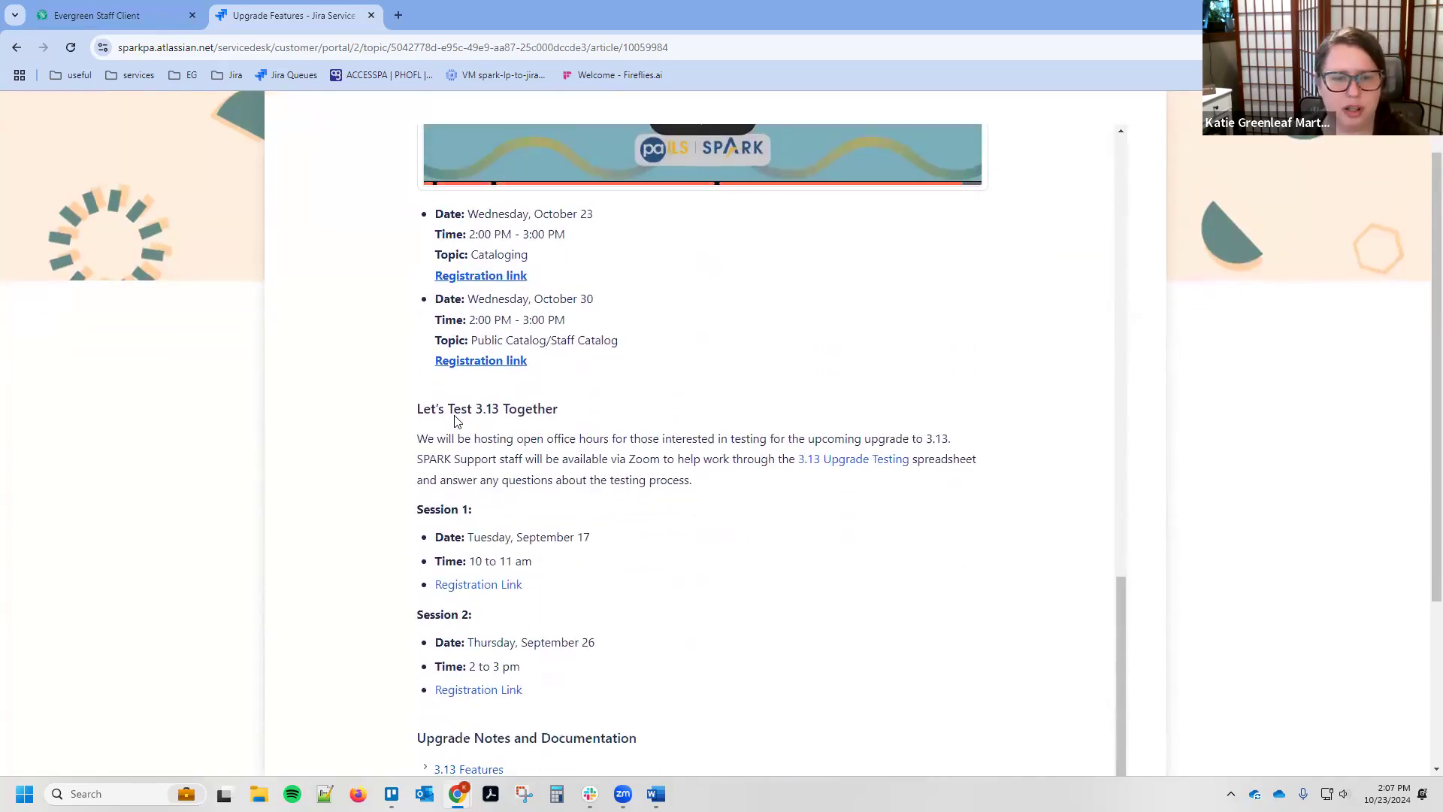
scroll(454, 421, down, 3)
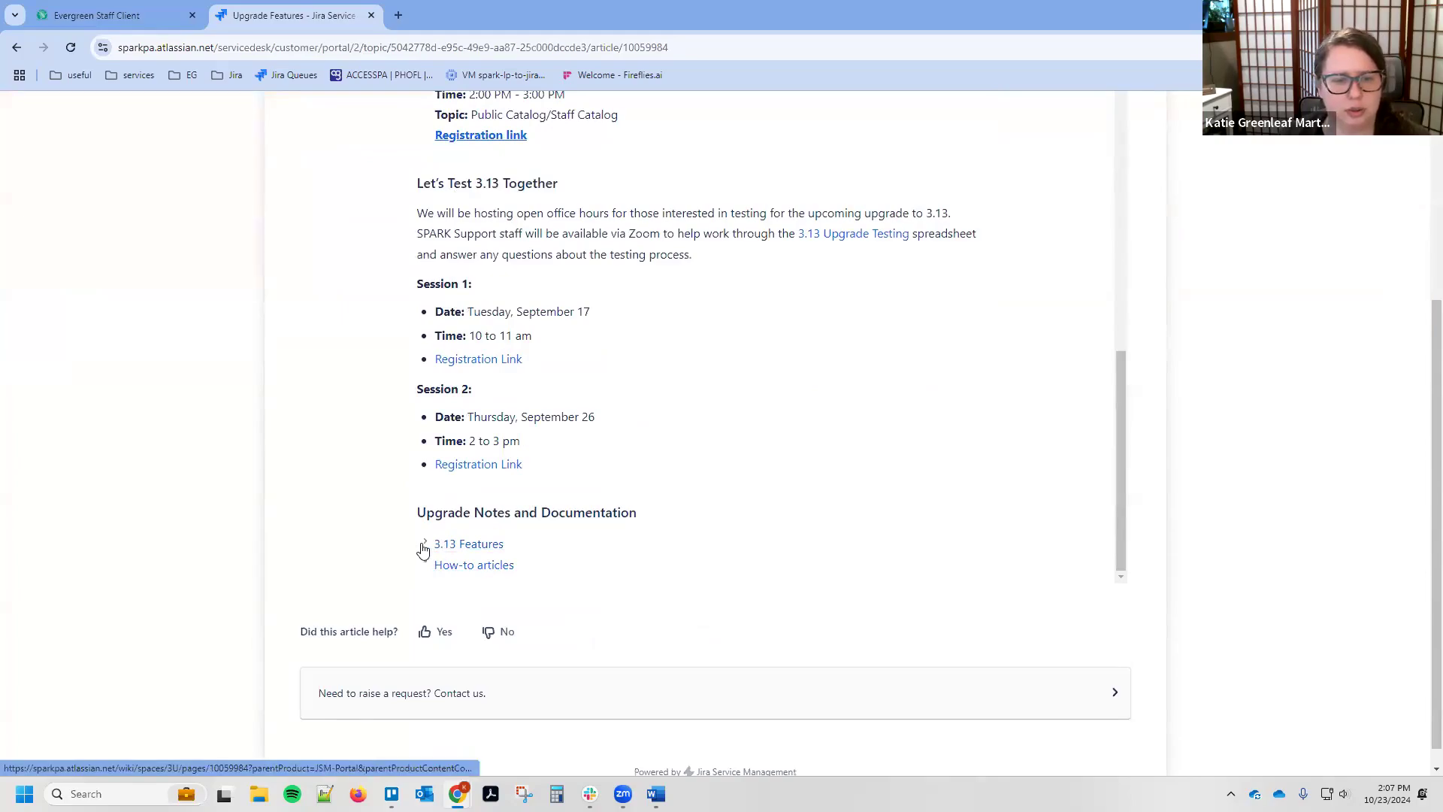
Step: Expand 3.13 Features and its Cataloging list under Upgrade Notes and Documentation, and close the support page
click(423, 548)
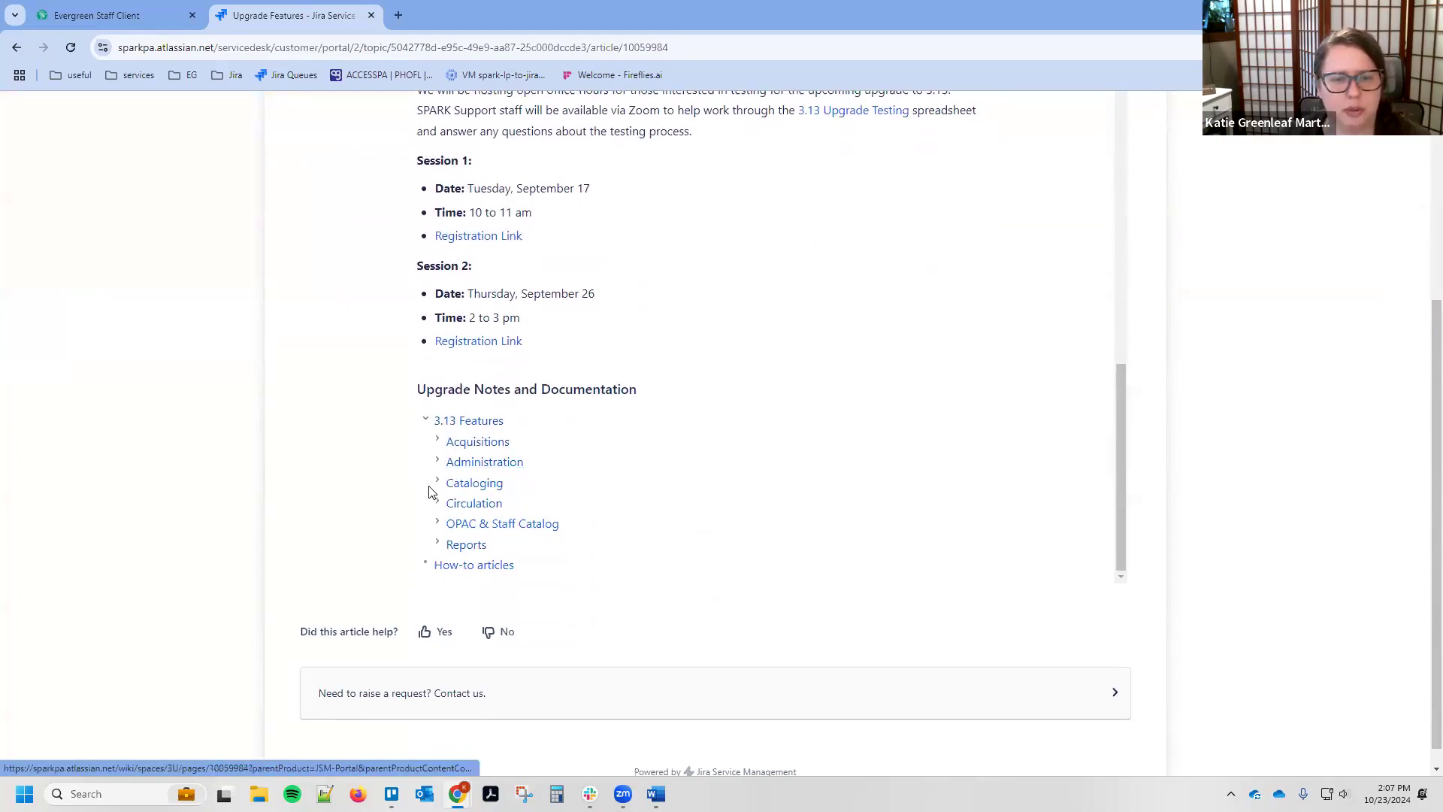
click(436, 484)
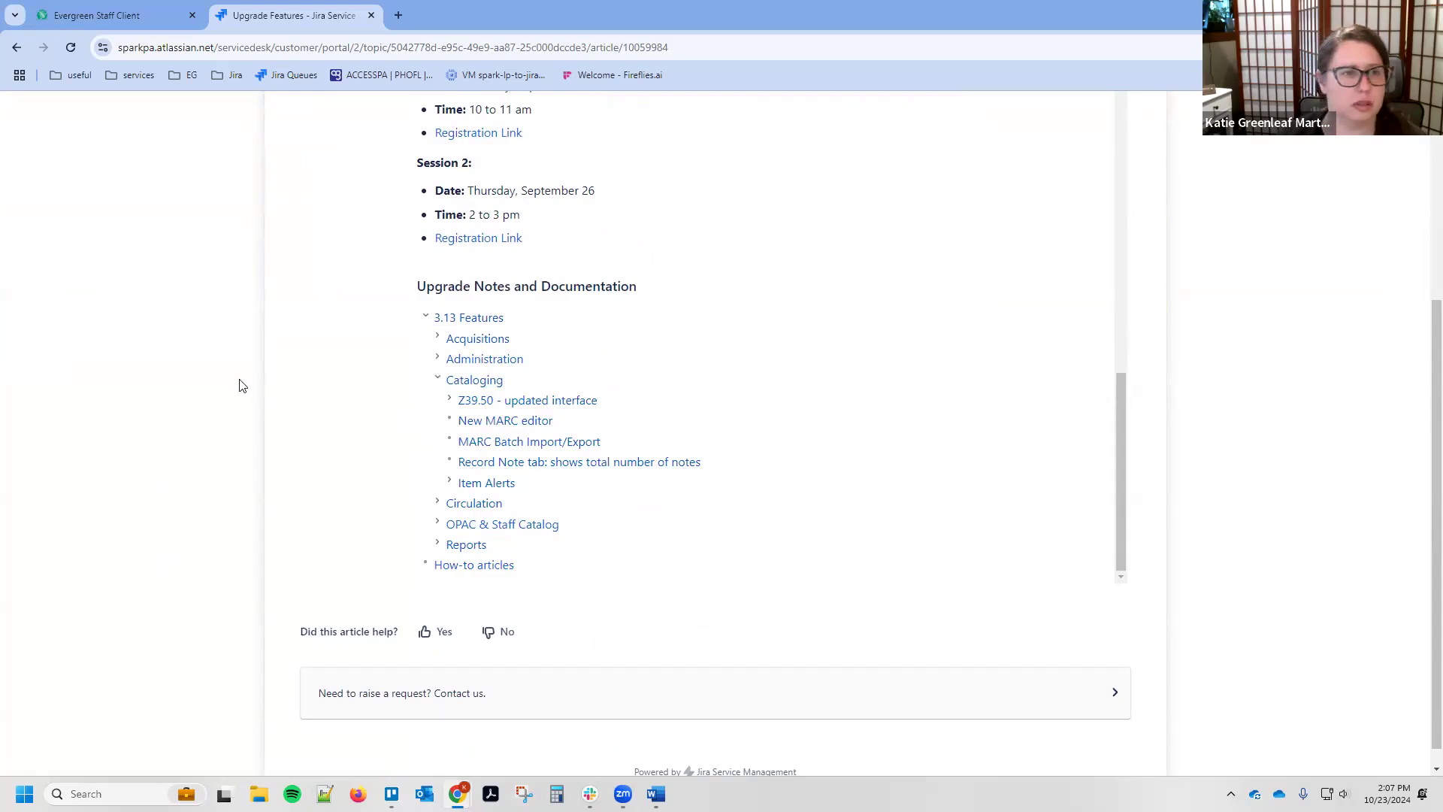
click(371, 15)
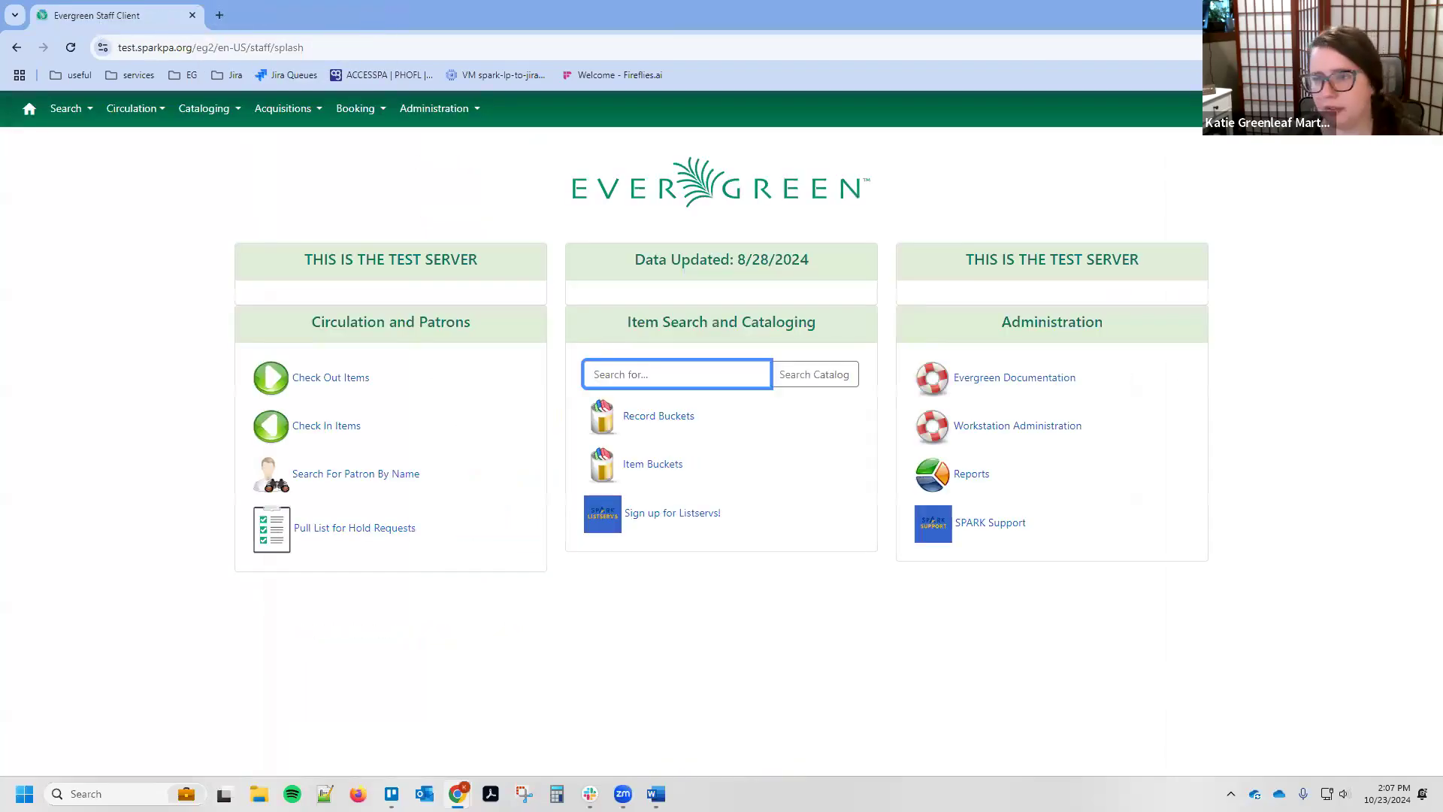
key(alt+Tab)
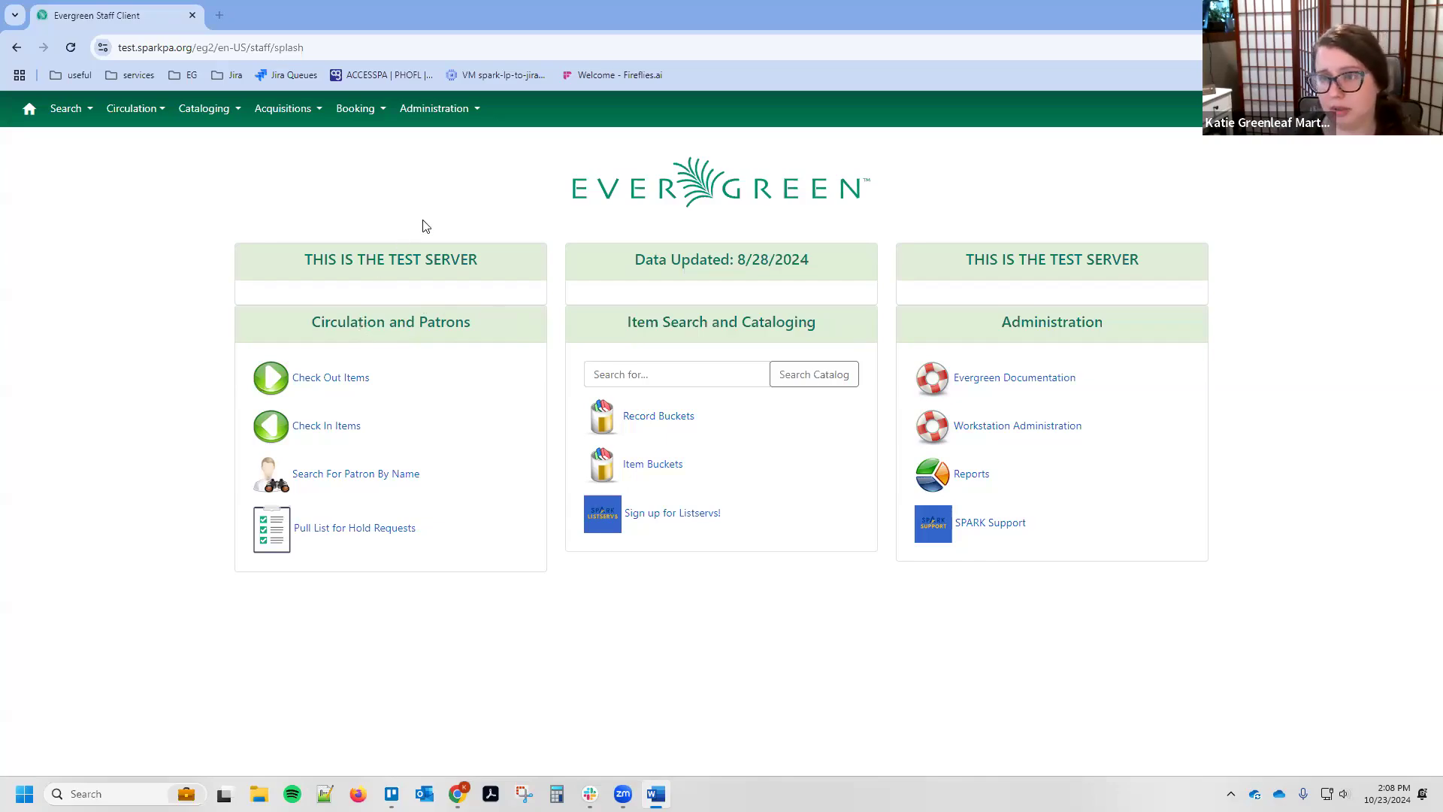
click(316, 48)
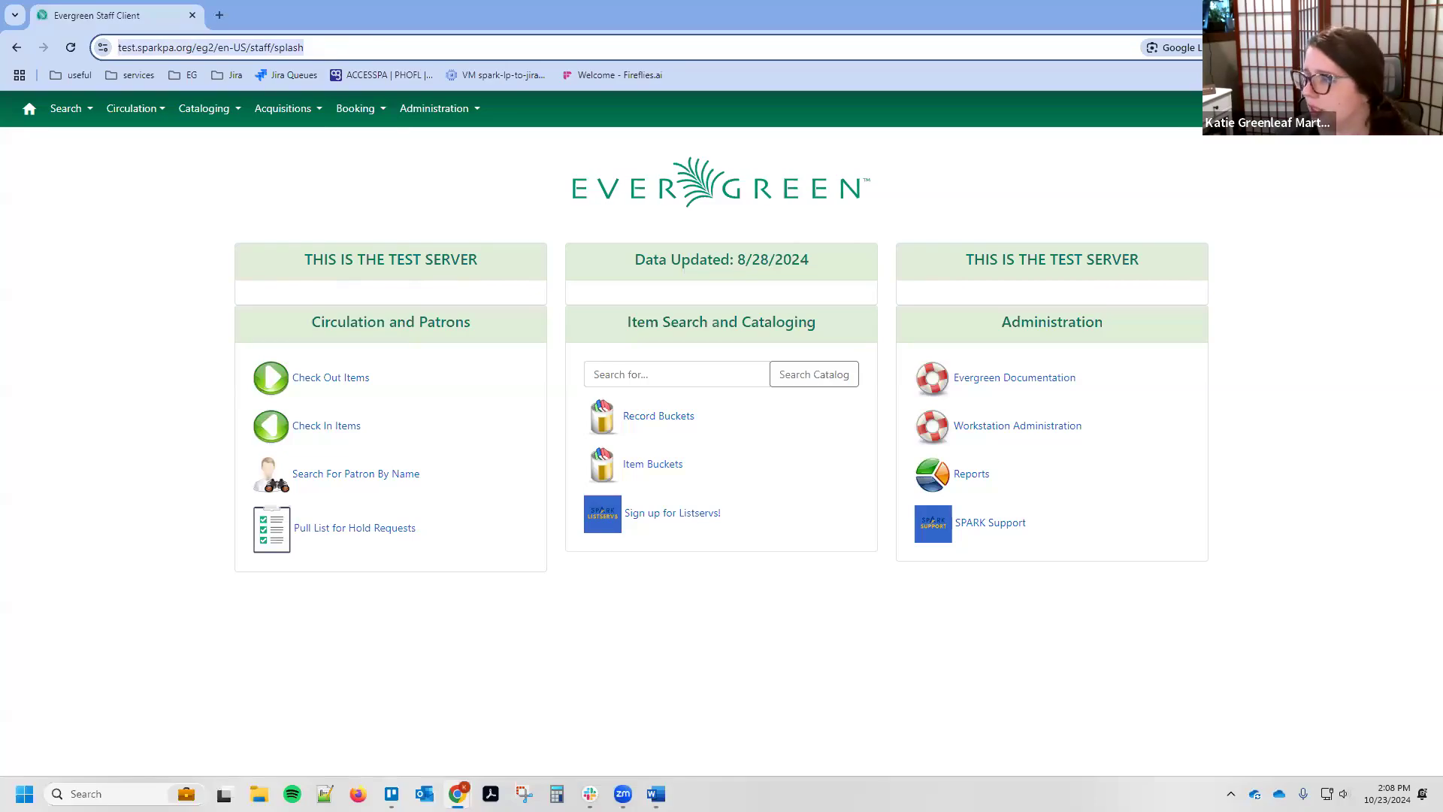
key(alt+Tab)
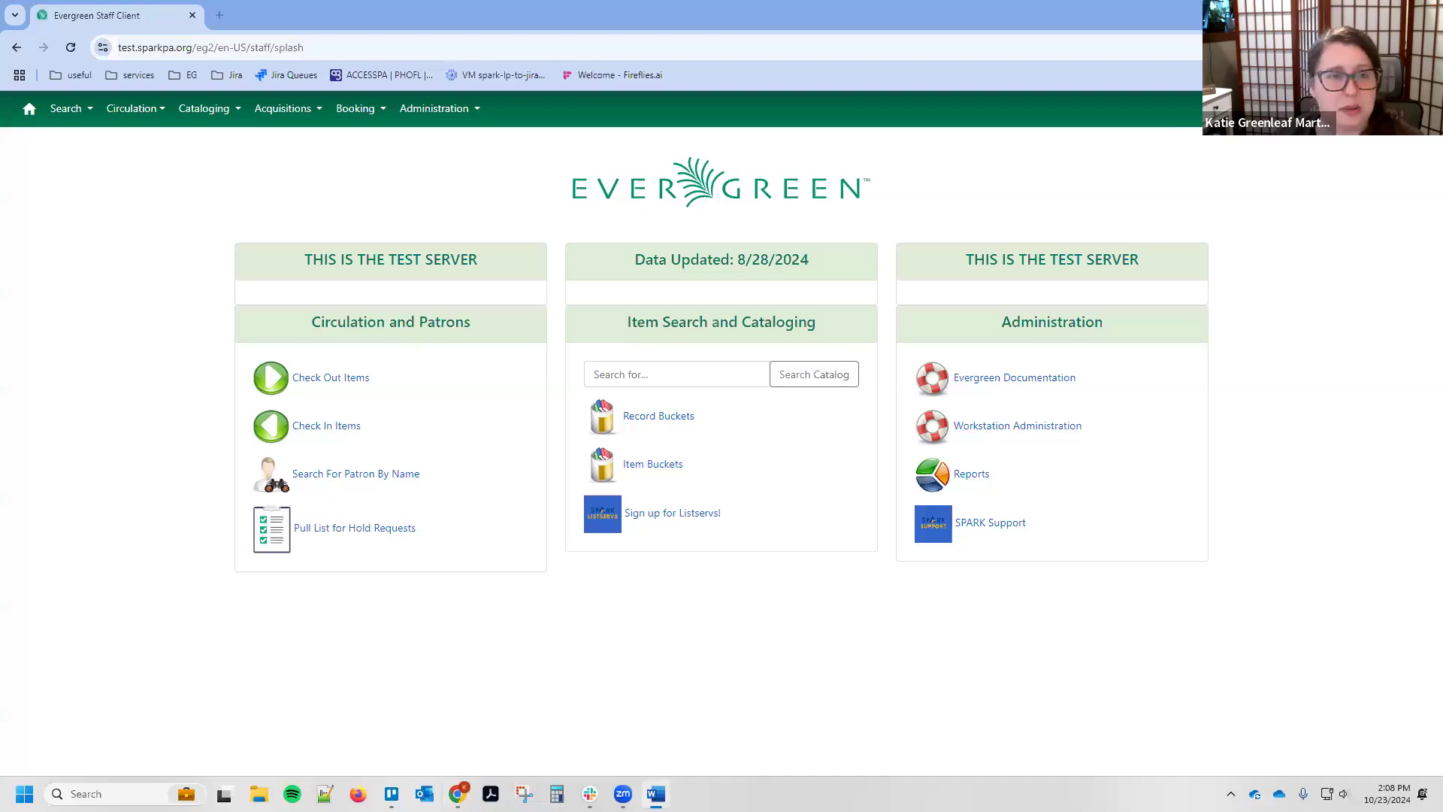
click(364, 41)
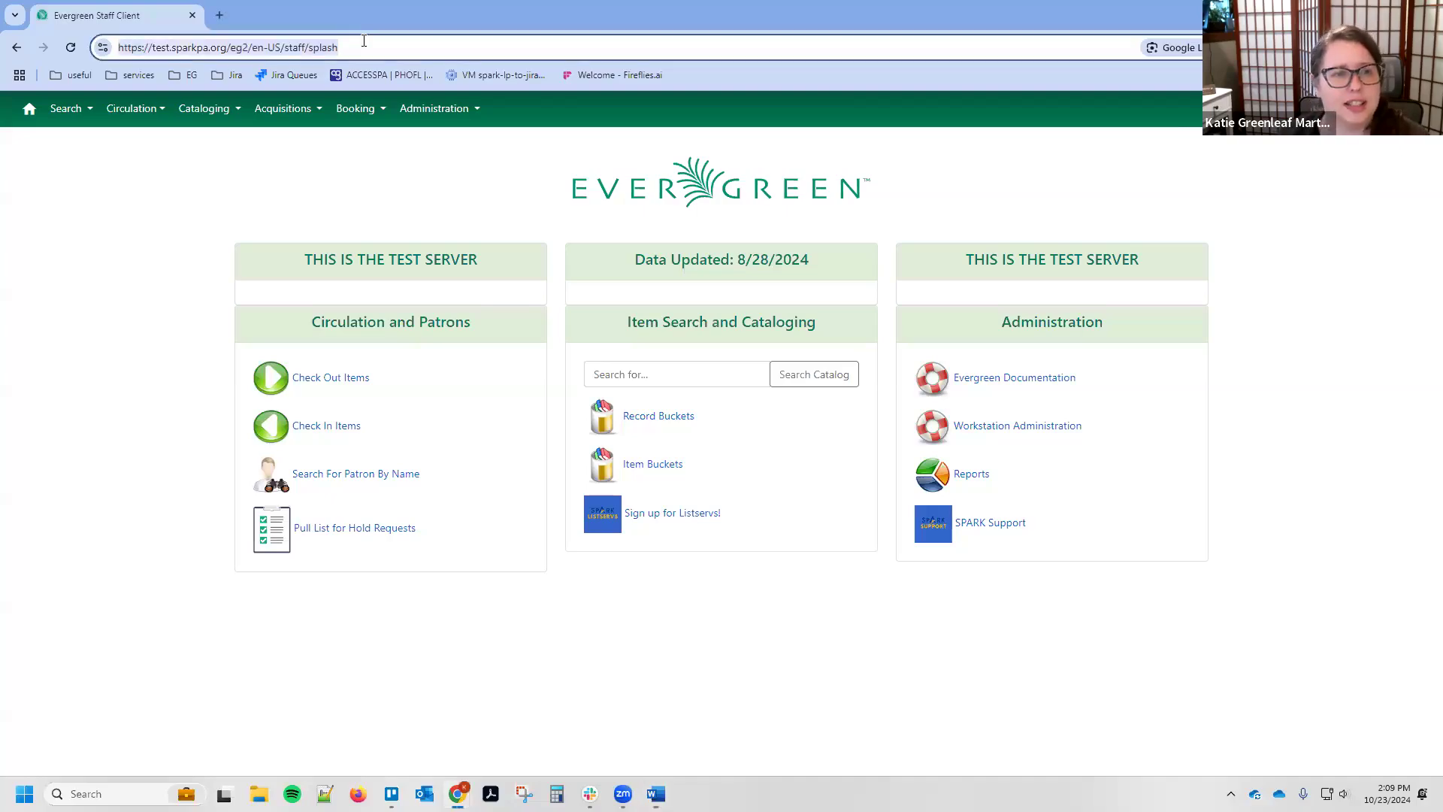
text(o	https://test.sparkpa.org/eg/staff/cat/item/search/9708553,9708675,9708676,9708685,9708700,9708705,9708711,9708712,9708716,9708721)
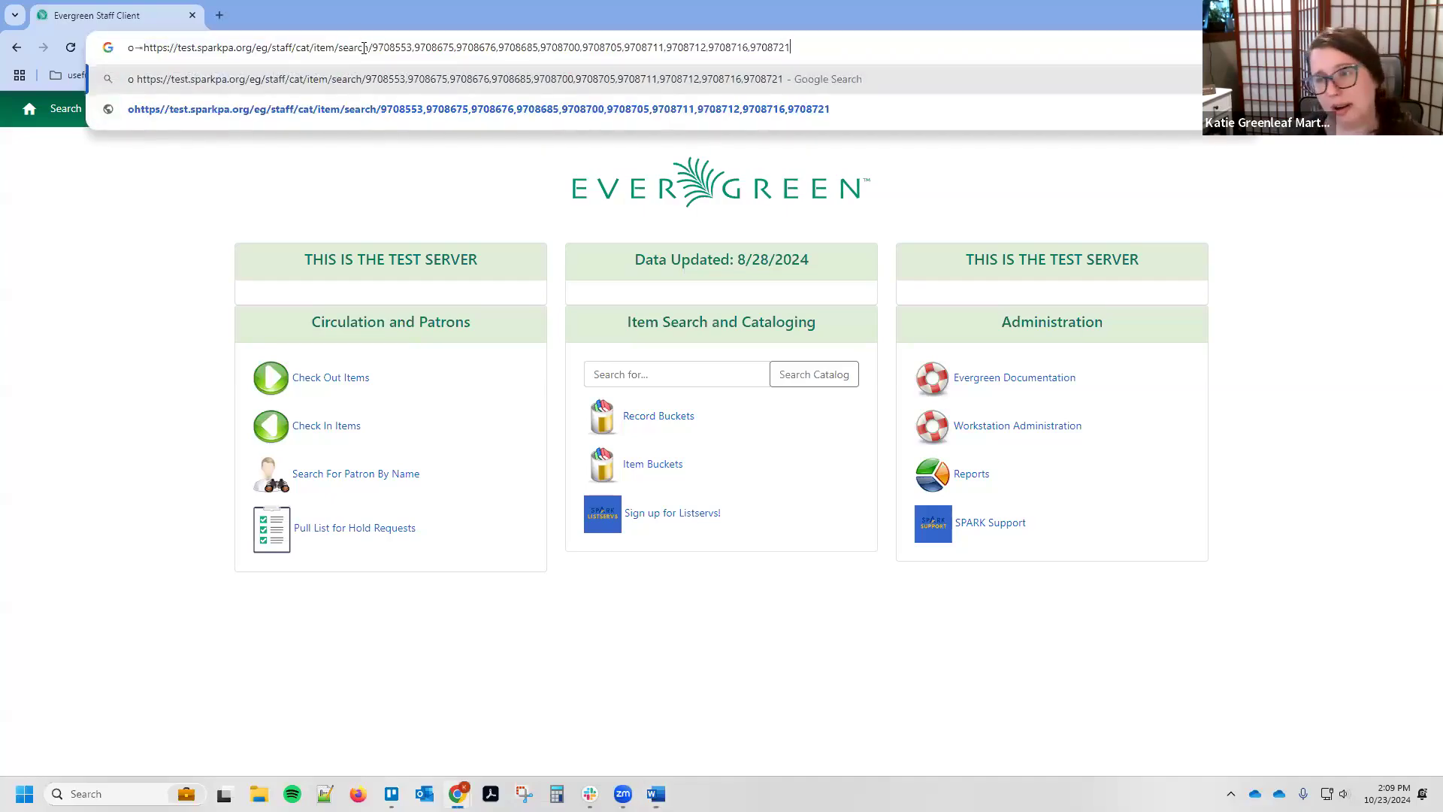
key(Return)
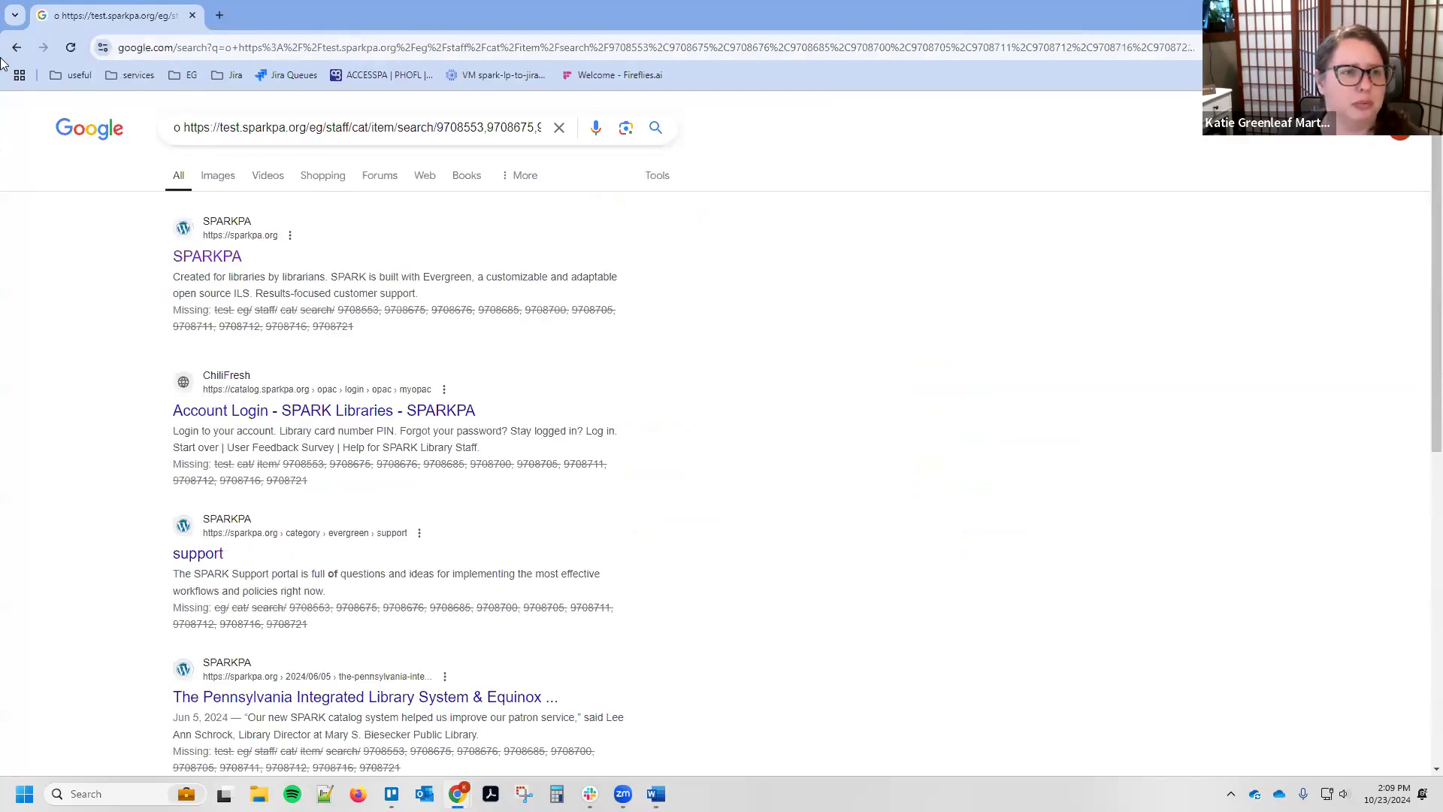
click(16, 46)
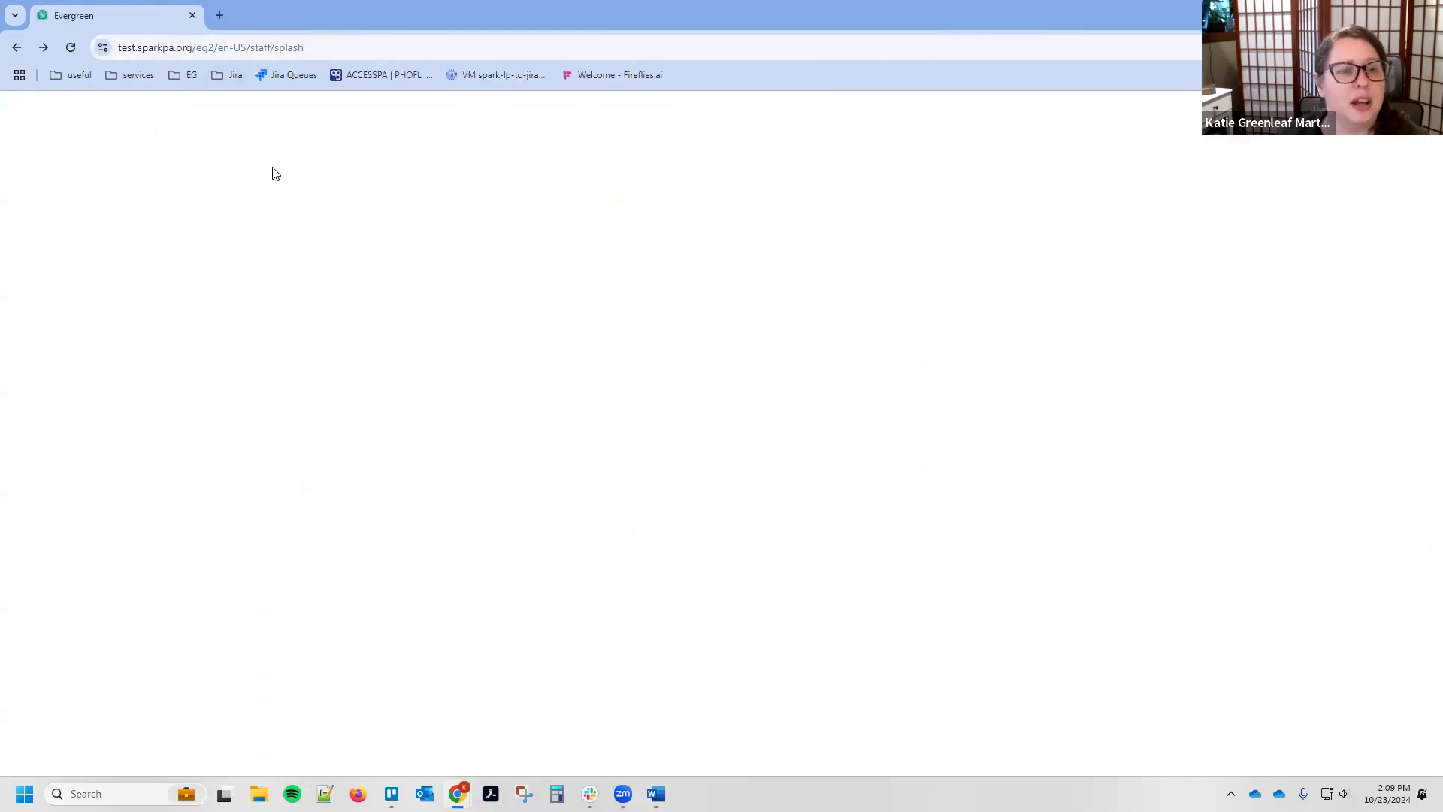
click(329, 47)
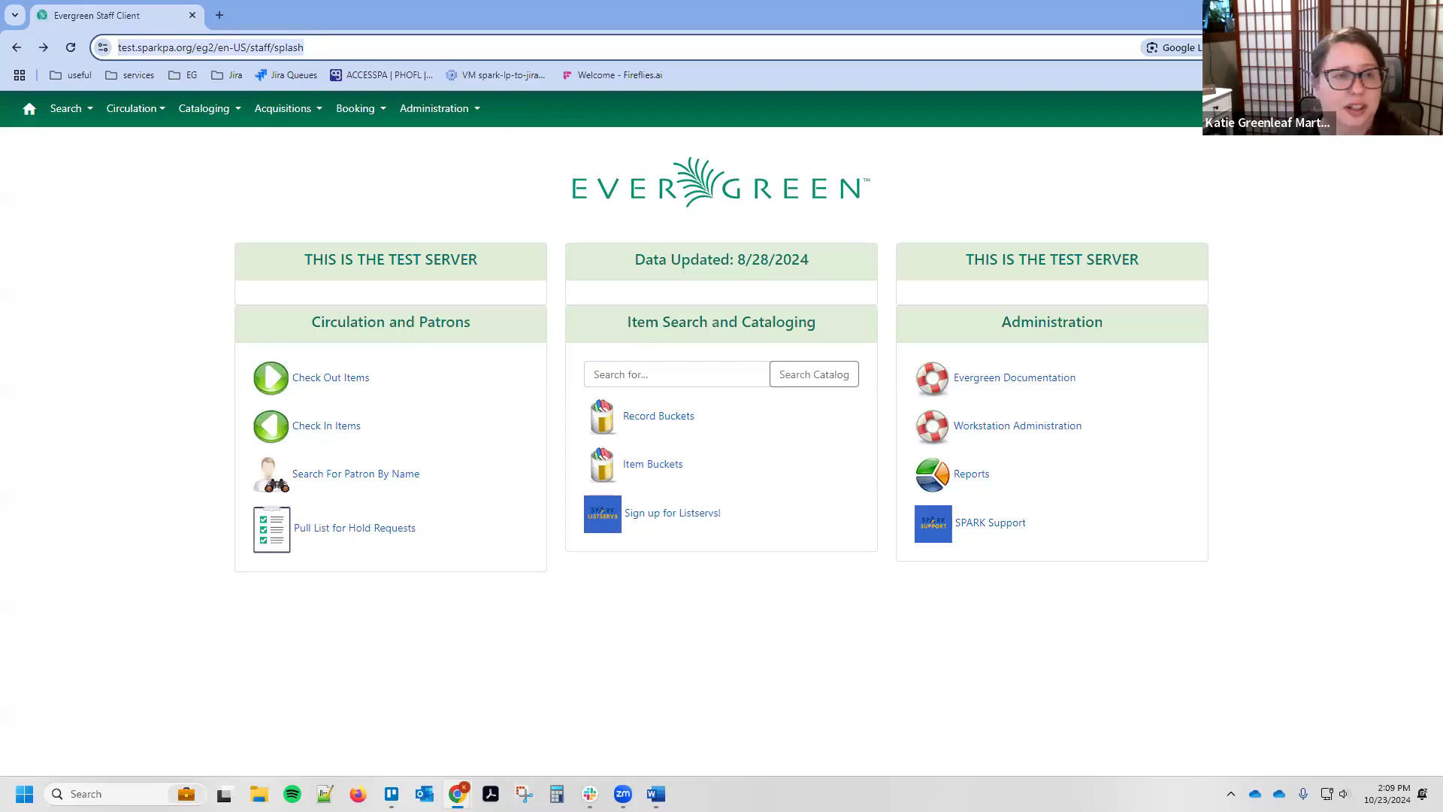
text(https://test.sparkpa.org/eg/staff/cat/item/search/9708553,9708675,9708676,9708685,9708700,9708705,9708711,9708712,9708716,9708721)
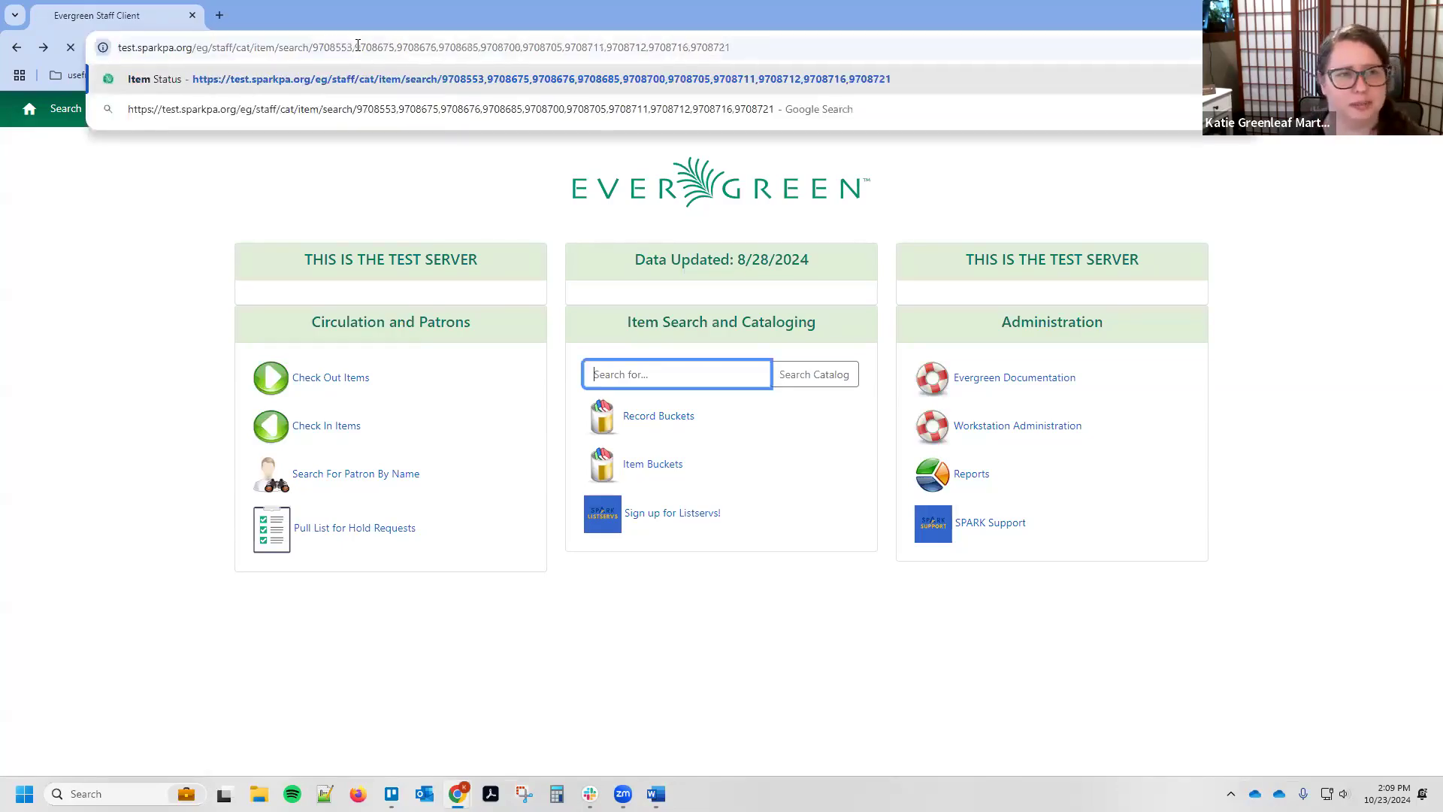
key(Return)
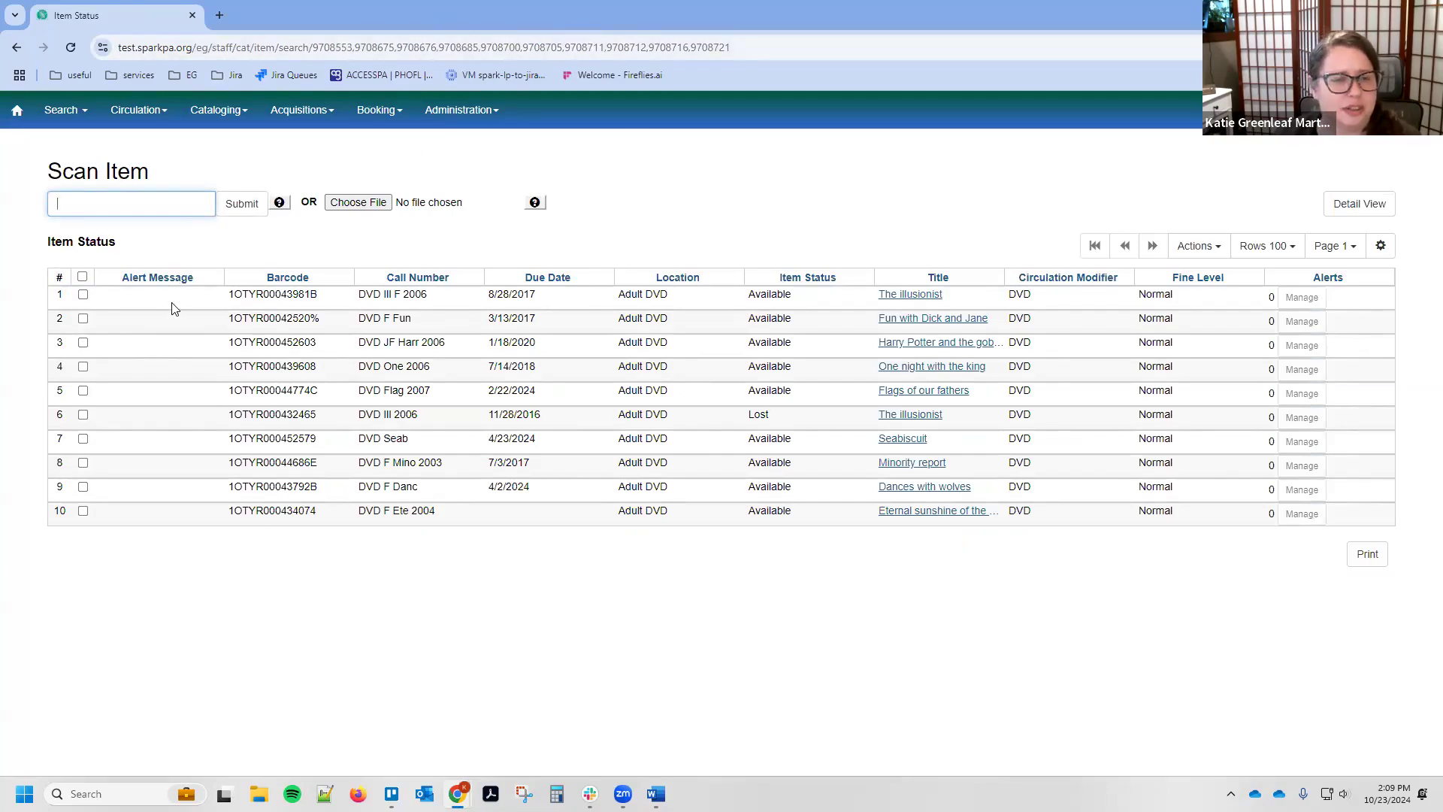
click(263, 674)
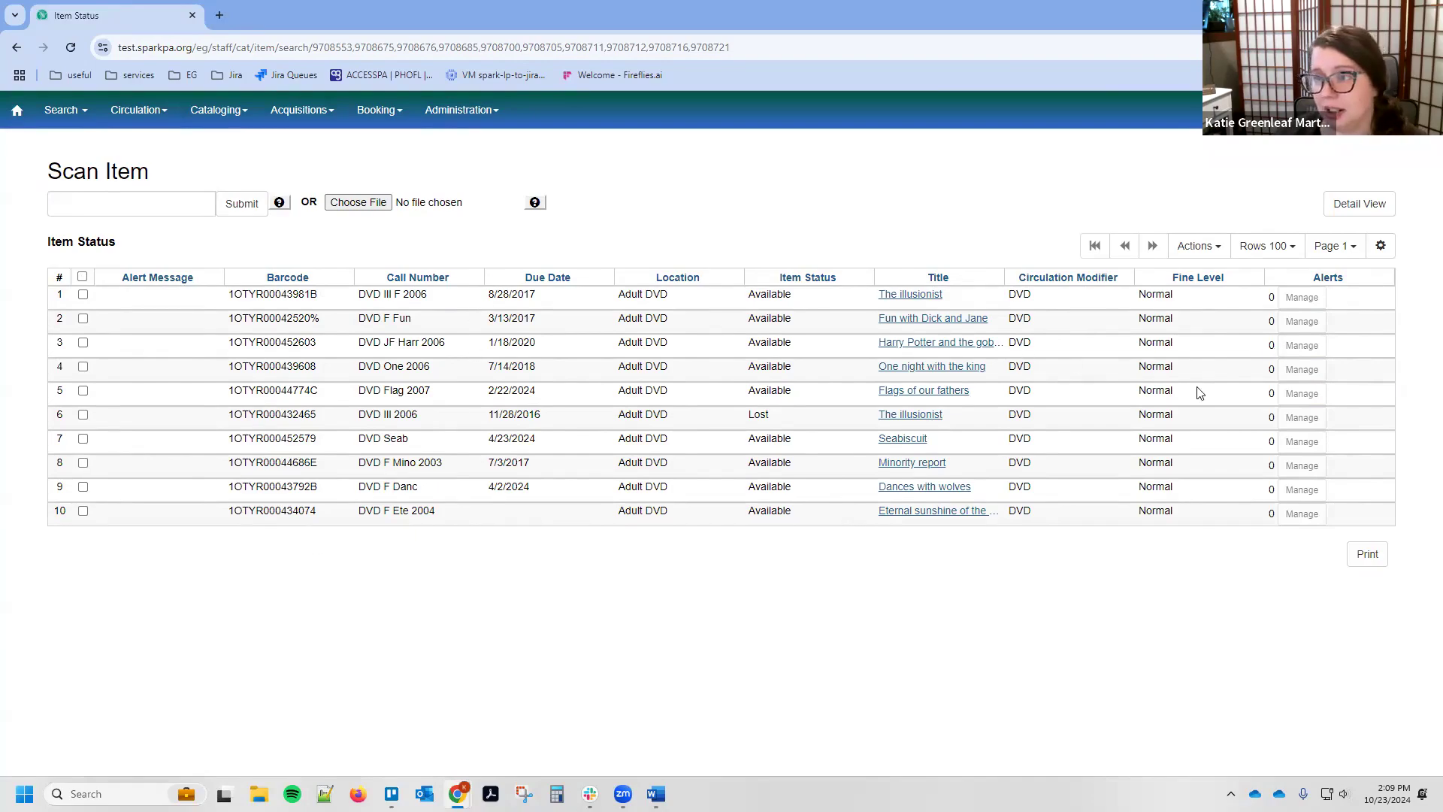
Step: Select all items in the Item Status list and open them for item editing in the Holdings Editor
click(83, 277)
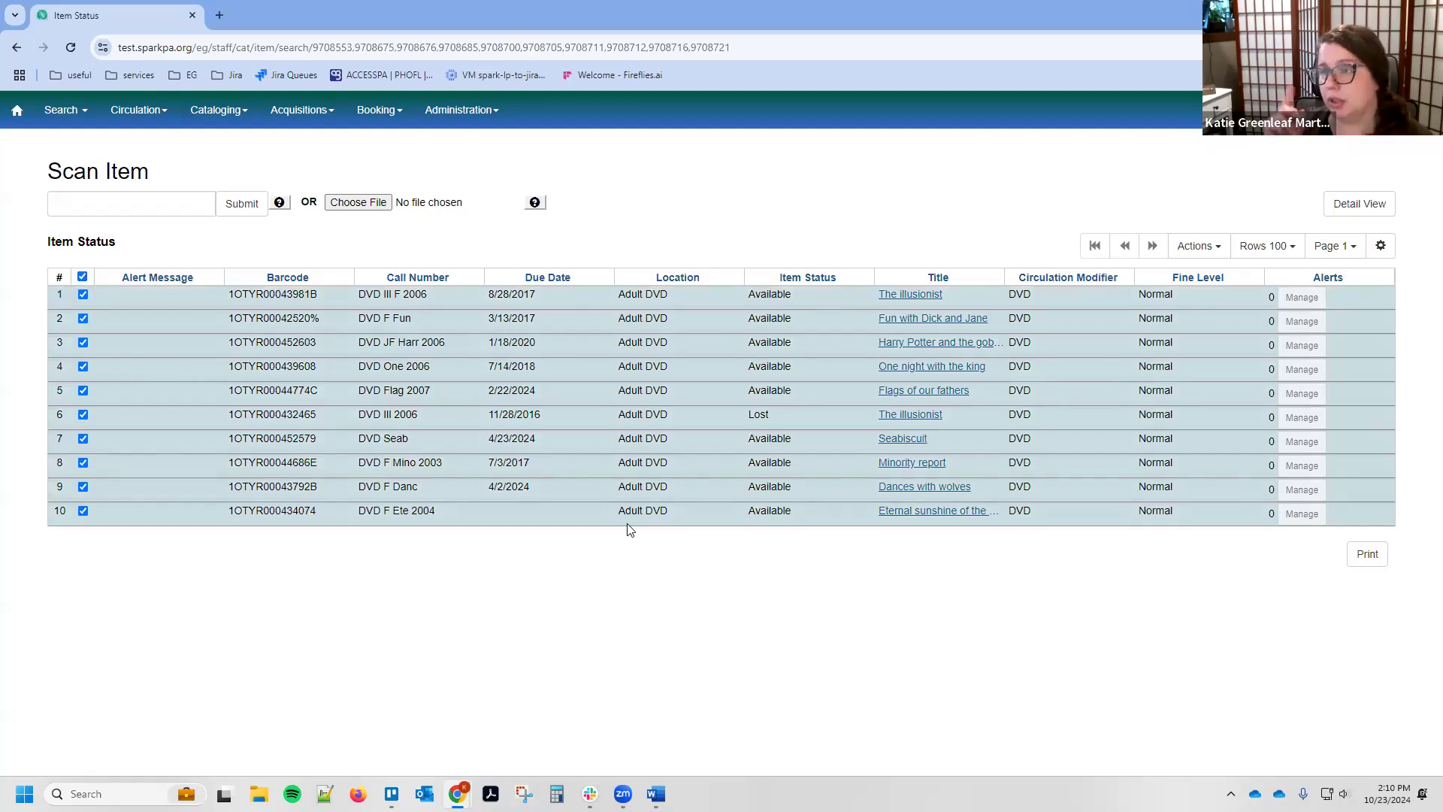
right_click(522, 400)
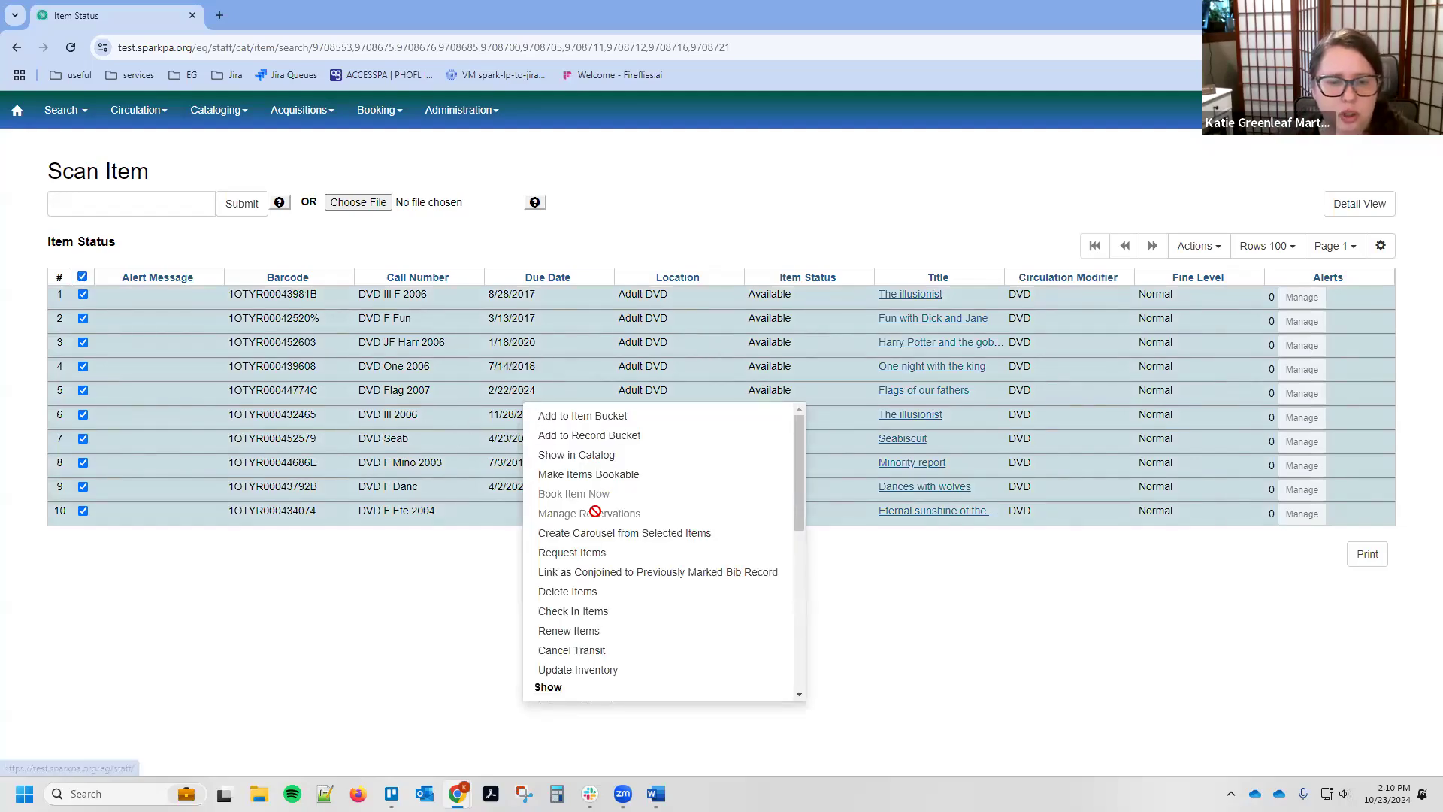
scroll(598, 496, down, 2)
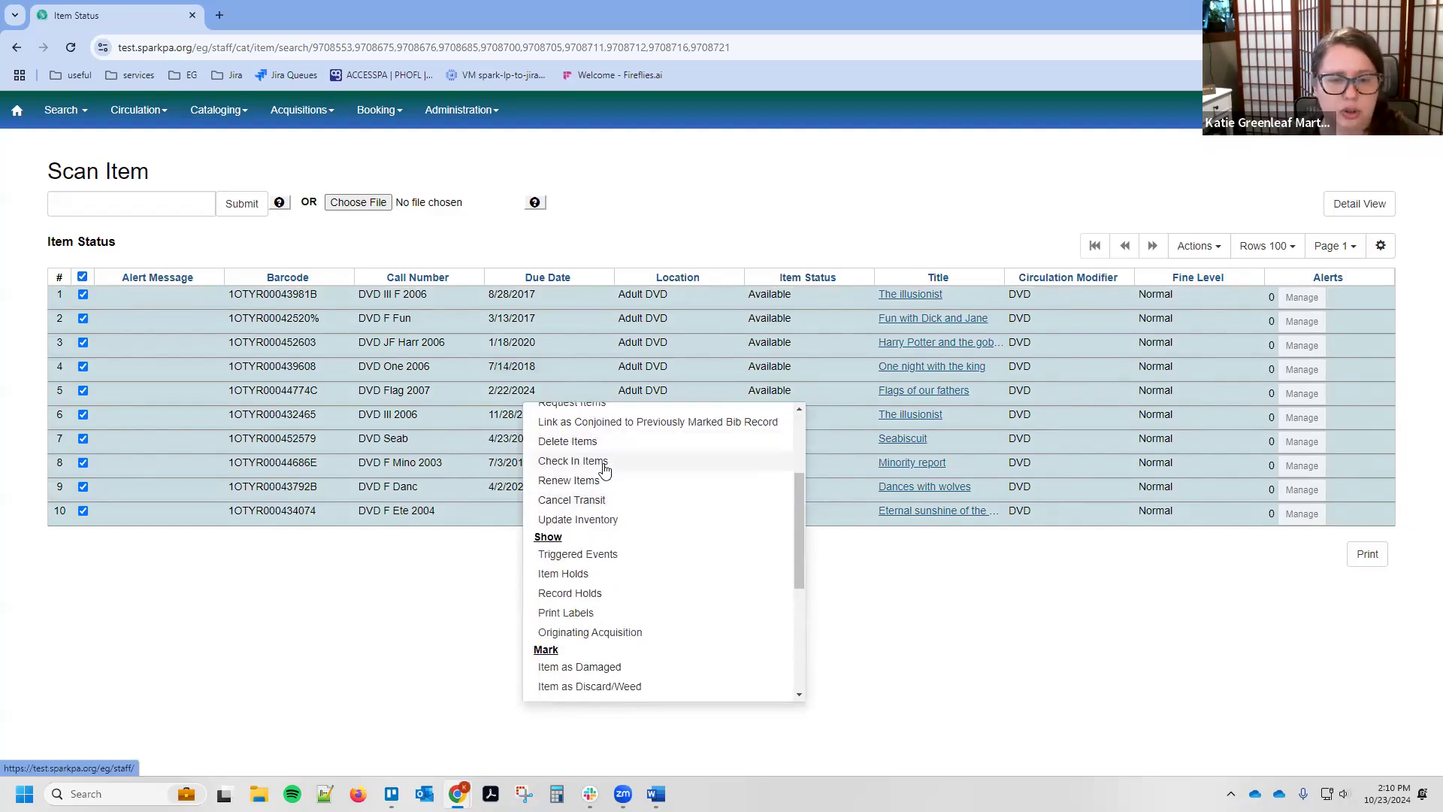
scroll(605, 469, down, 2)
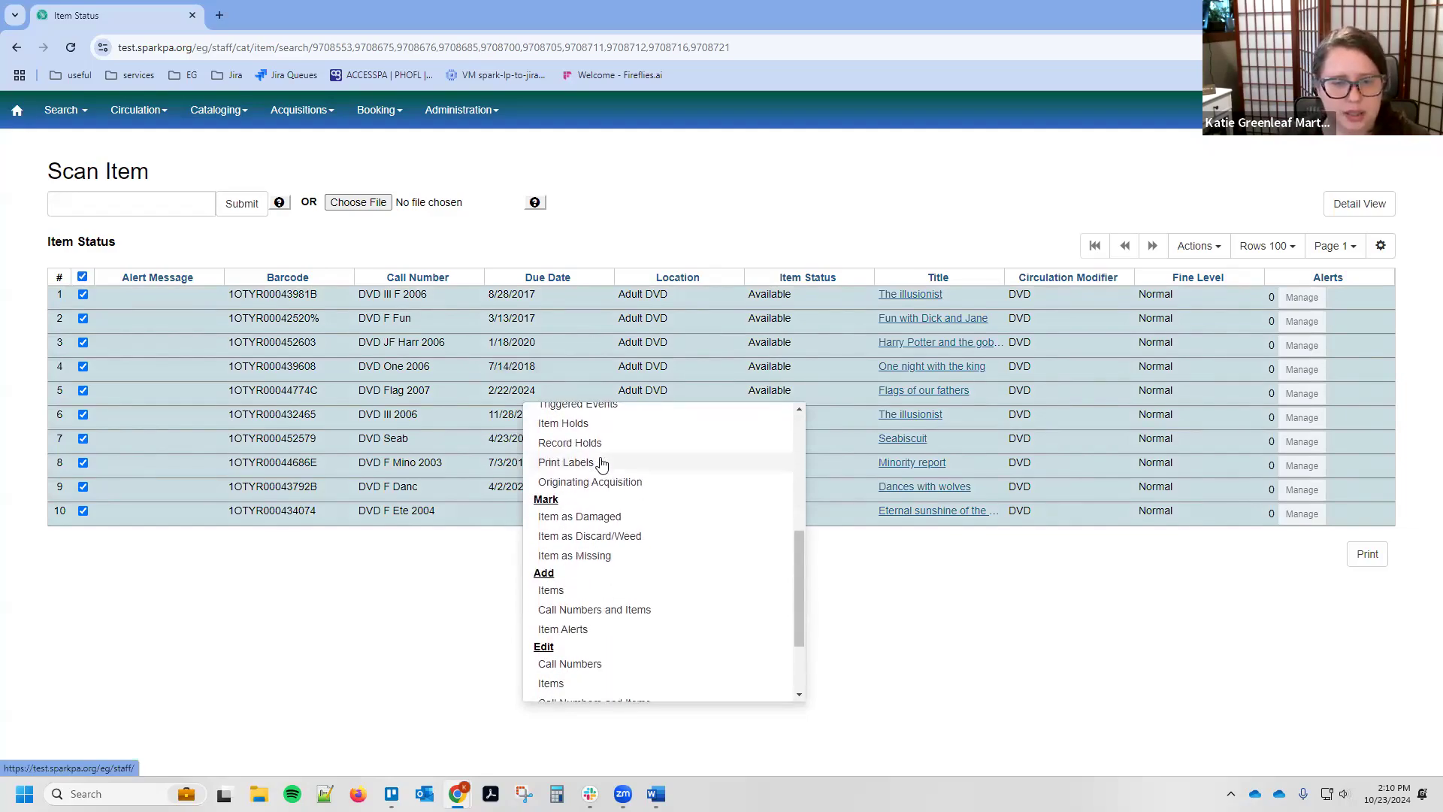
scroll(602, 463, down, 1)
scroll(622, 485, down, 1)
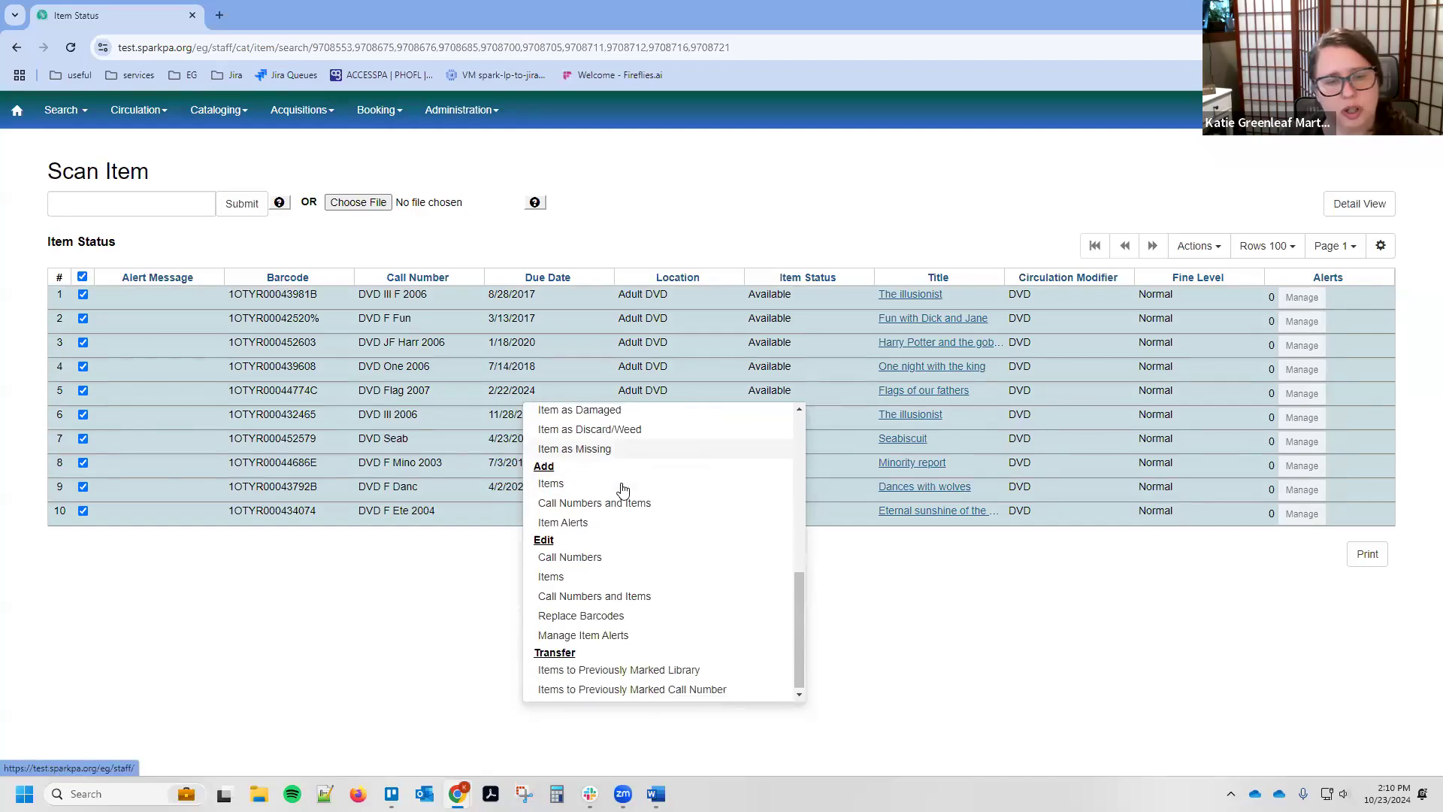
click(551, 577)
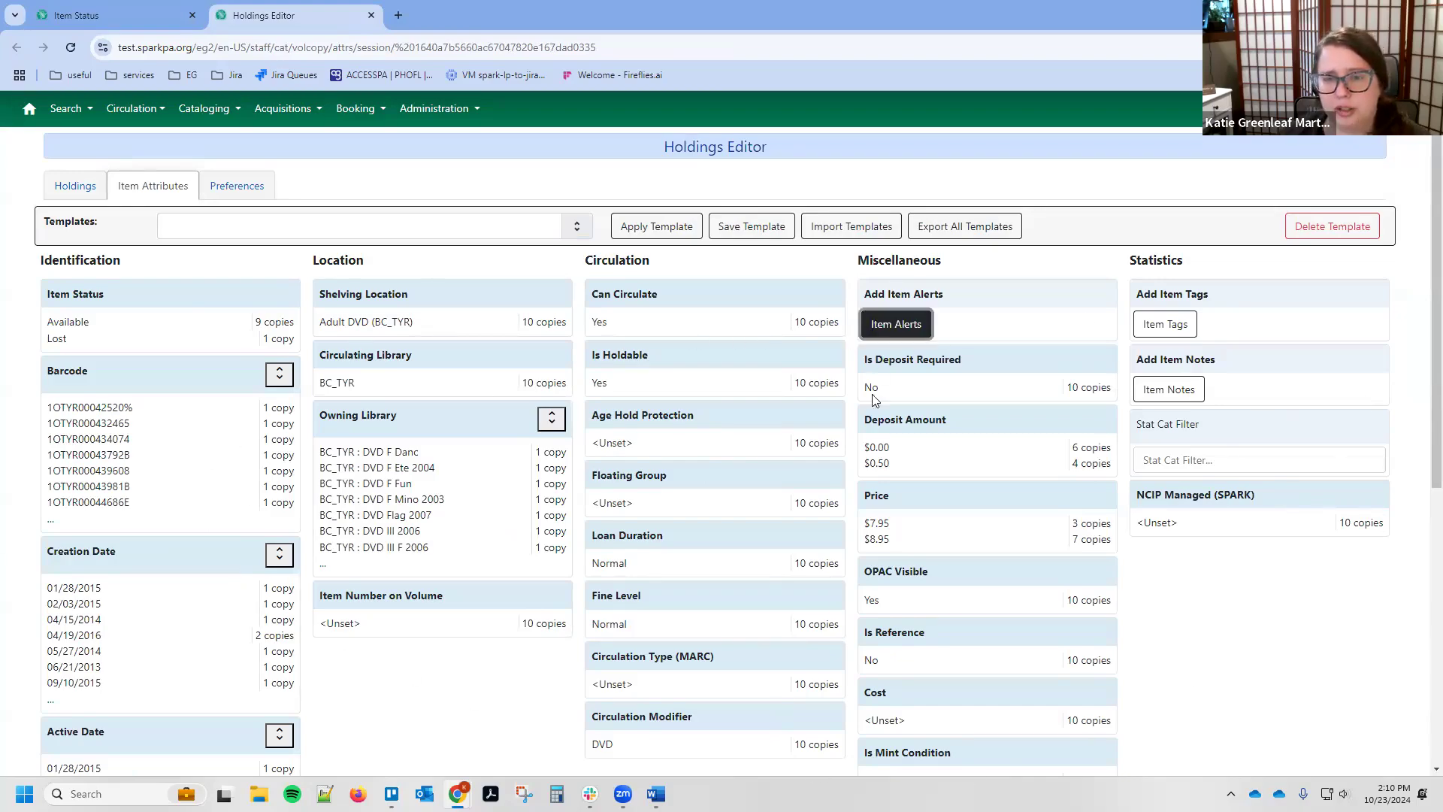
Step: Start a new common item alert for all ten items with the type Alert: display at all libraries
click(897, 324)
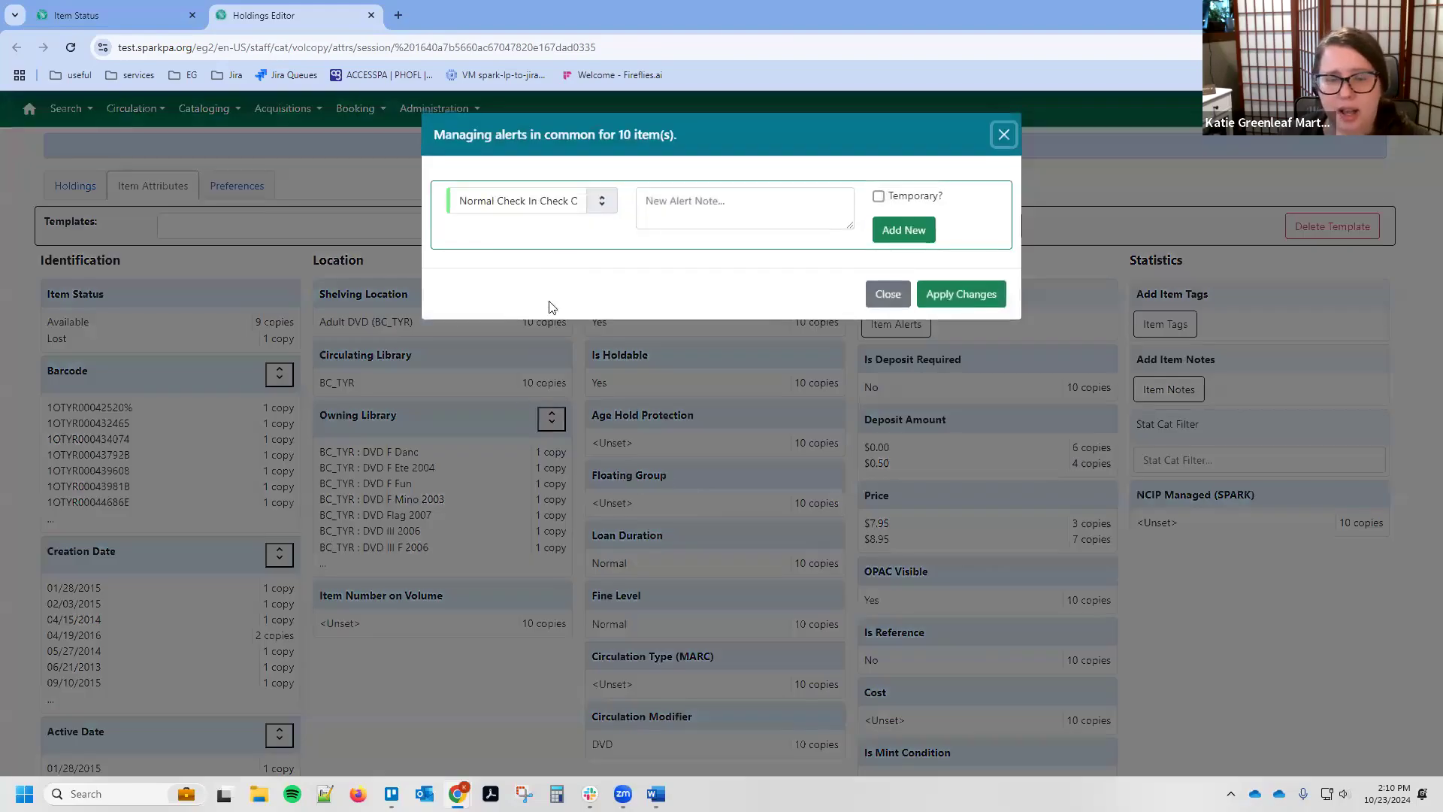
click(605, 202)
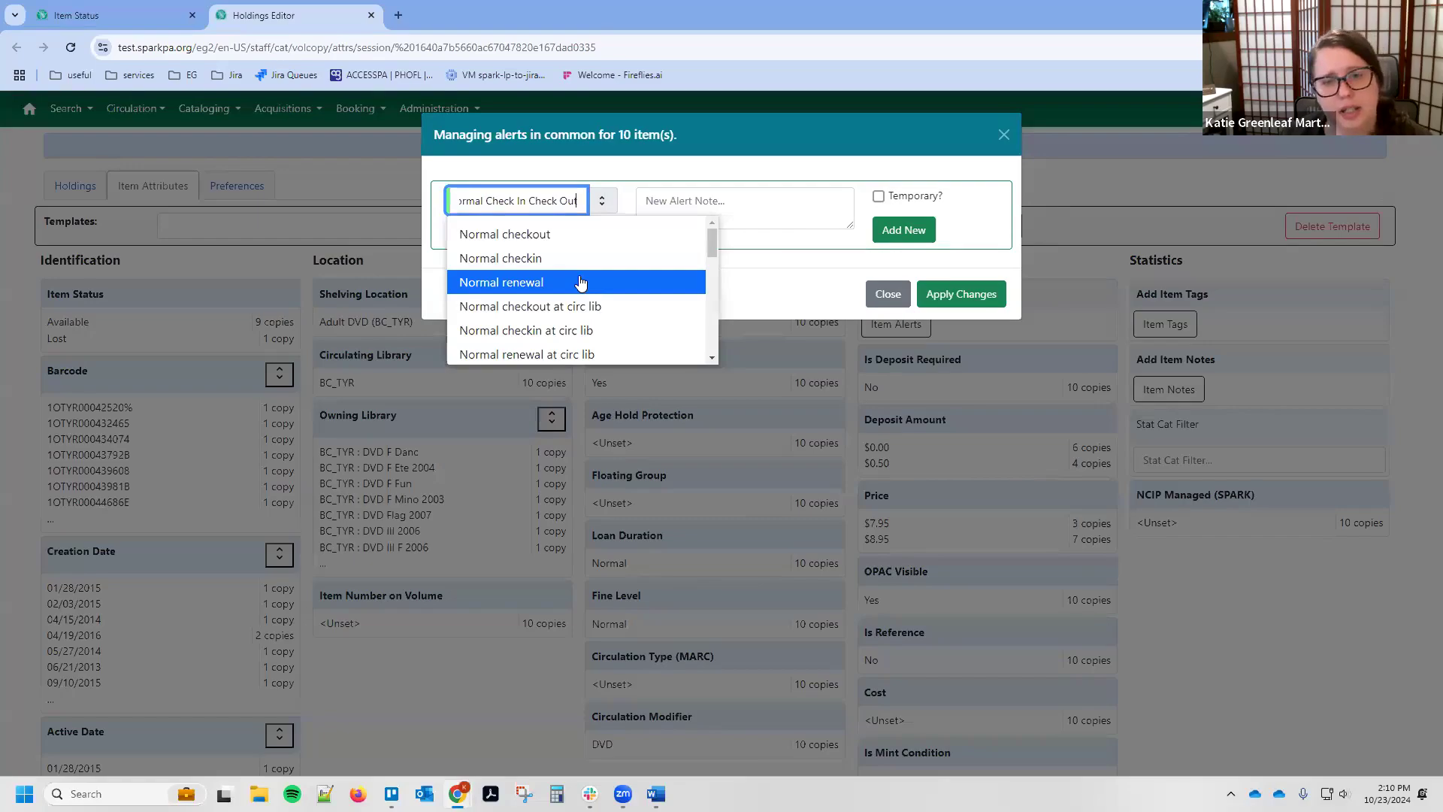
scroll(581, 282, down, 5)
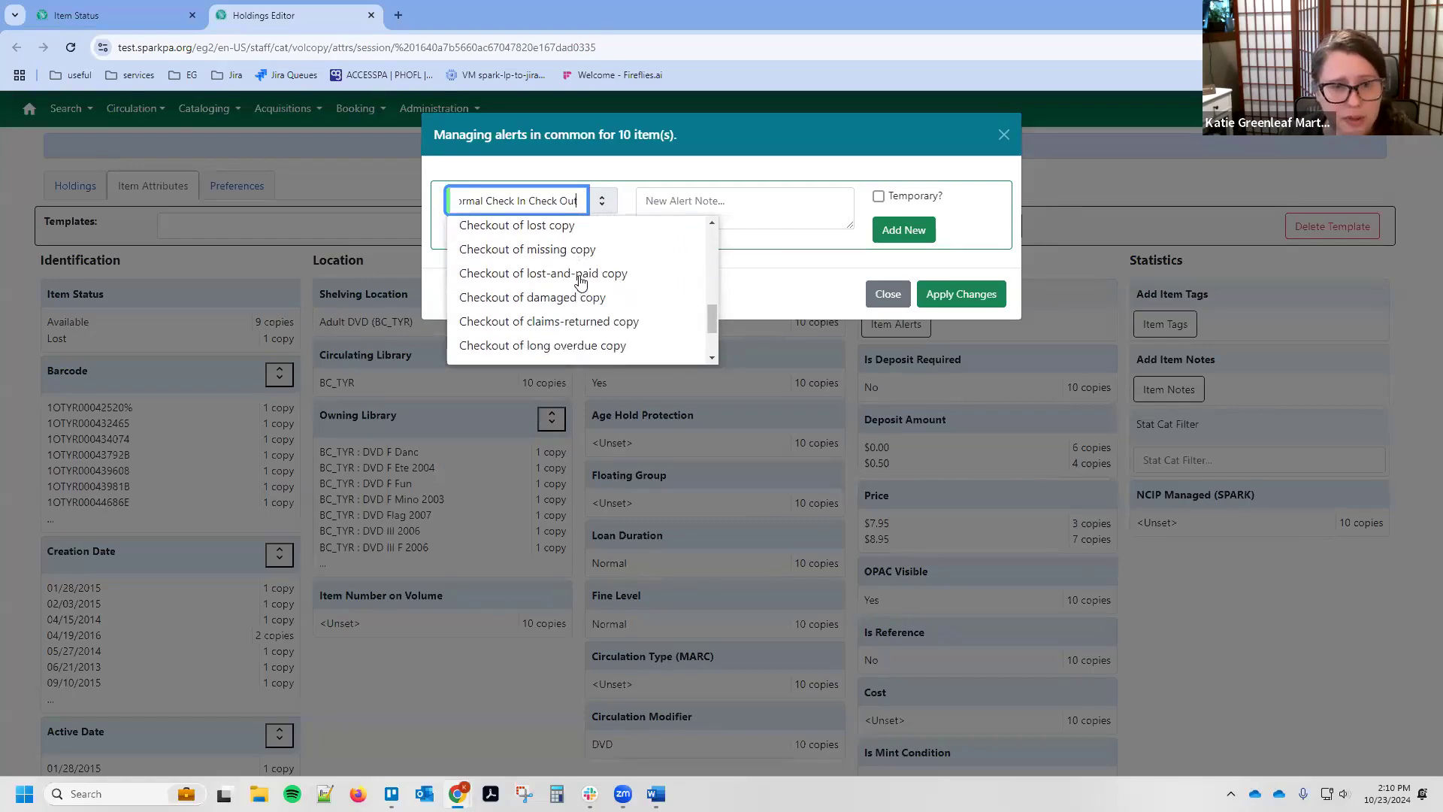
scroll(580, 282, down, 2)
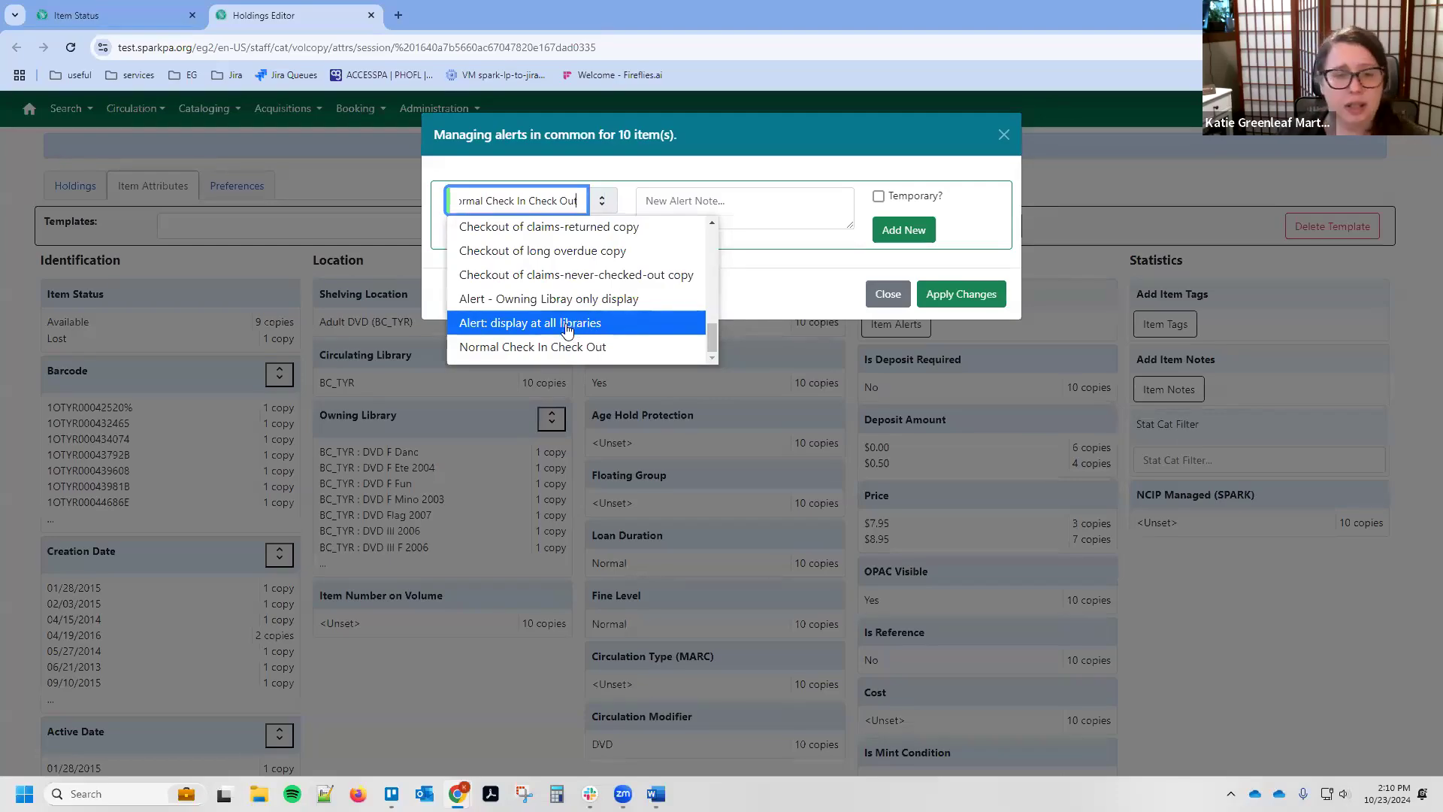
click(507, 325)
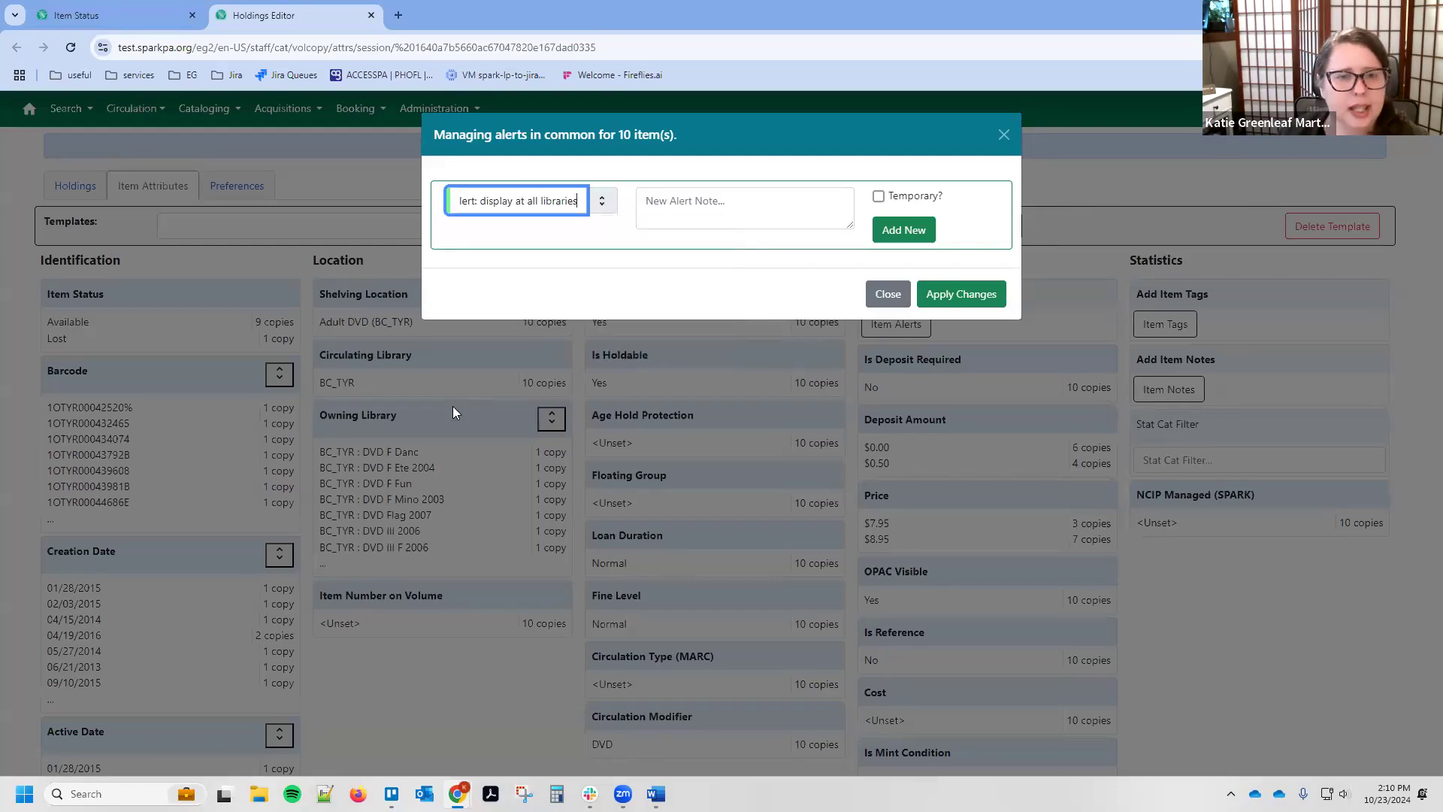
Step: Add the alert with the note "test alert!", apply it to the items, and save everything while exiting the Holdings Editor
click(727, 213)
text(te)
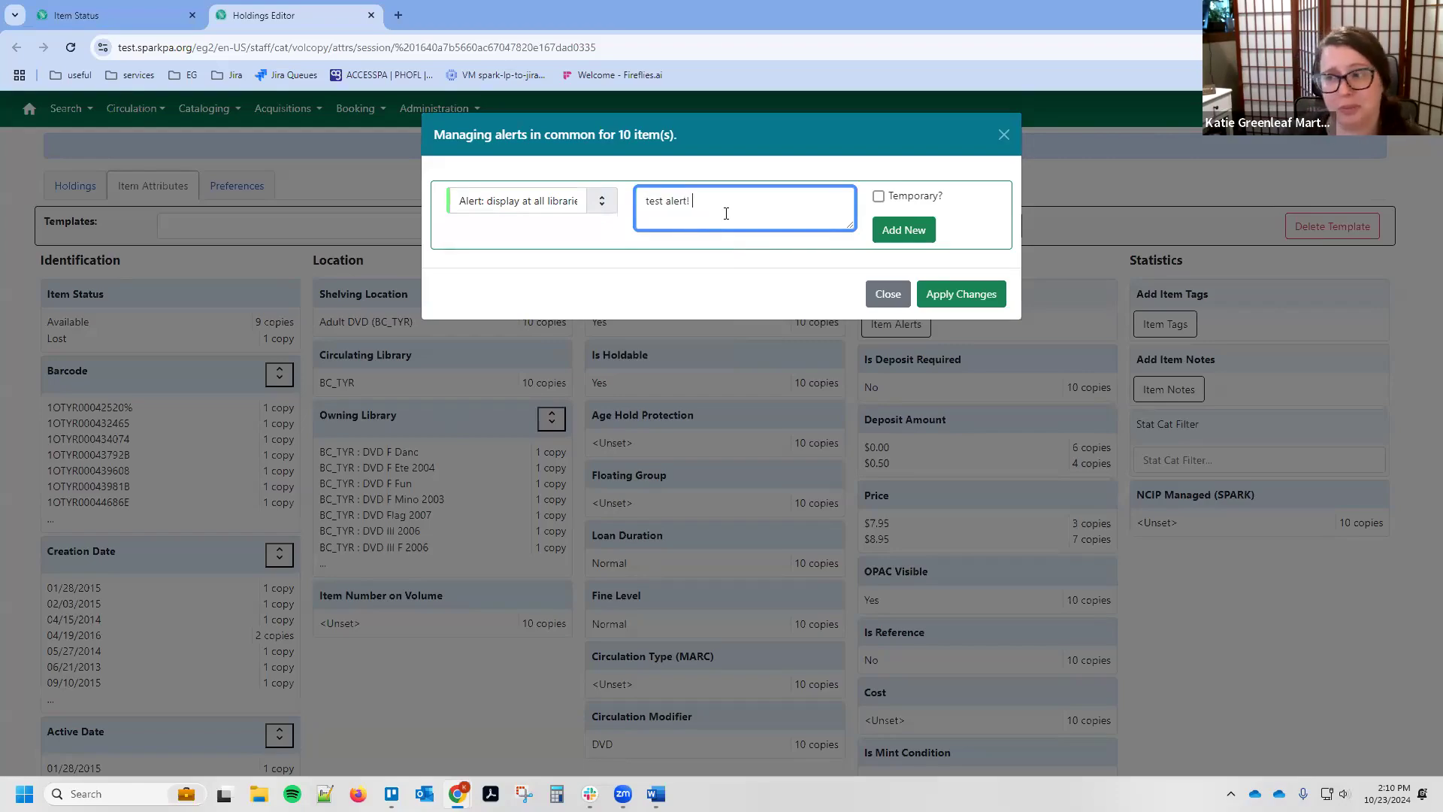
text(st alert!)
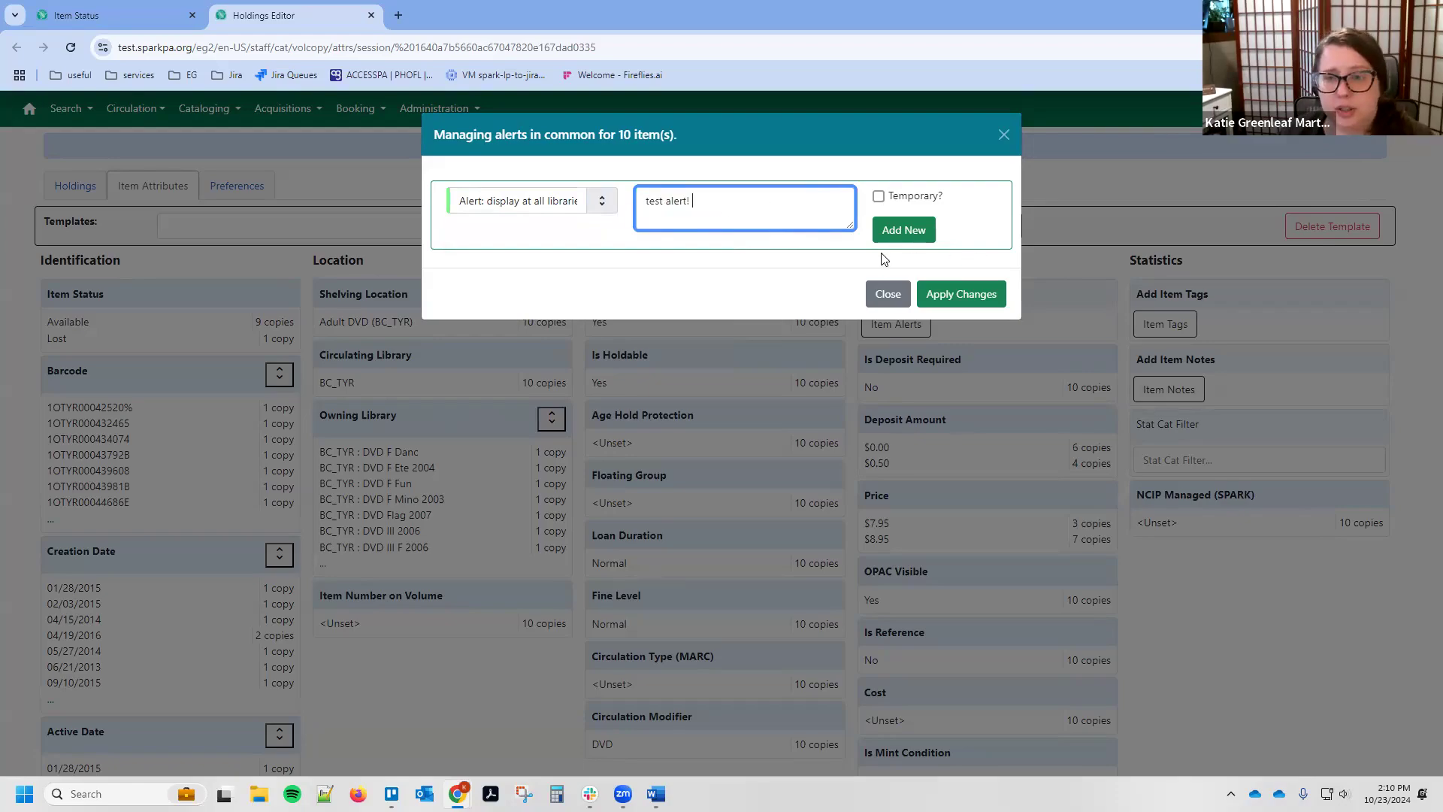
click(898, 239)
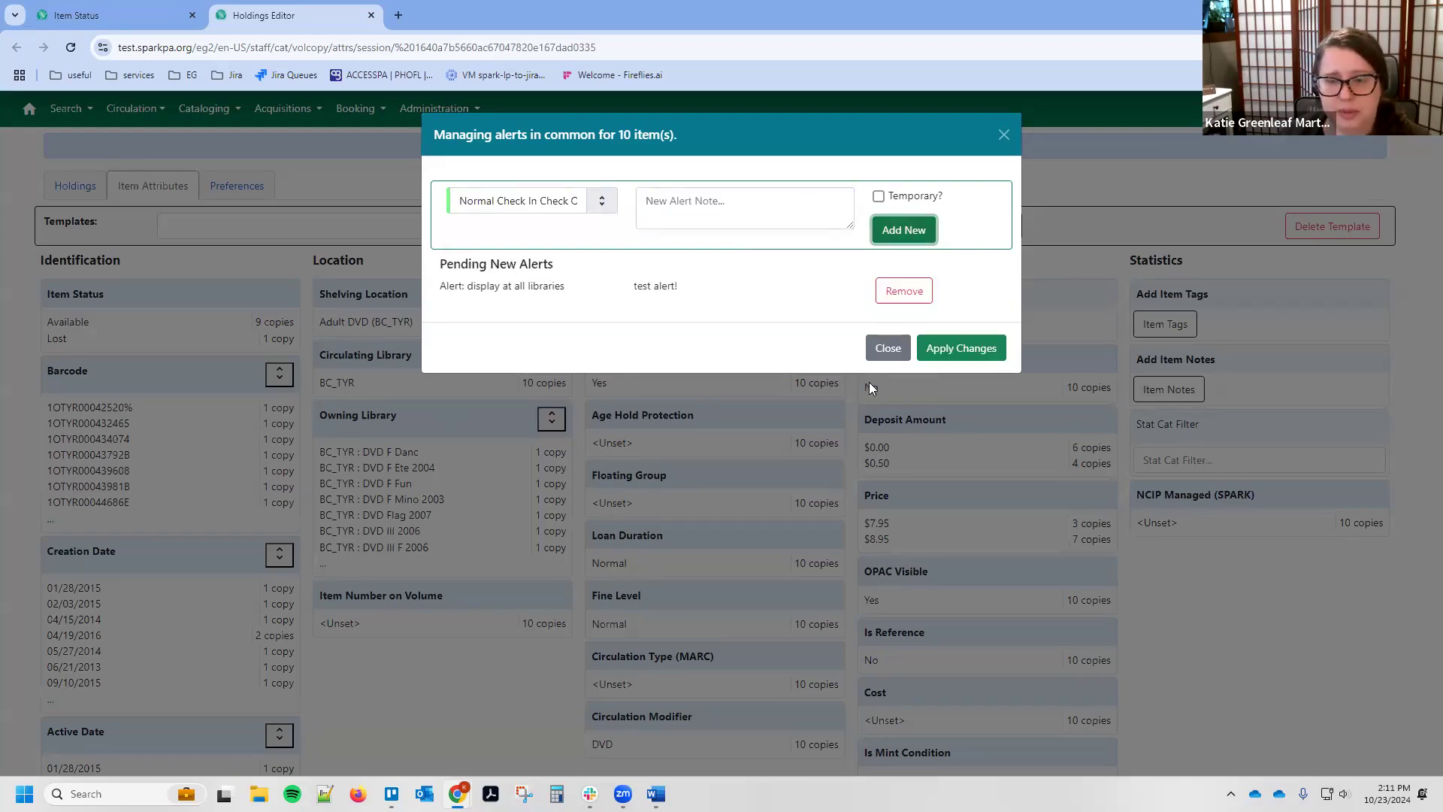
click(961, 348)
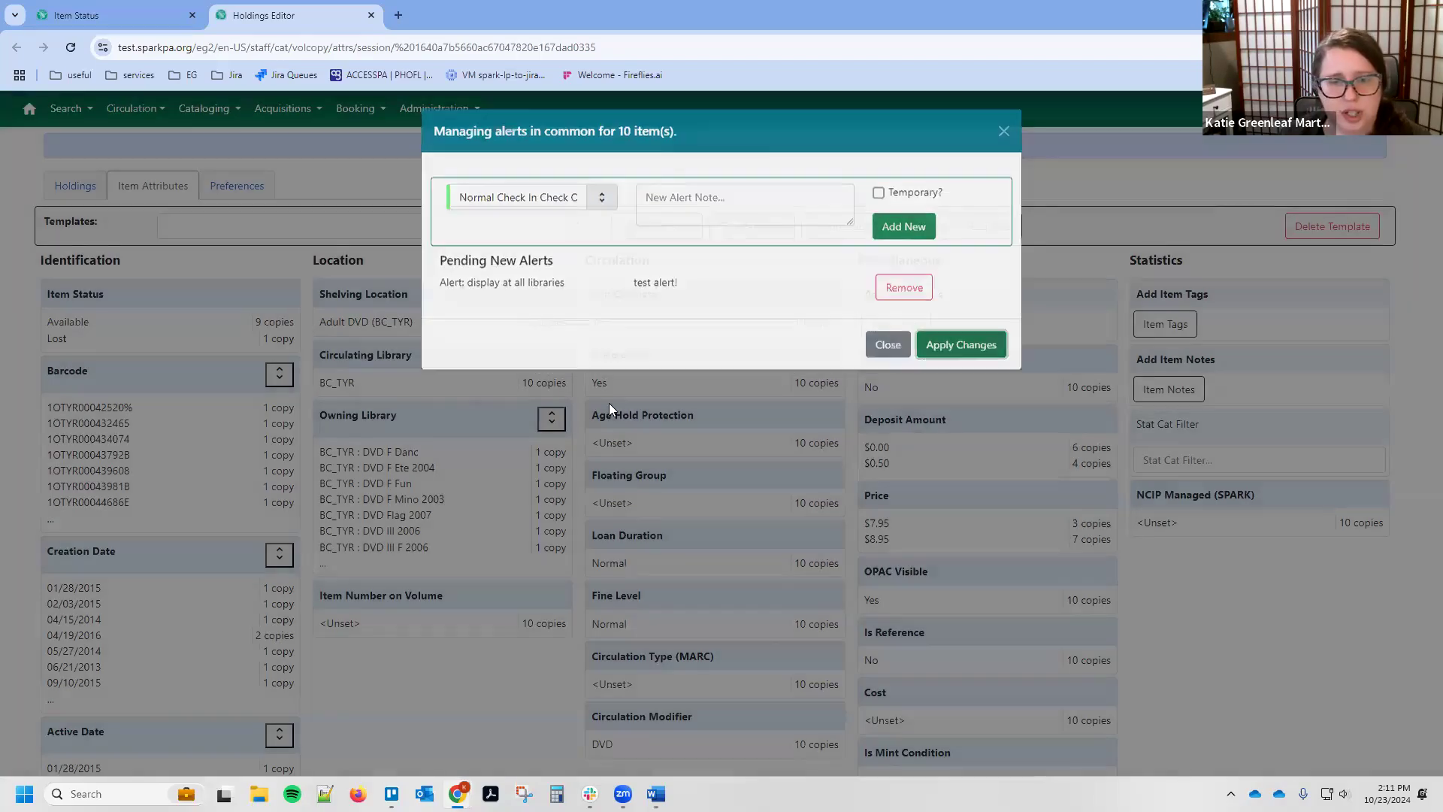
scroll(609, 408, down, 7)
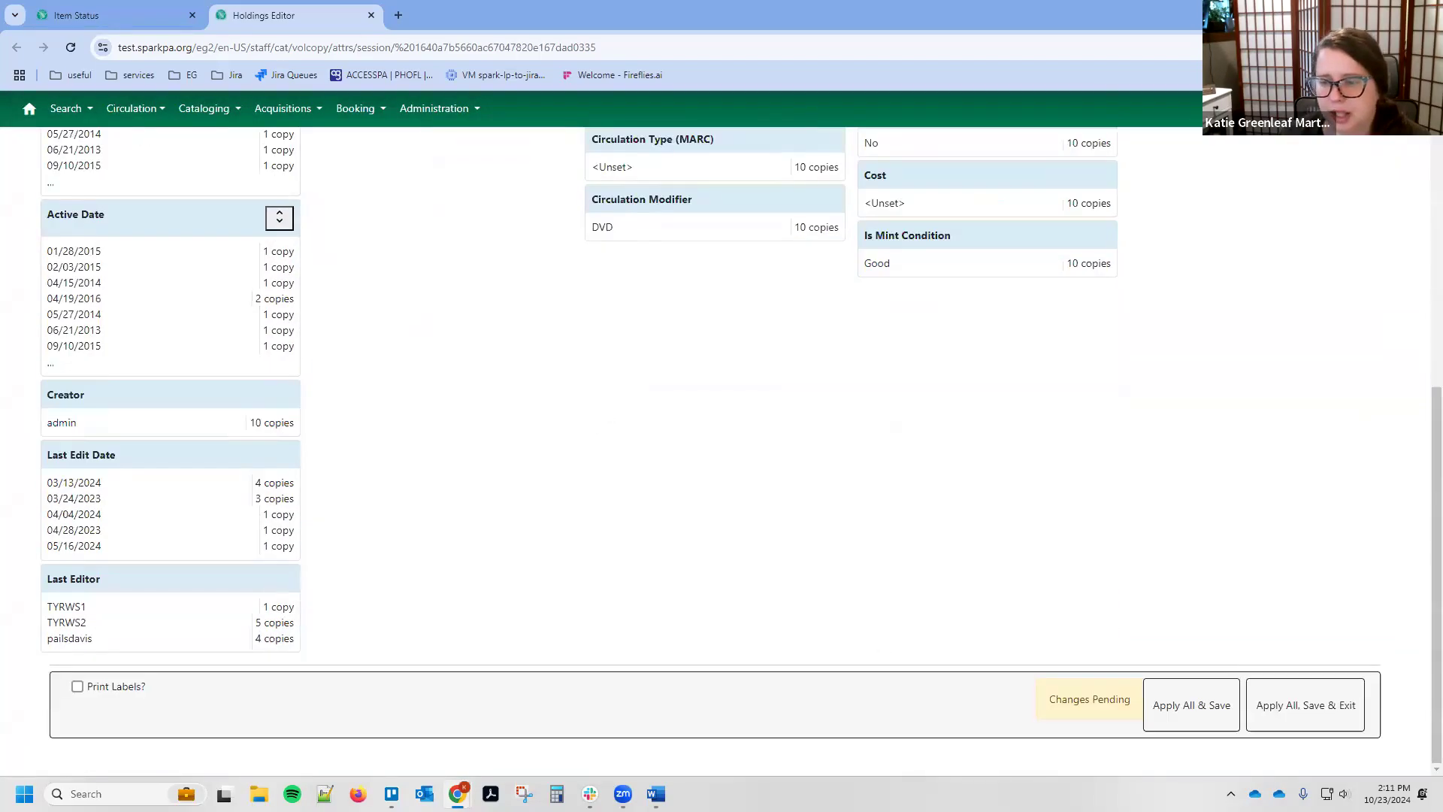
click(1303, 710)
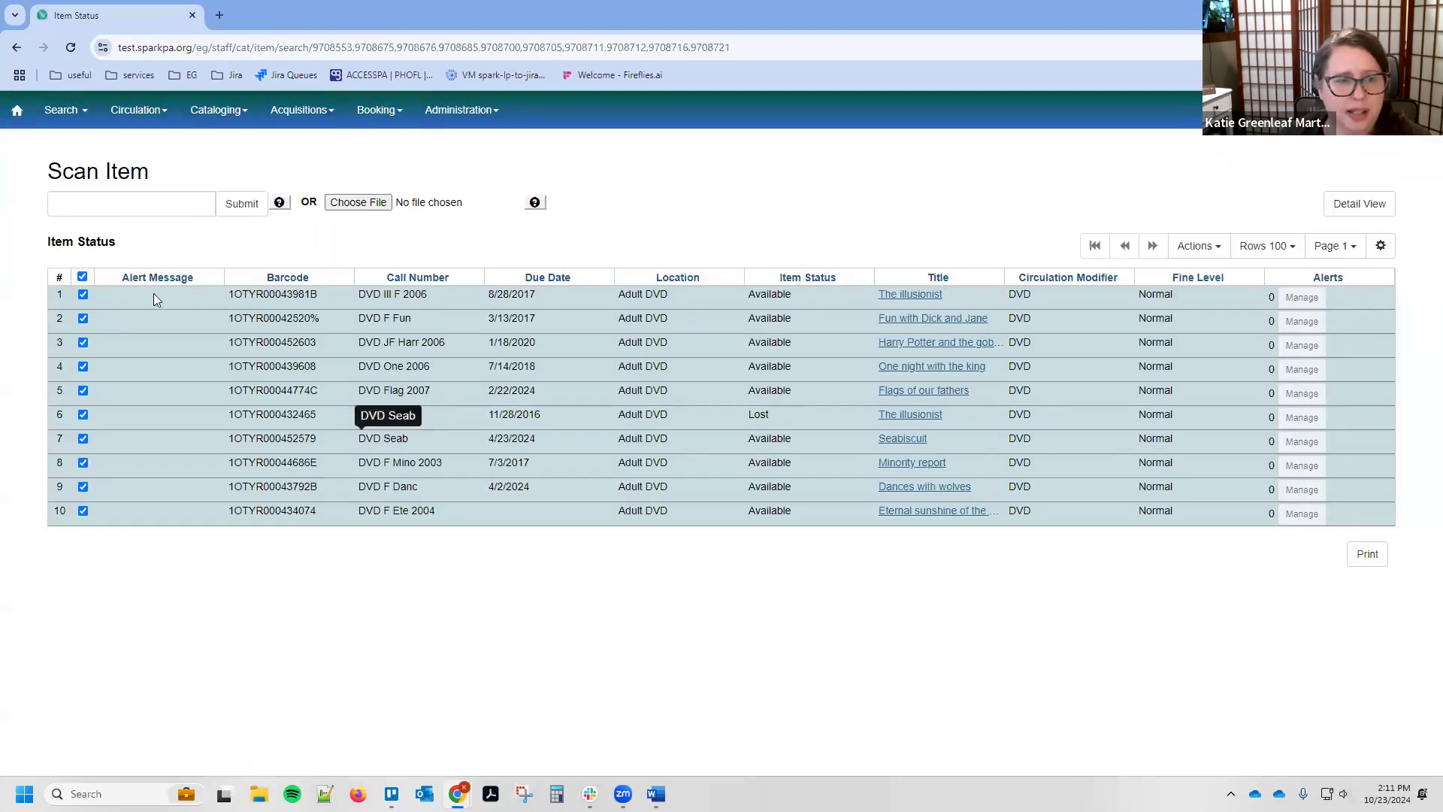
Step: Try to check in the first listed item, The illusionist, by submitting its copied barcode on the Check In page
click(208, 295)
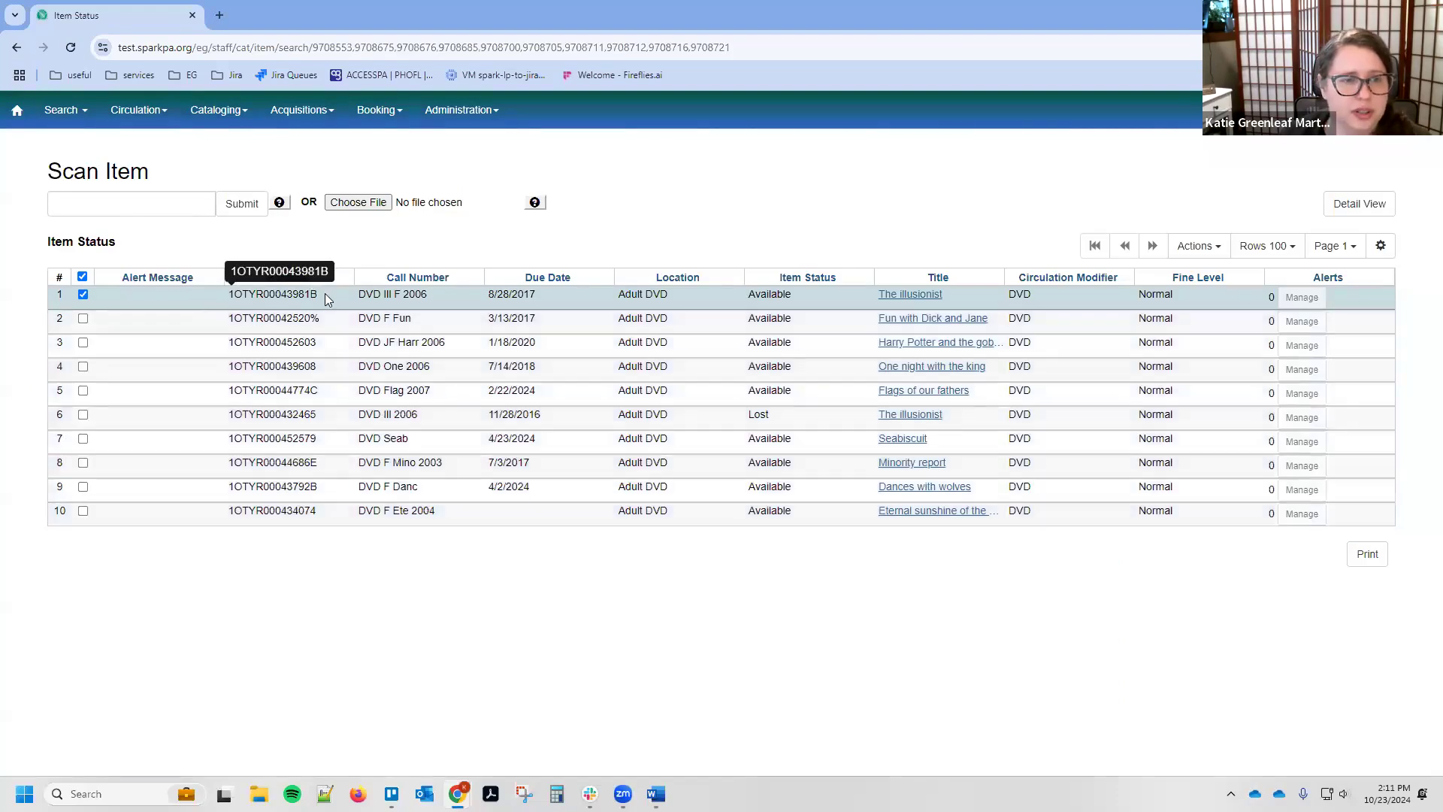
drag(326, 296, 230, 301)
key(ctrl+c)
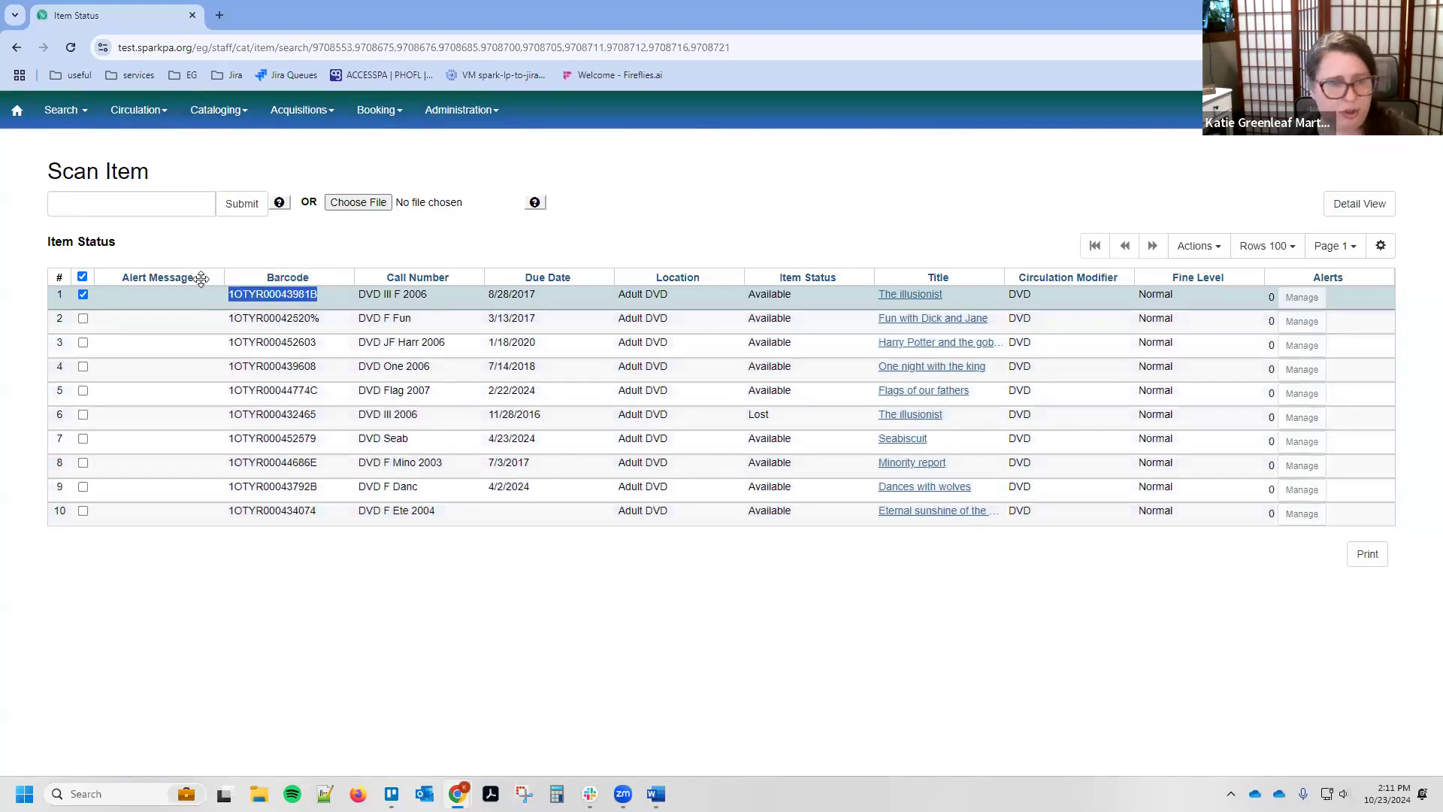
click(62, 110)
click(139, 111)
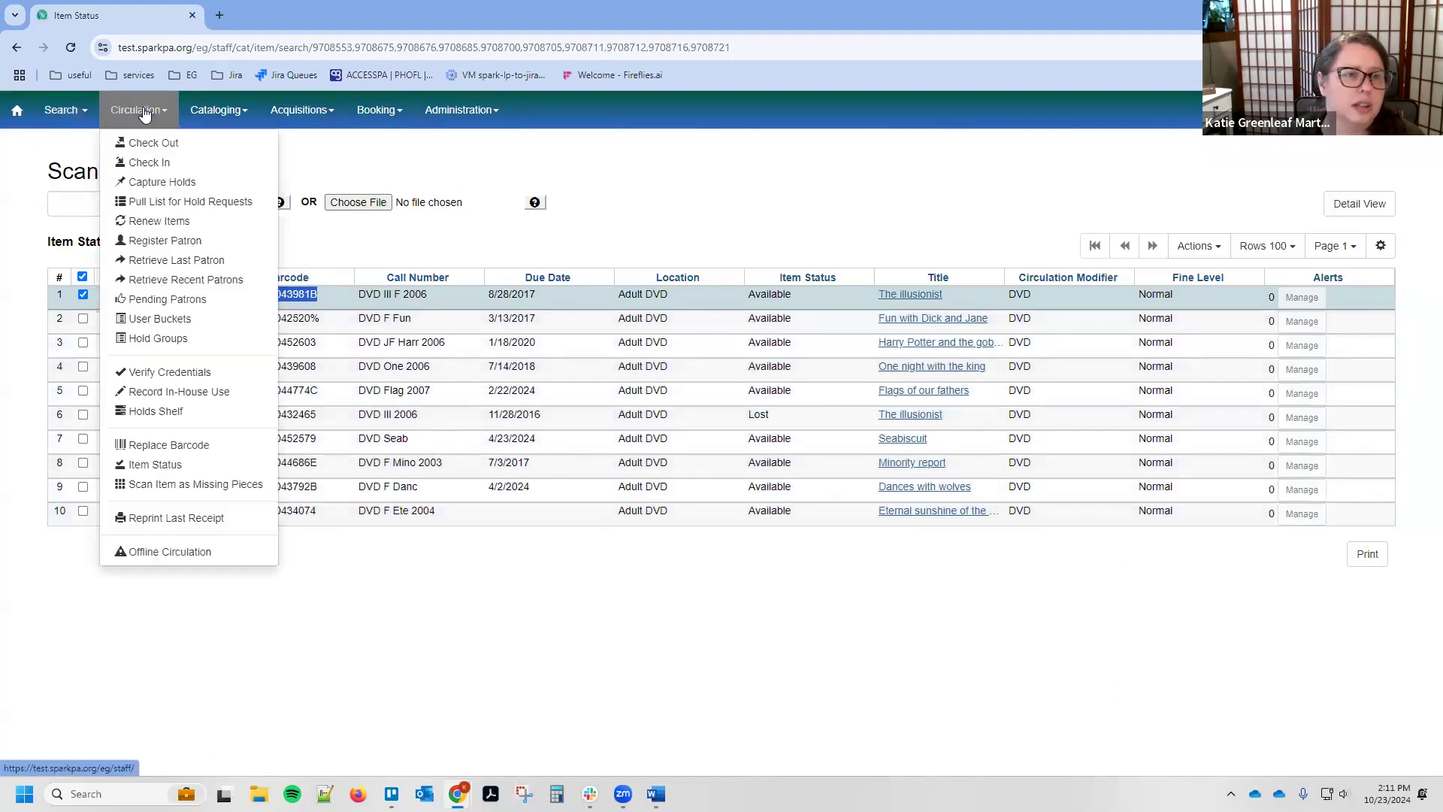
click(162, 168)
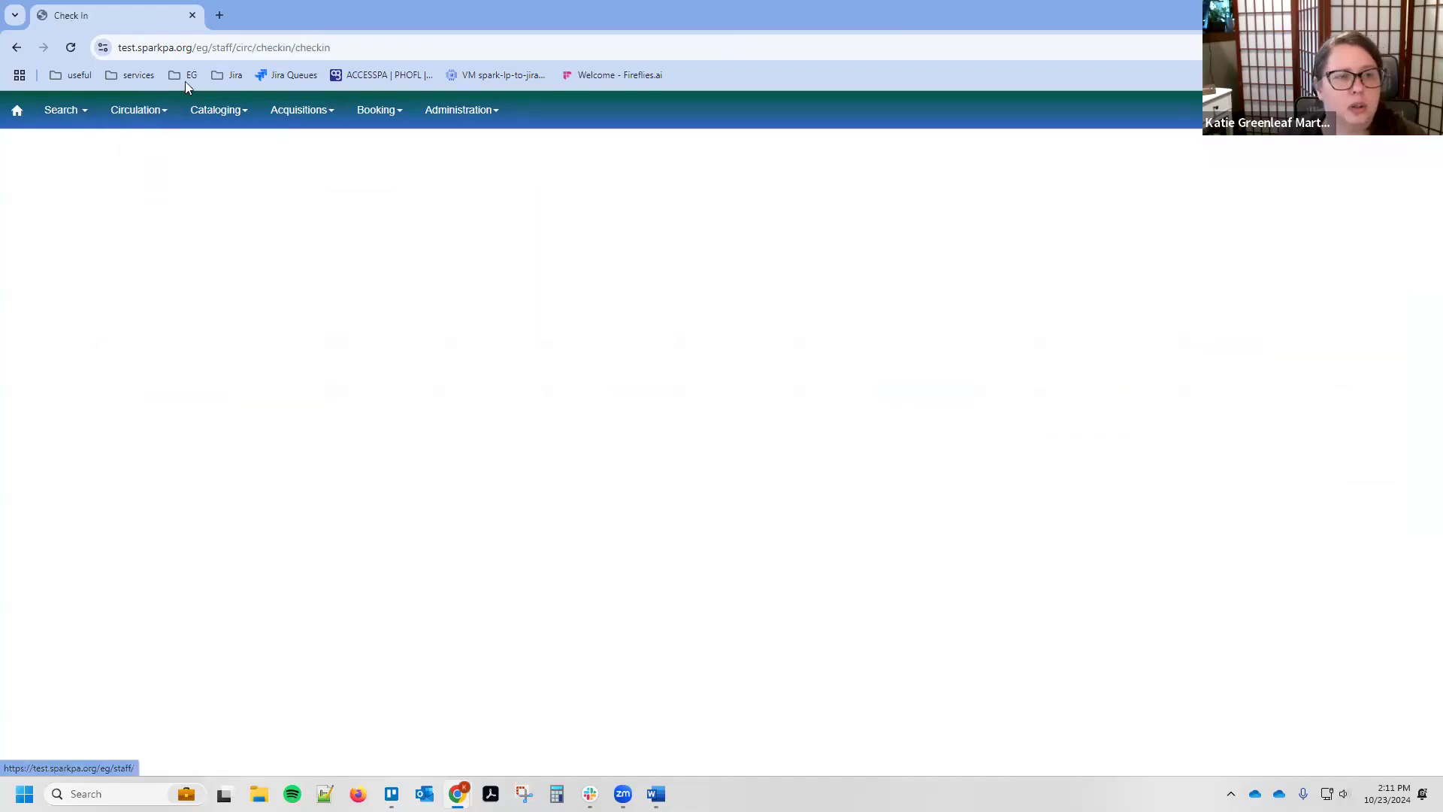
key(ctrl+v)
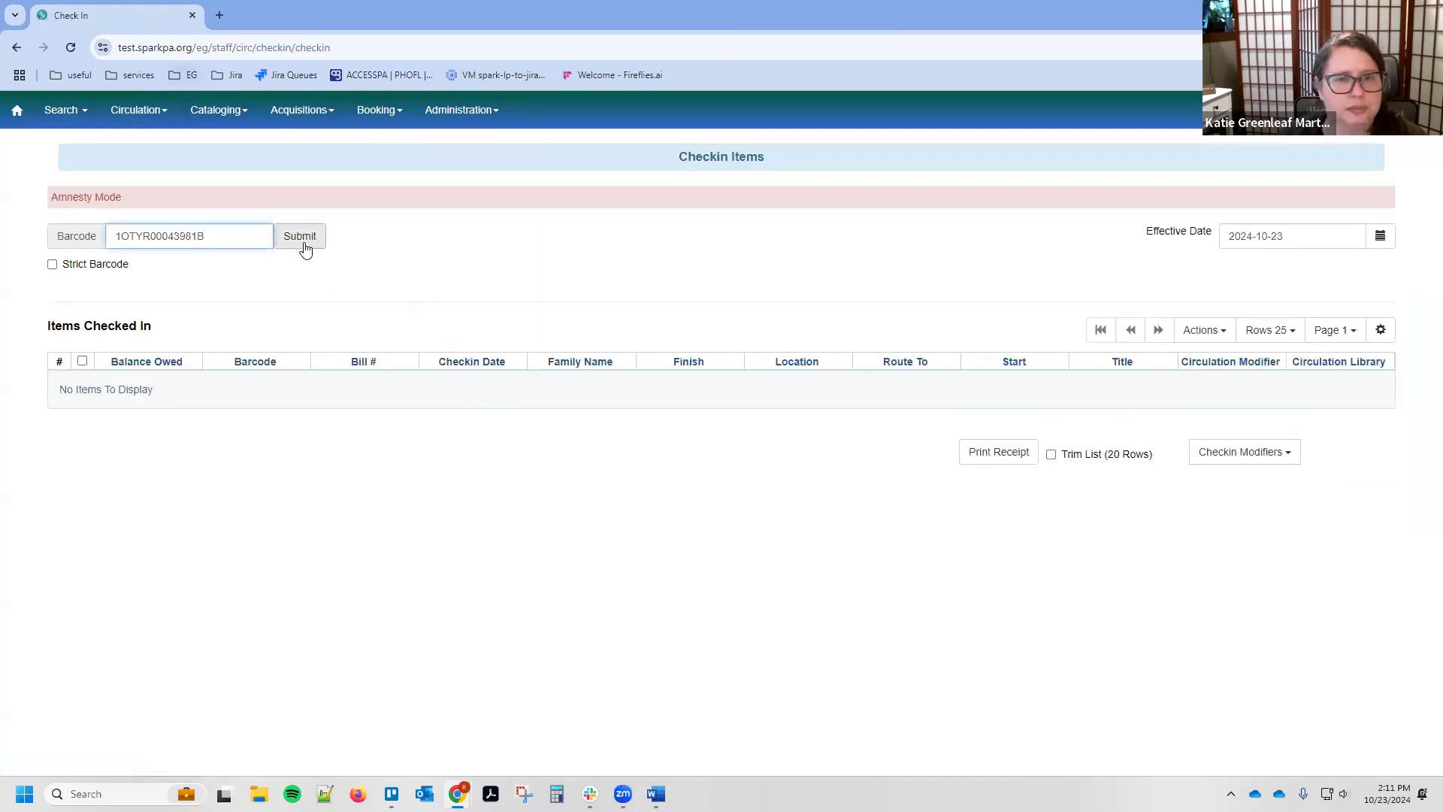
click(305, 241)
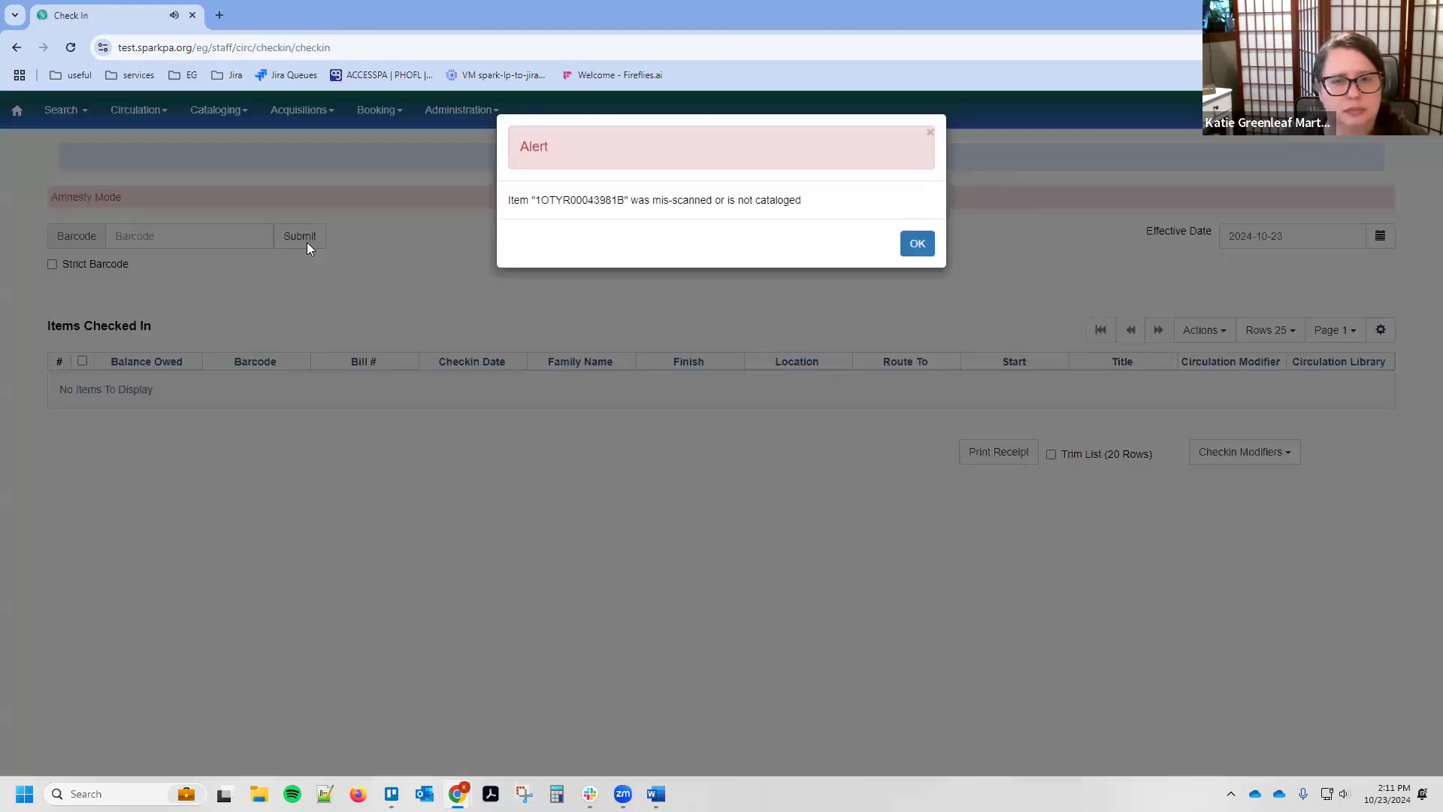
click(917, 247)
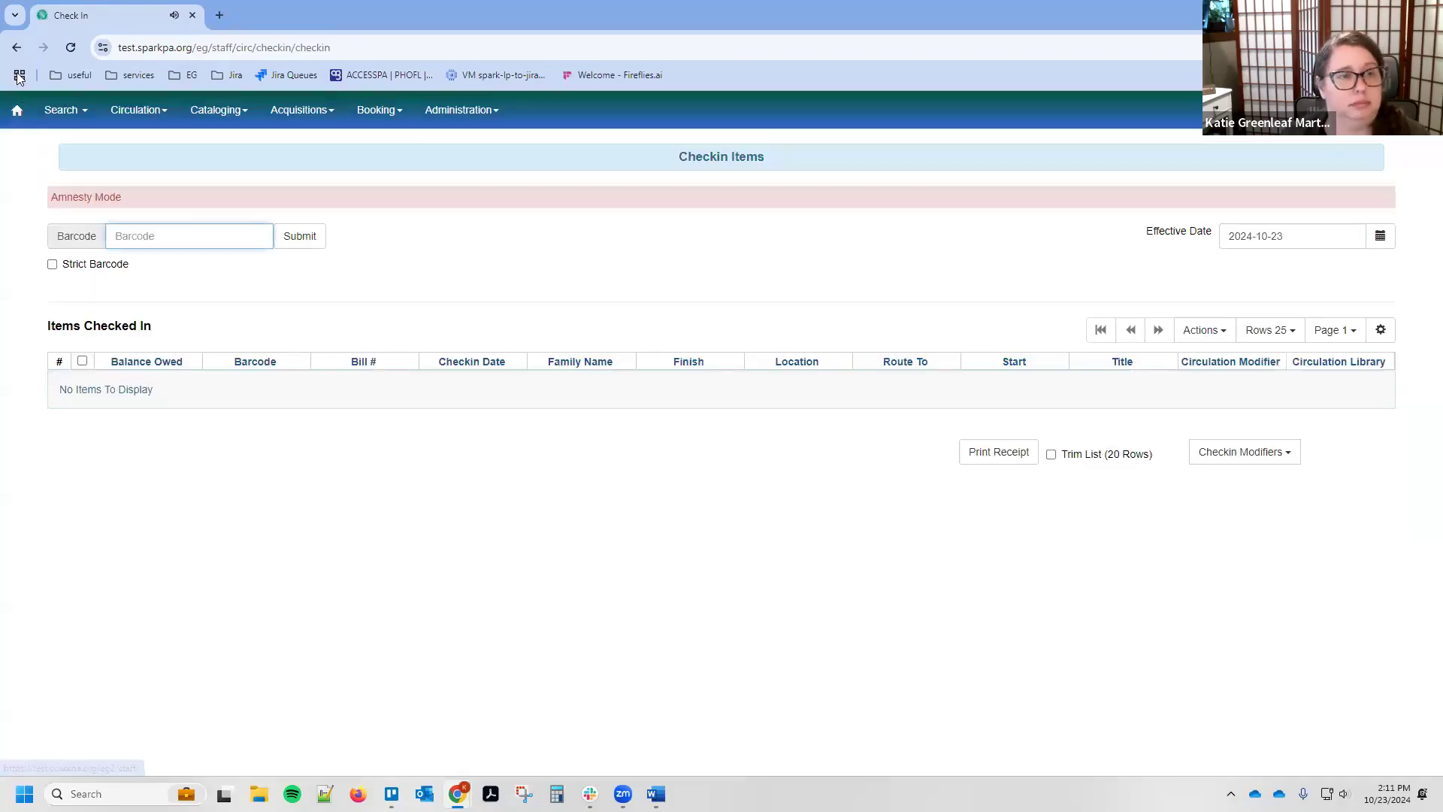
Step: Return to the Item Status list and add the Deleted? column to it
click(14, 48)
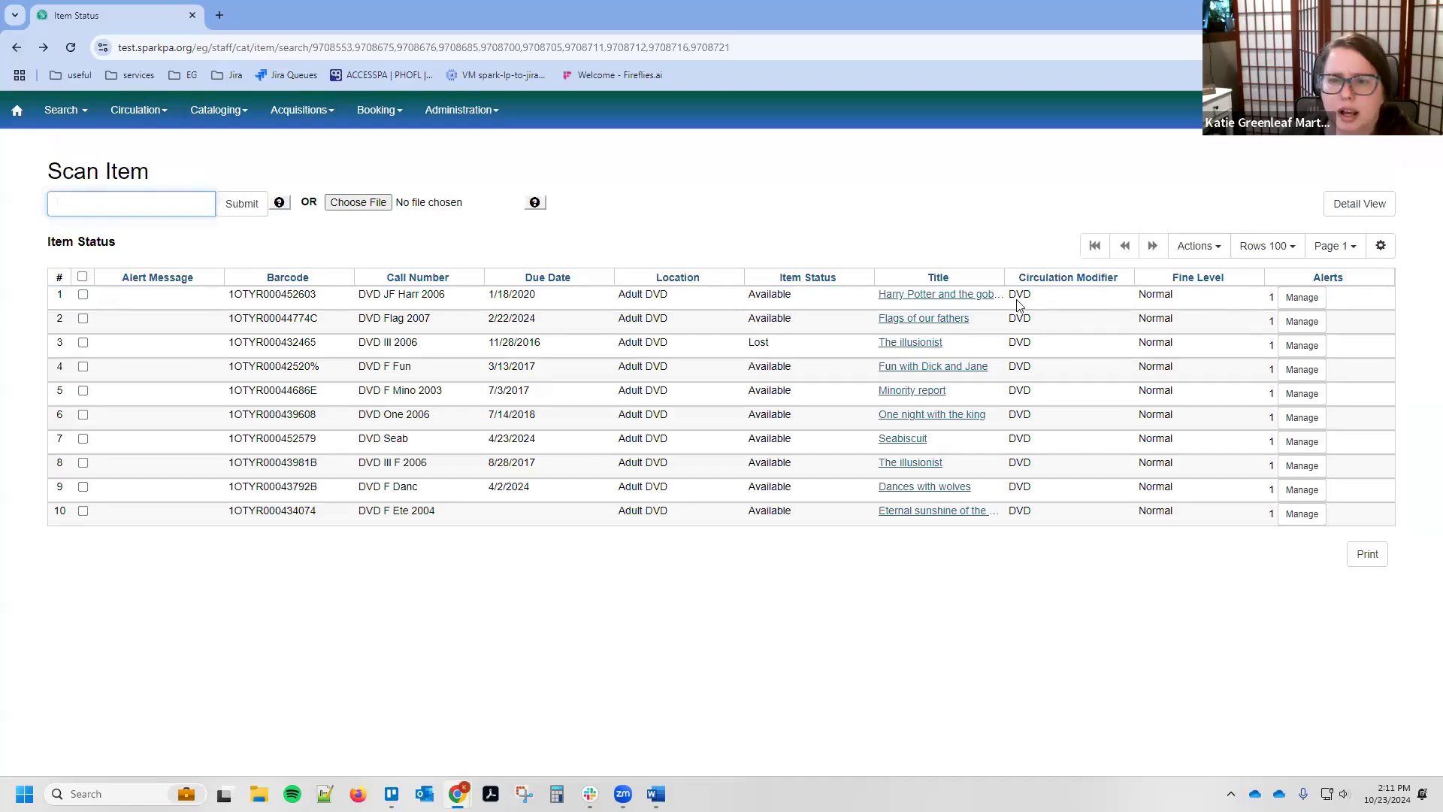
click(1381, 246)
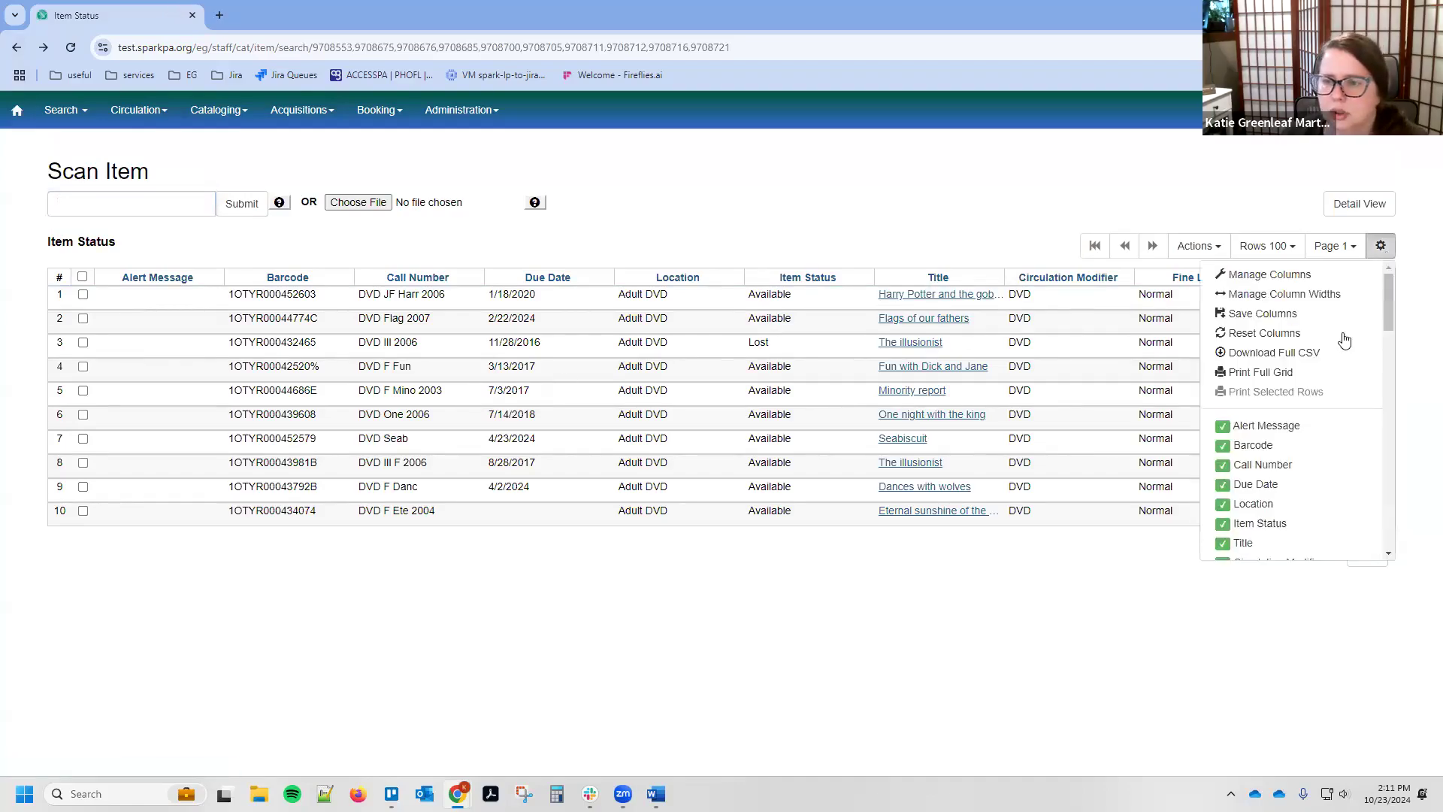
scroll(1311, 439, down, 1)
scroll(1310, 439, down, 9)
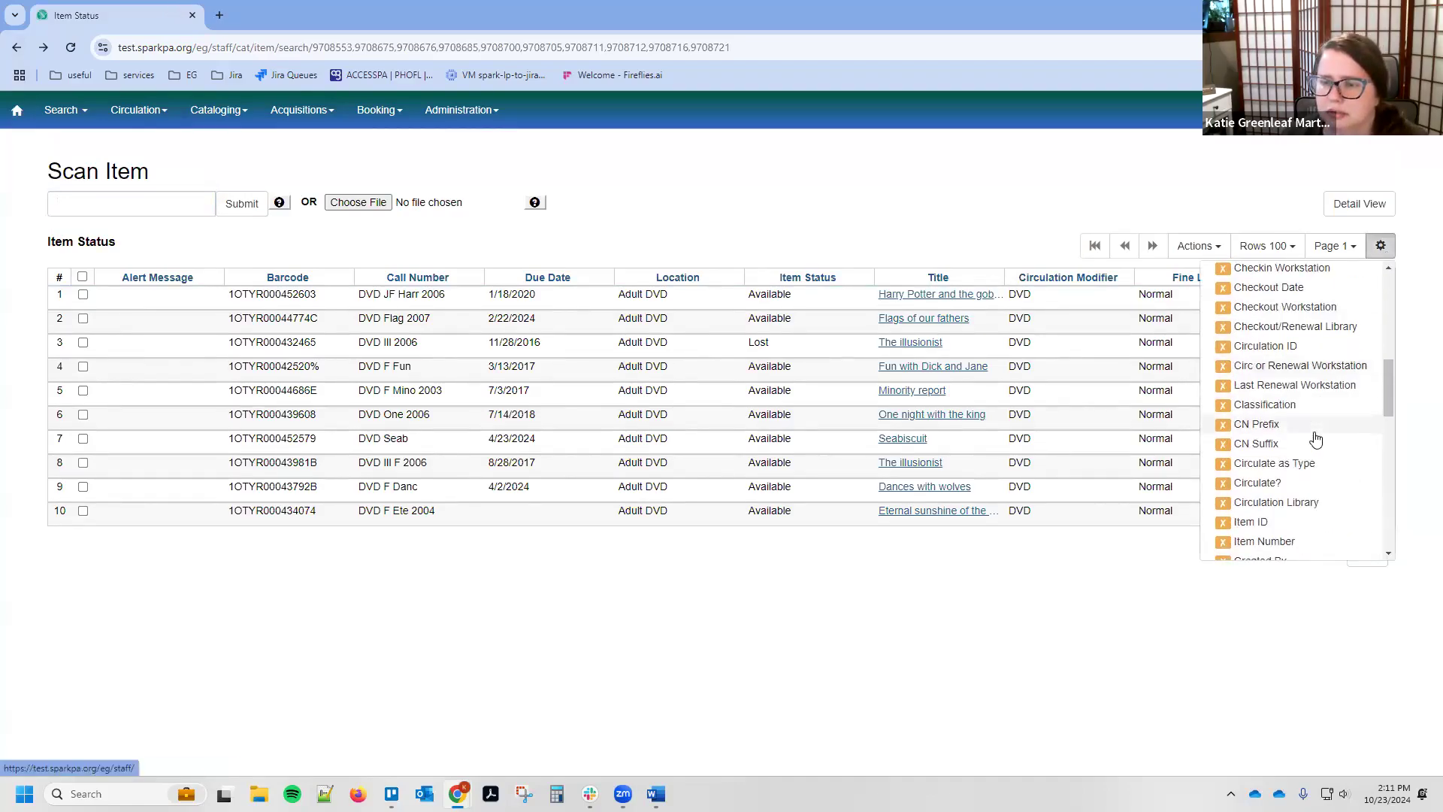
scroll(1316, 439, down, 3)
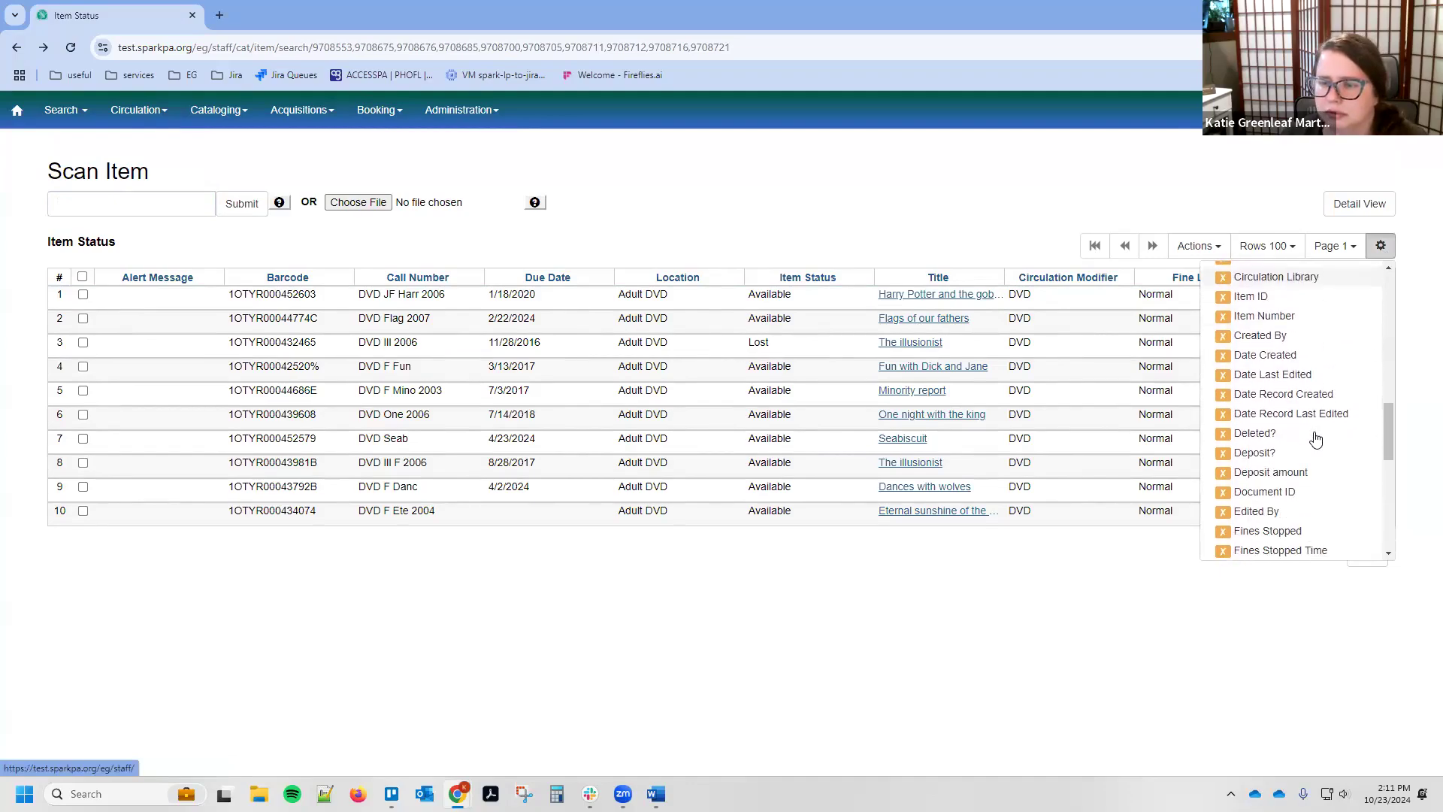
click(1315, 439)
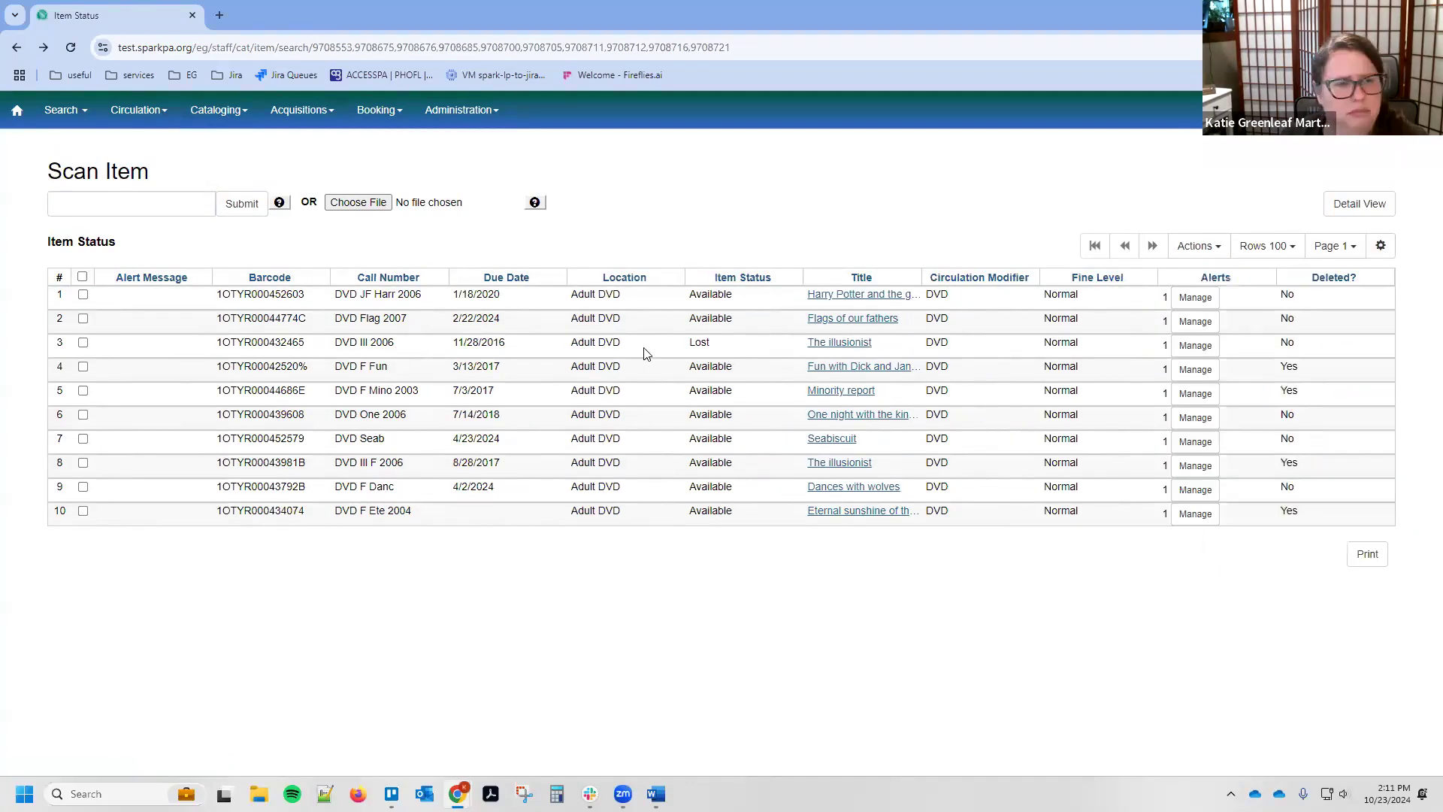
Step: Check in the Harry Potter and the goblet of fire DVD directly from the Item Status list without printing the transit slip
right_click(597, 307)
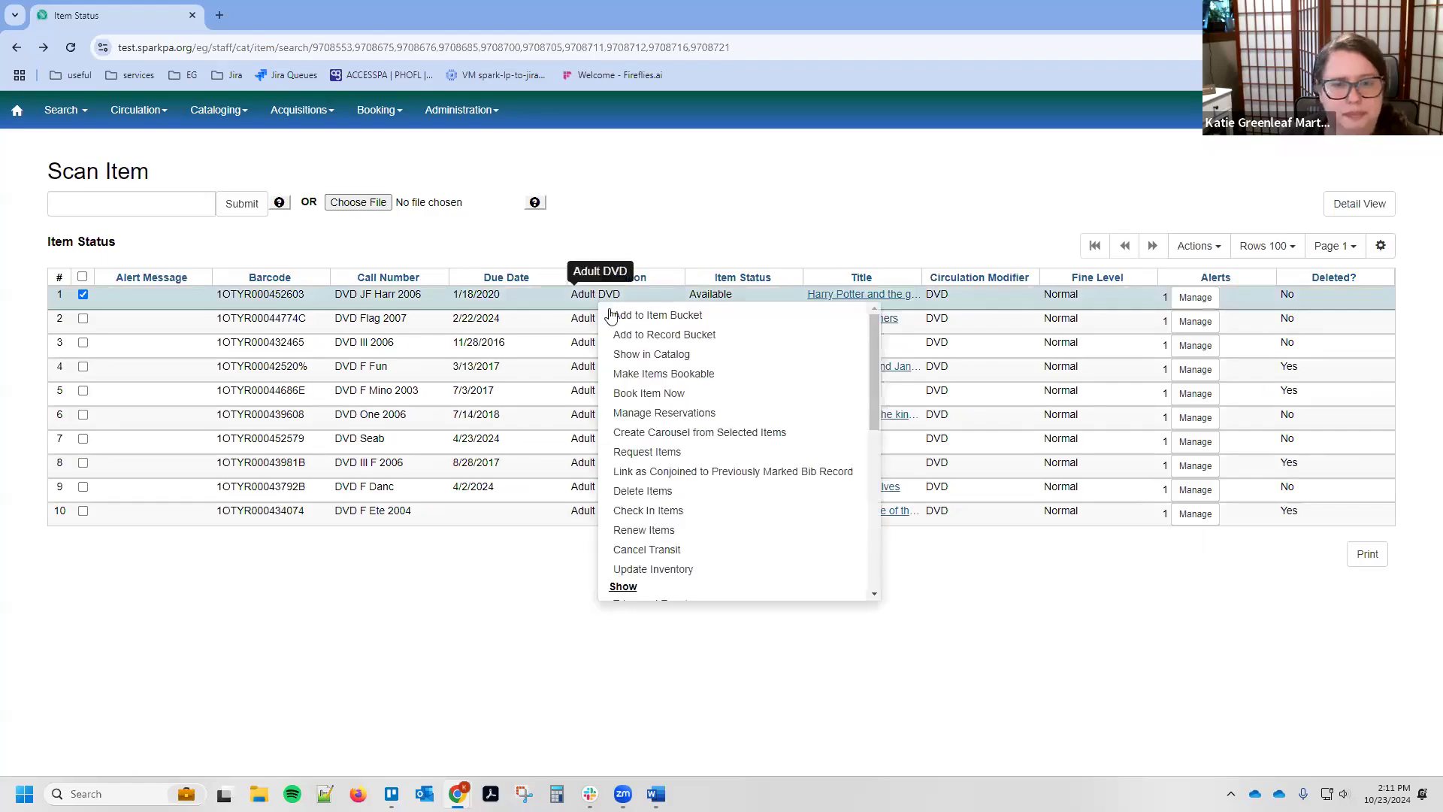
scroll(755, 393, down, 1)
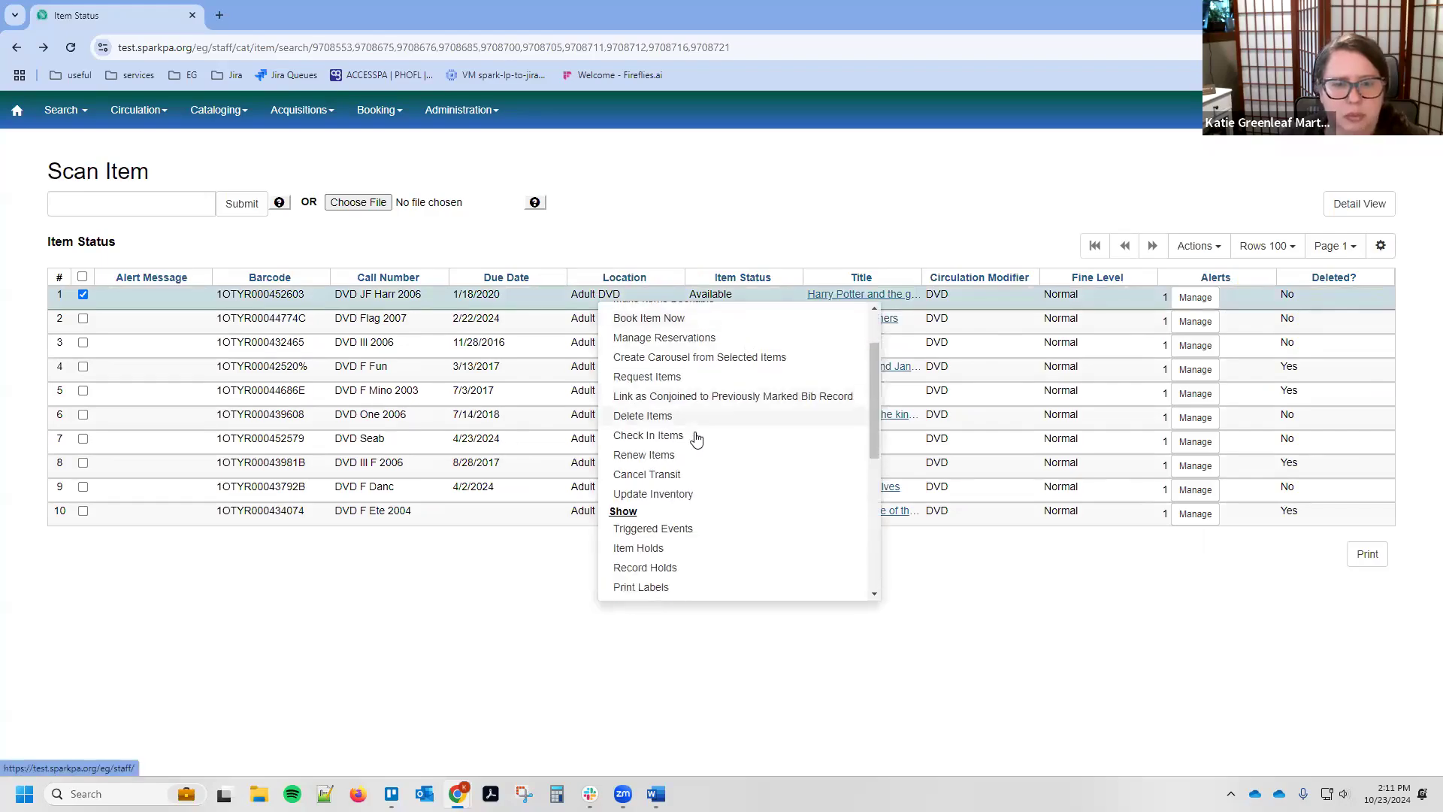
click(663, 440)
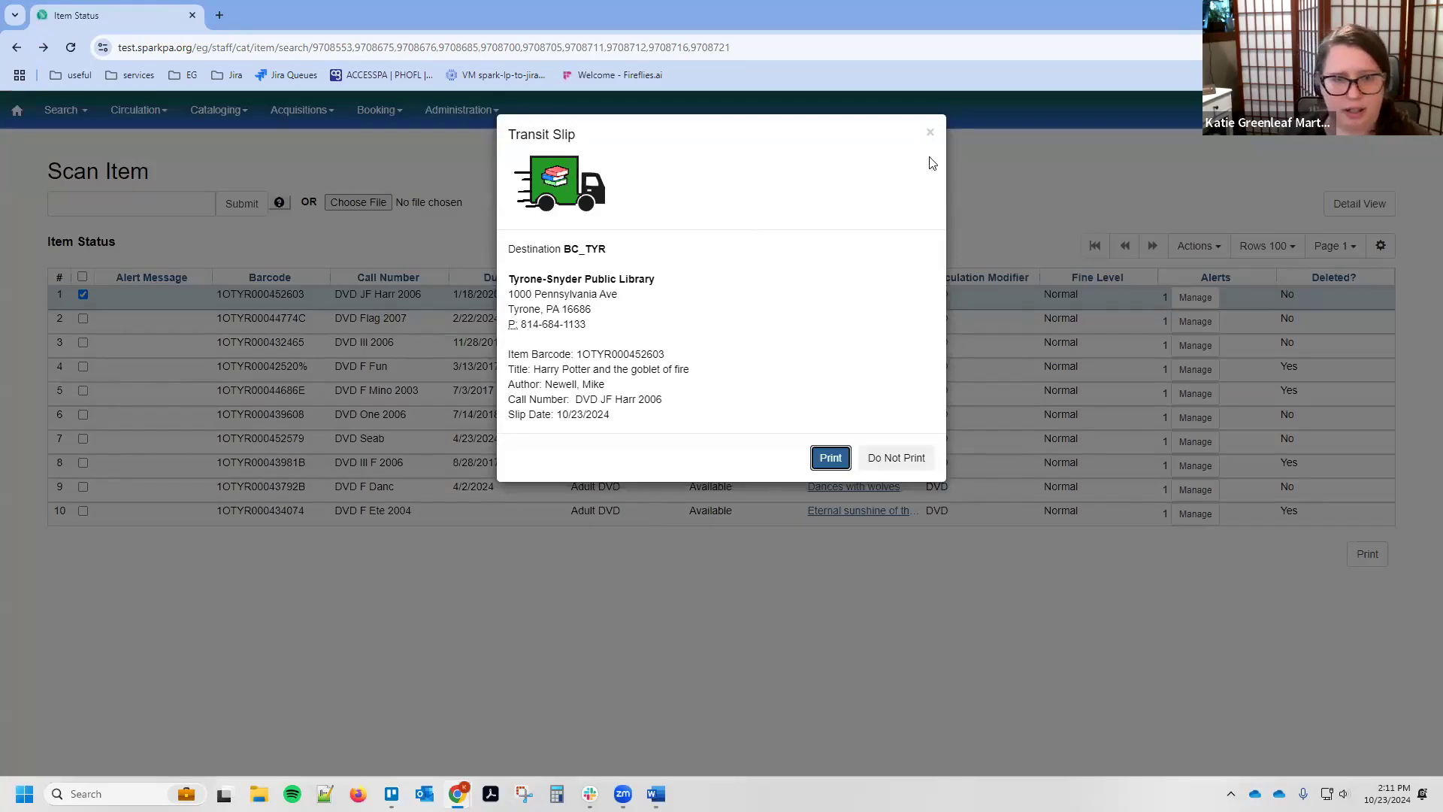
click(897, 459)
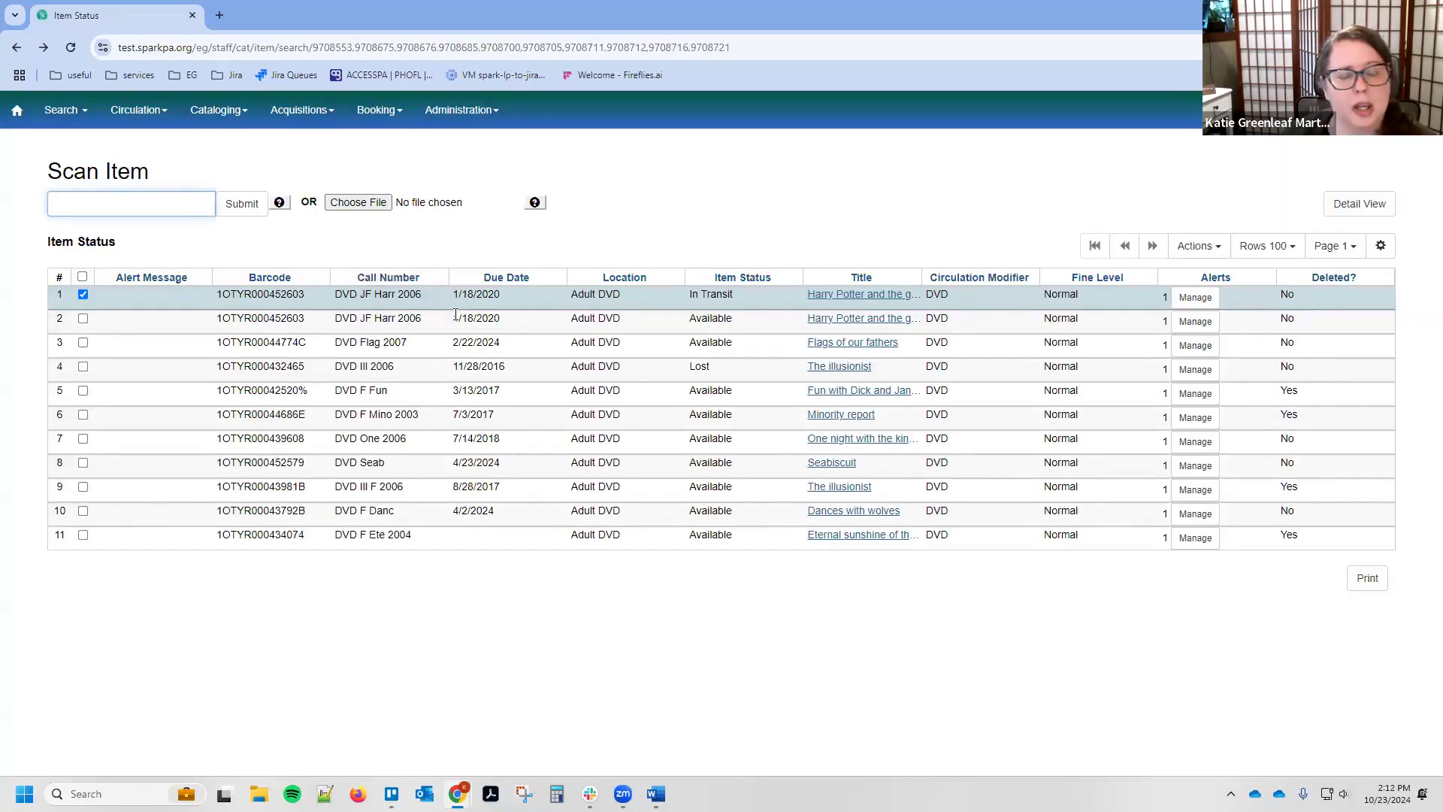
Step: Open the Check In page in a separate browser tab, keeping the Item Status list open
click(74, 117)
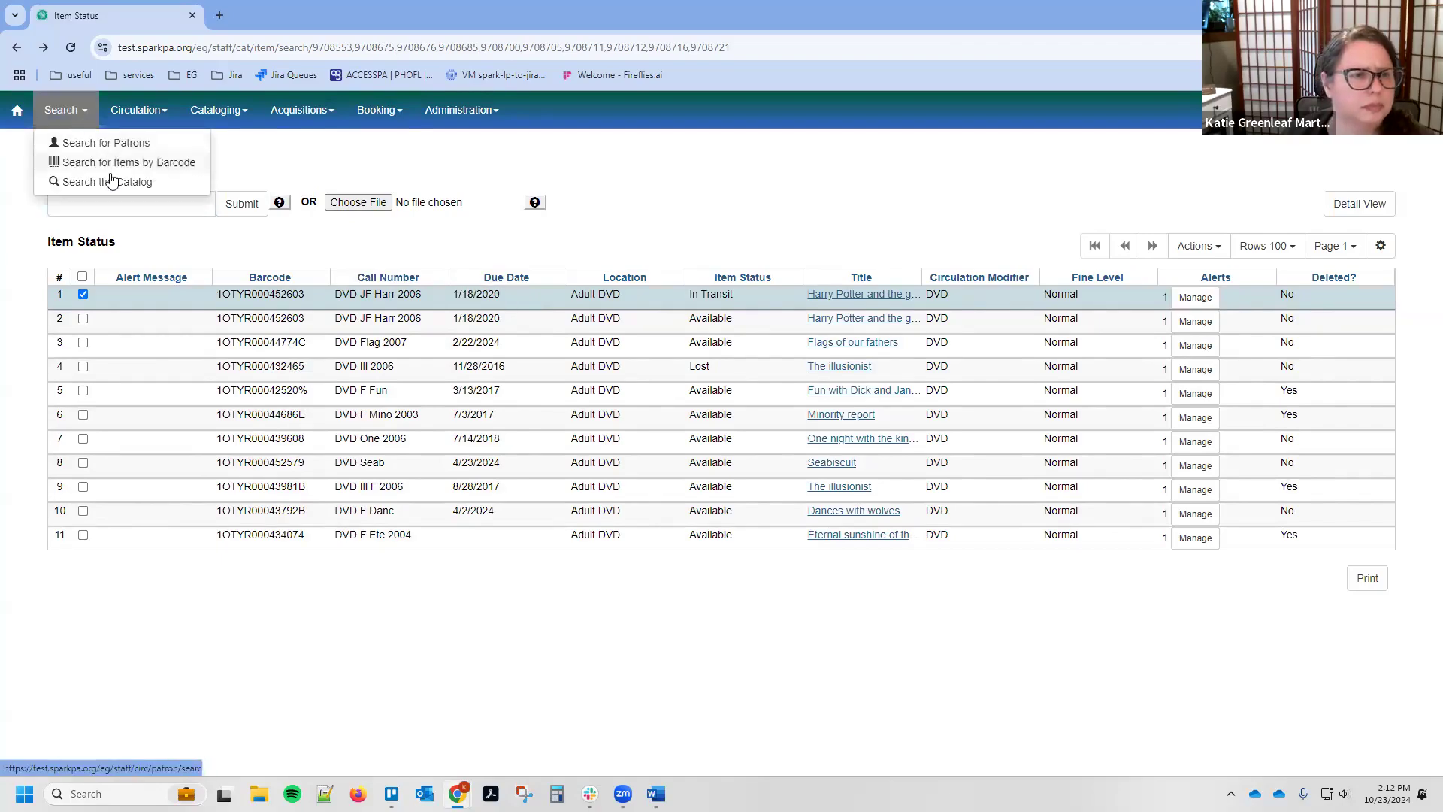
click(119, 121)
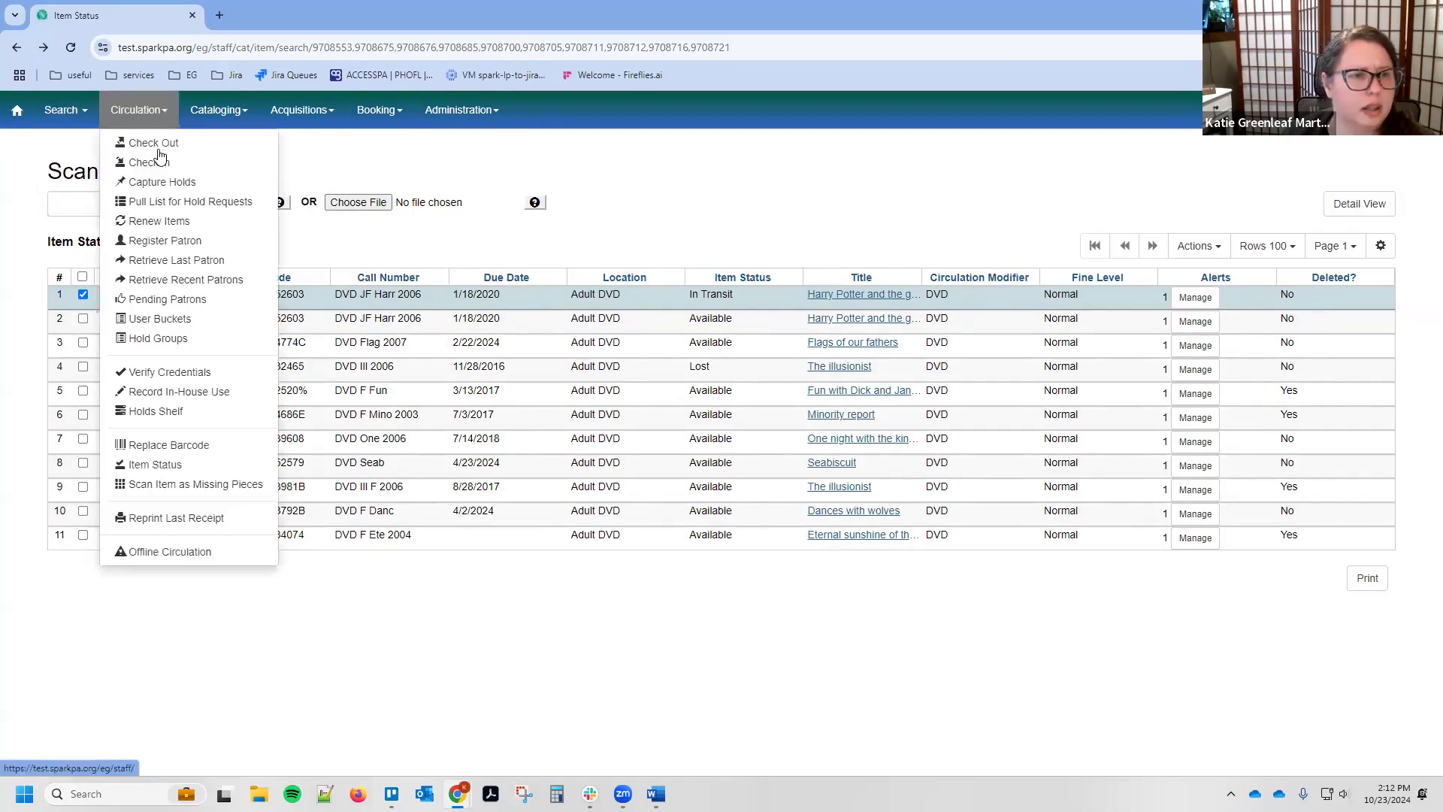
right_click(220, 173)
click(248, 187)
click(652, 232)
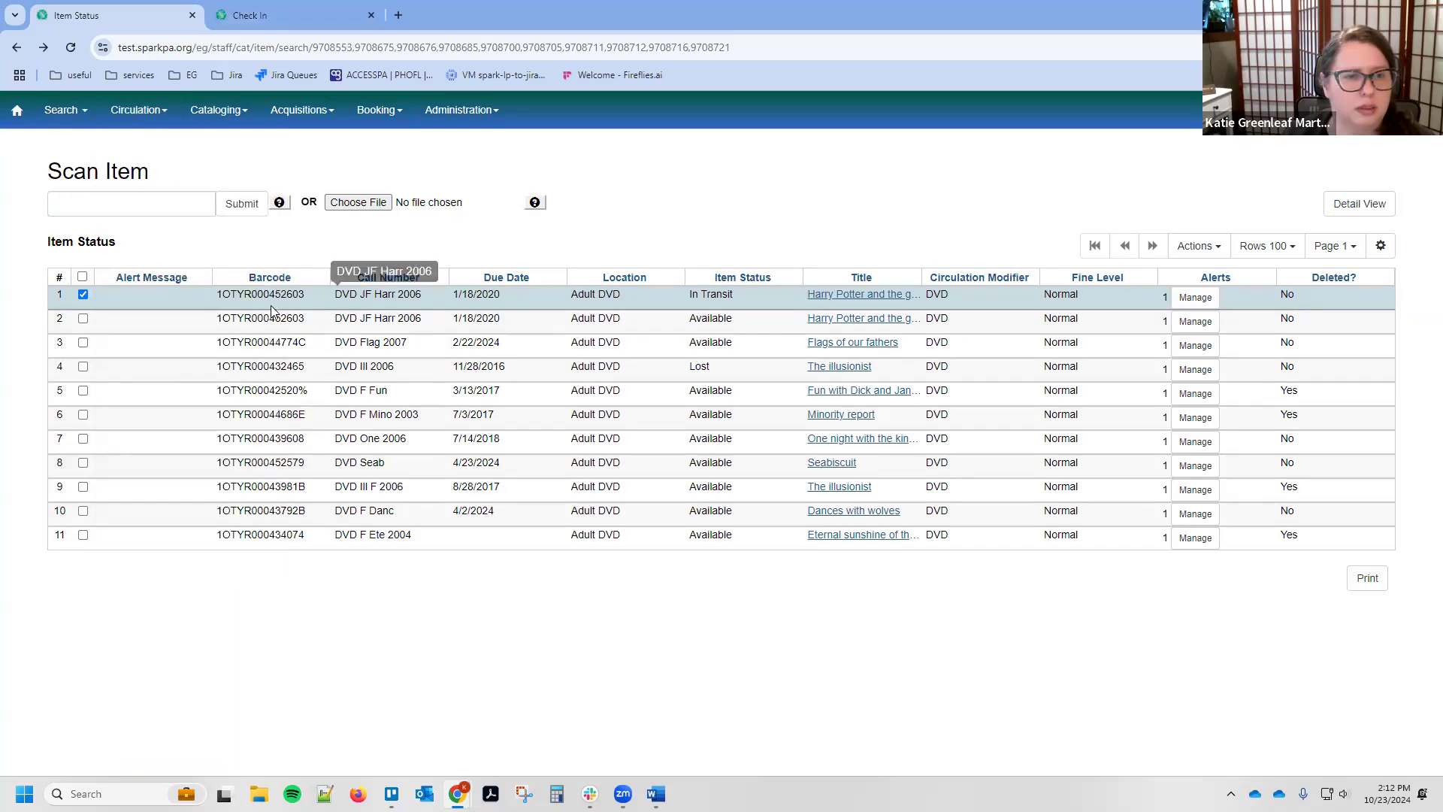
Step: Check in the Harry Potter DVD by its copied barcode without printing the transit slip, and return to the Item Status list
drag(301, 296, 222, 294)
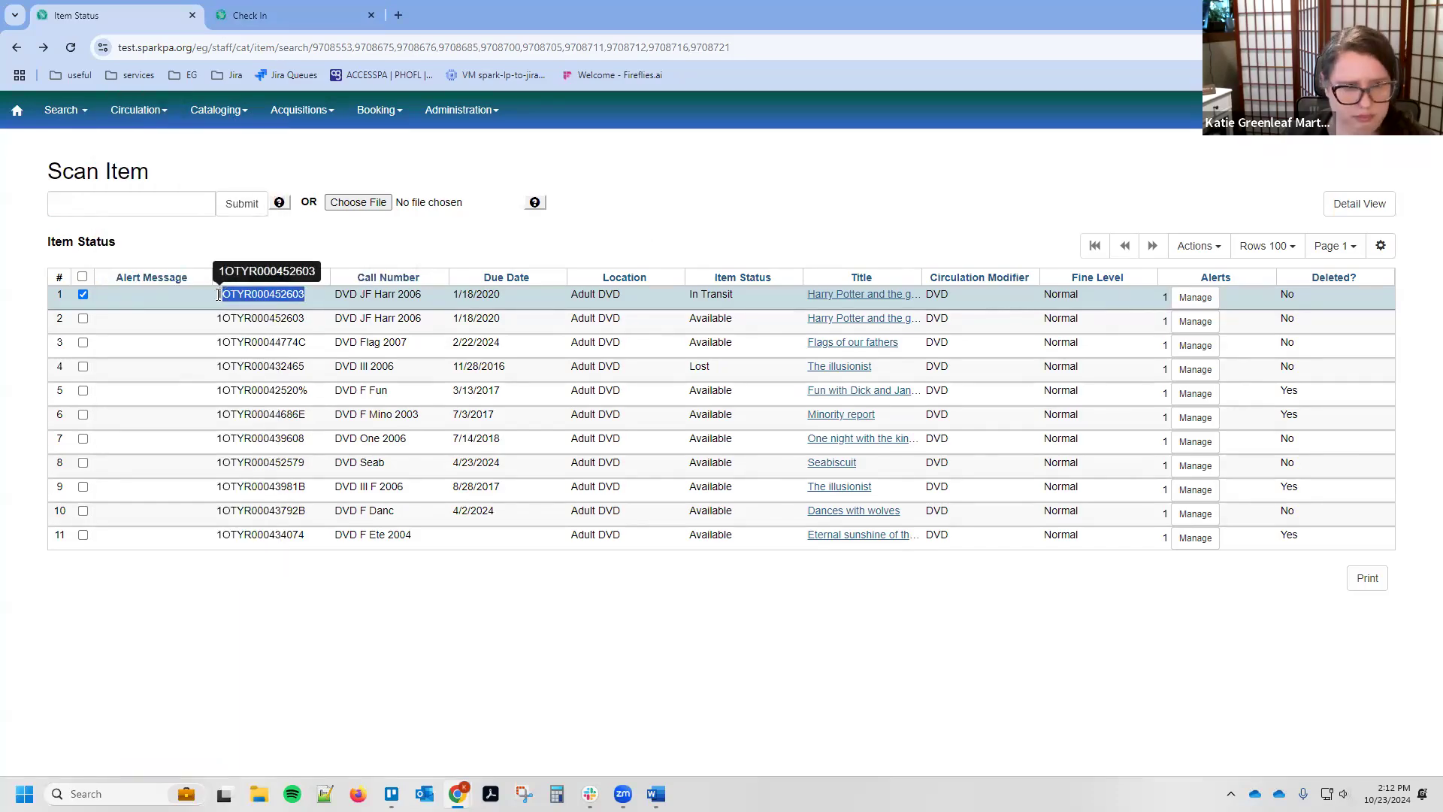
click(275, 16)
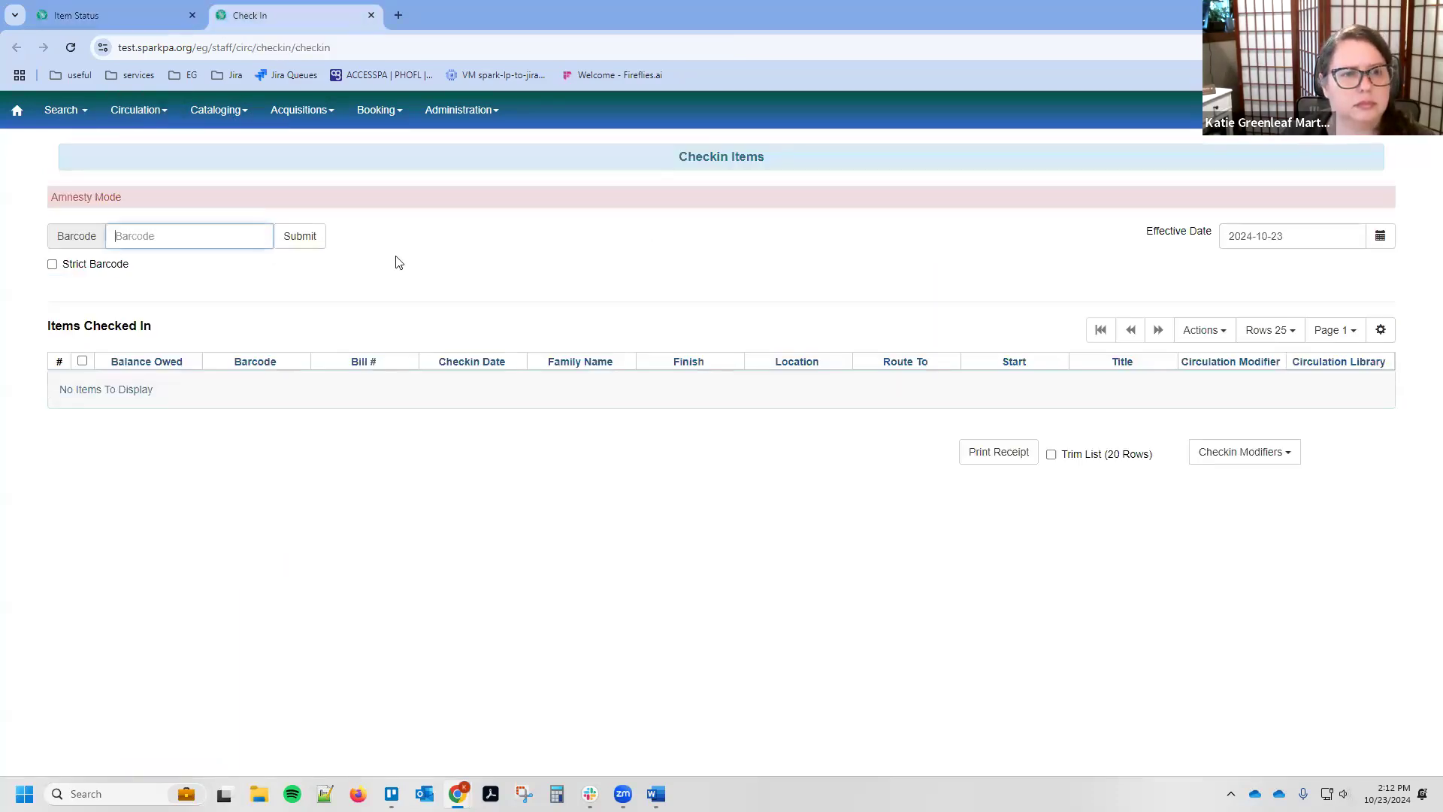
key(ctrl+v)
click(314, 241)
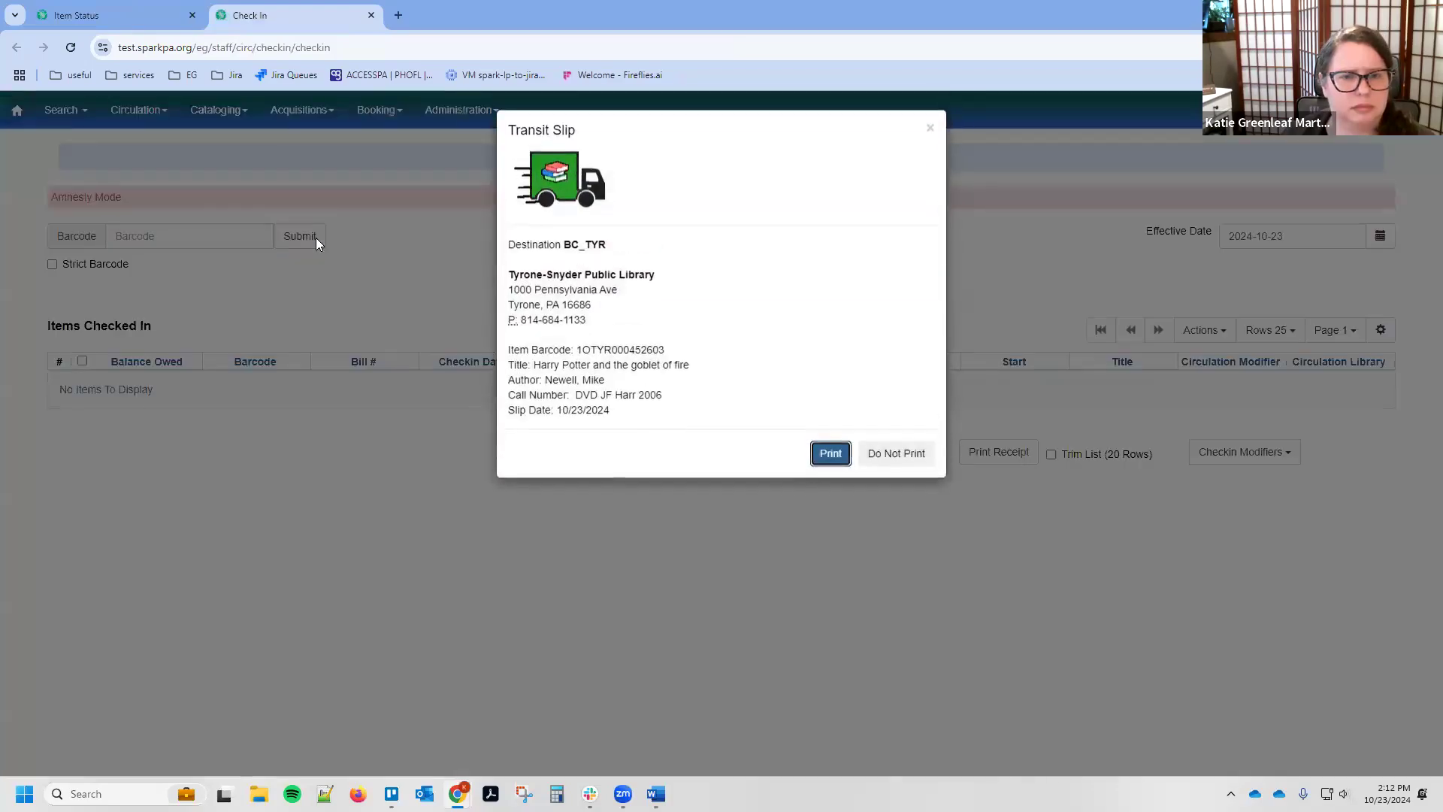
click(910, 460)
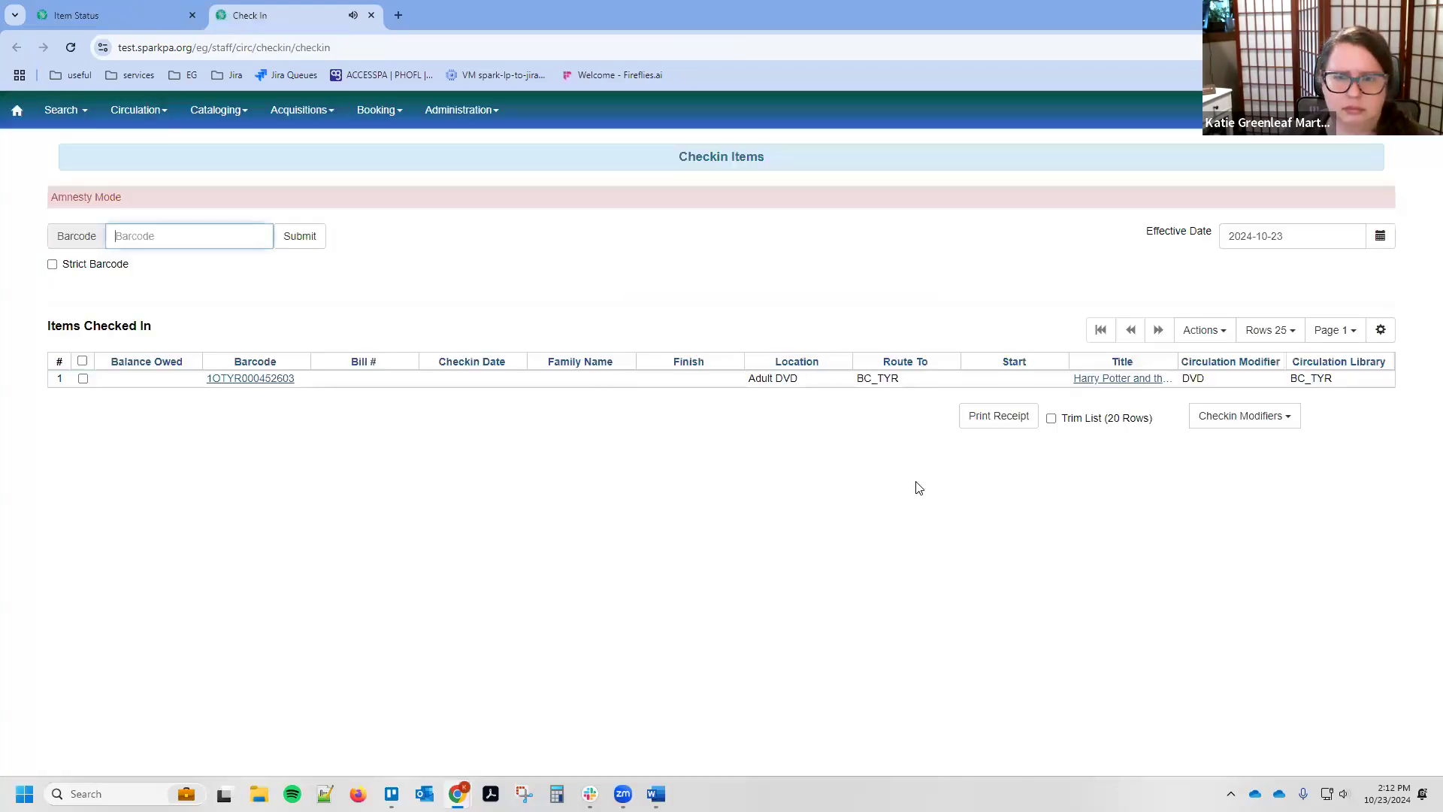
click(134, 17)
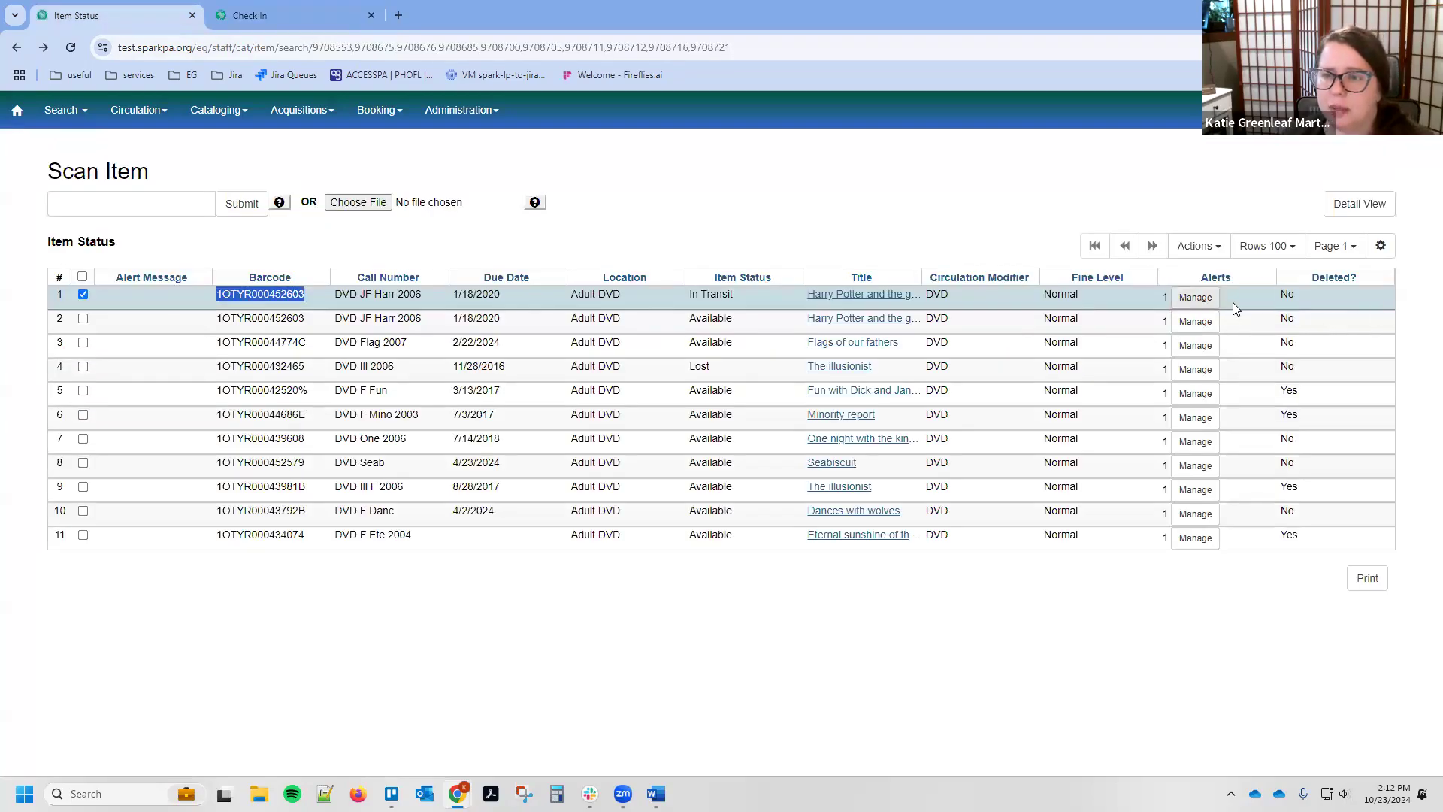
Step: Change the alert type of the Harry Potter and the goblet of fire DVD to Normal checkin and save it
click(1195, 300)
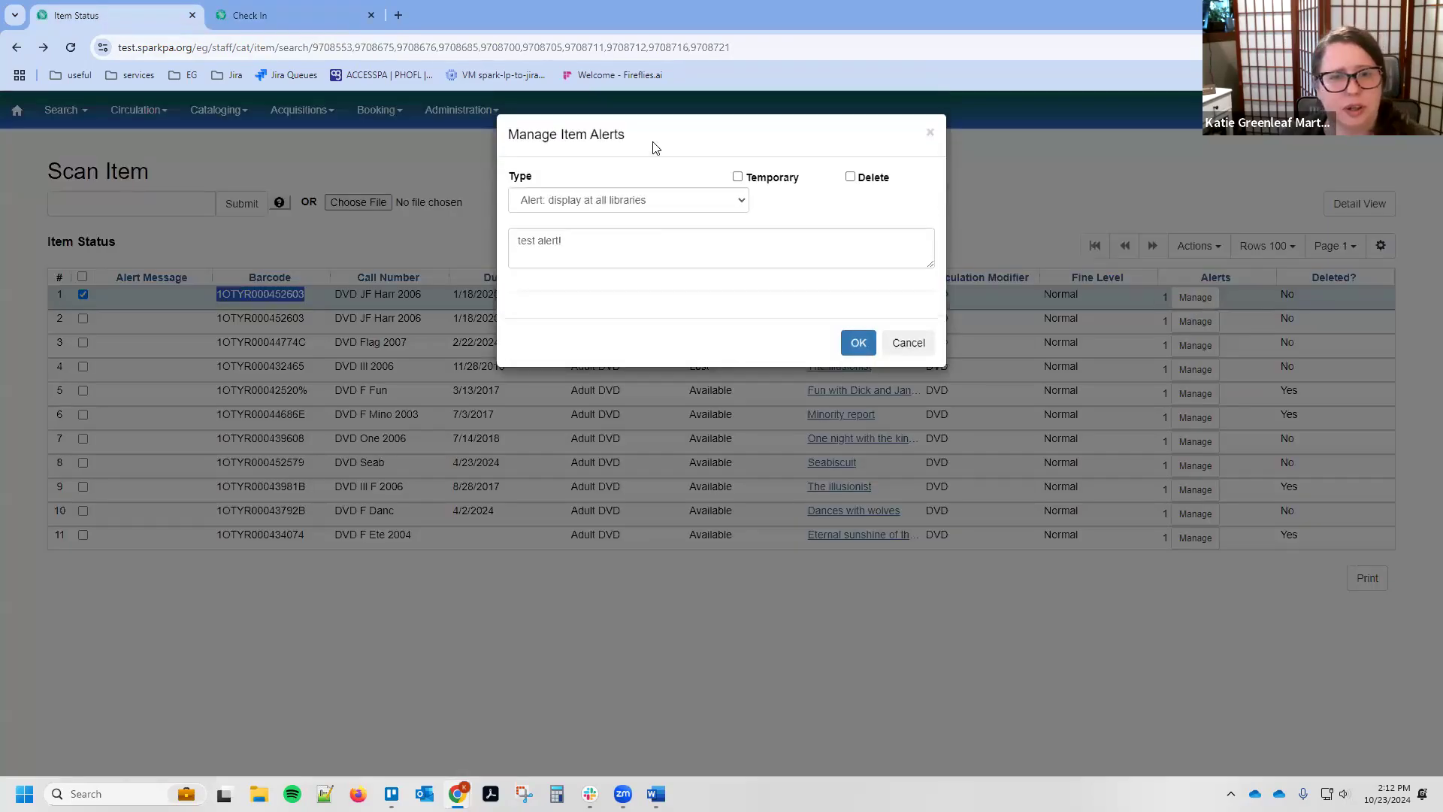
click(658, 203)
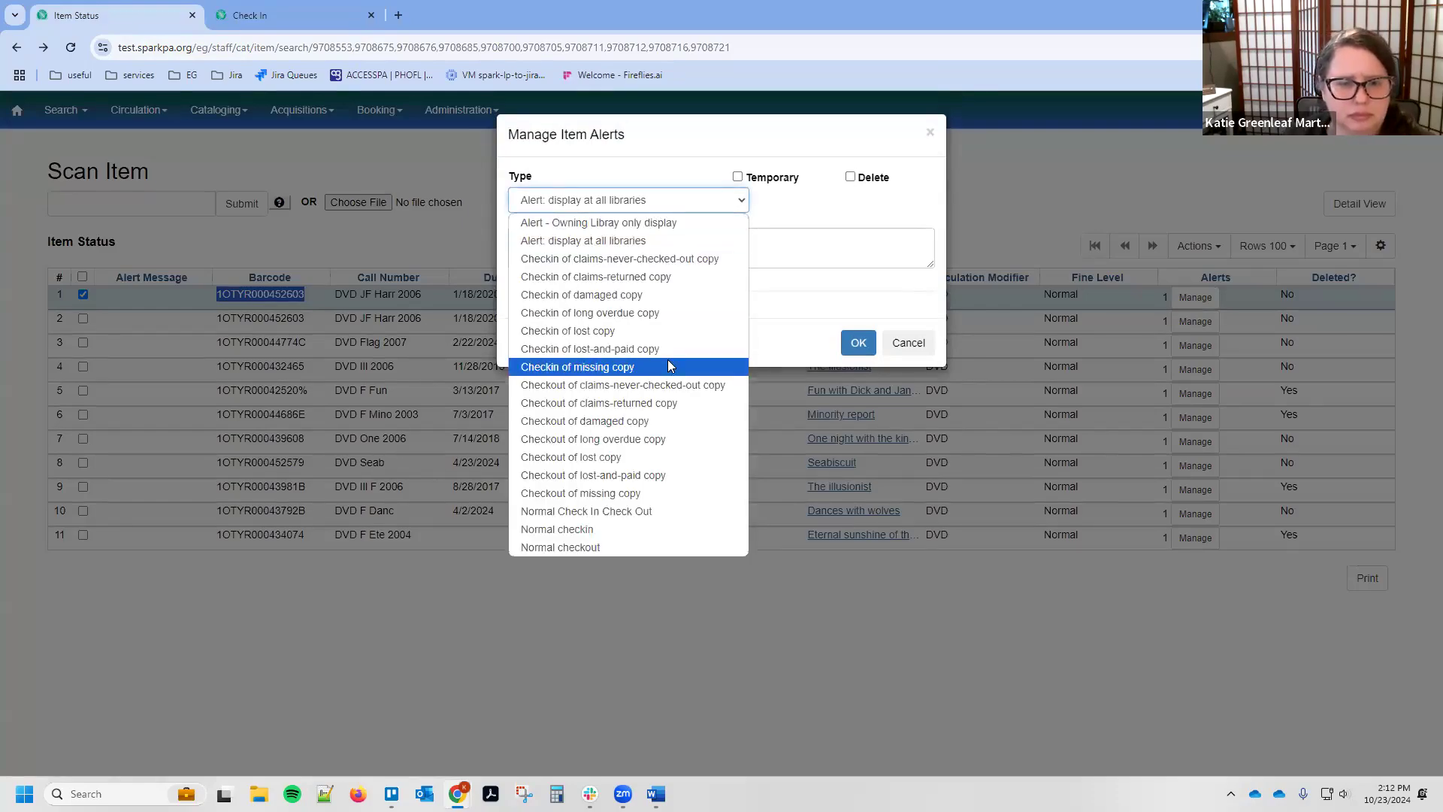
click(669, 529)
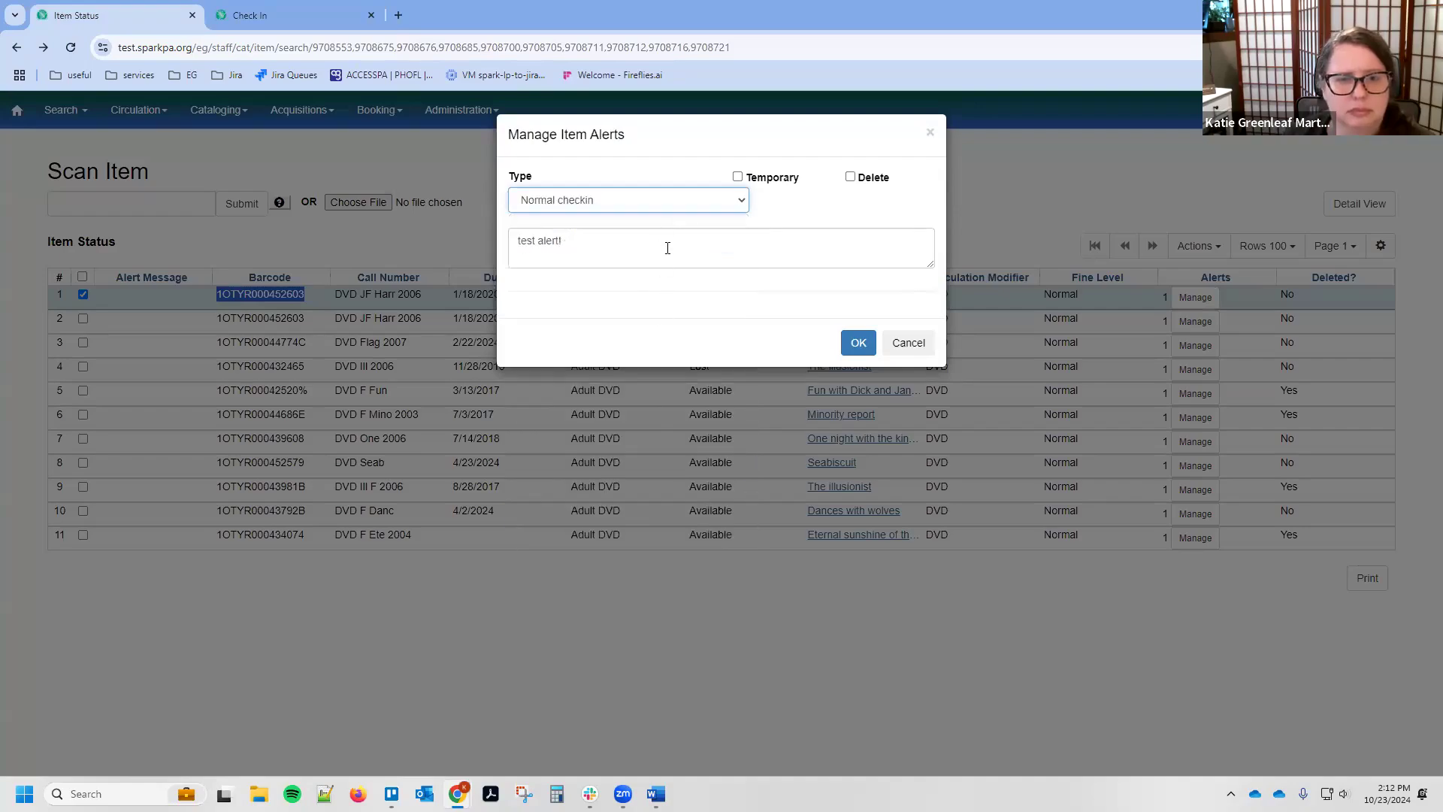
click(859, 343)
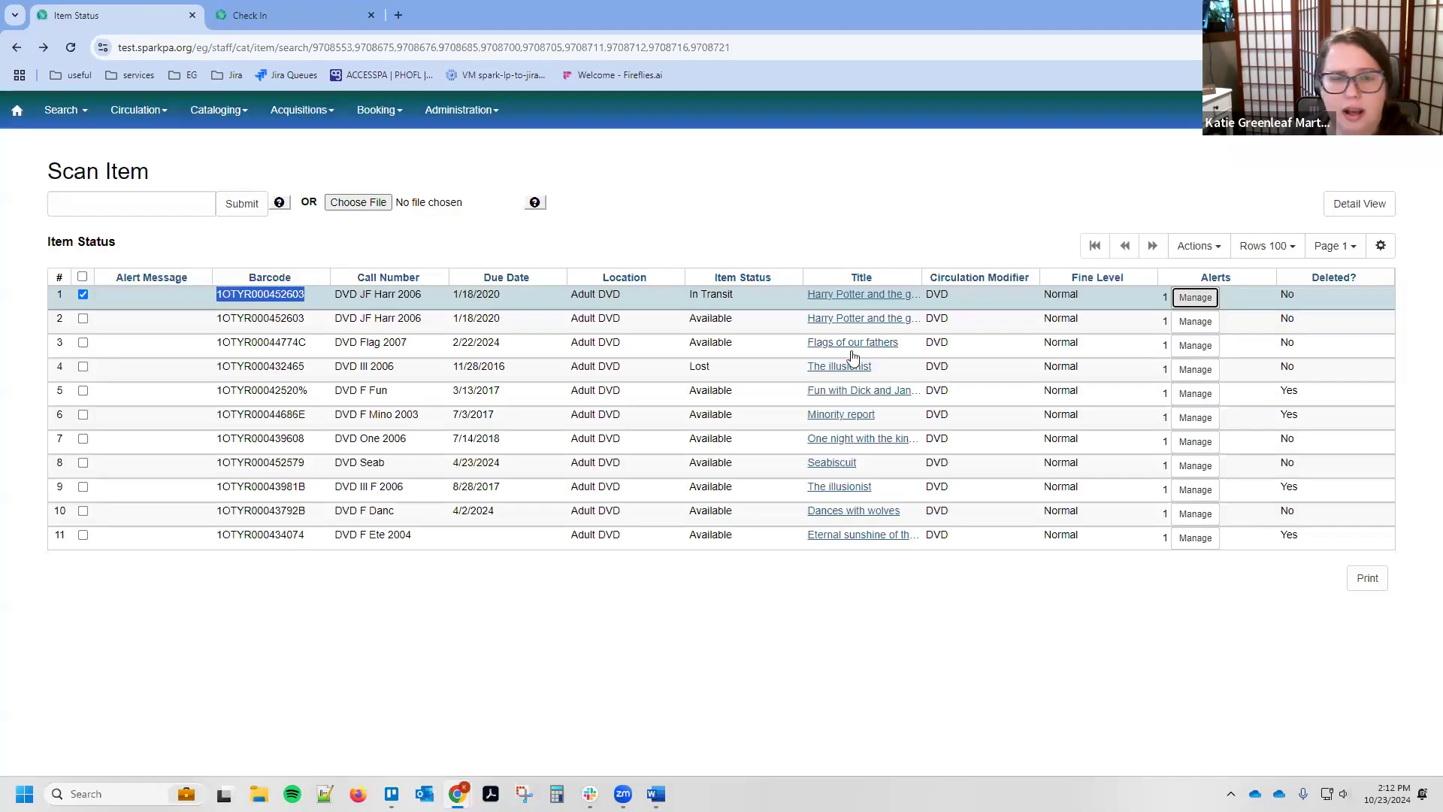
Step: Try checking in barcode 1OTYR000452603 on the Check In page, examine the item alert, and cancel the check-in
key(ctrl+Tab)
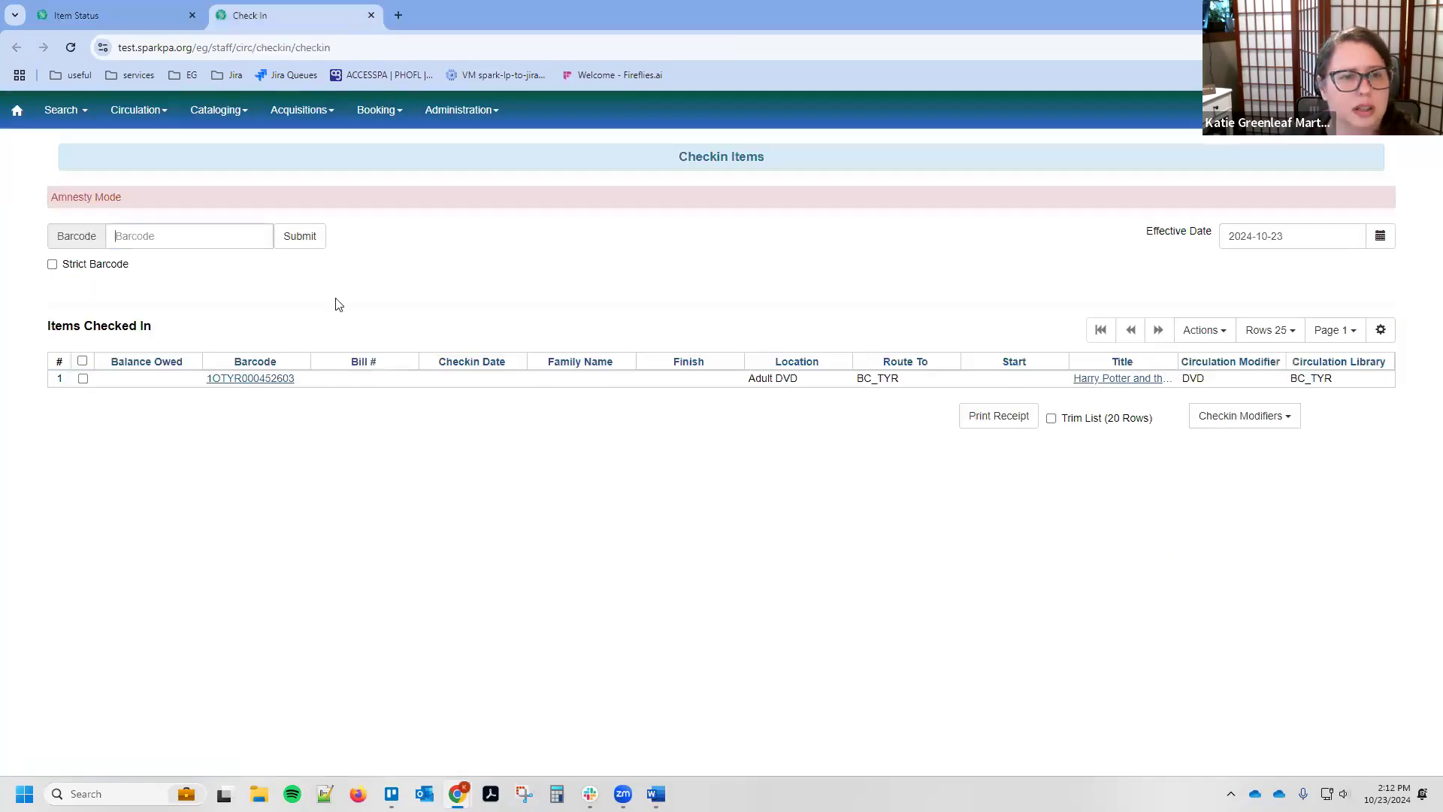
click(251, 238)
text(1OTYR000452603)
click(292, 245)
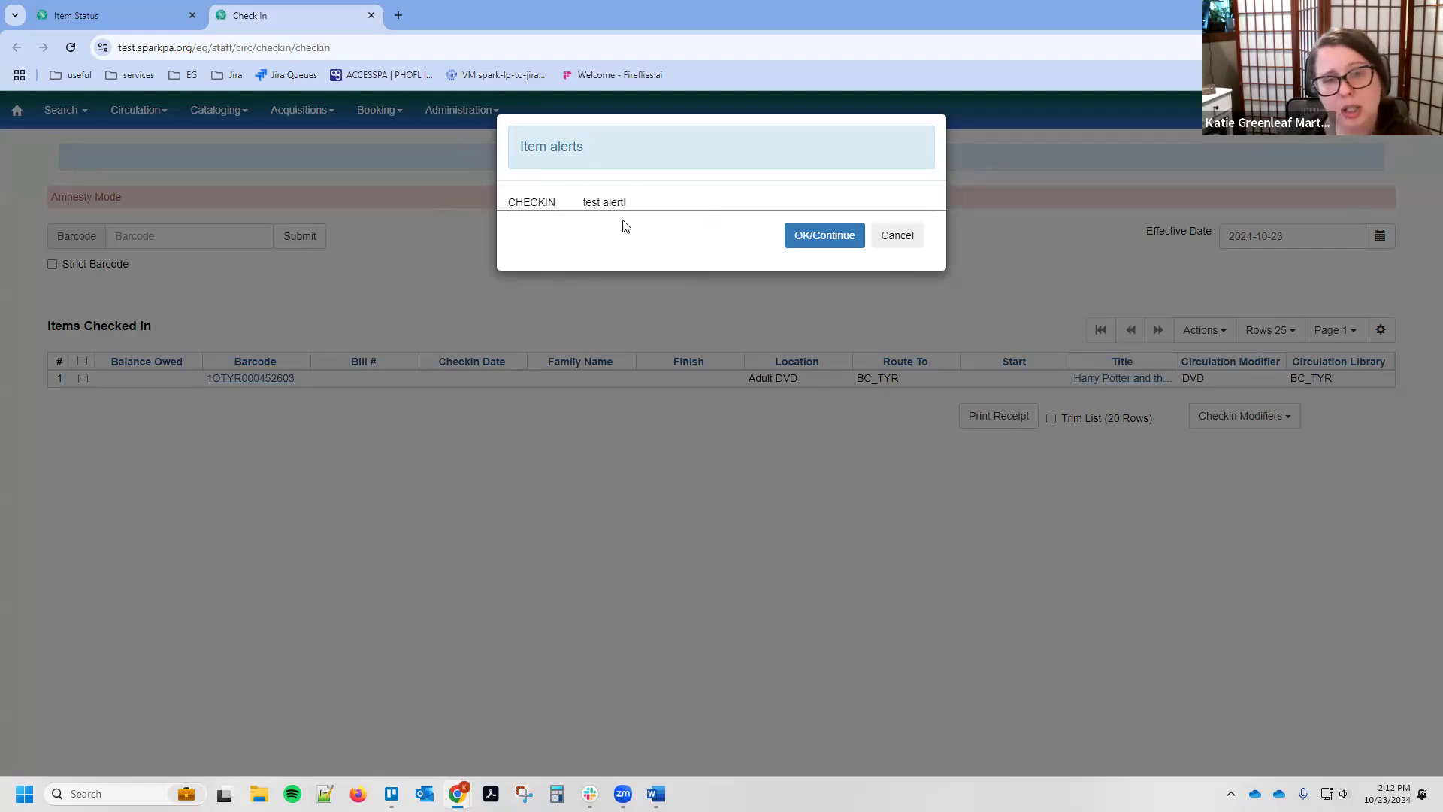
double_click(610, 203)
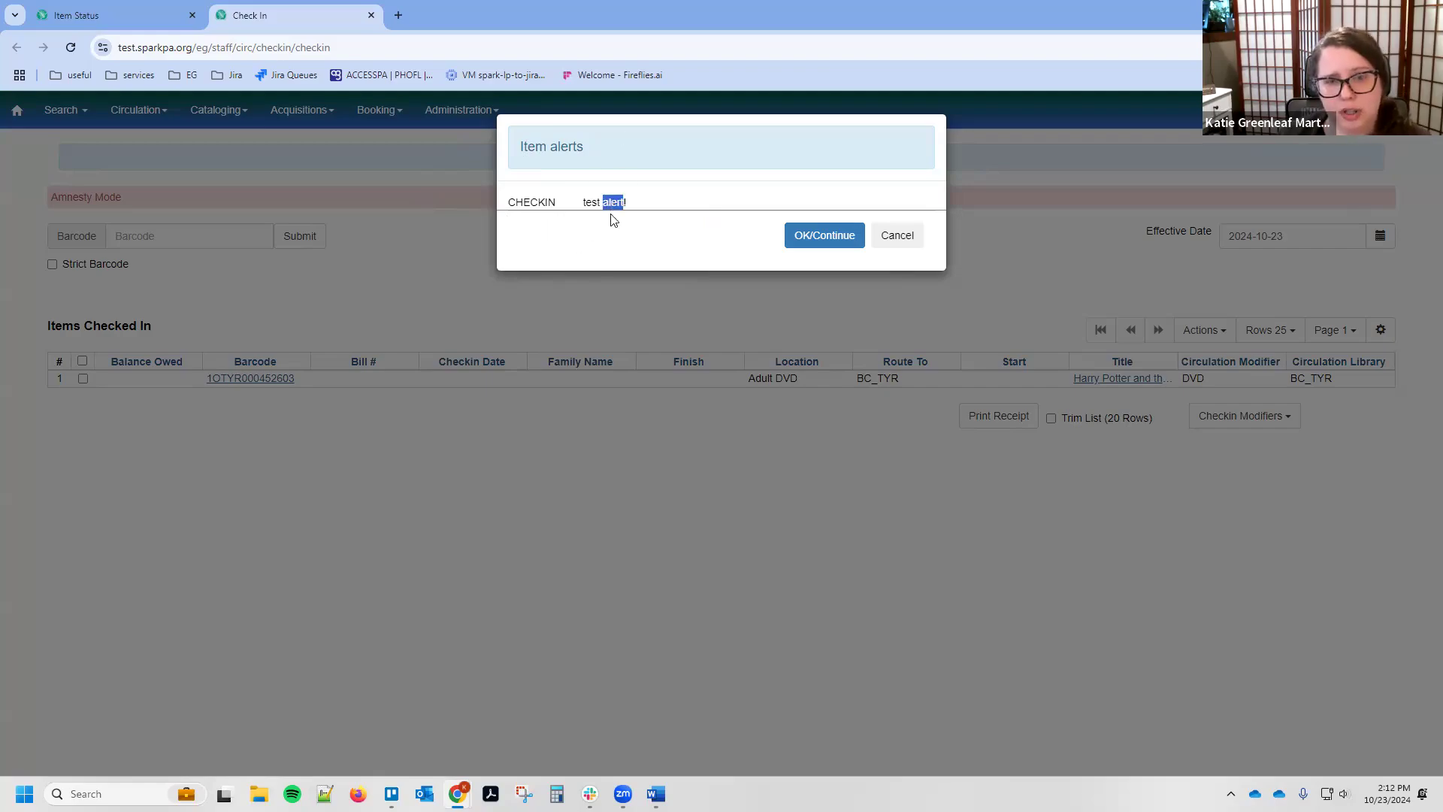
click(609, 208)
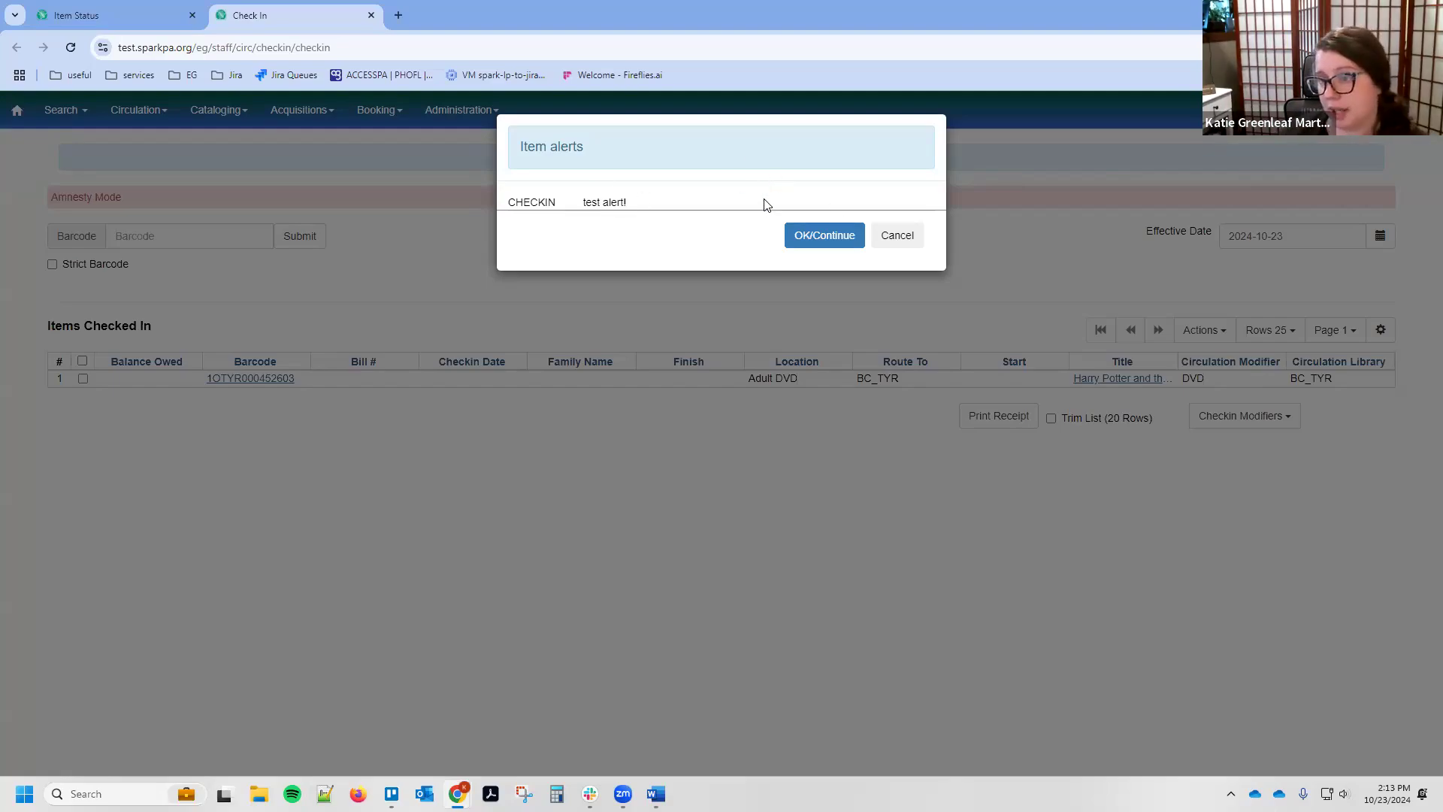
click(905, 246)
Step: Return to the Item Status list and open the Harry Potter DVD's item record for editing in the Holdings Editor
click(113, 15)
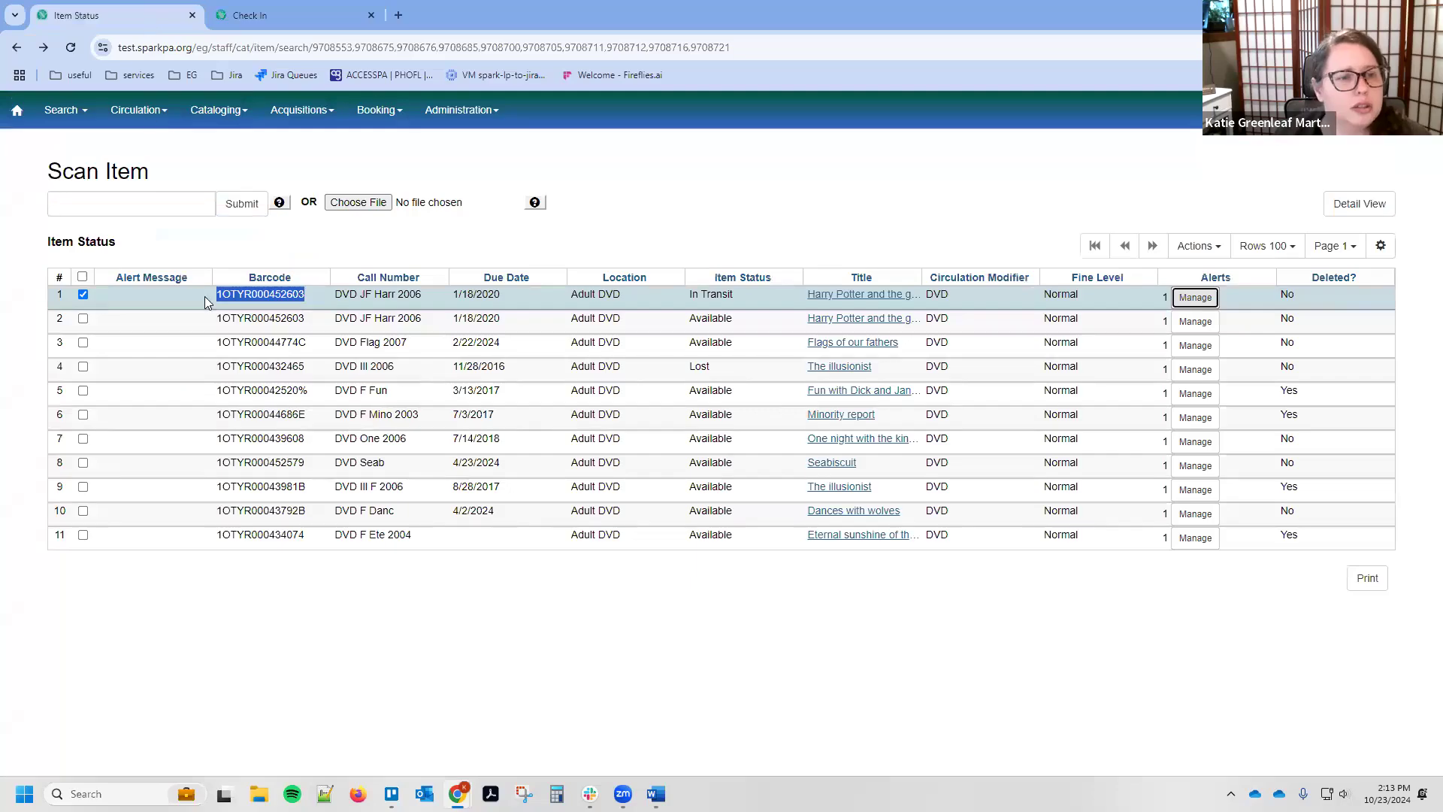
right_click(525, 291)
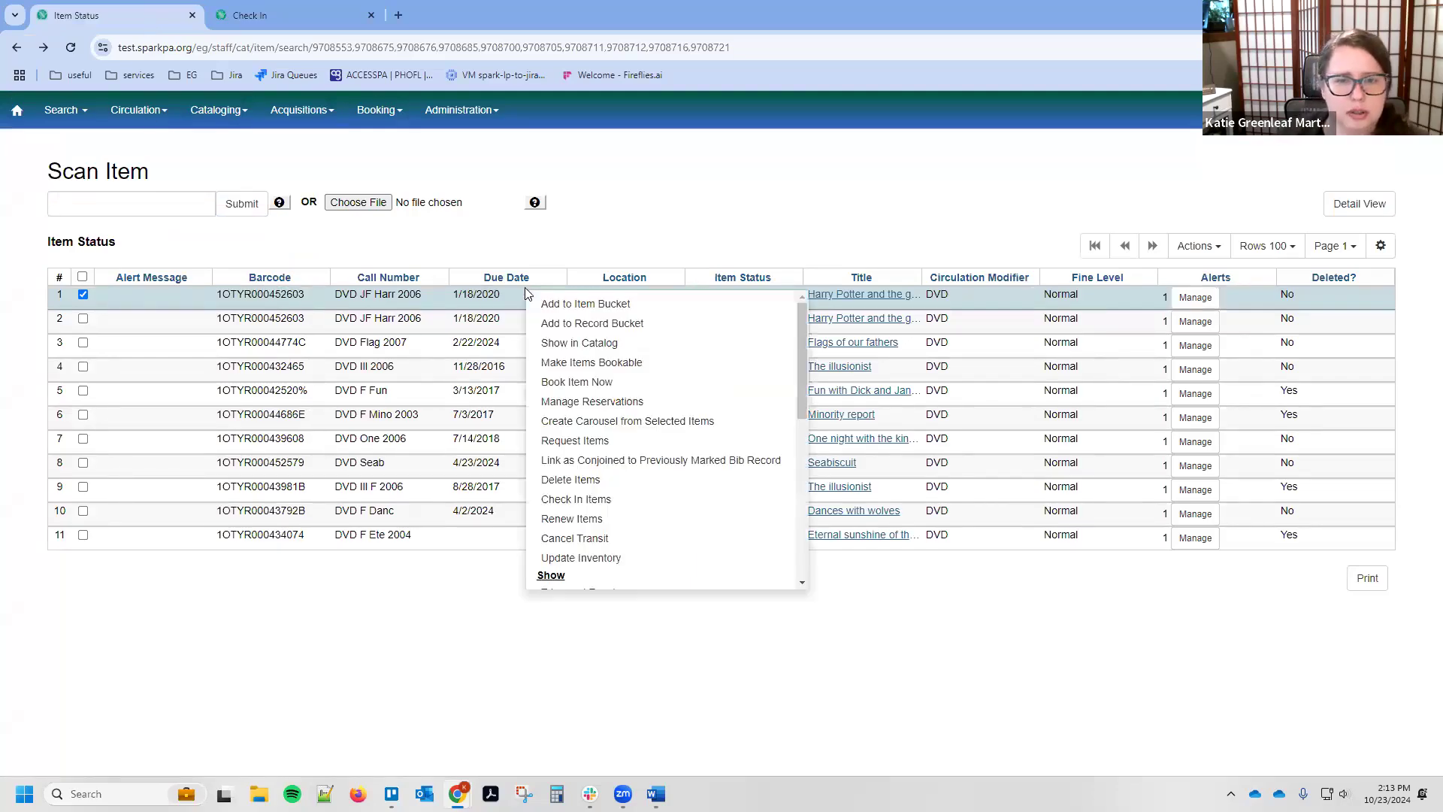
scroll(617, 406, down, 5)
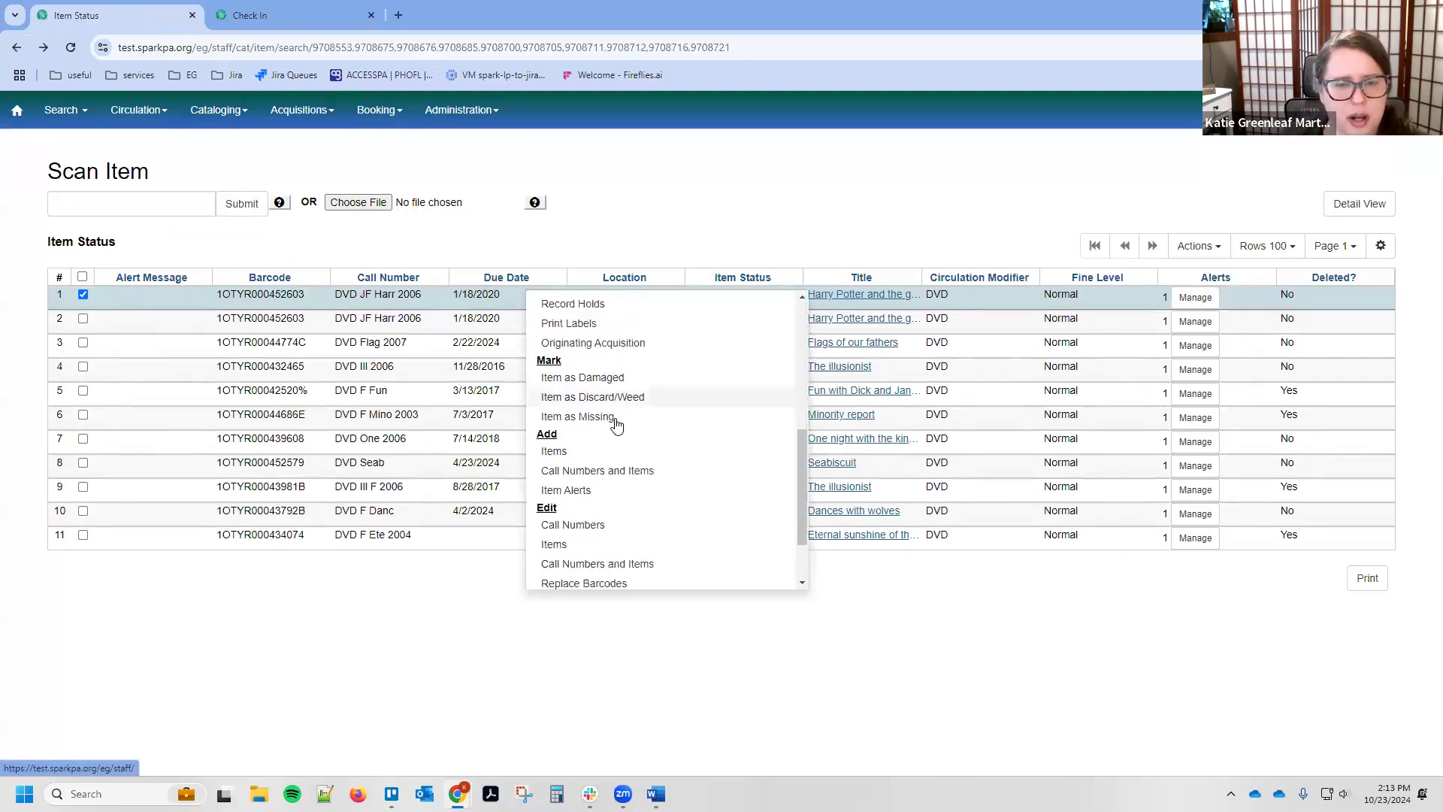
scroll(620, 436, down, 1)
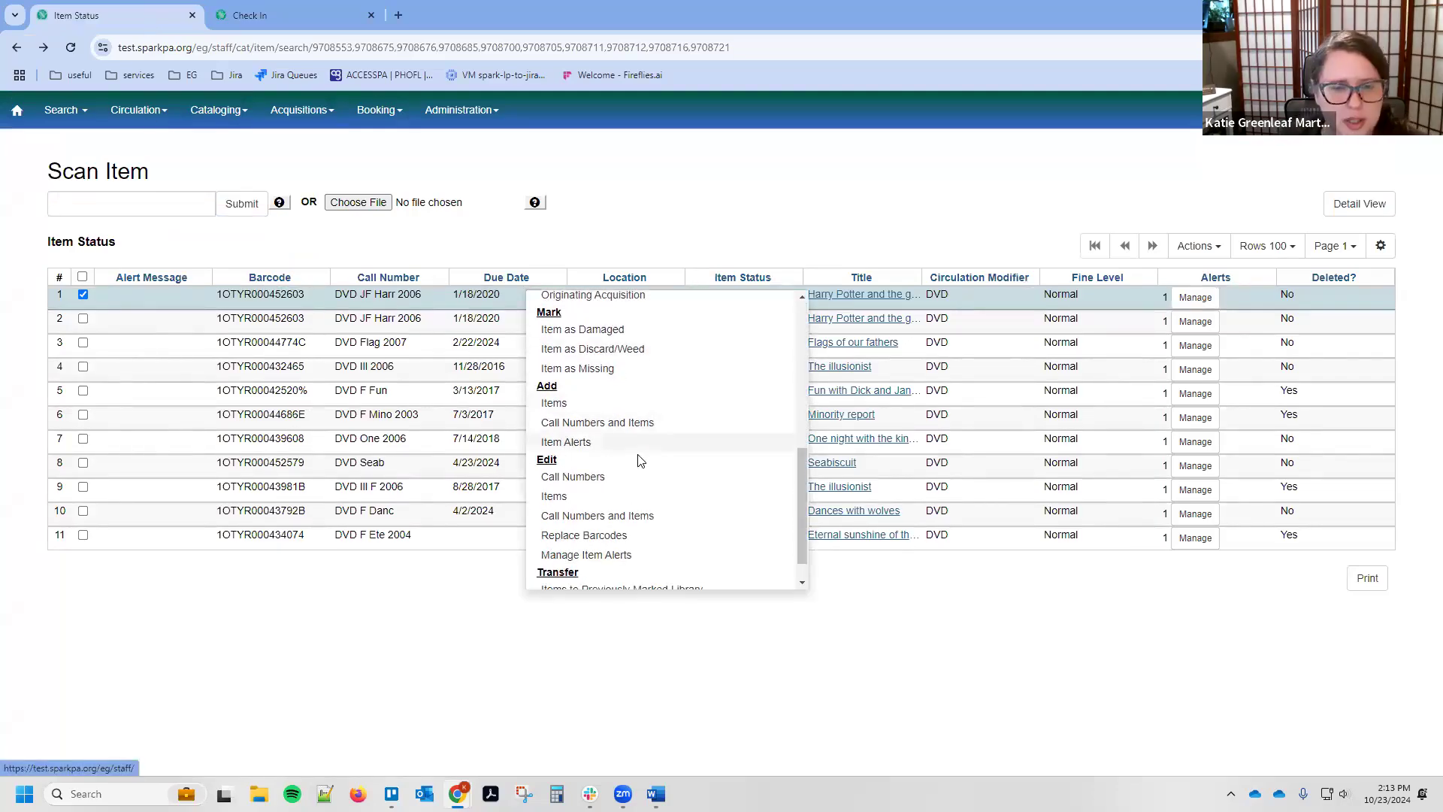
click(631, 505)
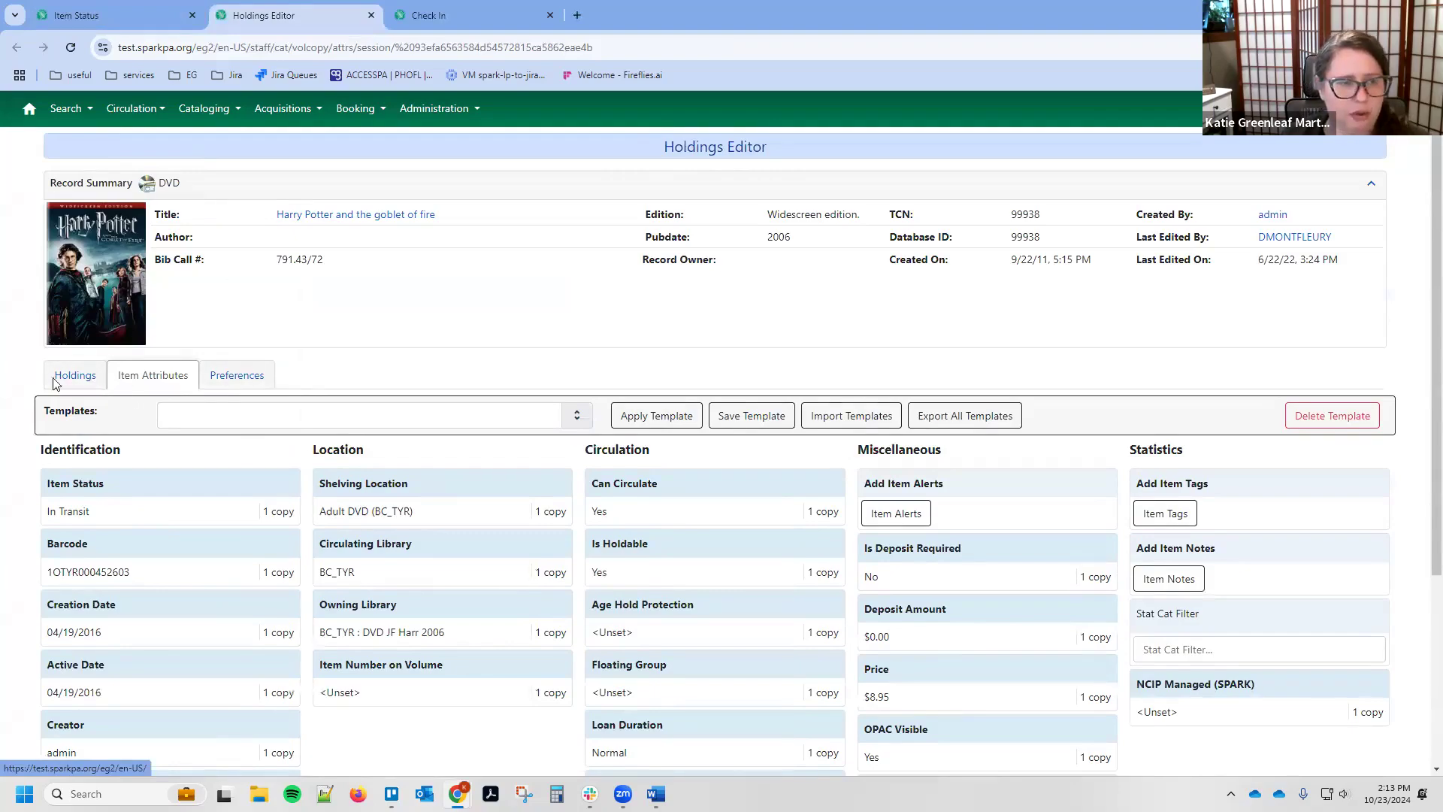
Step: Enable the Unified Holdings, Item Attributes Display, and Item Templates preference and return to the Holdings view
click(232, 383)
scroll(511, 384, down, 1)
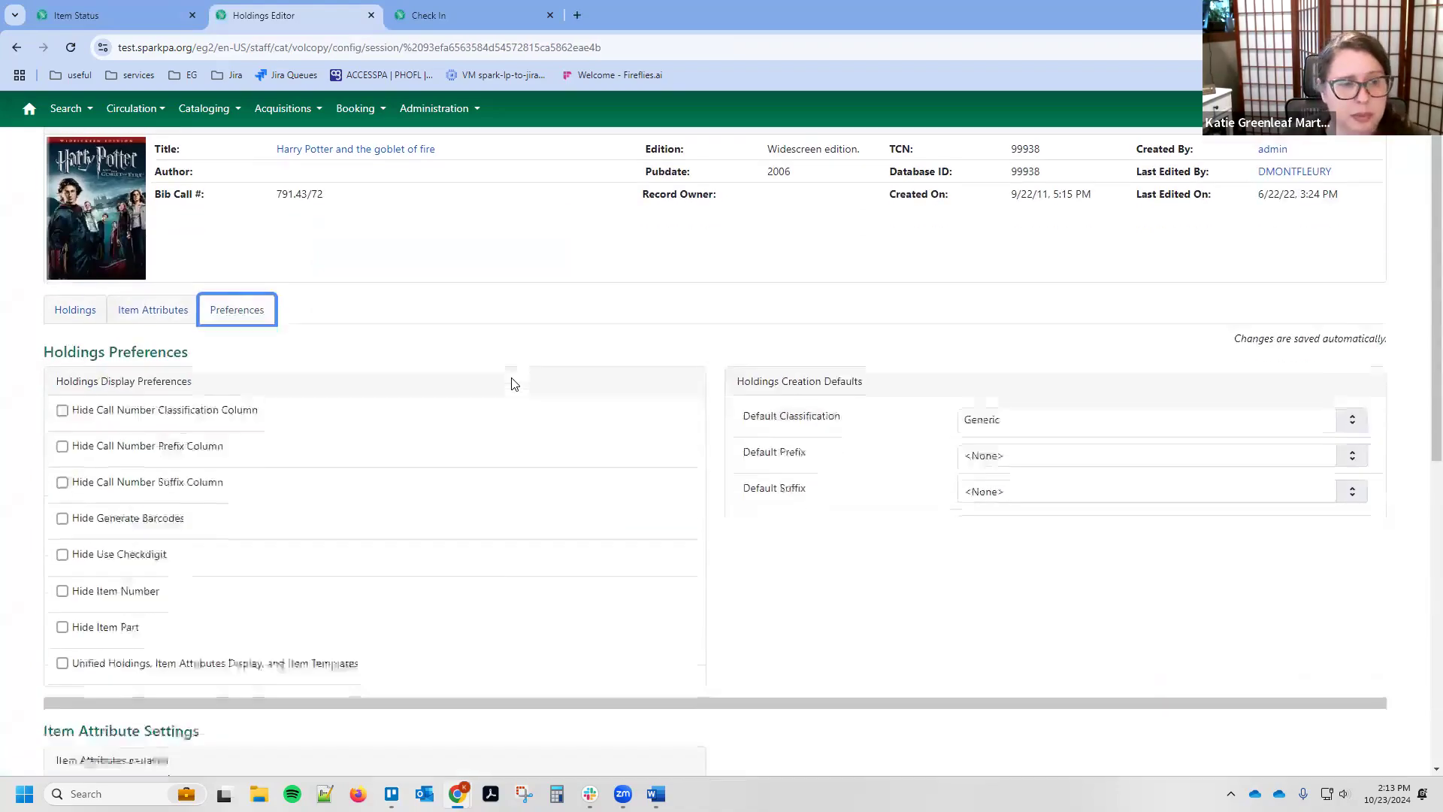
scroll(511, 383, down, 1)
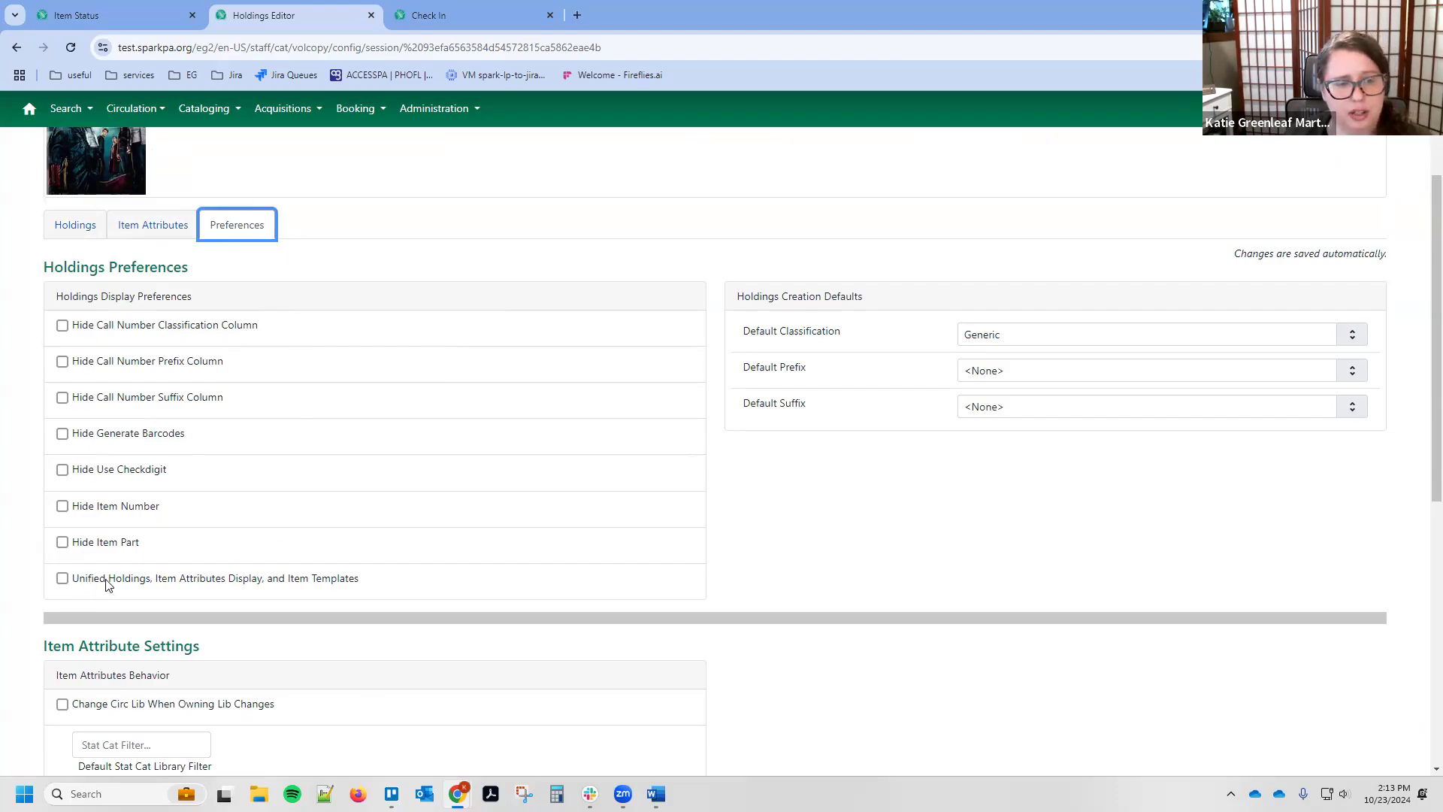
click(207, 585)
click(57, 234)
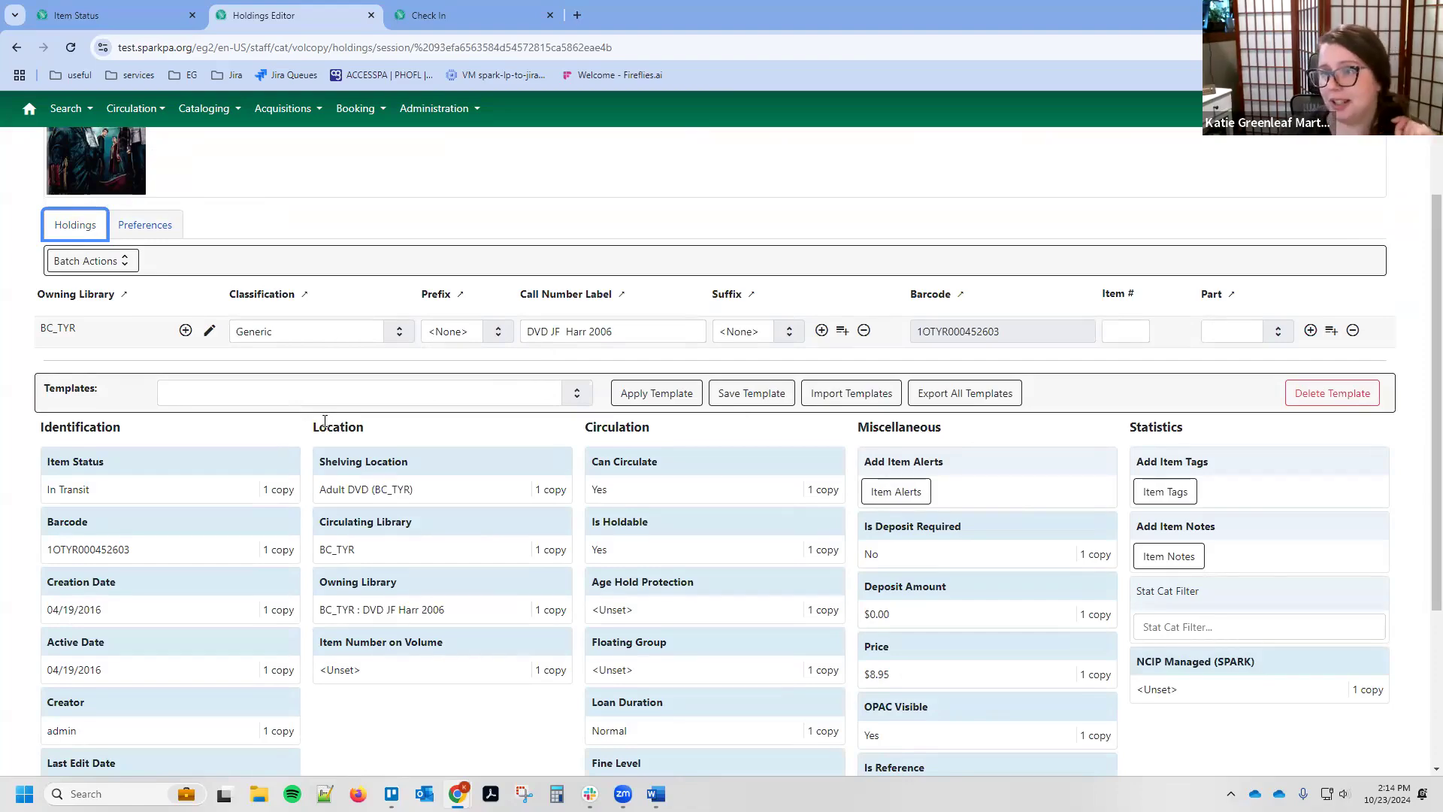
Step: Examine the Default Item Alert Type setting in the Holdings Editor preferences
click(167, 226)
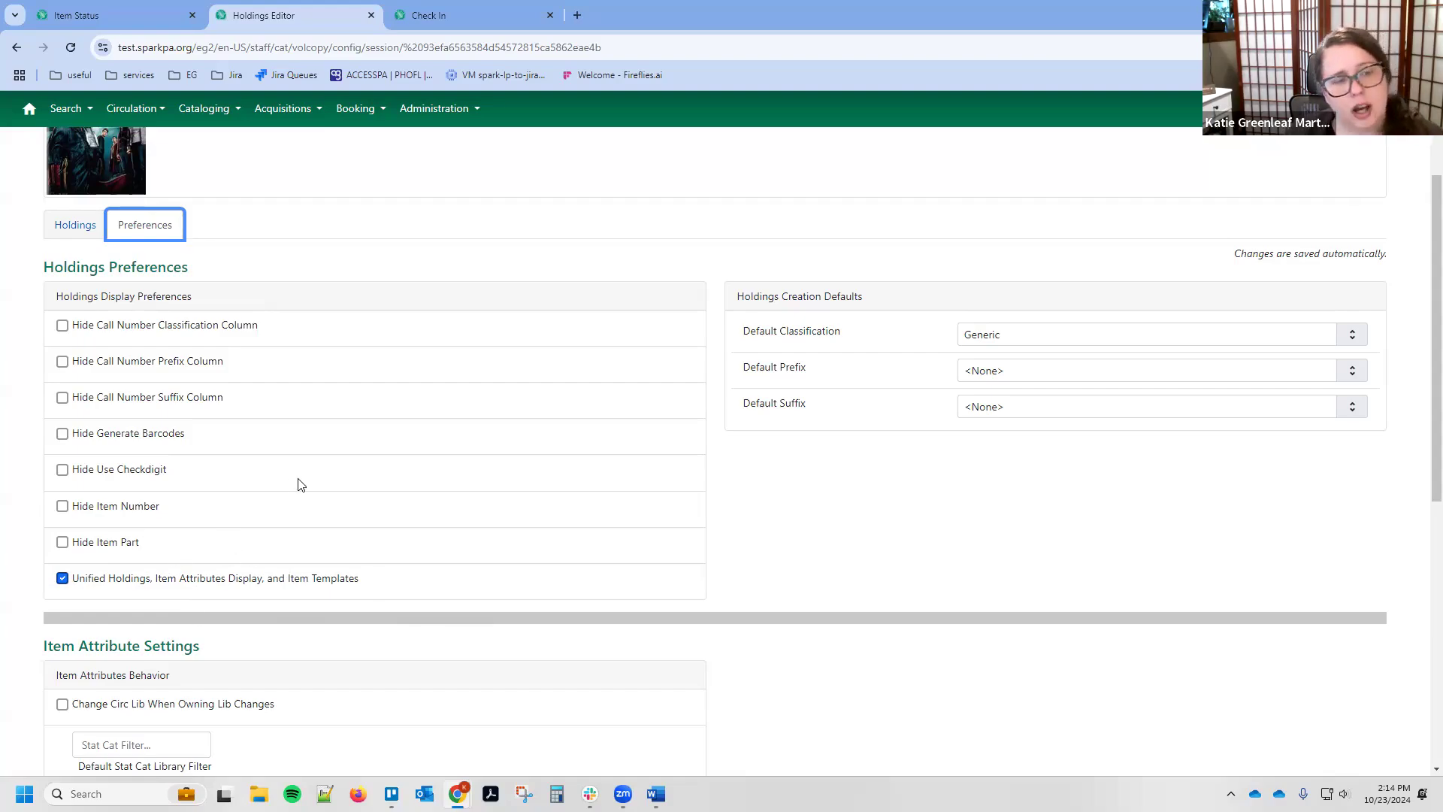
scroll(299, 484, down, 3)
scroll(332, 491, down, 1)
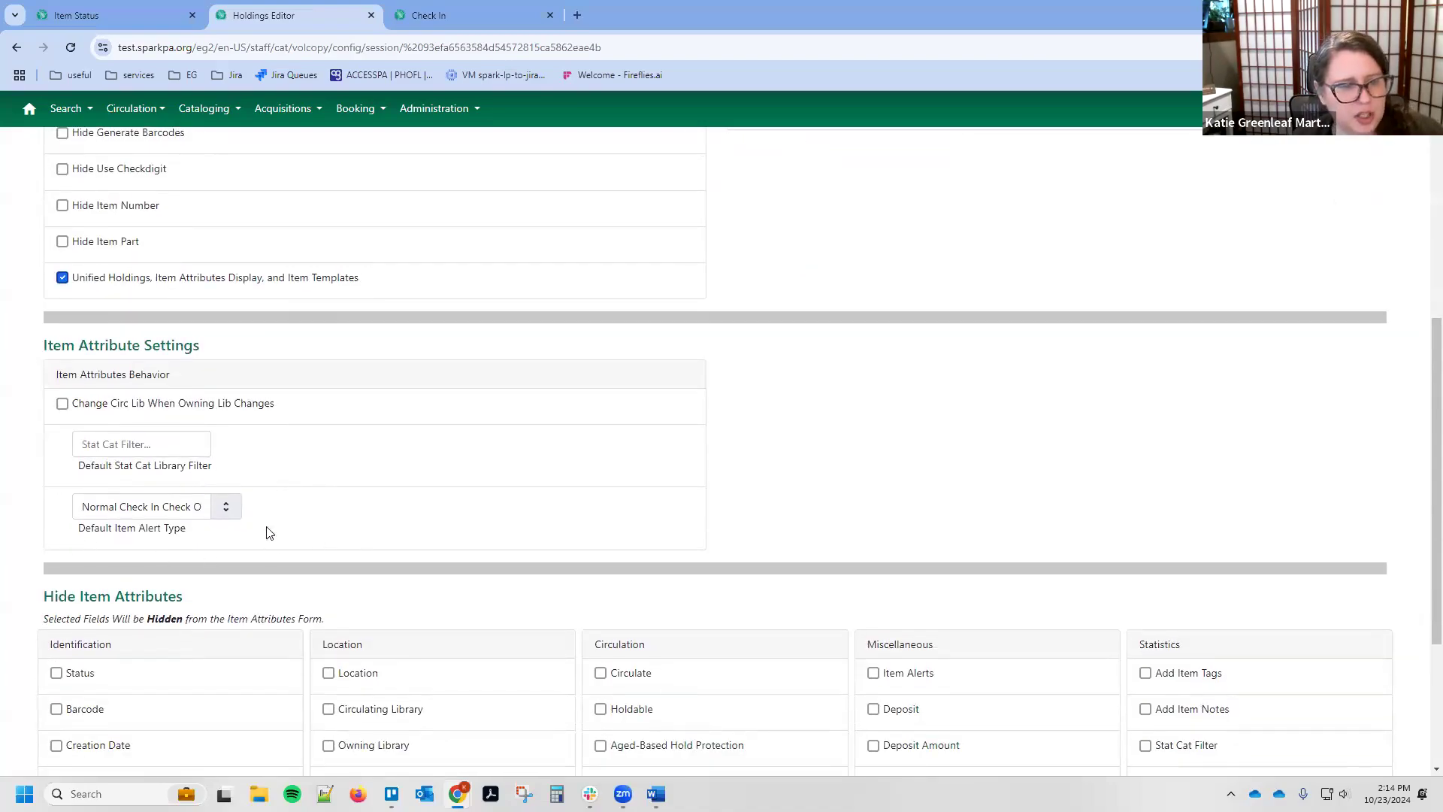
triple_click(238, 546)
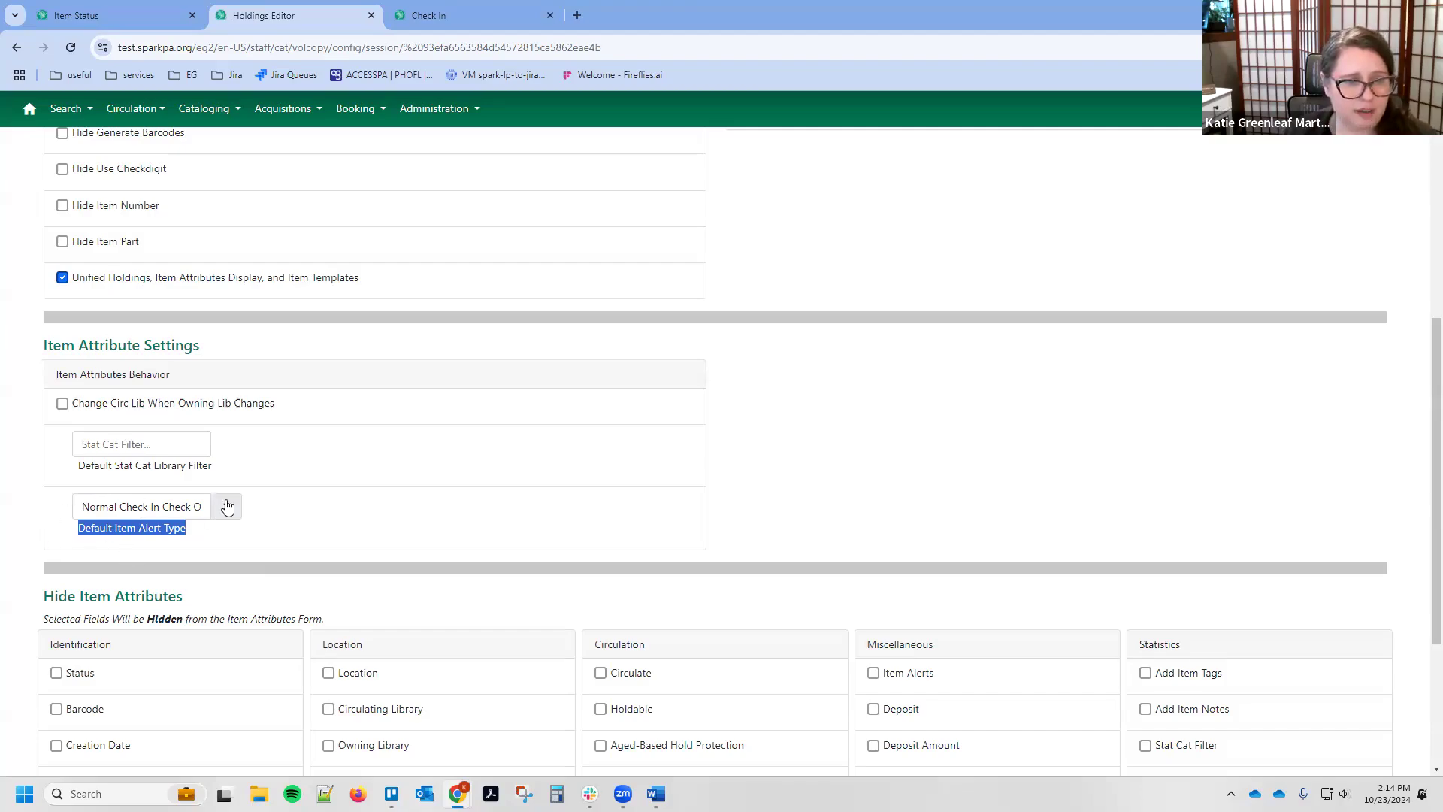
scroll(323, 550, up, 2)
scroll(323, 550, up, 4)
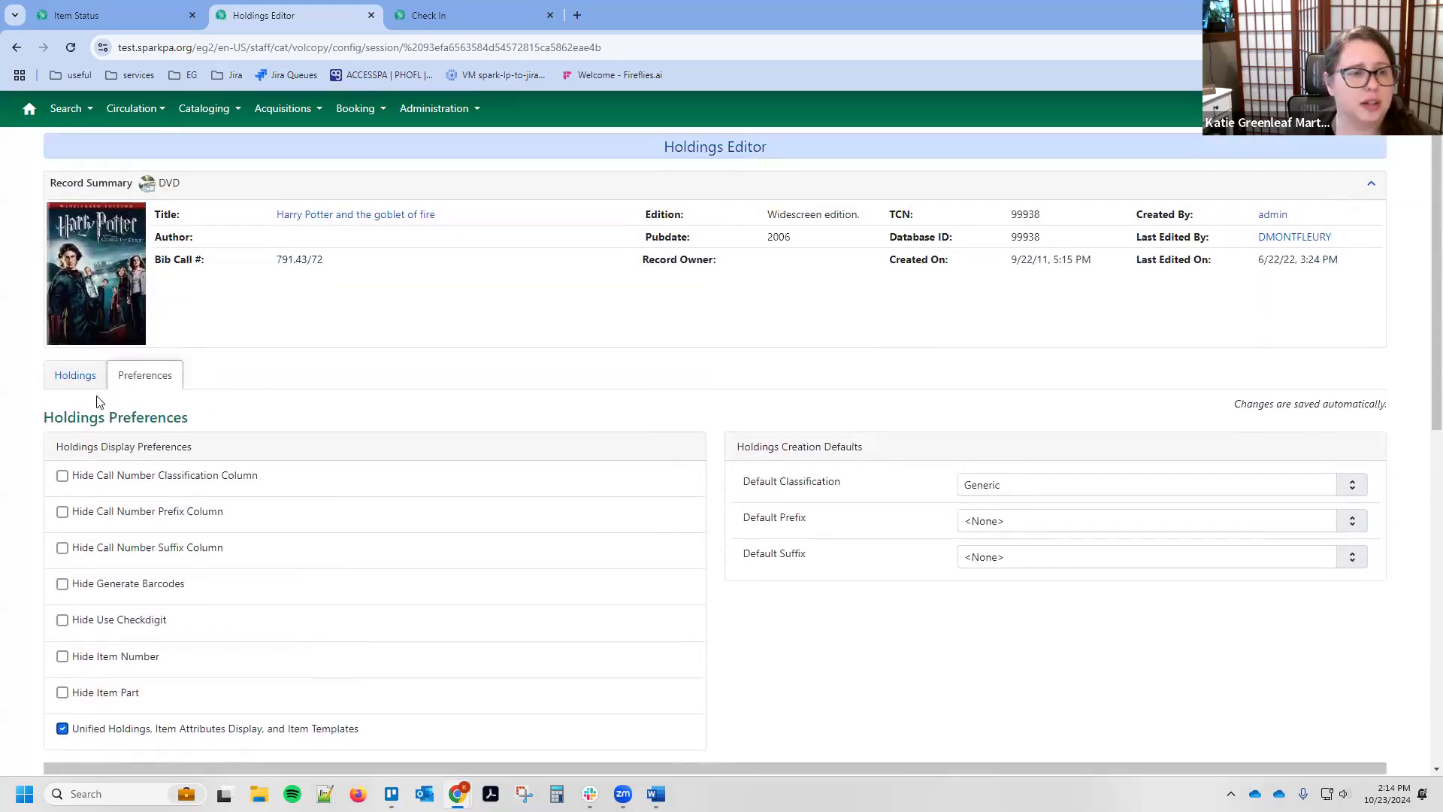
Step: Open the DVD's item alerts from the Holdings view, review the available alert types, and close the alerts without changes
click(82, 383)
click(897, 491)
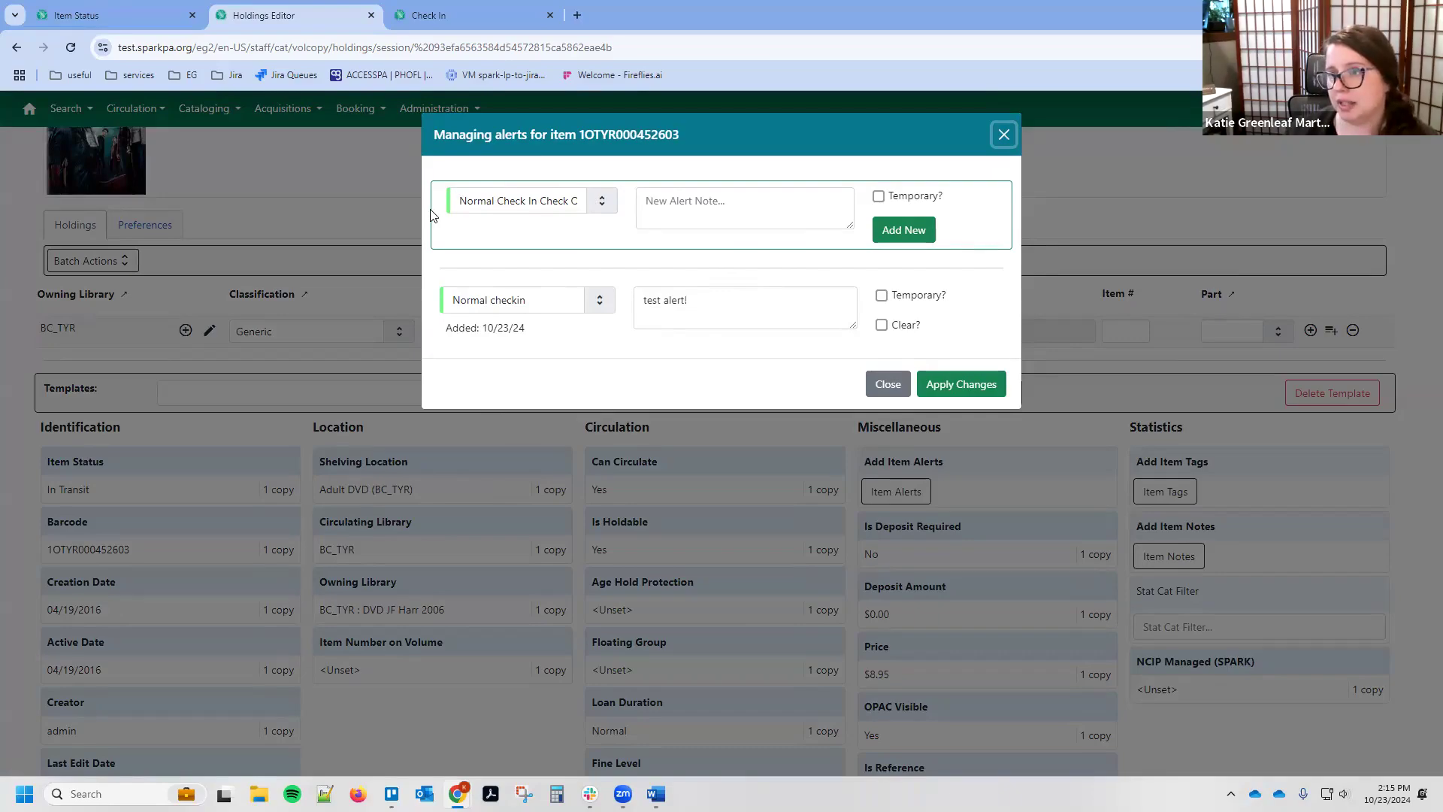
click(598, 207)
scroll(631, 272, down, 10)
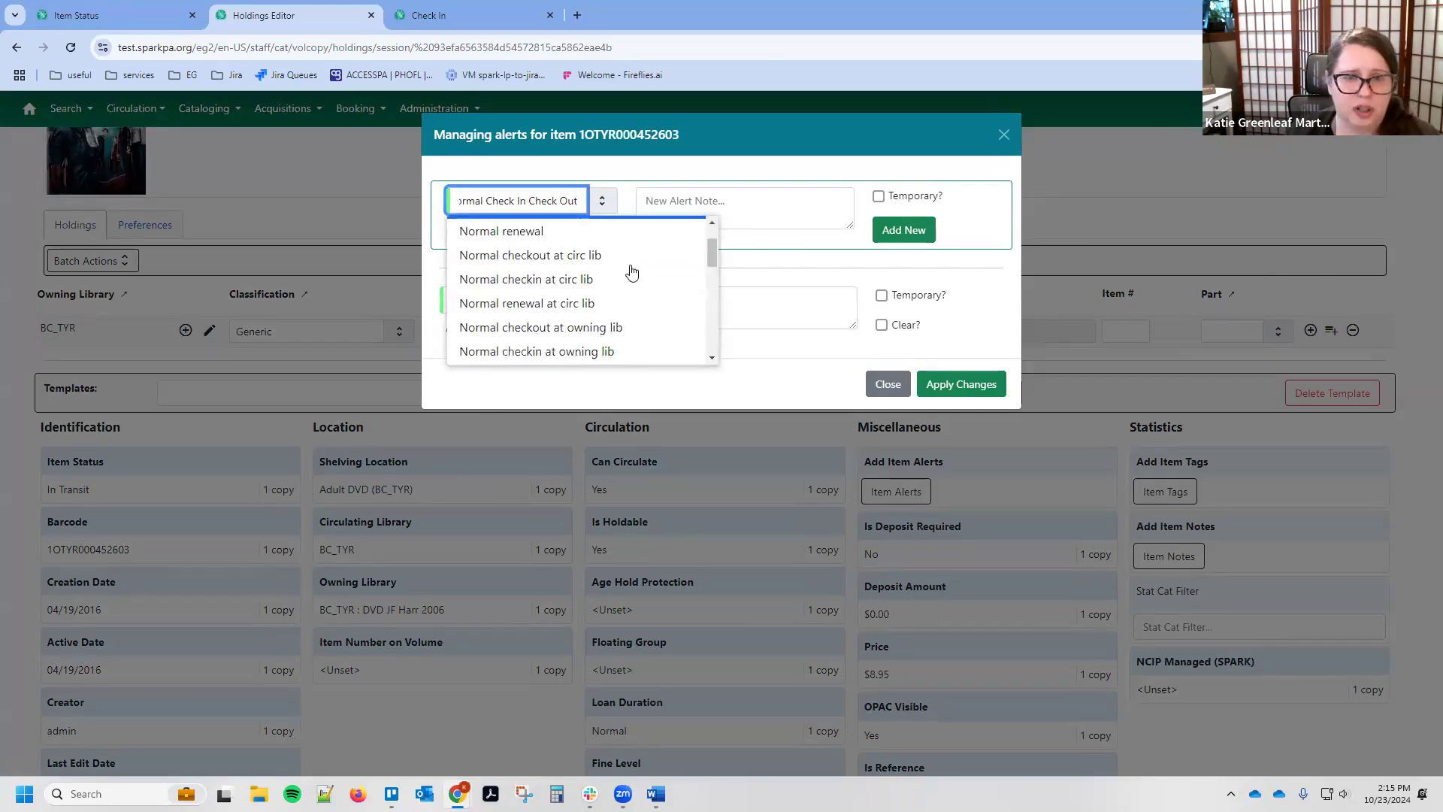
scroll(632, 272, up, 10)
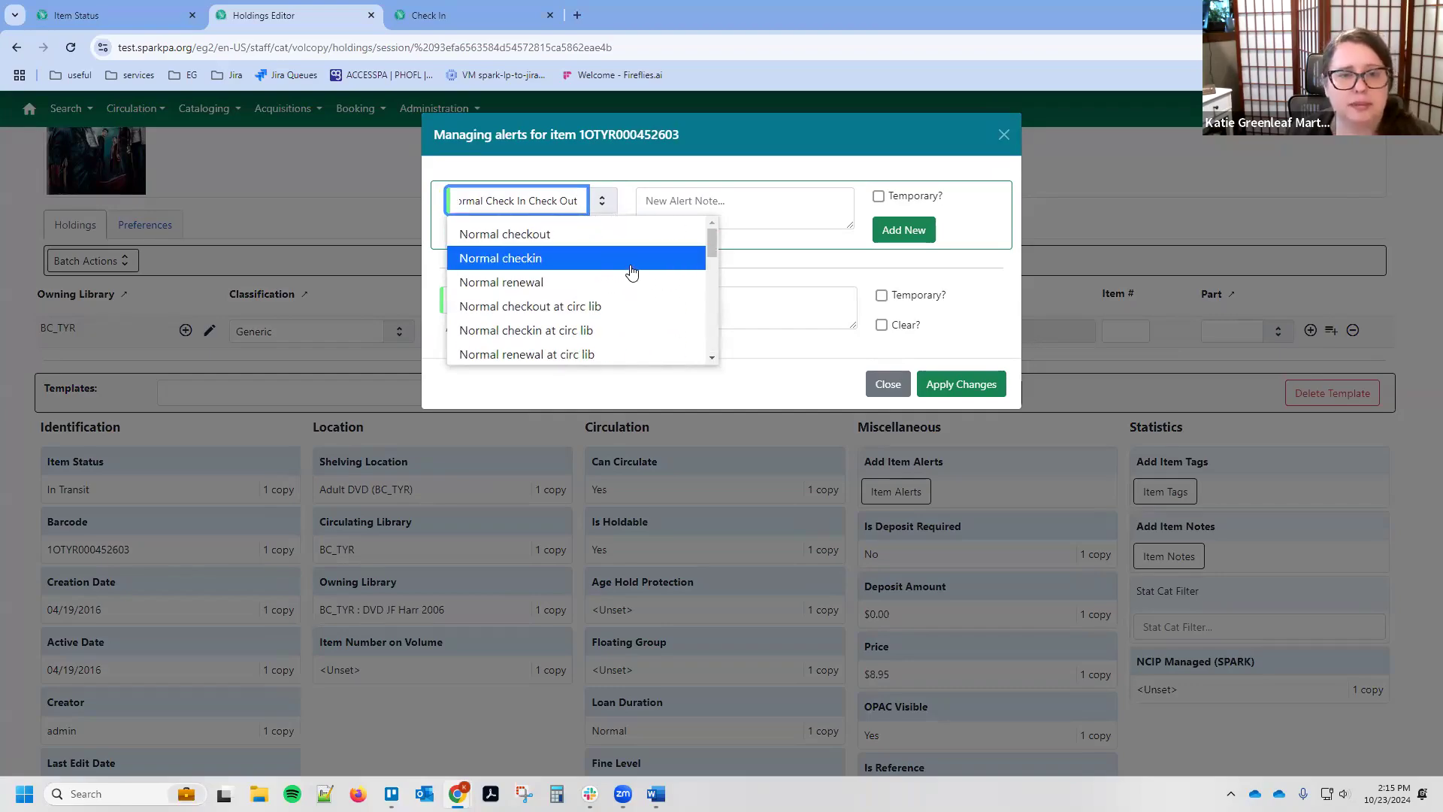
scroll(632, 272, down, 1)
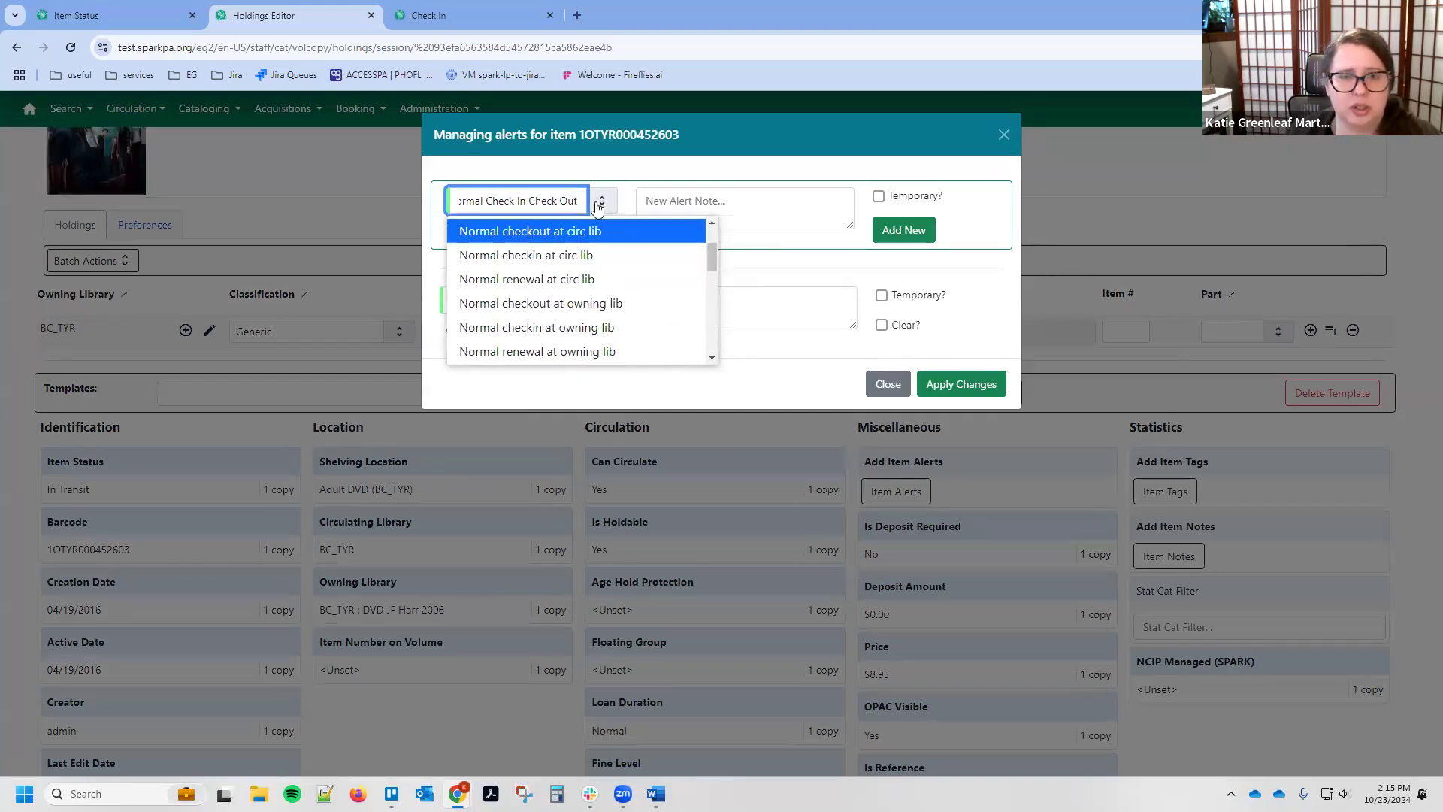
click(598, 207)
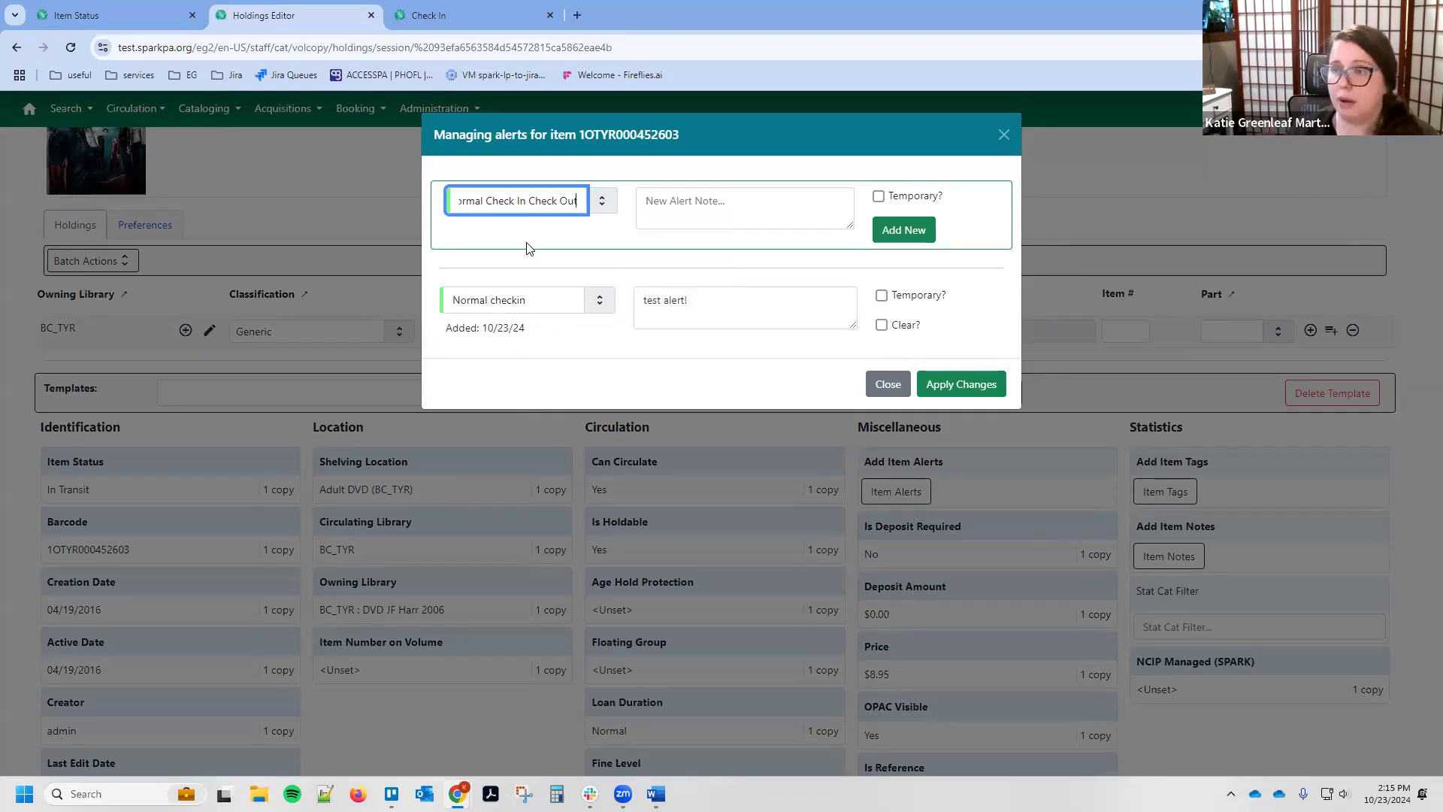
click(875, 390)
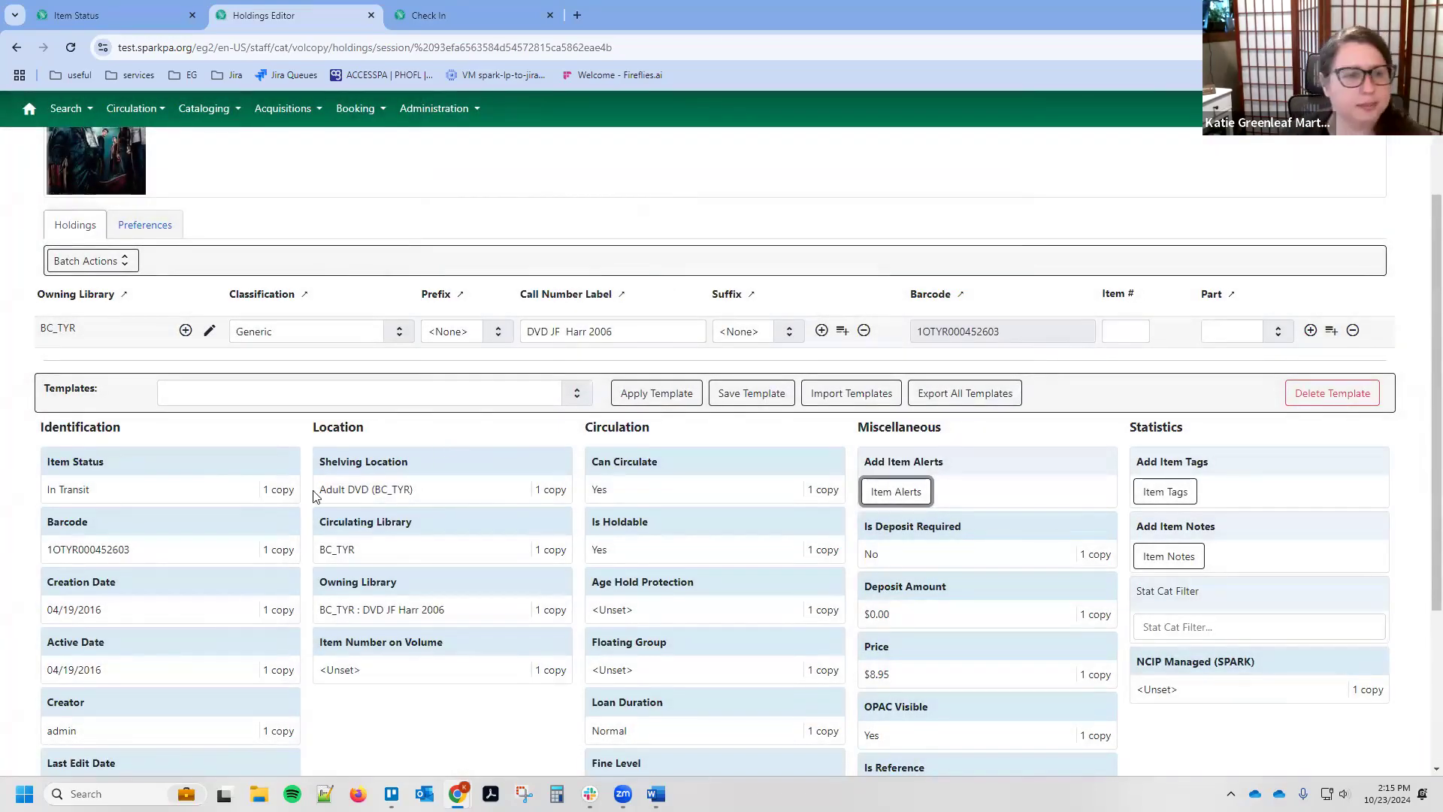
scroll(324, 418, up, 2)
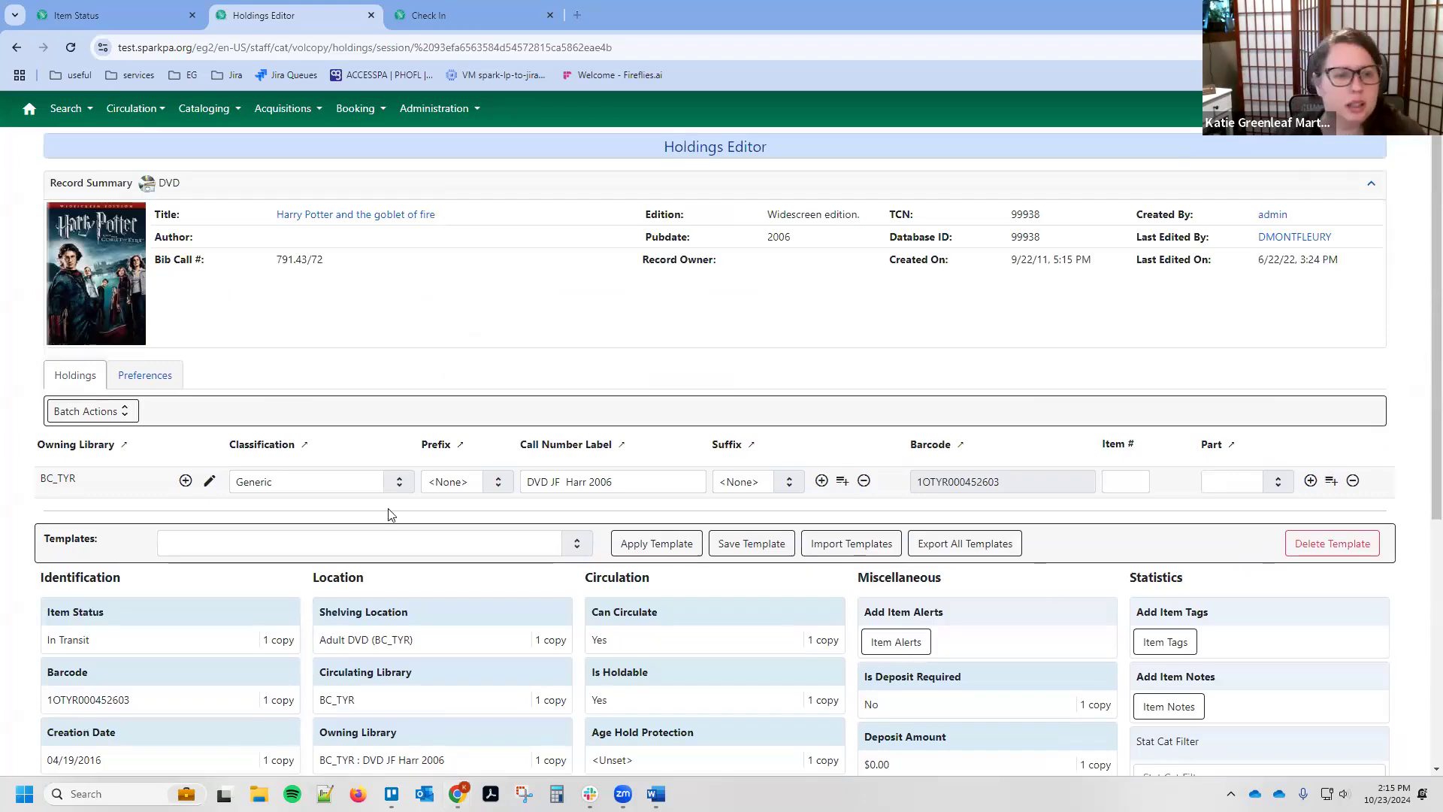
Step: Return to the Item Status list, view the Harry Potter DVD's alert through Manage Item Alerts, and cancel without changes
click(134, 17)
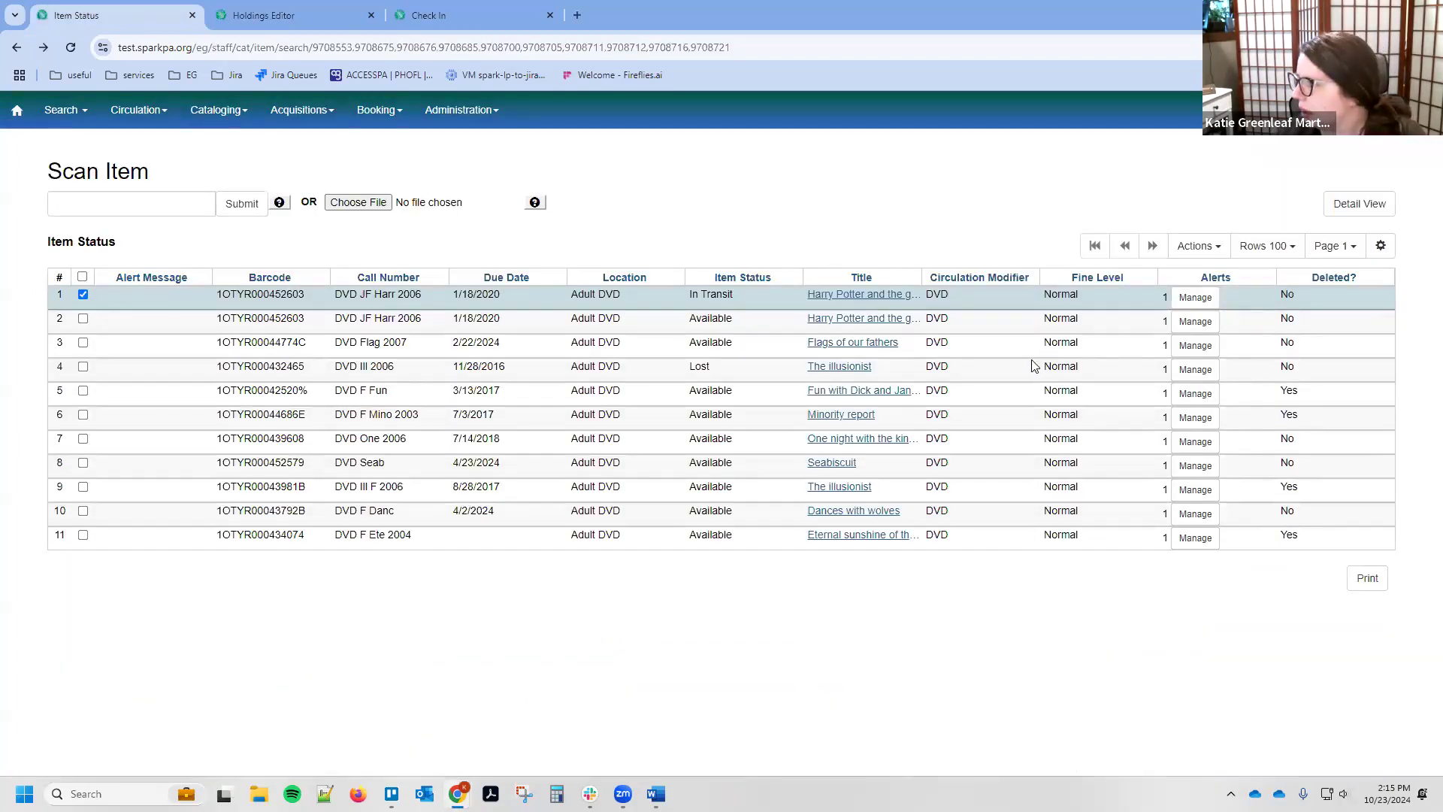
right_click(425, 302)
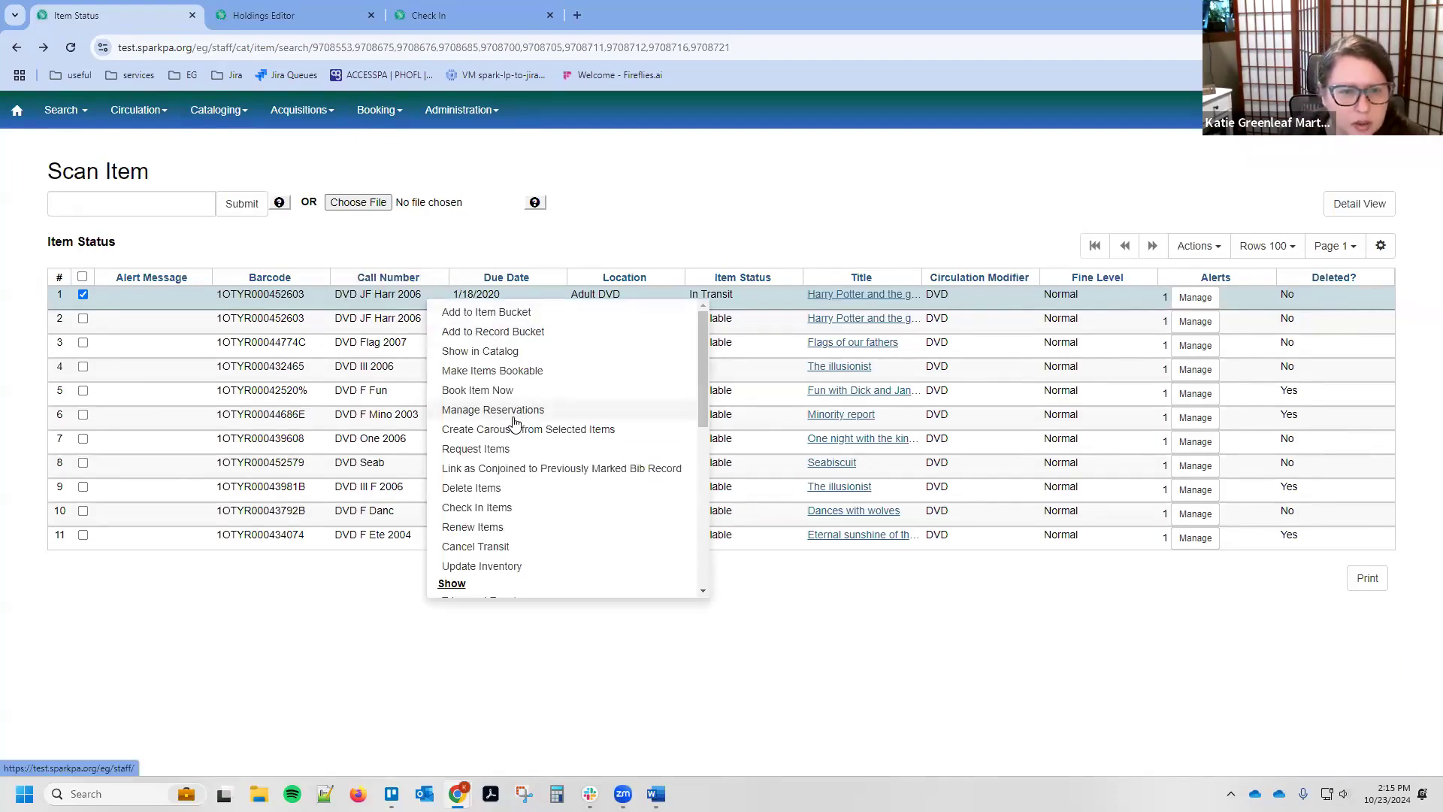
scroll(514, 423, down, 5)
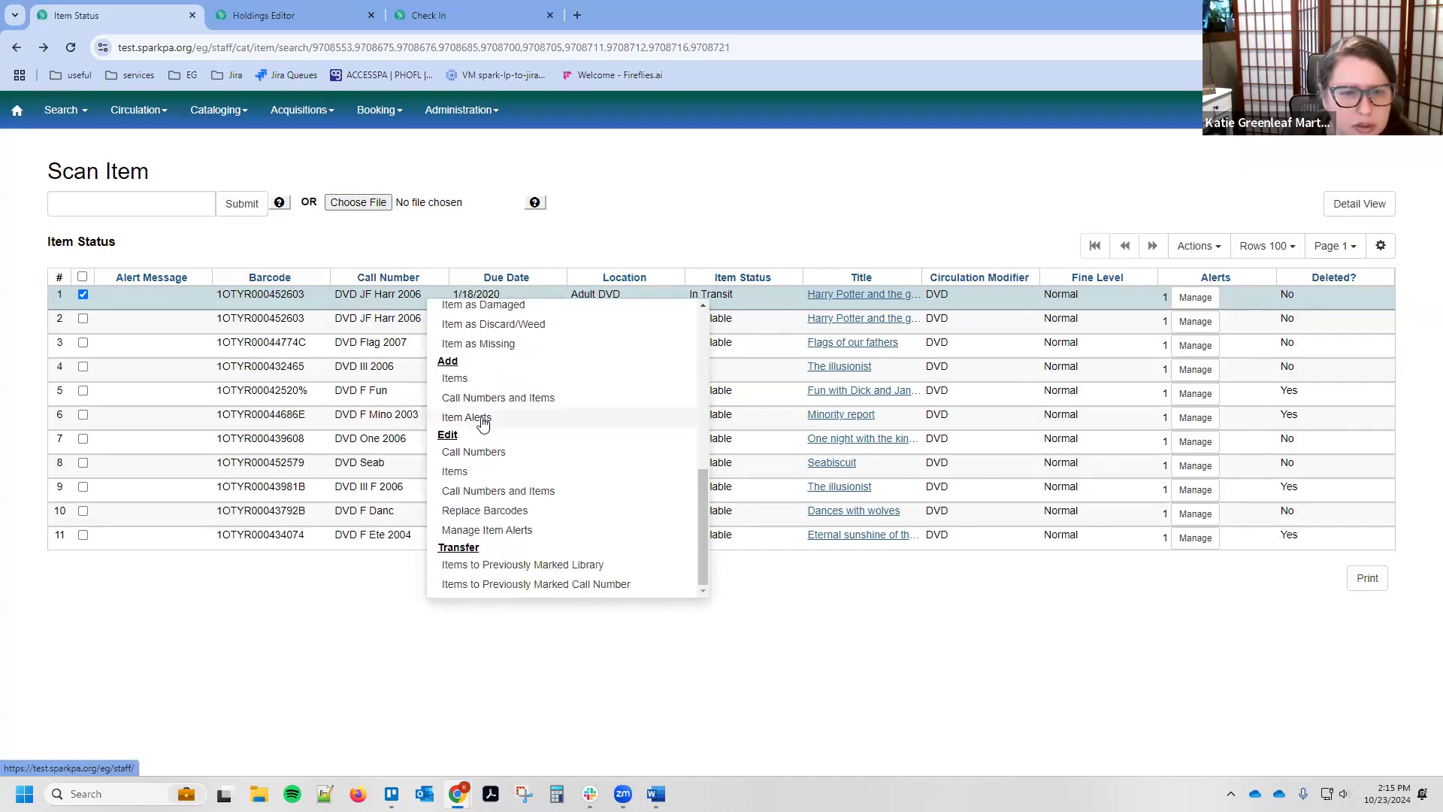
click(522, 532)
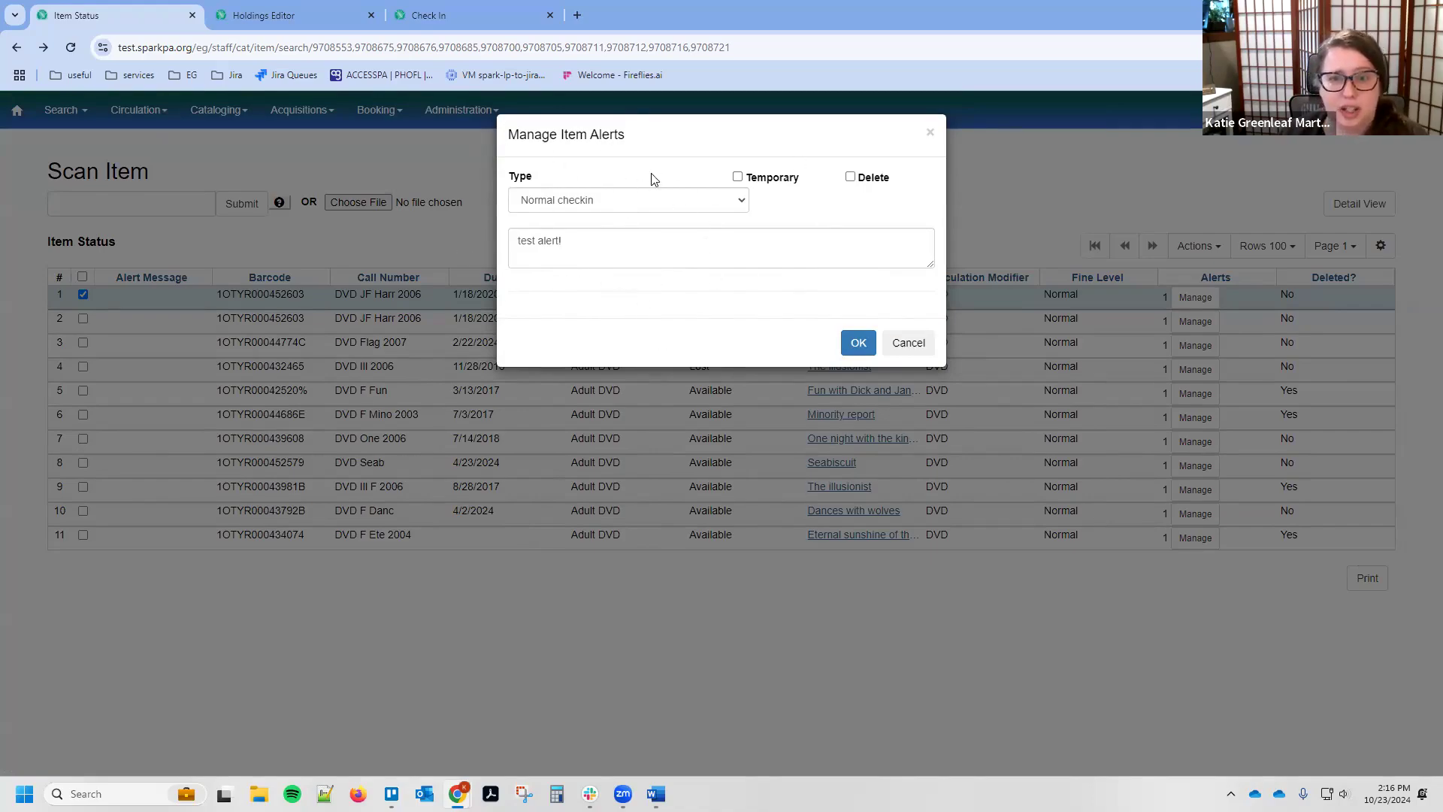
click(906, 350)
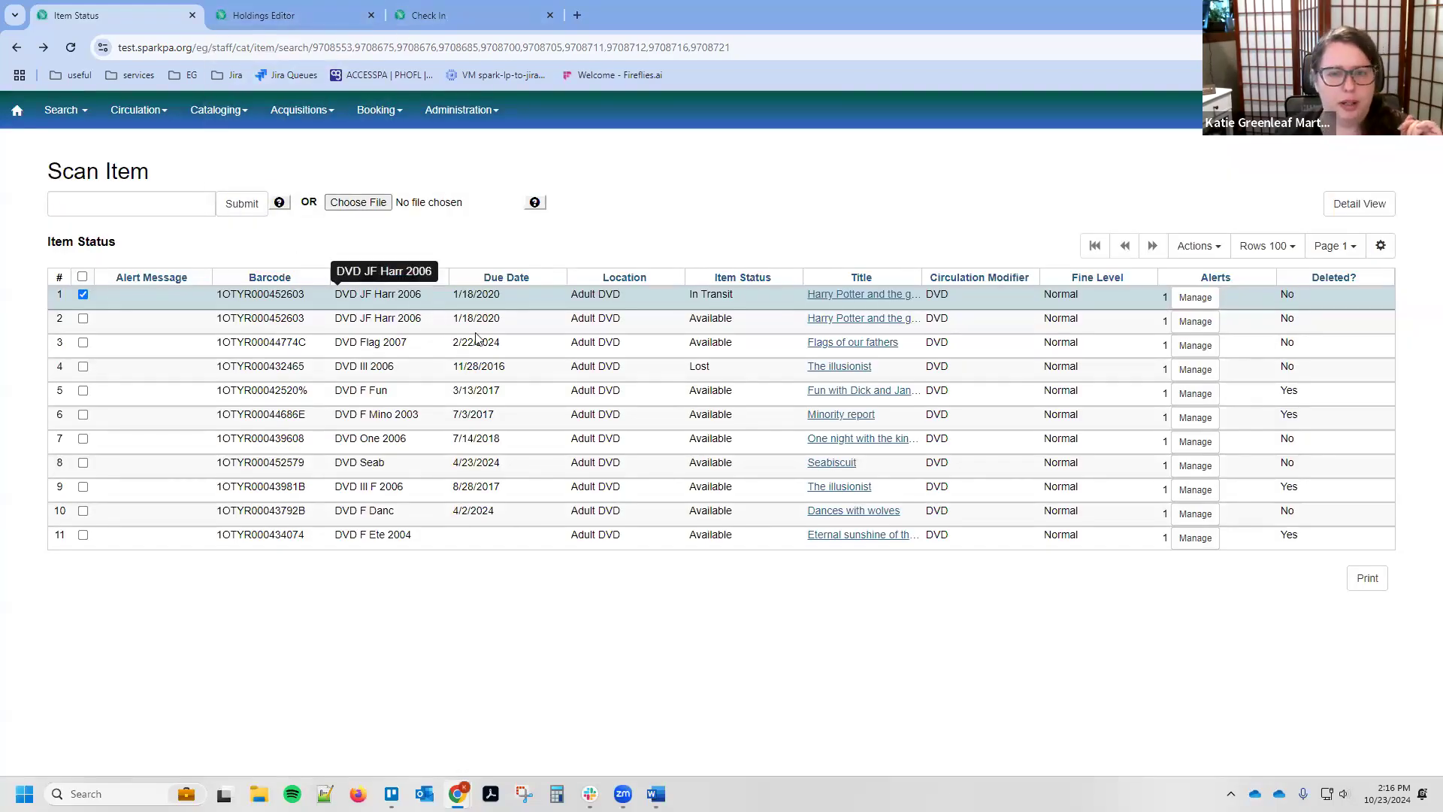
Step: View the existing alert on the lost copy of The illusionist through Manage Item Alerts and cancel without changes
click(474, 366)
right_click(474, 366)
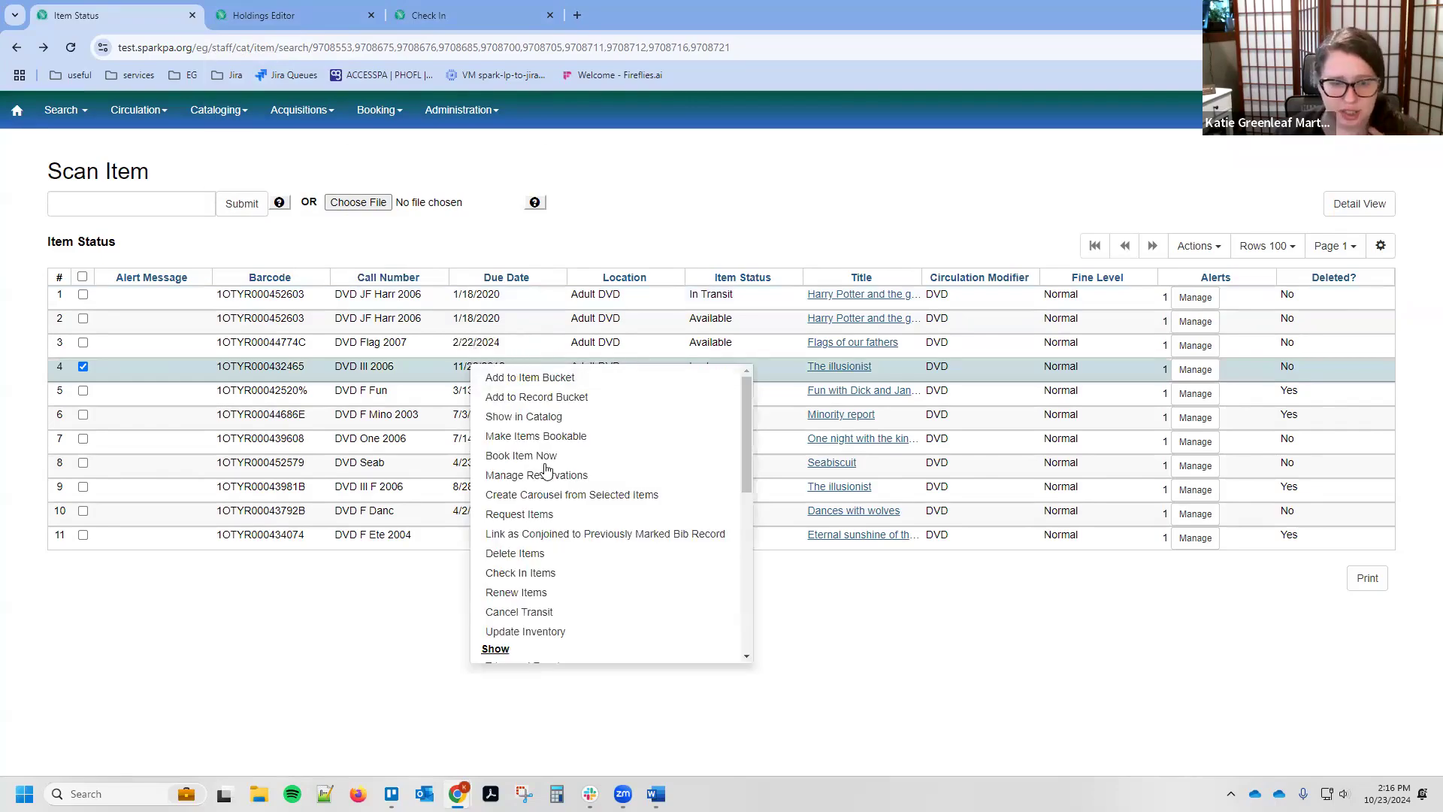
scroll(577, 515, down, 3)
scroll(578, 514, down, 1)
scroll(577, 514, down, 5)
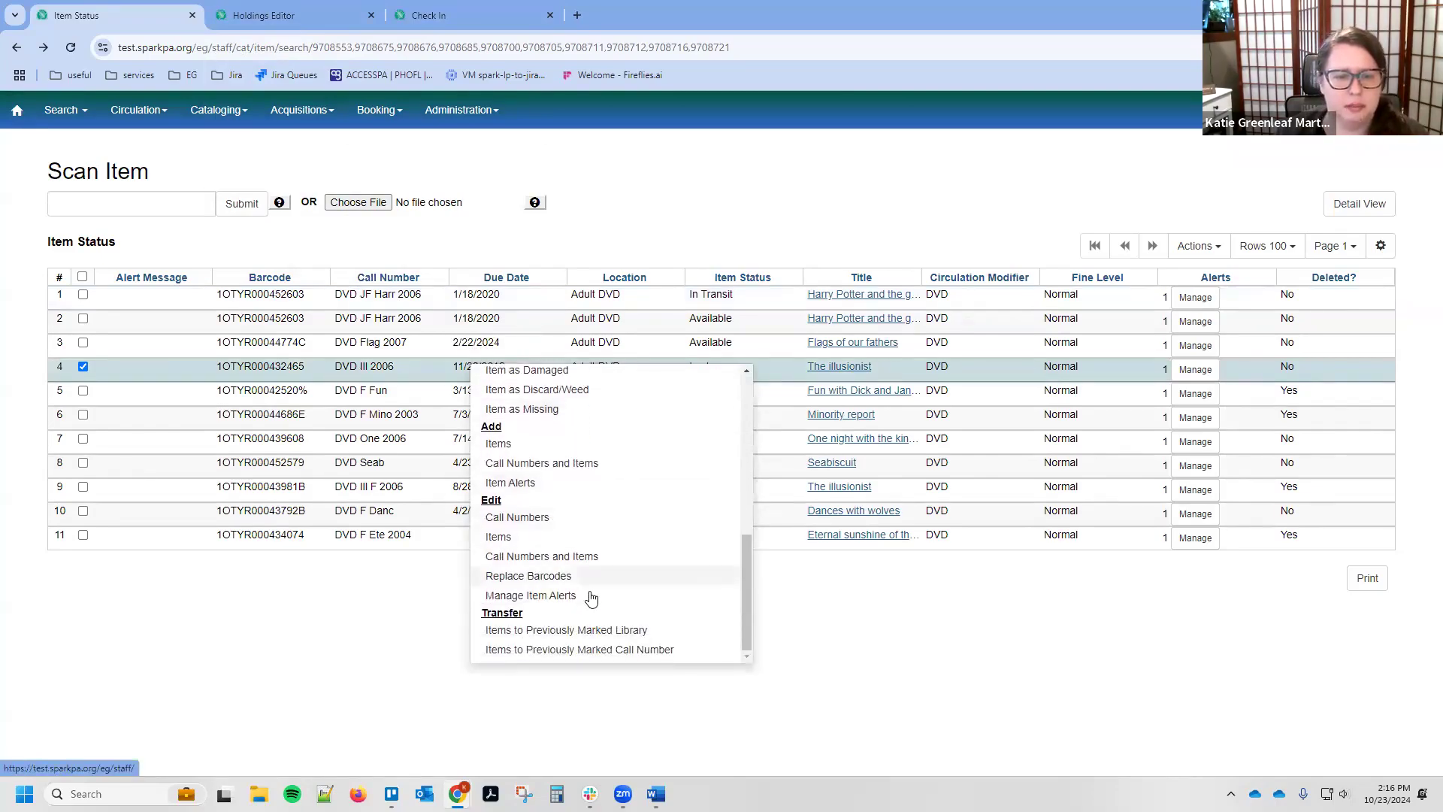
click(590, 596)
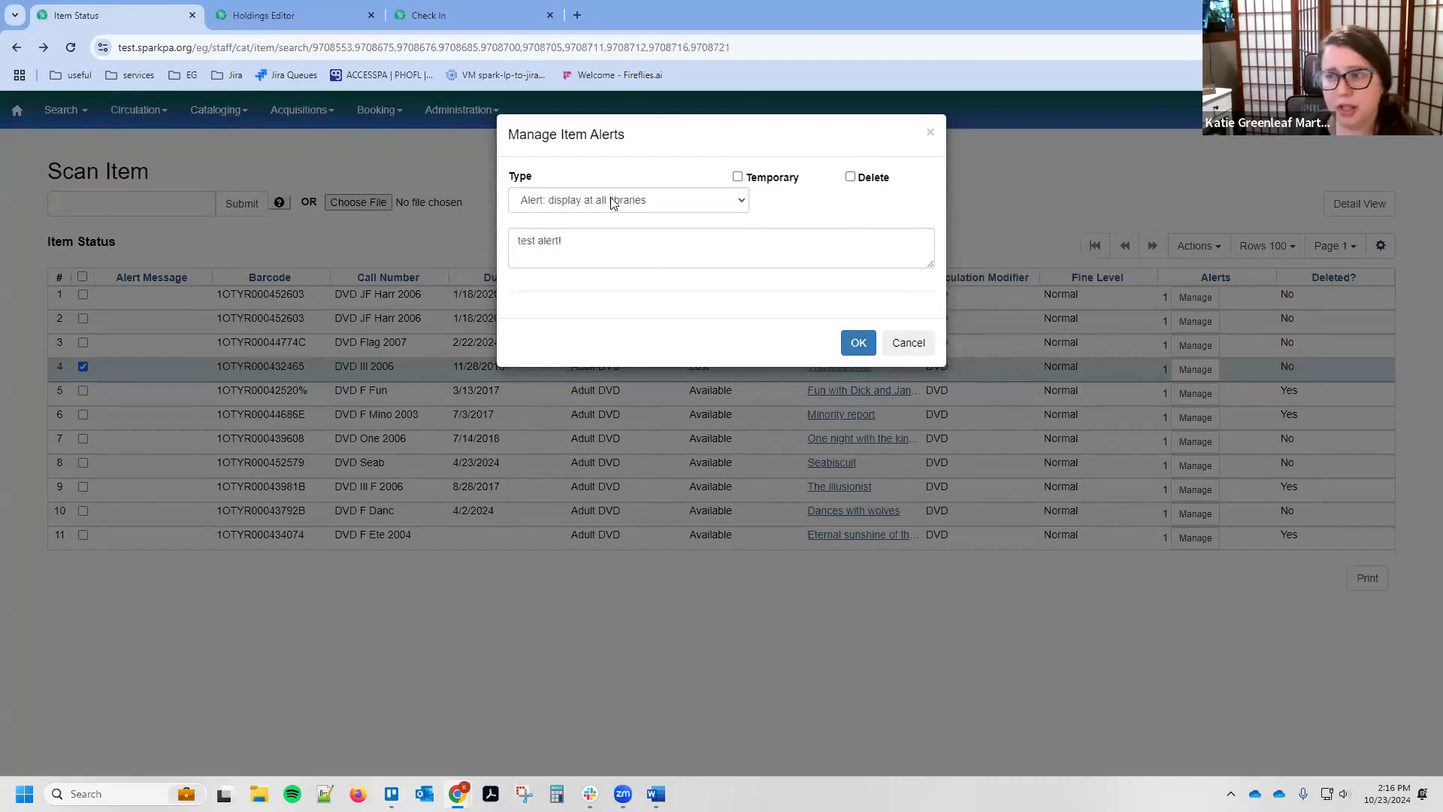
click(908, 342)
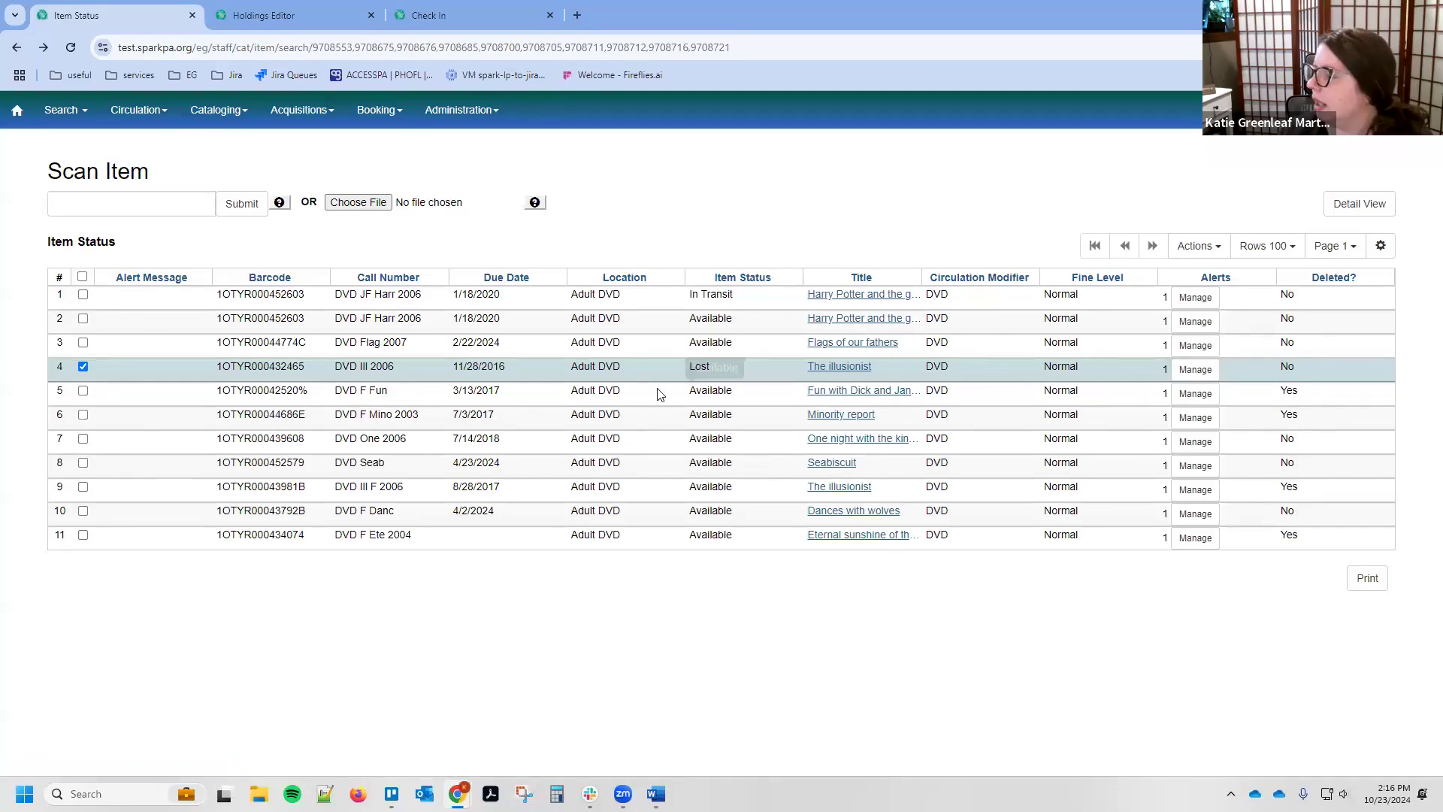
Step: Open a new item alert for the lost copy of The illusionist, review the available alert types, and cancel
right_click(625, 367)
scroll(680, 473, down, 10)
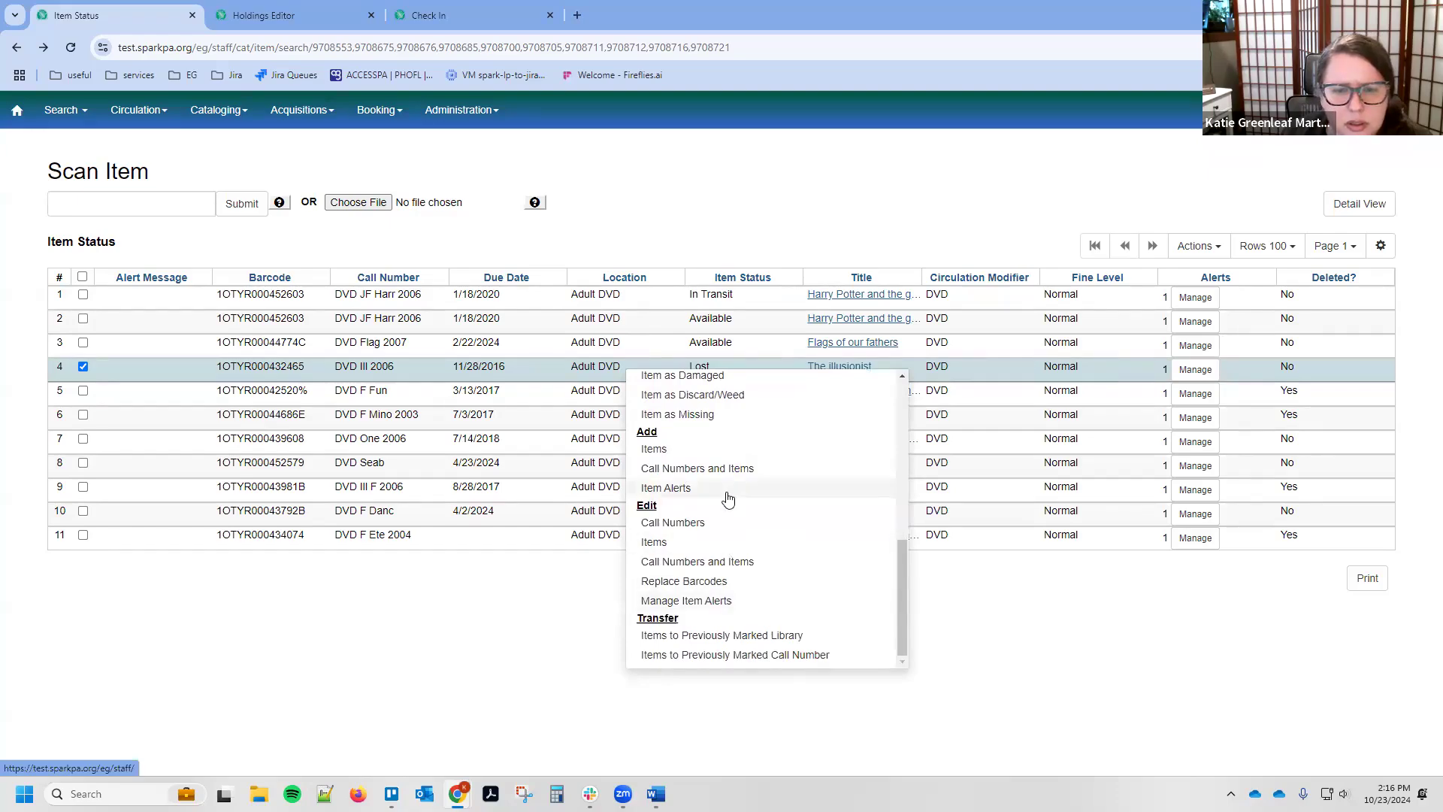
click(666, 488)
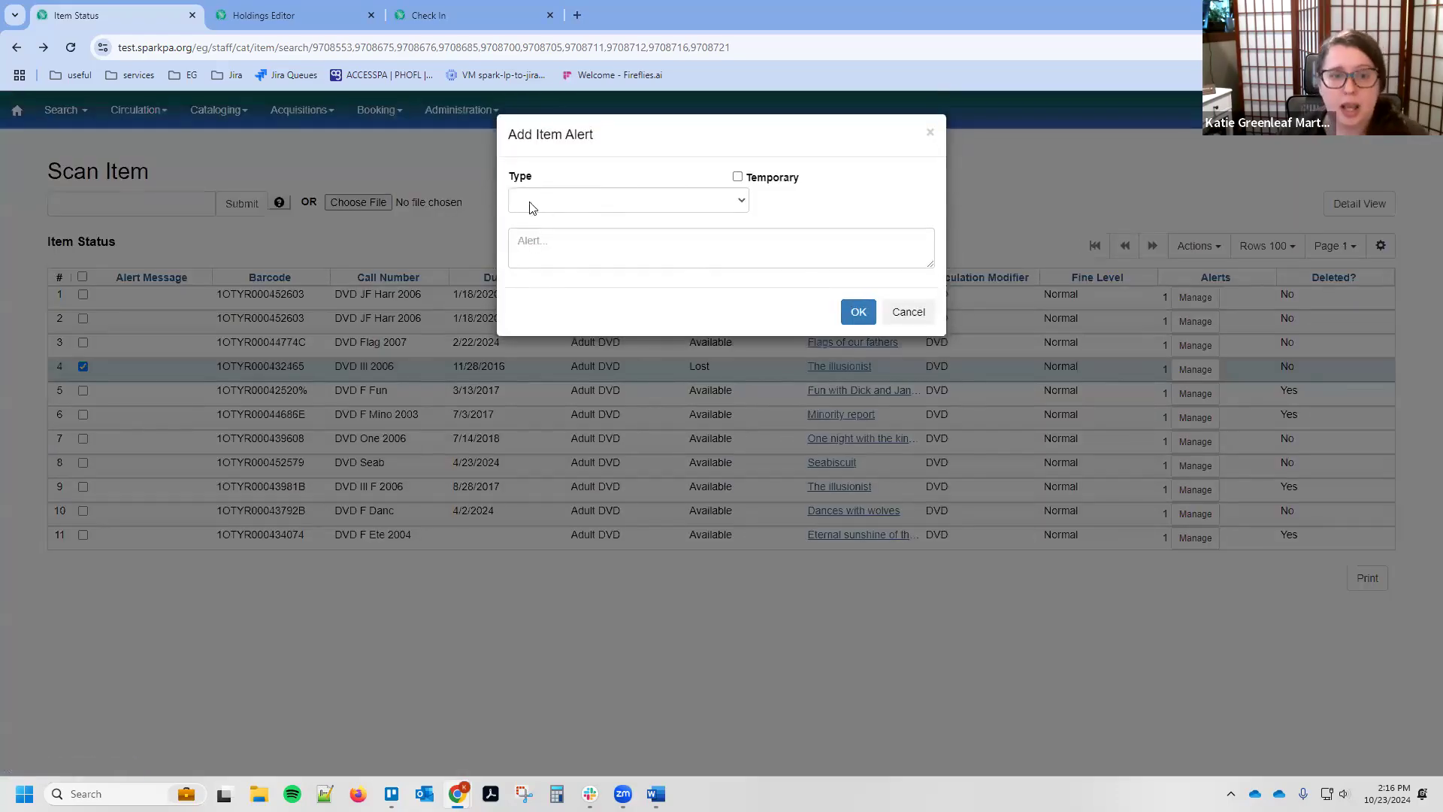
click(566, 207)
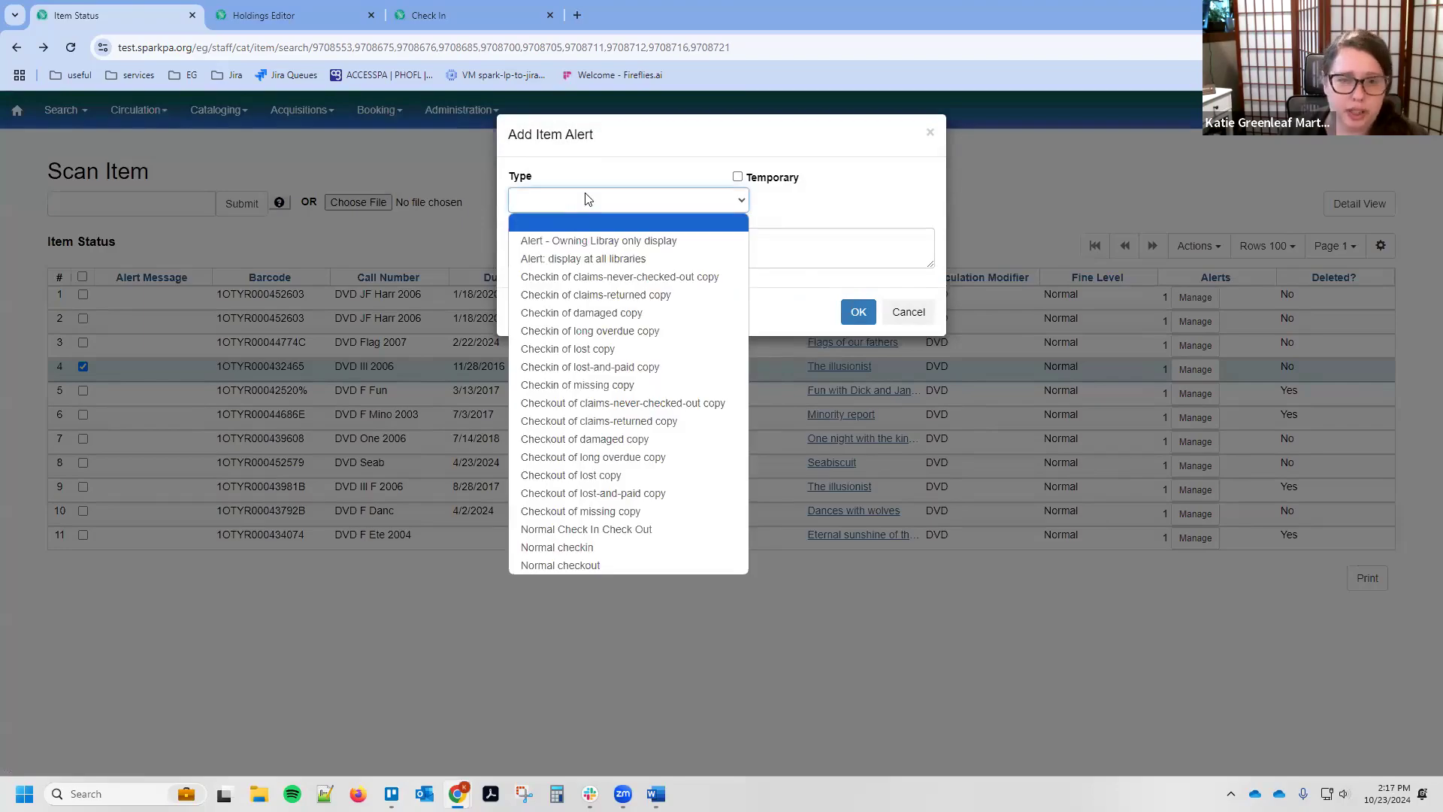
click(588, 199)
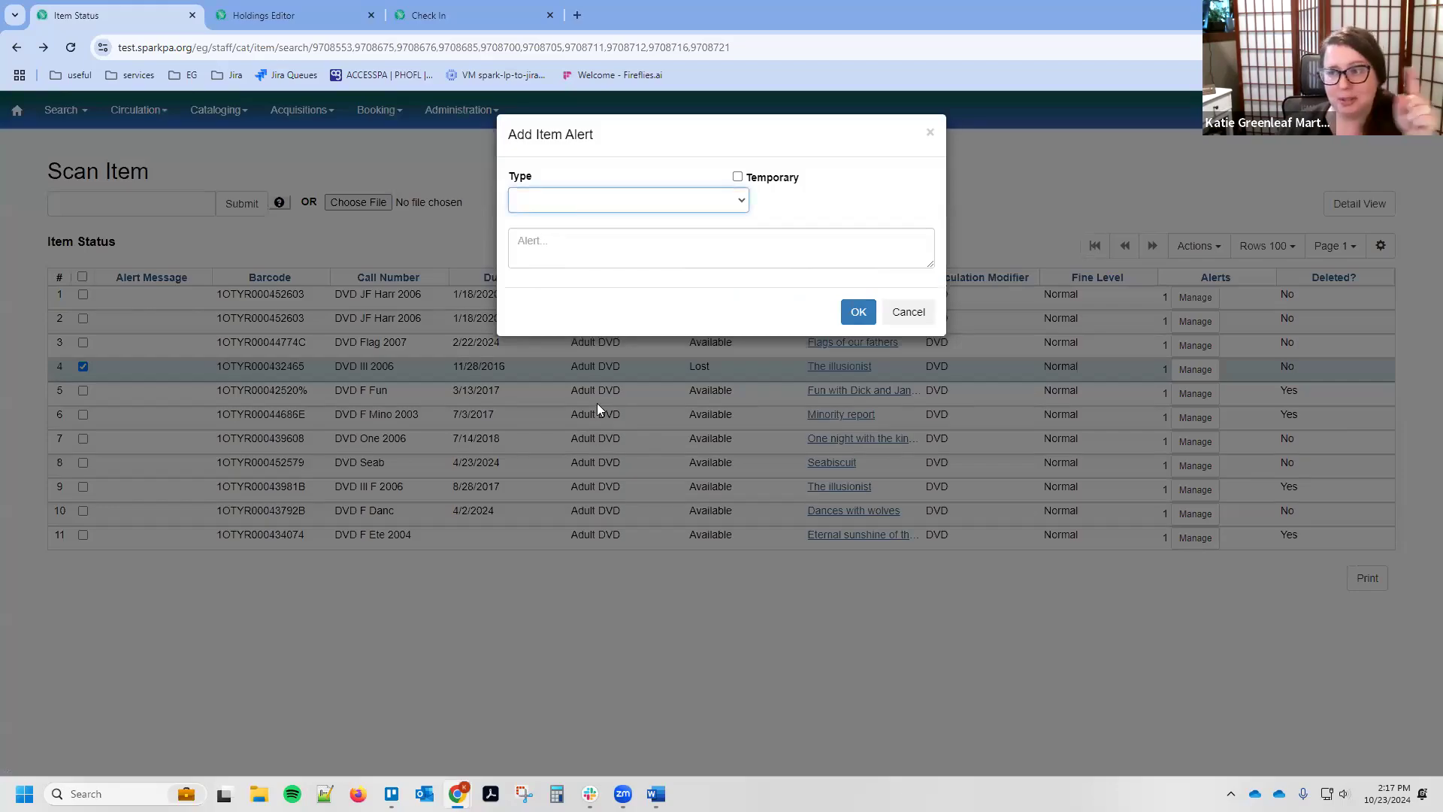
click(909, 316)
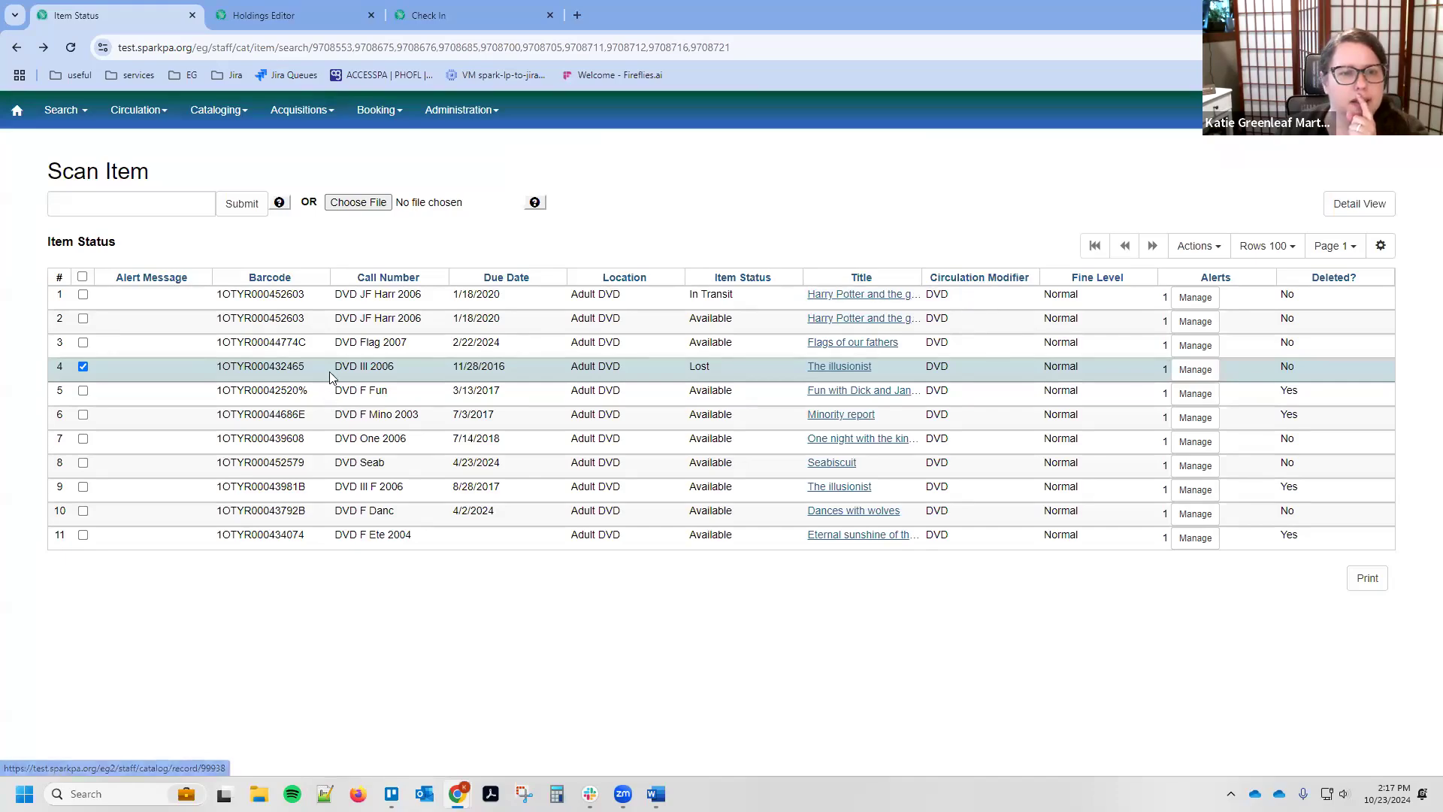
Step: Go to the Check In screen and examine the alert actions available for the checked-in Harry Potter DVD
right_click(330, 371)
click(443, 14)
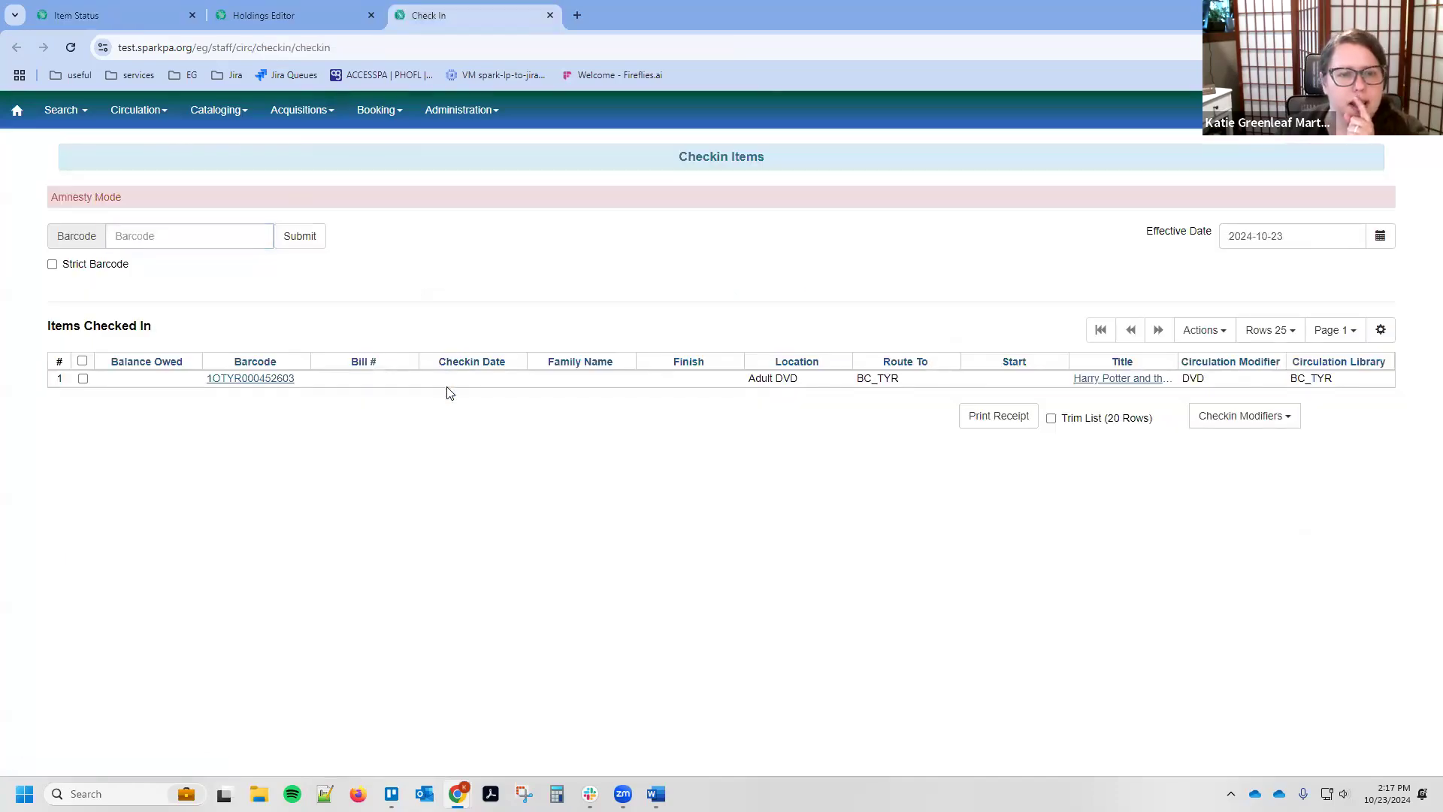
right_click(449, 384)
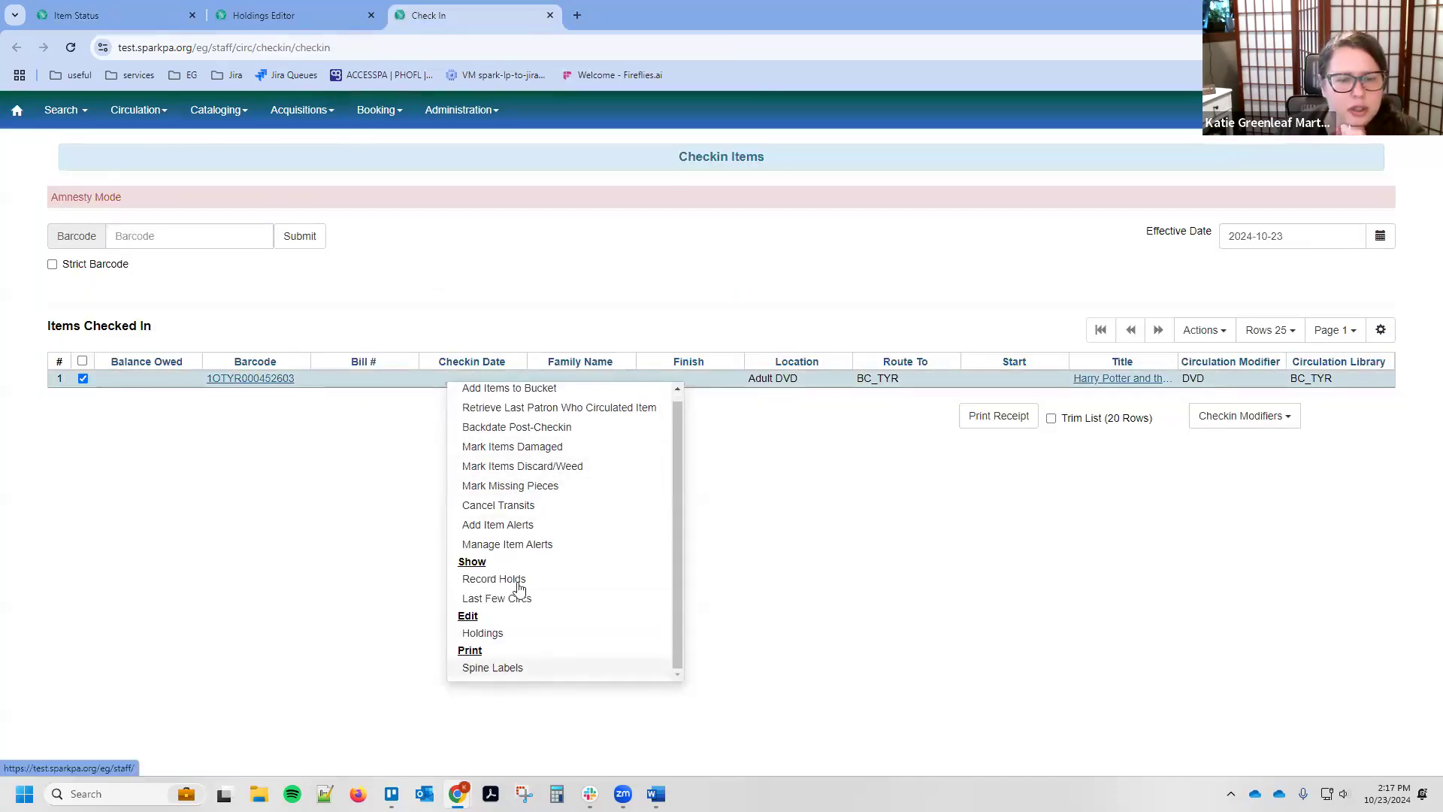
scroll(538, 576, up, 1)
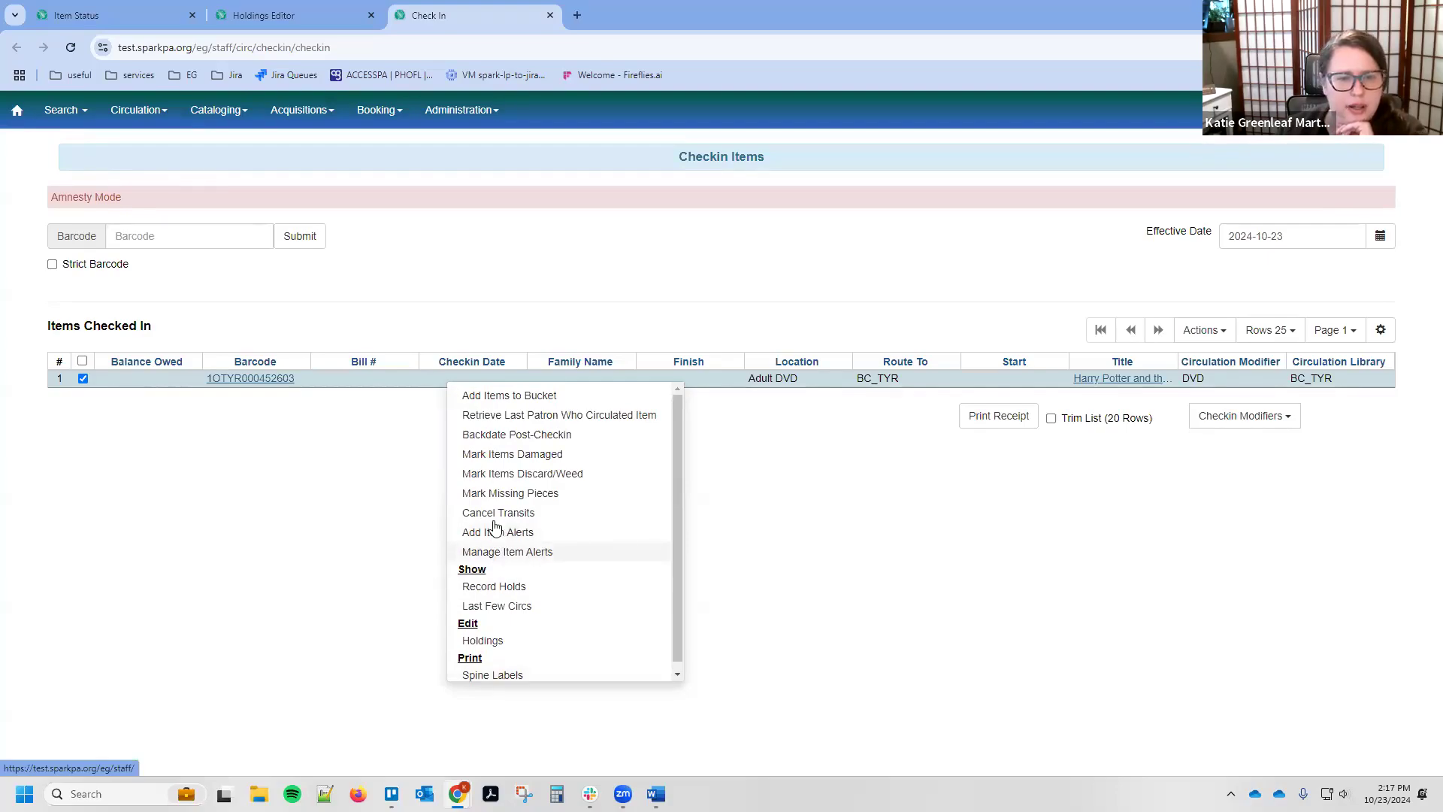
Step: Return to the Item Status list, select all items, and delete their "test alert!" Normal checkin alert through Manage Item Alerts
click(112, 15)
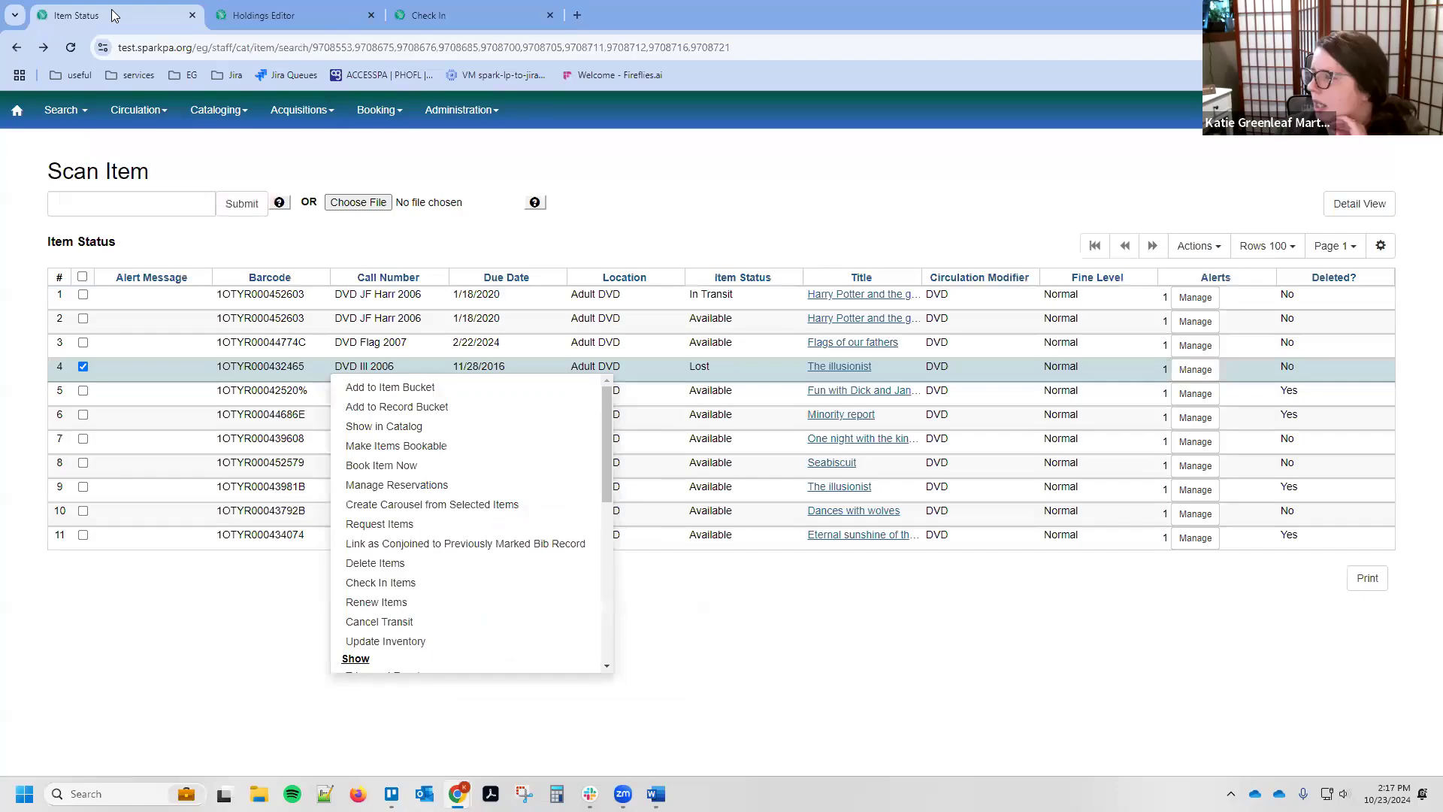
click(82, 277)
right_click(549, 365)
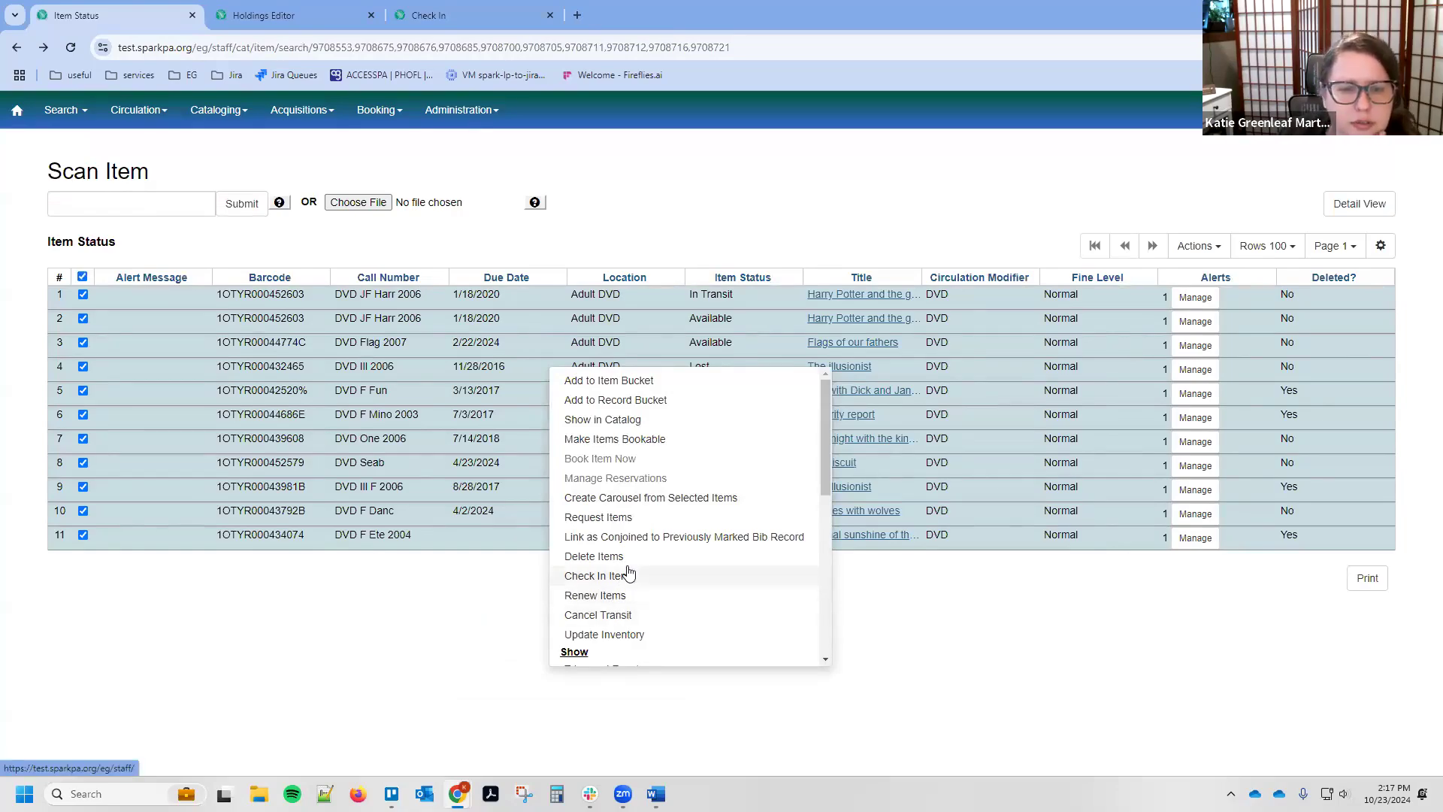
scroll(631, 550, down, 4)
scroll(632, 550, down, 1)
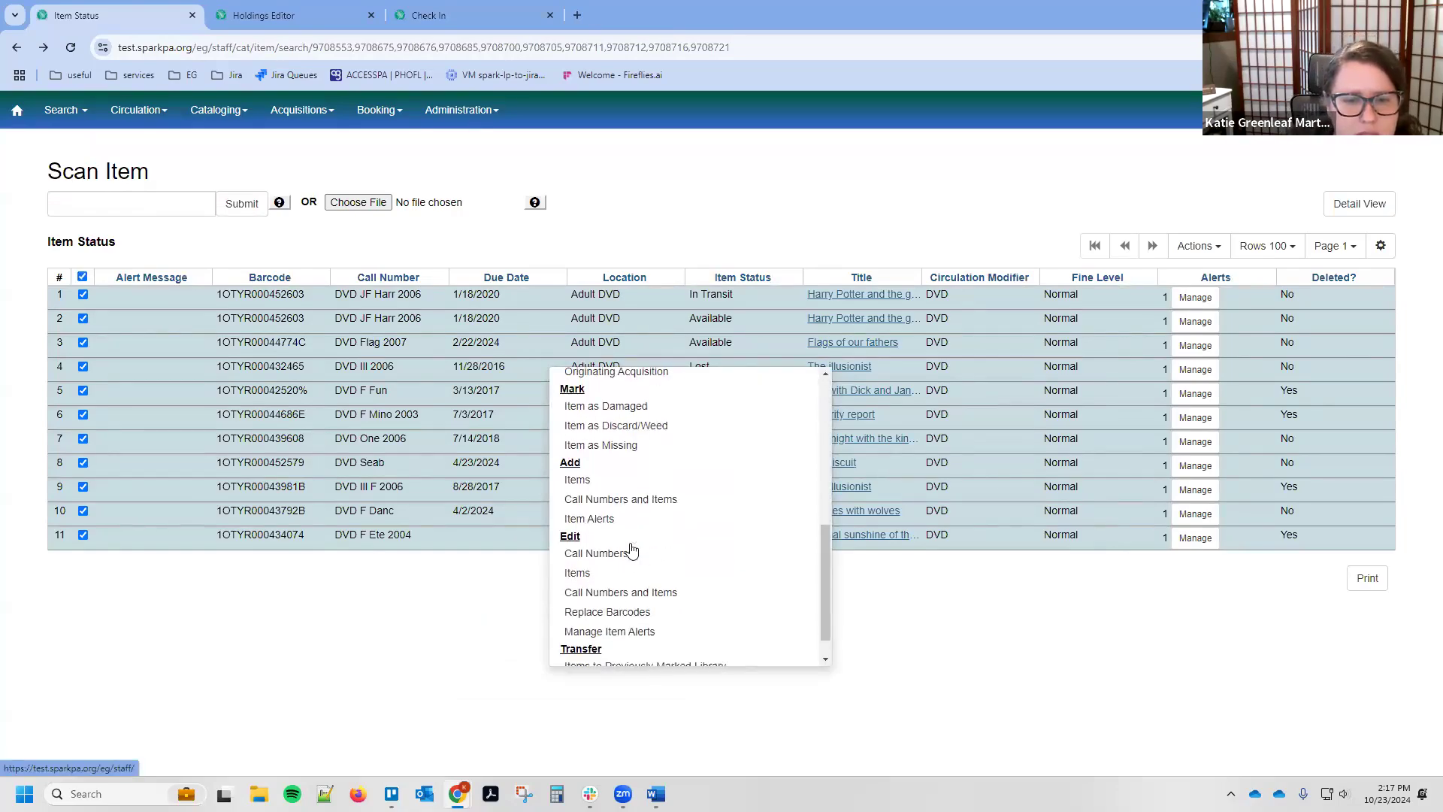
click(661, 632)
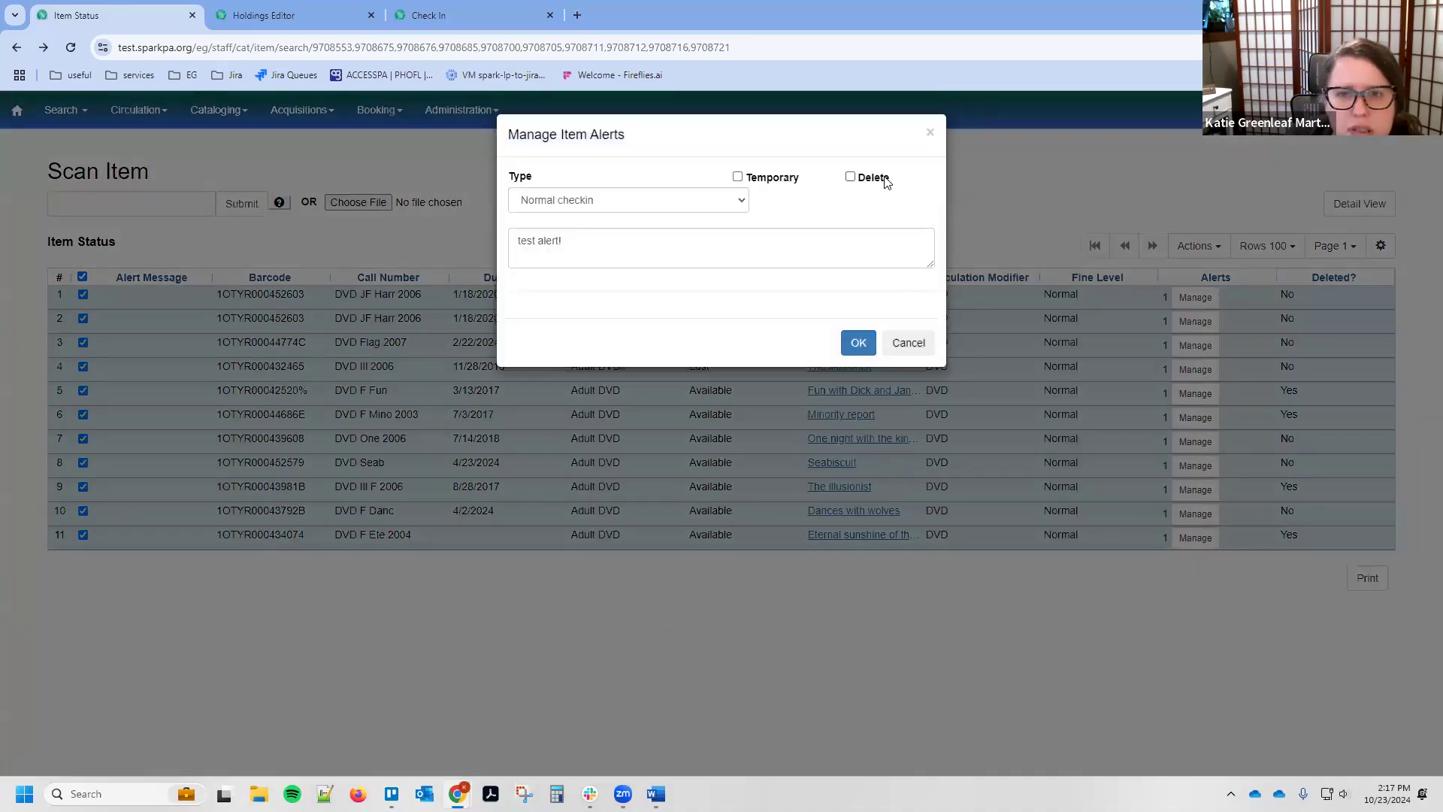
click(886, 181)
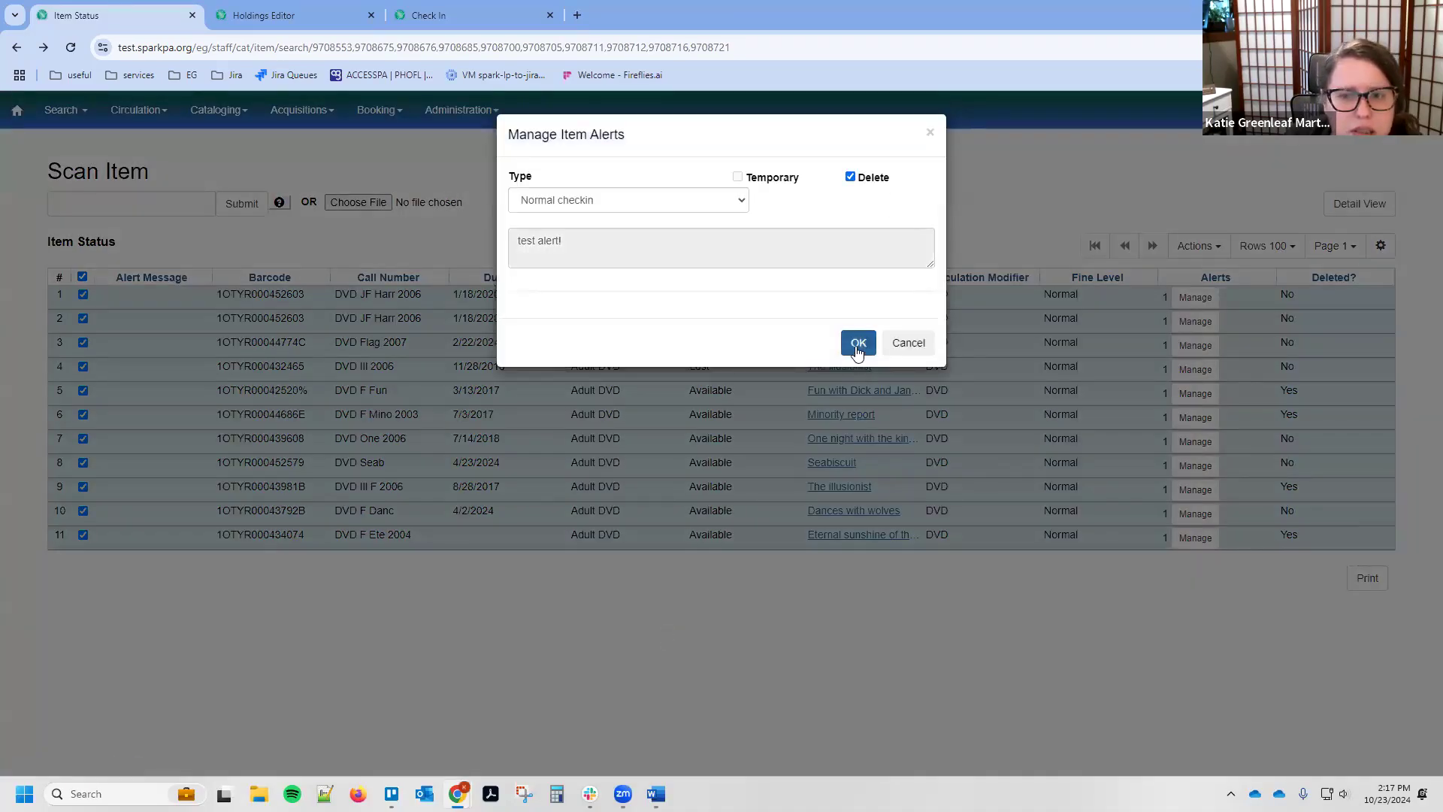
click(857, 346)
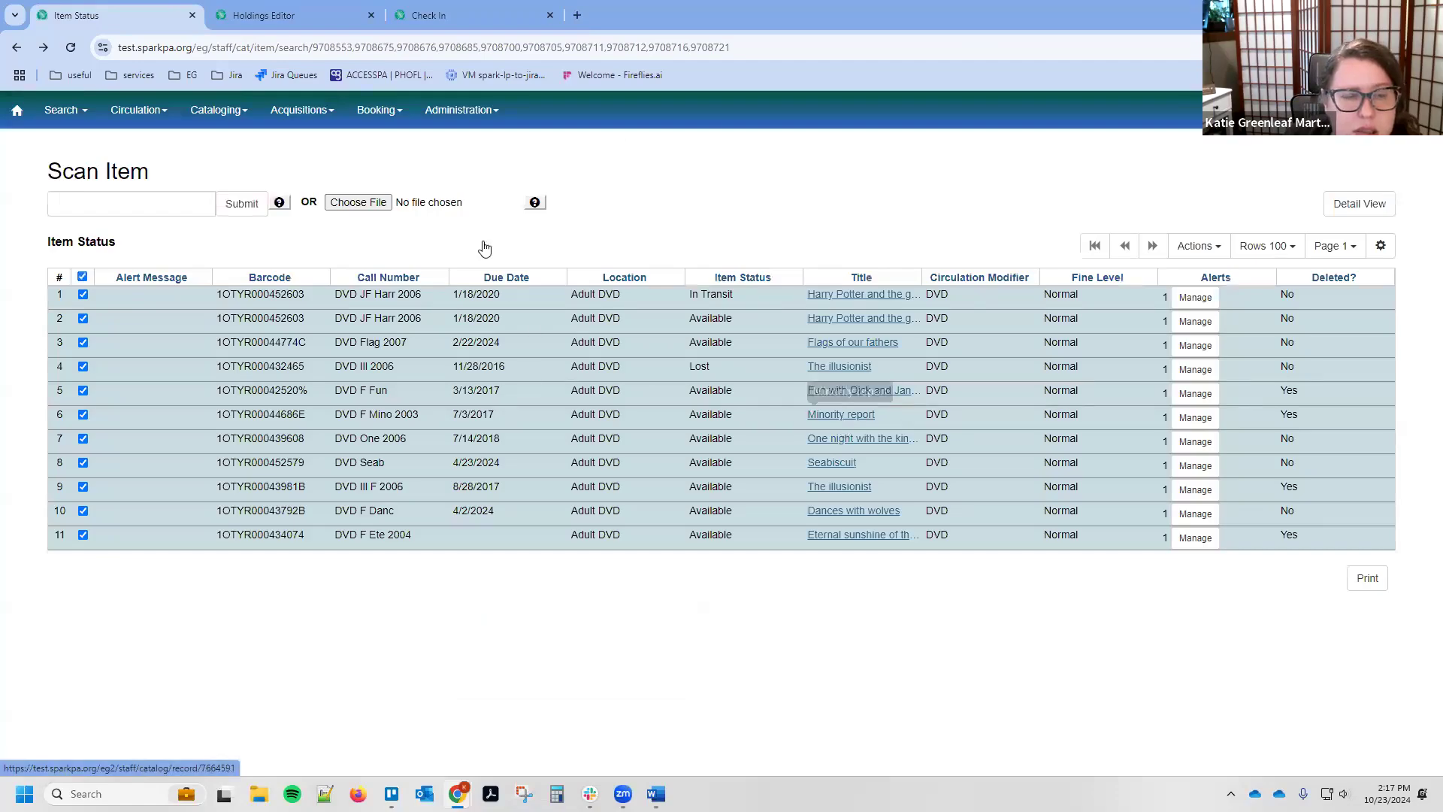
Step: Reload the Item Status list and check the items' alert counts
click(415, 47)
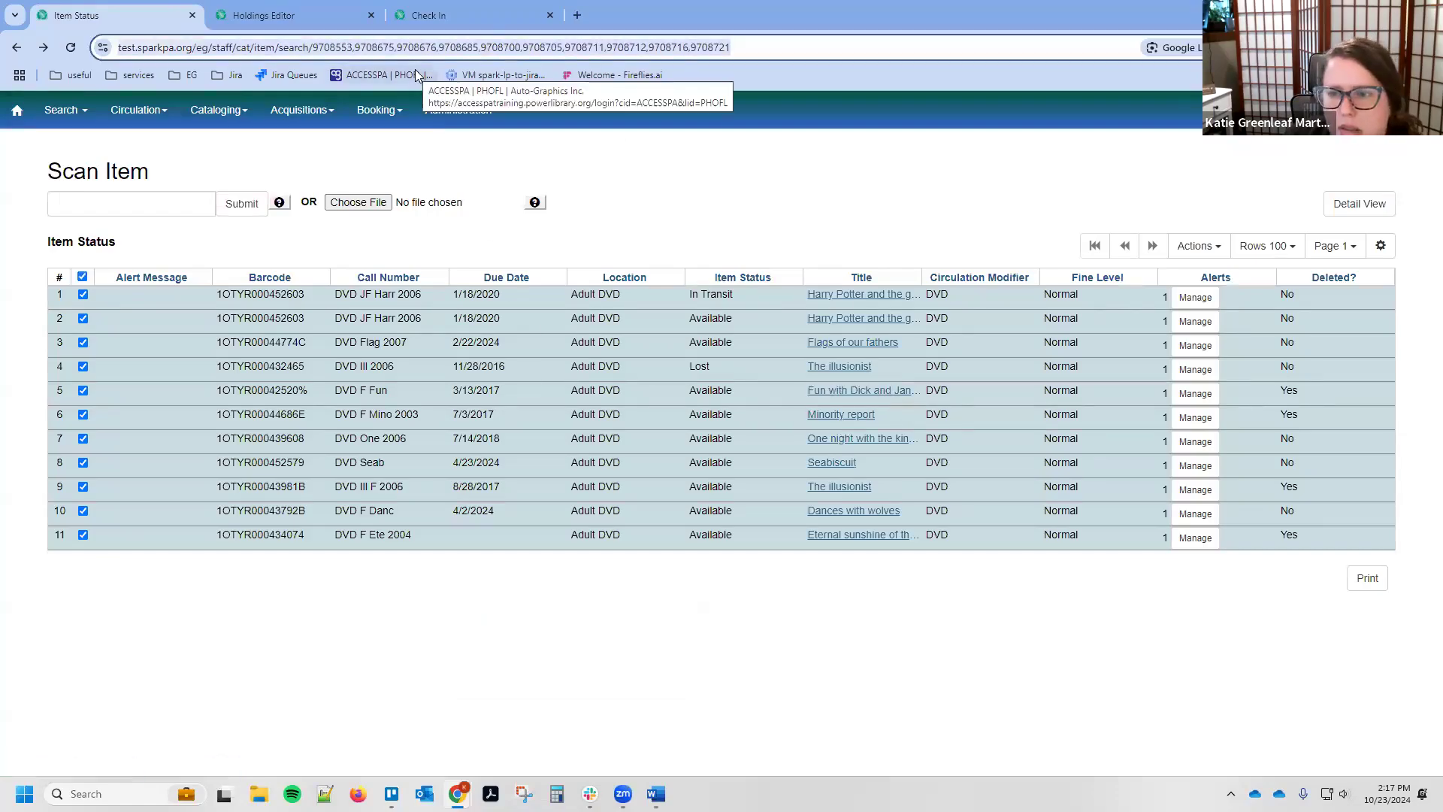
key(Return)
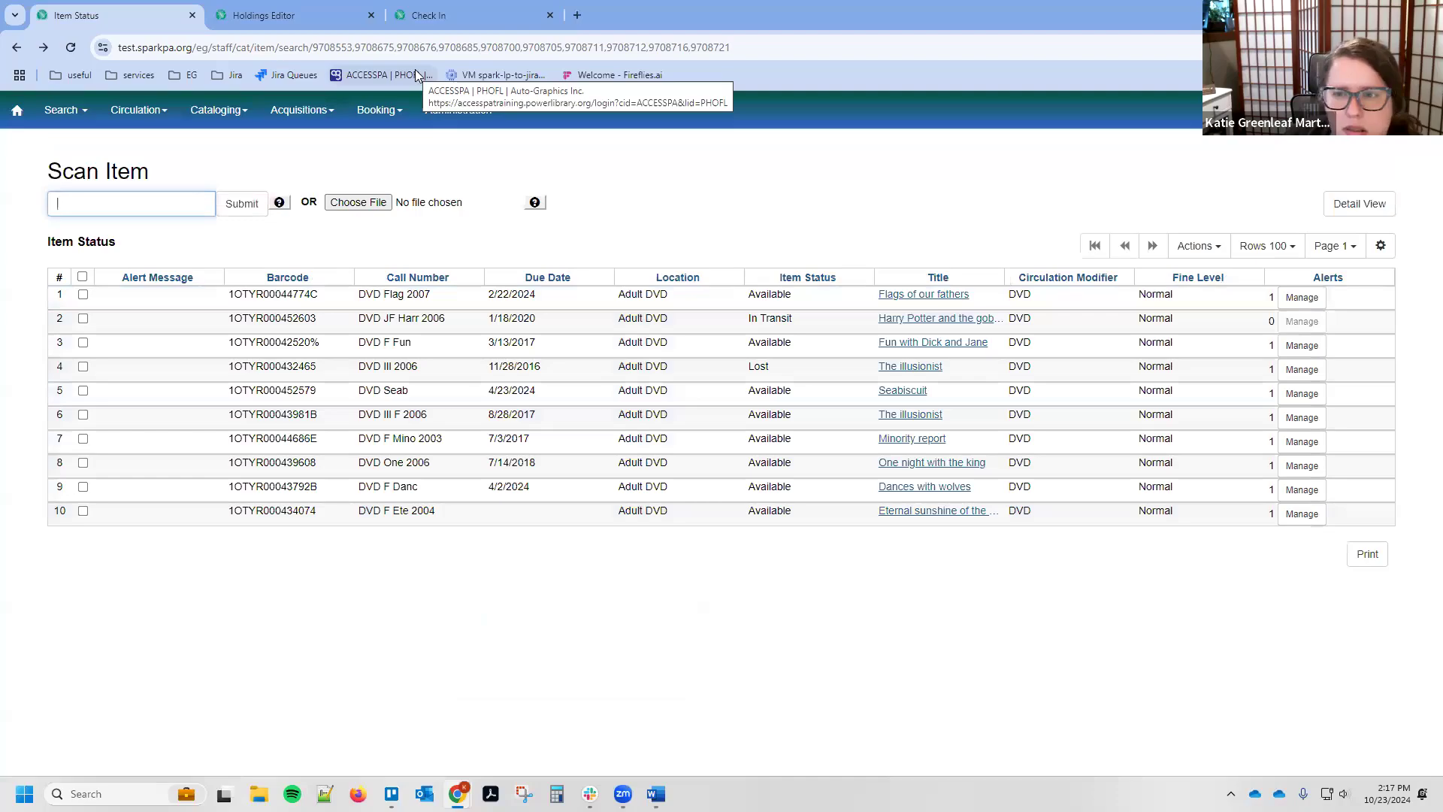
click(462, 409)
right_click(462, 409)
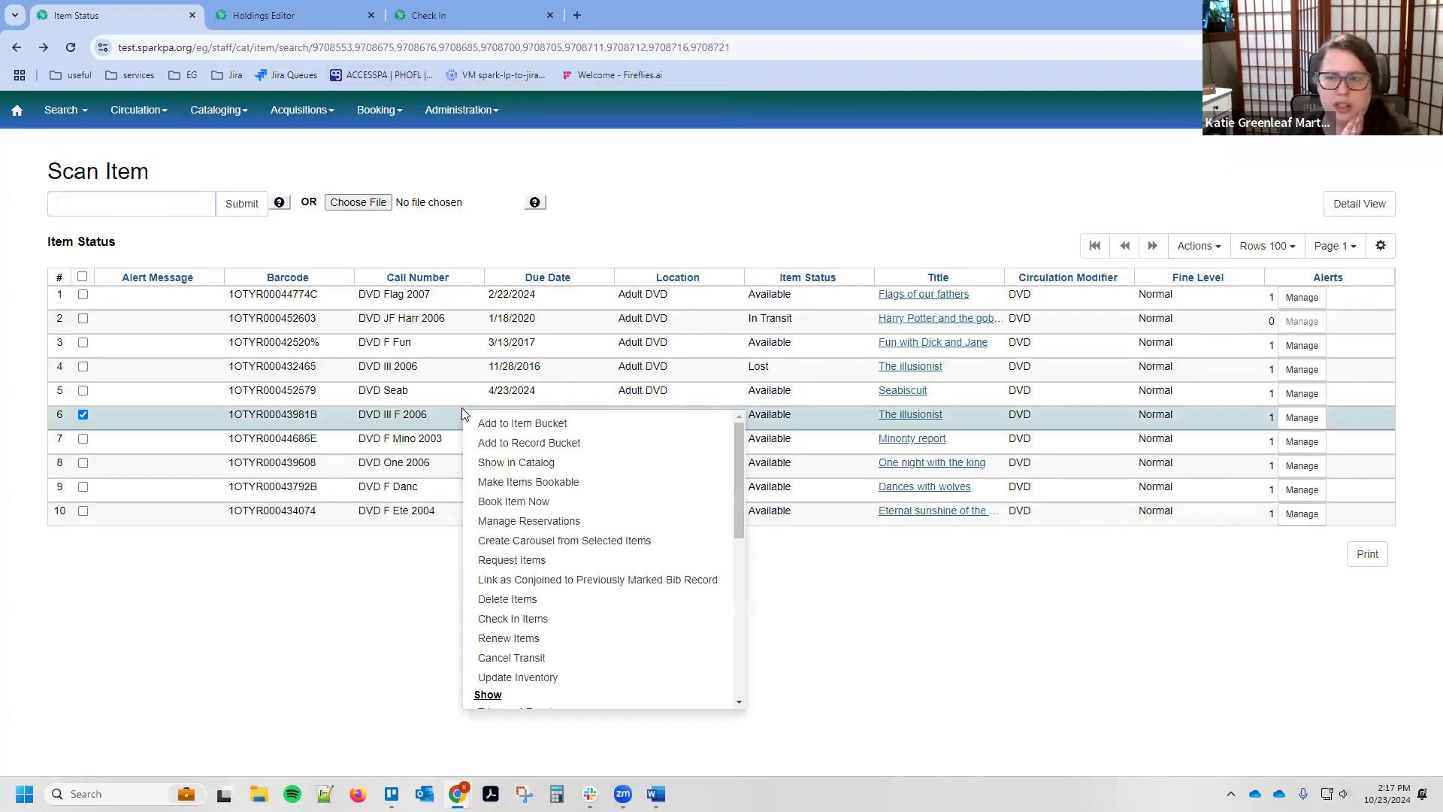
click(383, 411)
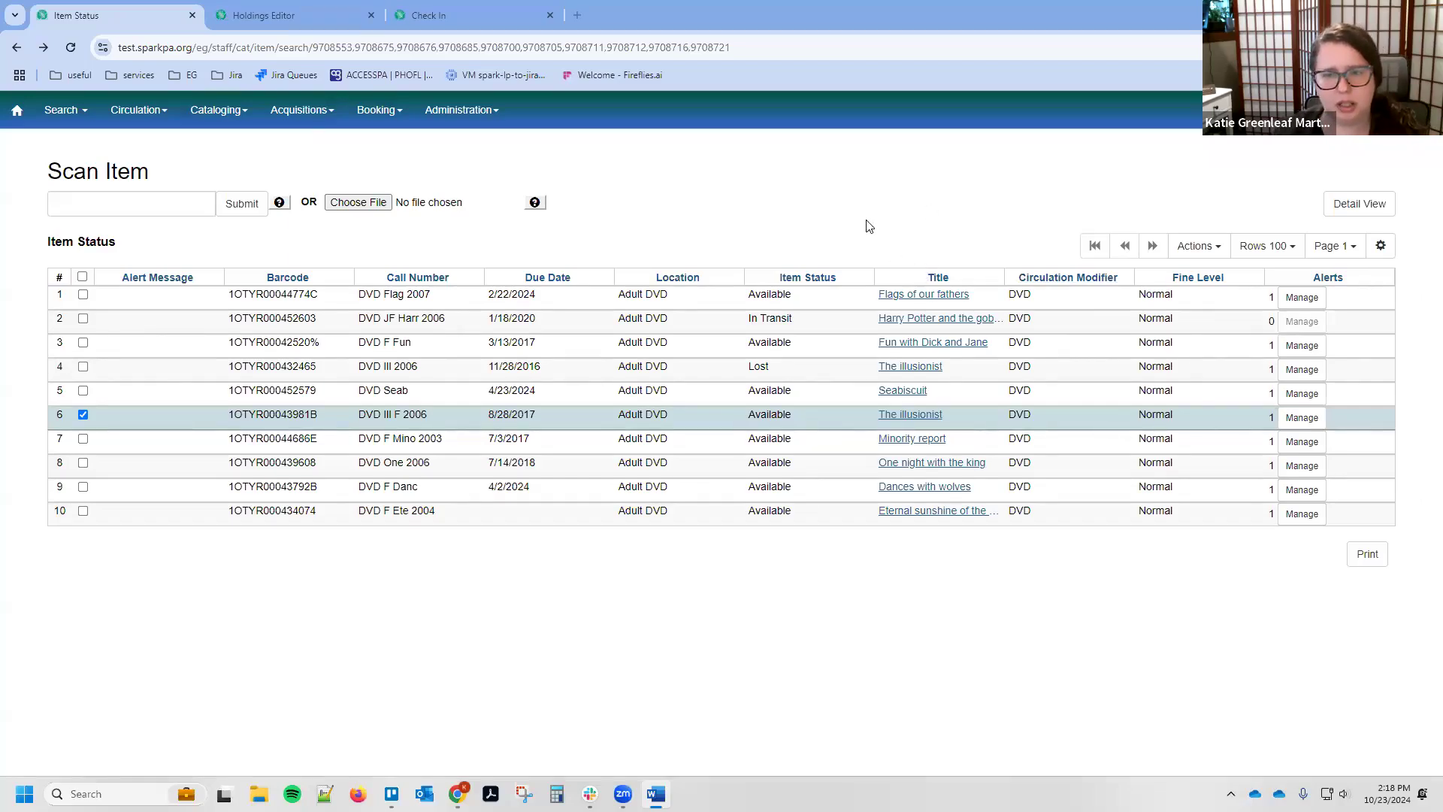
Step: Open the catalog record for Flags of our fathers from the Item Status list and show its Record Notes
click(911, 303)
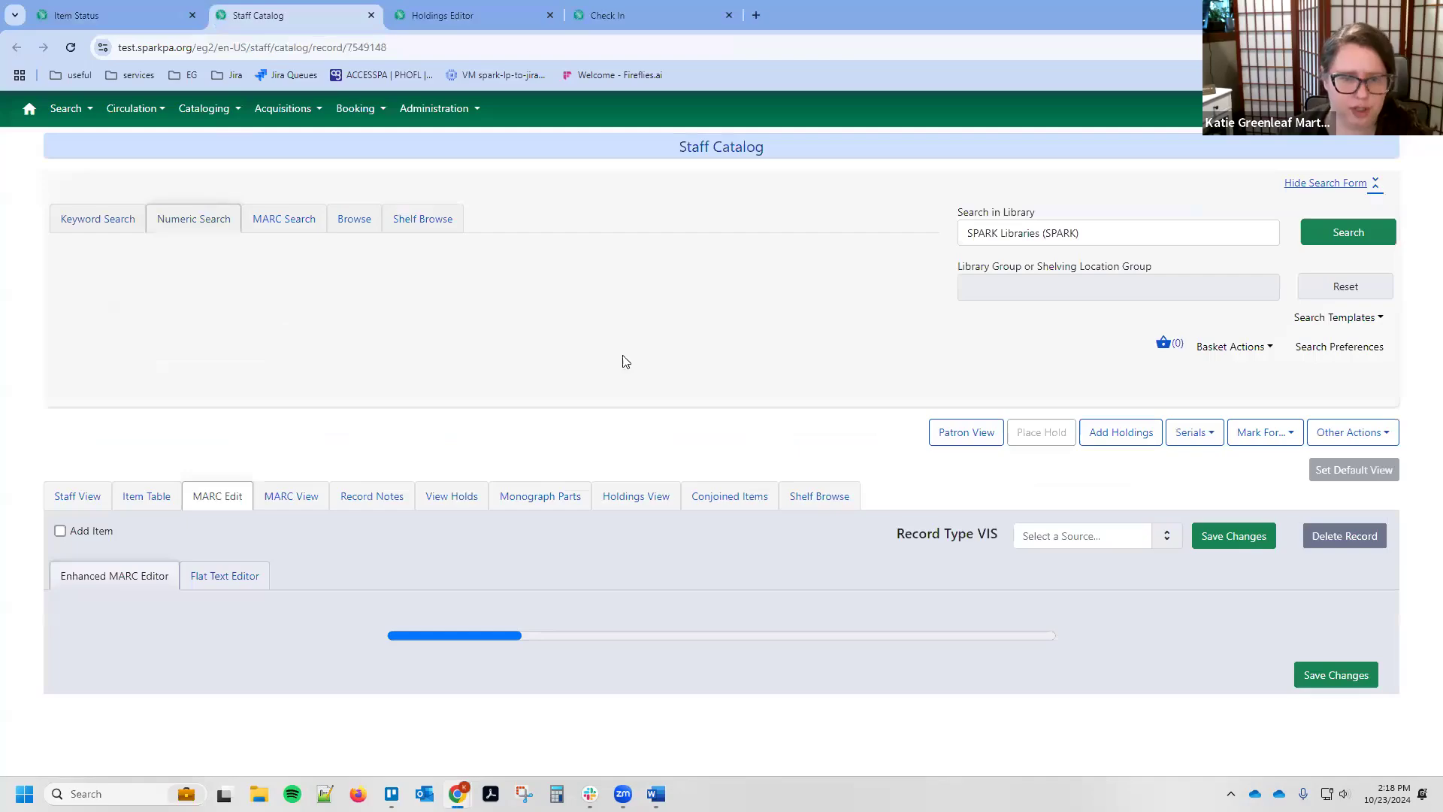
scroll(423, 401, down, 2)
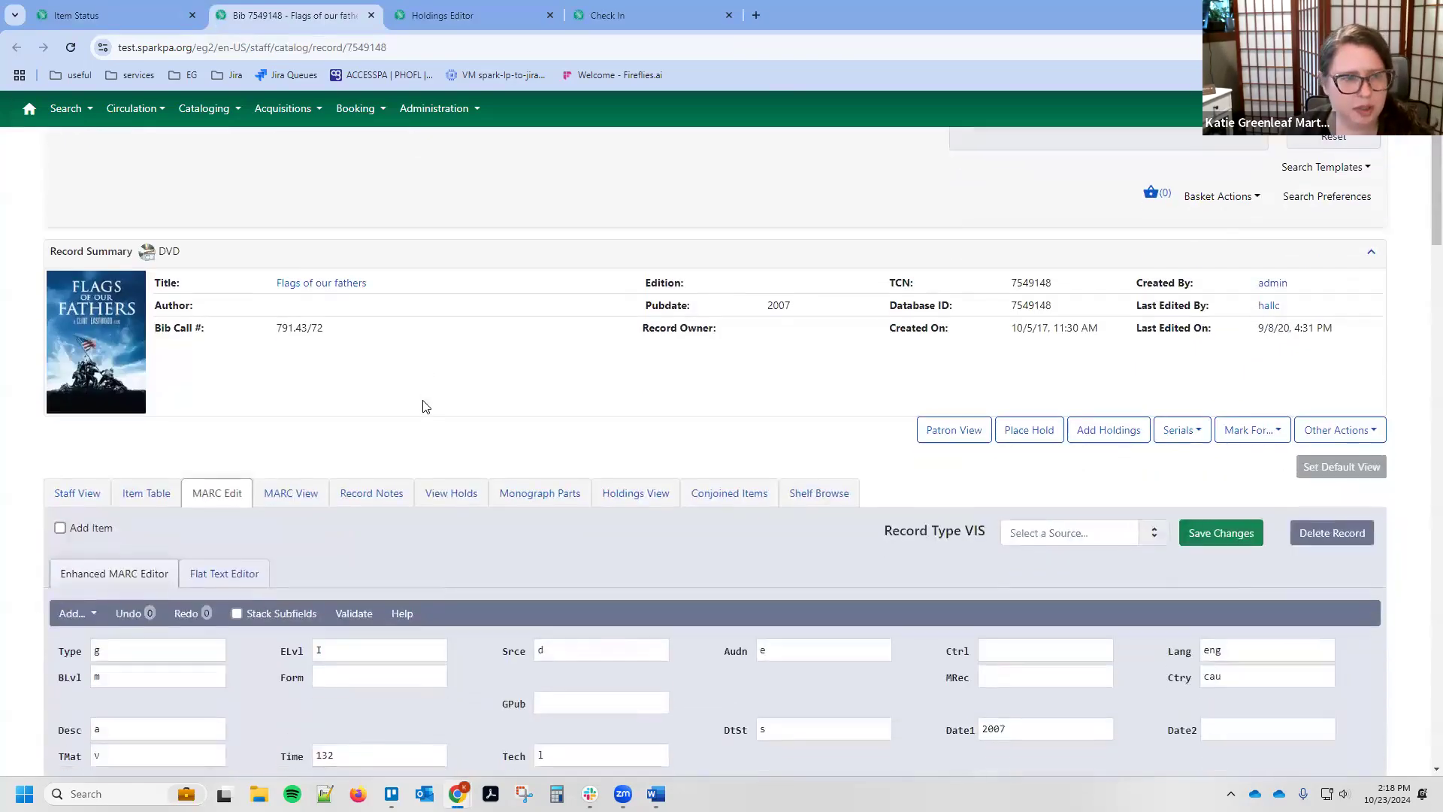
scroll(423, 406, down, 1)
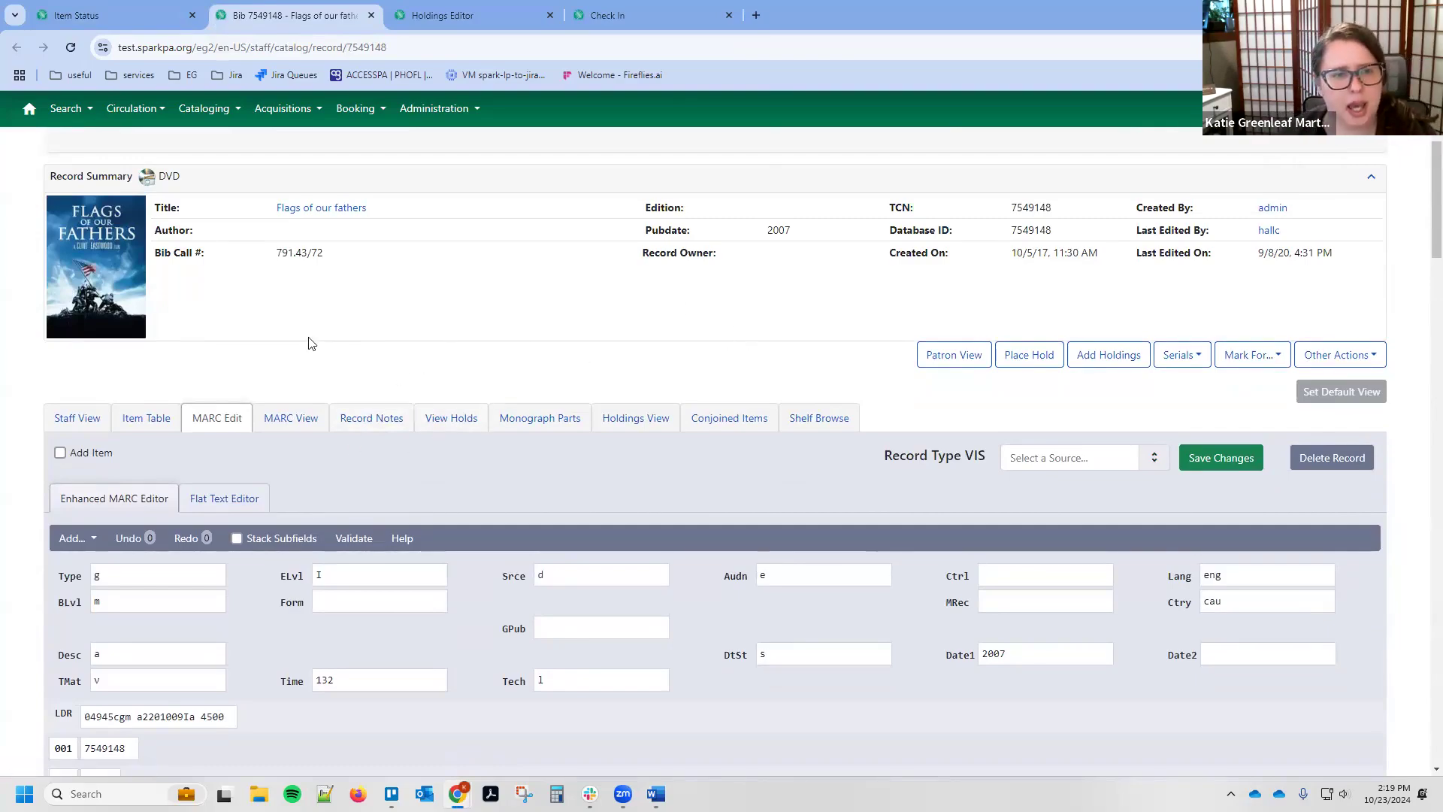
scroll(340, 395, up, 3)
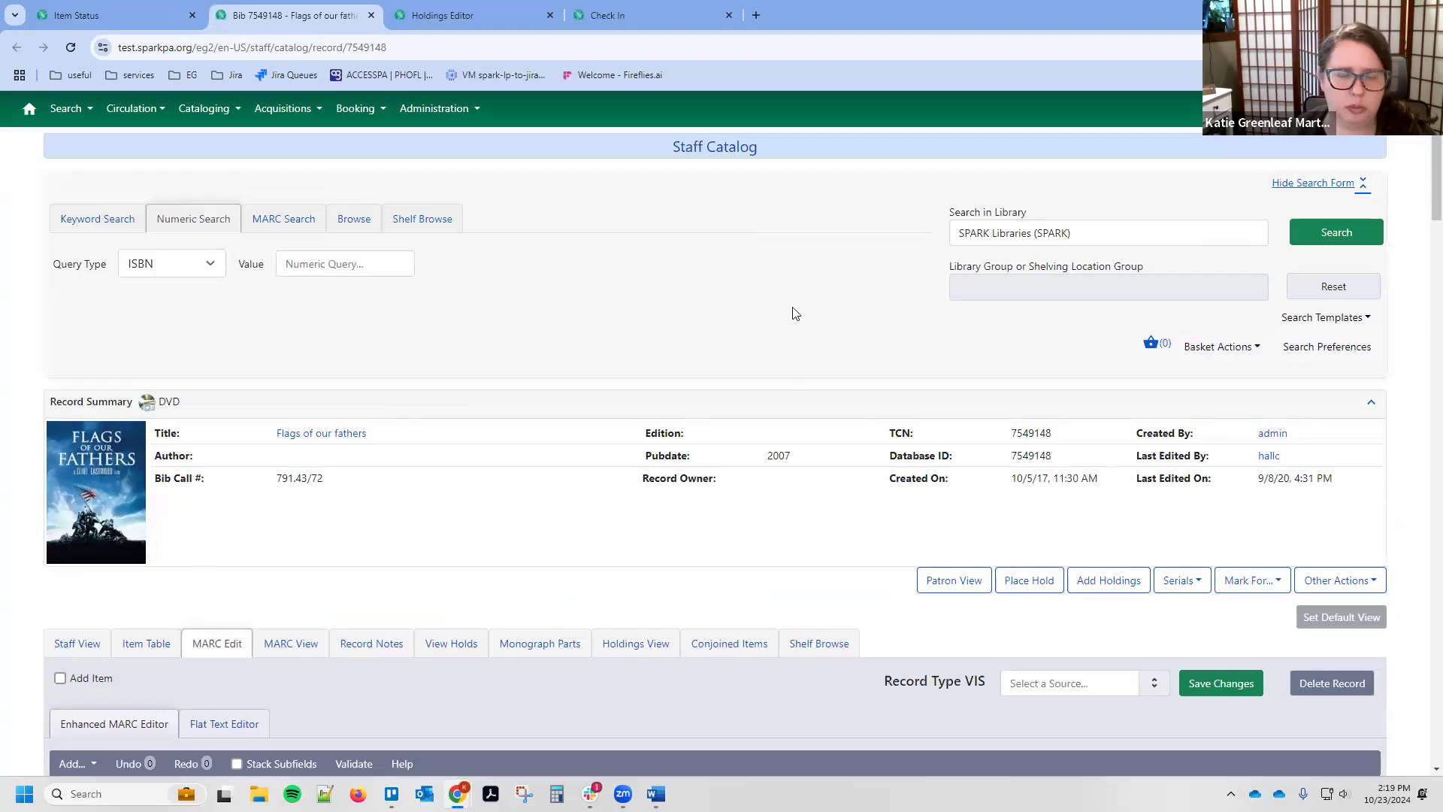
scroll(586, 483, down, 1)
scroll(398, 444, down, 1)
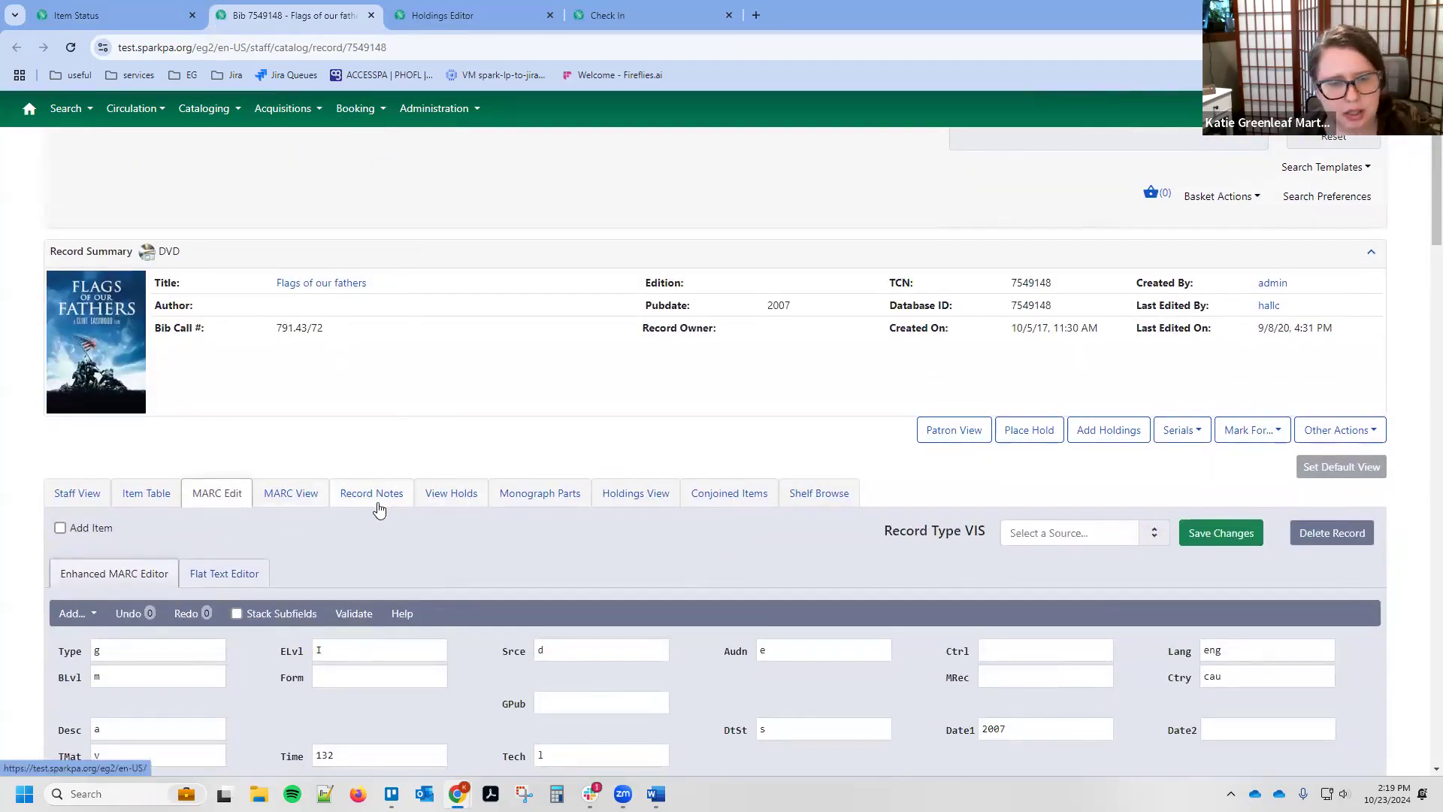
click(379, 507)
scroll(379, 498, down, 2)
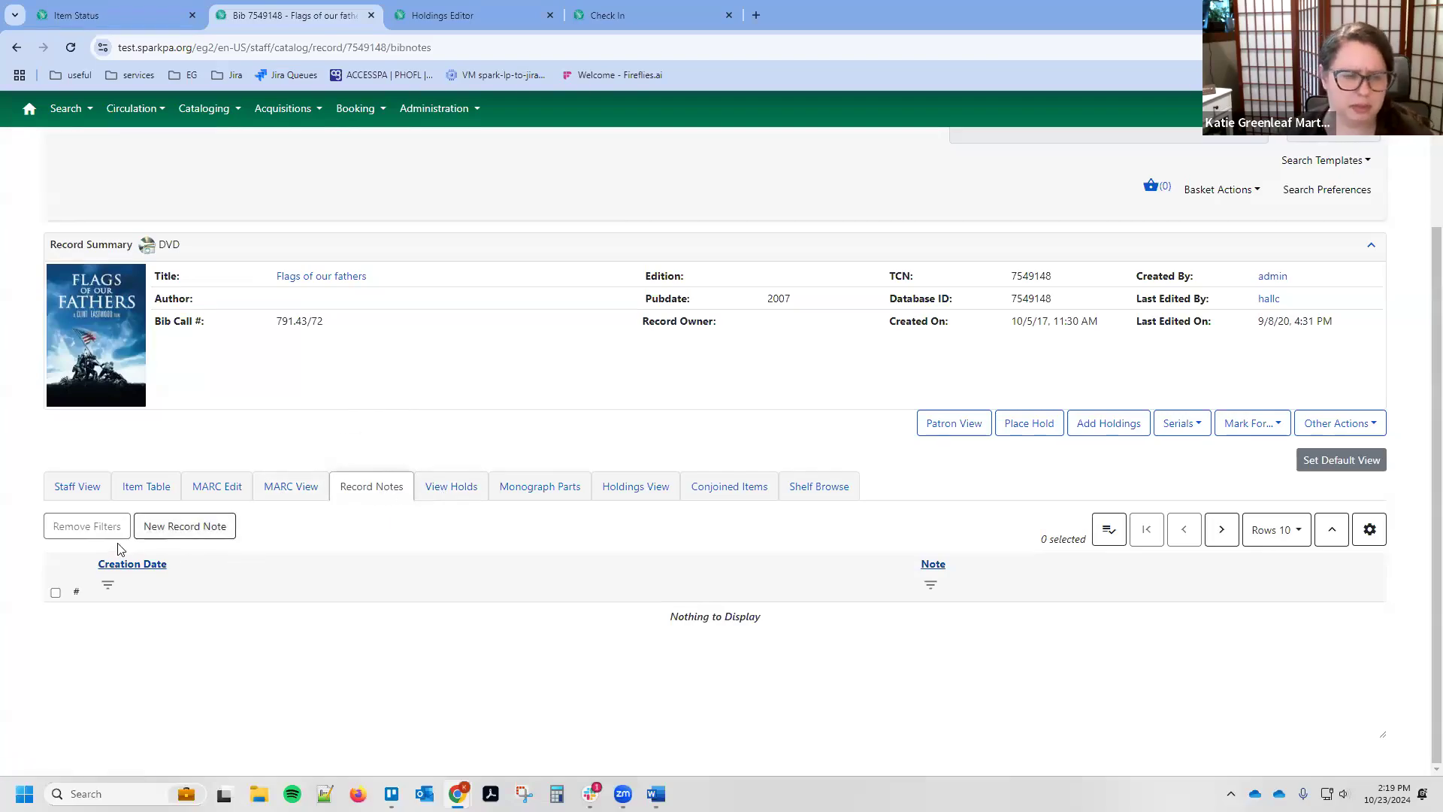
Step: Add a new record note reading "hello world!" to the Flags of our fathers record and save it
click(186, 530)
click(823, 398)
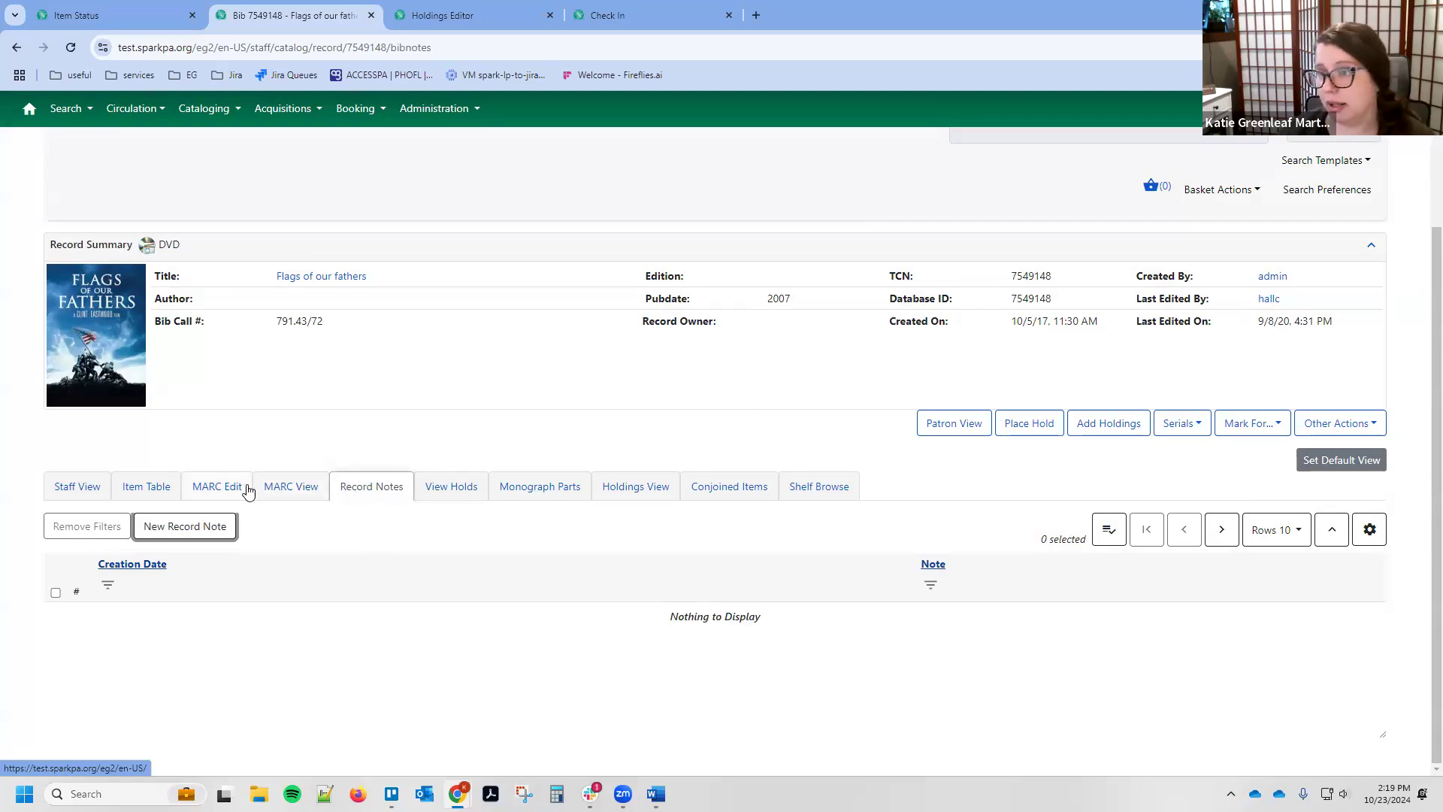
click(182, 530)
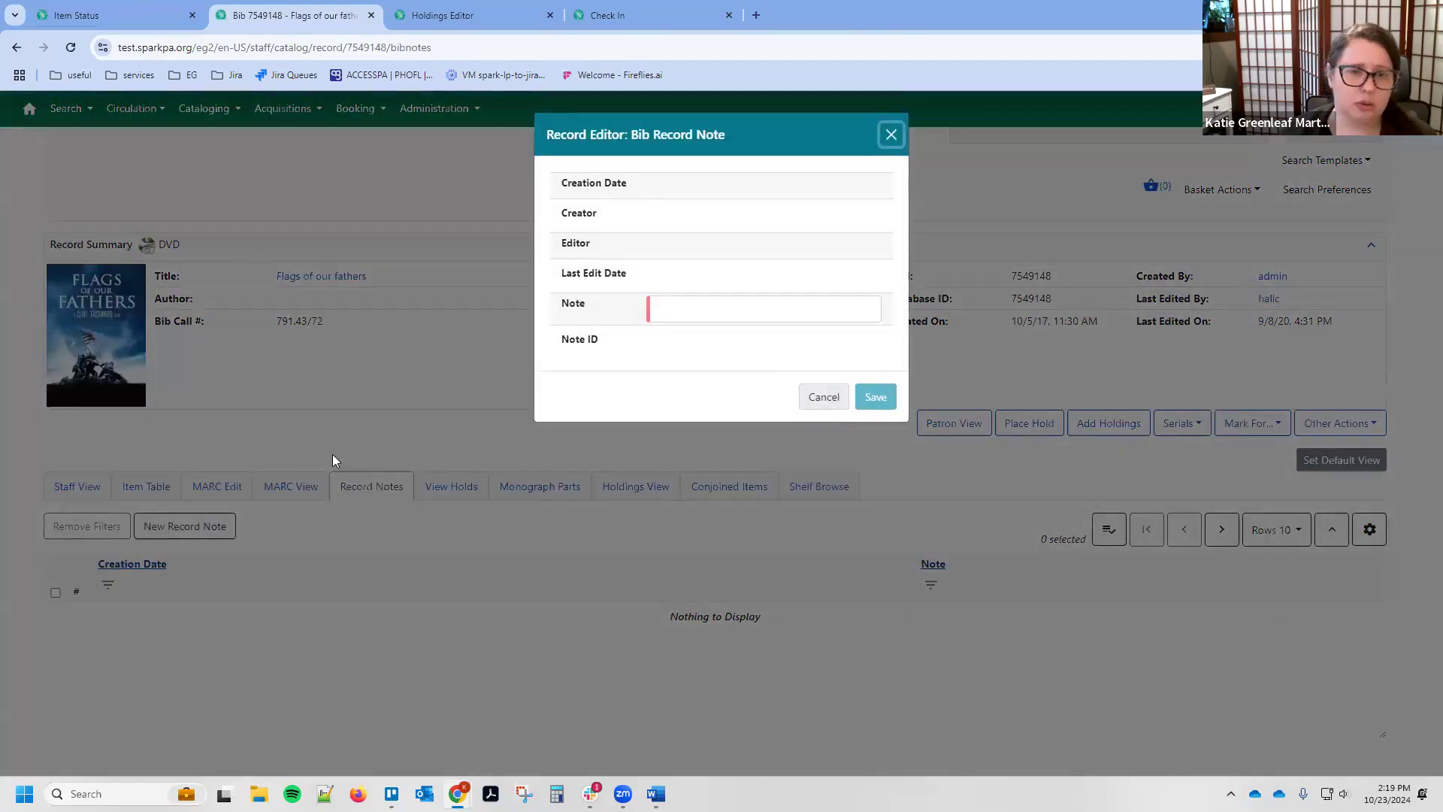
click(701, 310)
text(hello world!)
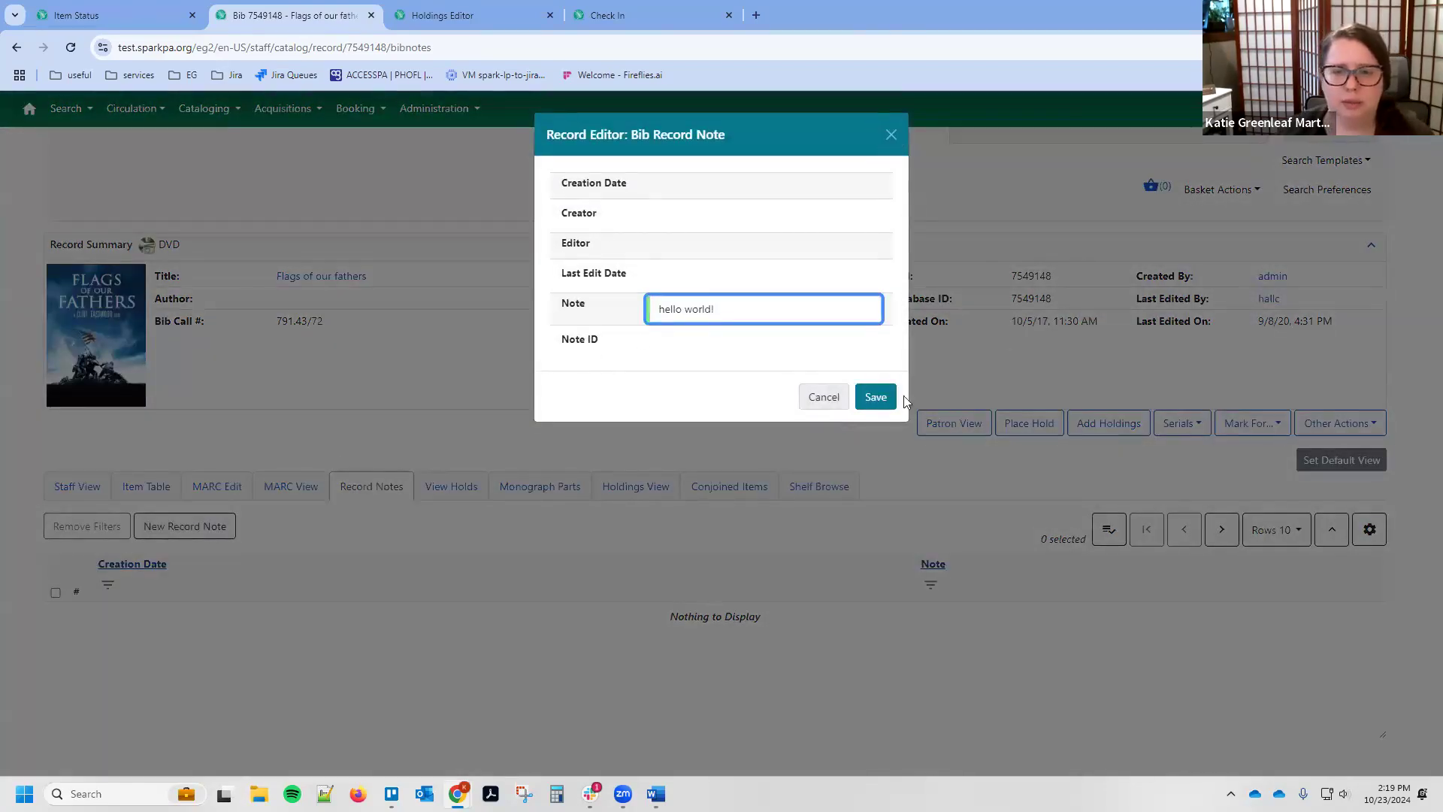
click(872, 396)
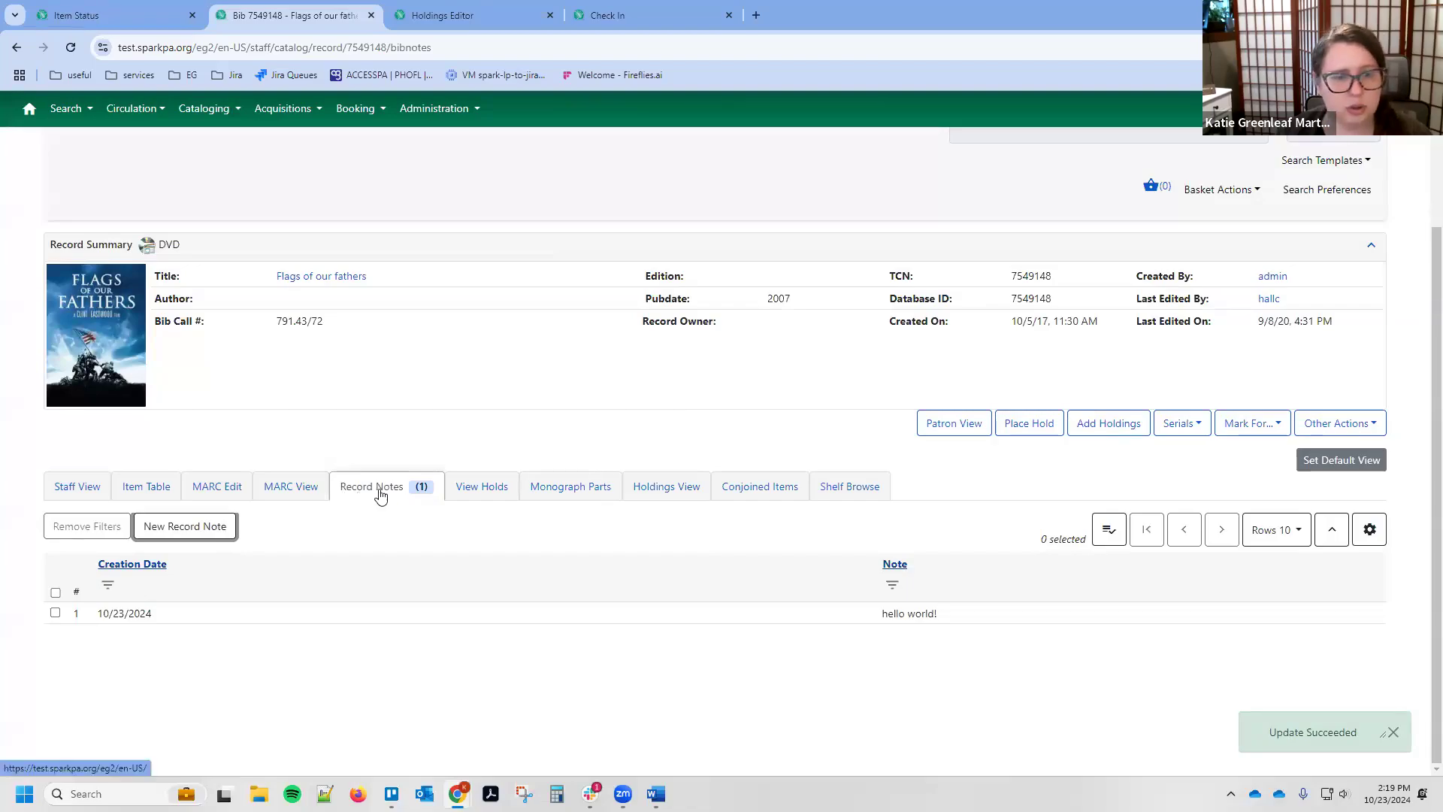
Step: Check the Flags of our fathers record's Staff View and Record Notes for the note indicator, finishing in Staff View
click(86, 494)
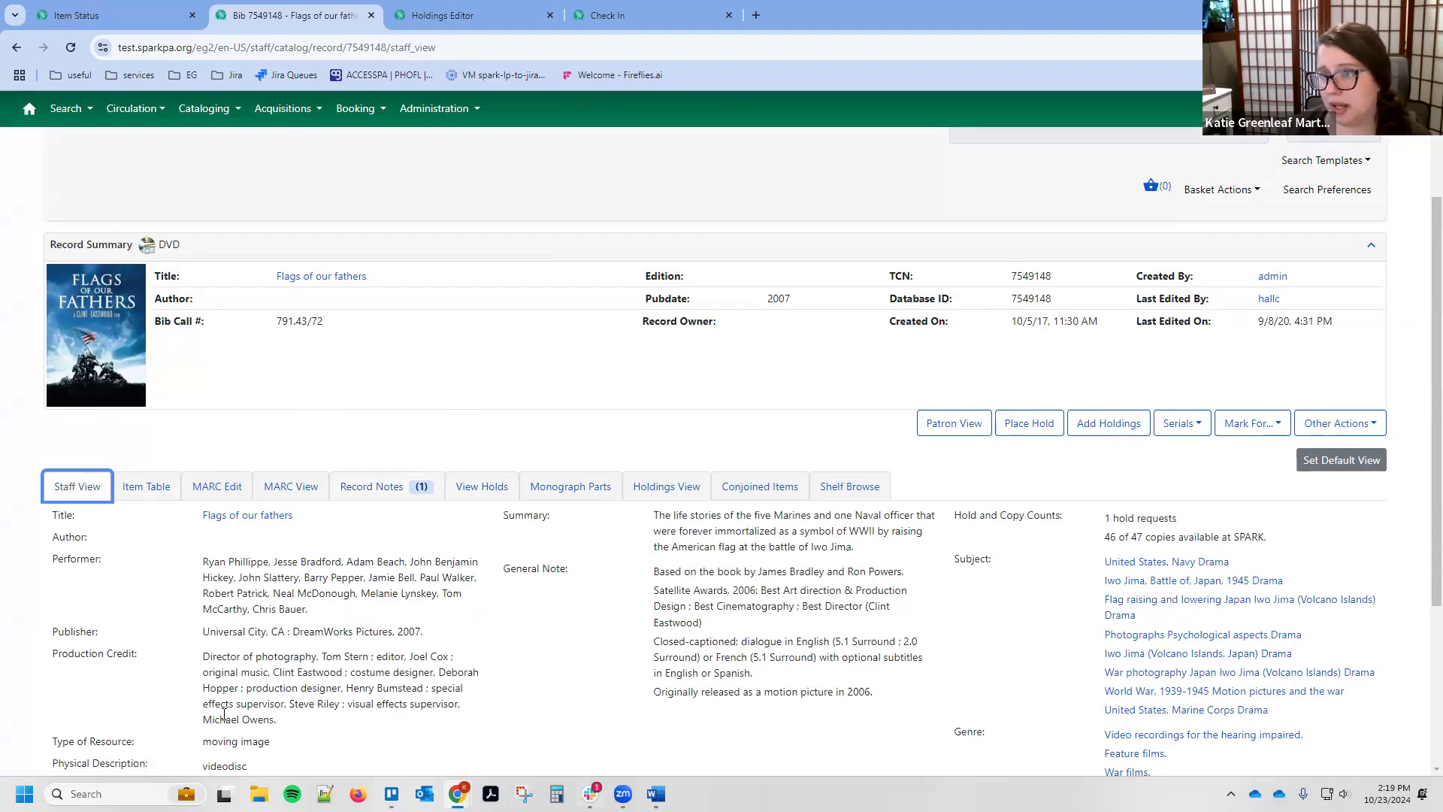
click(384, 497)
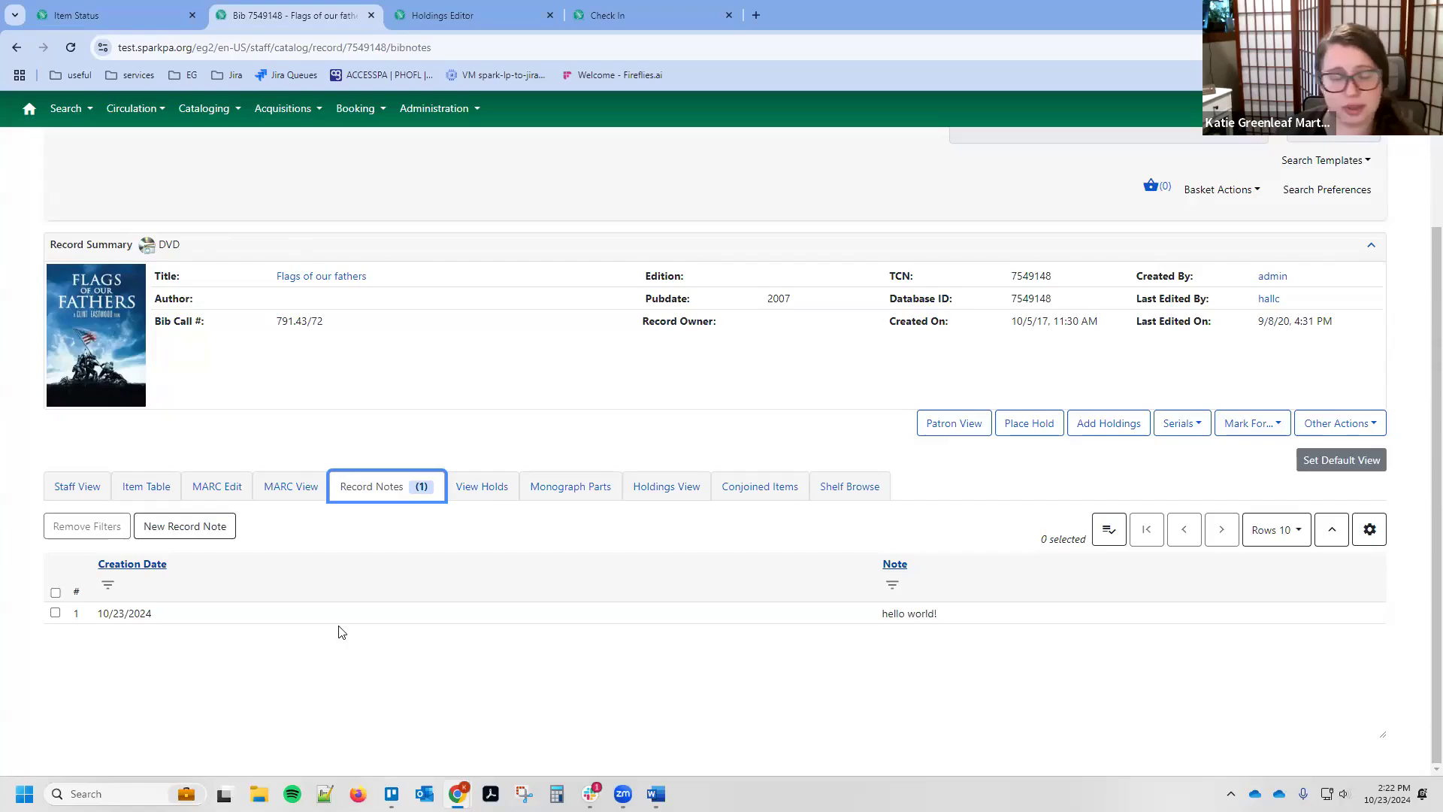
click(77, 487)
scroll(782, 696, down, 3)
scroll(782, 699, up, 5)
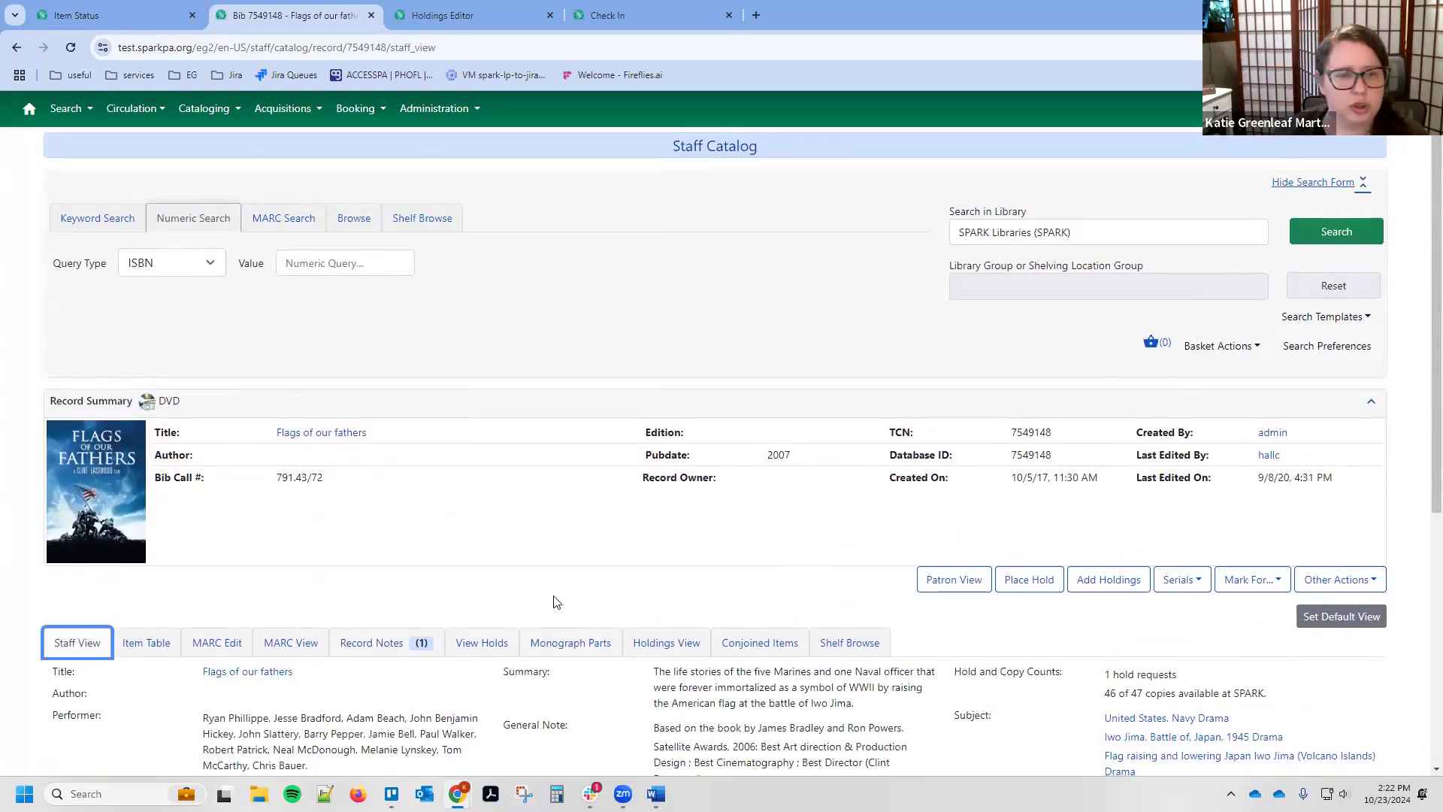
scroll(554, 599, down, 3)
scroll(551, 596, up, 2)
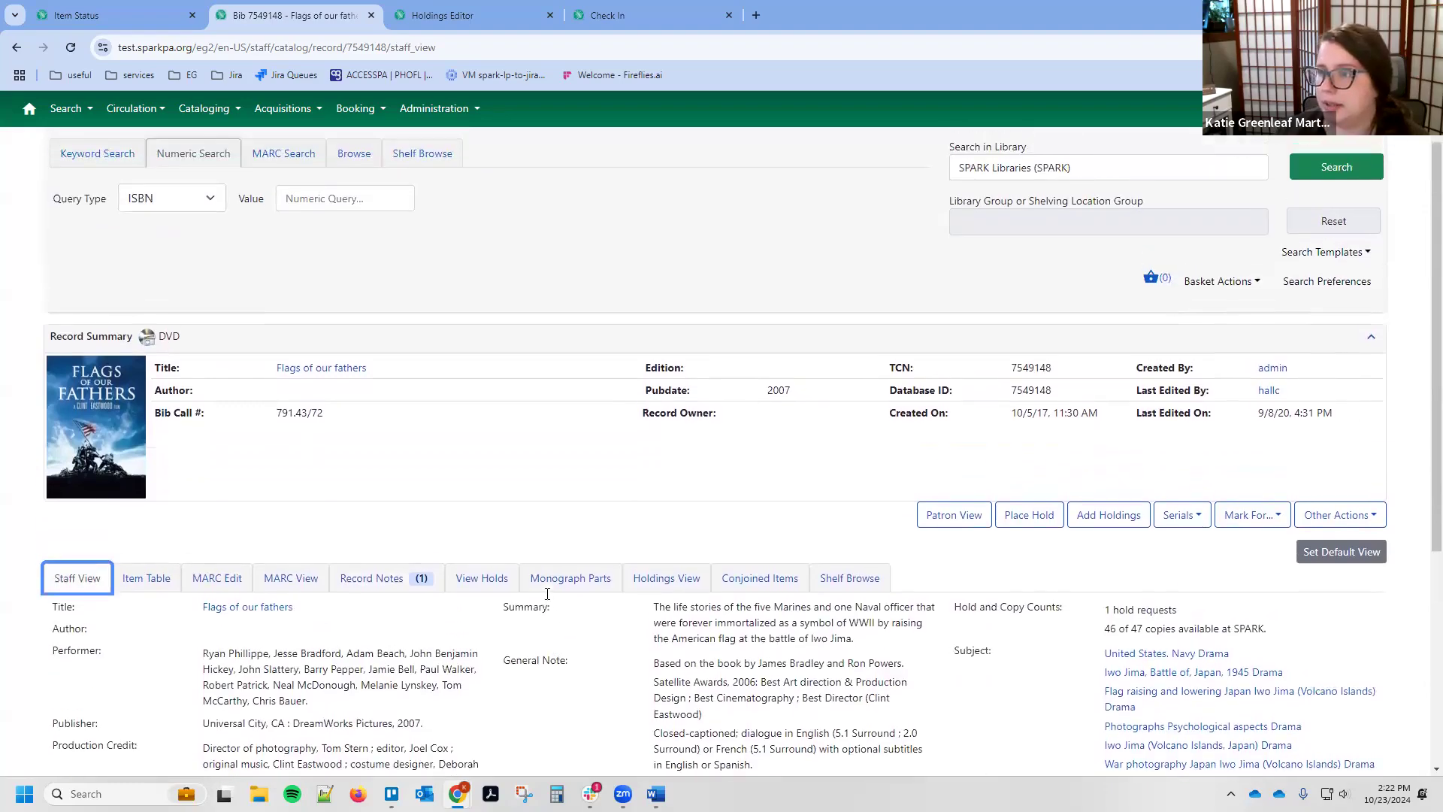
scroll(549, 597, up, 1)
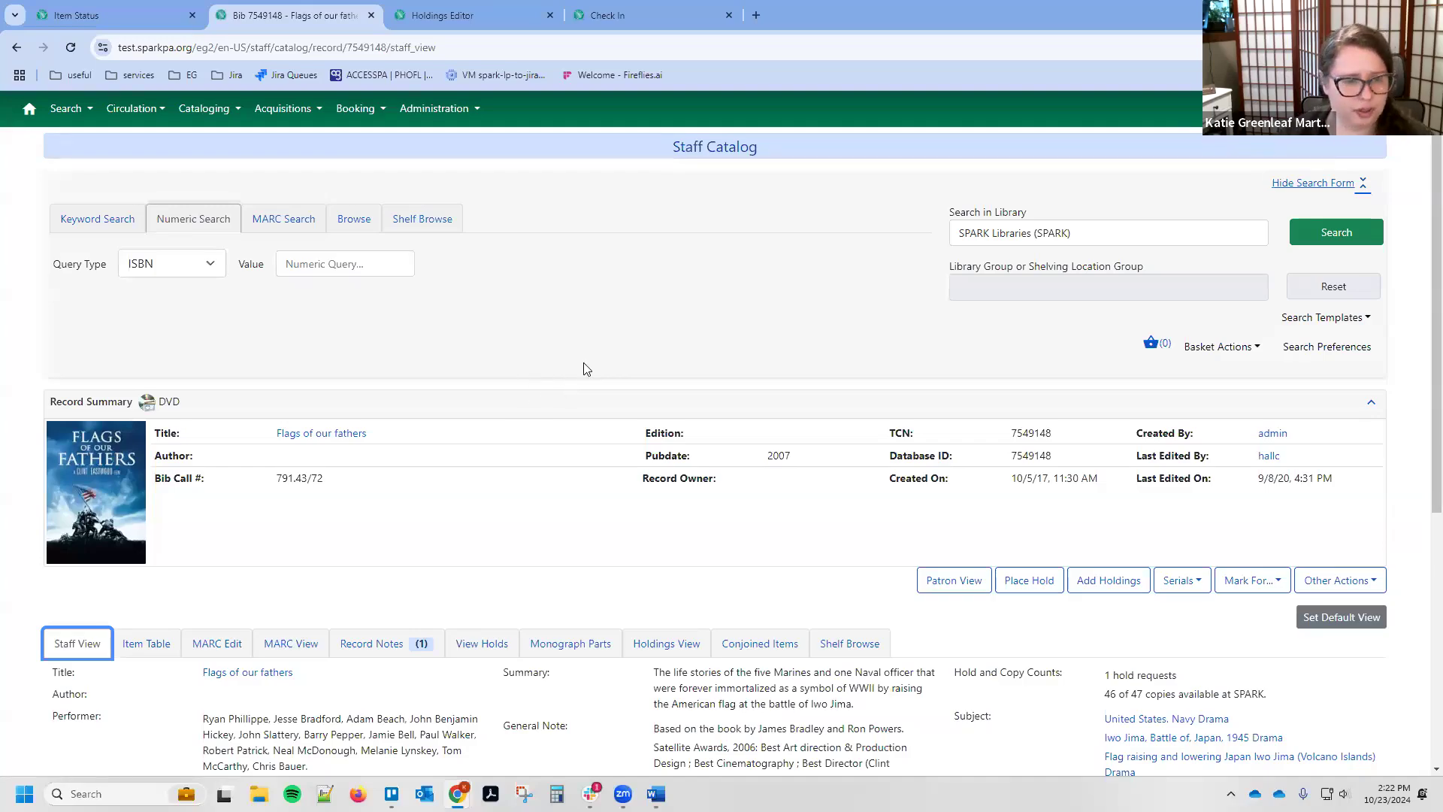
scroll(434, 421, down, 3)
scroll(304, 572, down, 1)
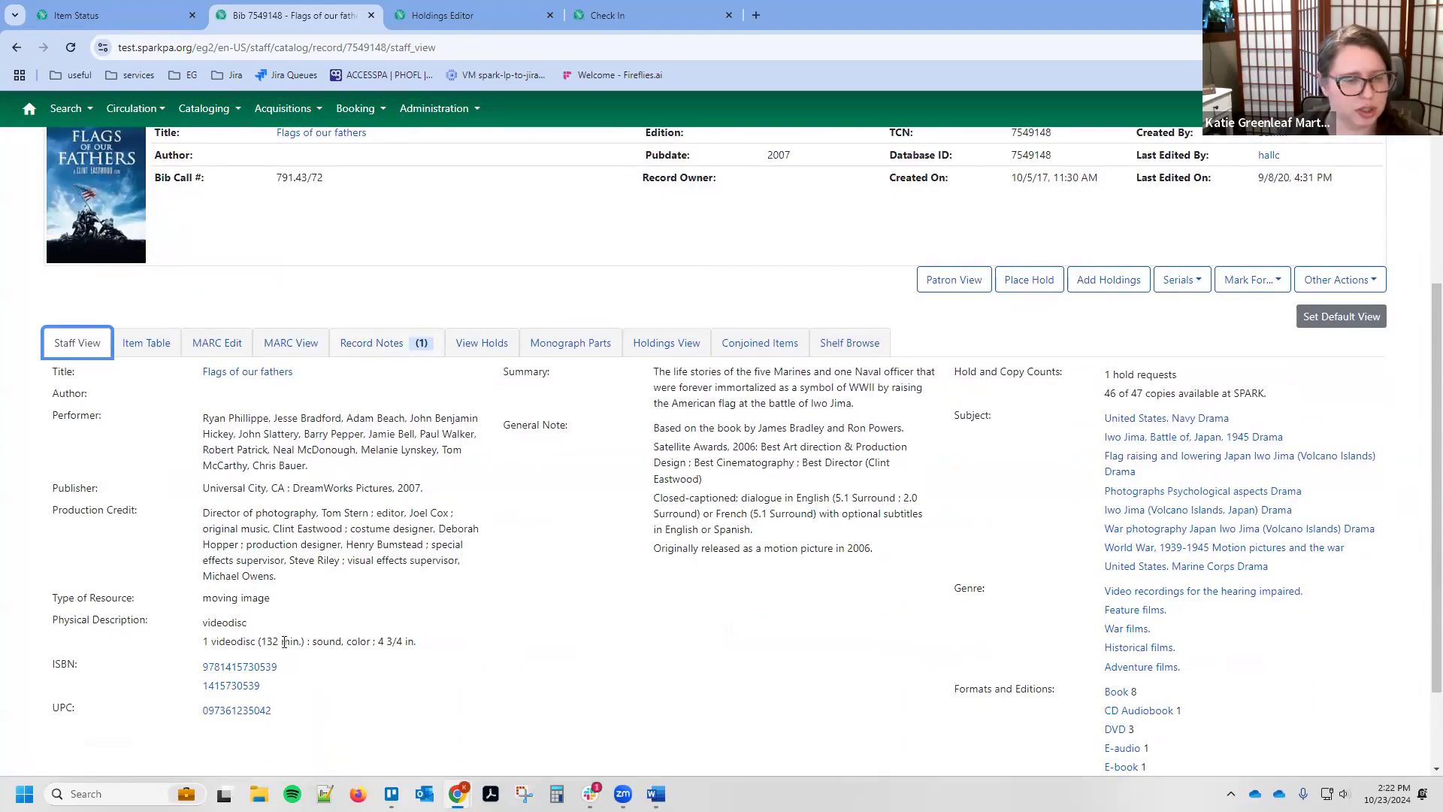
drag(279, 667, 188, 667)
key(ctrl+c)
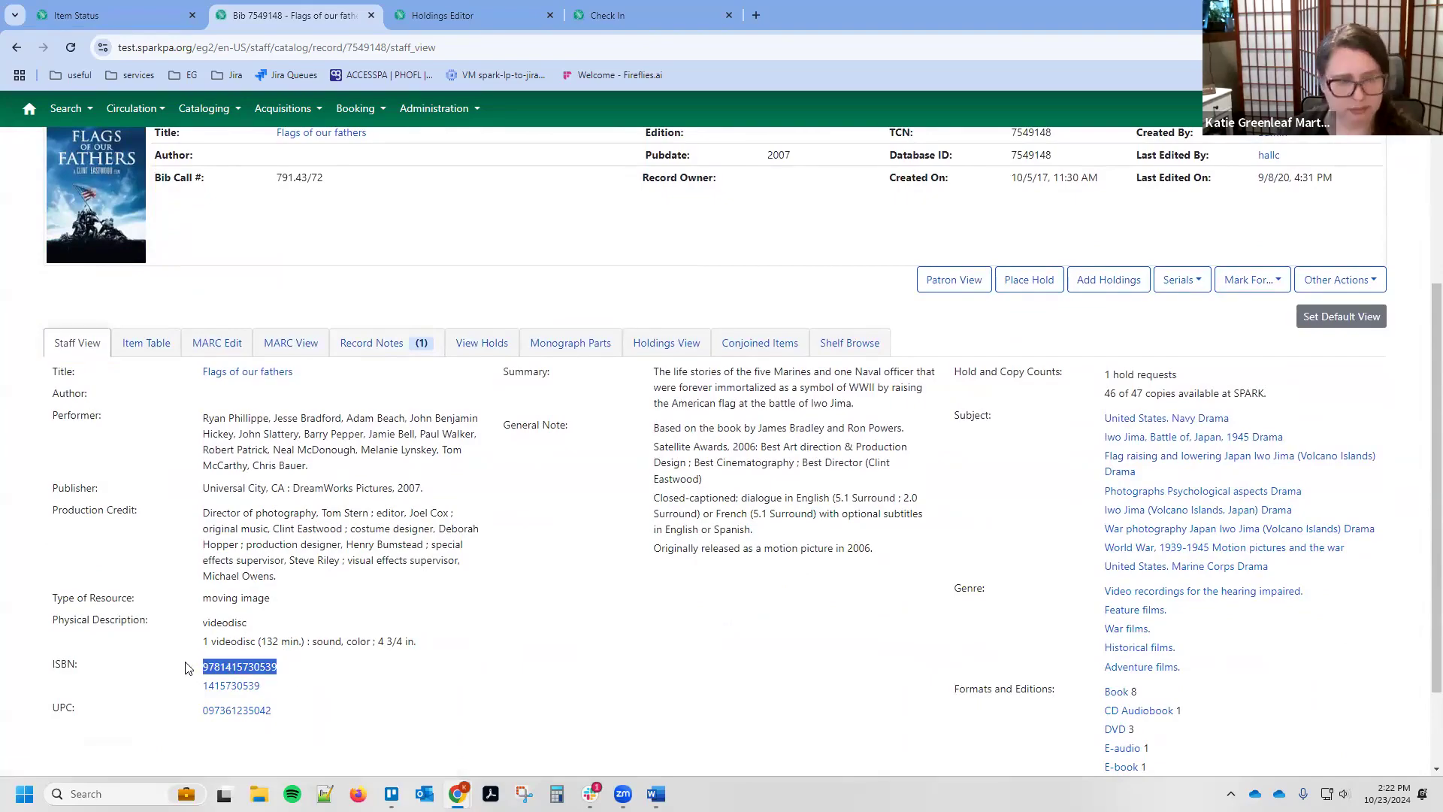
click(202, 109)
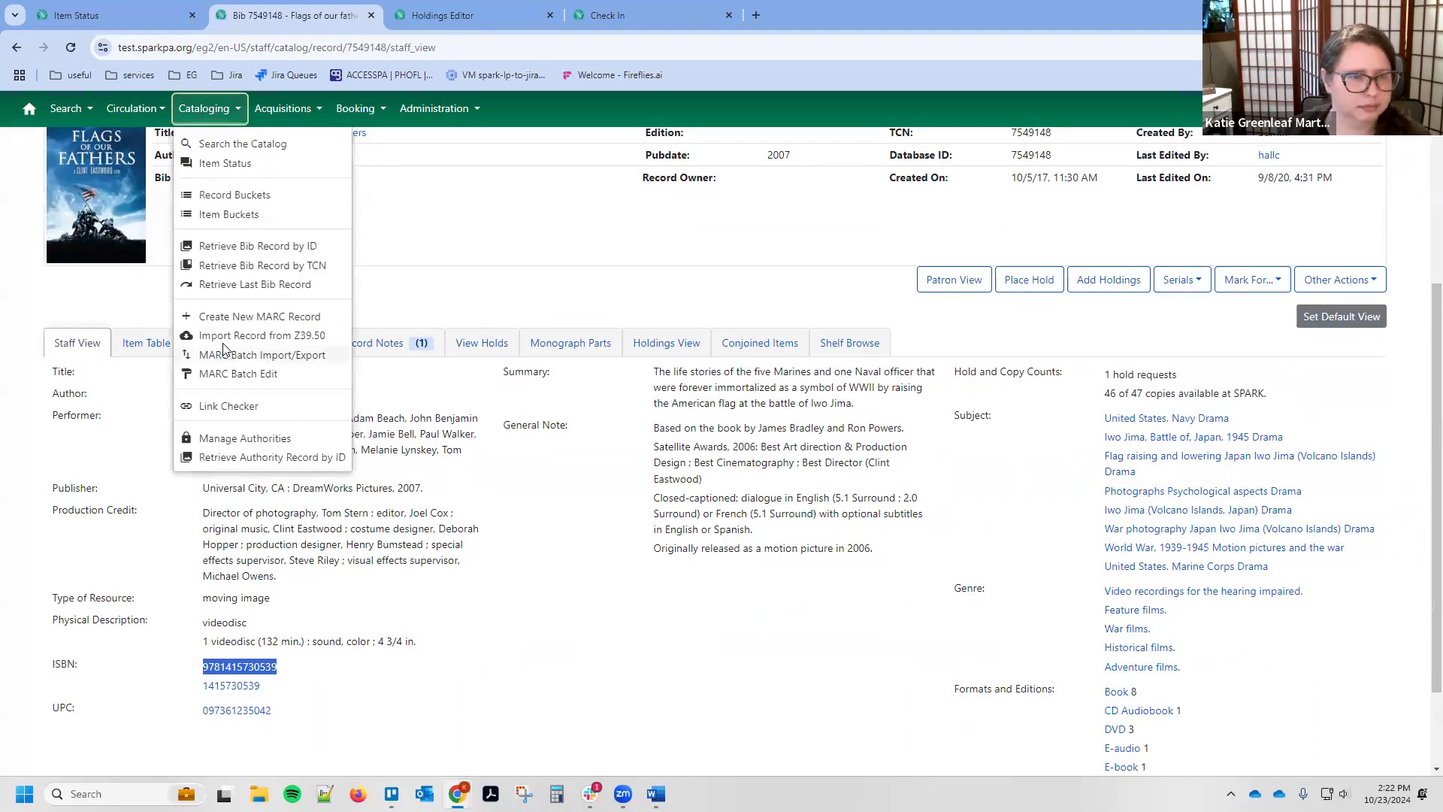
click(223, 338)
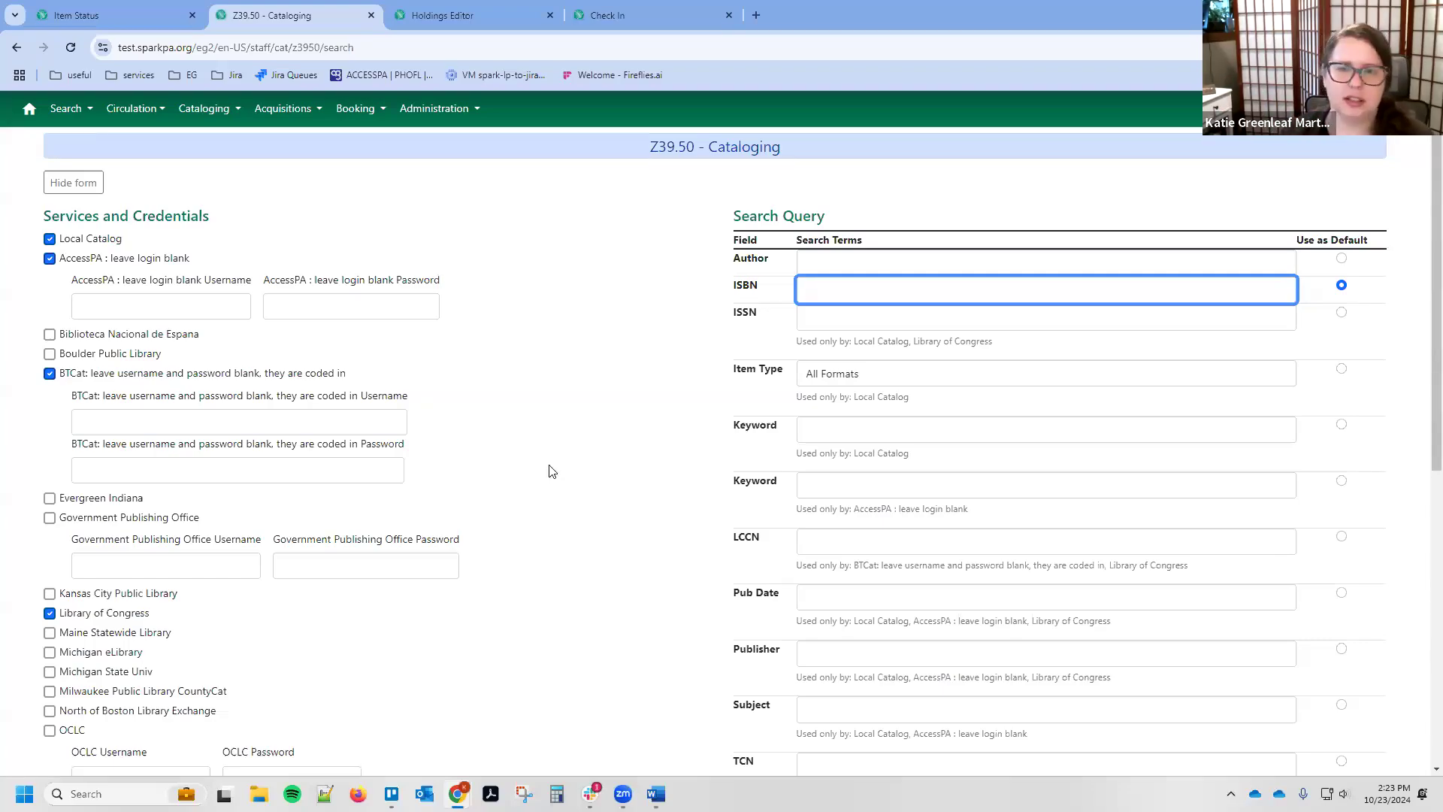
Step: Examine the Z39.50 page's services and credentials, search query fields, default options and results grid
scroll(551, 459, down, 1)
scroll(551, 459, down, 3)
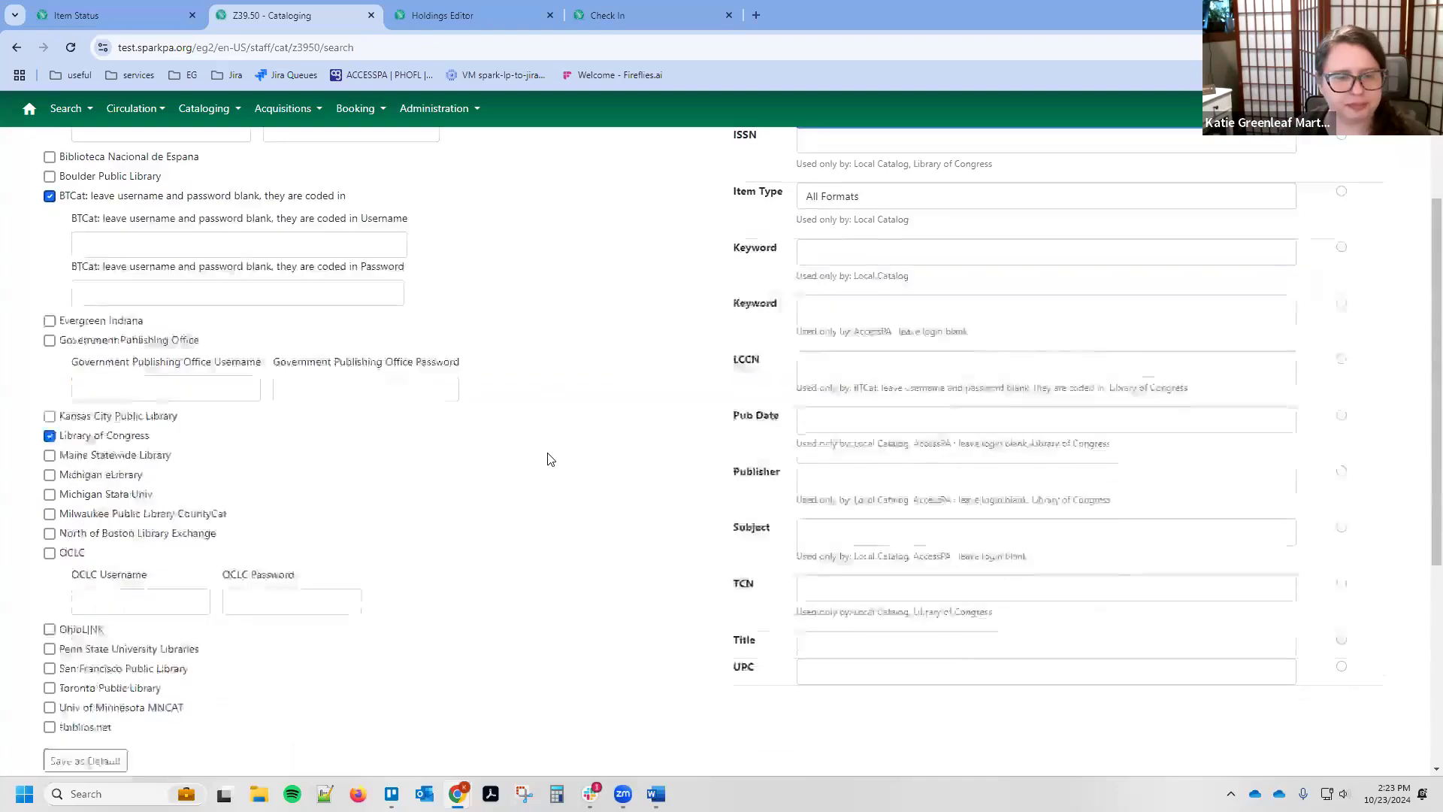
scroll(631, 454, down, 1)
scroll(630, 451, up, 5)
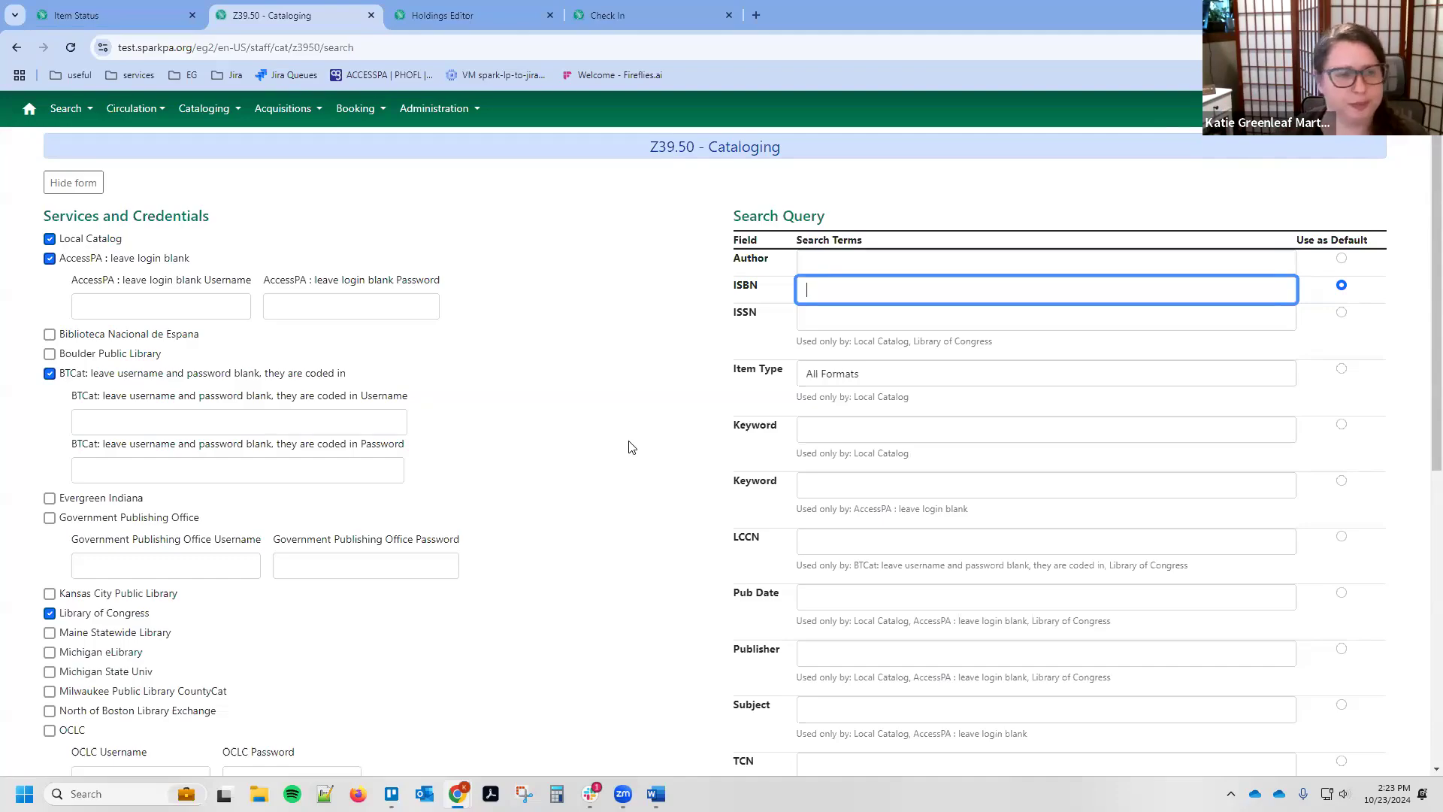
scroll(440, 489, down, 1)
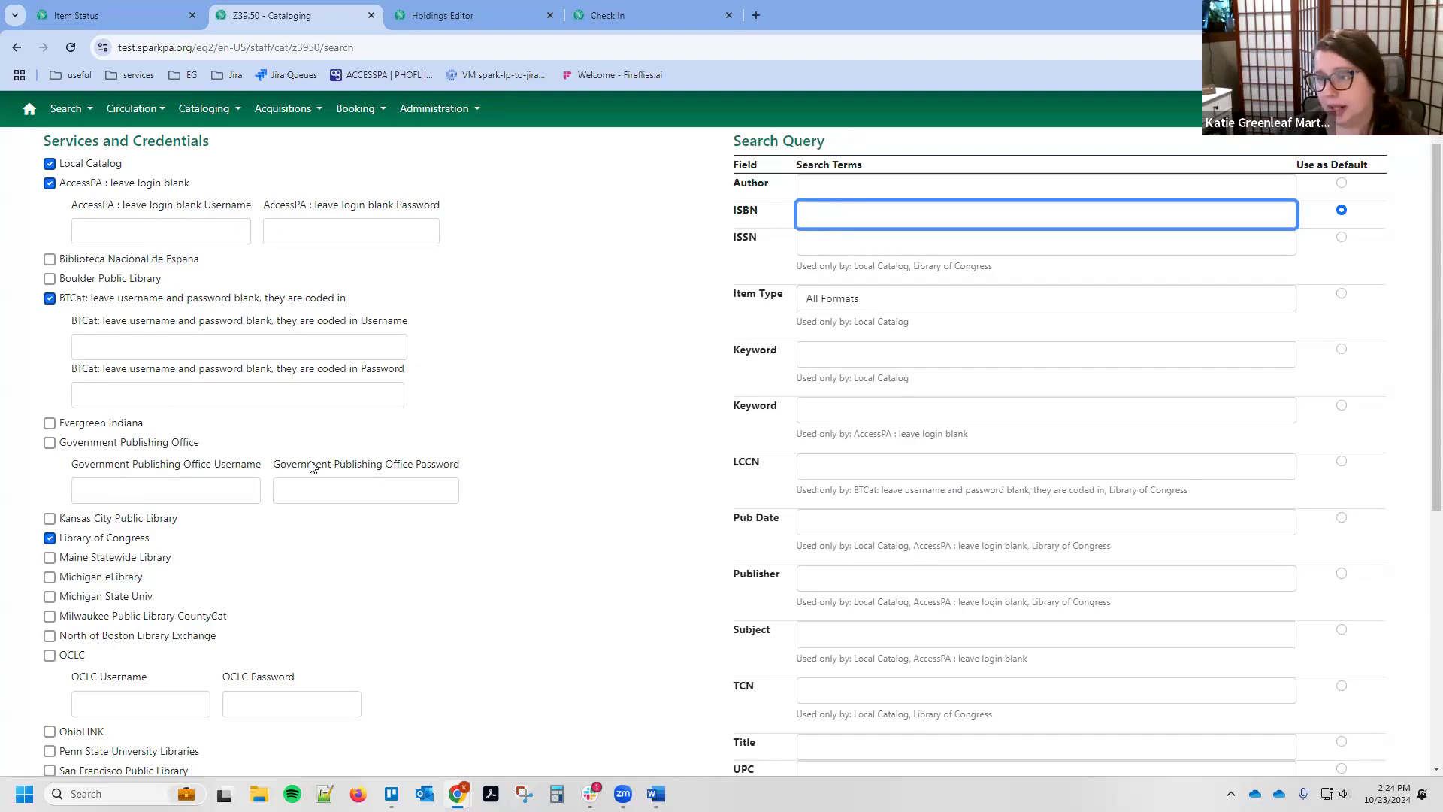
scroll(314, 426, down, 1)
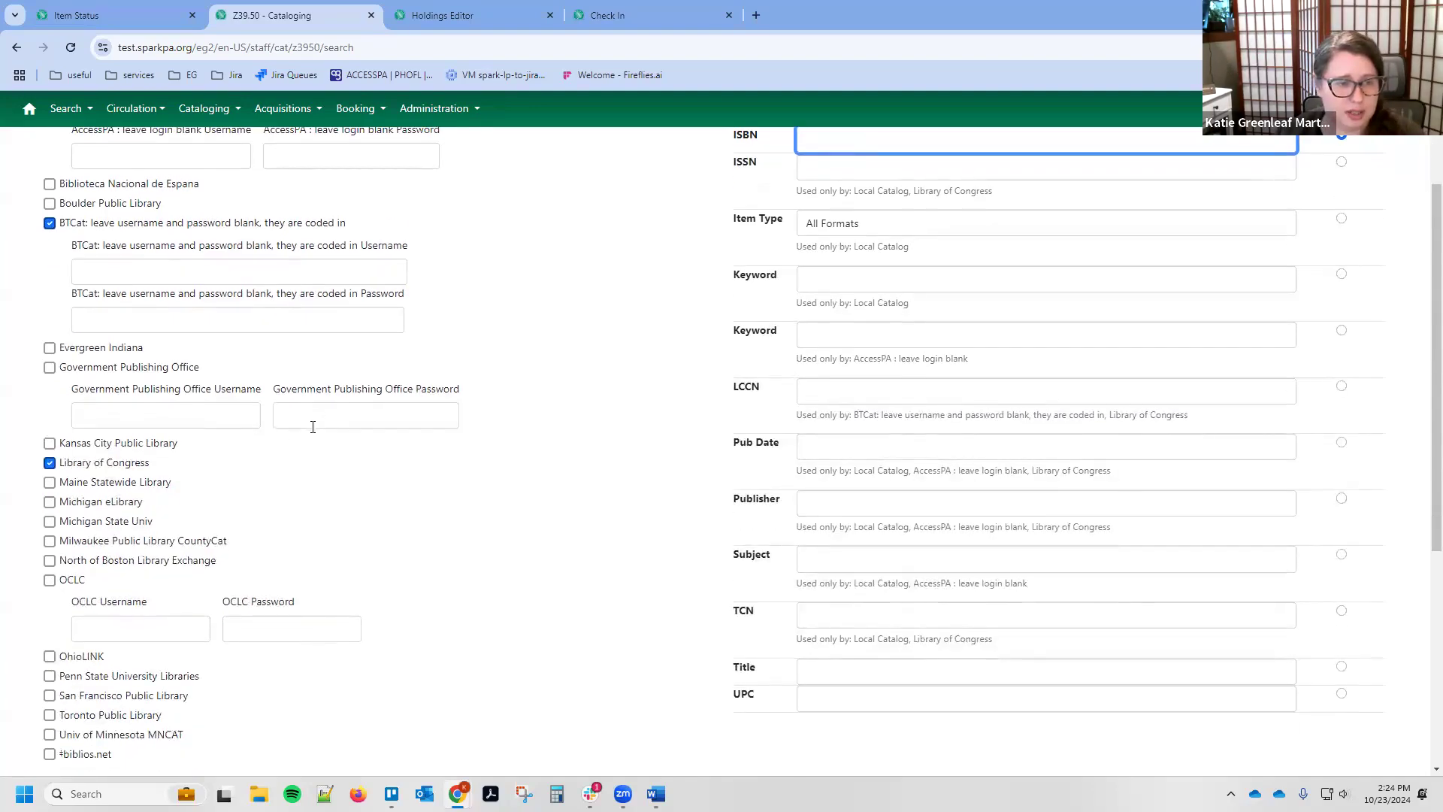
scroll(342, 519, up, 2)
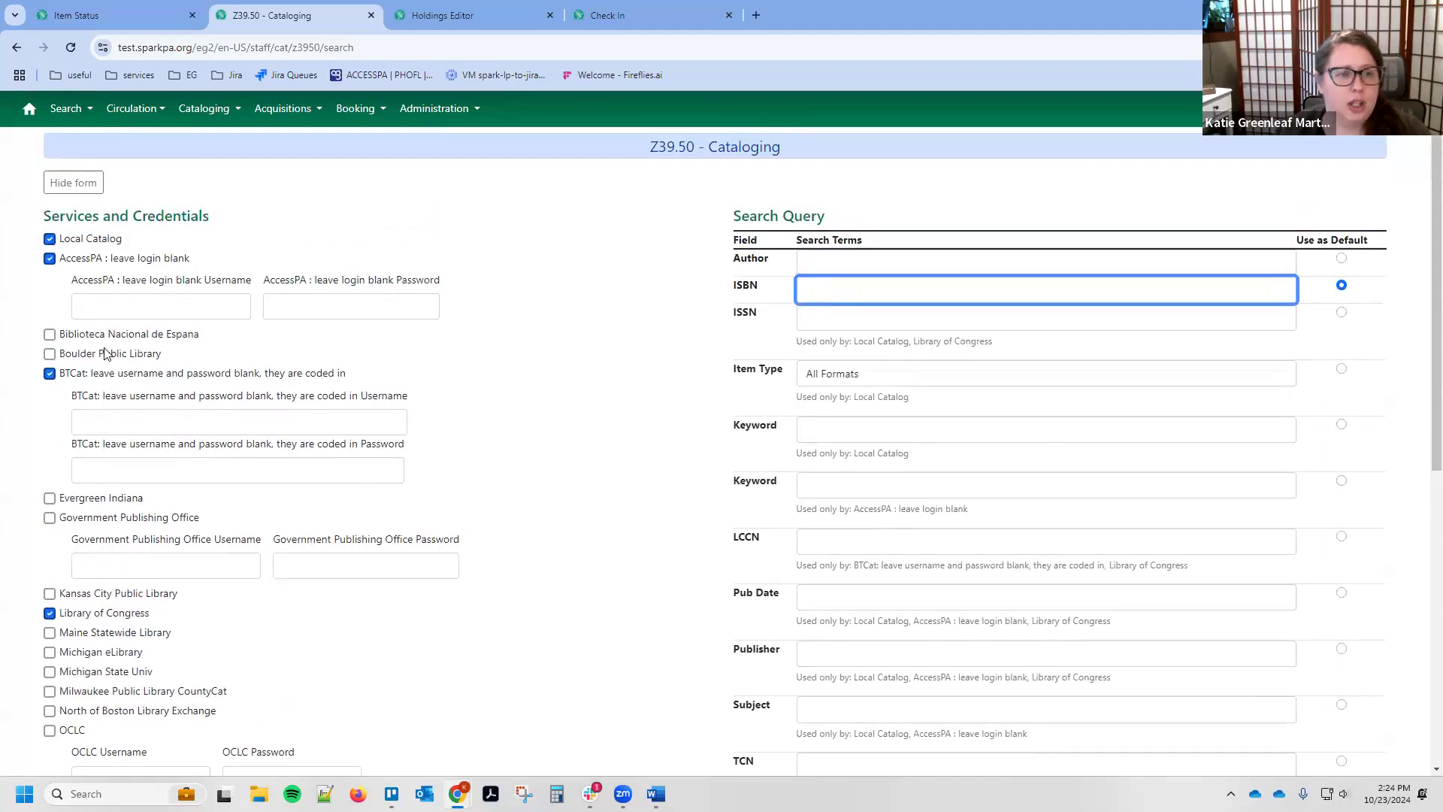
scroll(105, 353, down, 1)
scroll(105, 348, down, 1)
scroll(836, 416, up, 1)
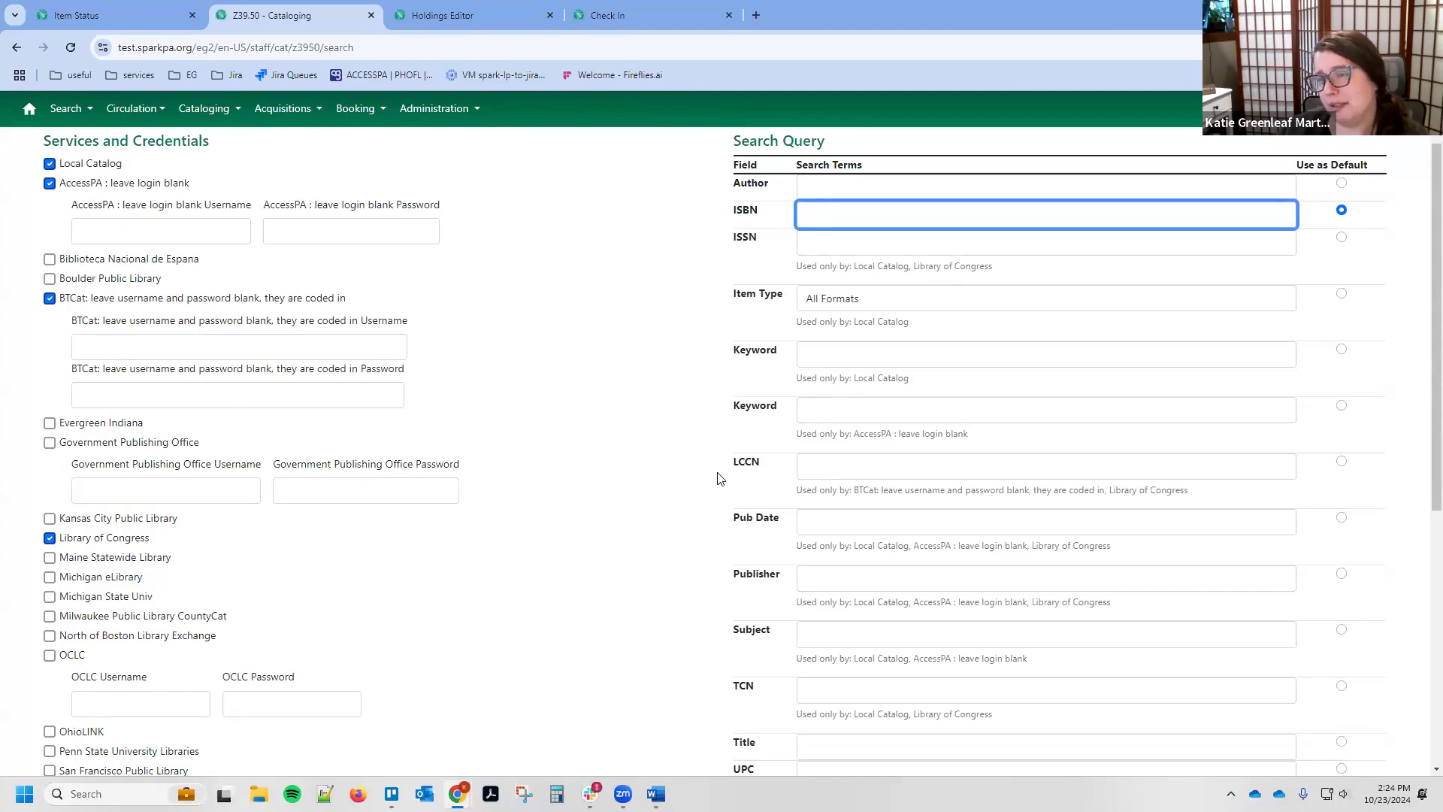
scroll(348, 578, up, 1)
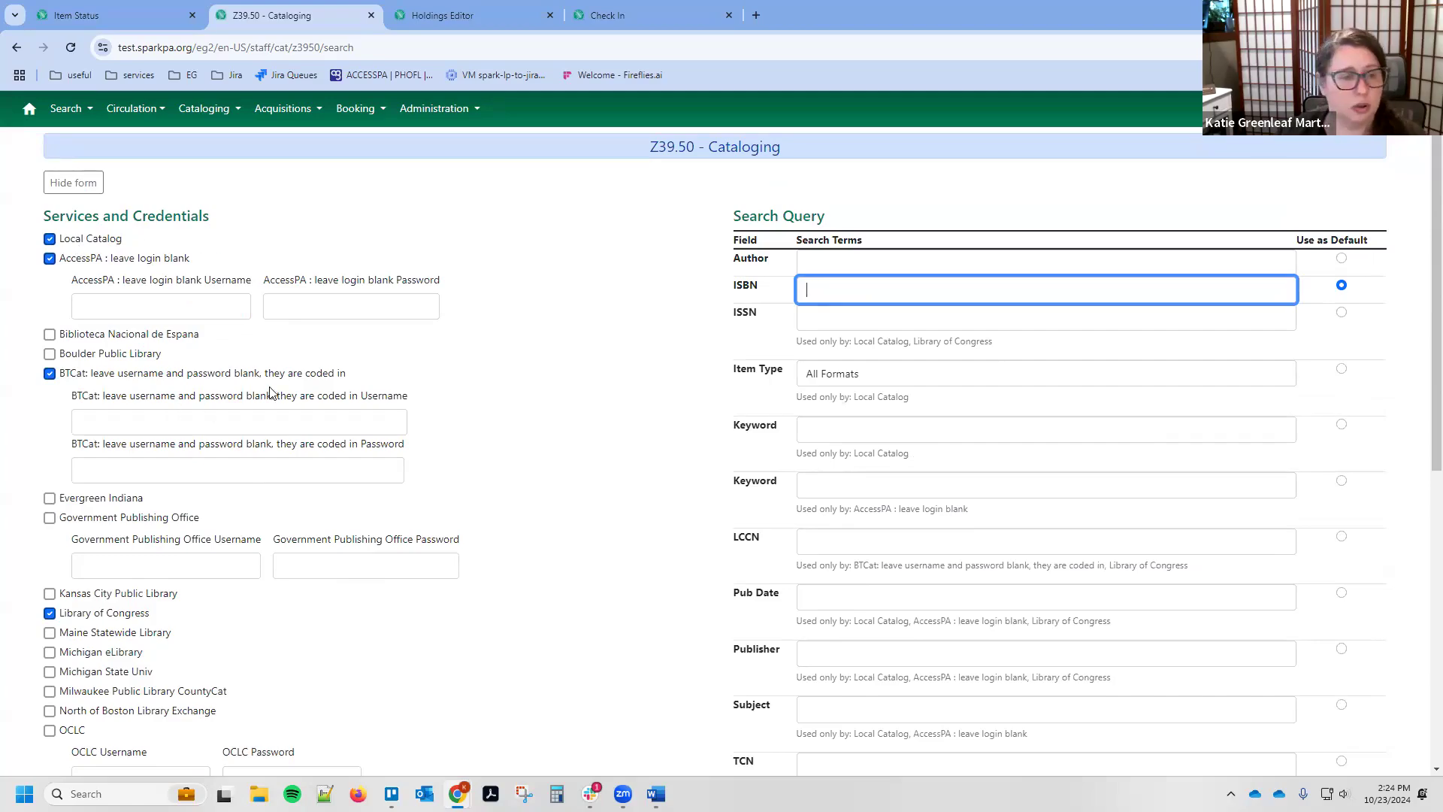
scroll(531, 406, down, 4)
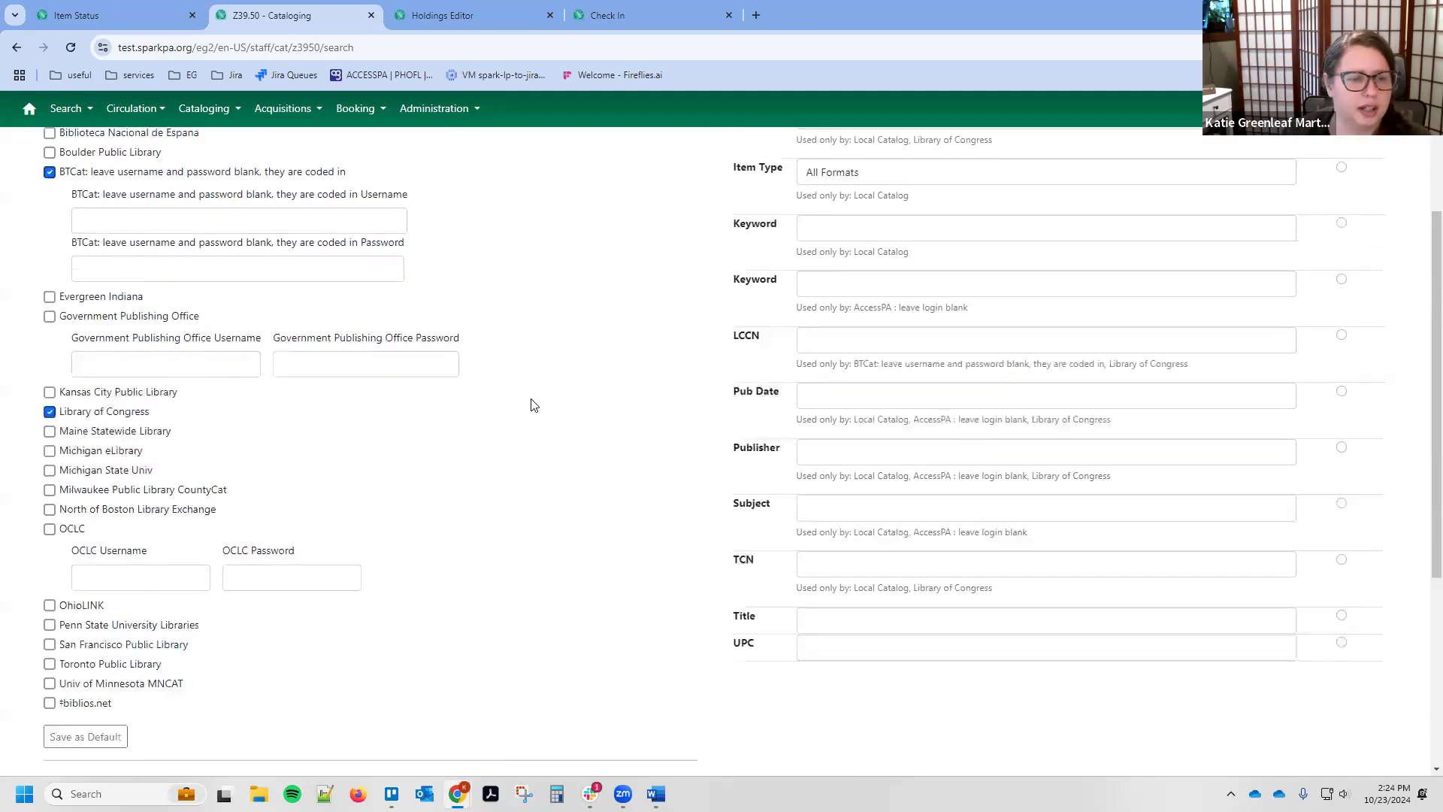
scroll(532, 405, down, 1)
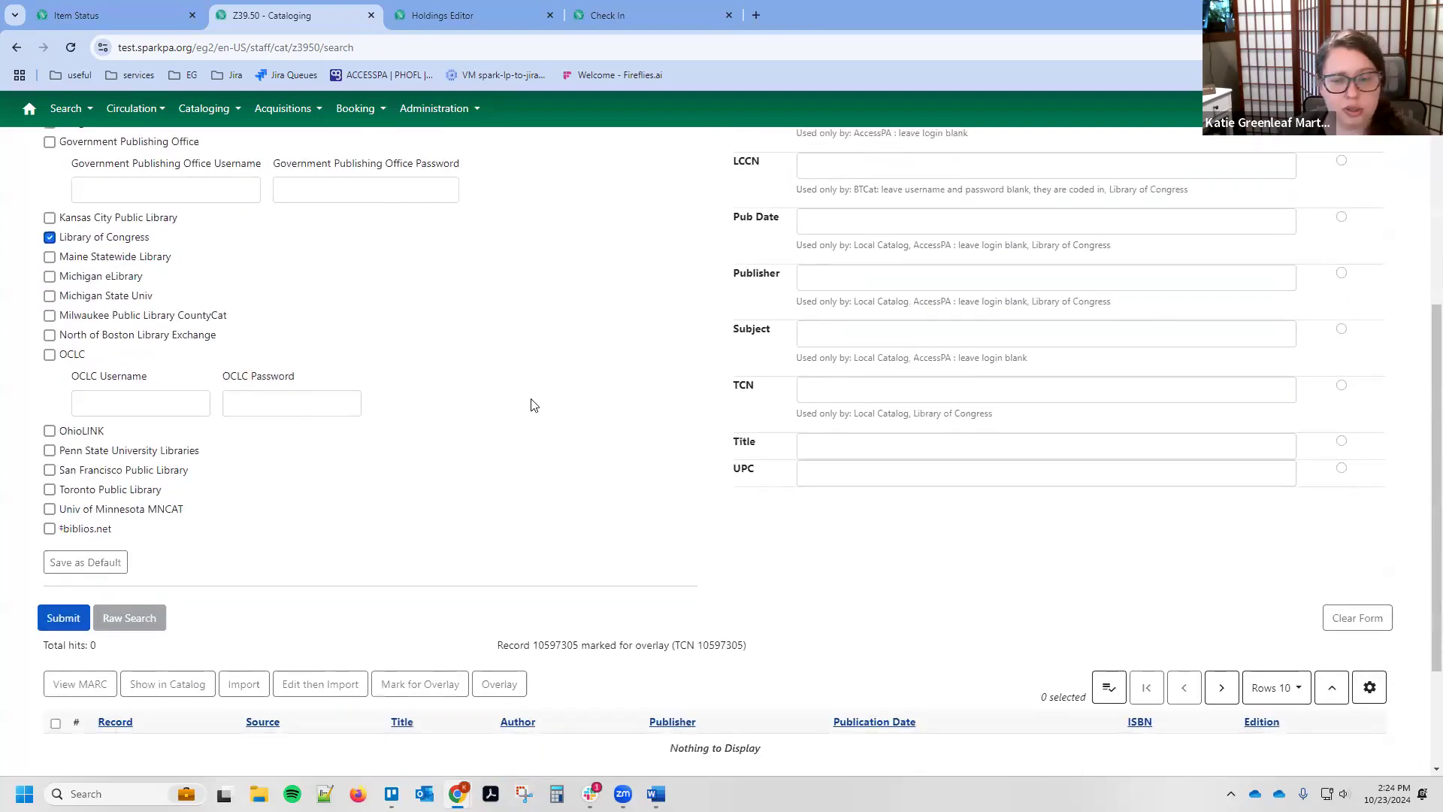
scroll(532, 405, down, 1)
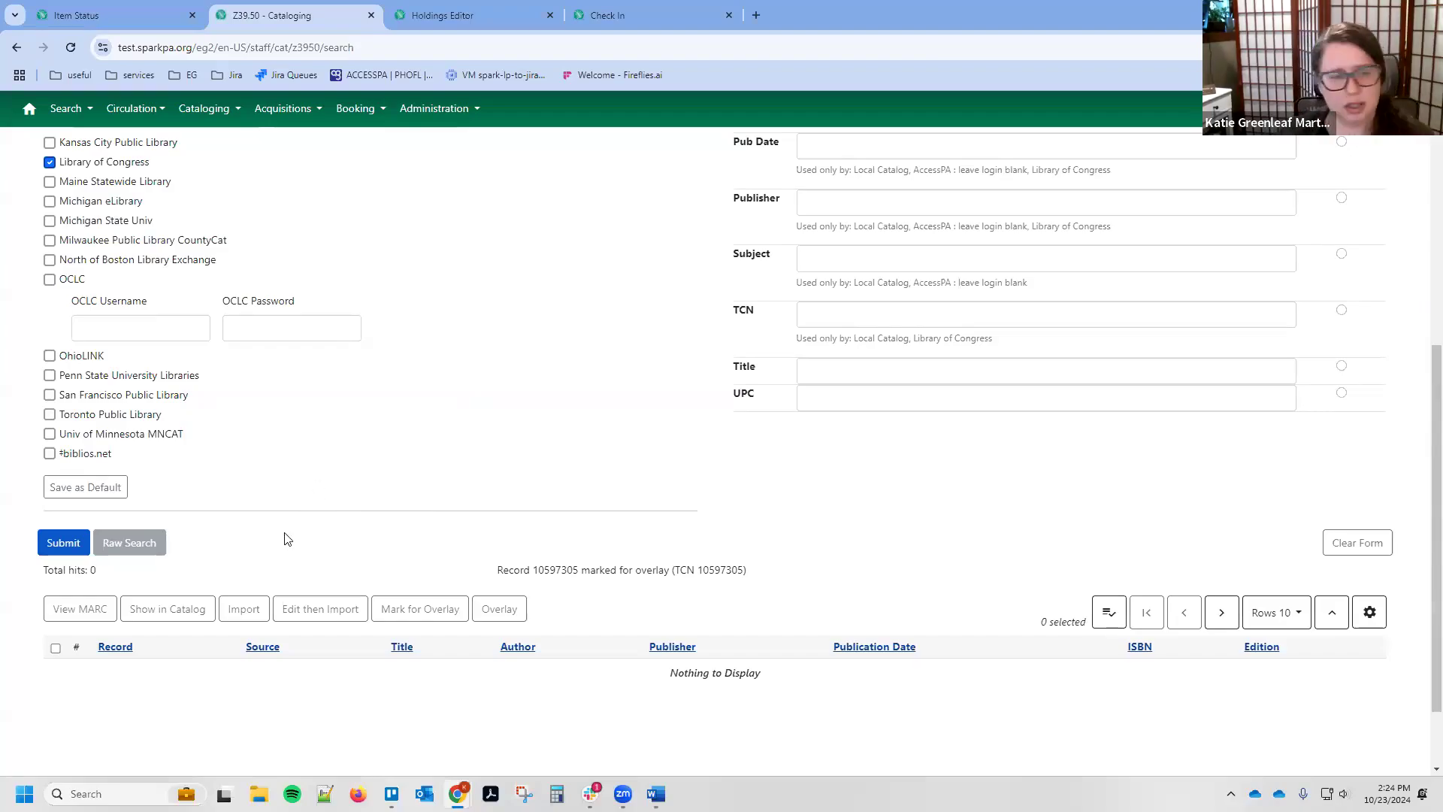
scroll(271, 555, up, 7)
scroll(269, 549, down, 7)
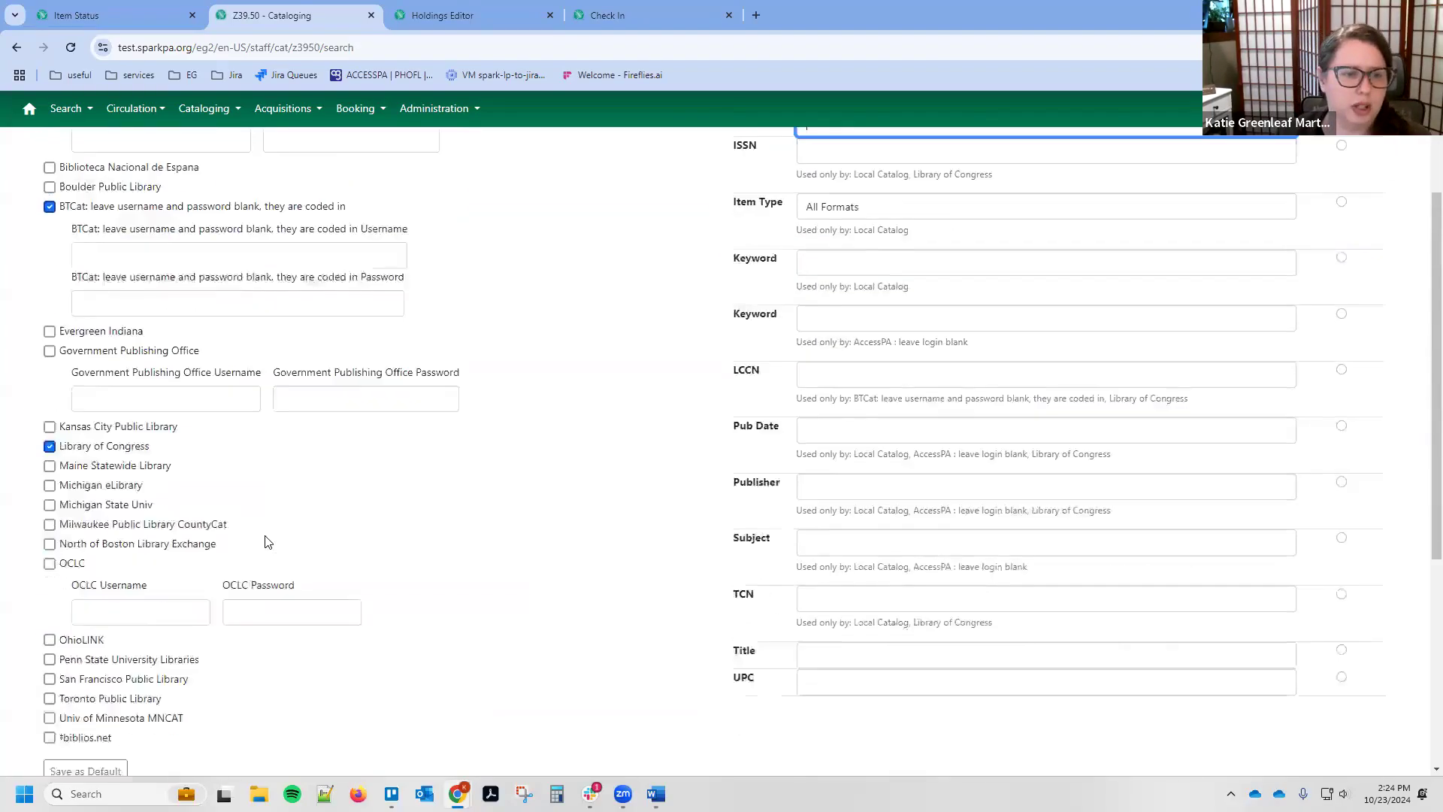
scroll(267, 542, up, 5)
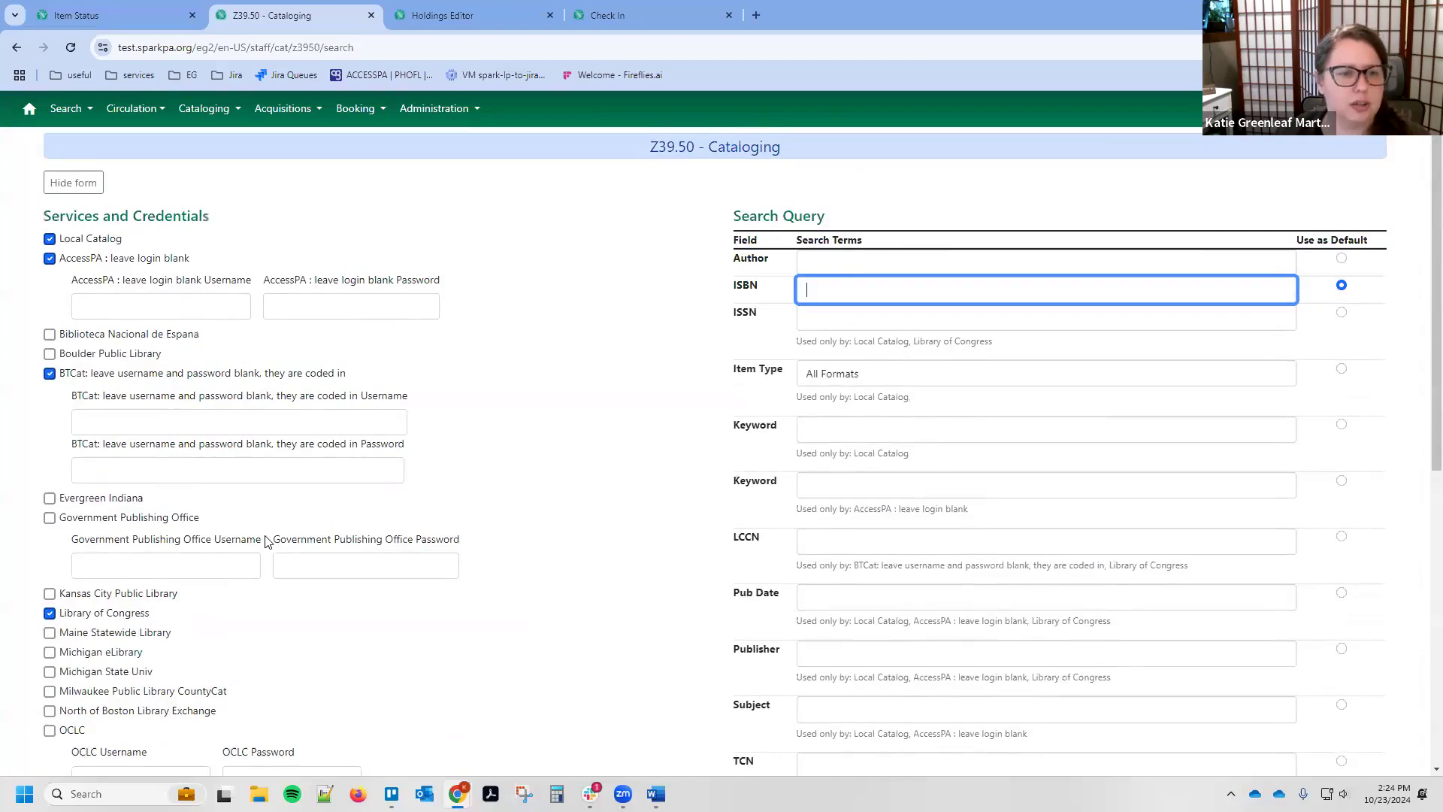
scroll(267, 538, down, 1)
scroll(268, 538, down, 2)
scroll(372, 548, up, 1)
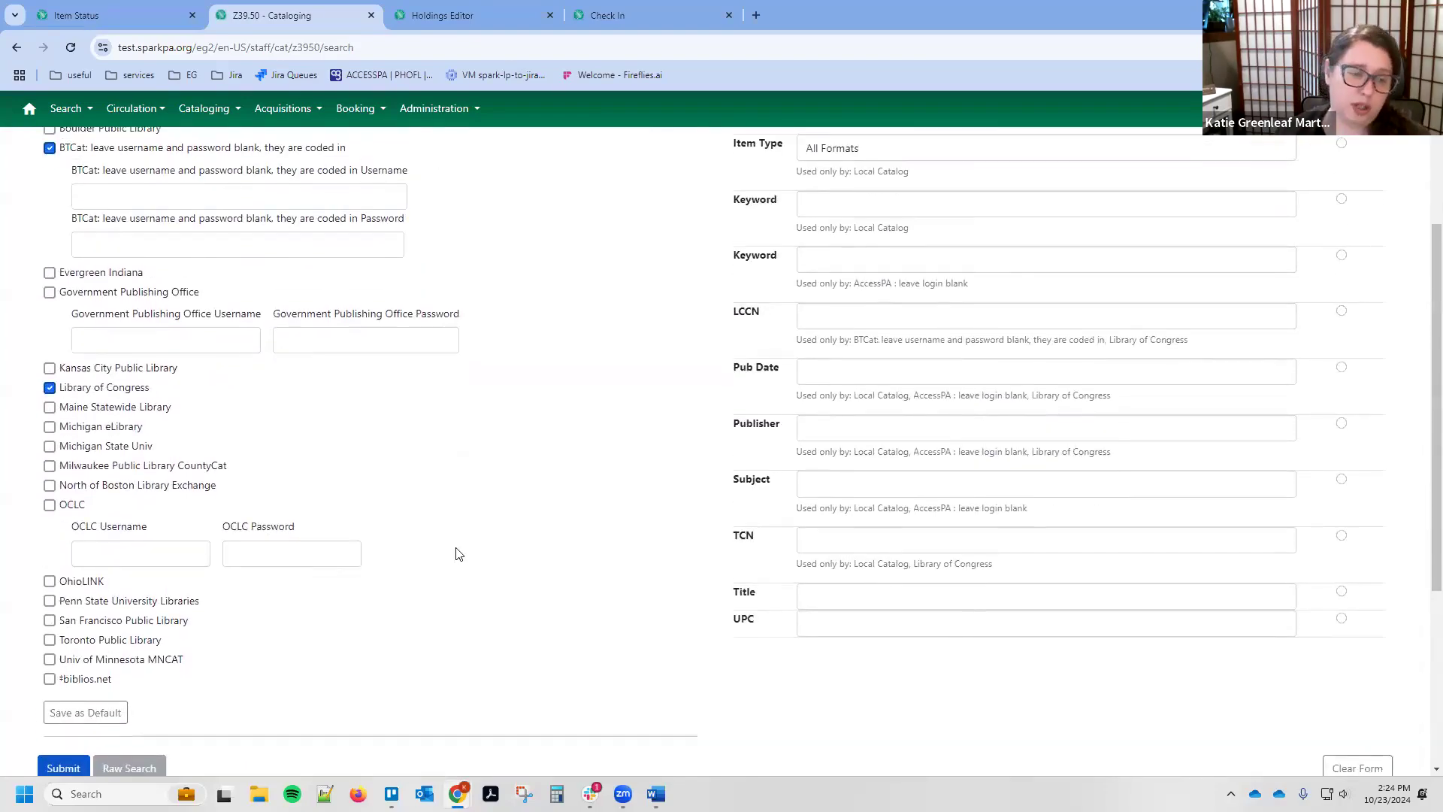
scroll(463, 558, down, 3)
scroll(461, 554, up, 5)
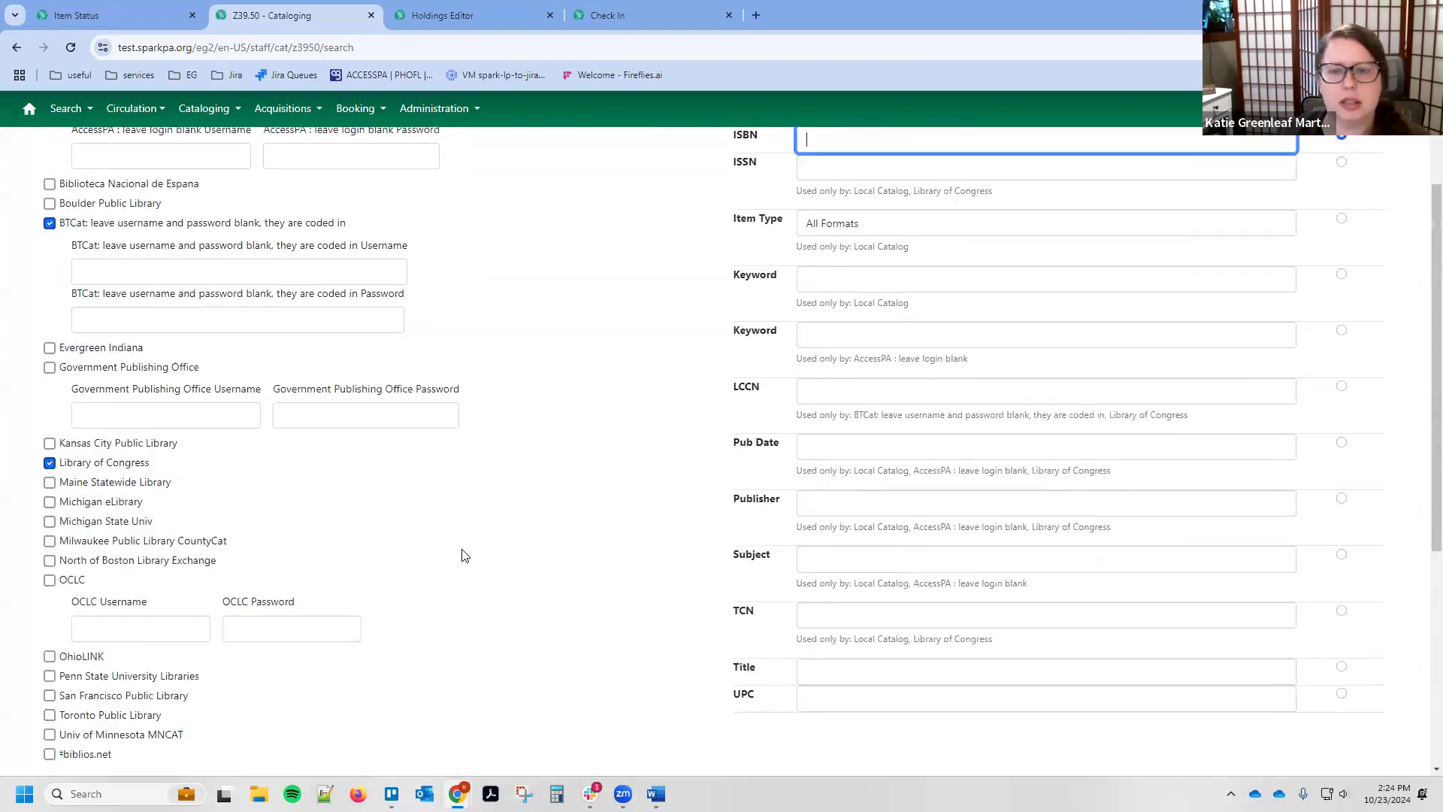
scroll(579, 426, up, 1)
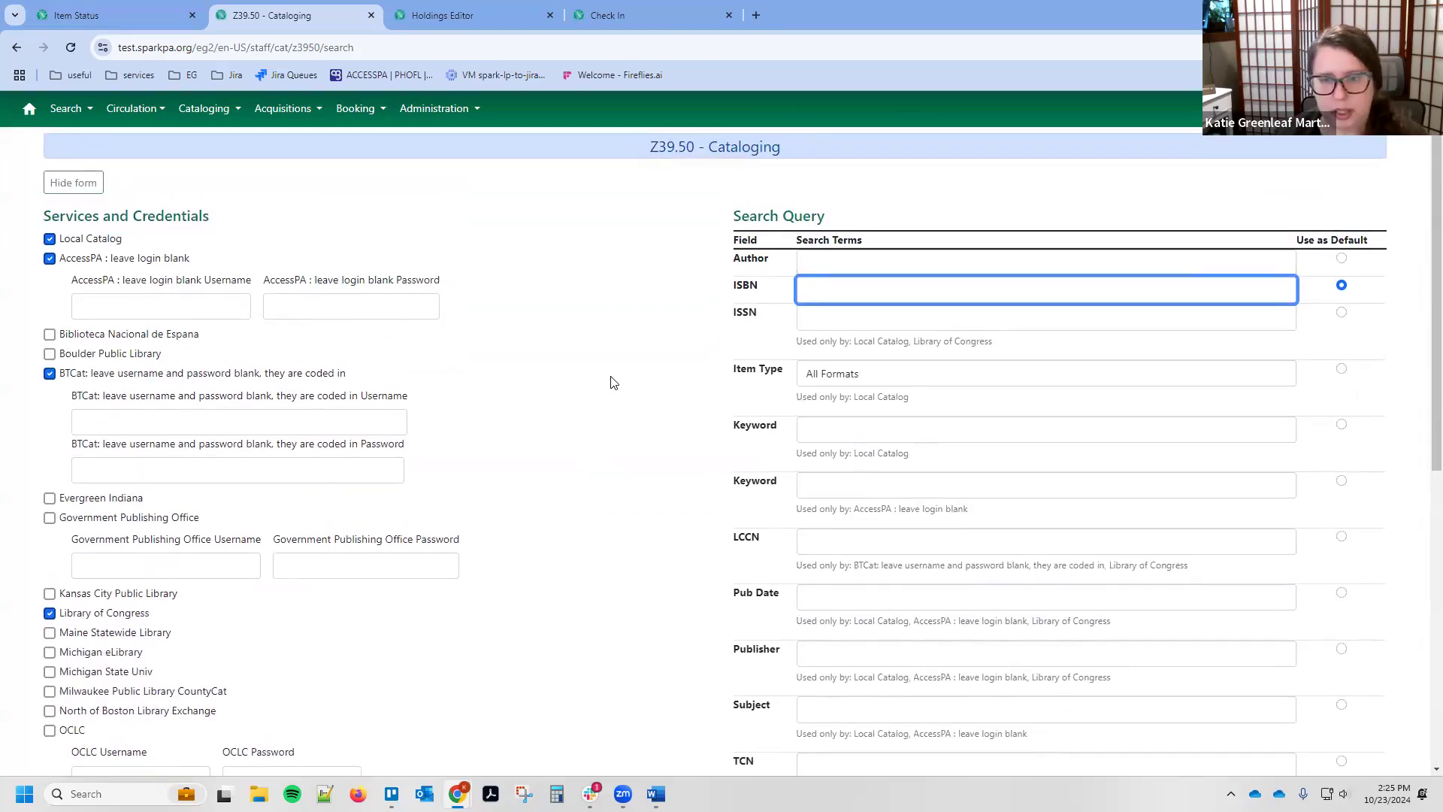
key(ctrl+v)
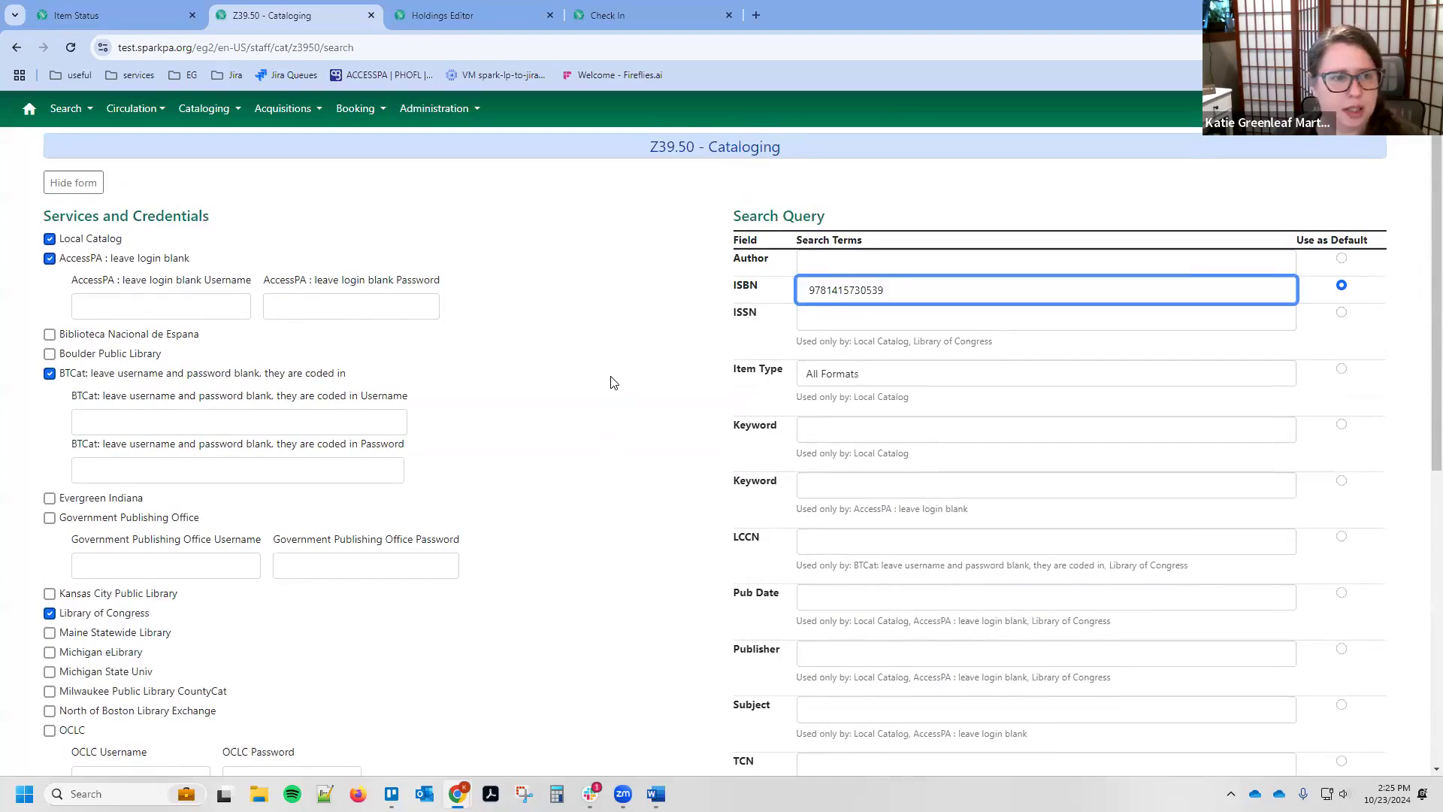
scroll(622, 307, down, 2)
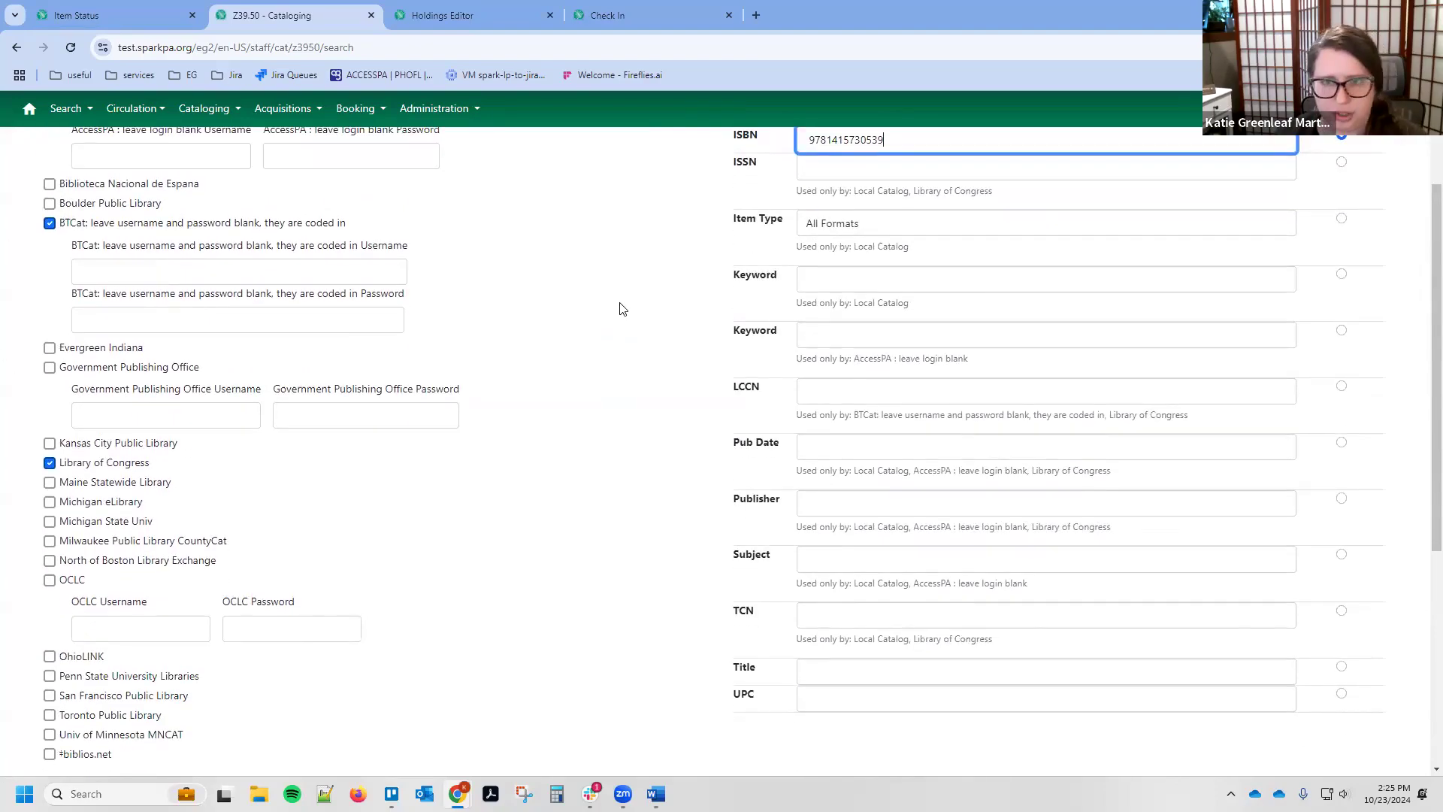
scroll(613, 299, down, 5)
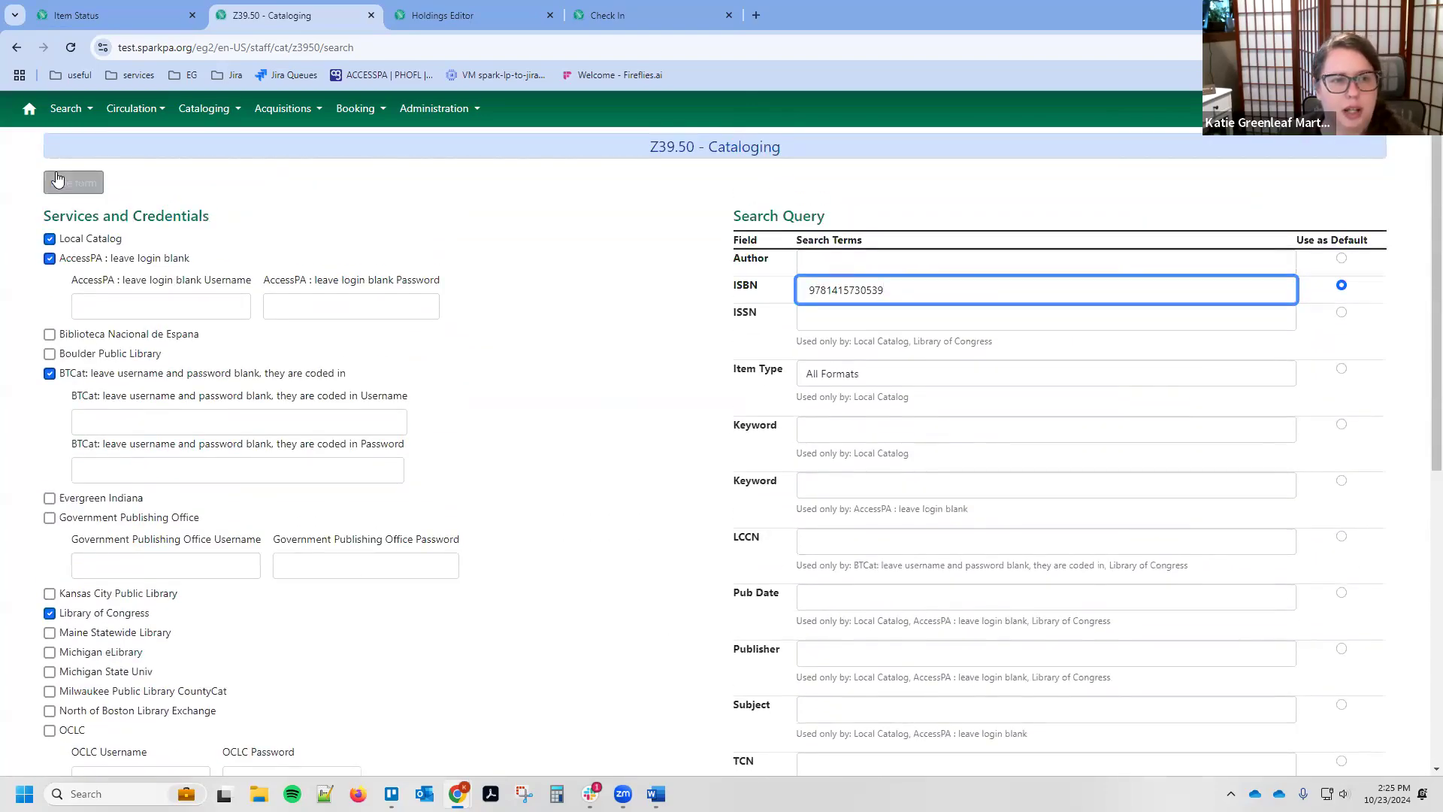
click(57, 186)
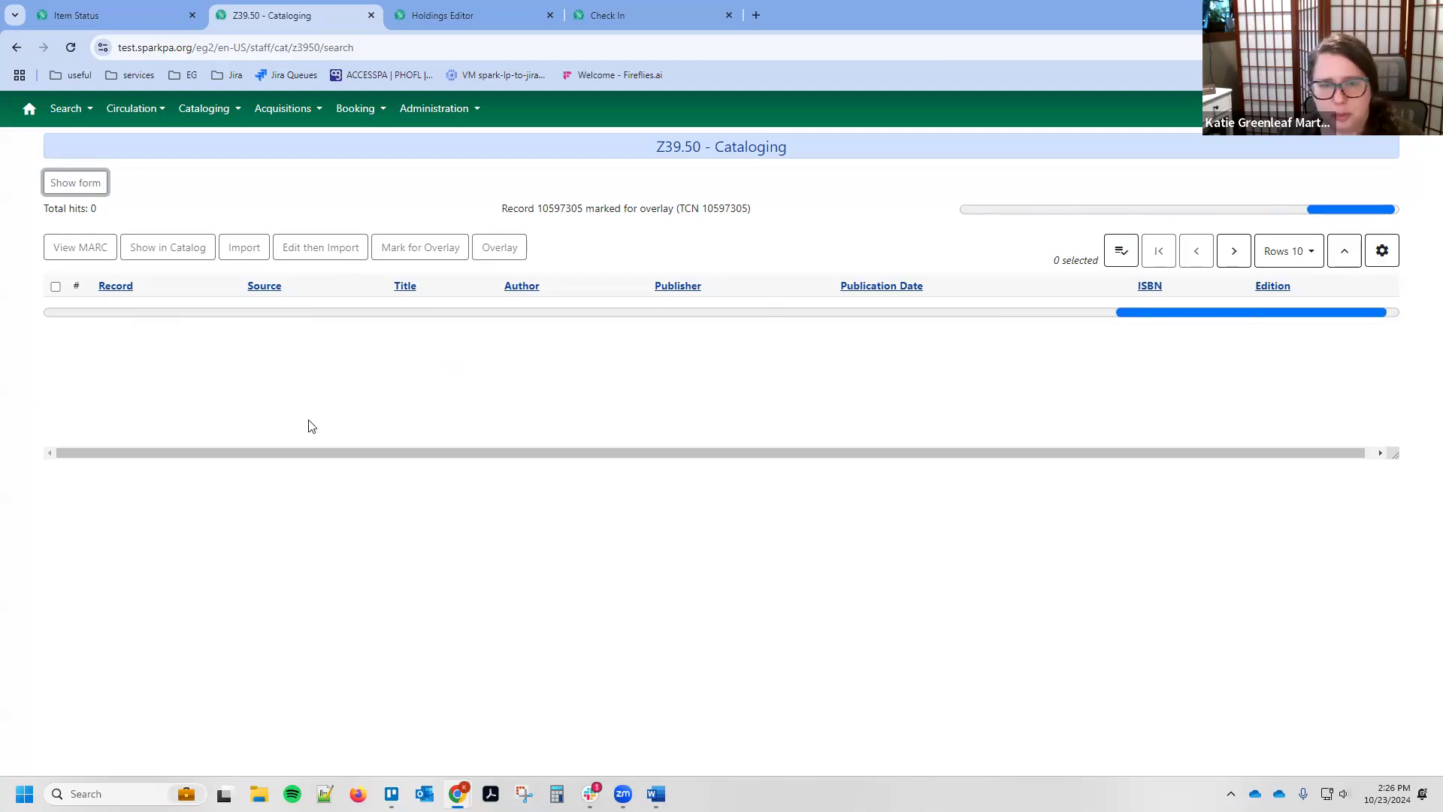
Step: Try to rerun the ISBN search with AccessPA deselected and Michigan State Univ added as a service
click(76, 184)
click(121, 260)
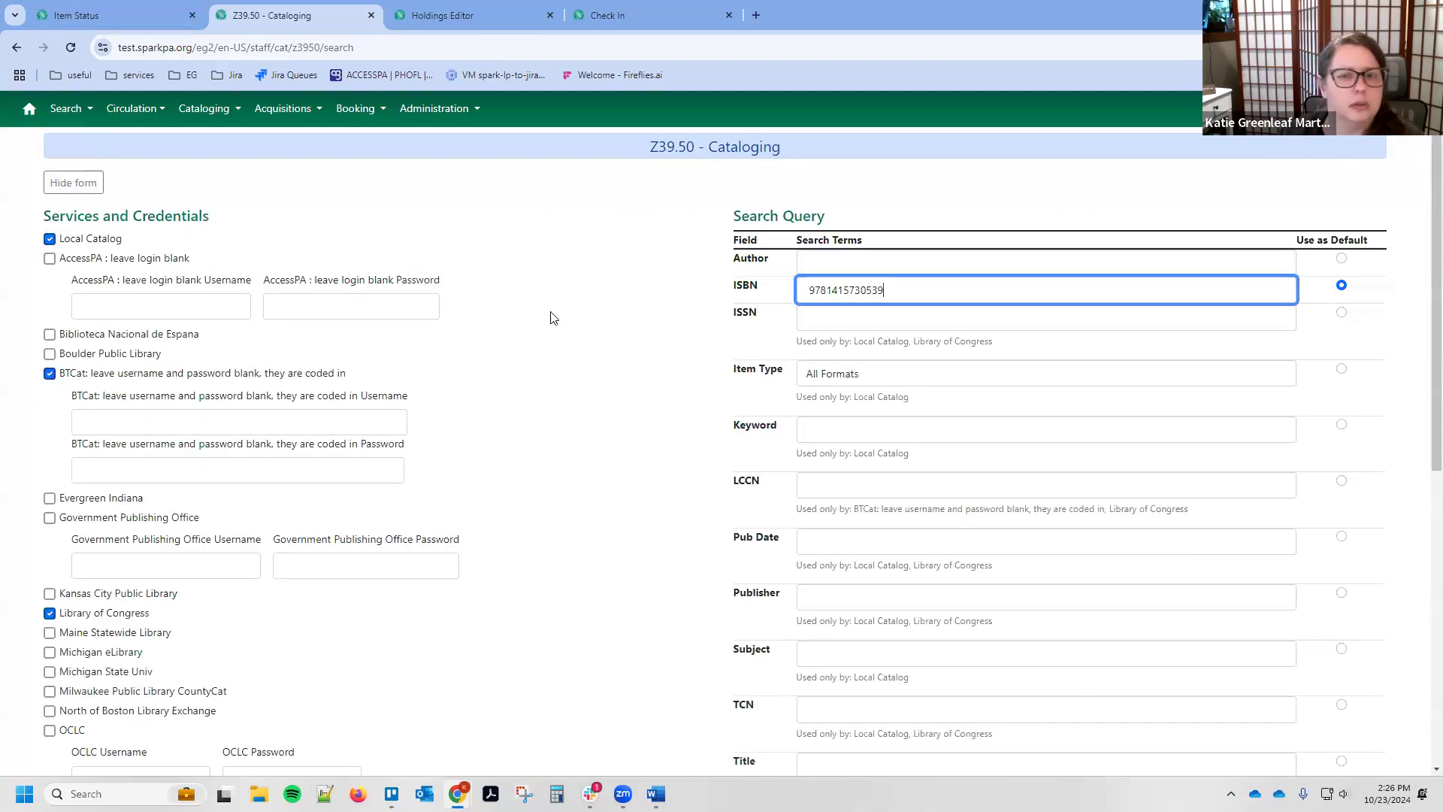
scroll(557, 331, down, 2)
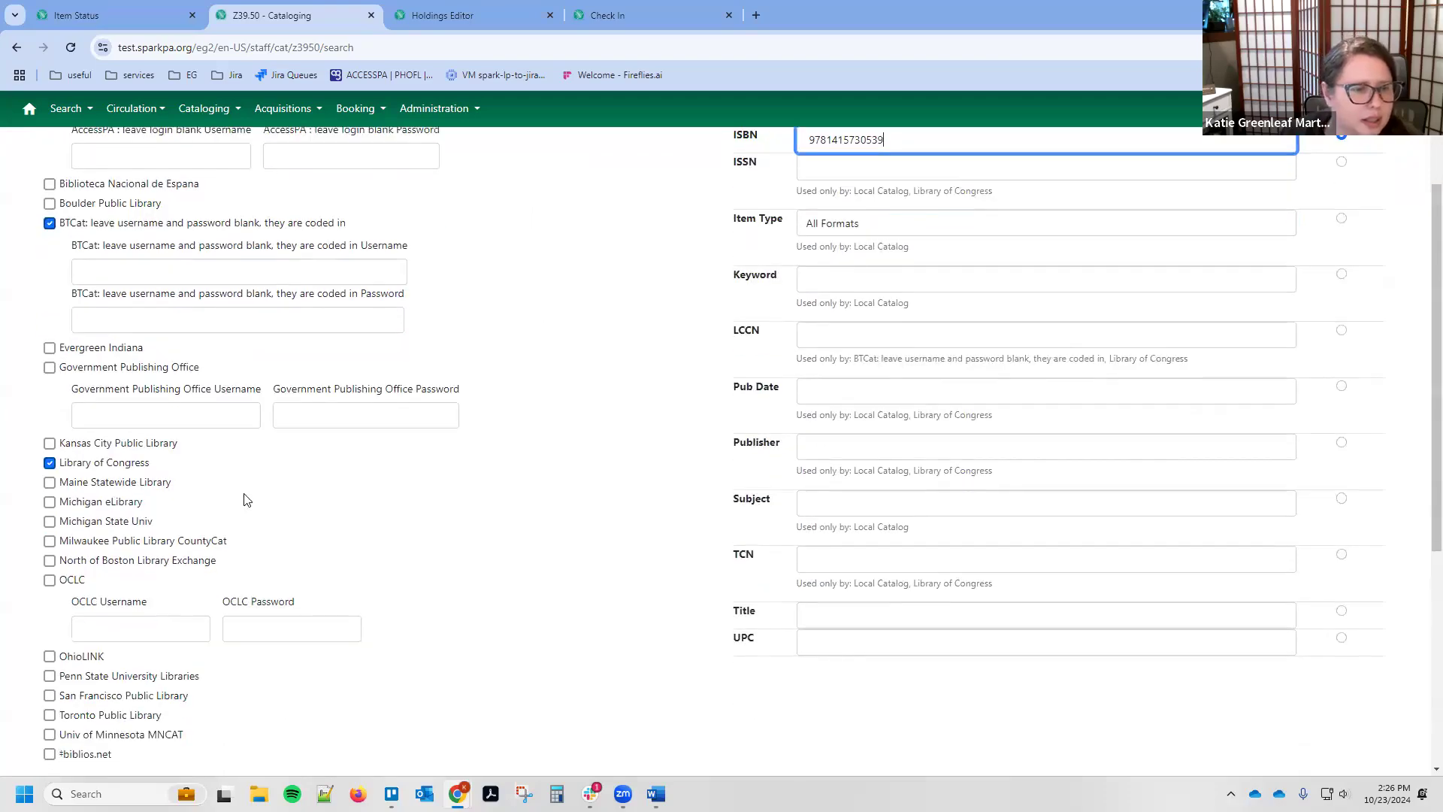
scroll(242, 499, down, 1)
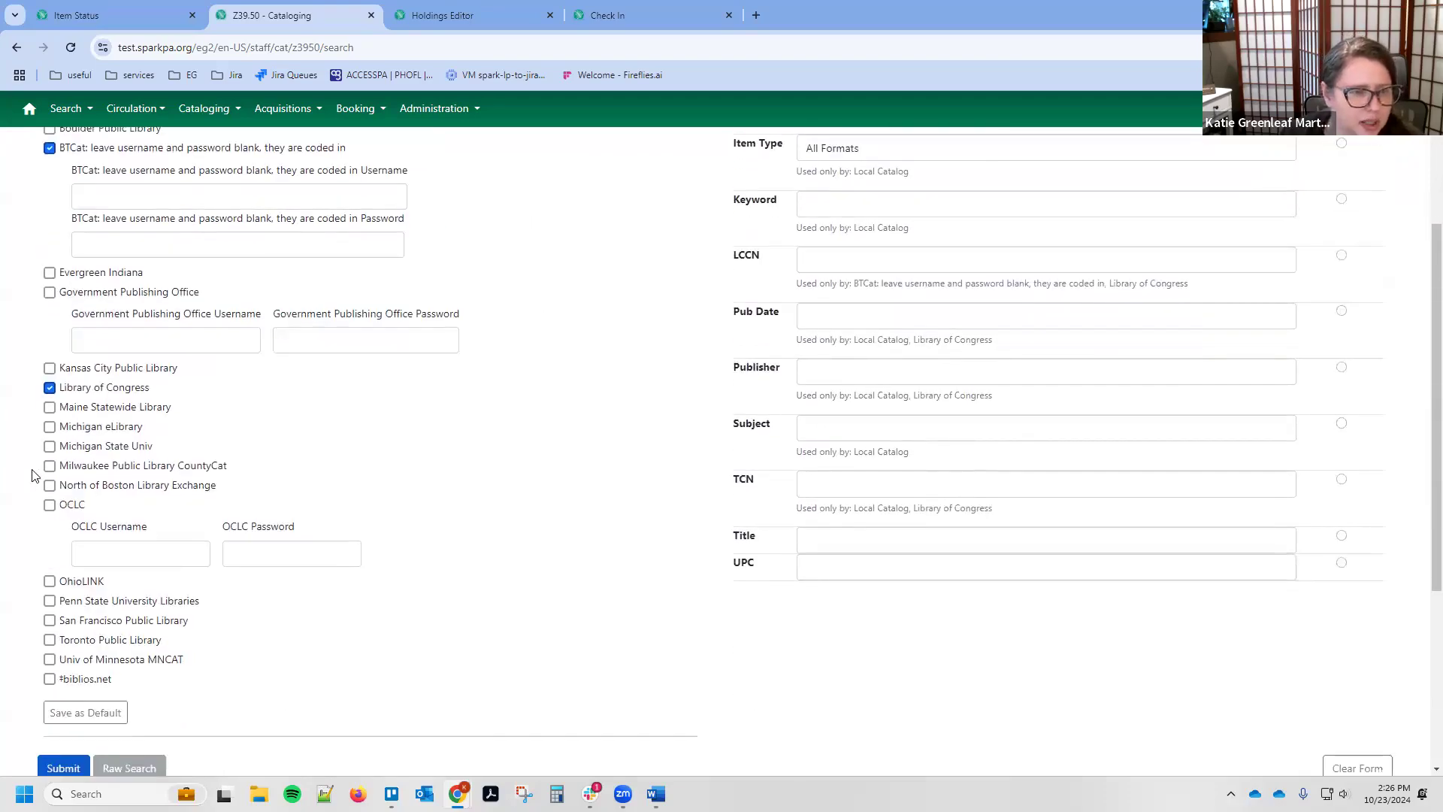
click(50, 446)
scroll(60, 526, down, 4)
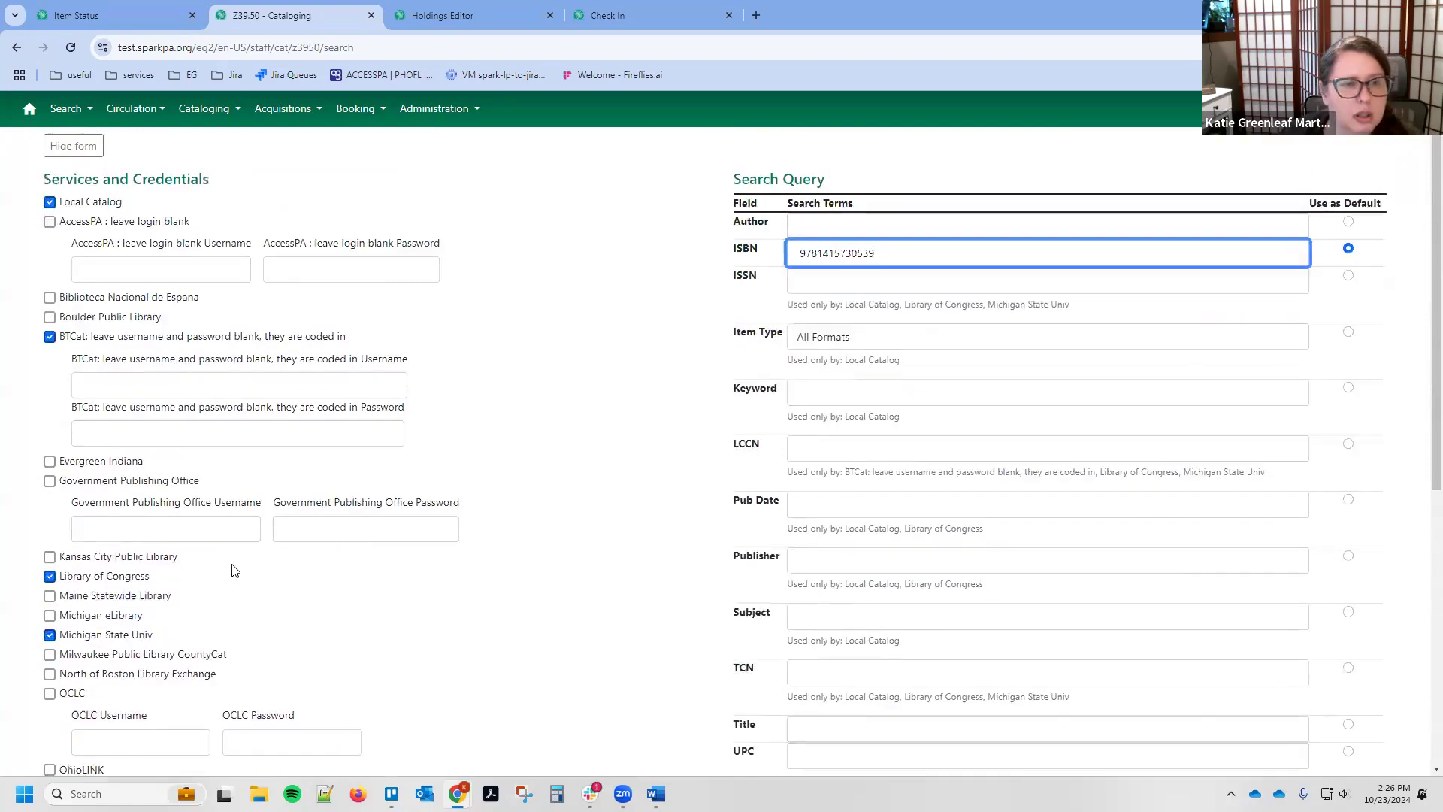
click(63, 618)
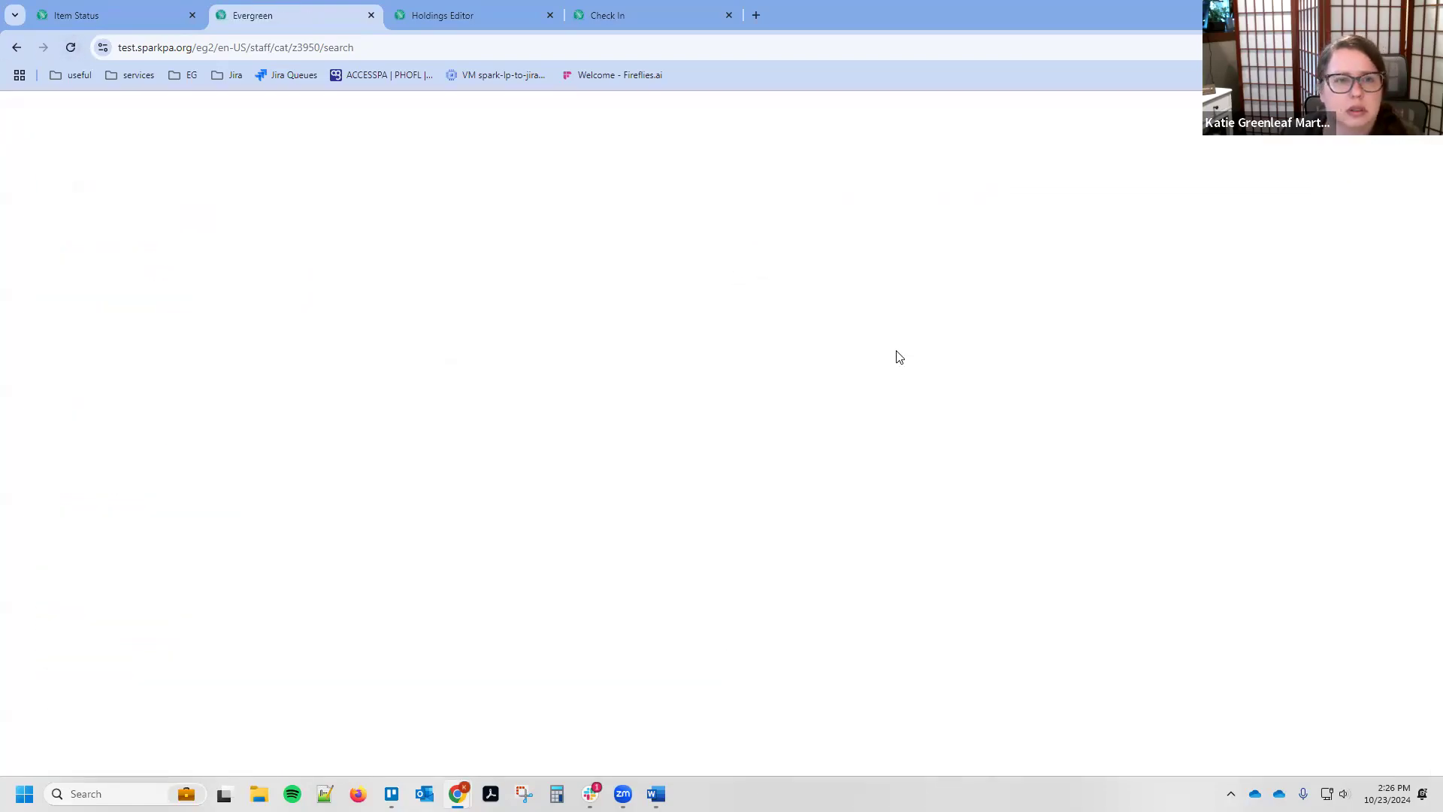
key(ctrl+v)
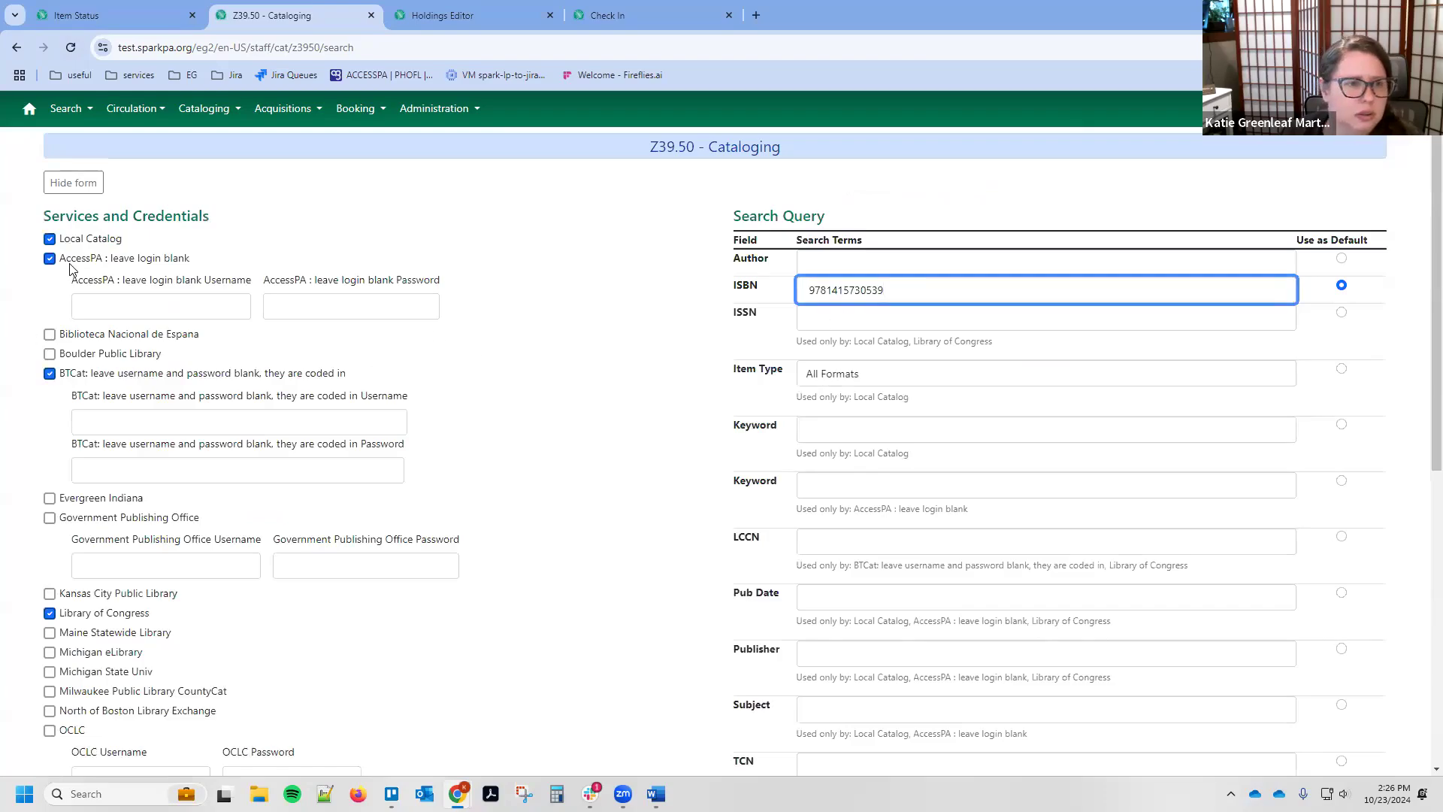
scroll(63, 510, down, 2)
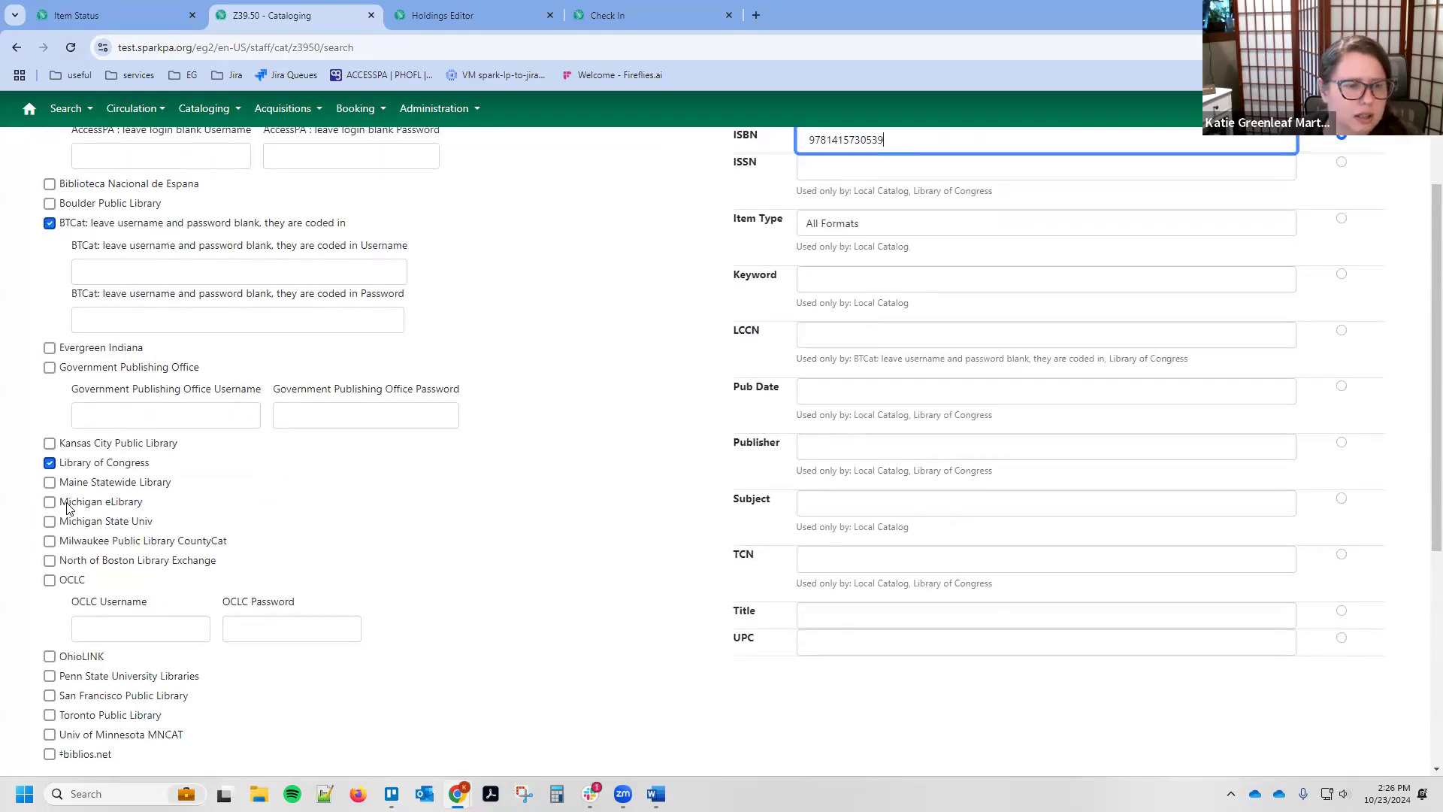
click(66, 505)
scroll(67, 509, down, 4)
click(63, 542)
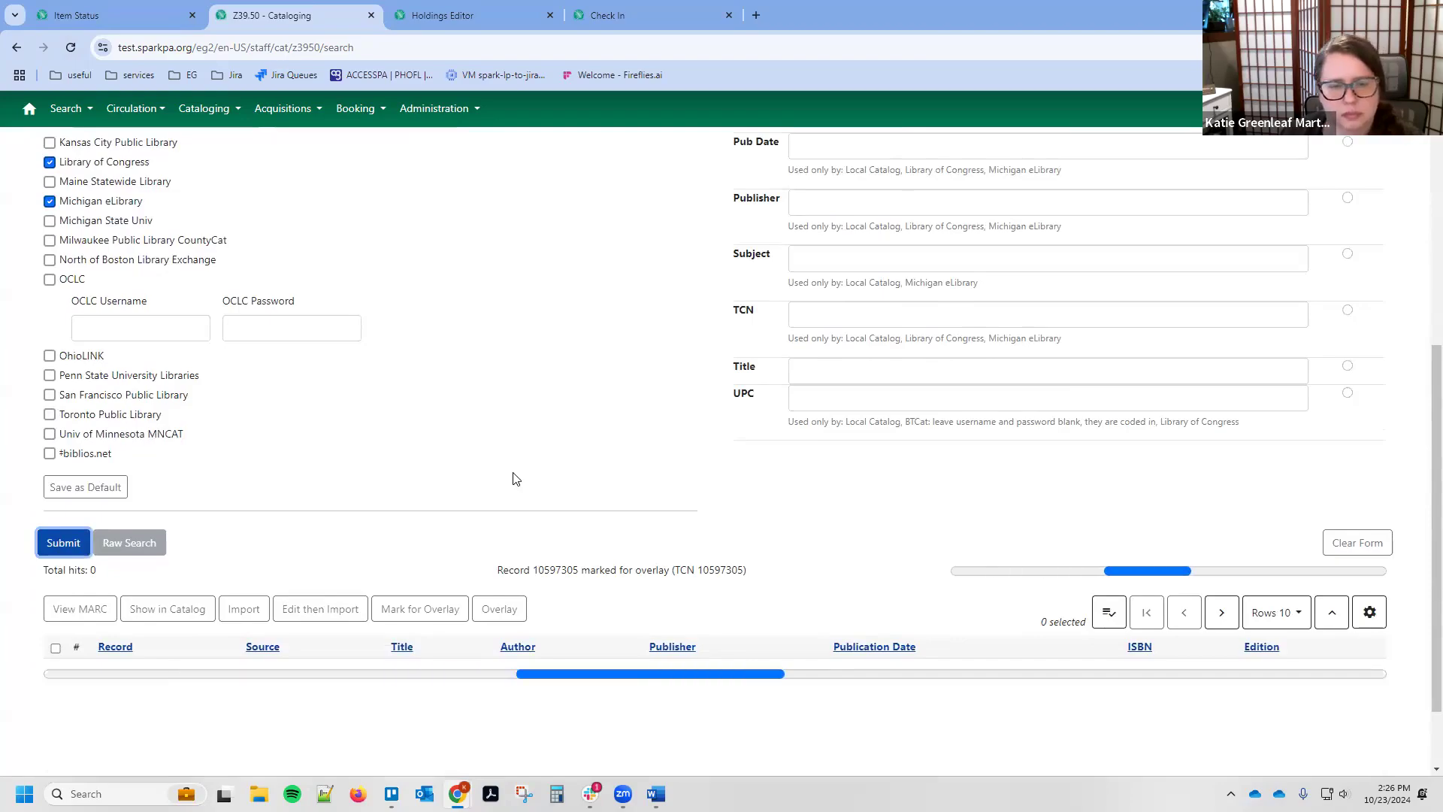
scroll(125, 450, up, 1)
scroll(84, 391, up, 5)
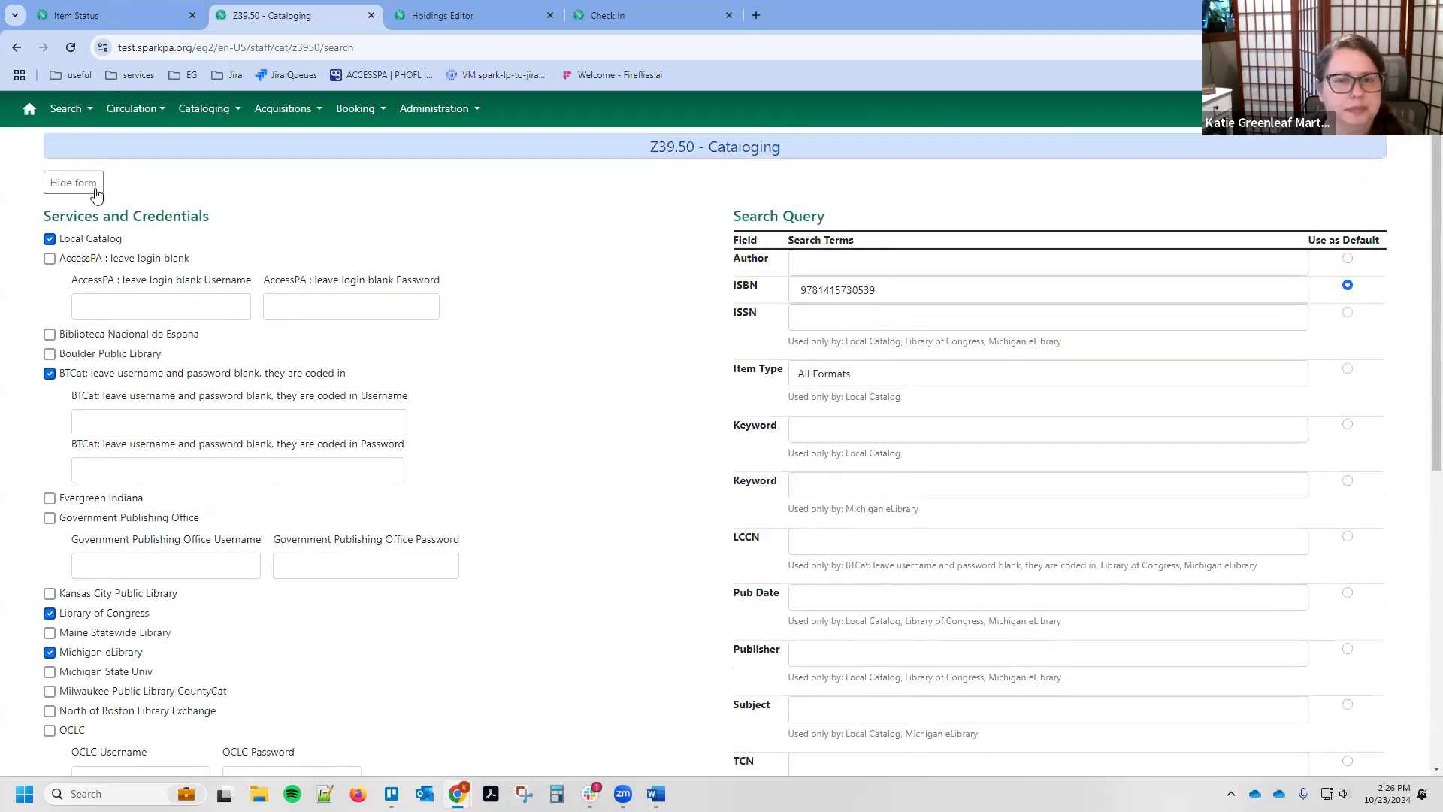
click(73, 183)
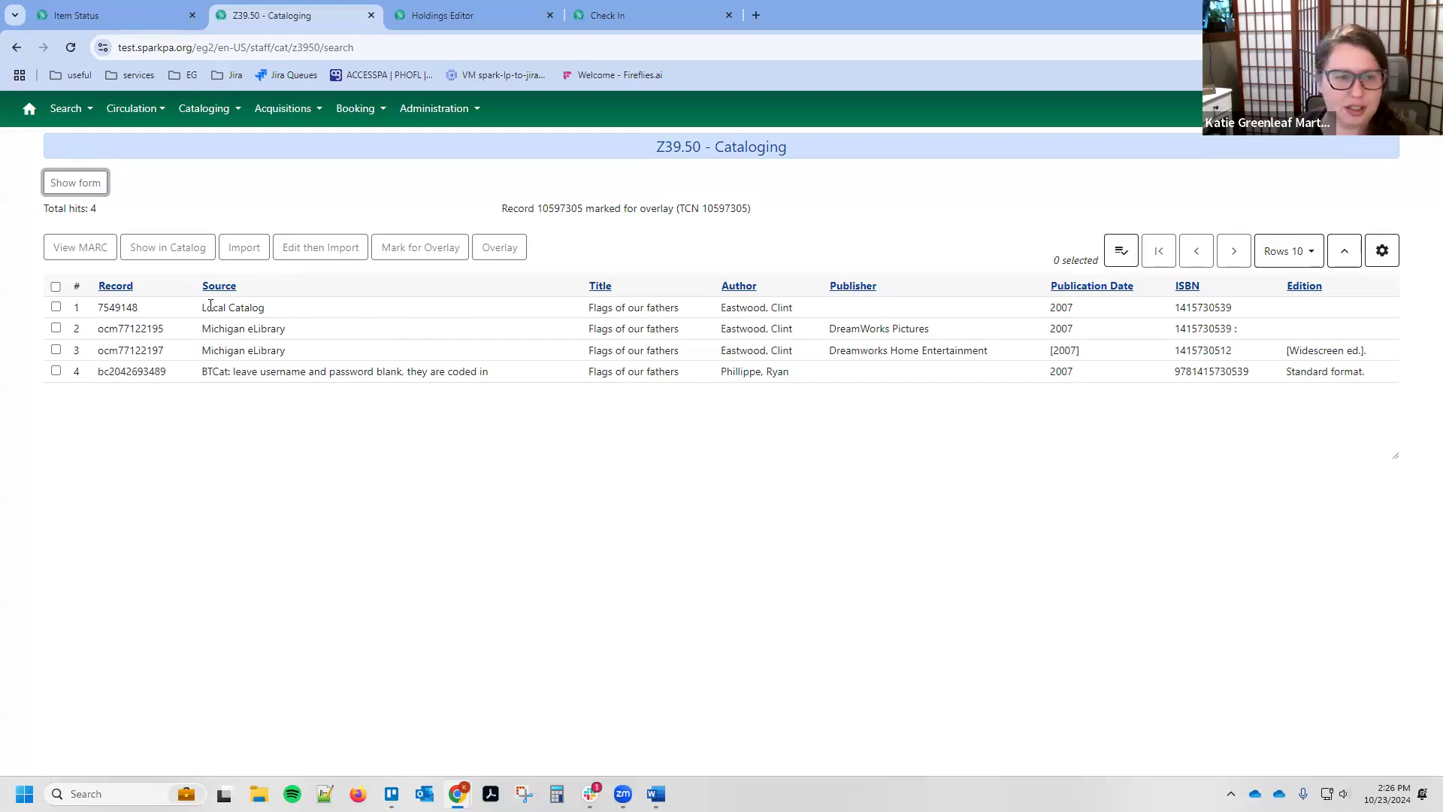
Step: View the MARC record of the Local Catalog result, close it, and sort the results by Publisher
double_click(253, 312)
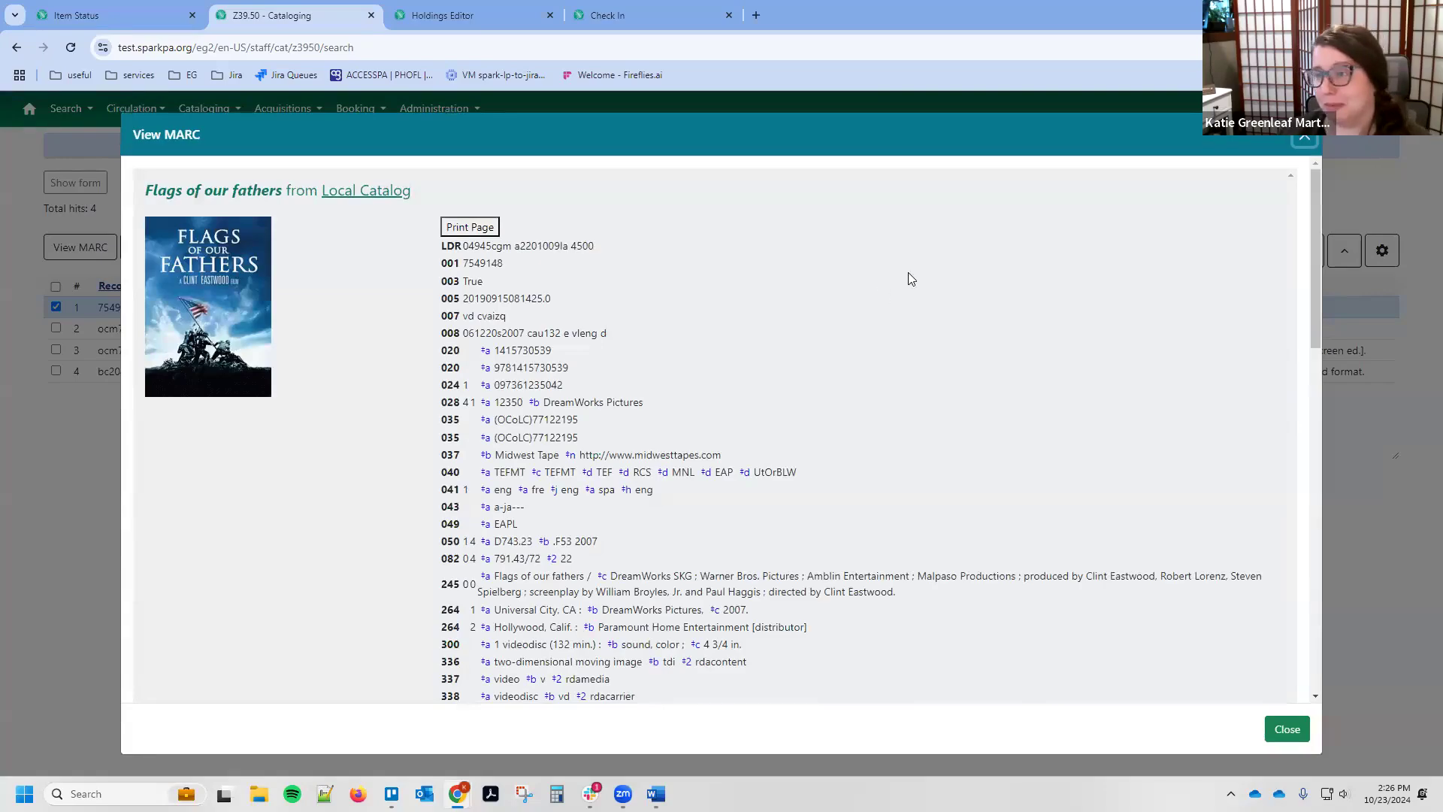
click(1308, 149)
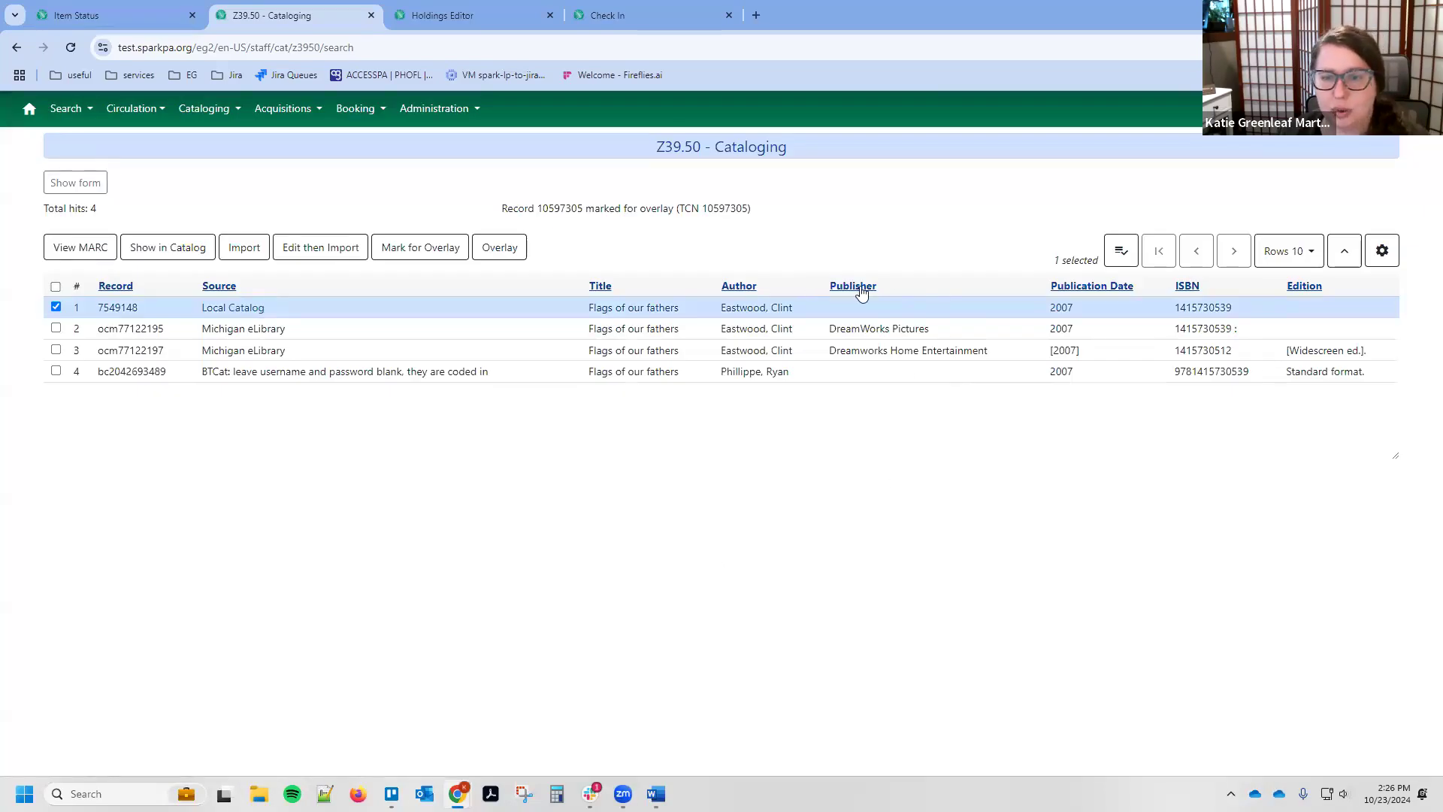
click(861, 288)
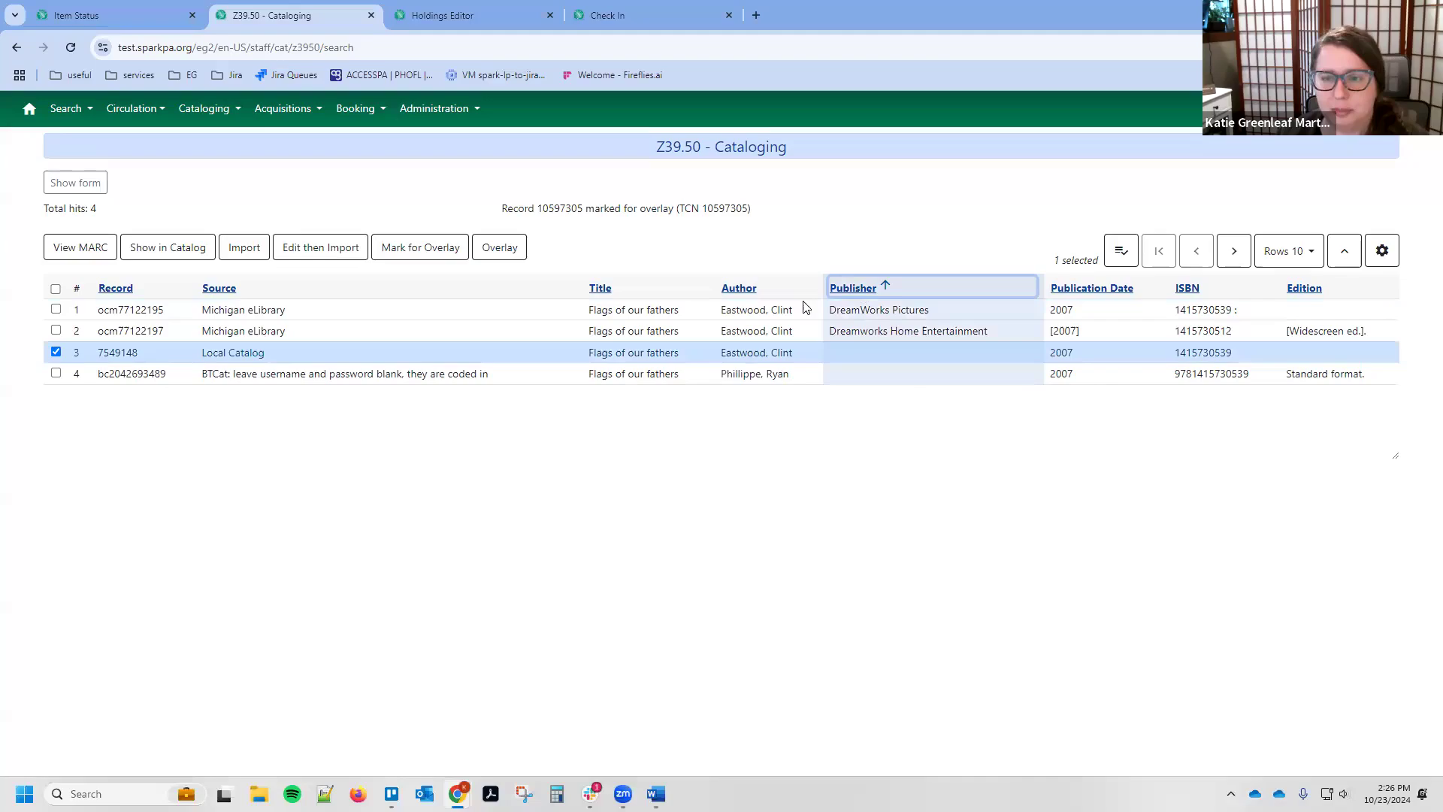
Step: Replace the Edition column with Local TCN in the results grid and save the grid settings
click(1377, 260)
scroll(1293, 376, down, 5)
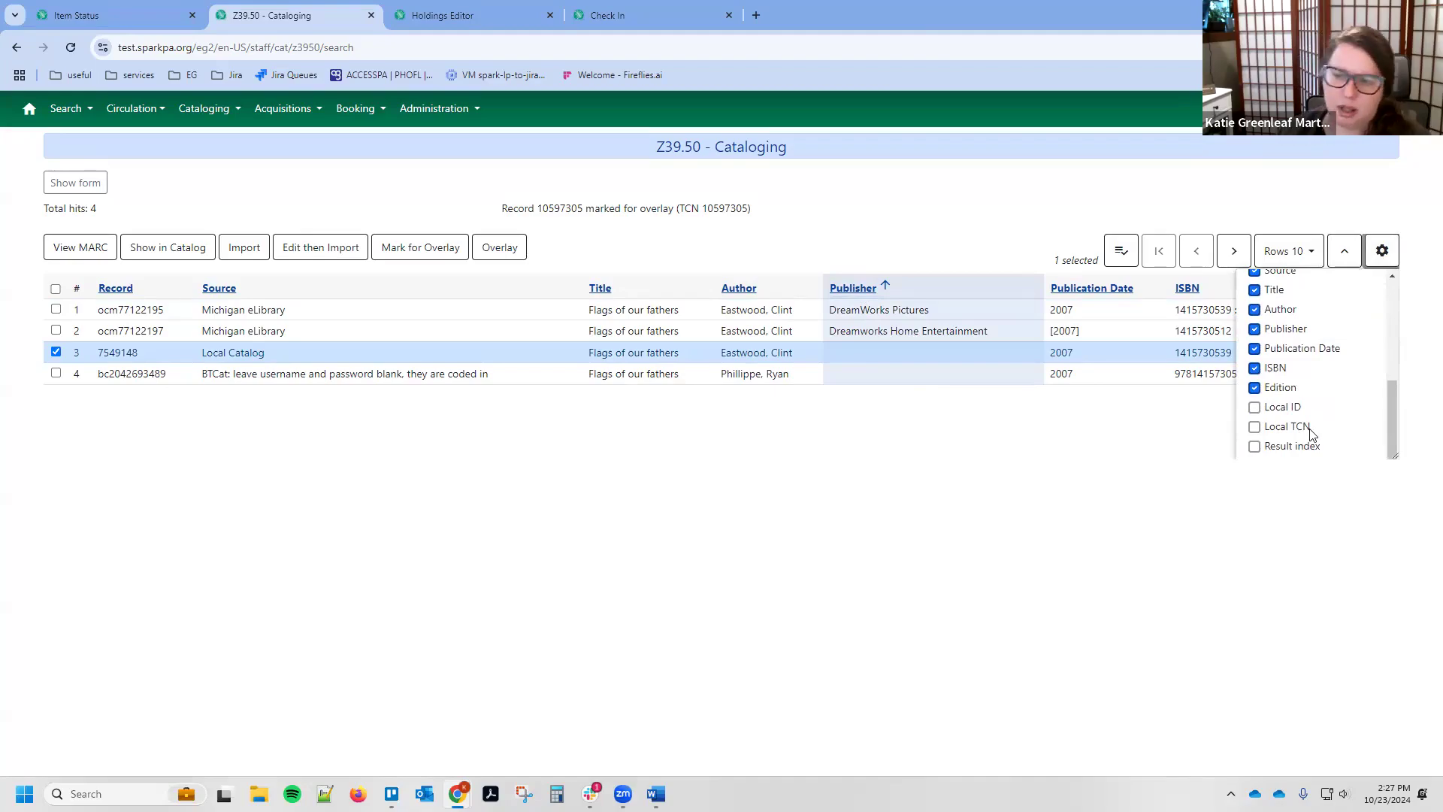
click(1255, 428)
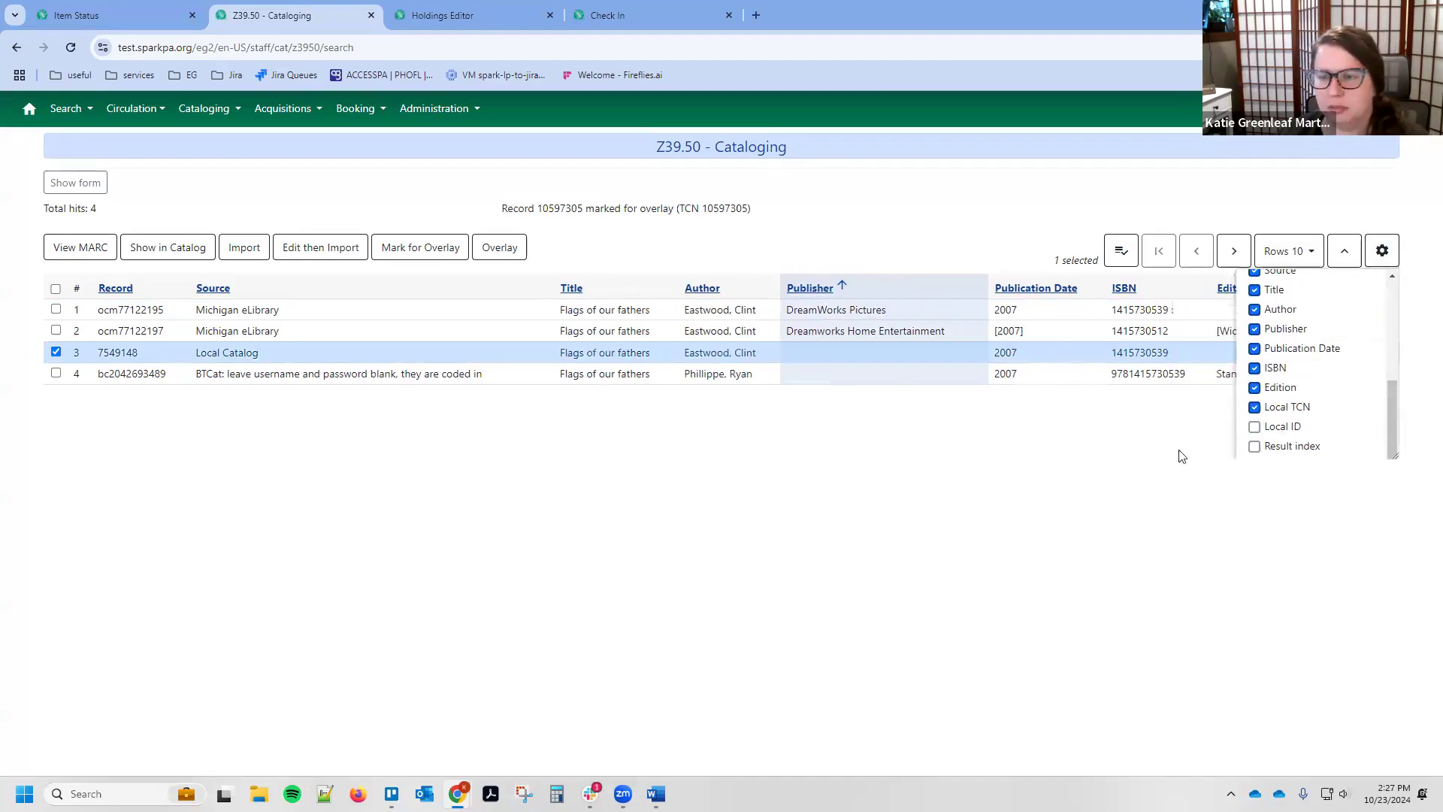
scroll(1306, 436, up, 1)
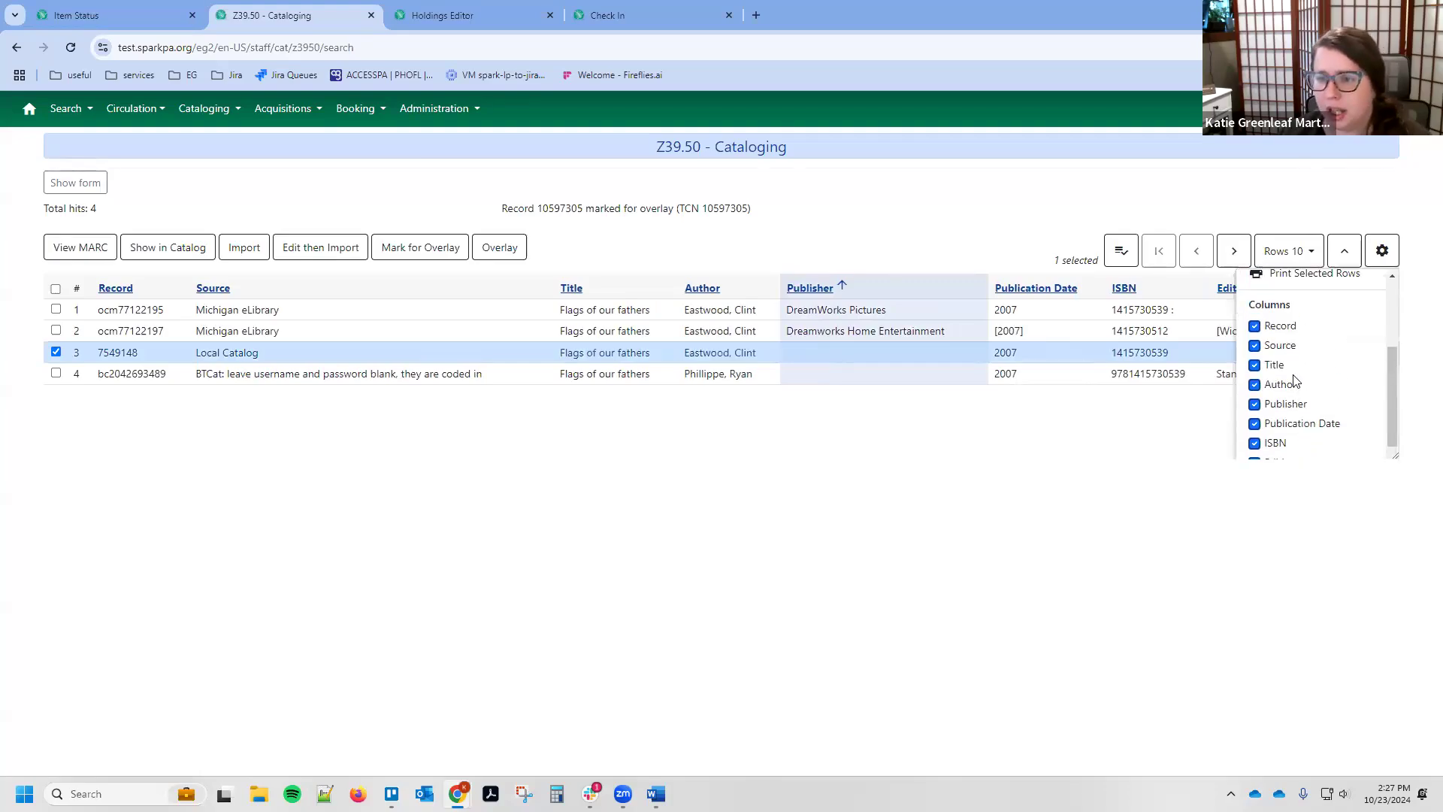
scroll(1293, 385, down, 1)
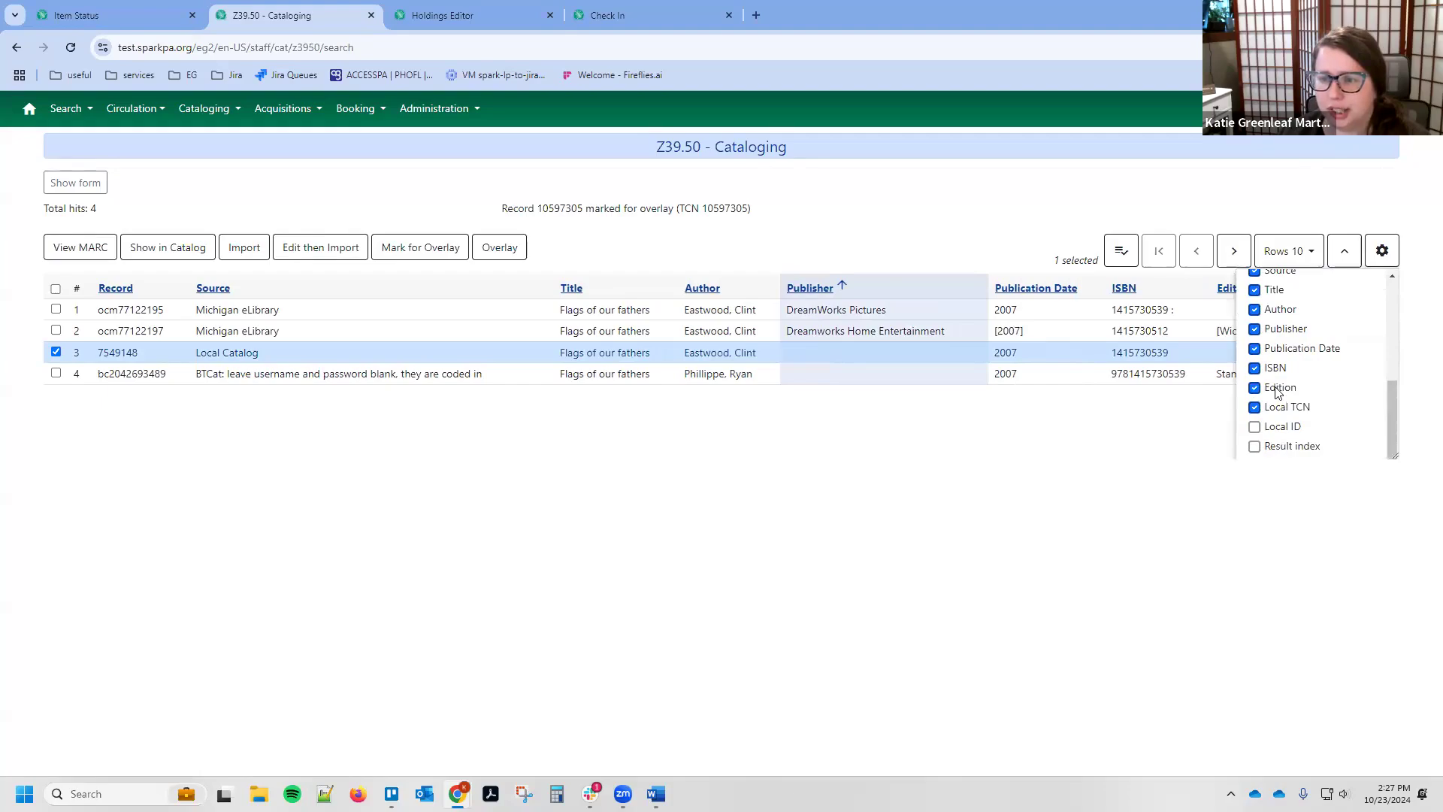
click(1277, 390)
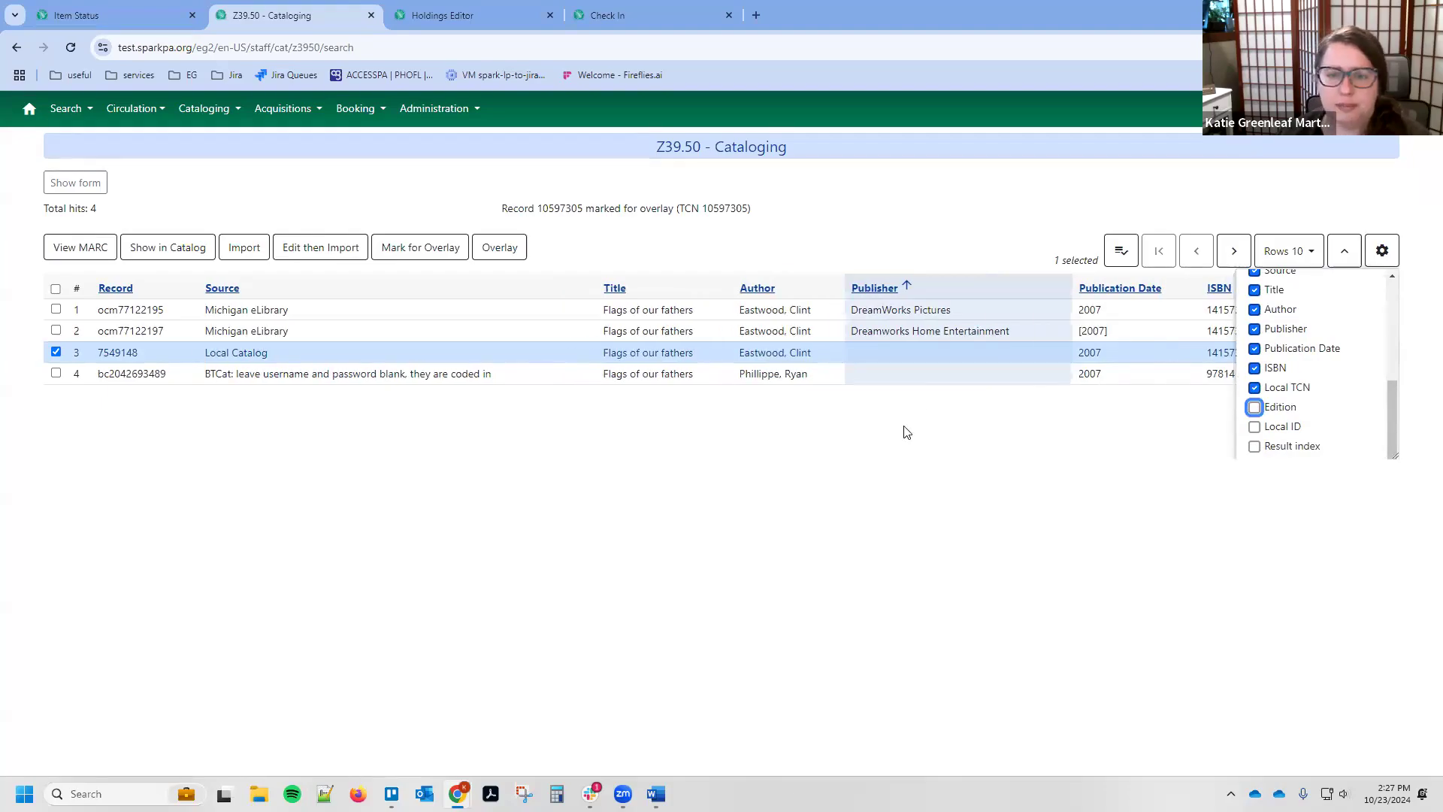
click(906, 433)
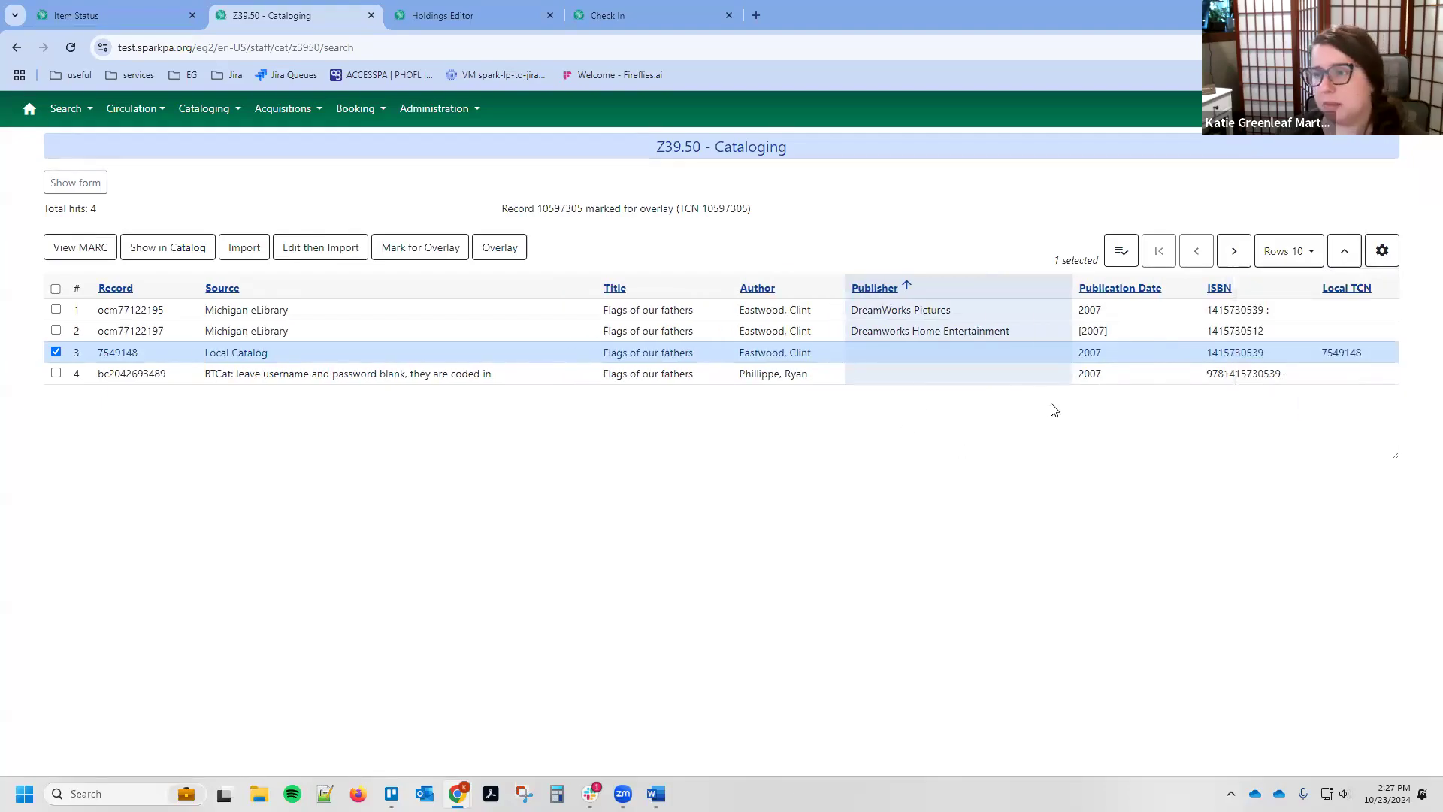
click(1383, 250)
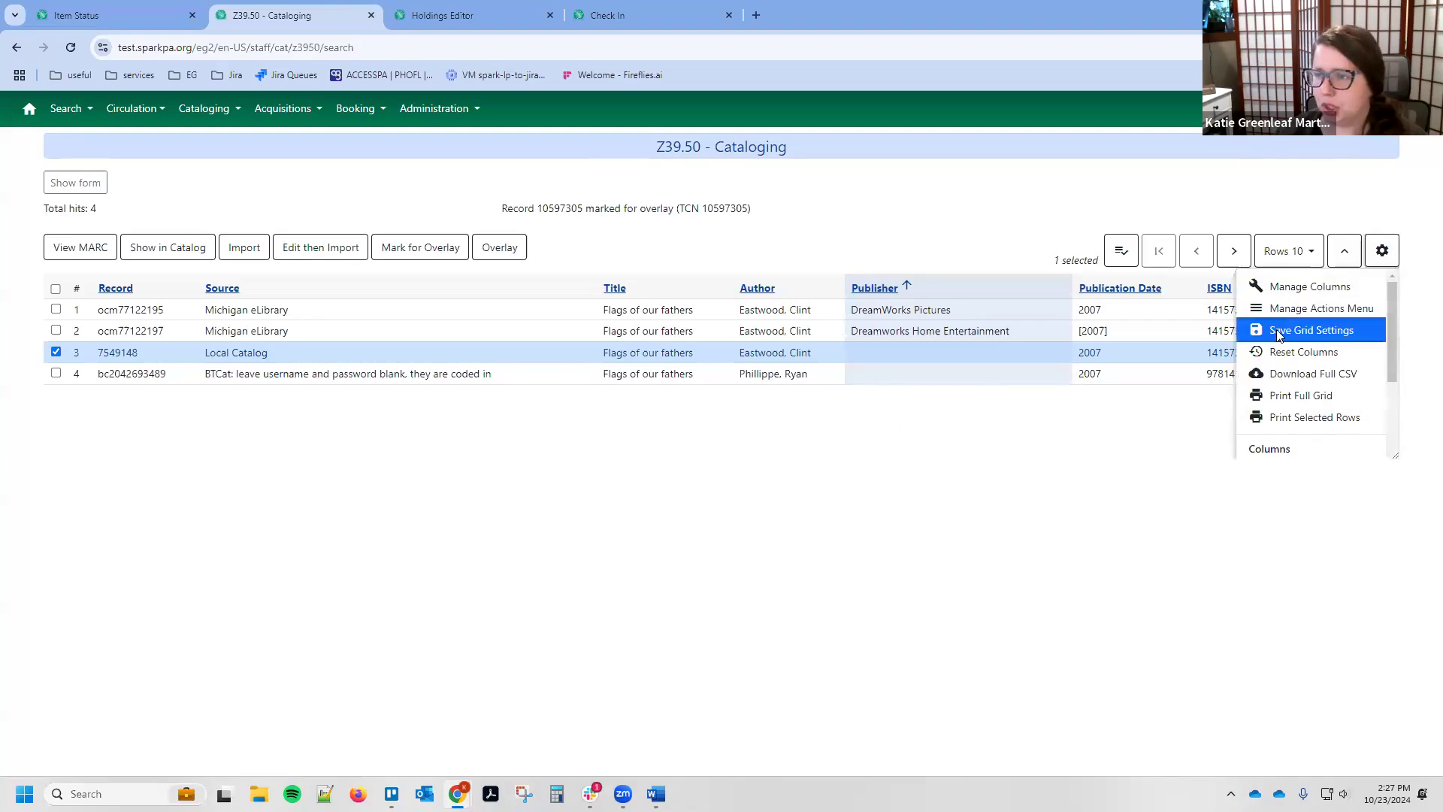
click(1312, 330)
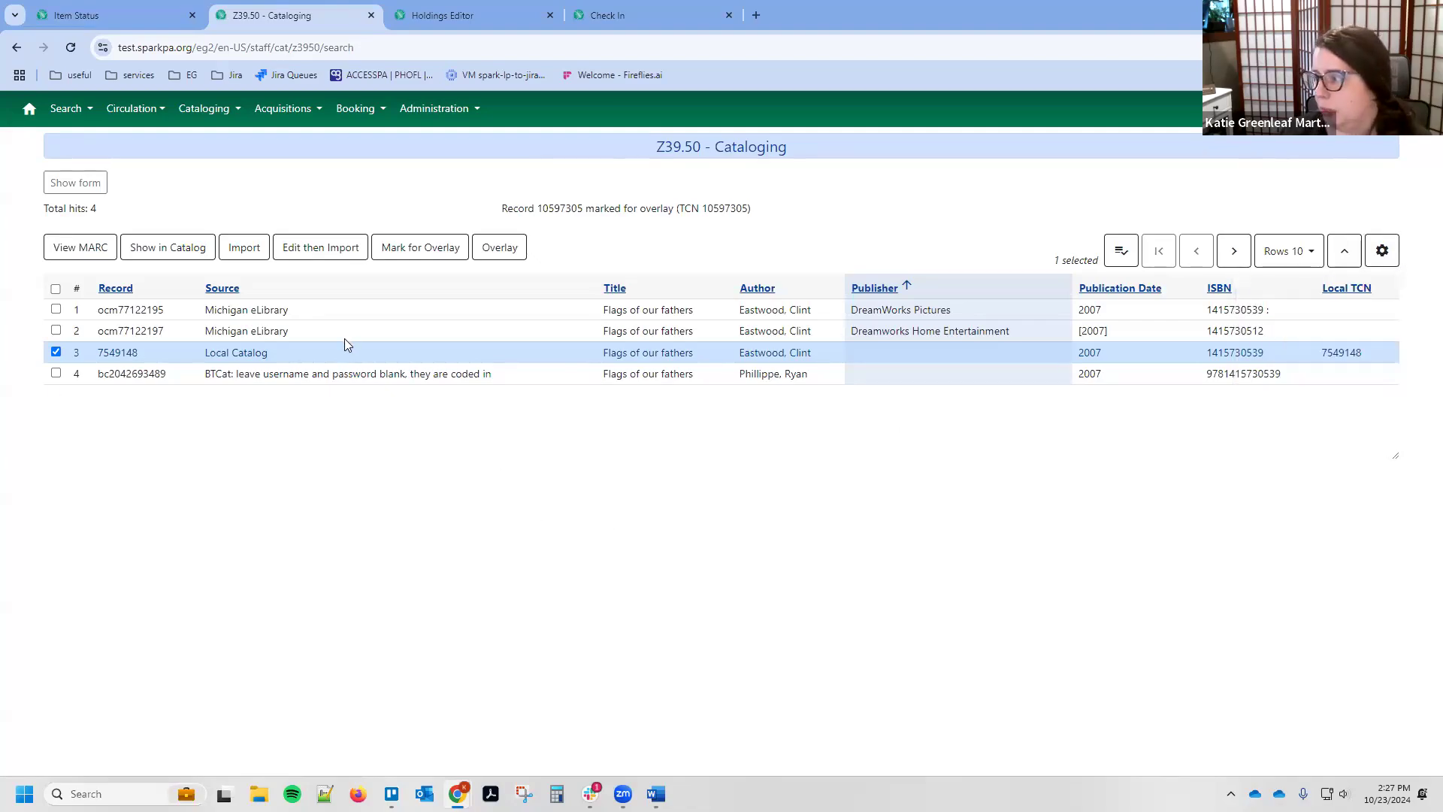
Step: Sort the results by Source and open the MARC of the Local Catalog record and Michigan eLibrary record ocm77122195 side by side
click(223, 288)
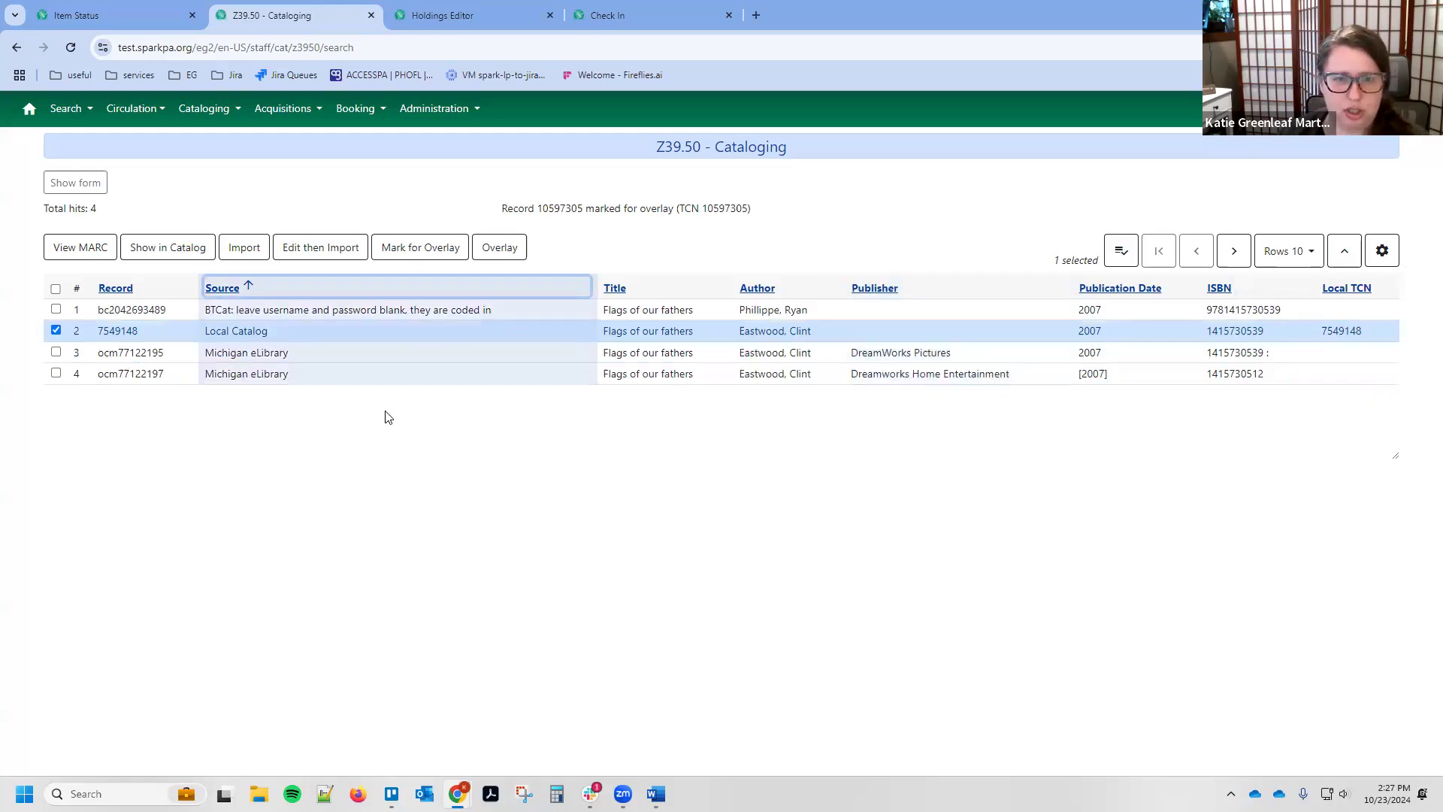
click(57, 353)
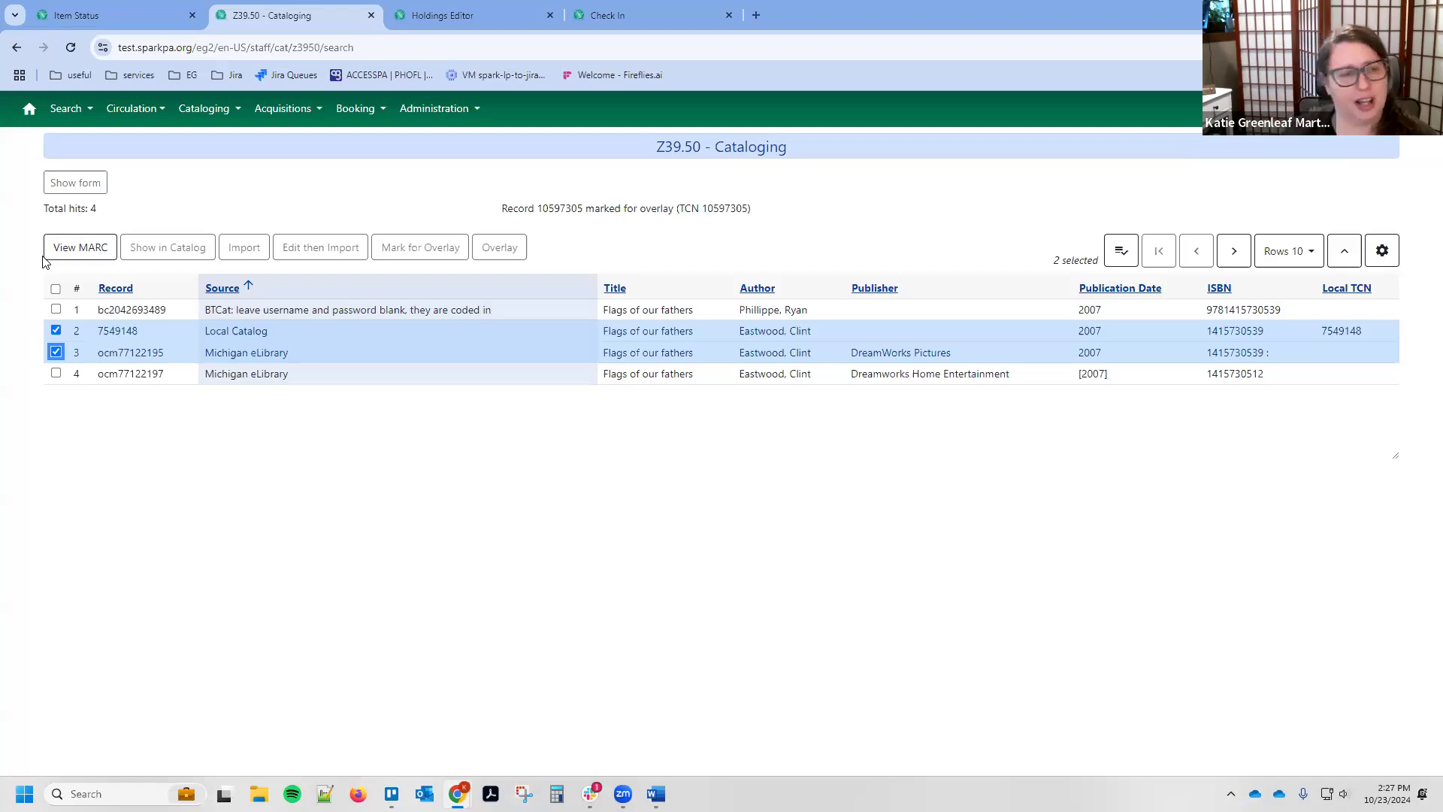
click(84, 259)
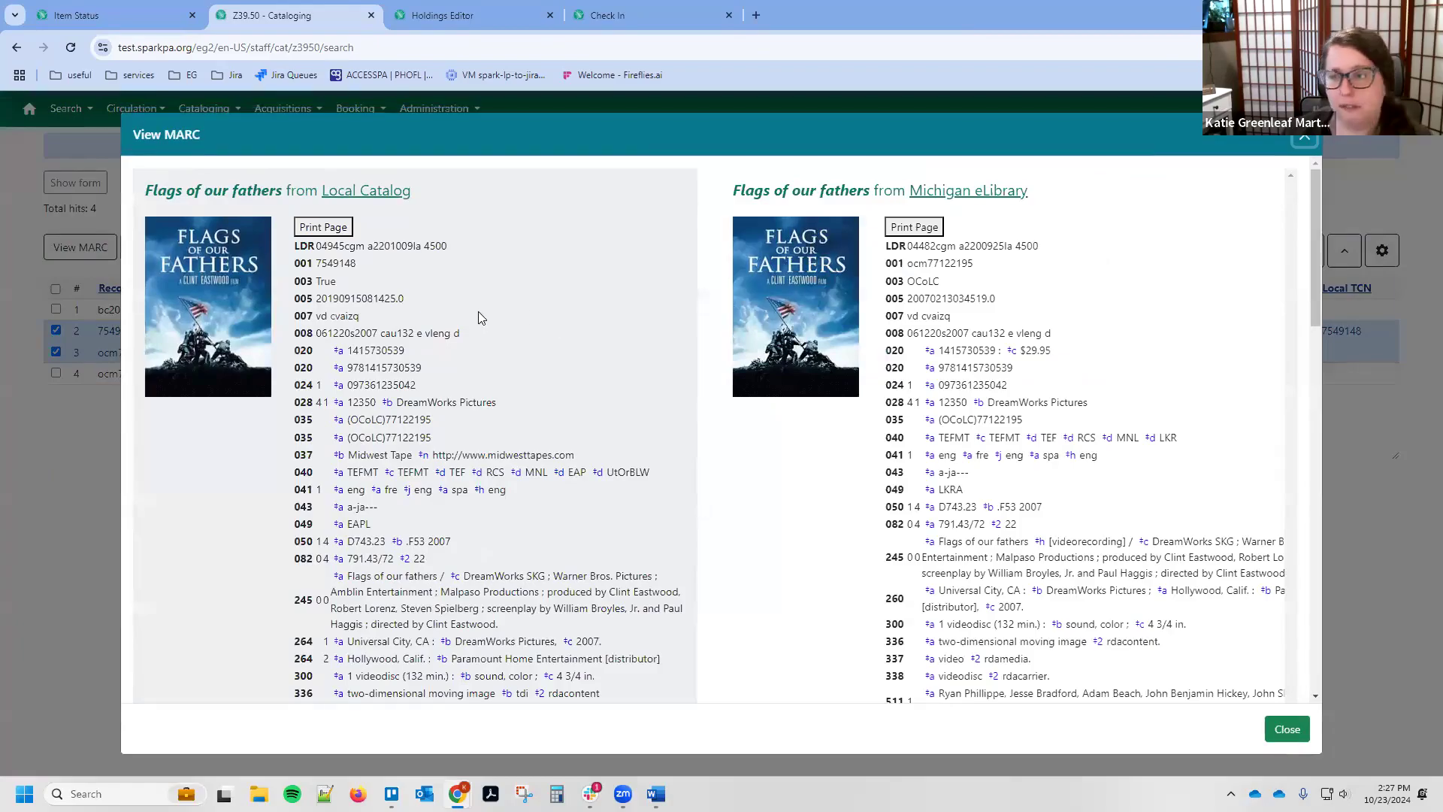
Step: Compare the Local Catalog and Michigan eLibrary MARC fields through their full length and close the comparison
scroll(537, 318, down, 1)
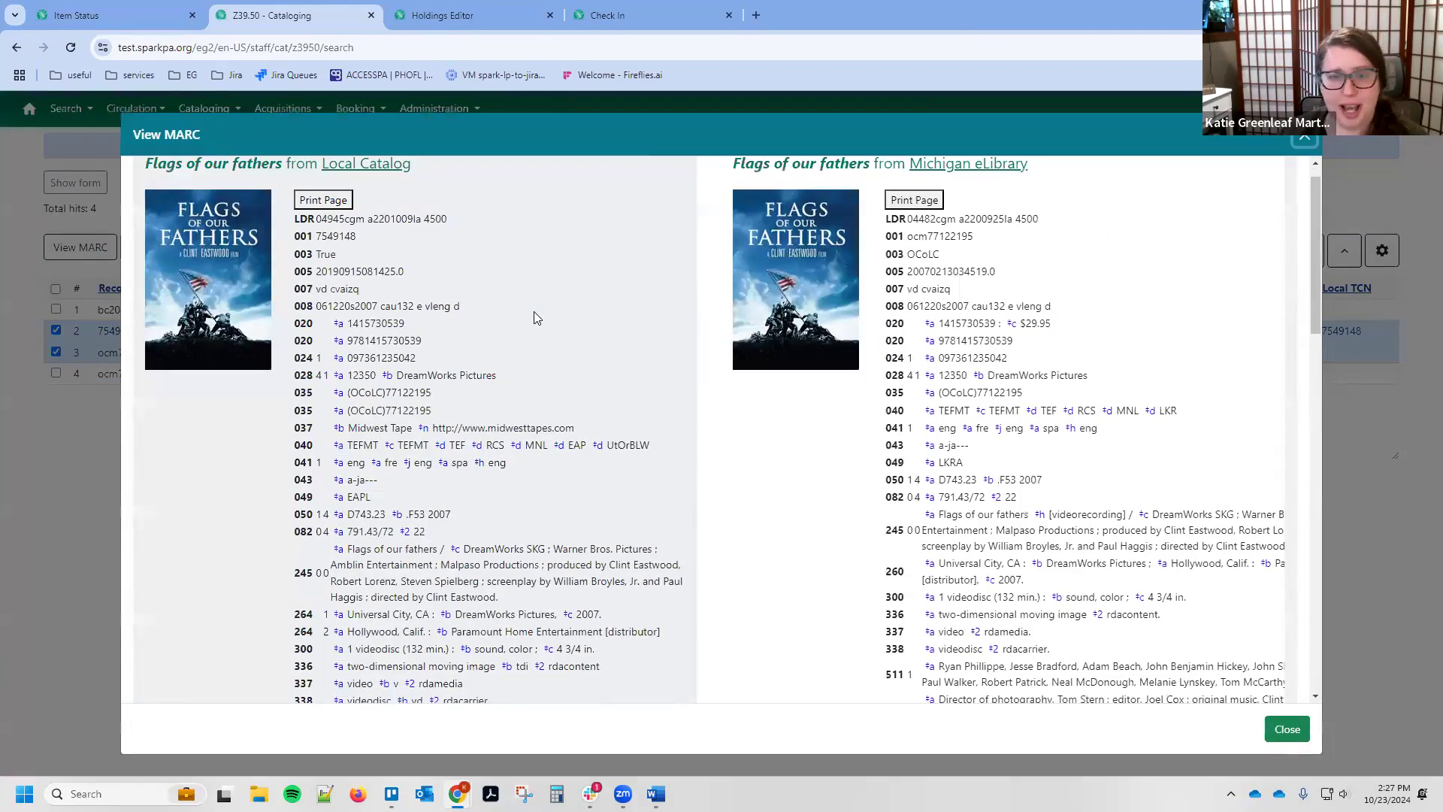
scroll(534, 311, down, 15)
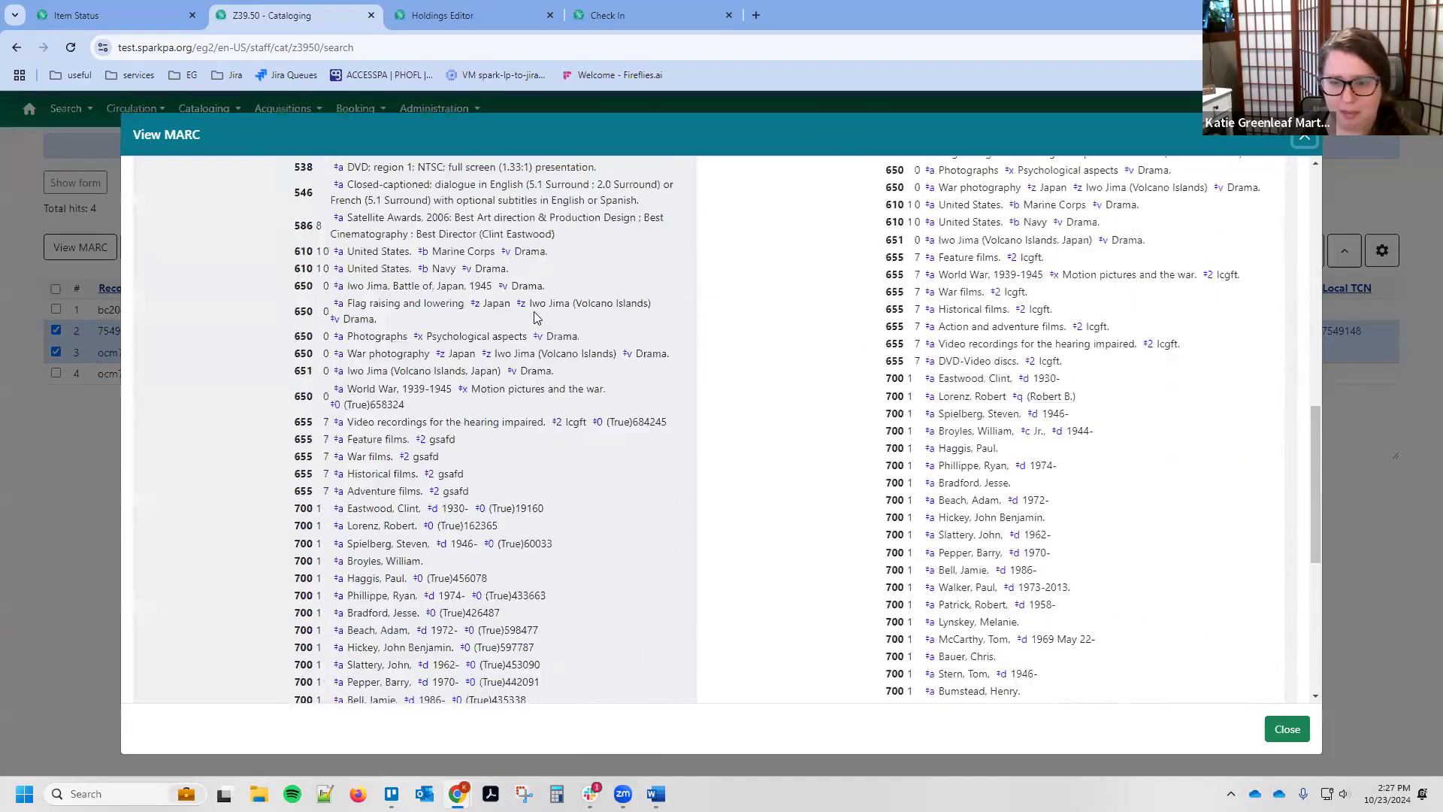
scroll(536, 318, down, 5)
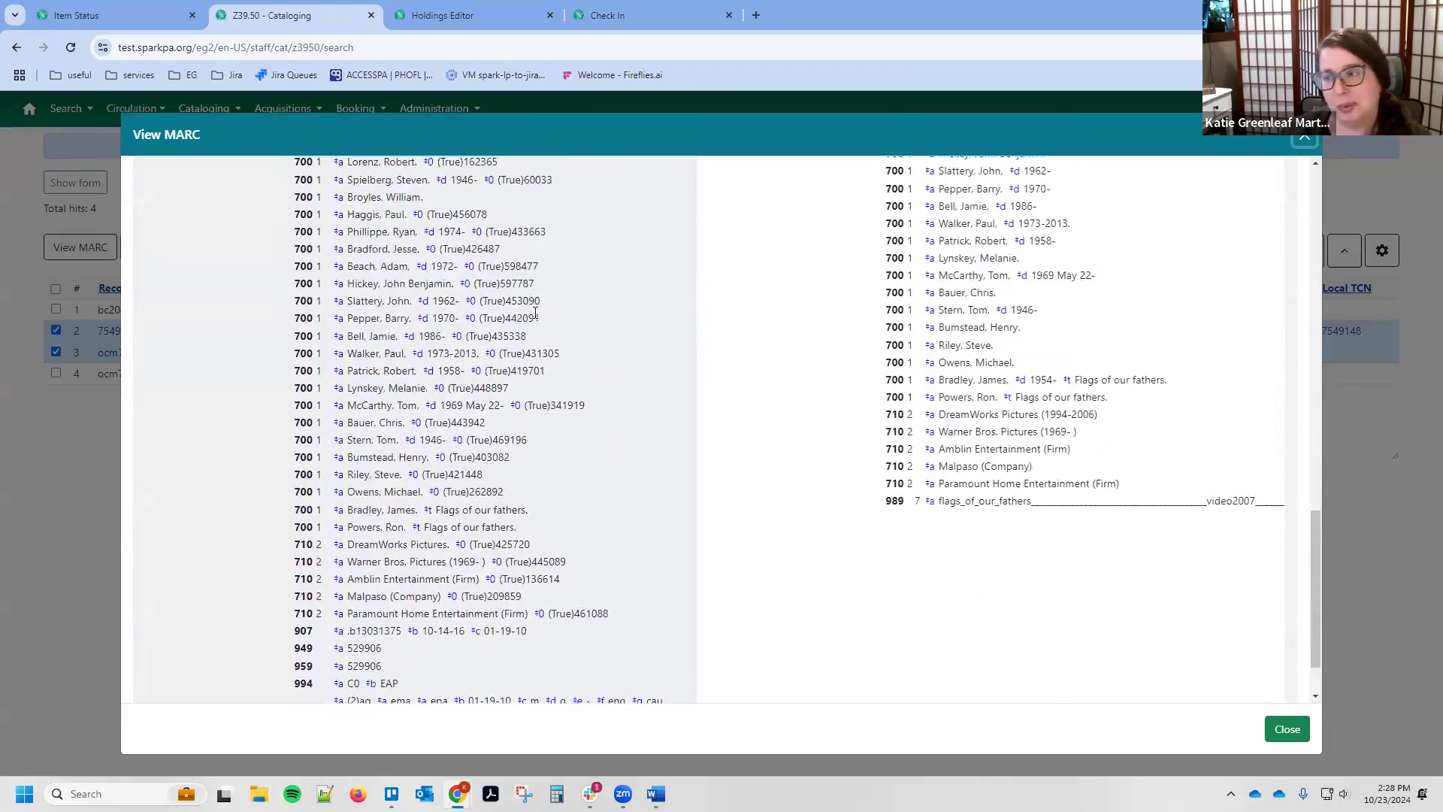
scroll(535, 312, up, 20)
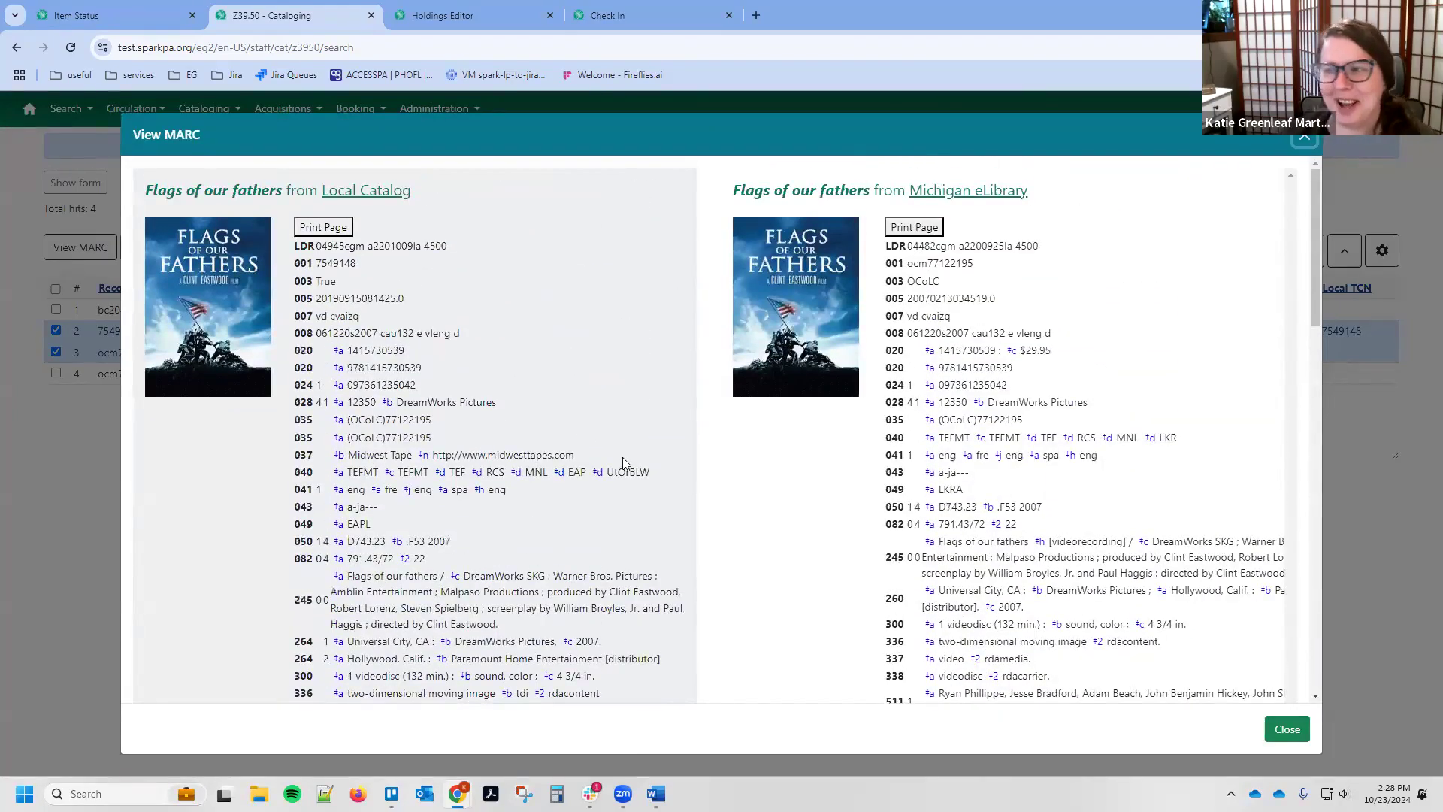
scroll(623, 462, down, 20)
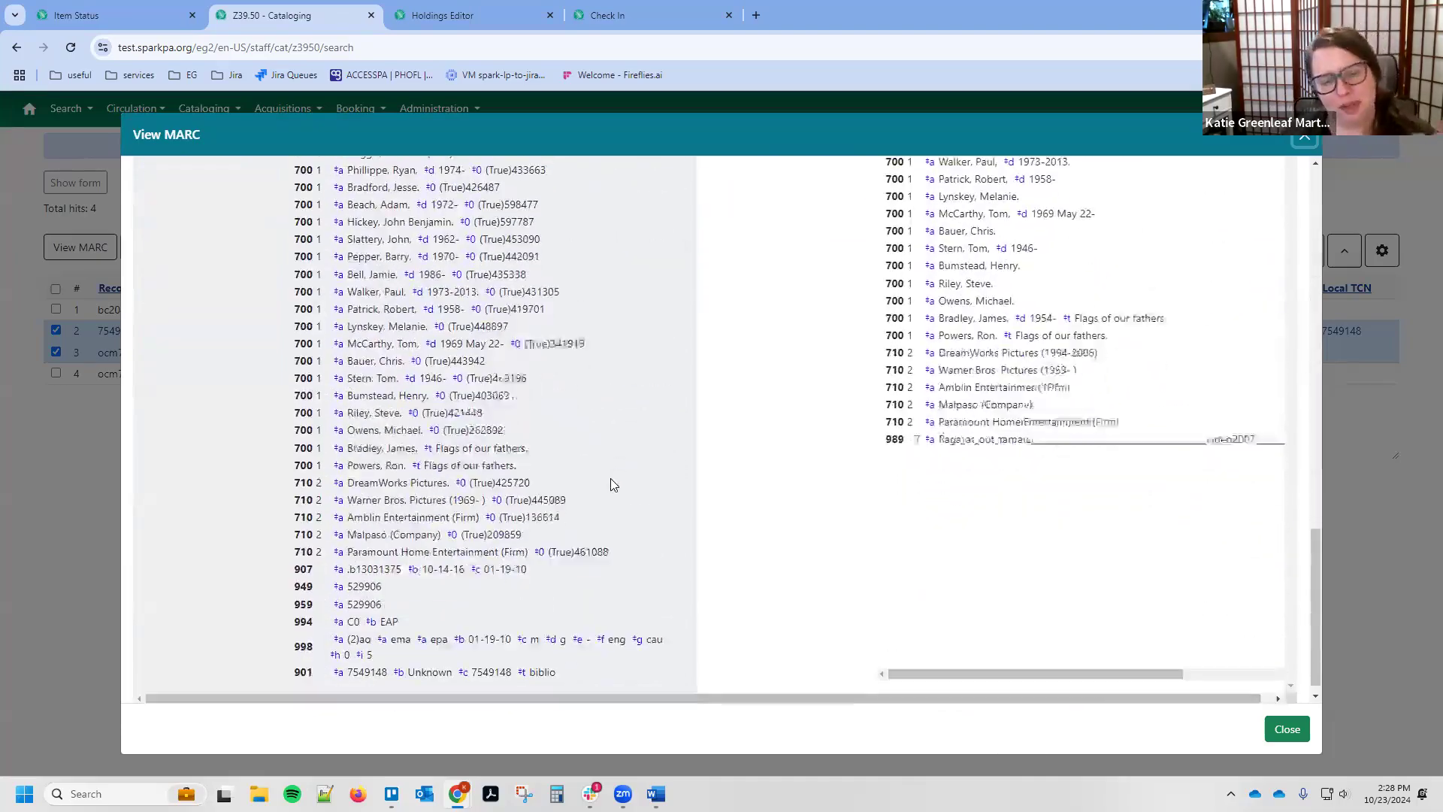
drag(999, 663, 819, 641)
scroll(812, 632, up, 20)
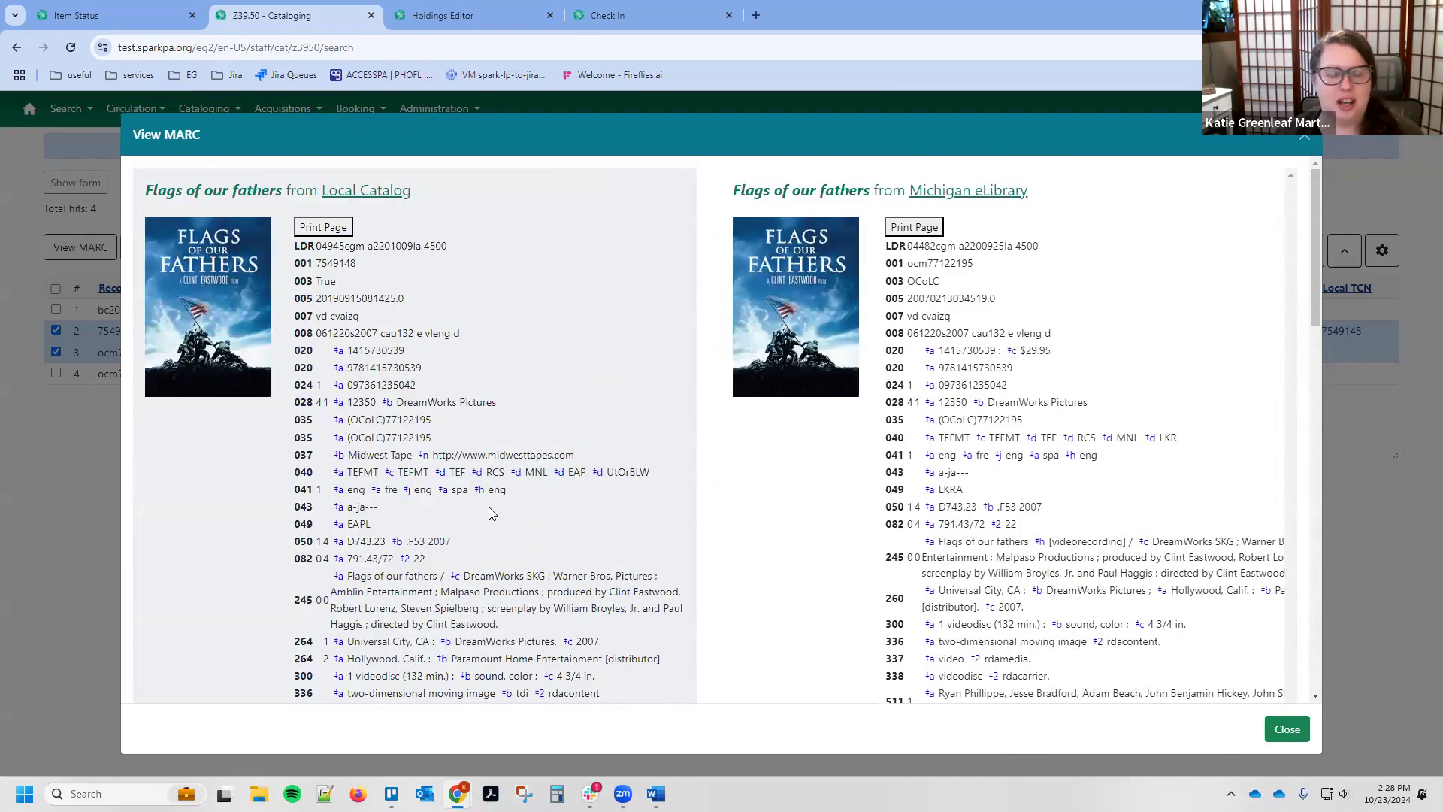
scroll(489, 513, down, 1)
scroll(488, 513, up, 1)
scroll(487, 506, down, 1)
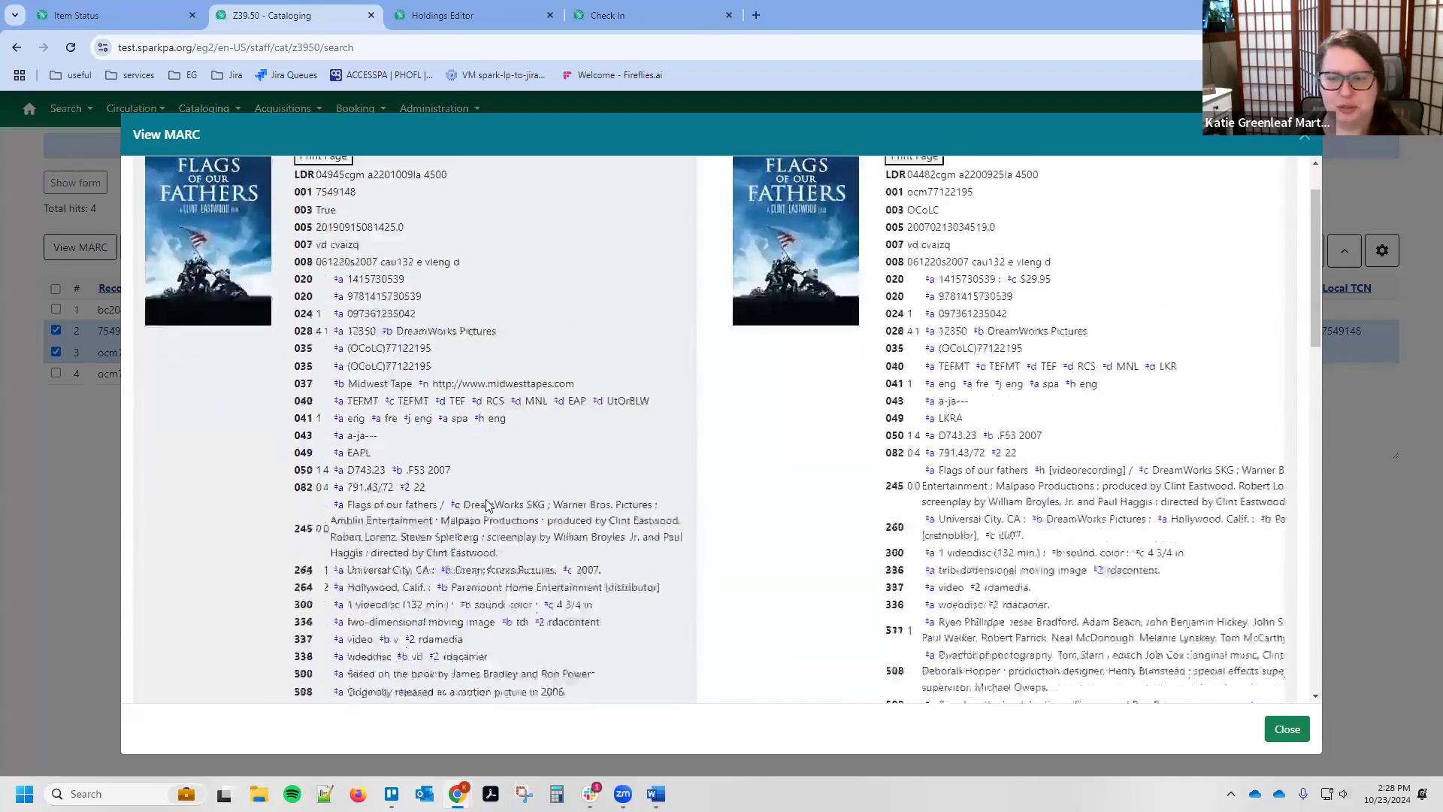
scroll(487, 505, down, 2)
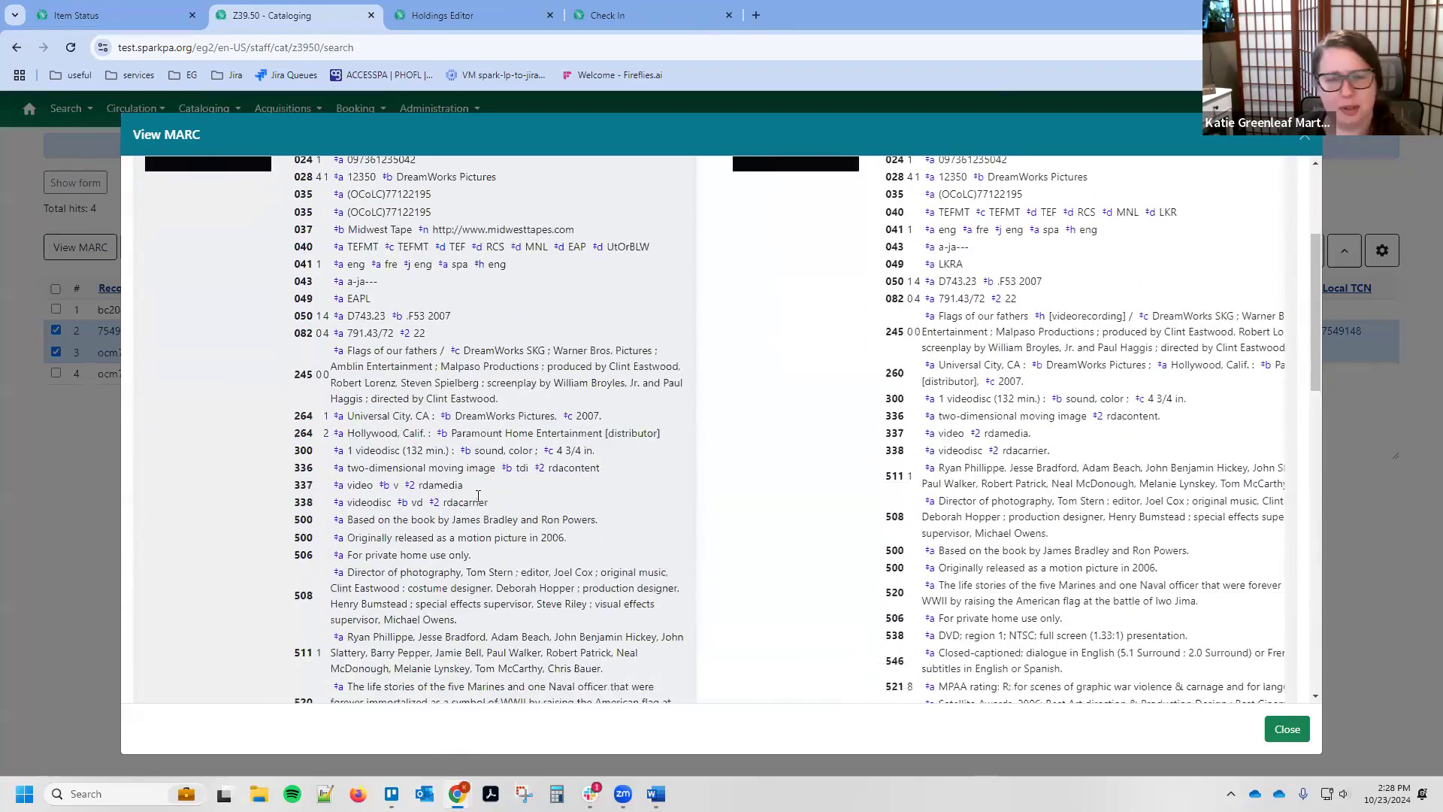
scroll(478, 496, up, 3)
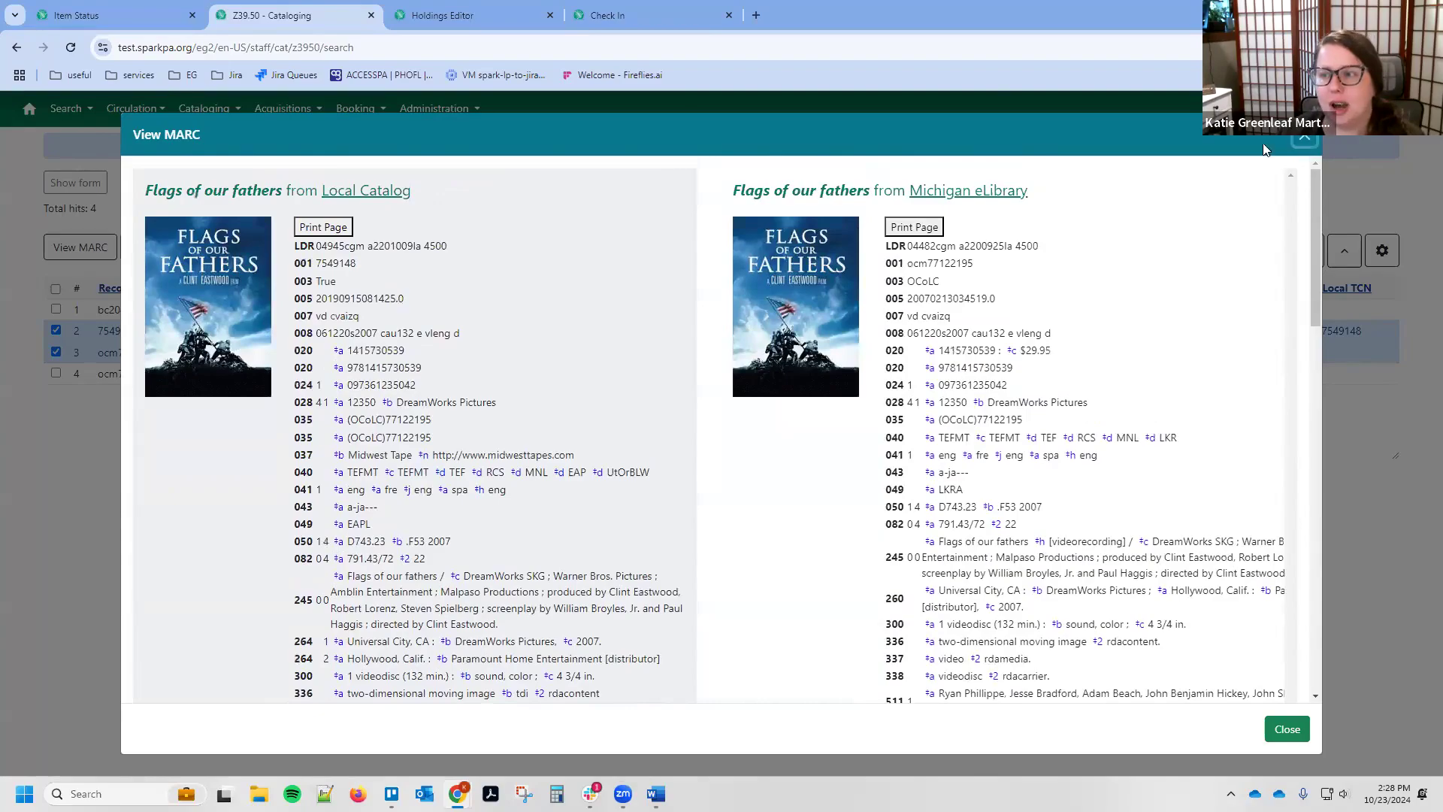
click(1305, 138)
Step: Add Michigan eLibrary record ocm77122197 to the selection and compare the three MARC records side by side
click(56, 373)
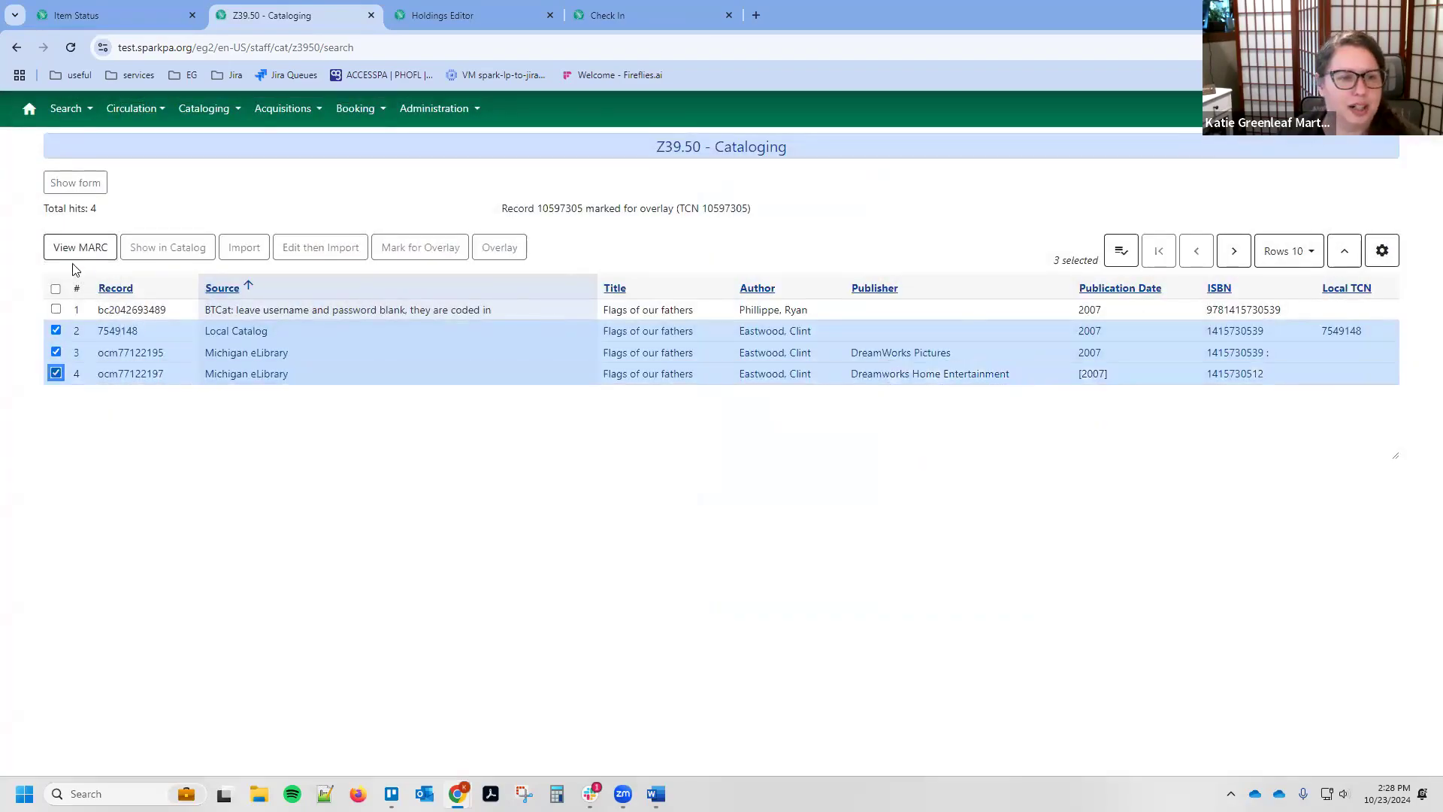
click(78, 249)
scroll(299, 464, down, 3)
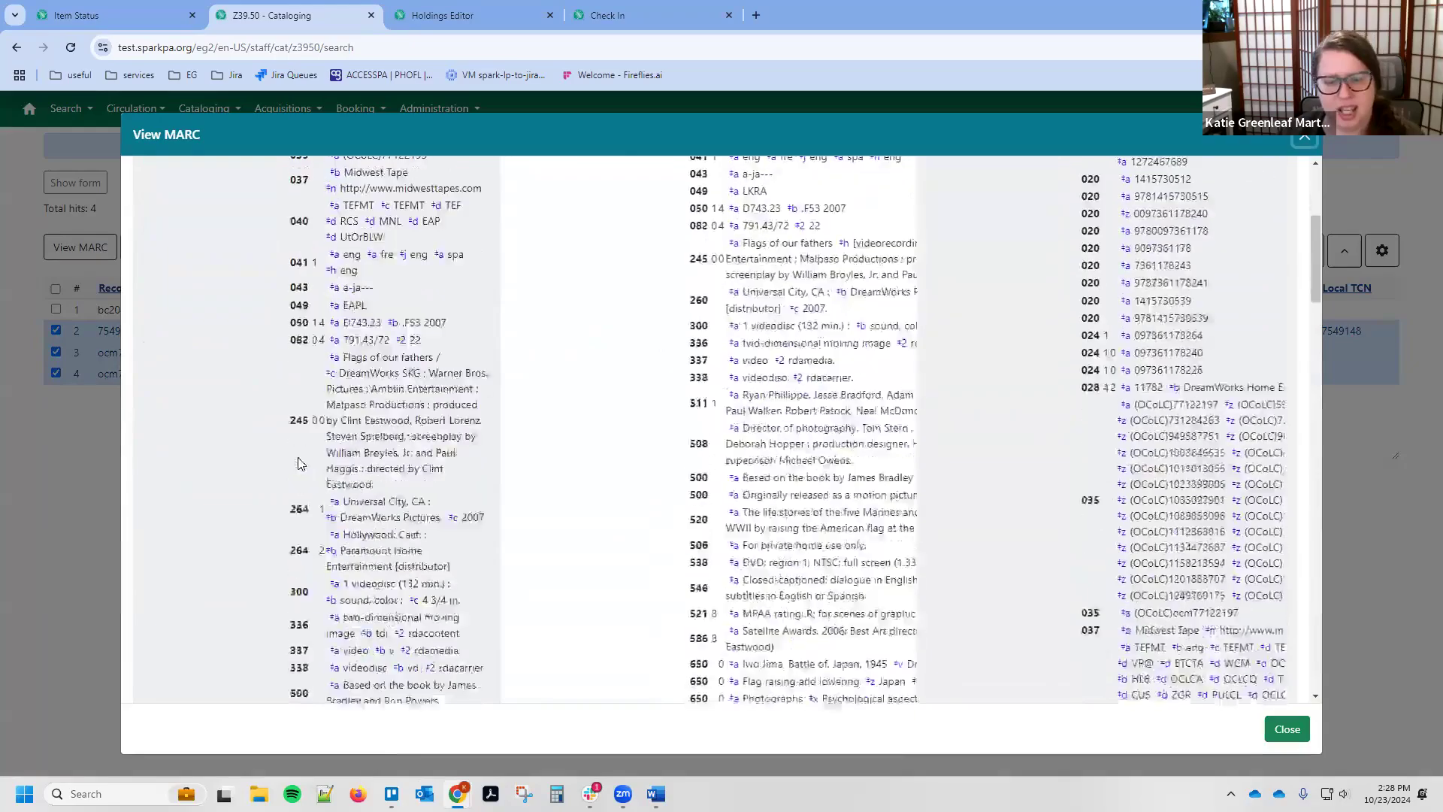
scroll(305, 470, down, 15)
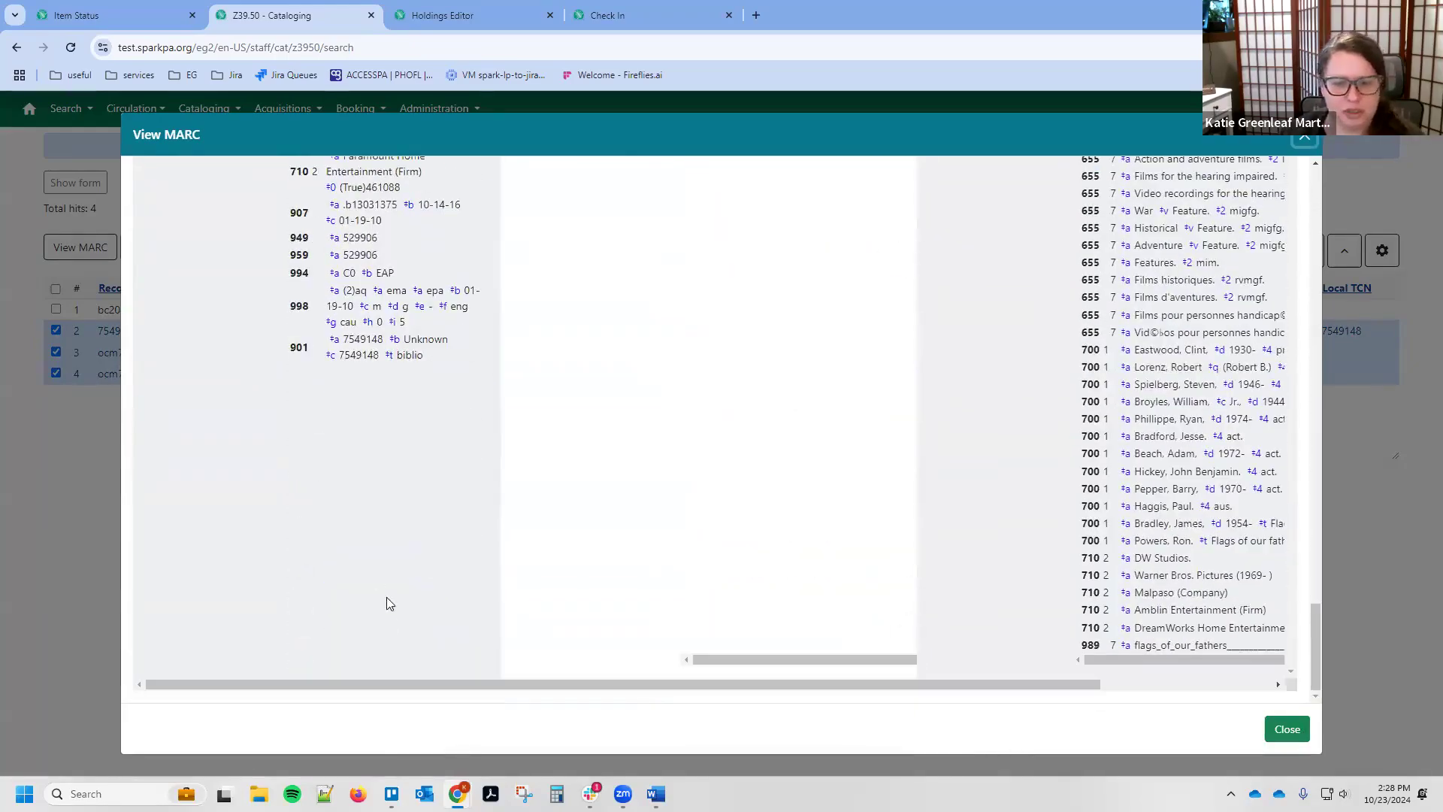
drag(400, 686, 602, 689)
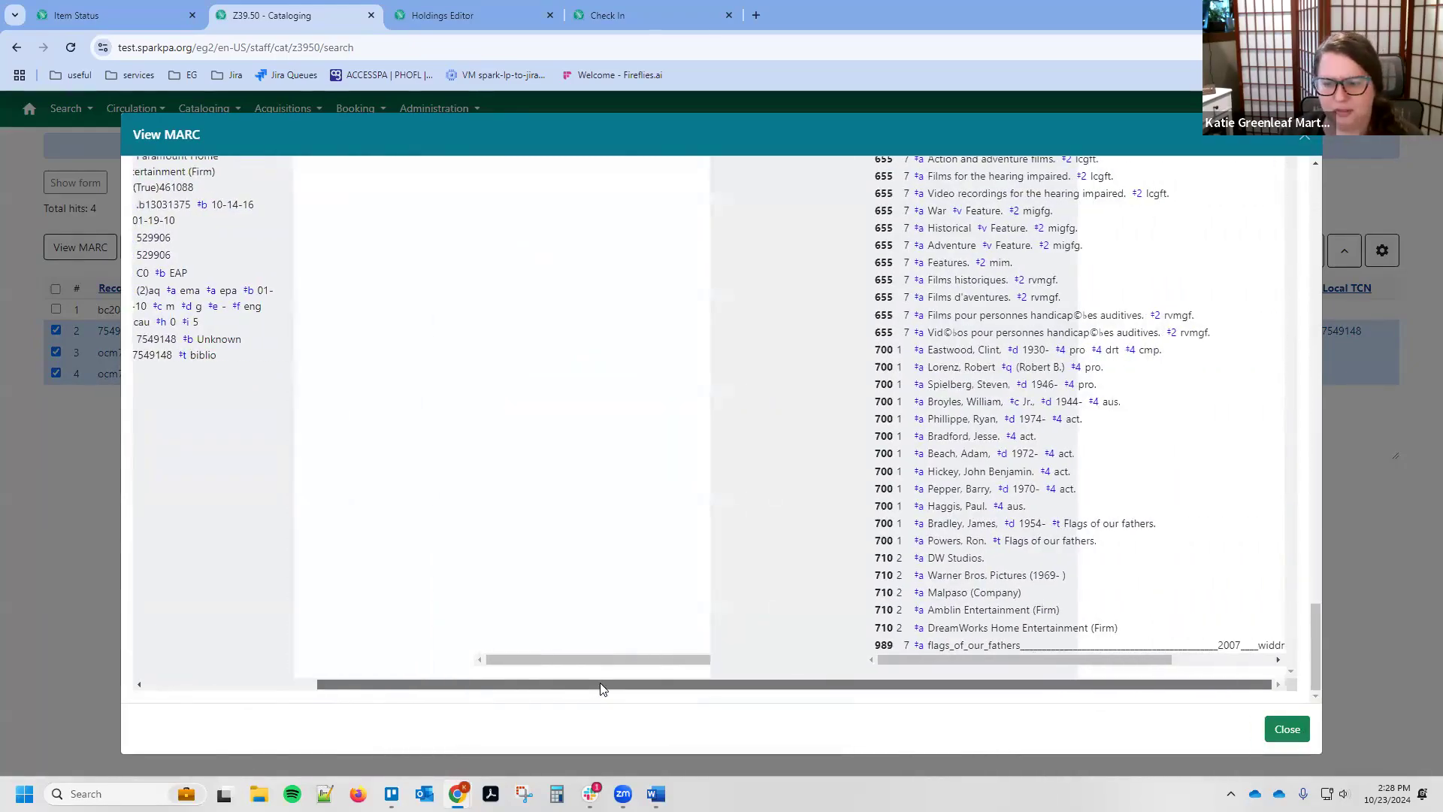
scroll(559, 614, up, 10)
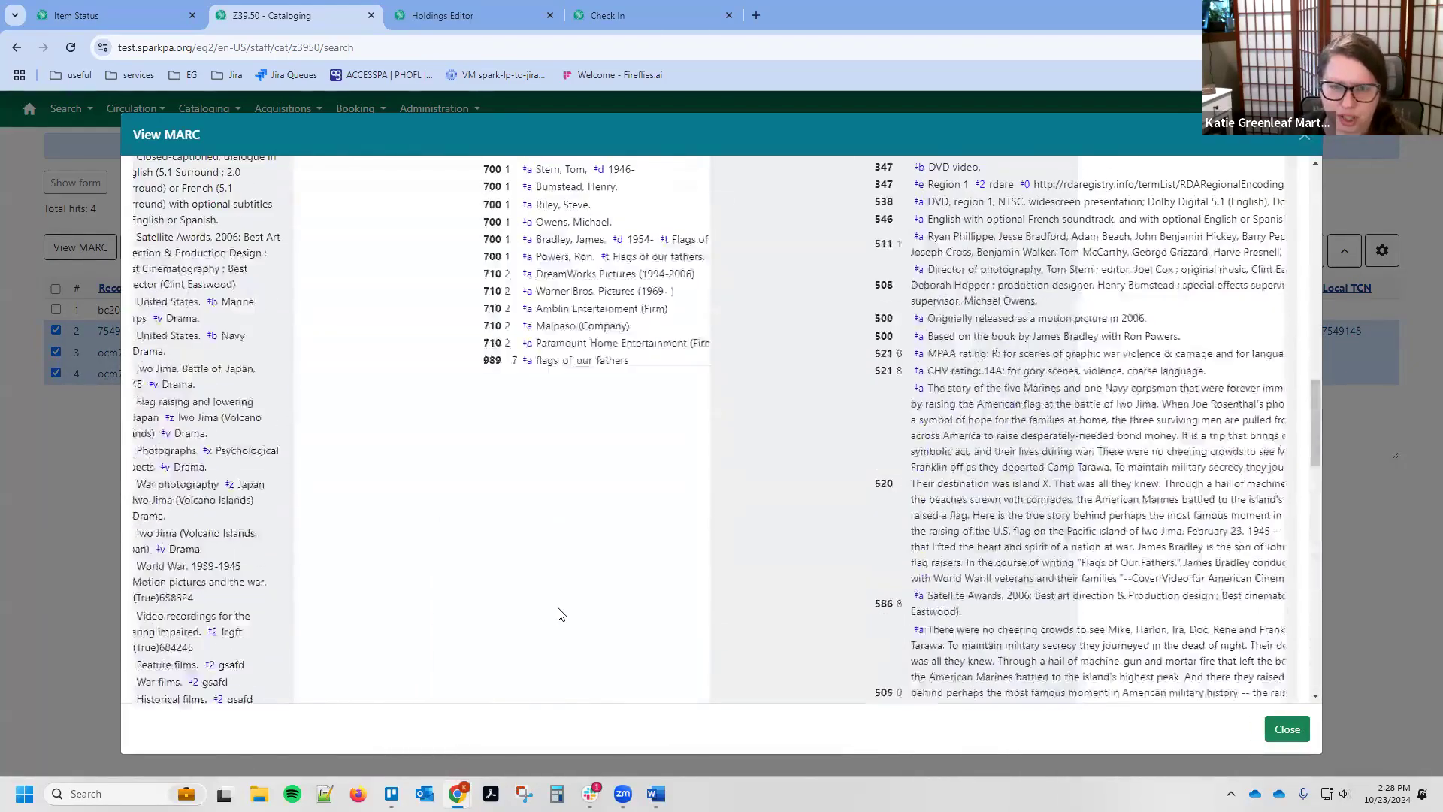
scroll(560, 602, up, 15)
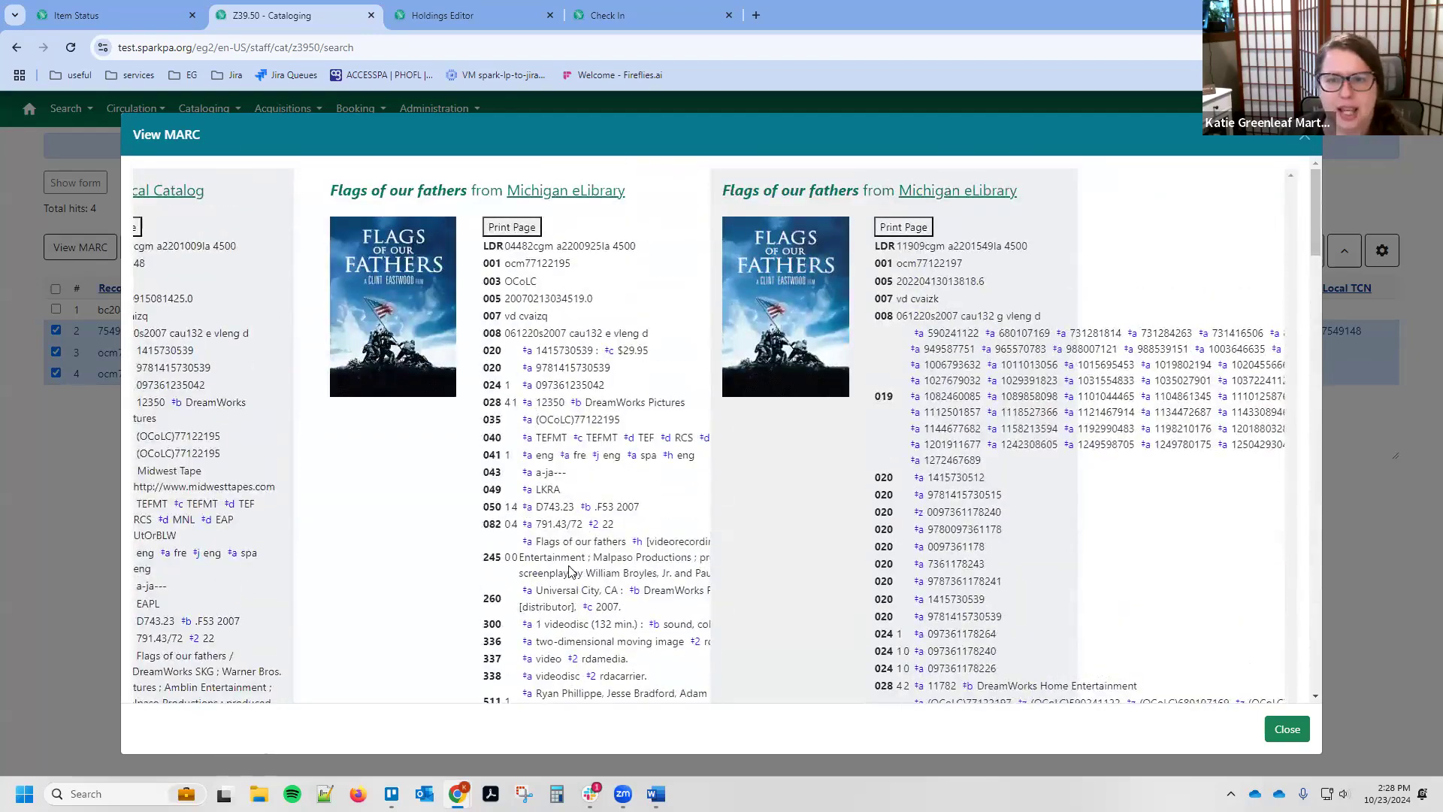
Step: Preview printing from the ocm77122197 record, cancel it, and look through the three MARC records again
click(901, 226)
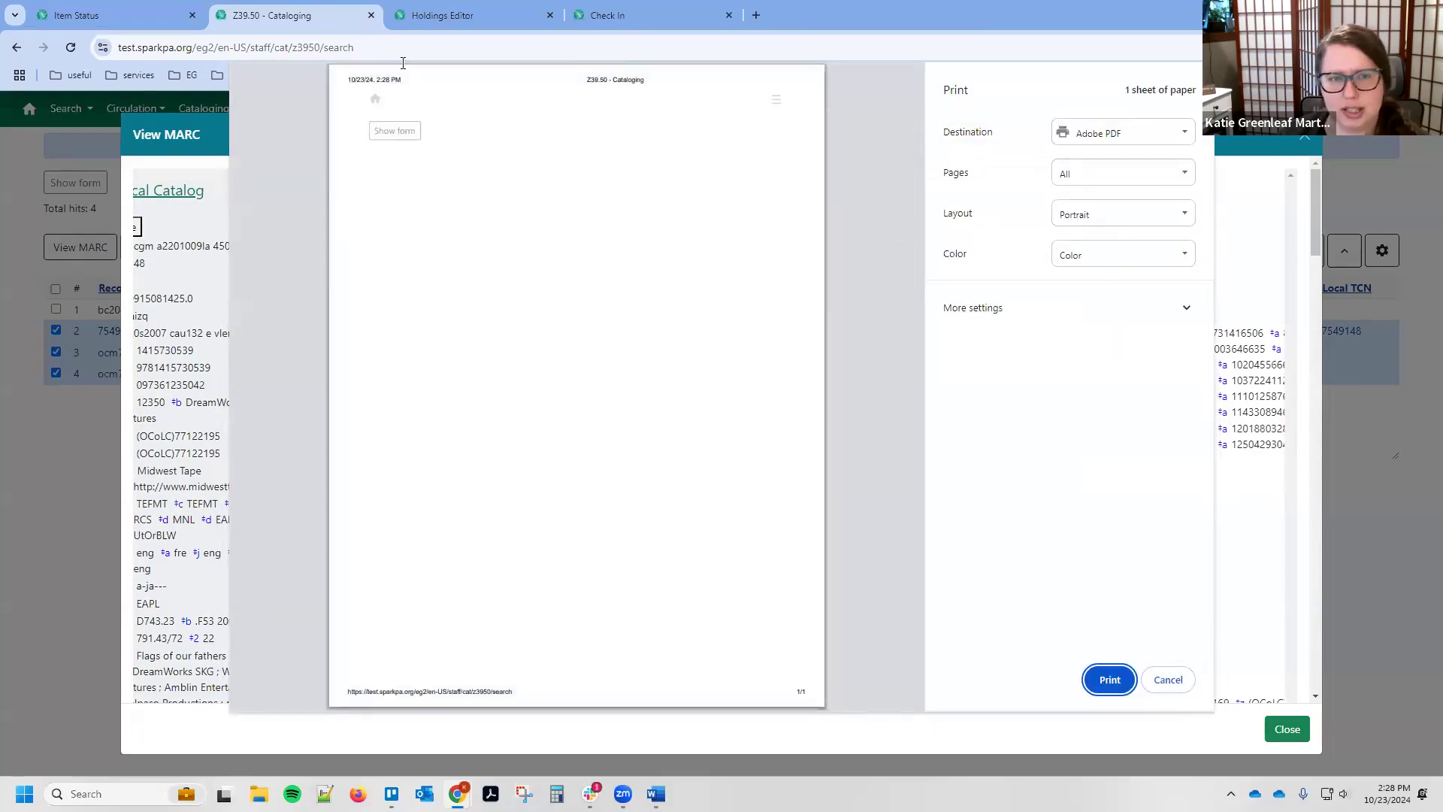
click(1174, 684)
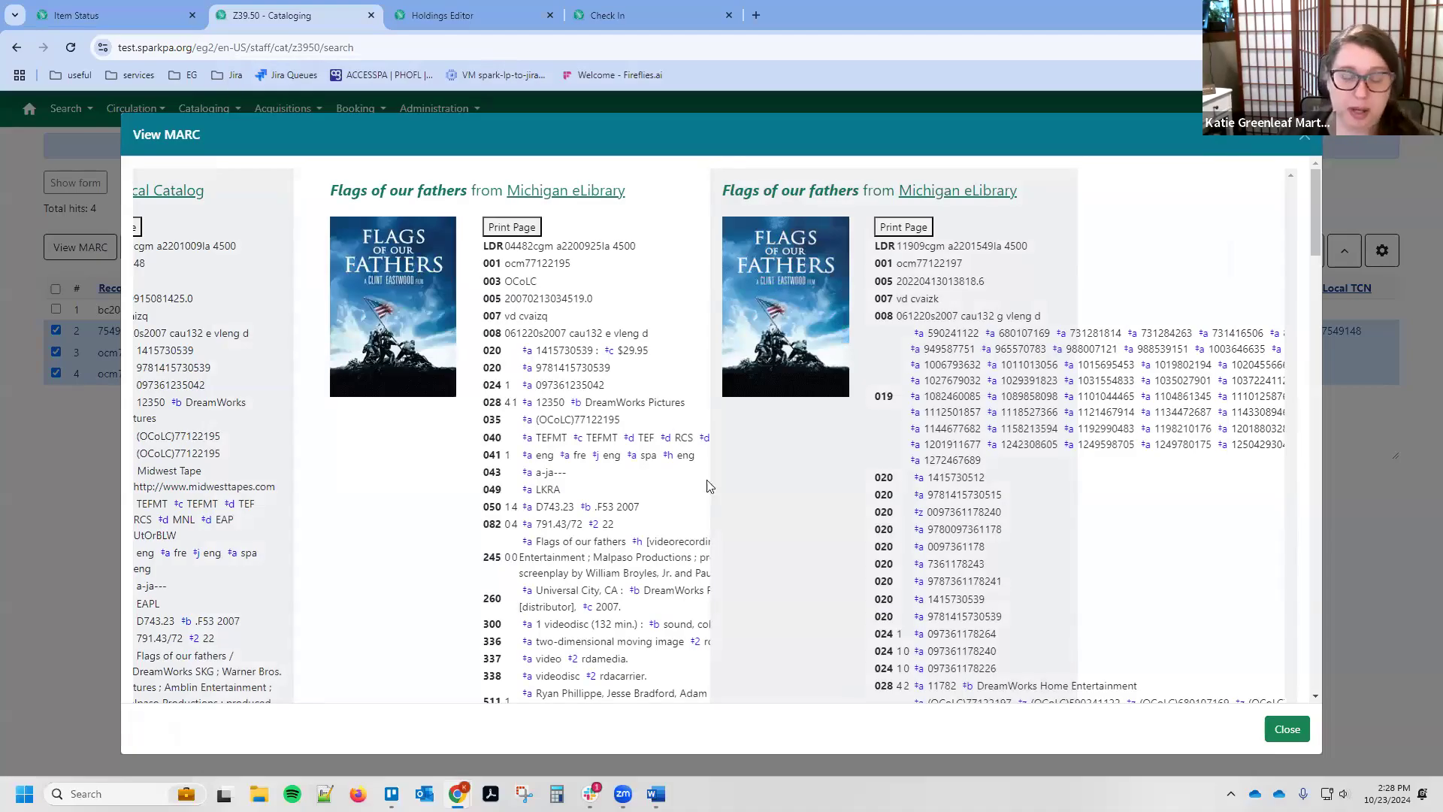
scroll(854, 569, down, 20)
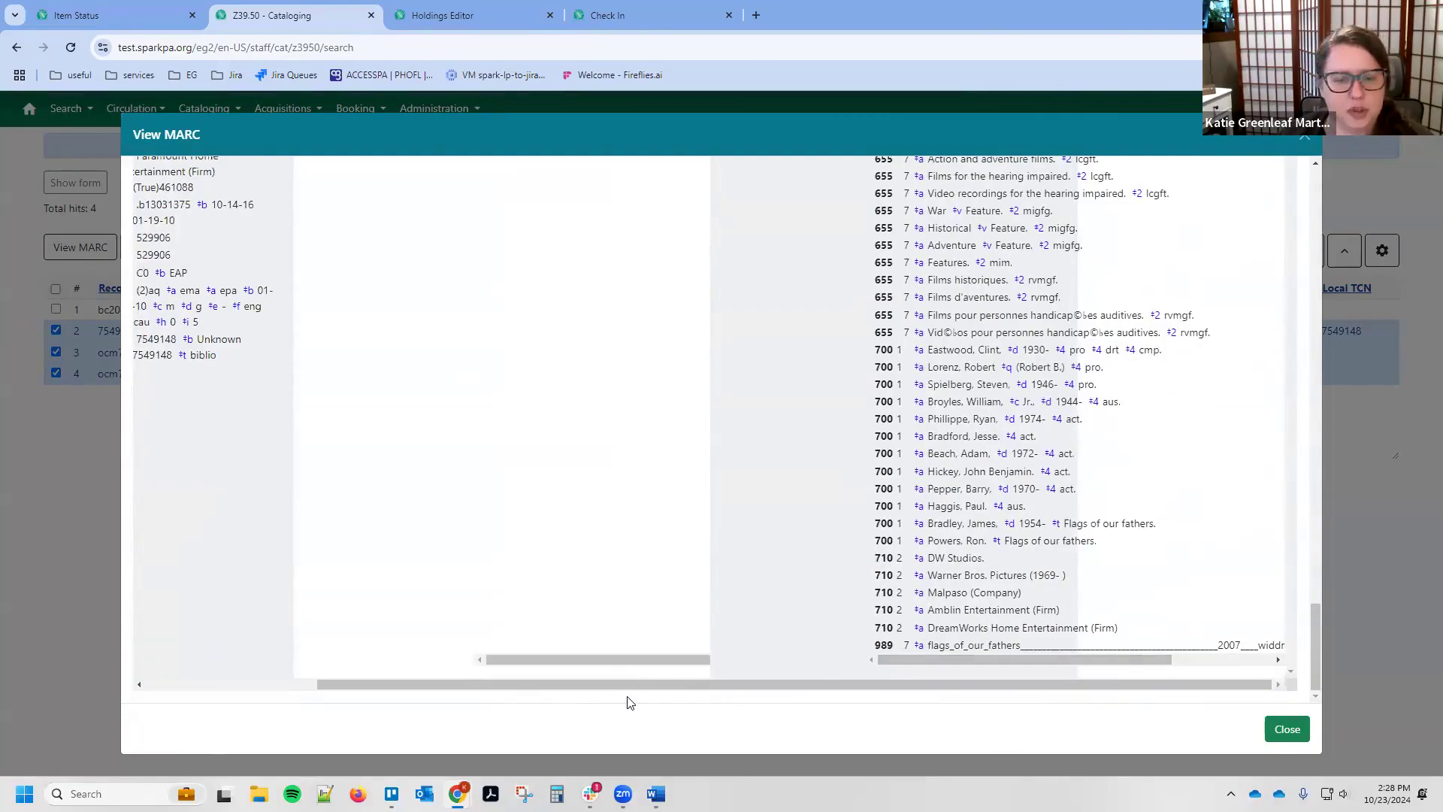
drag(491, 681, 335, 681)
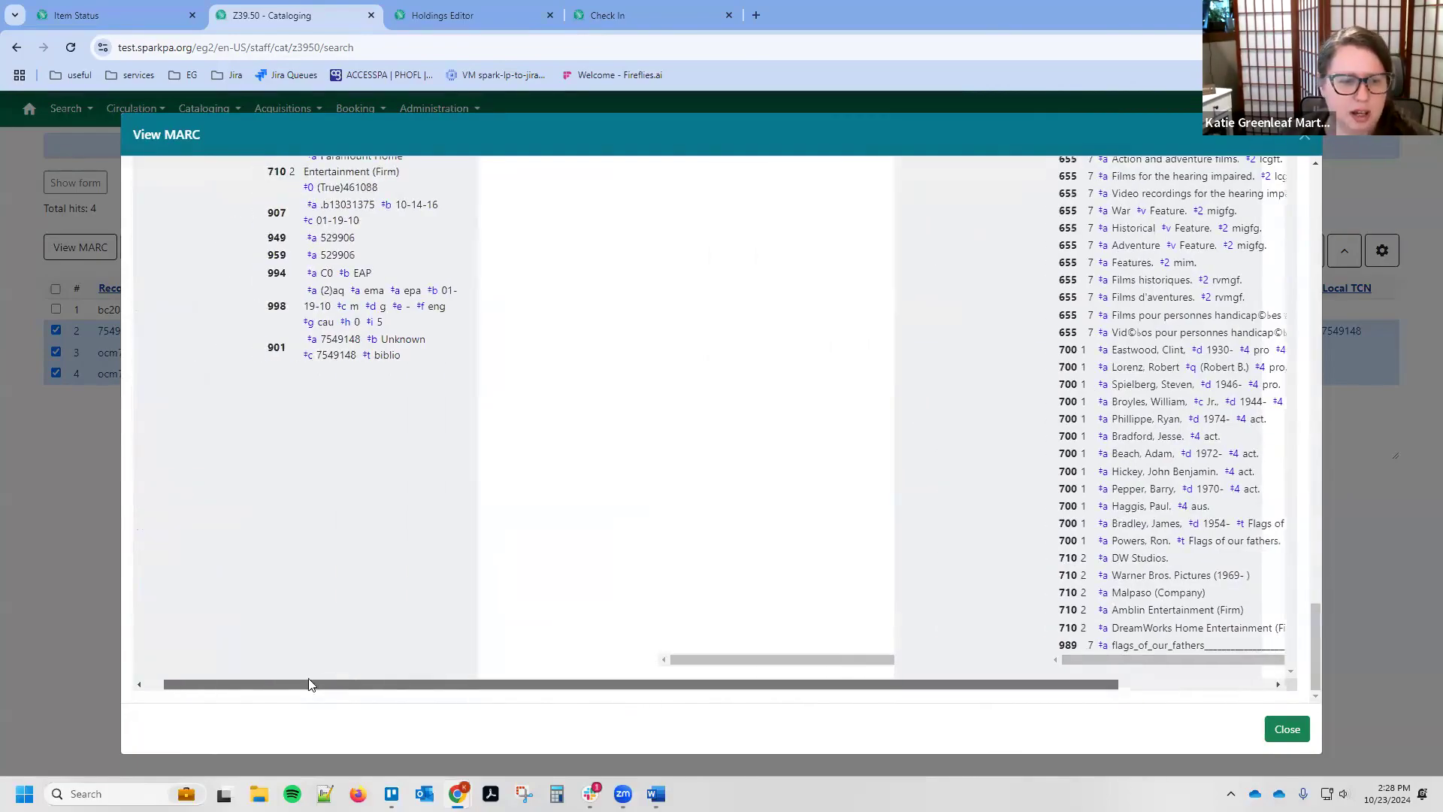
scroll(517, 538, up, 5)
scroll(517, 538, up, 15)
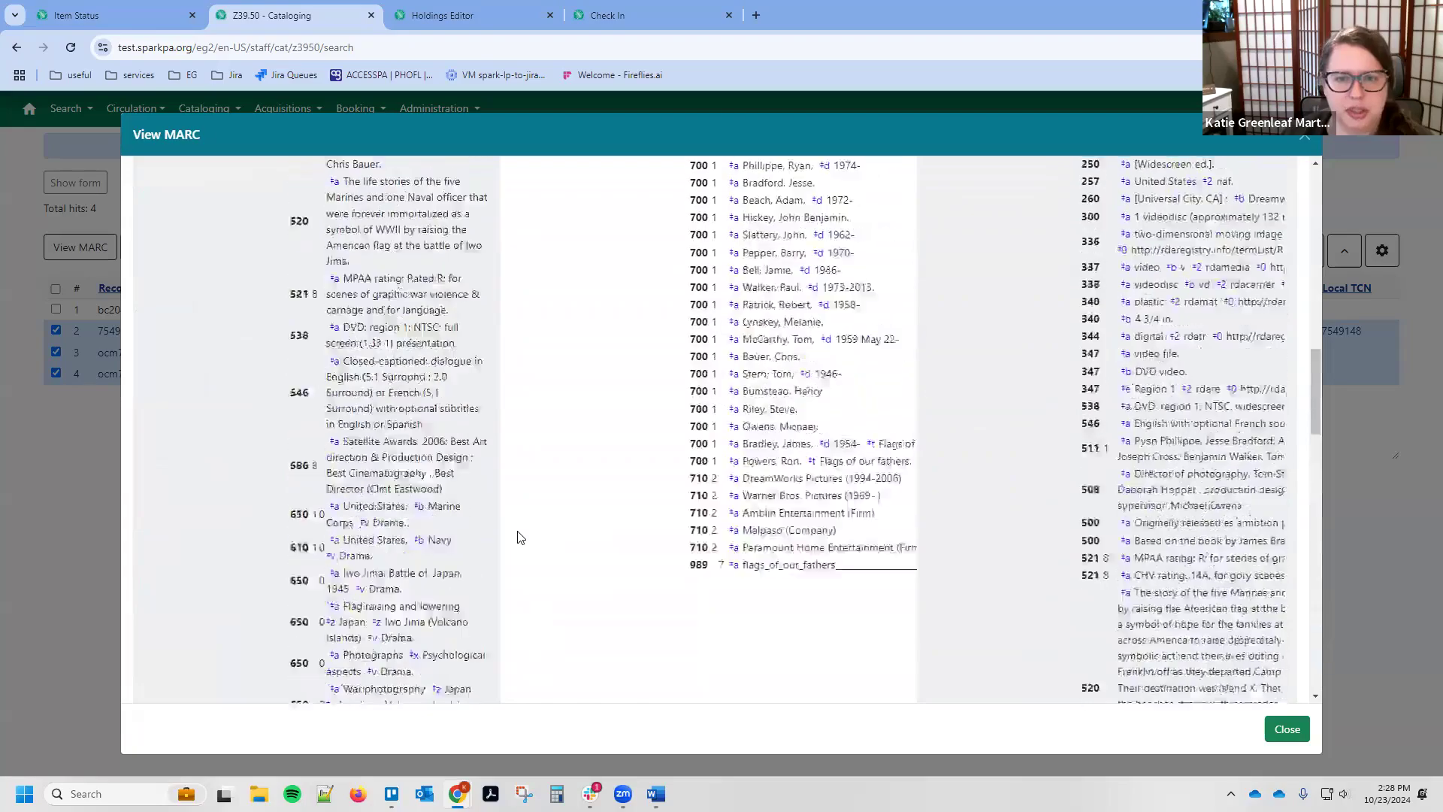
scroll(517, 538, up, 1)
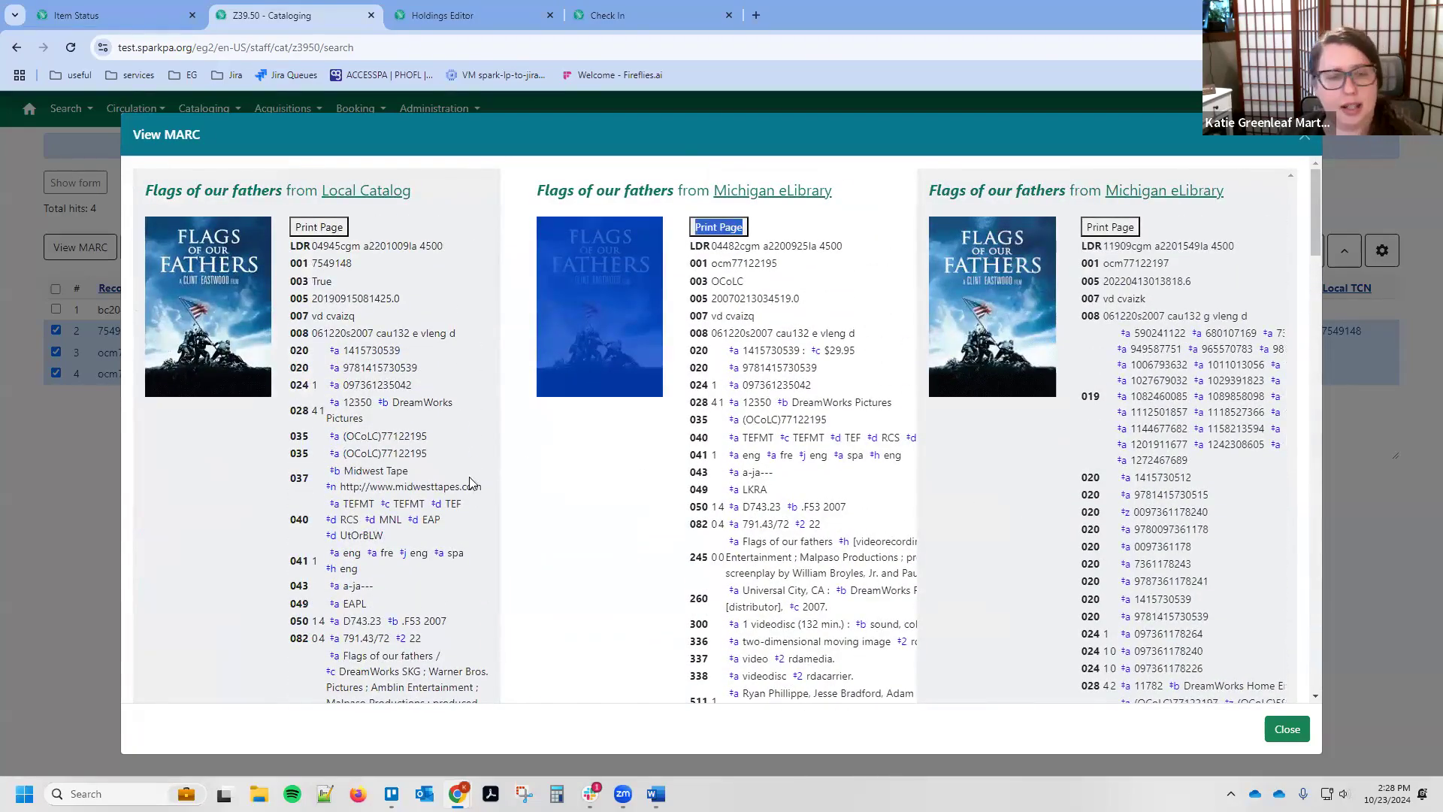
Step: Look over the three MARC records once more and close the side-by-side comparison
scroll(344, 481, down, 2)
scroll(345, 481, up, 2)
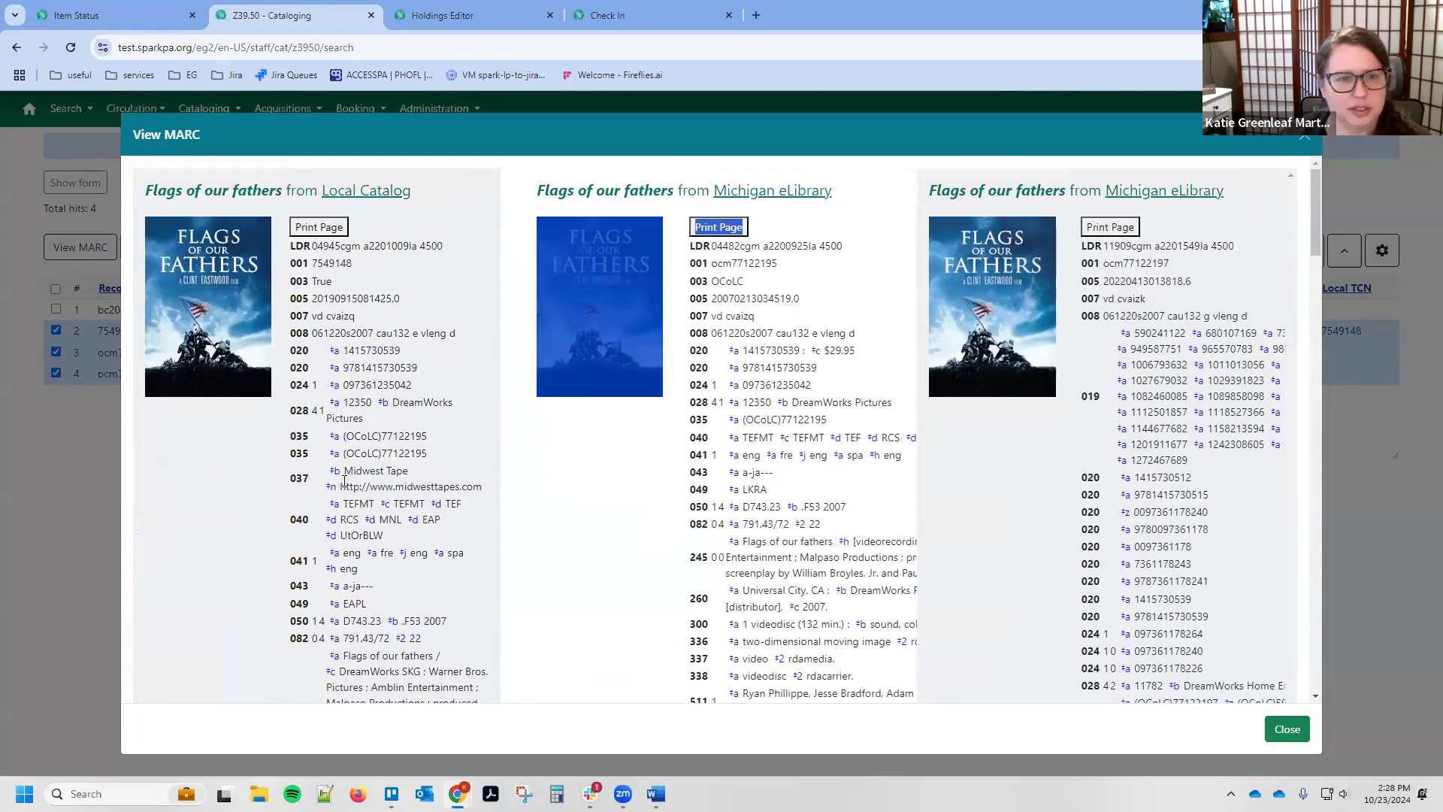
click(844, 530)
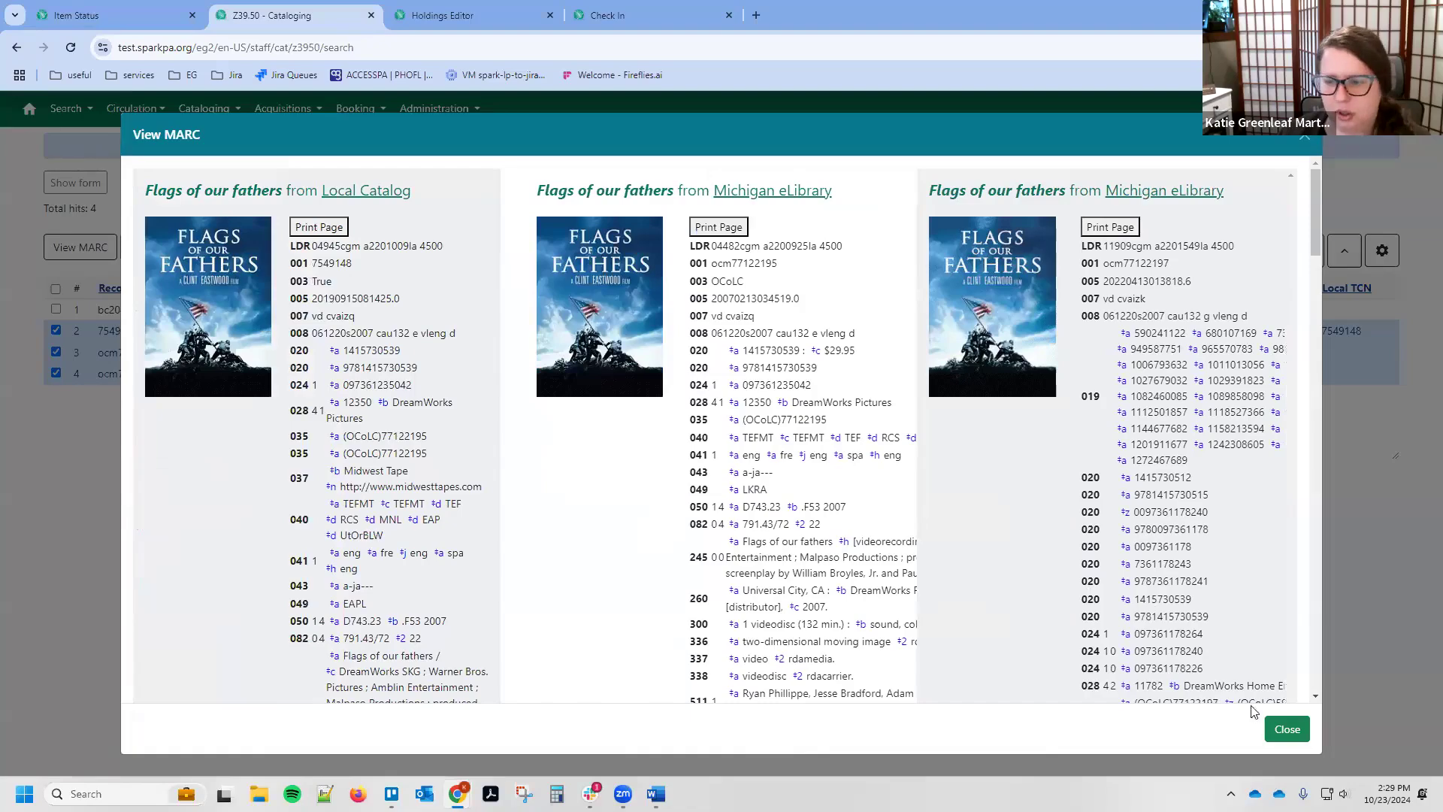
click(1287, 730)
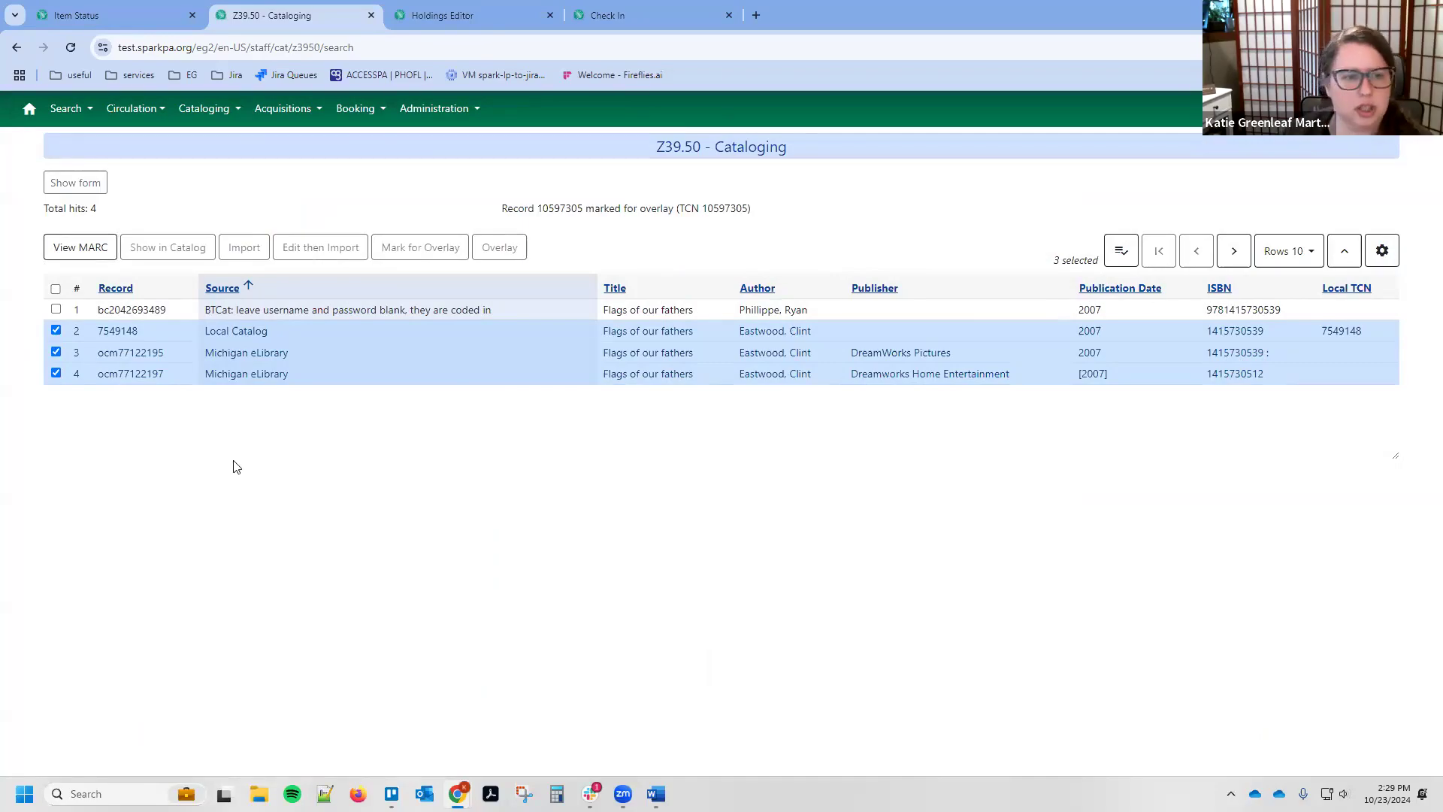
Step: Clear the selection of all Z39.50 results and sort the list by Record
click(56, 290)
click(56, 290)
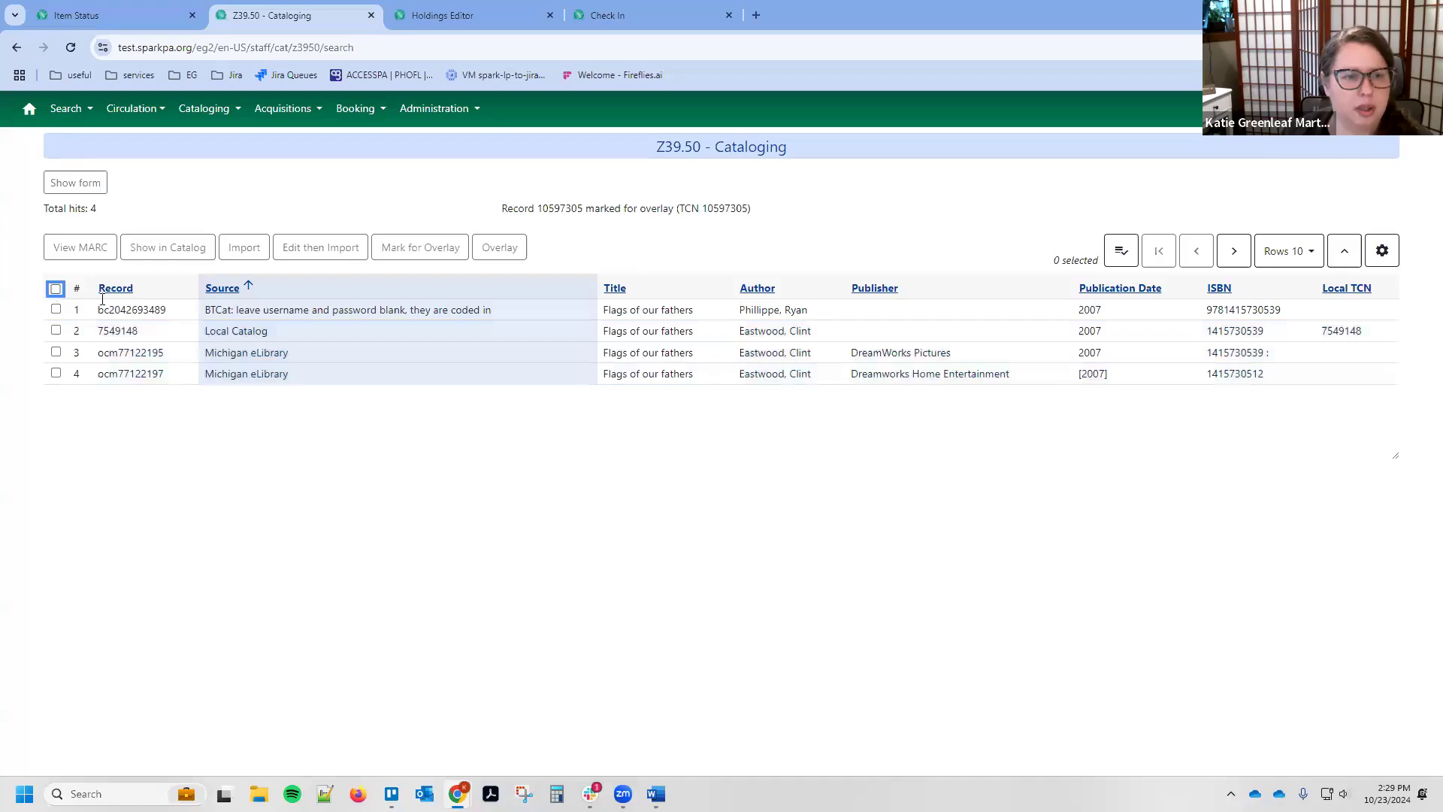
click(391, 467)
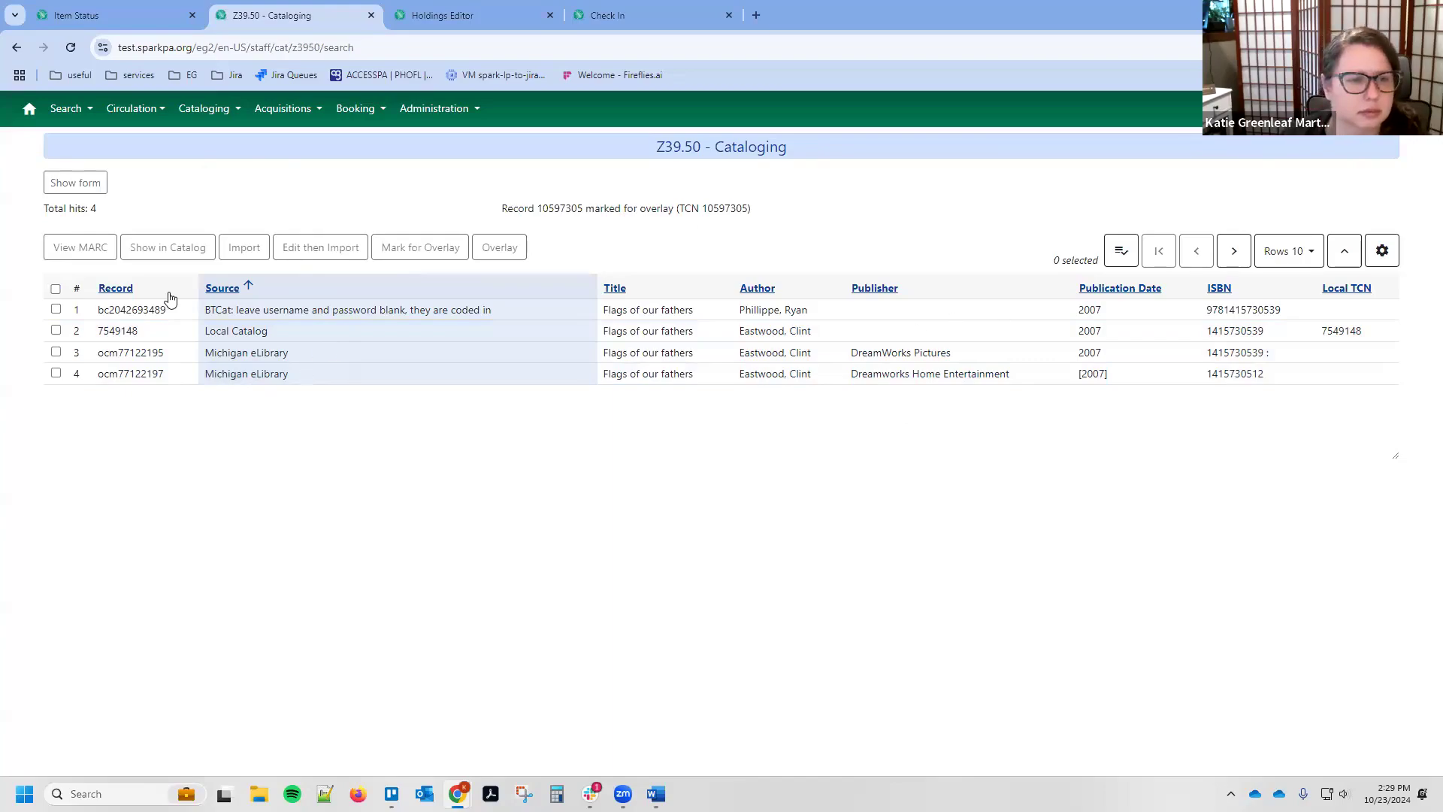
click(114, 288)
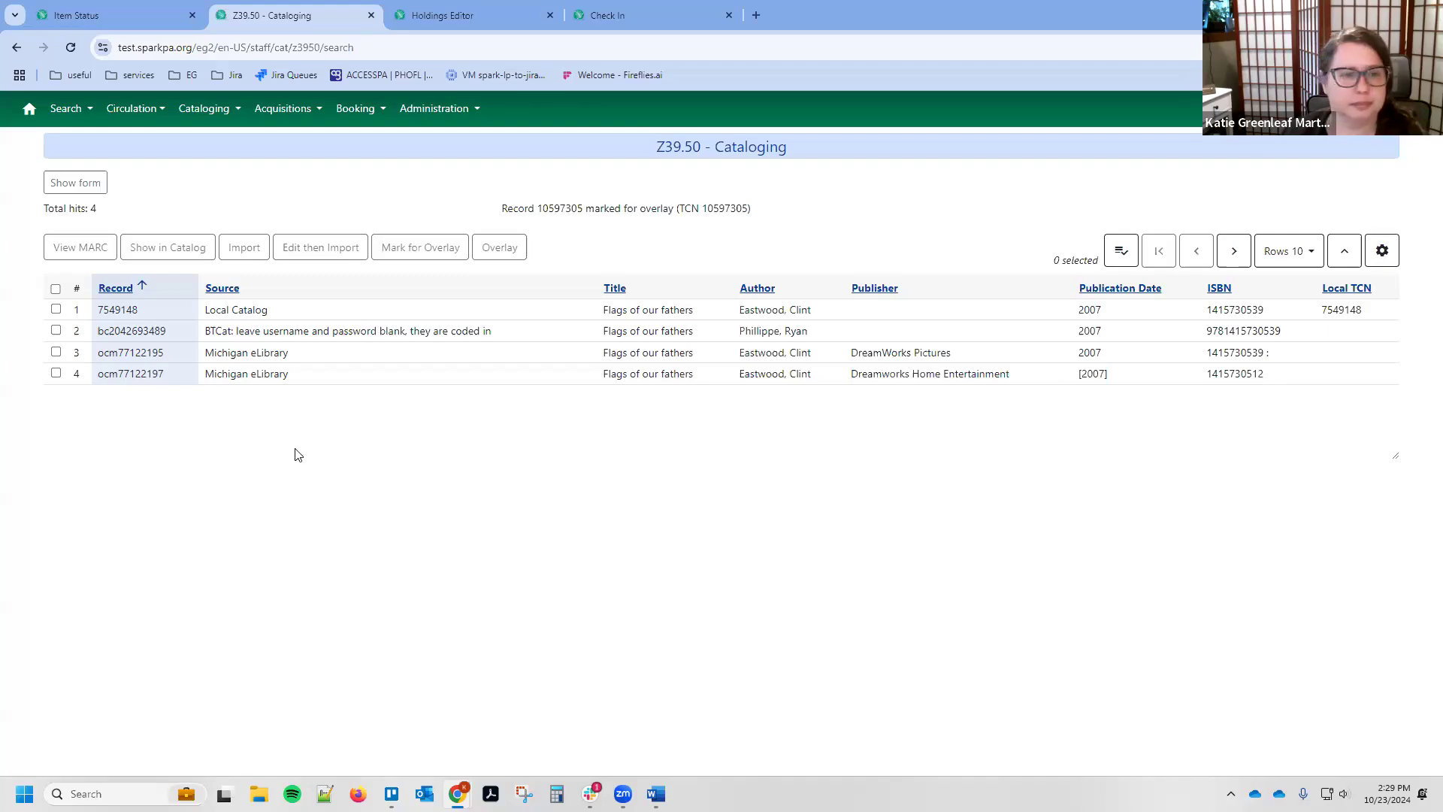
Step: Close the Holdings Editor and Check In pages and open MARC Batch Import/Export
click(549, 17)
click(550, 16)
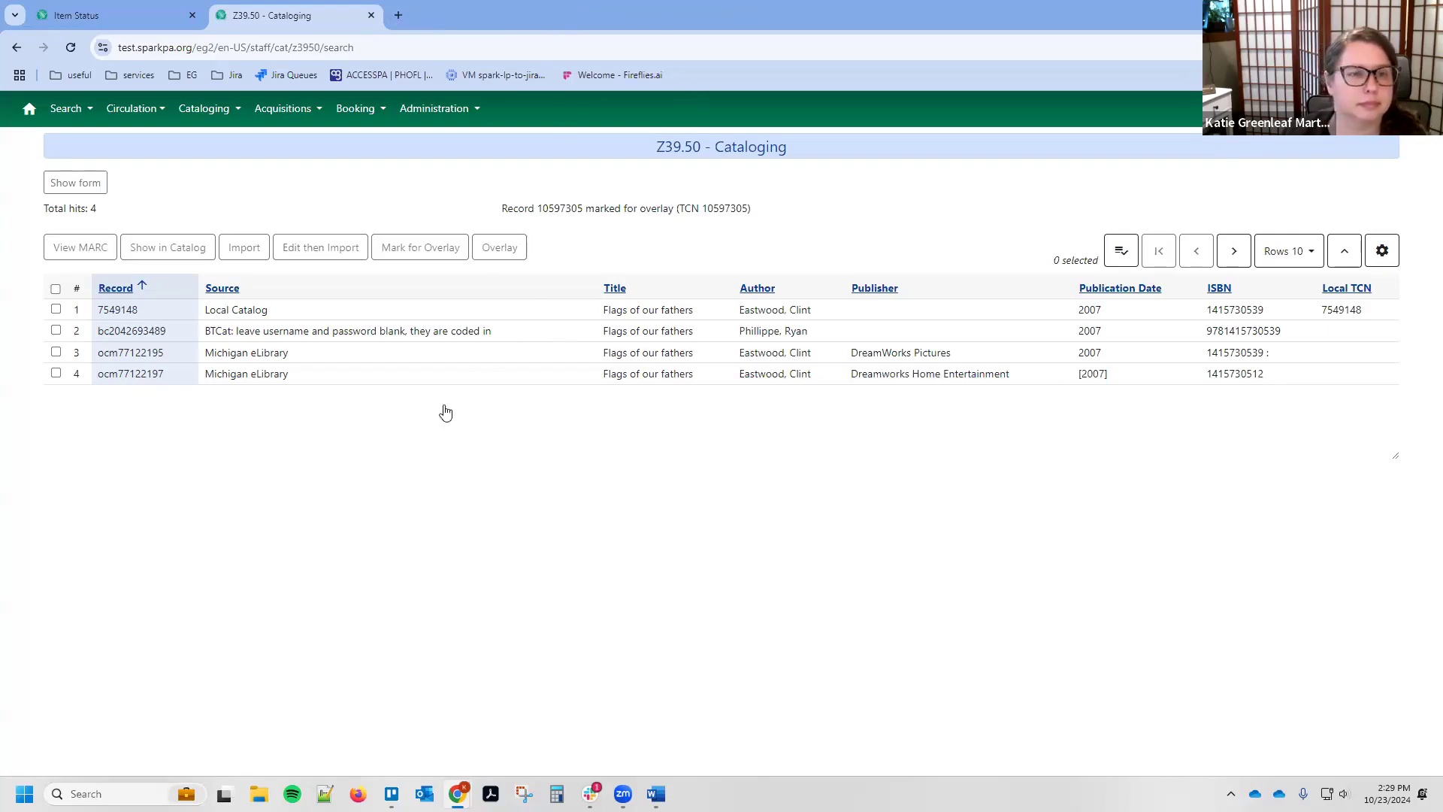
click(225, 119)
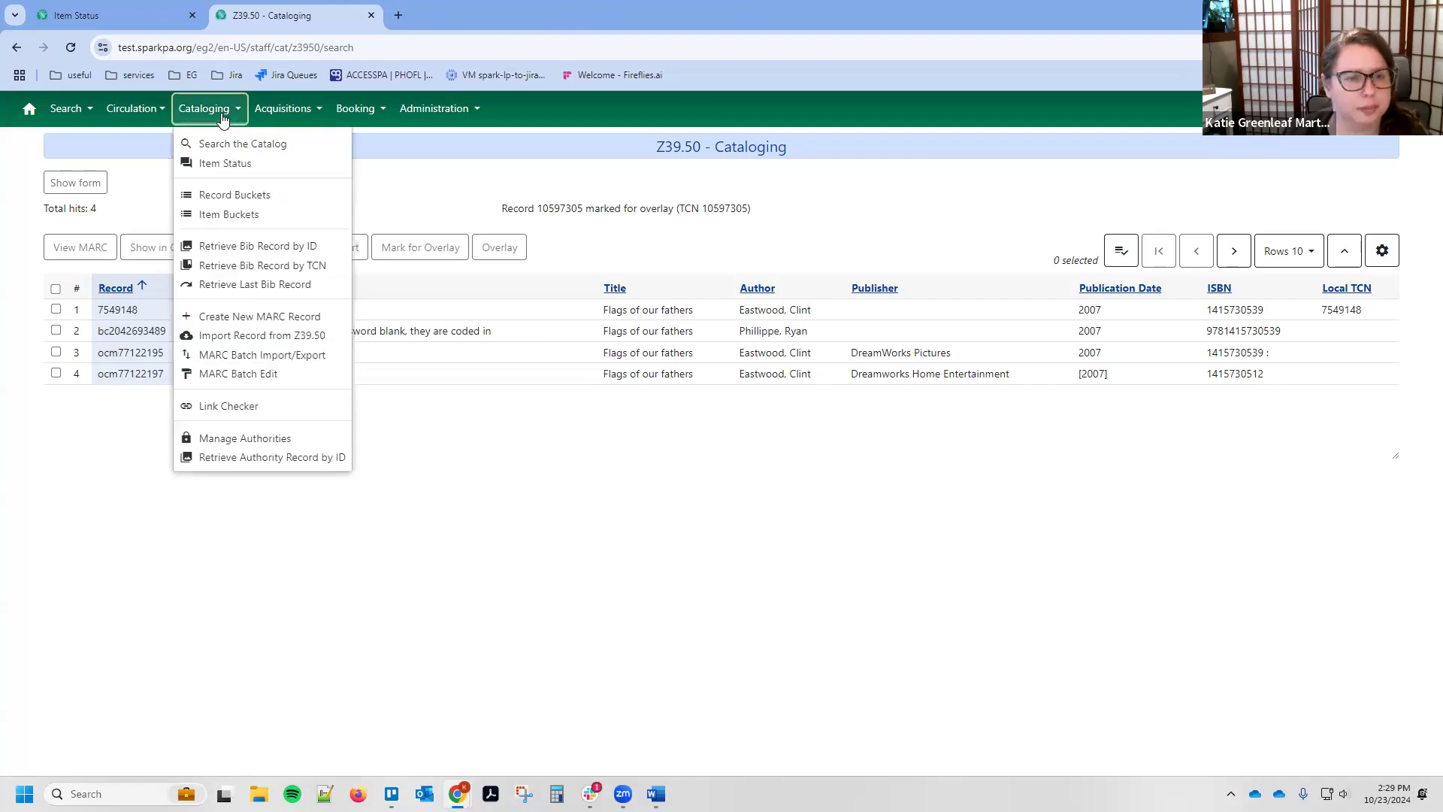
click(230, 357)
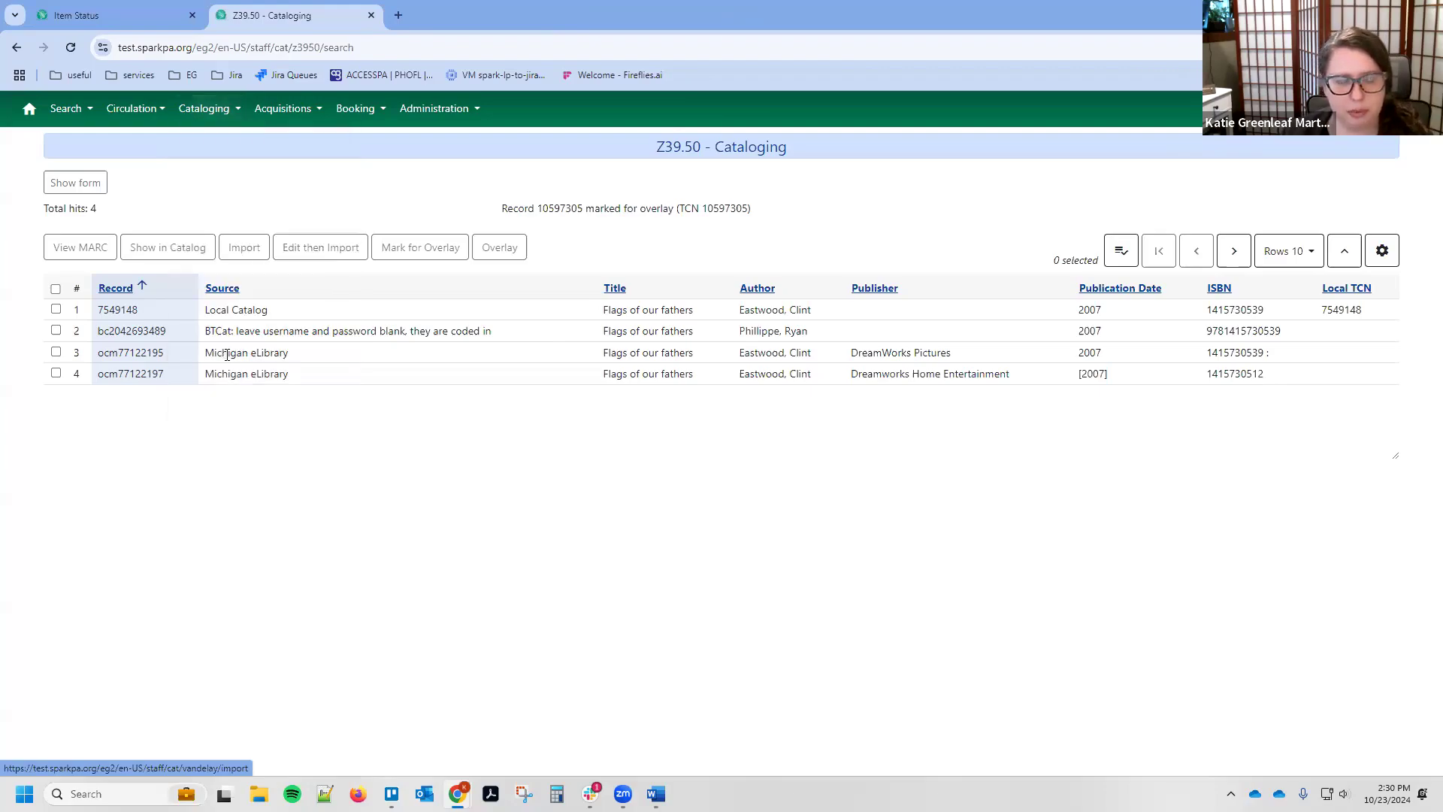
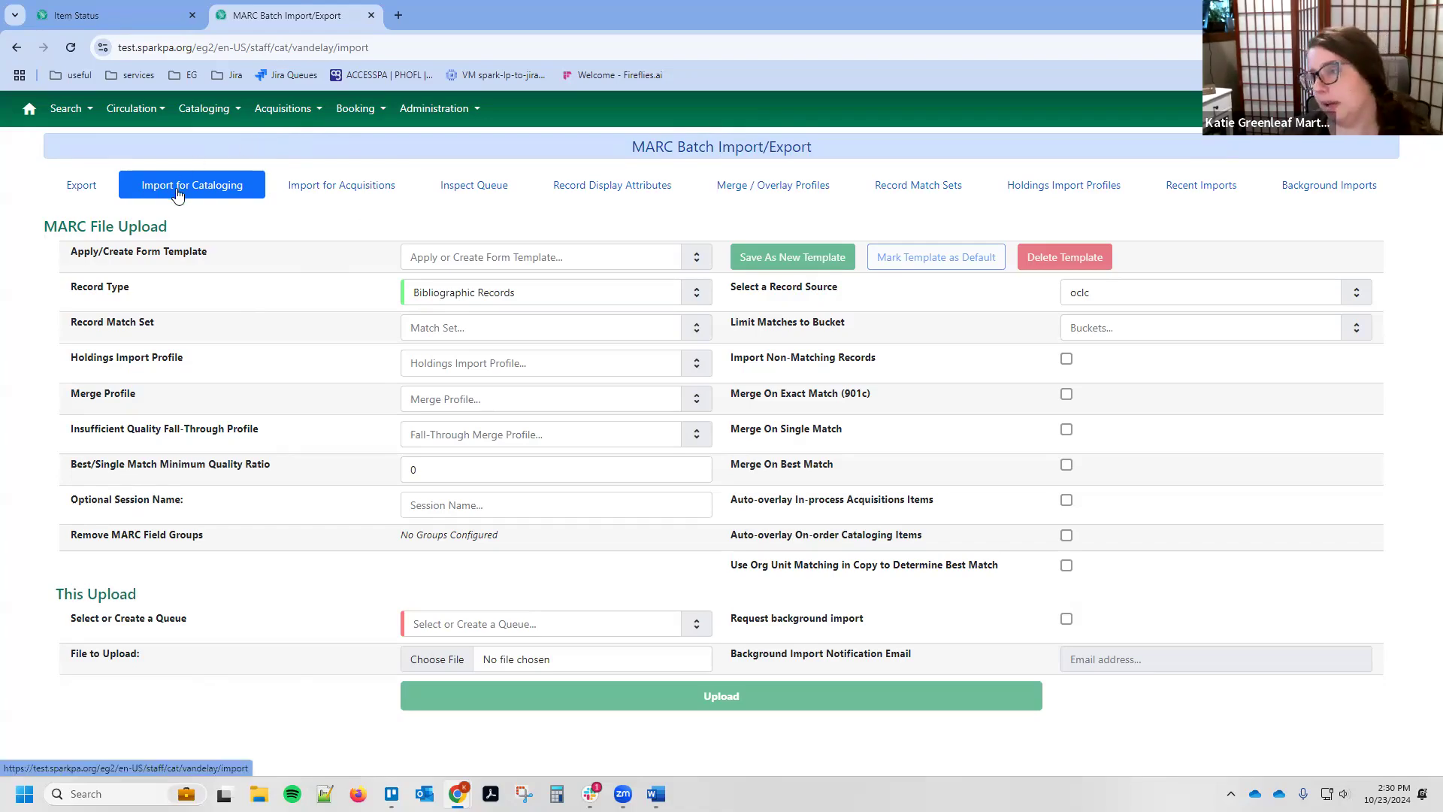
Step: View the existing queues offered for the upload on the Import for Cataloging form without choosing one
click(234, 110)
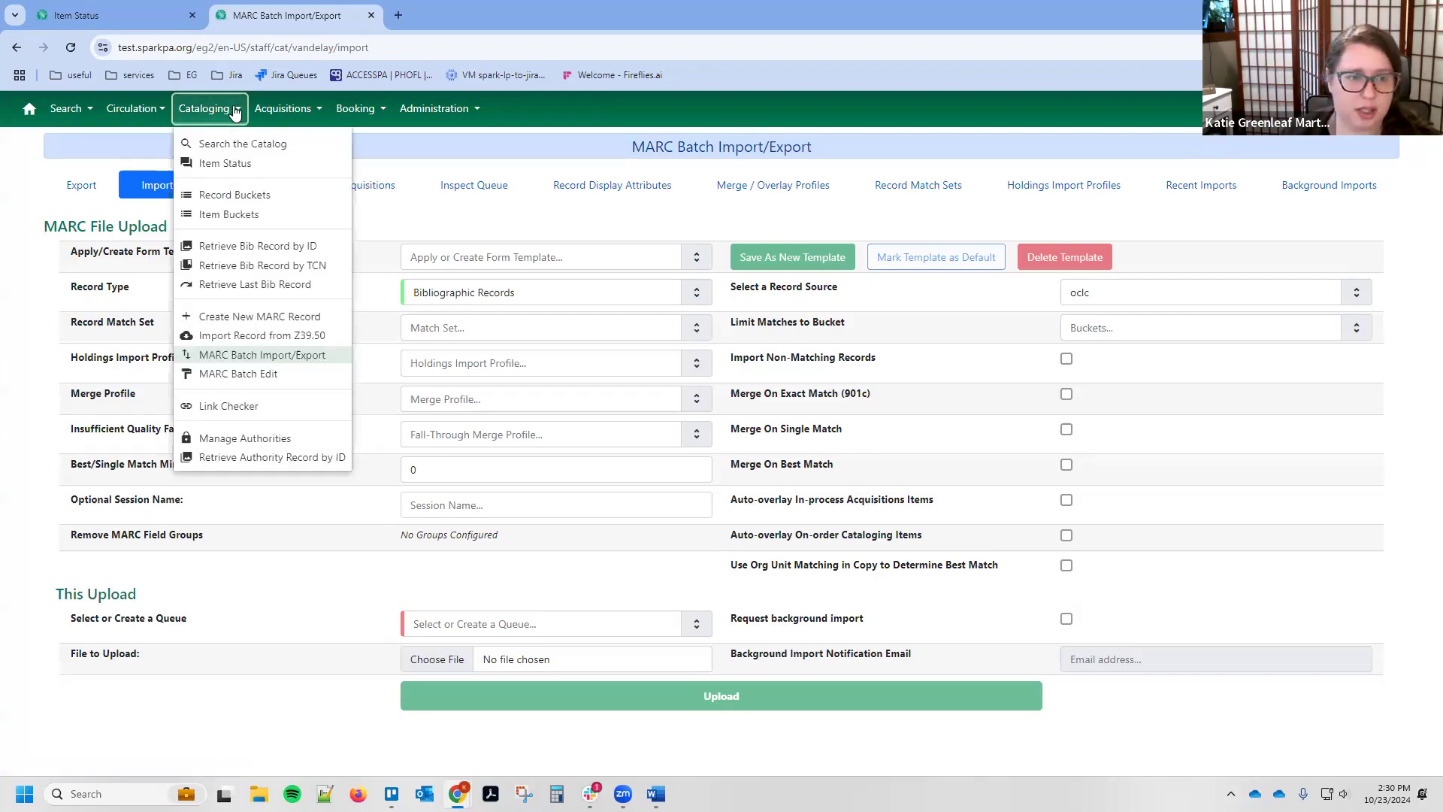
click(234, 110)
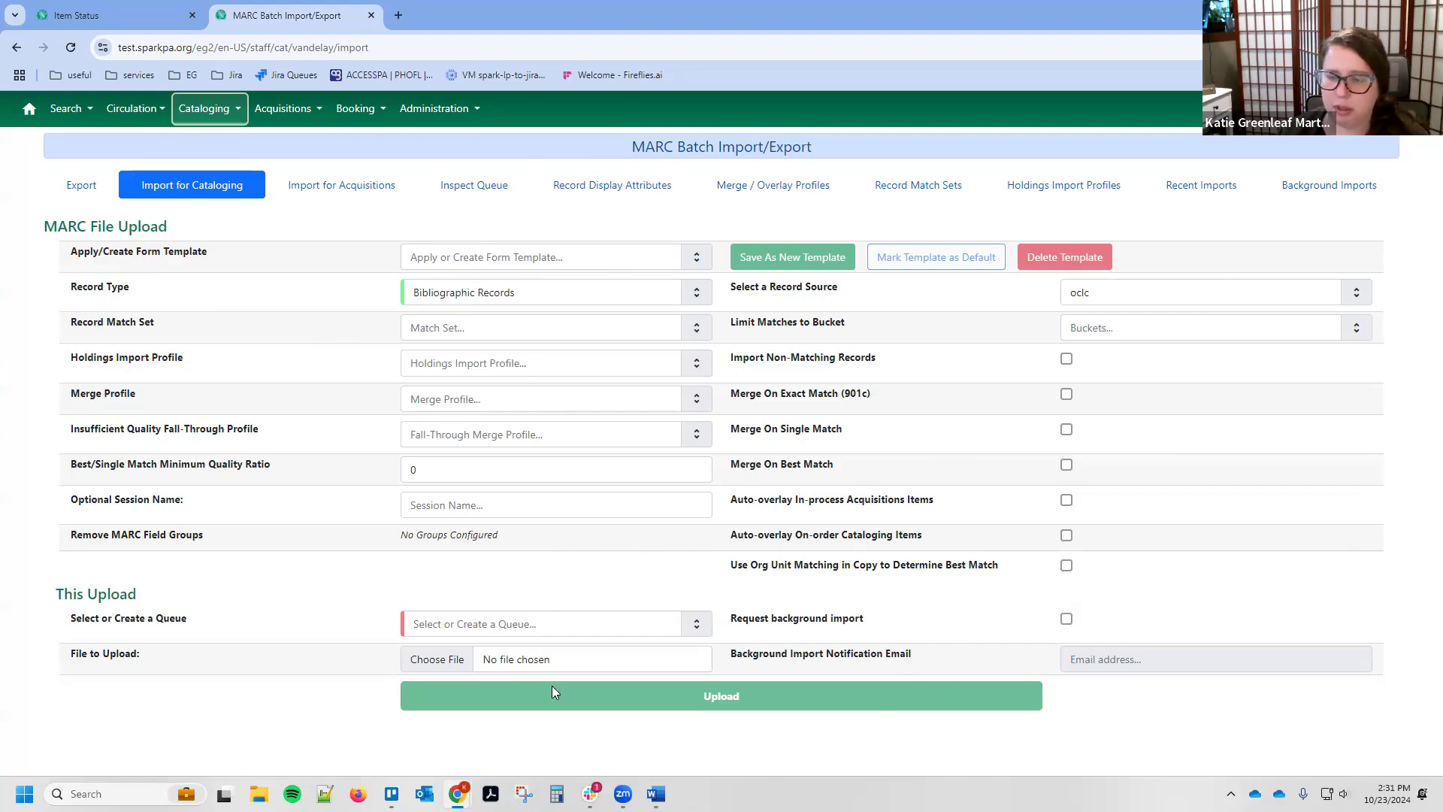
click(594, 727)
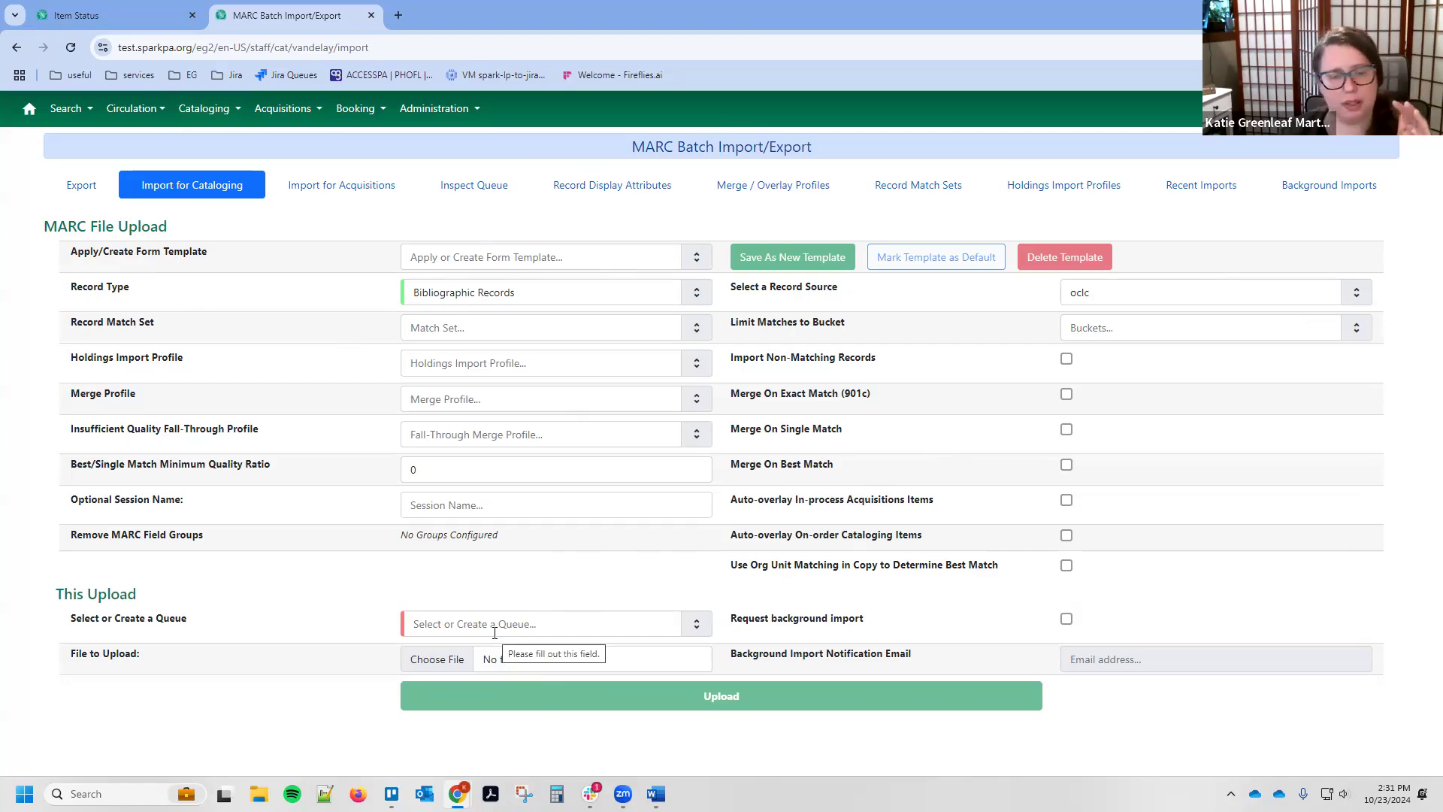
click(495, 630)
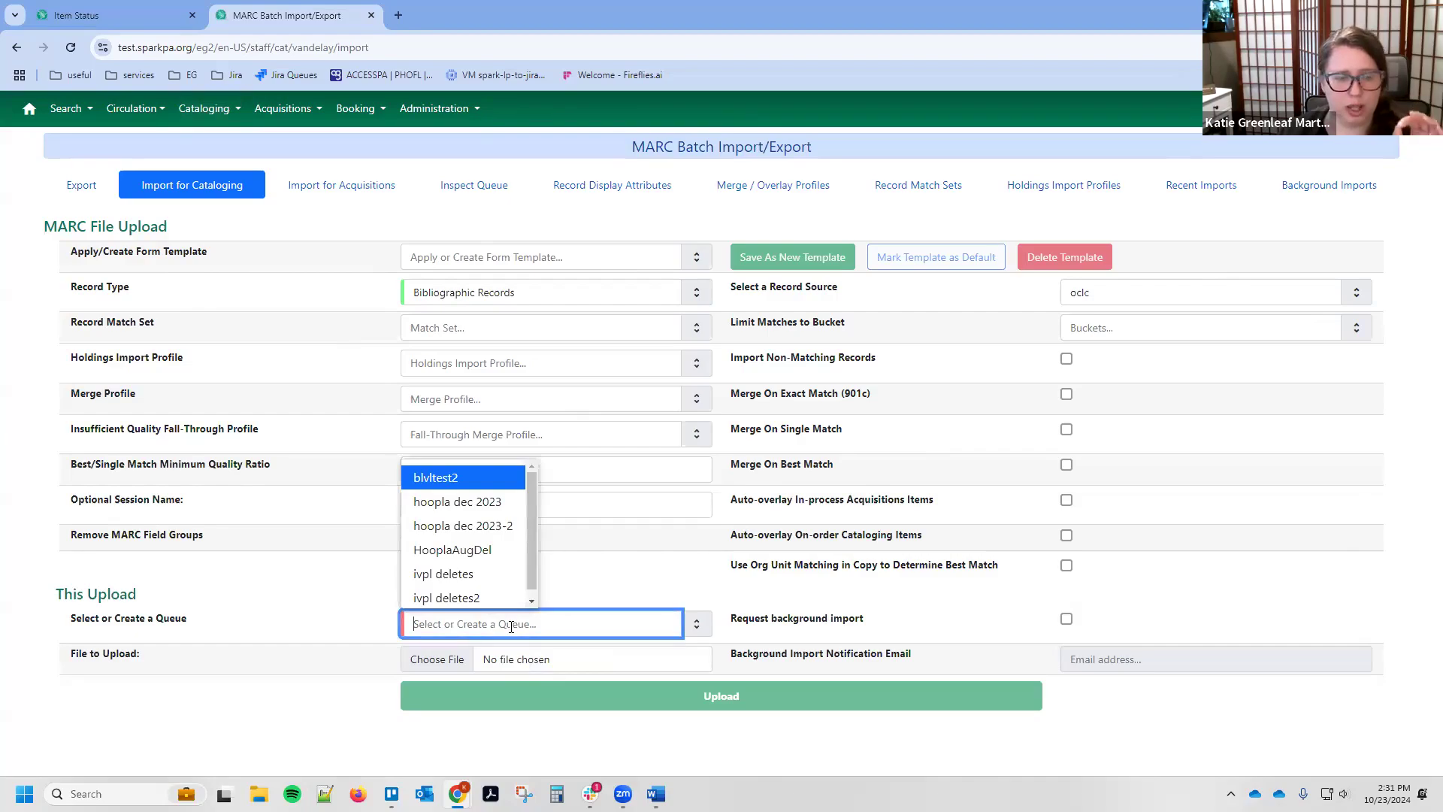
click(325, 613)
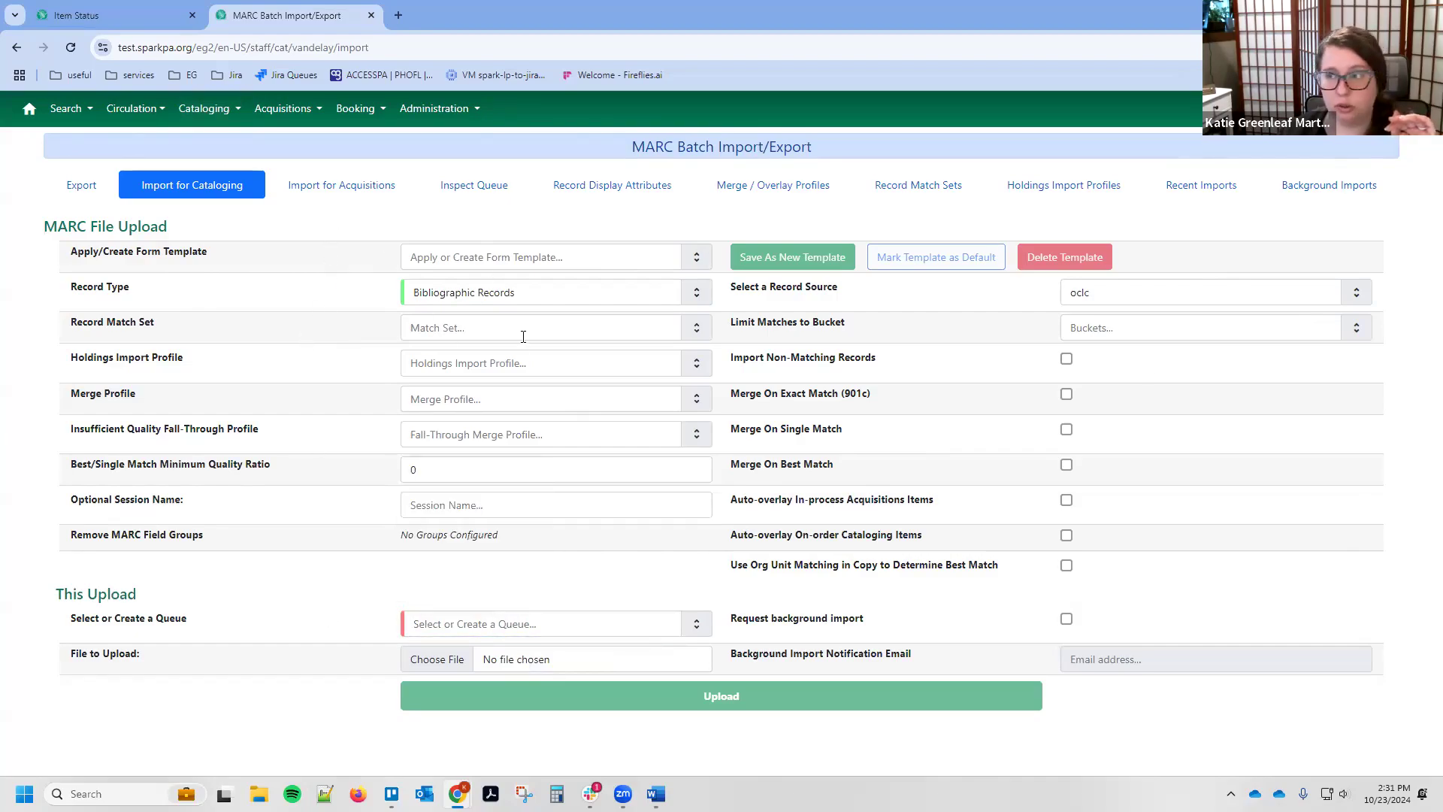
Step: Review the existing upload queues, request a background import, and activate the notification email field without entering an address
click(427, 625)
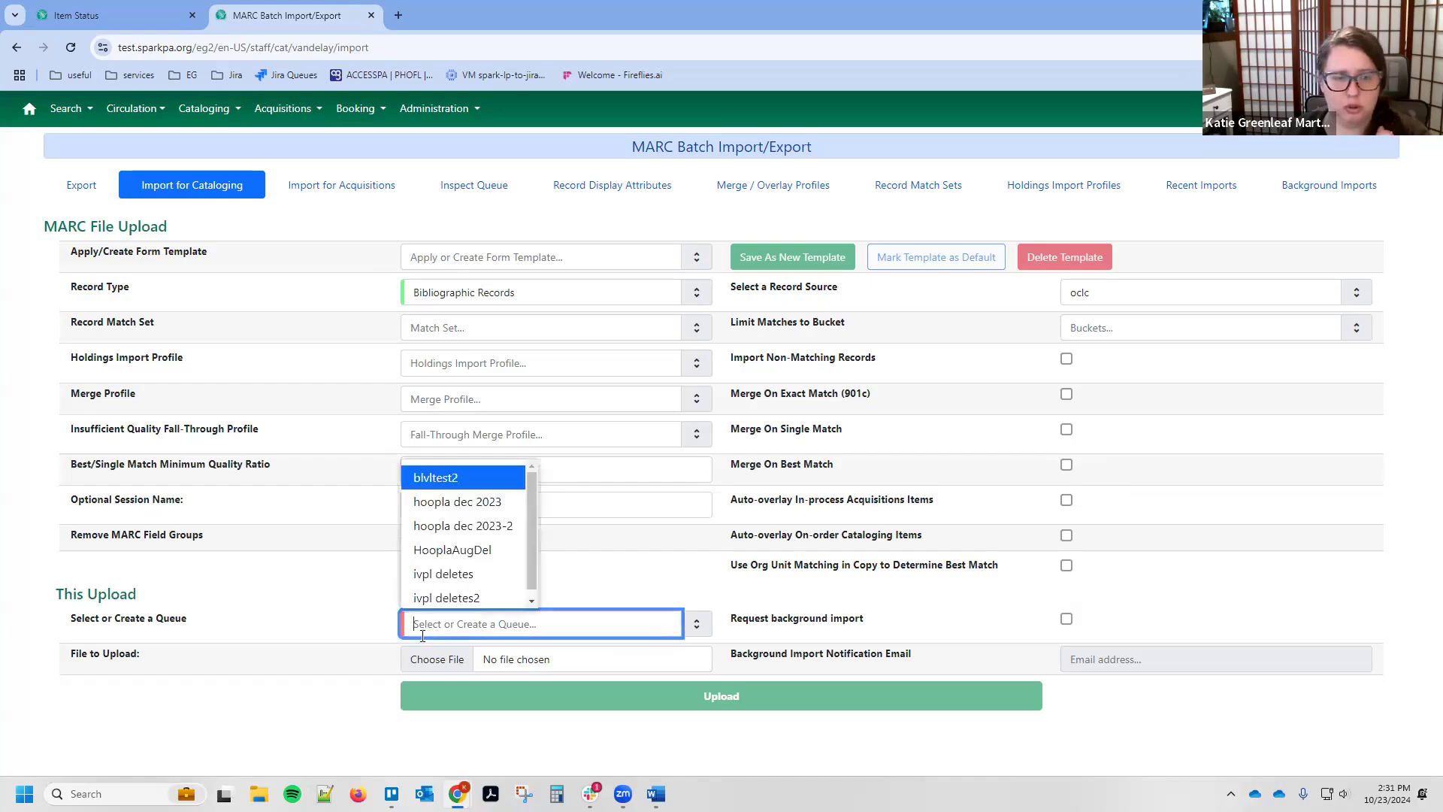
click(327, 613)
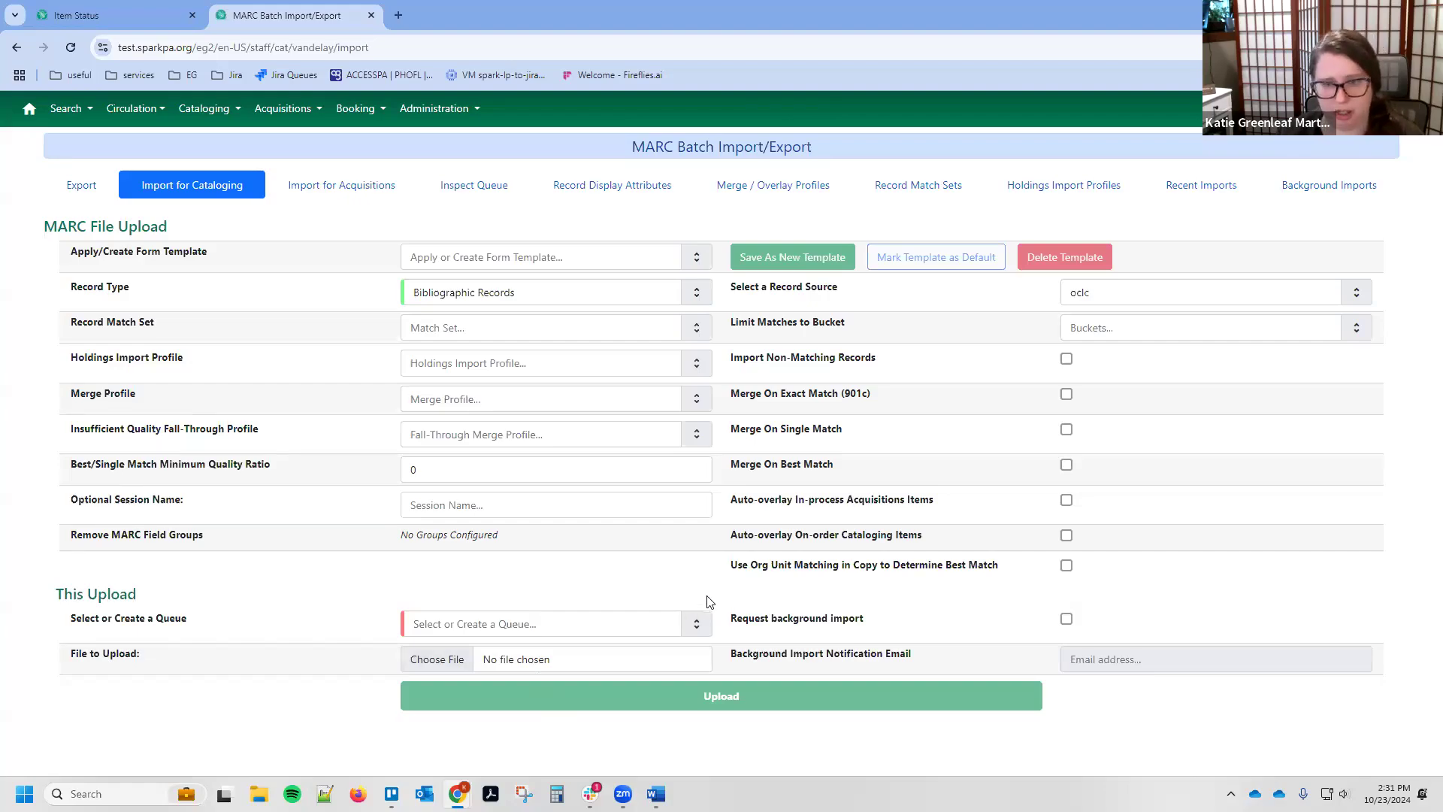
click(1067, 621)
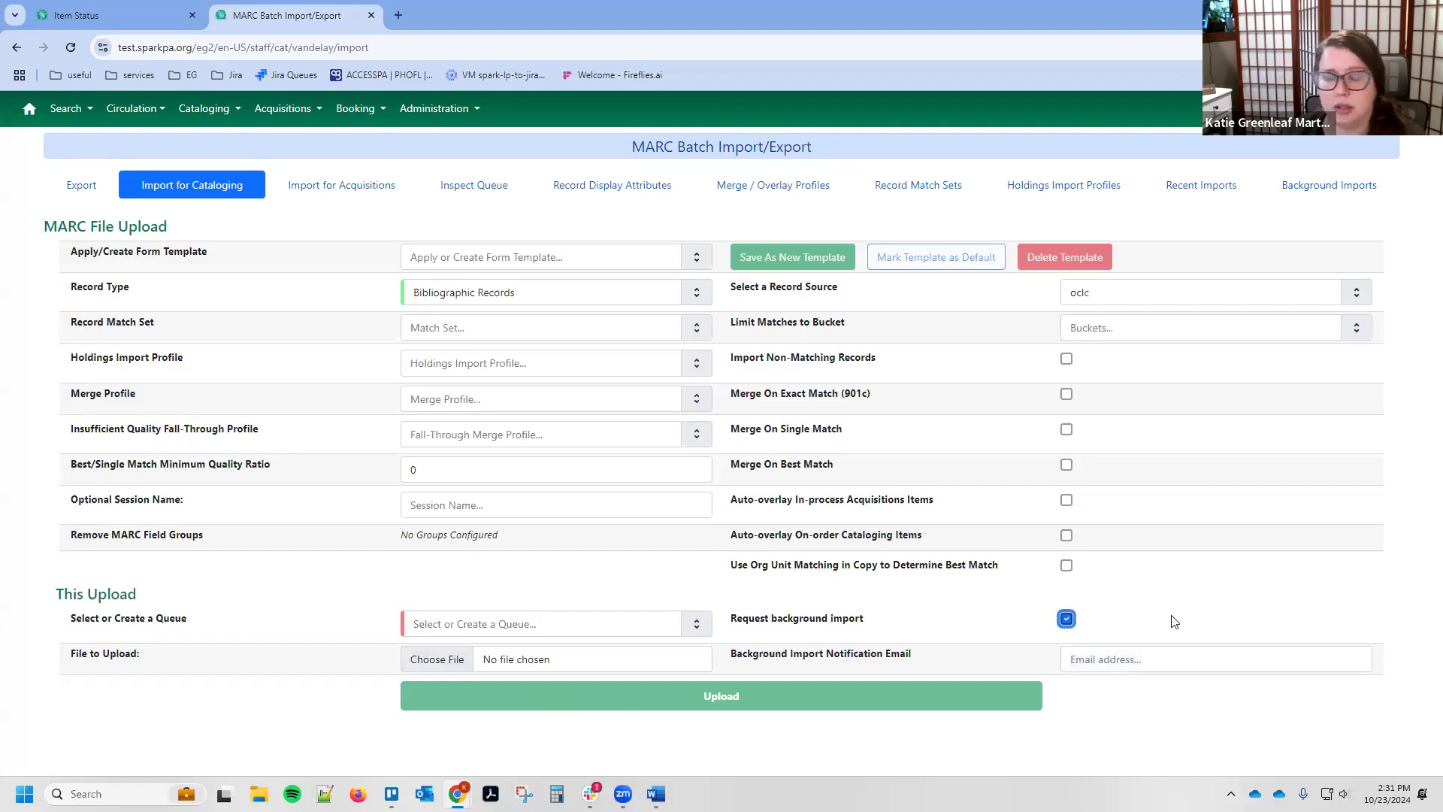
click(1067, 621)
click(1066, 621)
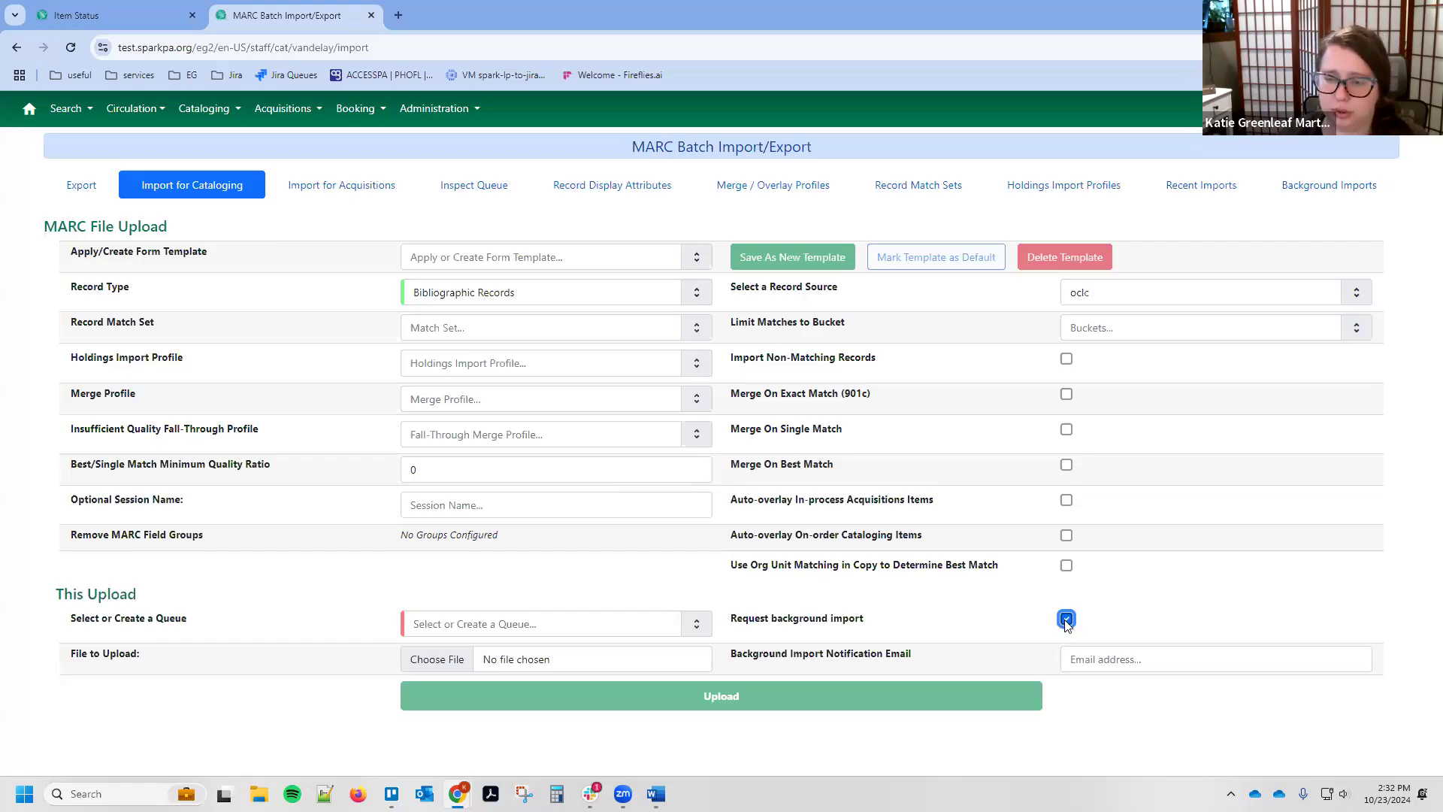
click(1087, 655)
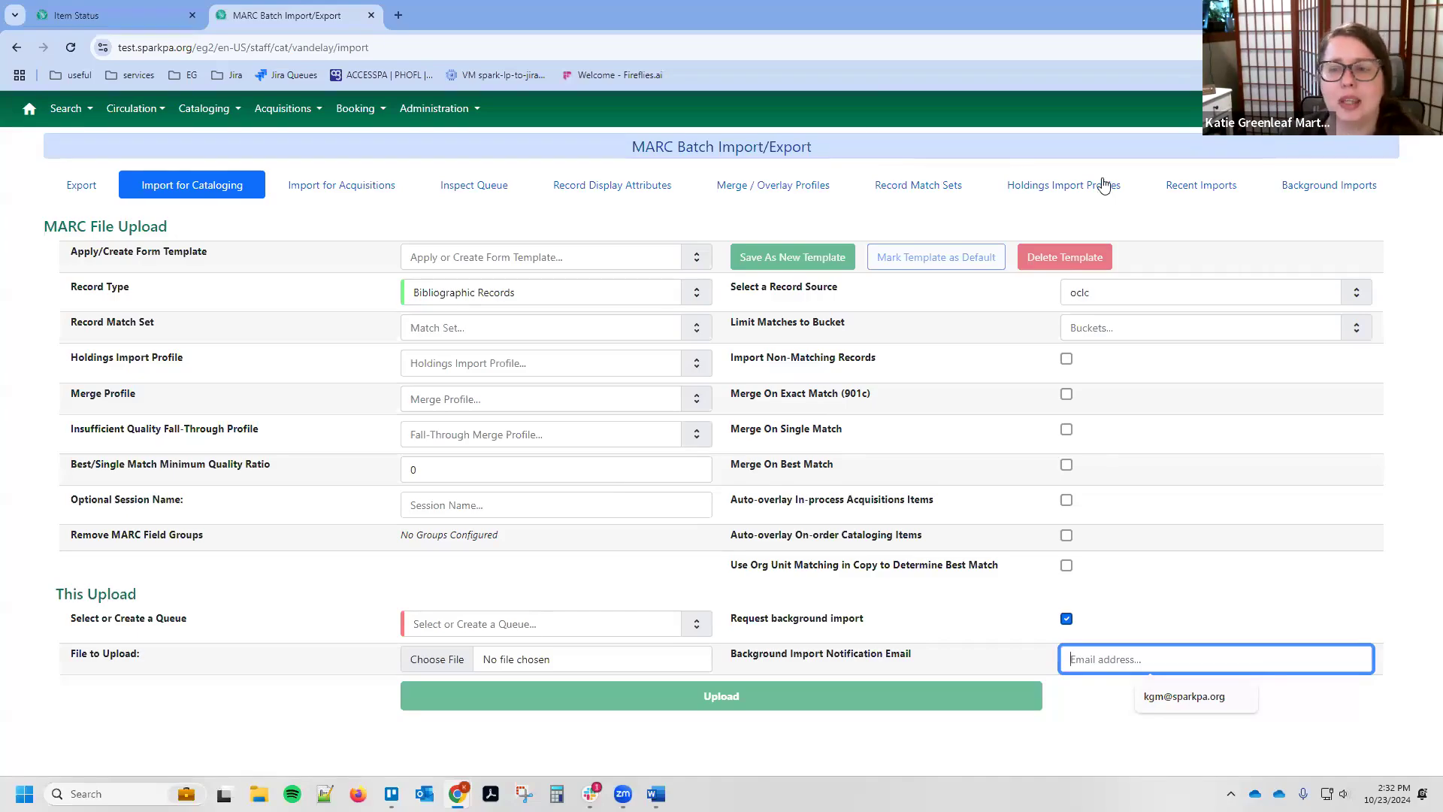
Step: Open the background imports list, inspect queue 37934, and return to the list
click(1298, 189)
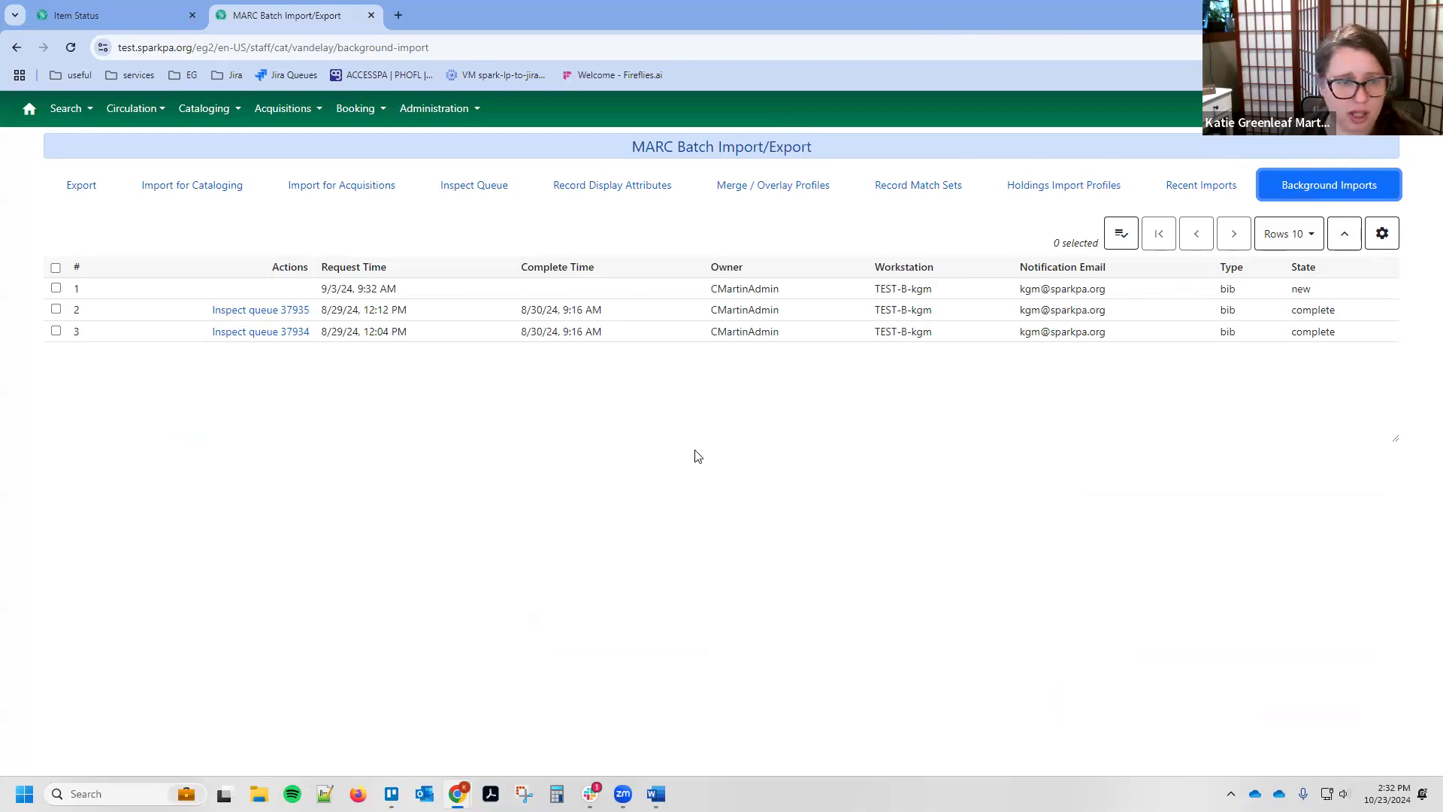
click(245, 334)
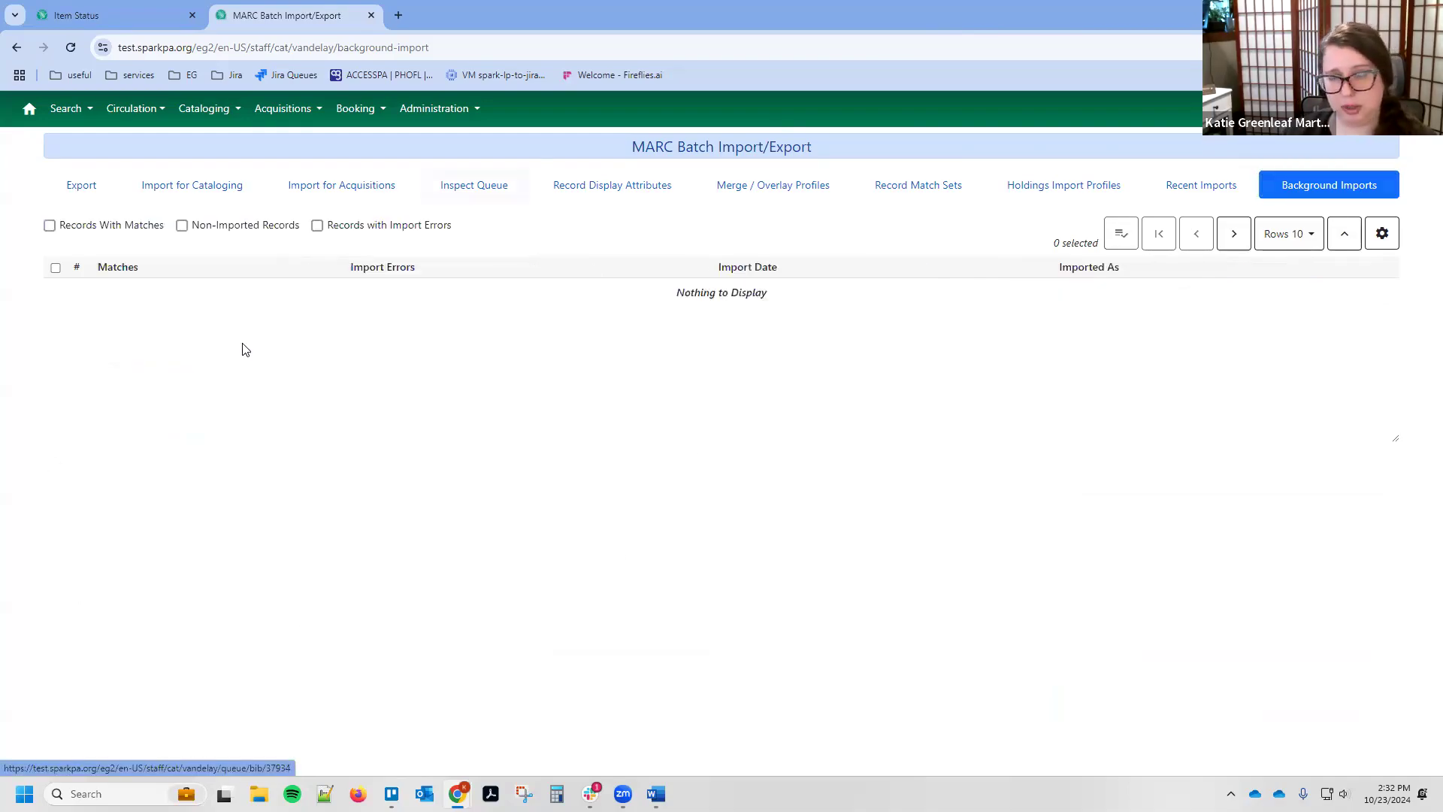
click(16, 48)
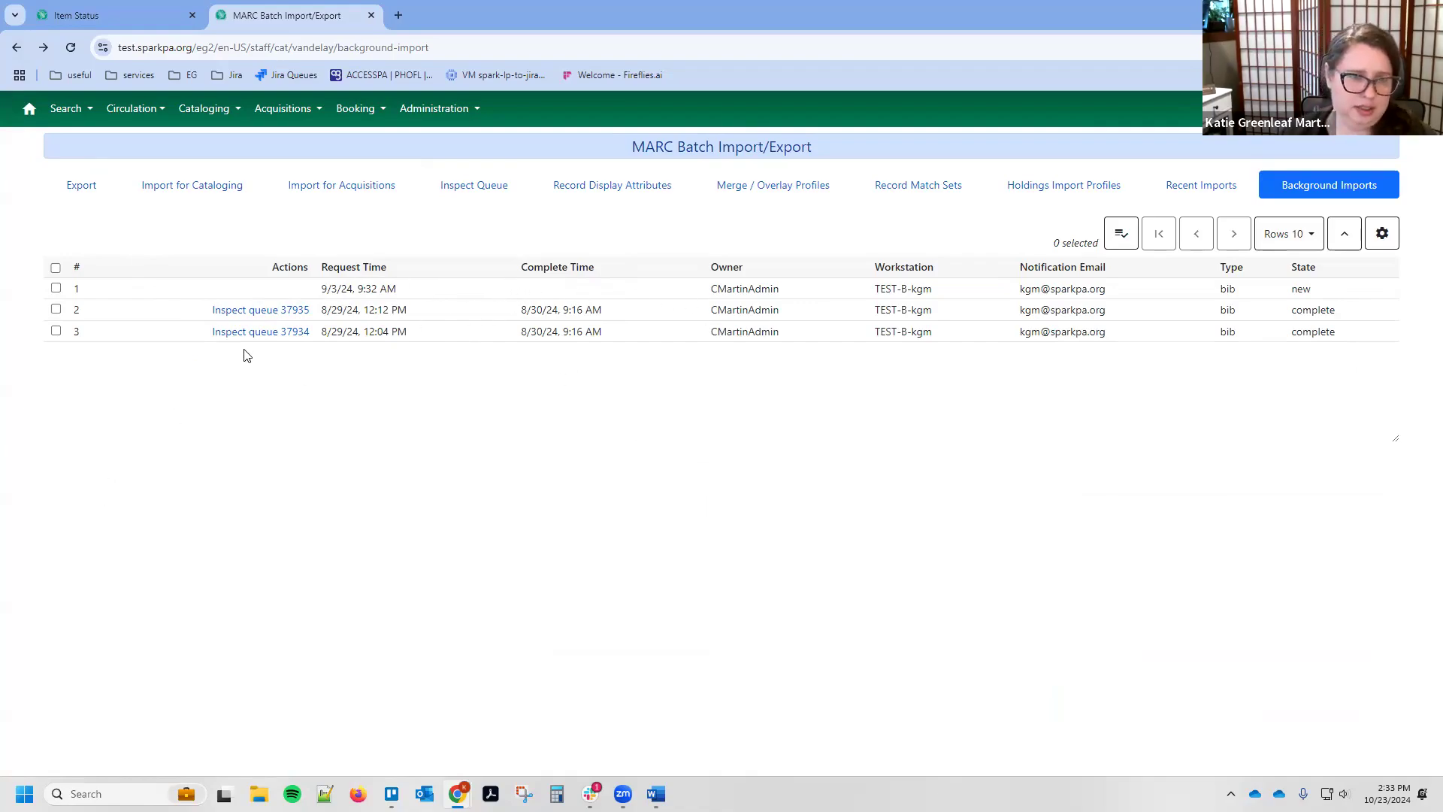
Step: Inspect background import queue 37935 and look through its imported records
click(256, 310)
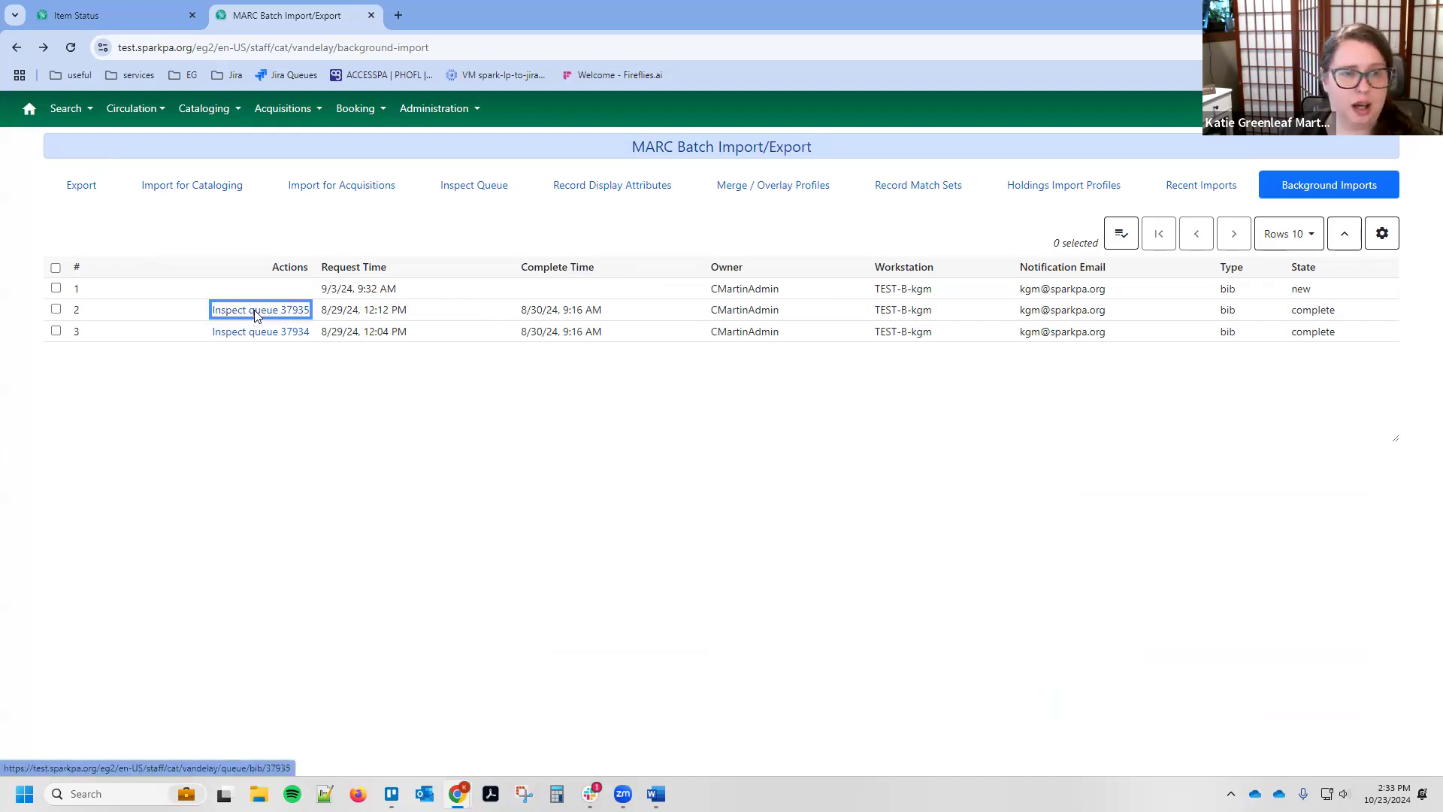
scroll(129, 487, down, 7)
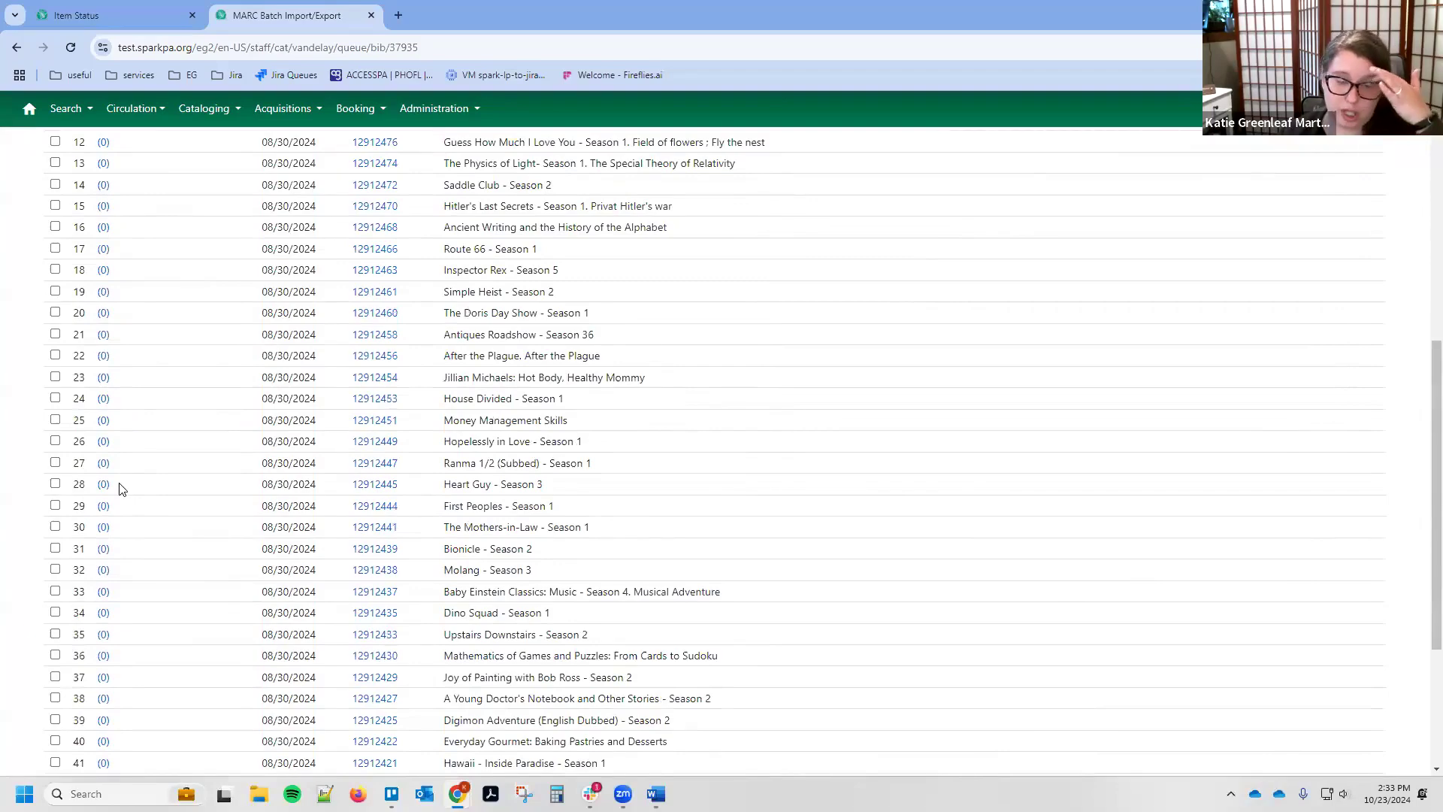
scroll(126, 508, up, 7)
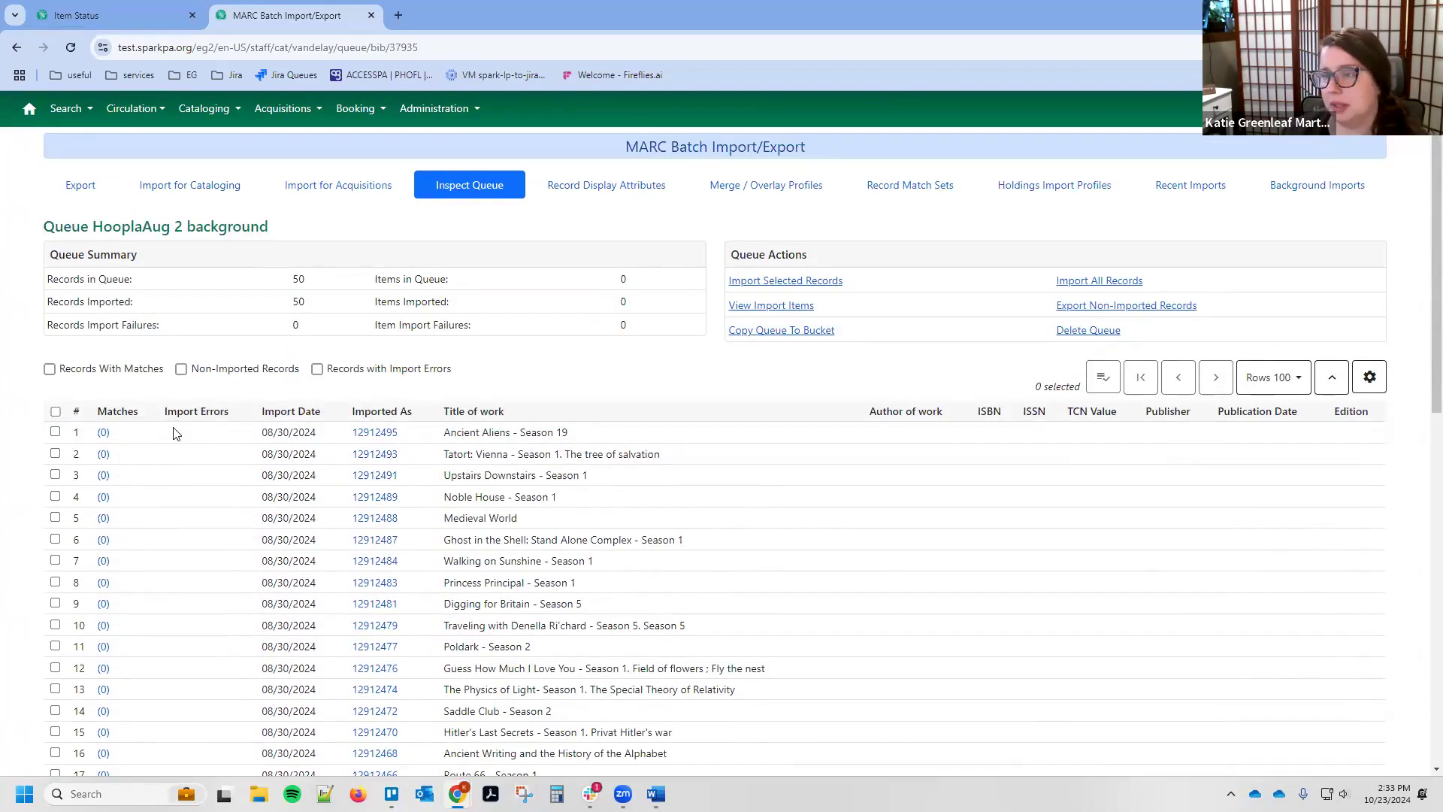
Step: Revisit the background imports list and the cataloging import form, and reopen queue 37935 from the list
click(1290, 194)
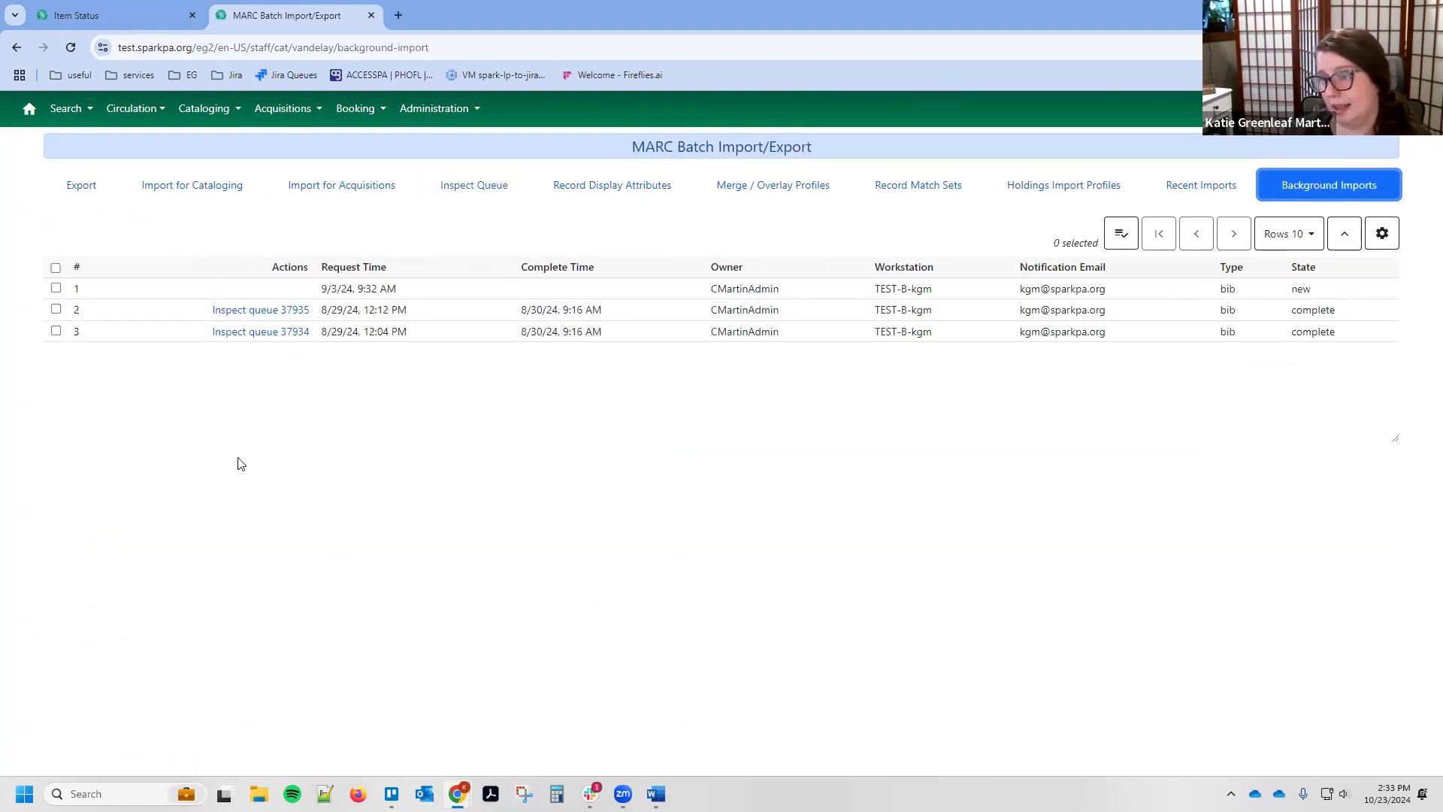
click(161, 186)
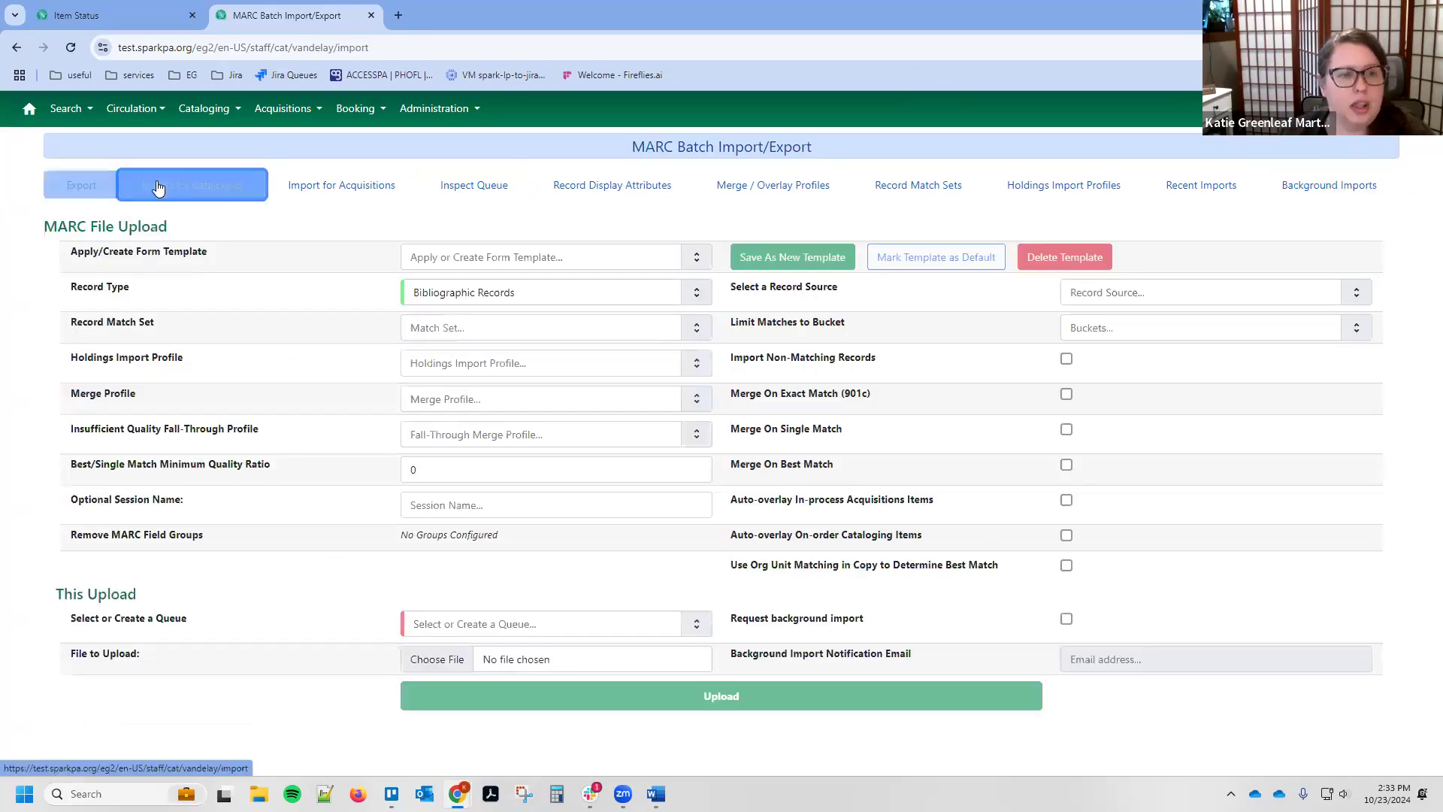
click(1316, 186)
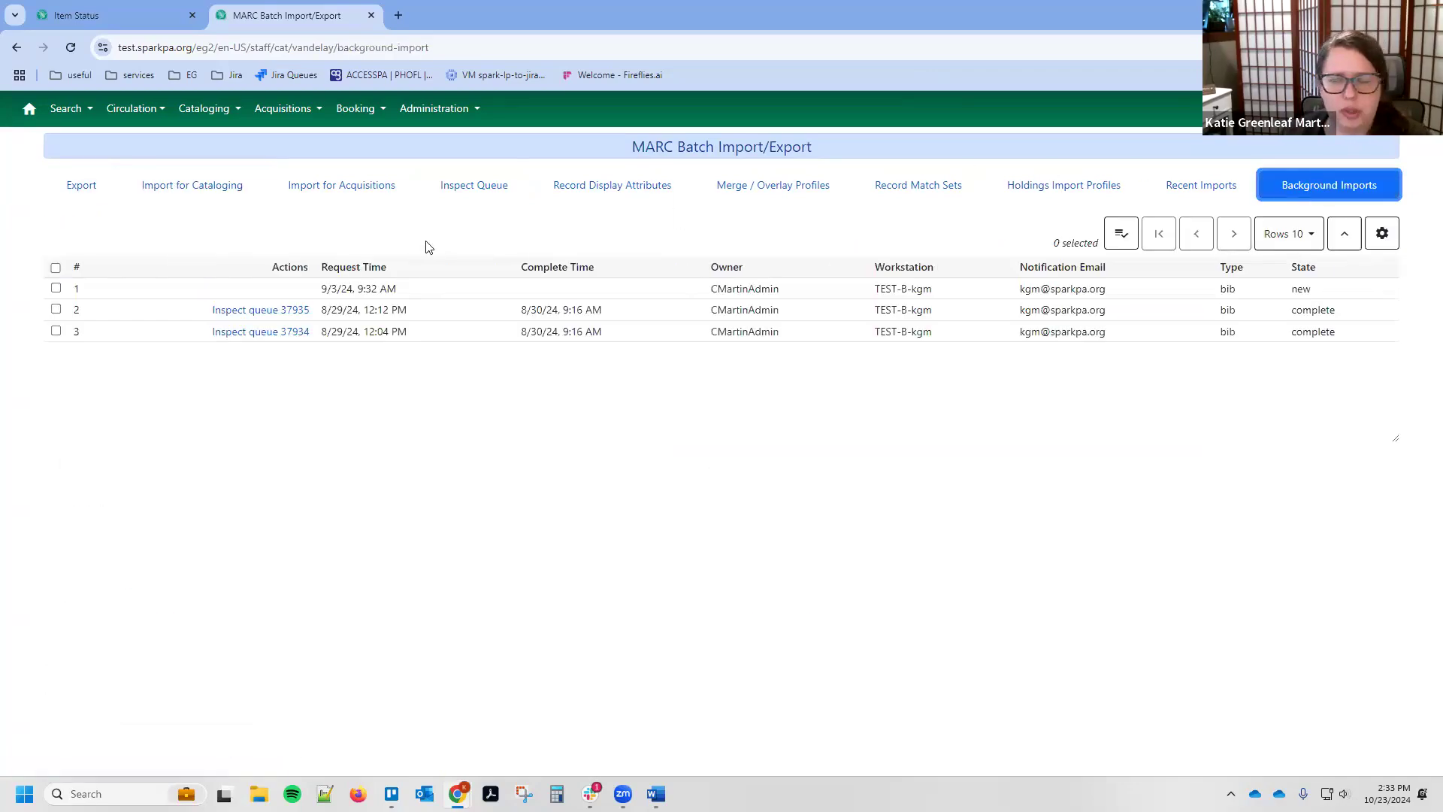
click(292, 309)
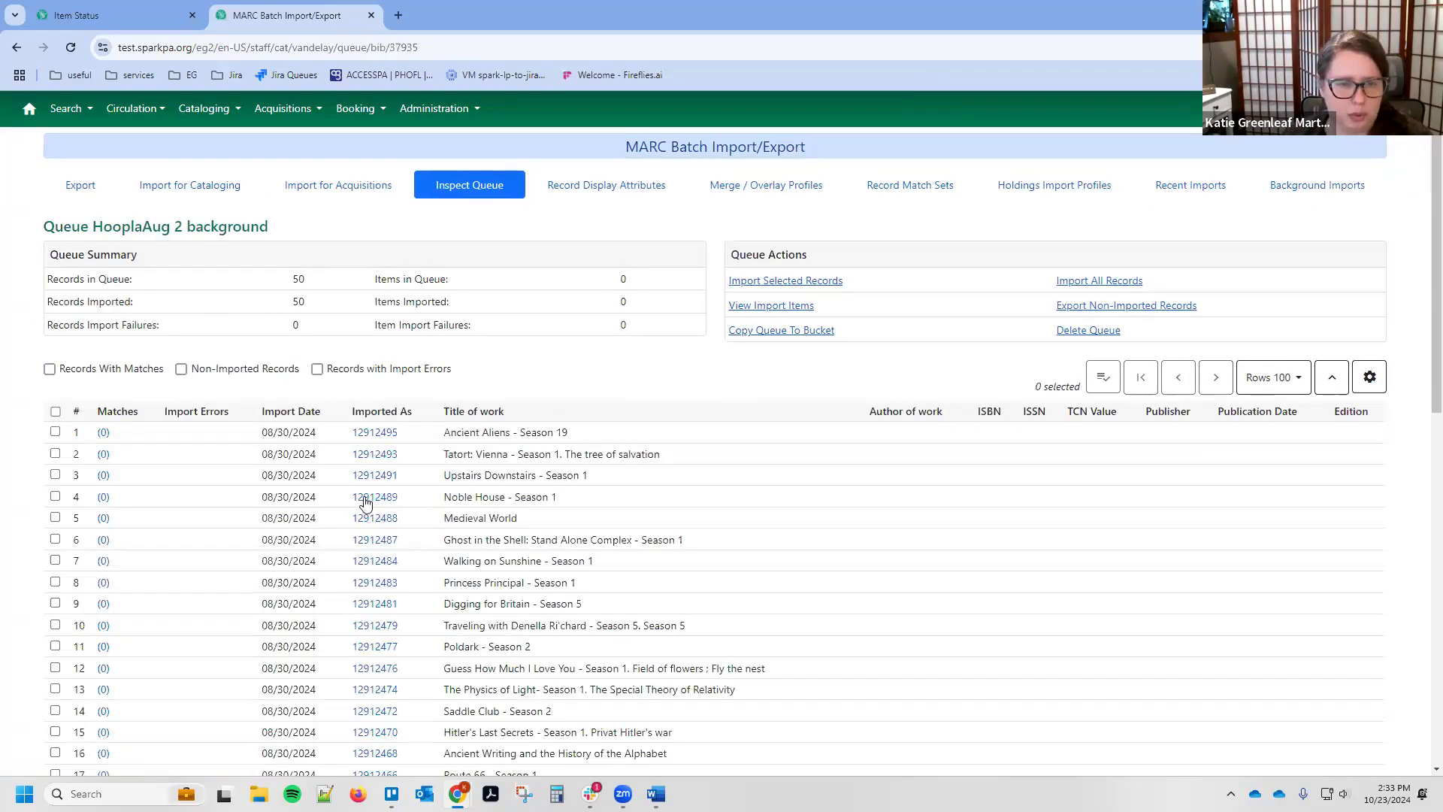
Step: Open the imported record for Noble House - Season 1 and examine the 856 link fields in its MARC data
click(368, 504)
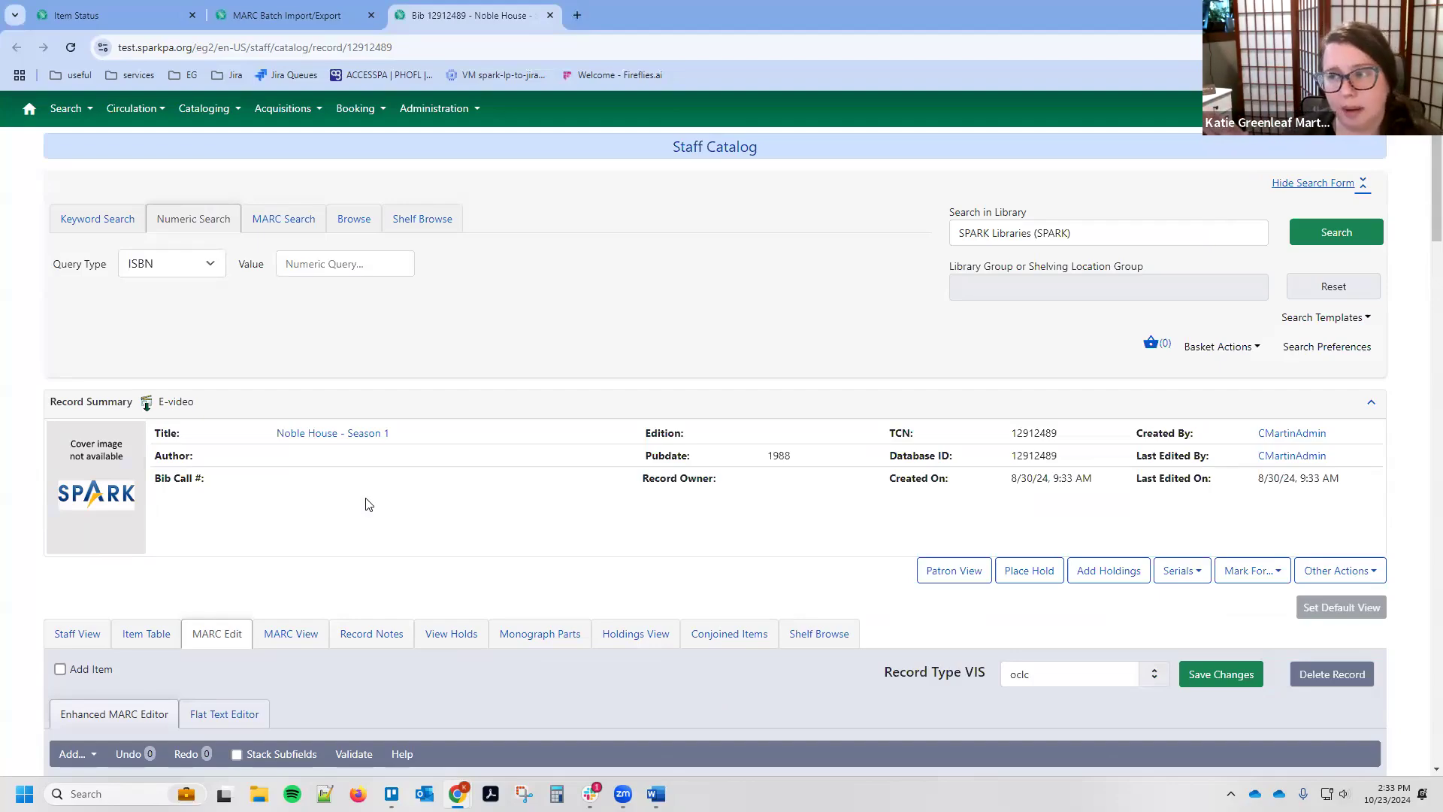
scroll(436, 353, down, 1)
scroll(436, 353, down, 6)
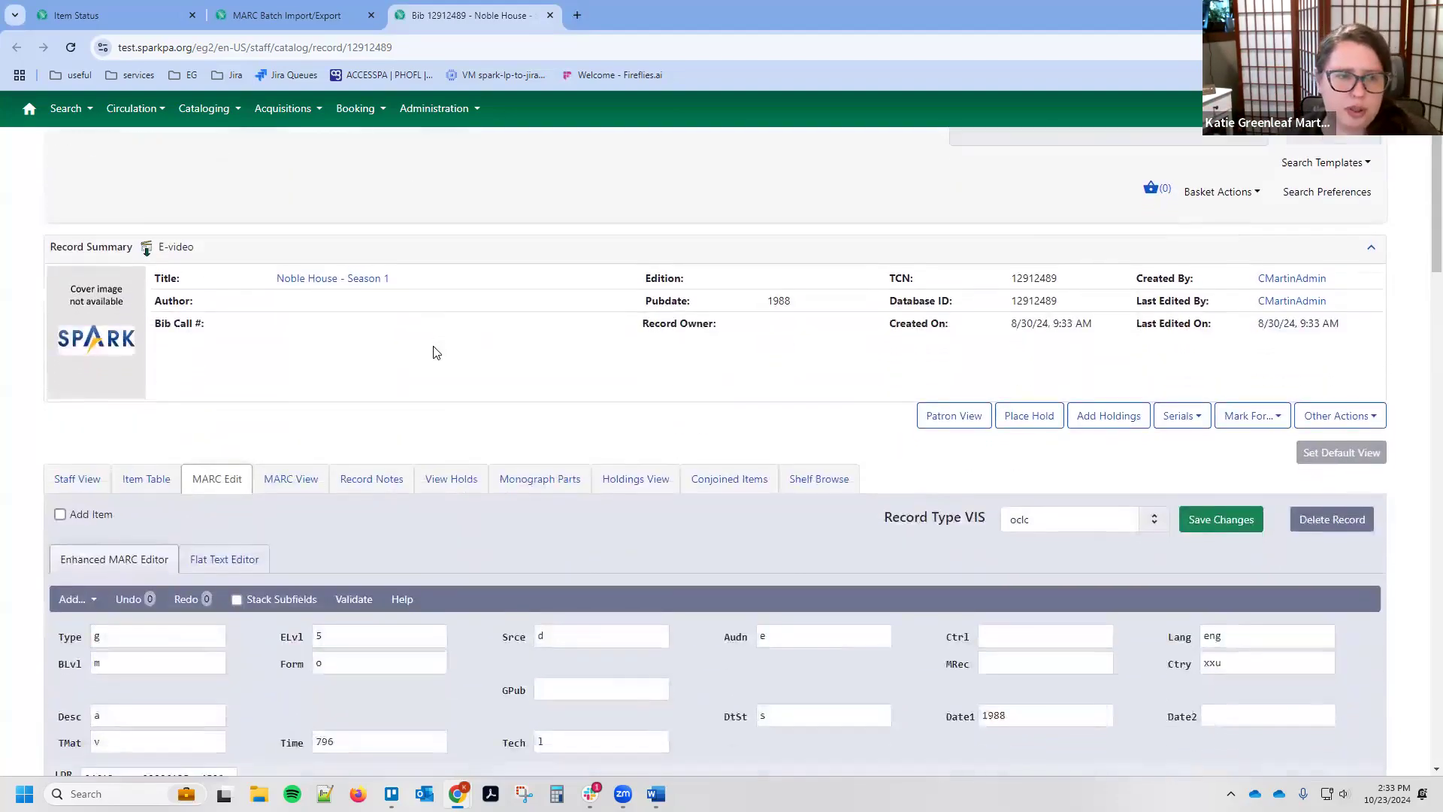
scroll(422, 398, up, 5)
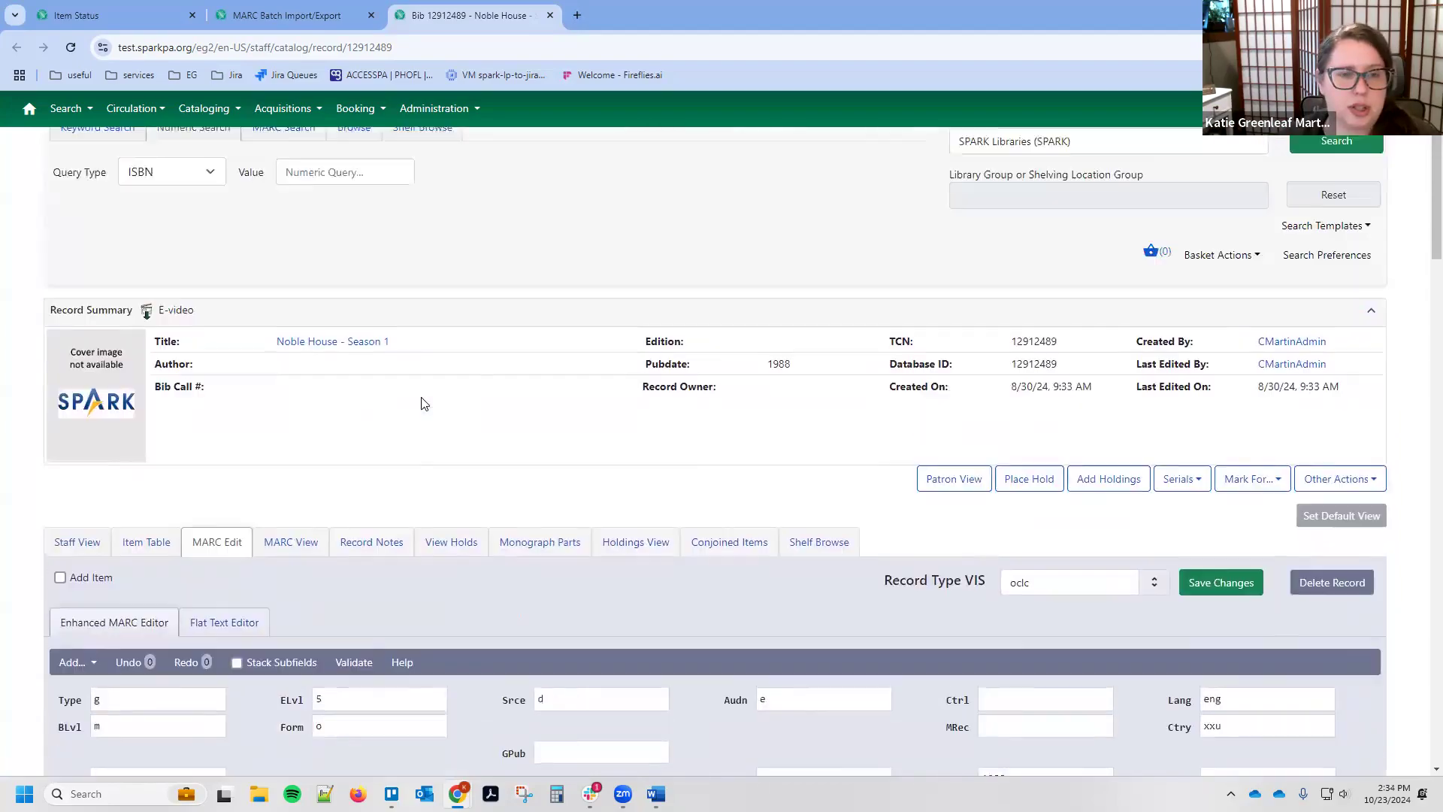
scroll(420, 405, down, 20)
scroll(420, 411, down, 5)
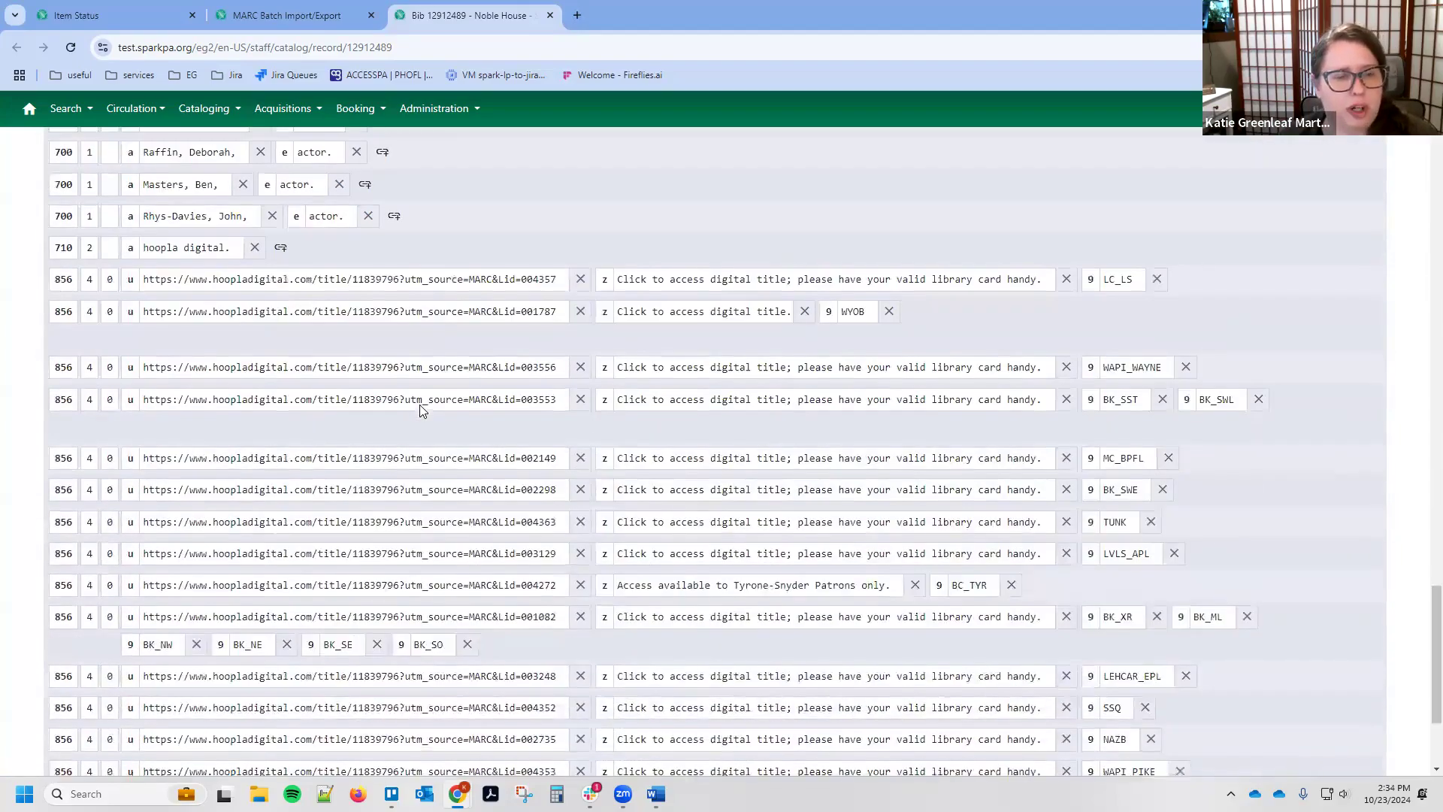
scroll(591, 298, down, 1)
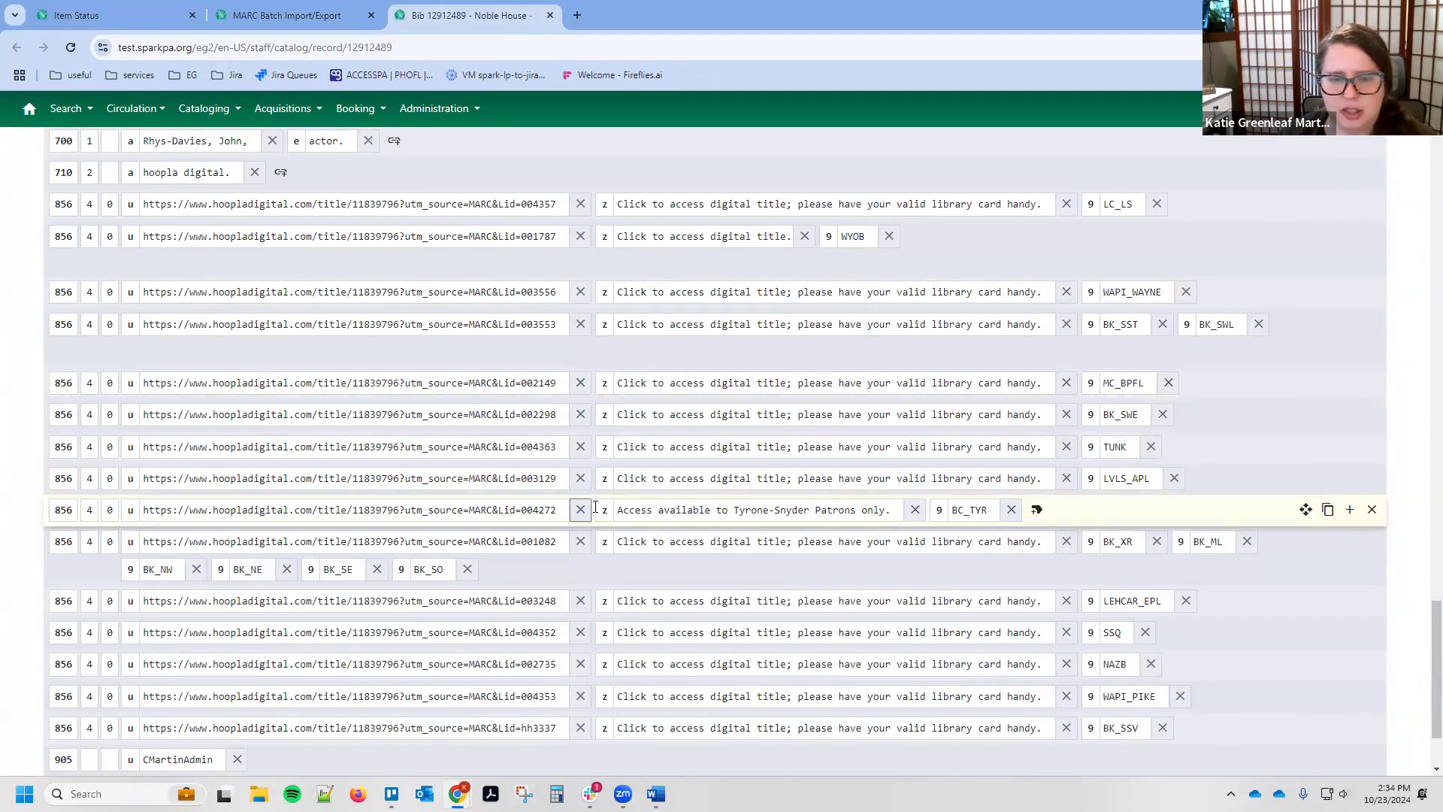
Step: Highlight the subfield z access note in the 856 field for BC_TYR without changing it
click(622, 511)
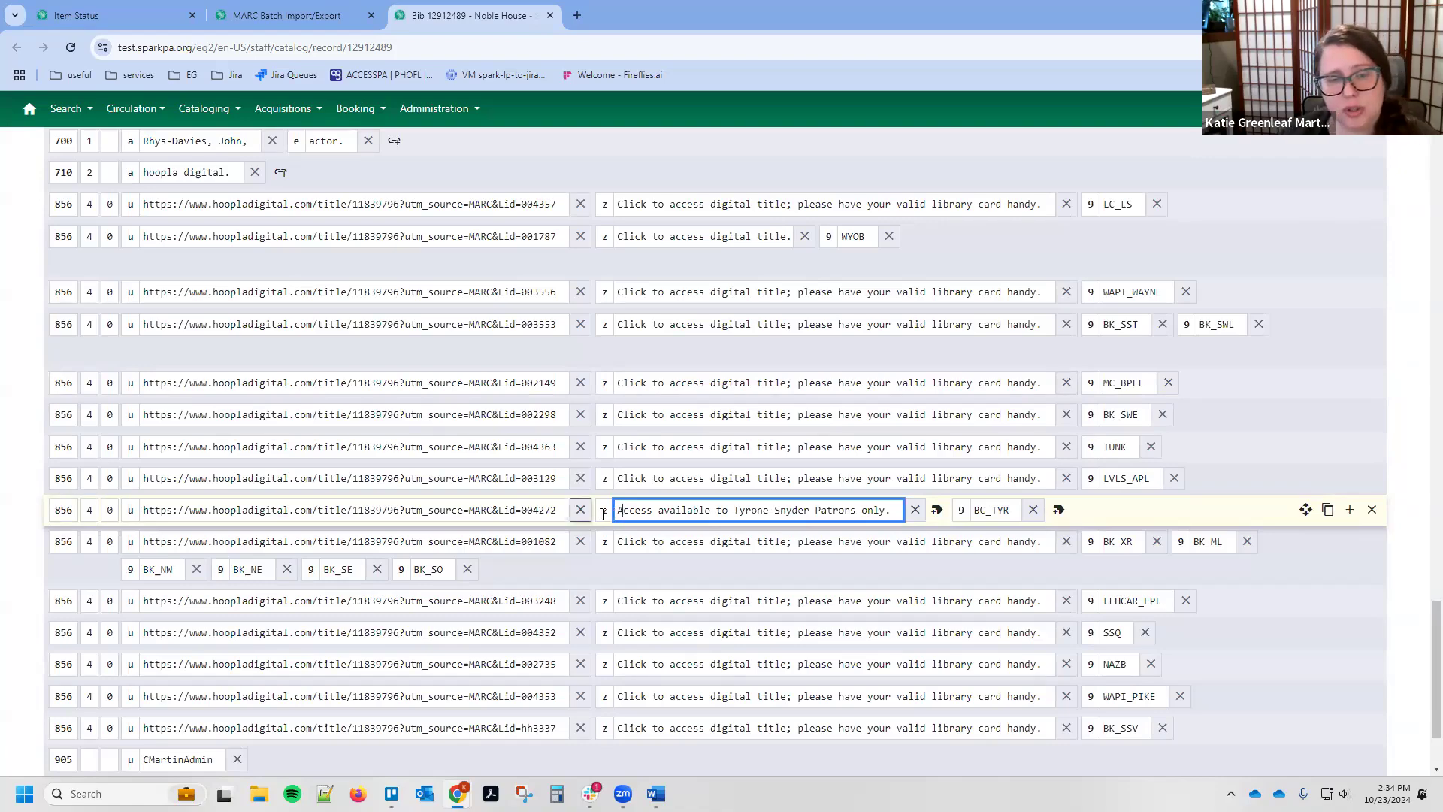
click(605, 511)
key(Tab)
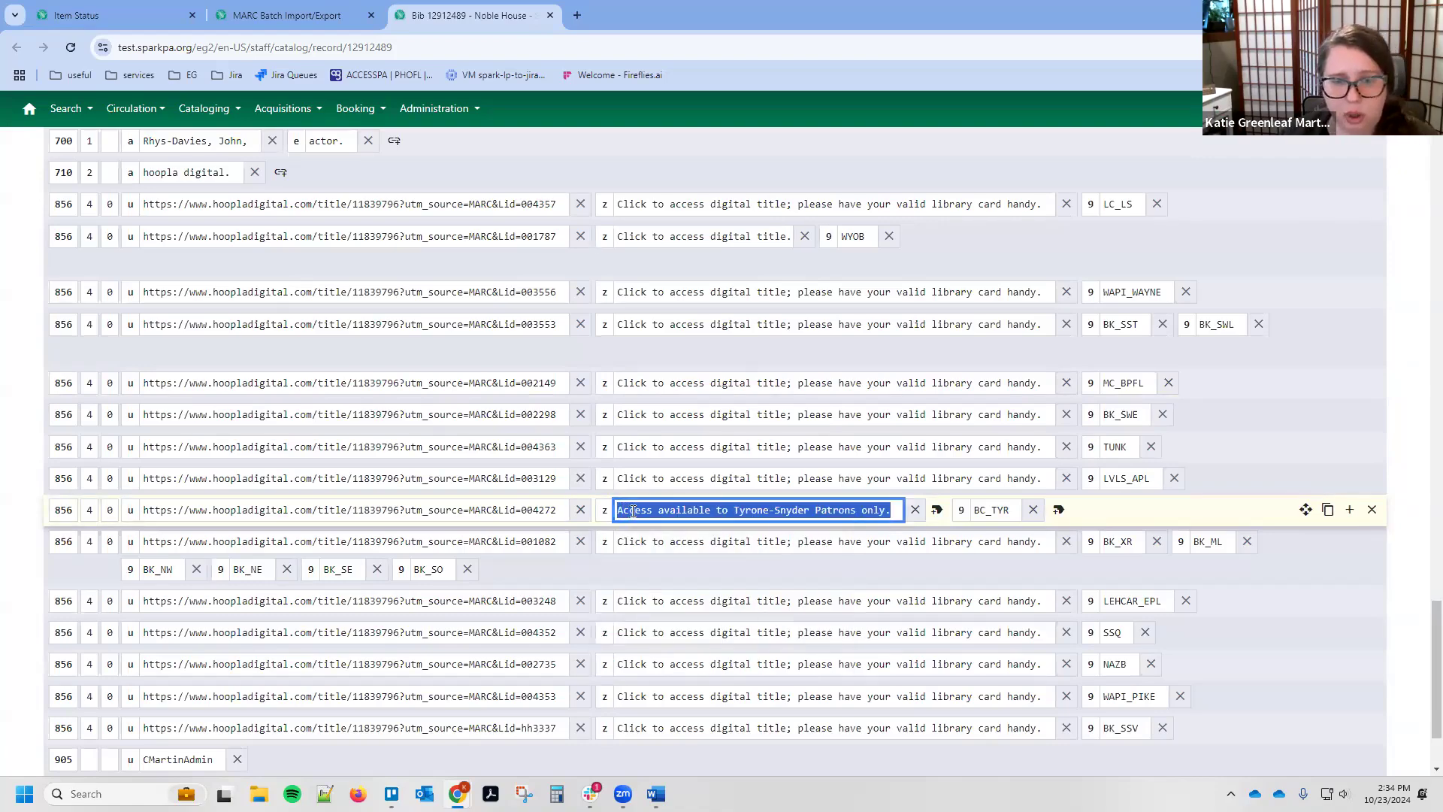
click(633, 512)
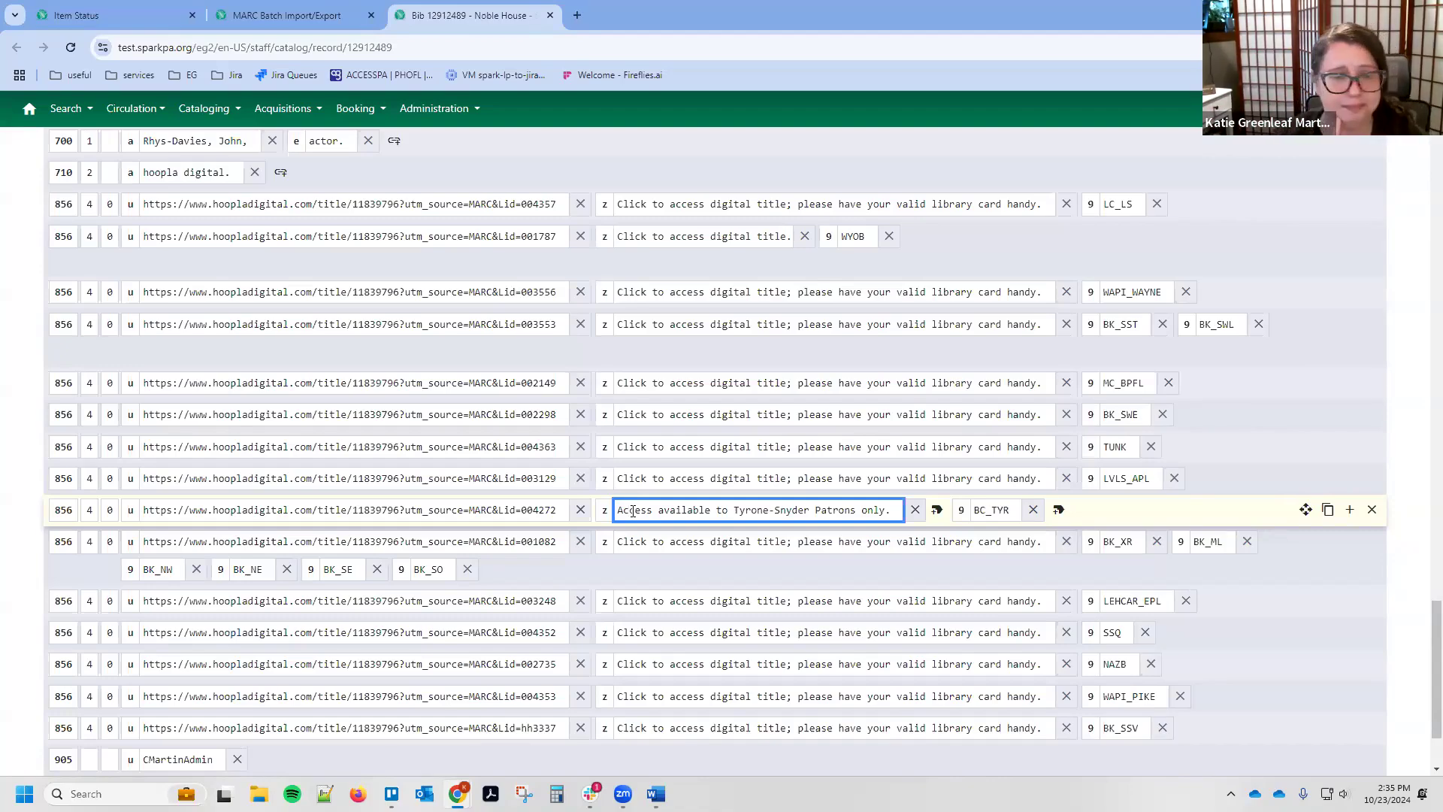
Step: Return to MARC Batch Import/Export and open the form for importing records for cataloging
scroll(442, 514, up, 3)
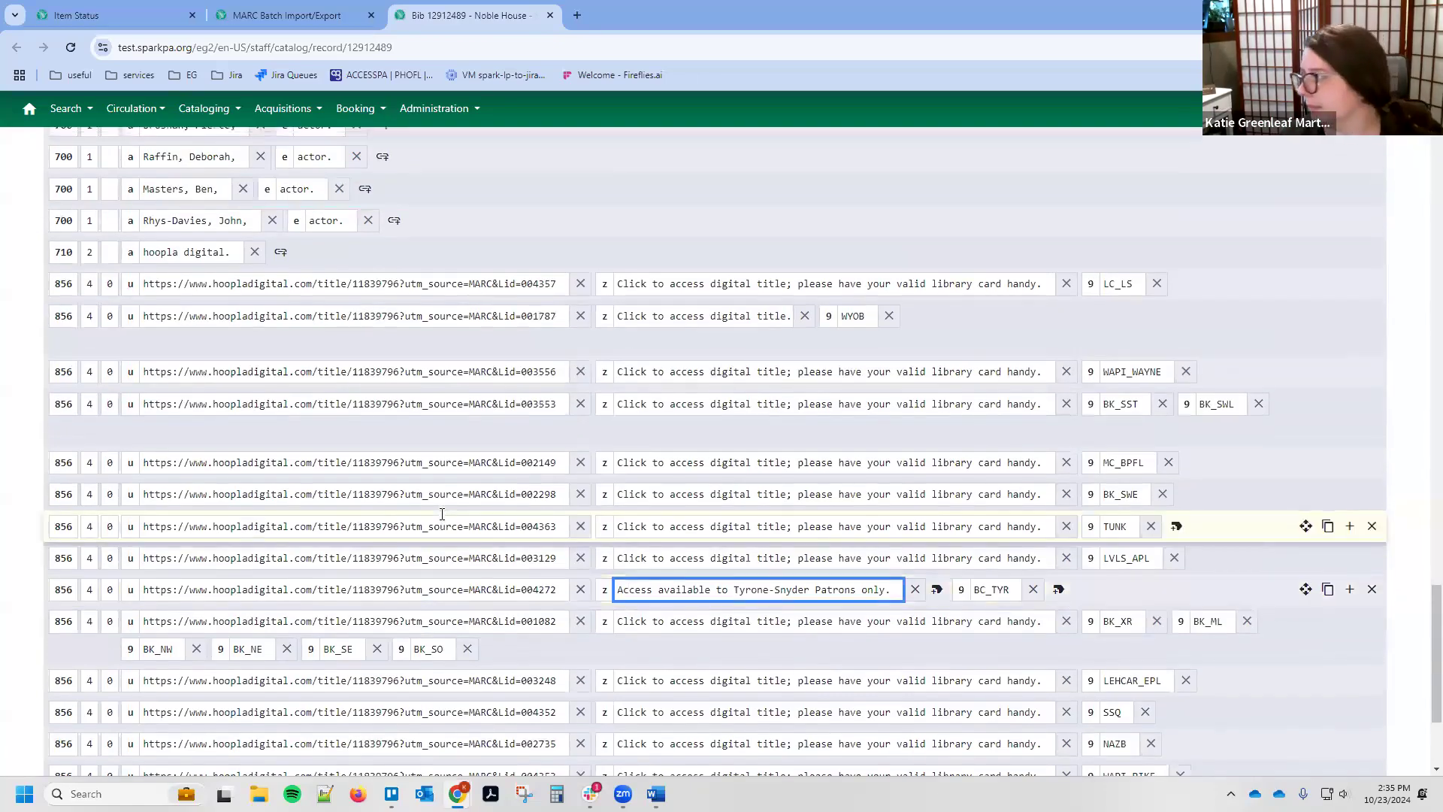
scroll(442, 514, up, 12)
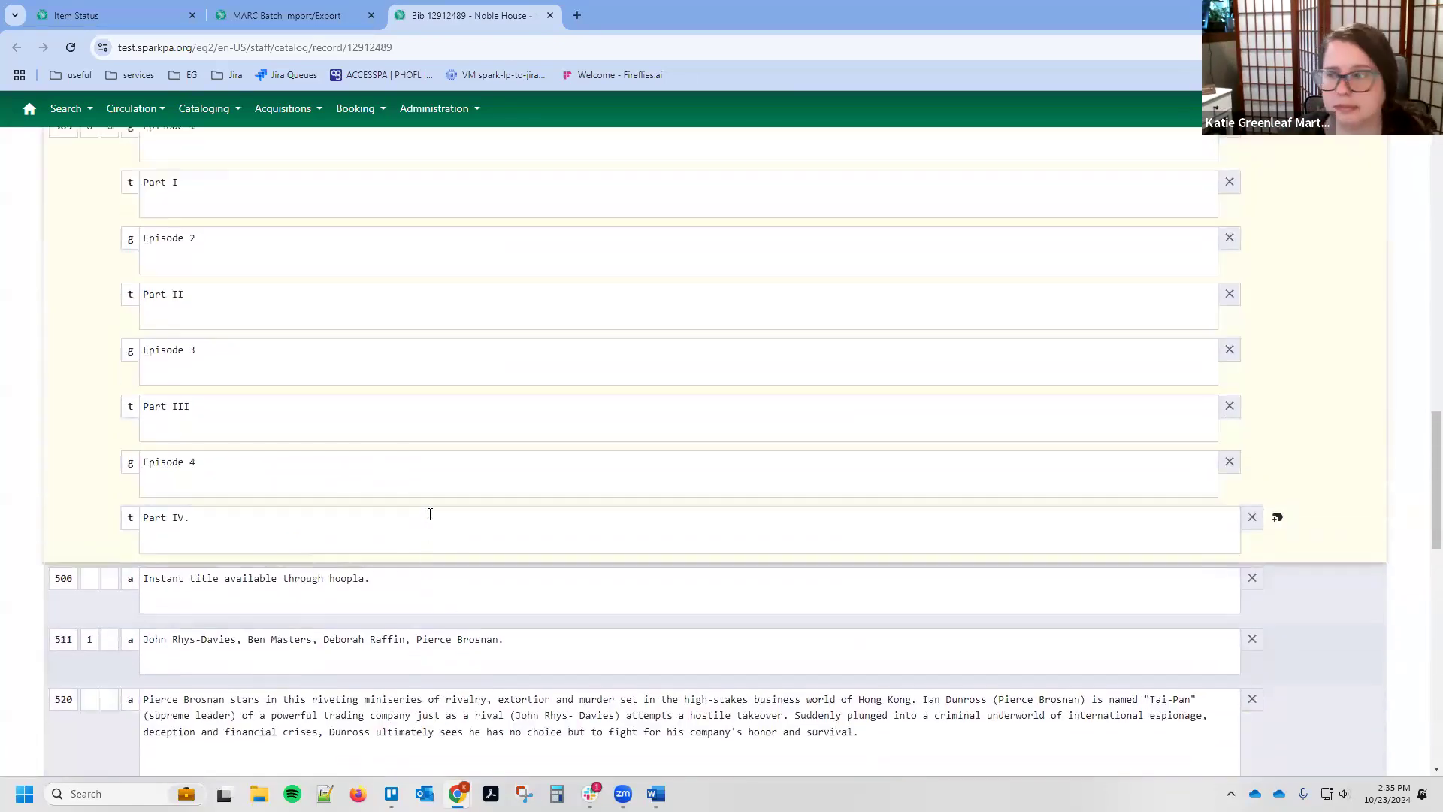
scroll(430, 515, up, 15)
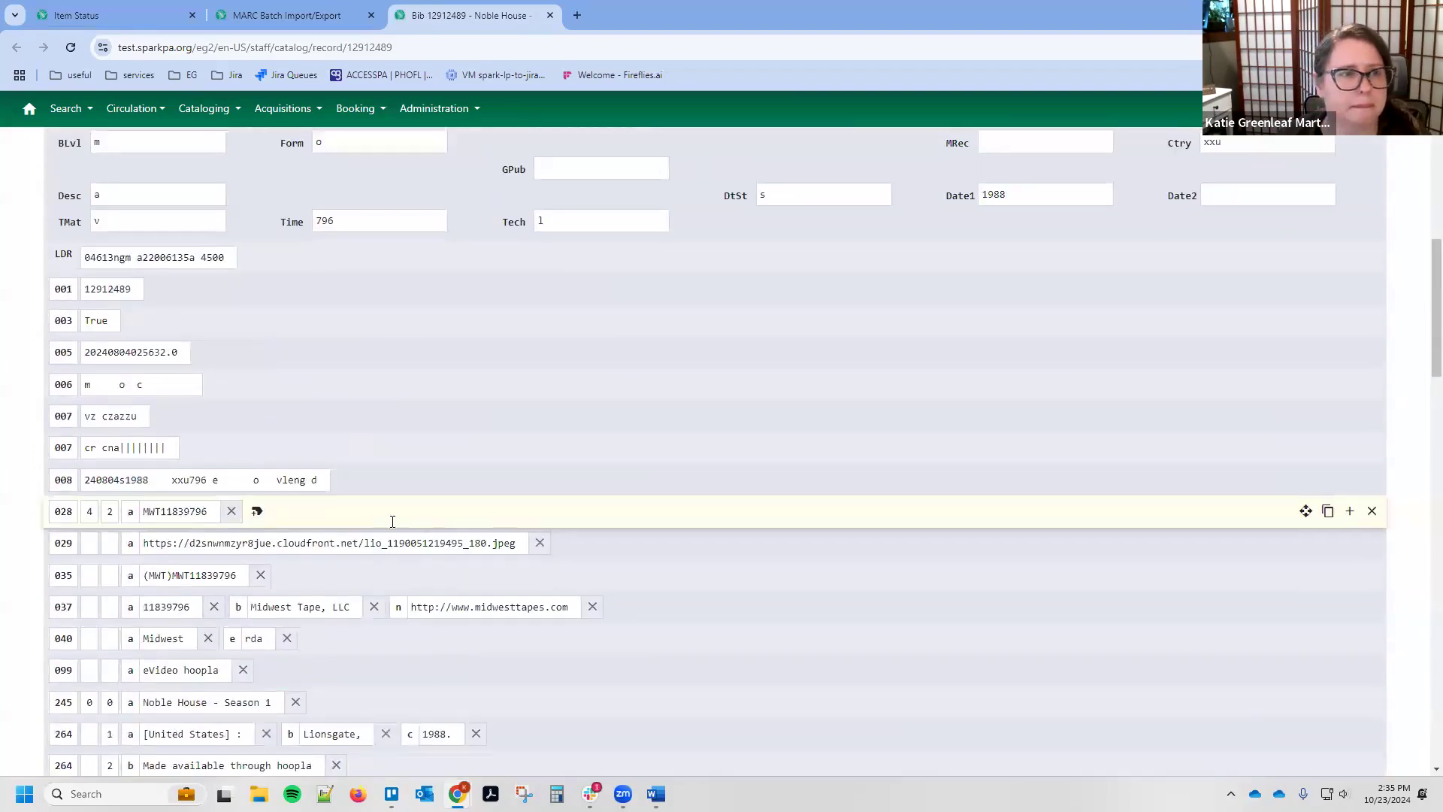
click(302, 23)
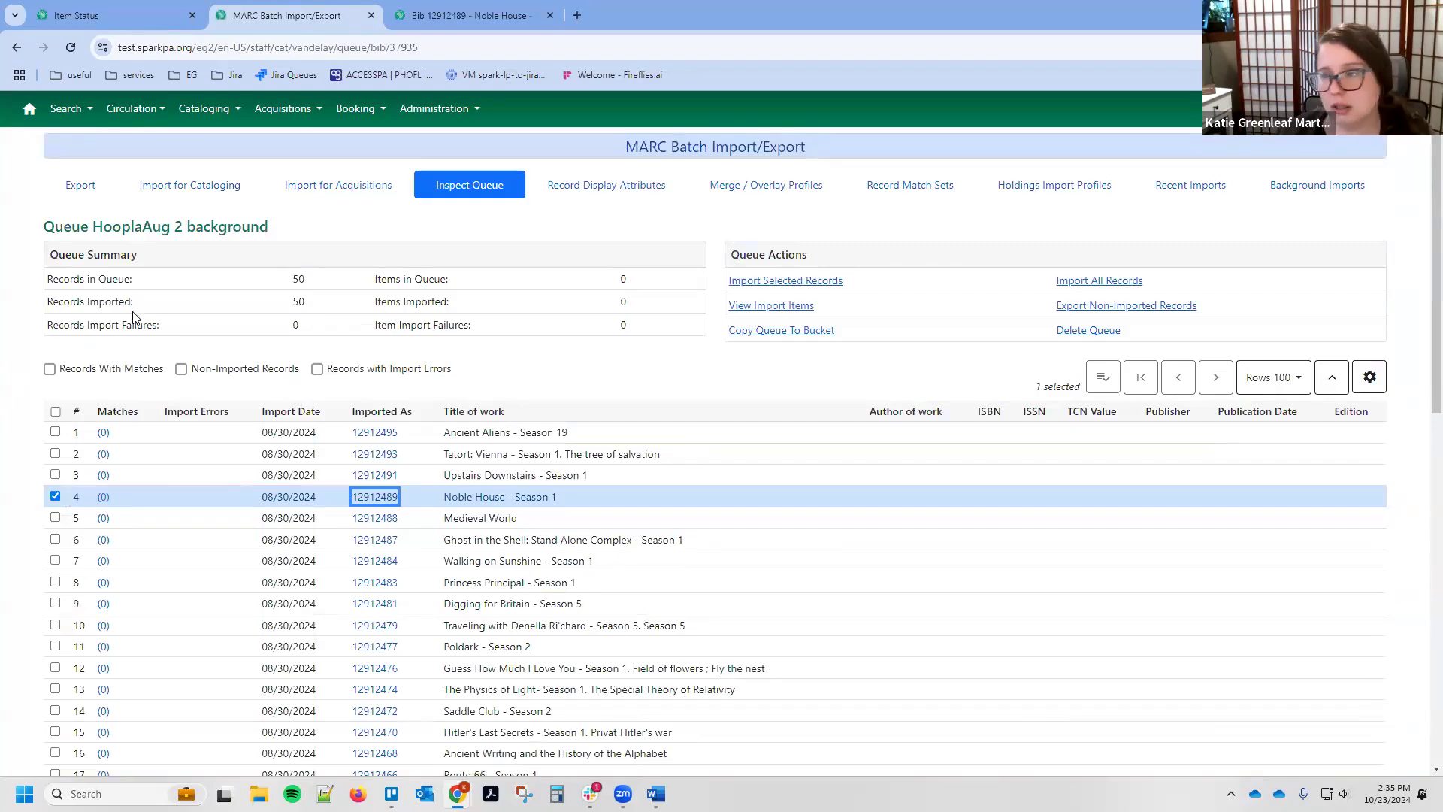
click(158, 196)
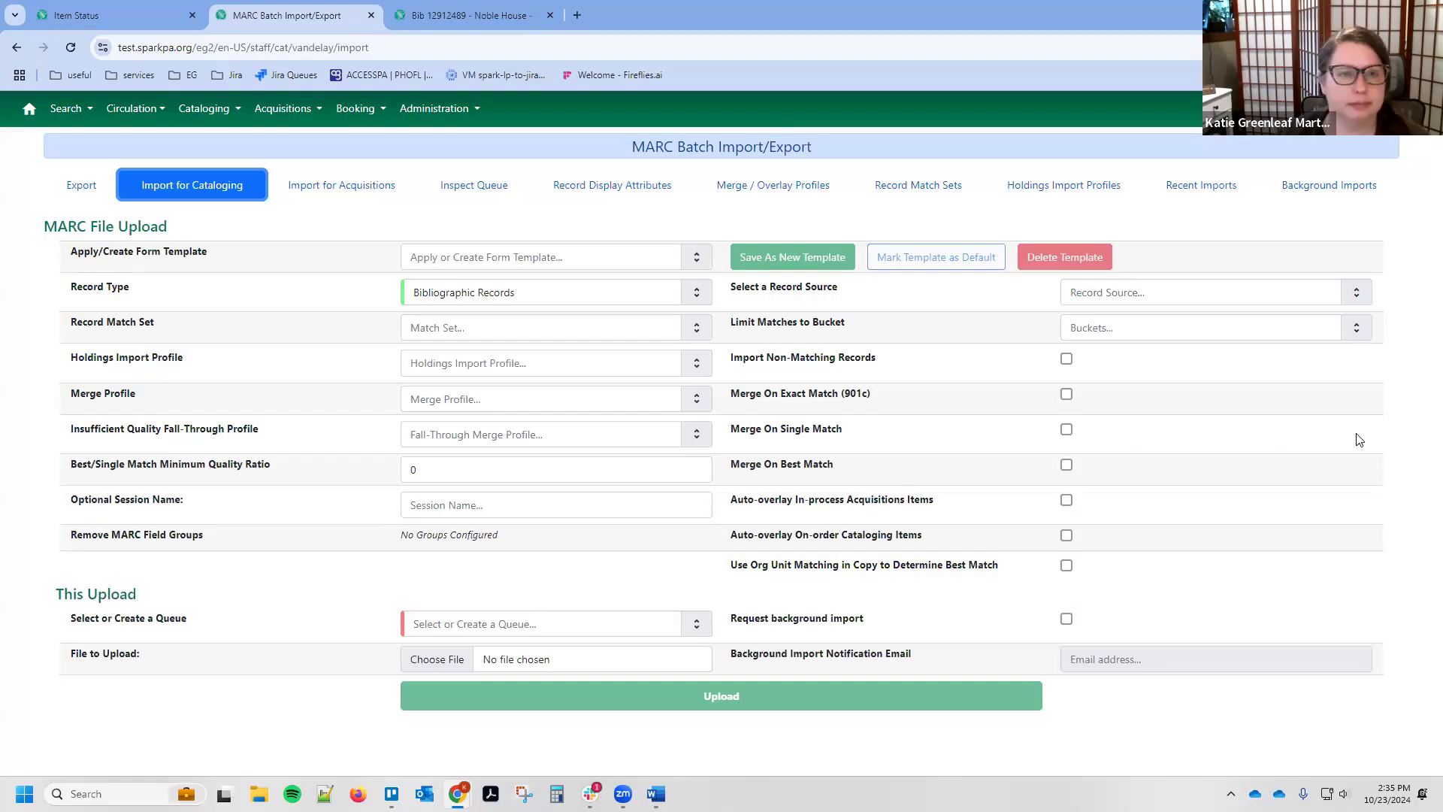
Step: Go back to the Noble House - Season 1 record and examine its record summary and MARC fields
click(466, 23)
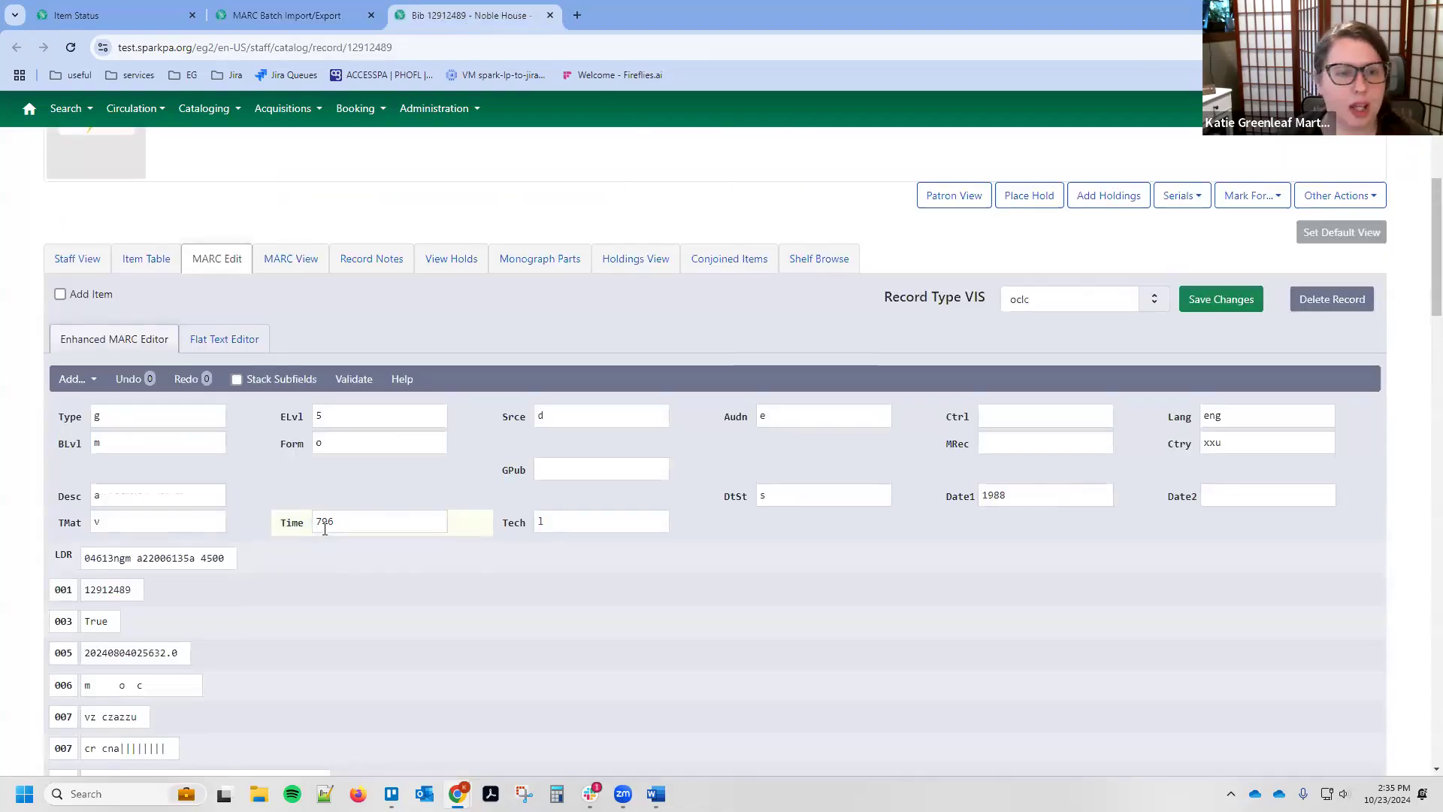
scroll(324, 529, up, 5)
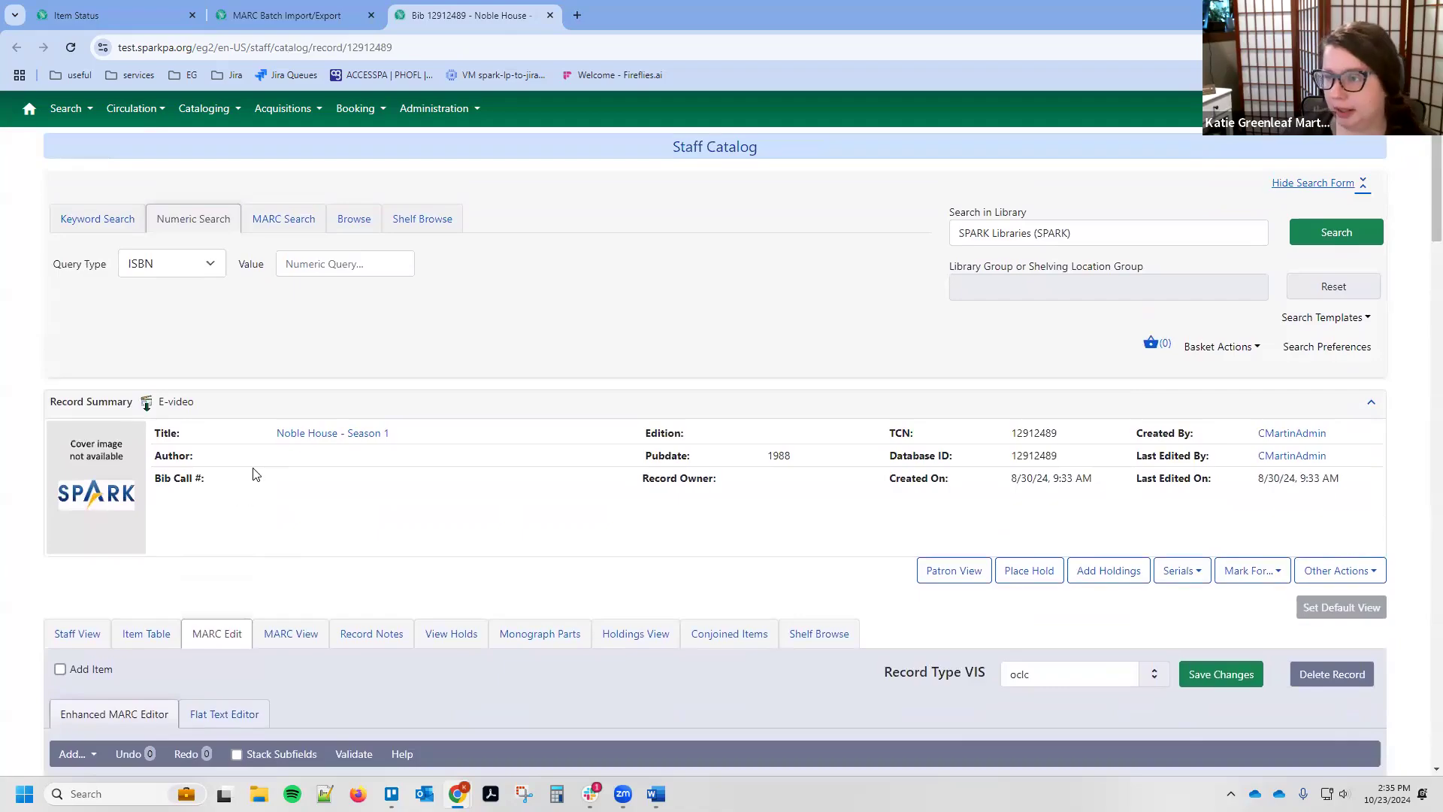
scroll(253, 474, down, 5)
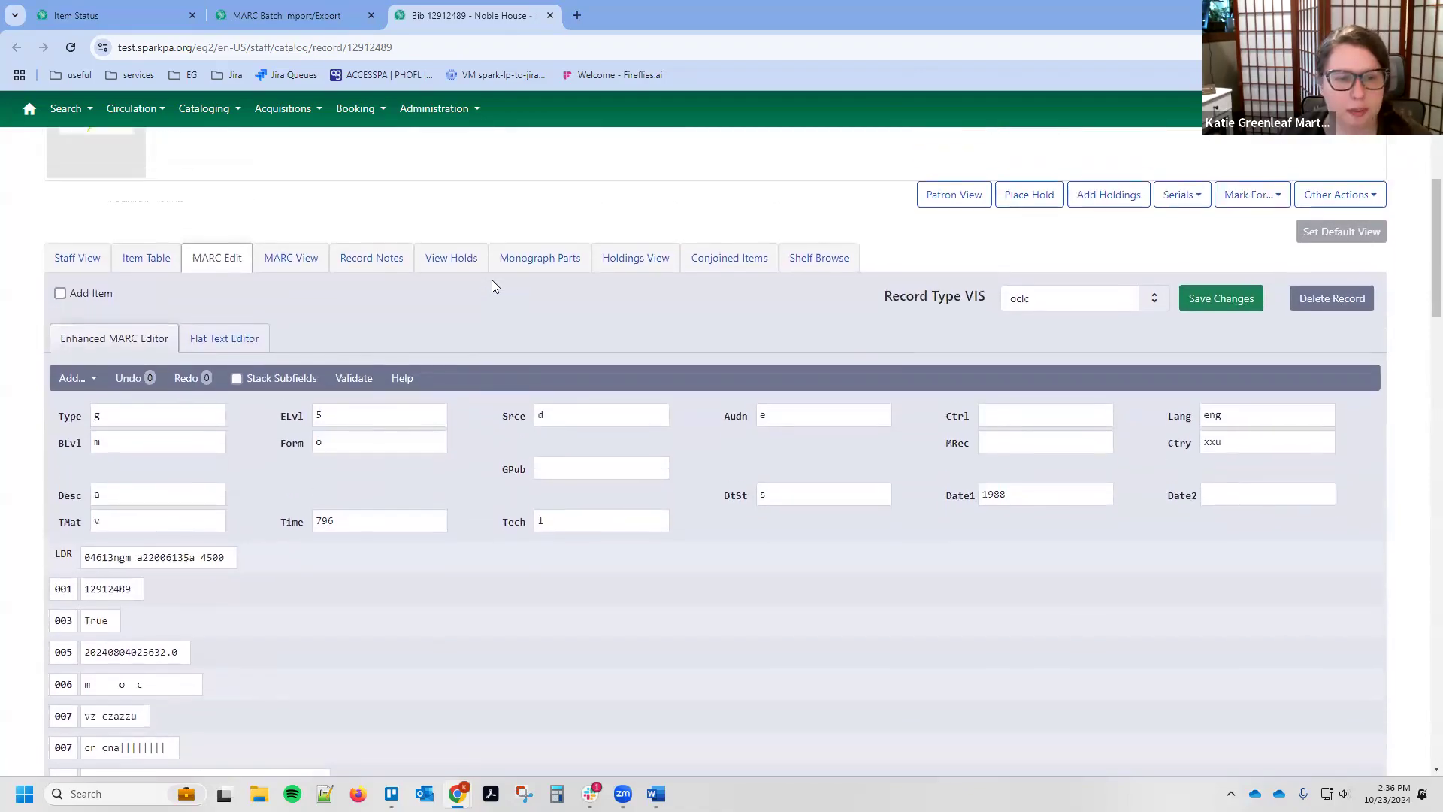
scroll(494, 285, down, 5)
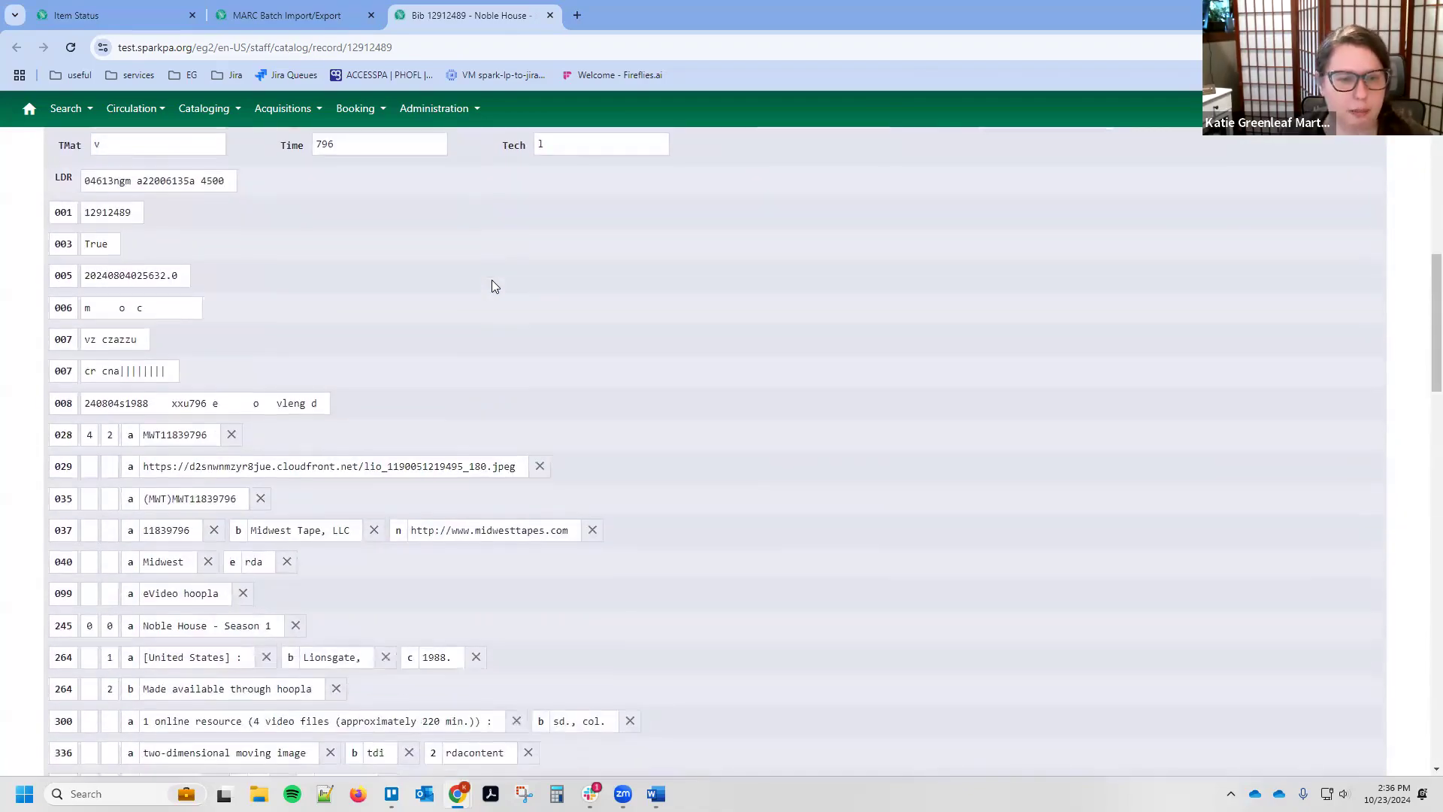
scroll(494, 286, down, 1)
scroll(494, 287, down, 4)
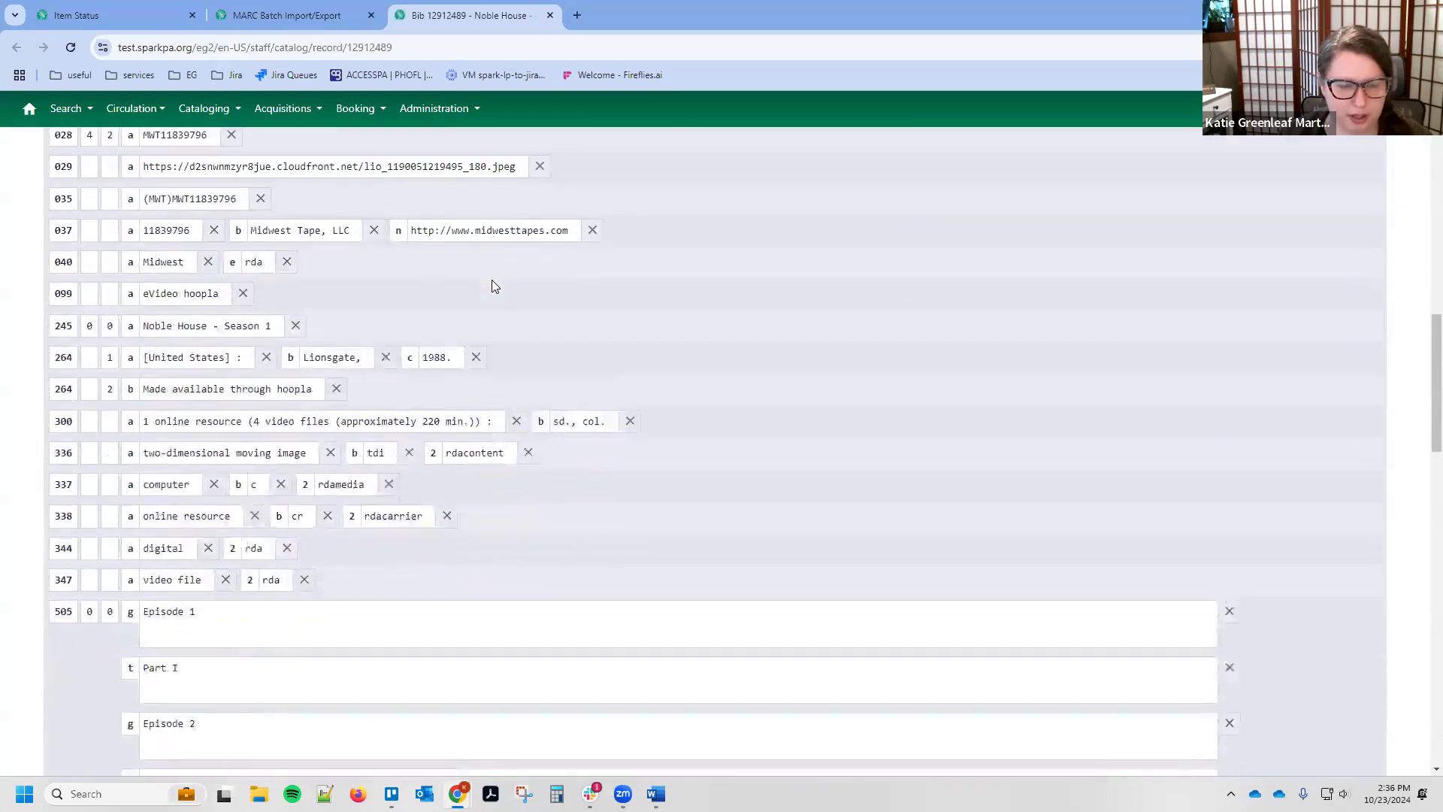
scroll(494, 286, up, 4)
scroll(492, 282, up, 10)
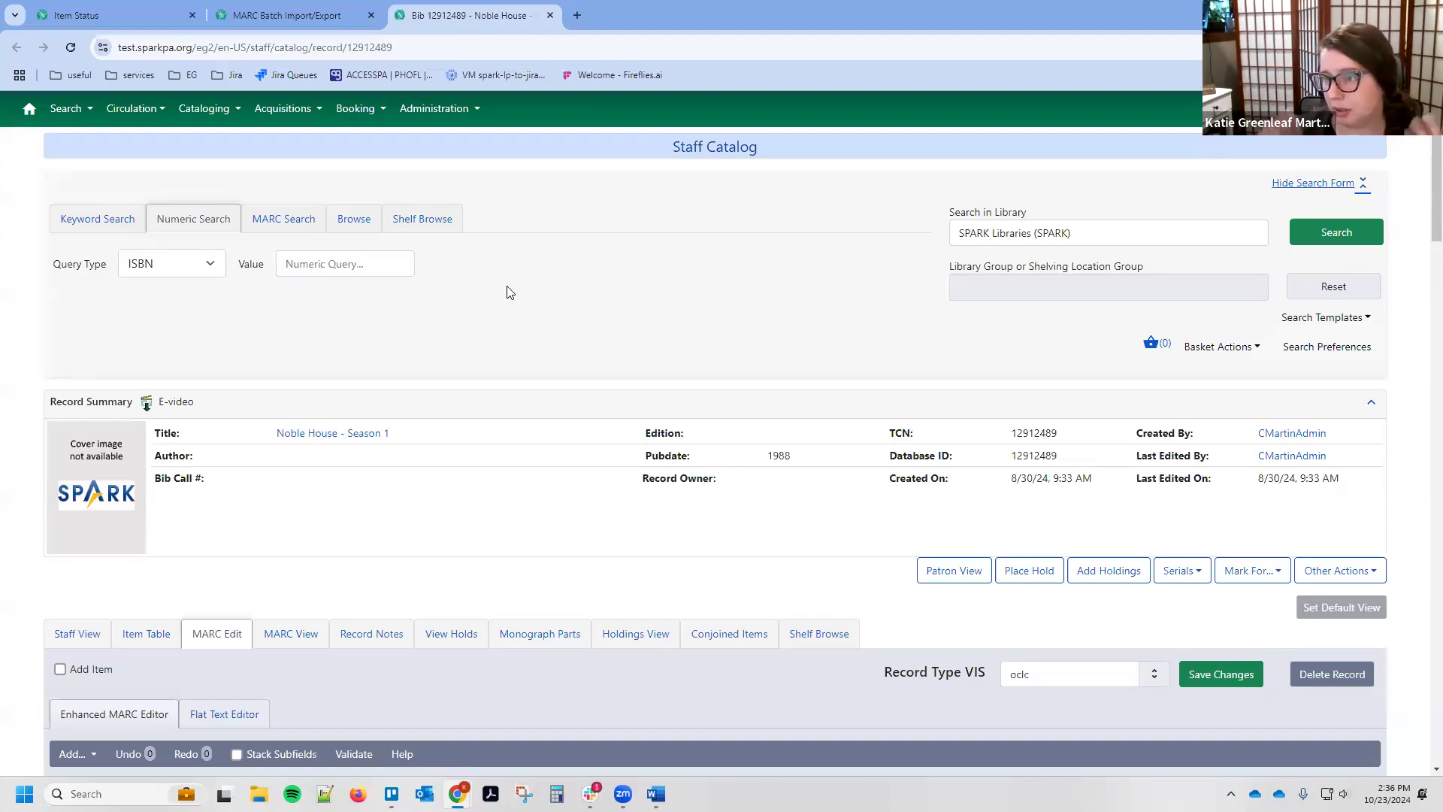
scroll(509, 287, down, 4)
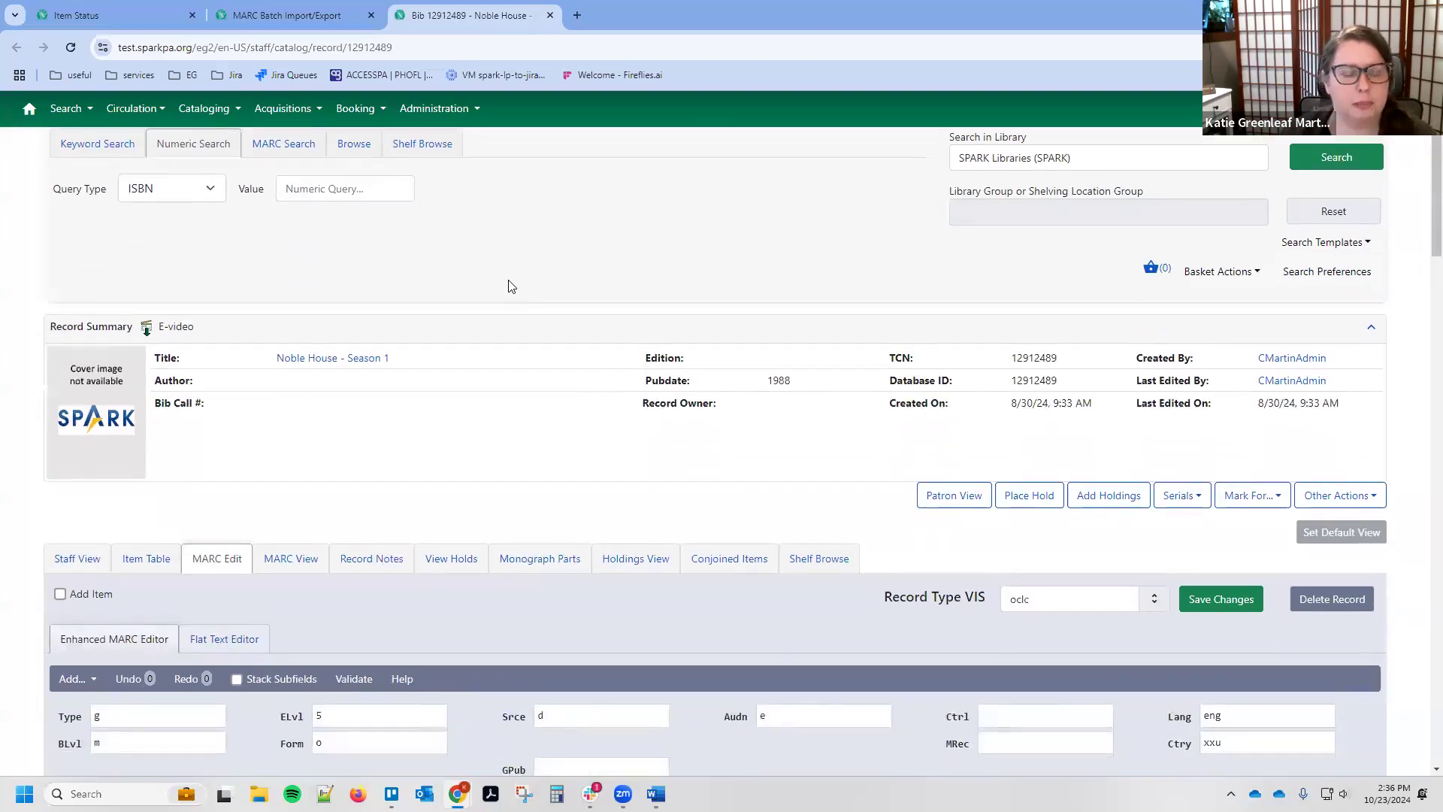
Step: Show the Noble House - Season 1 record in the Flat Text Editor and examine its MARC fields down to the 856 lines
scroll(591, 301, down, 1)
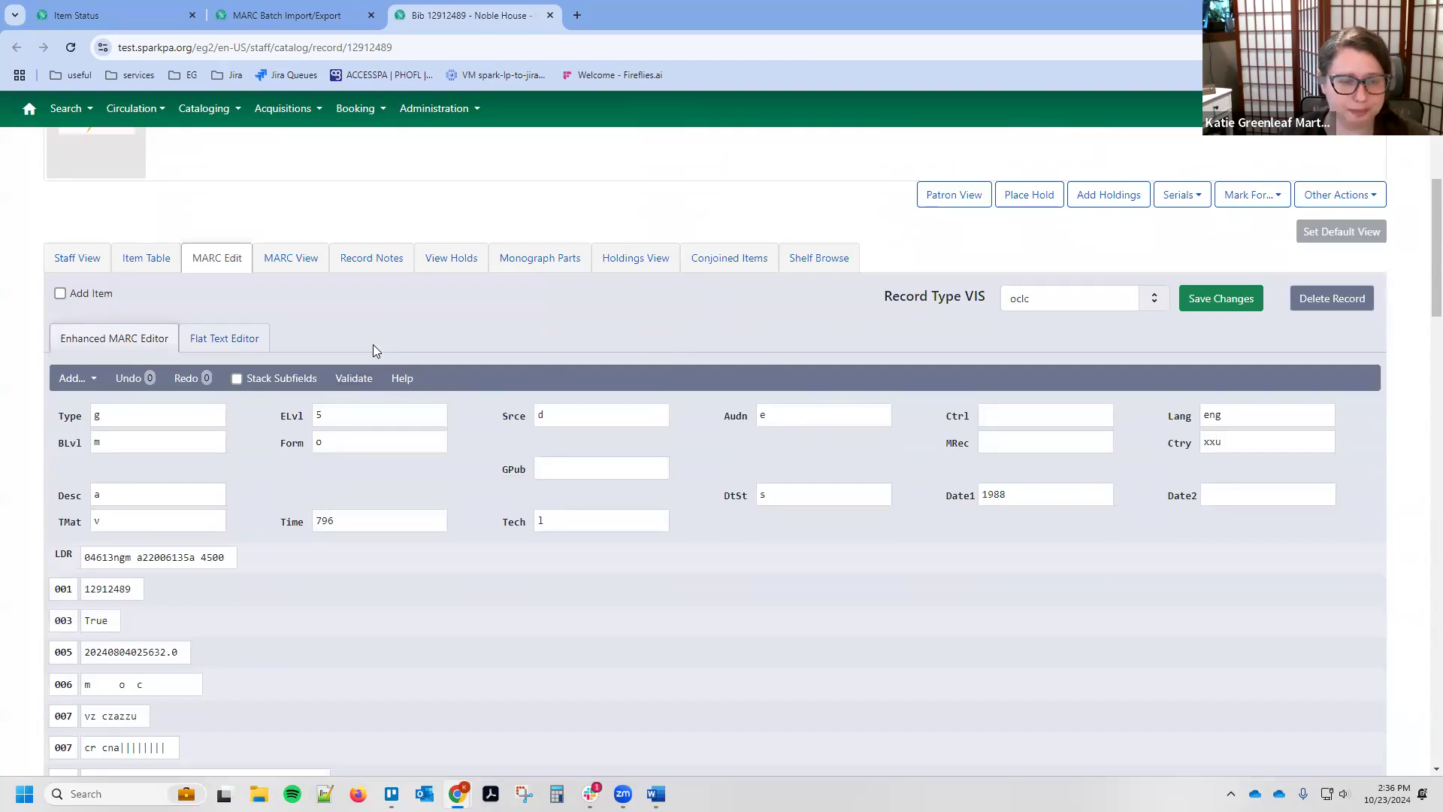
scroll(372, 344, down, 1)
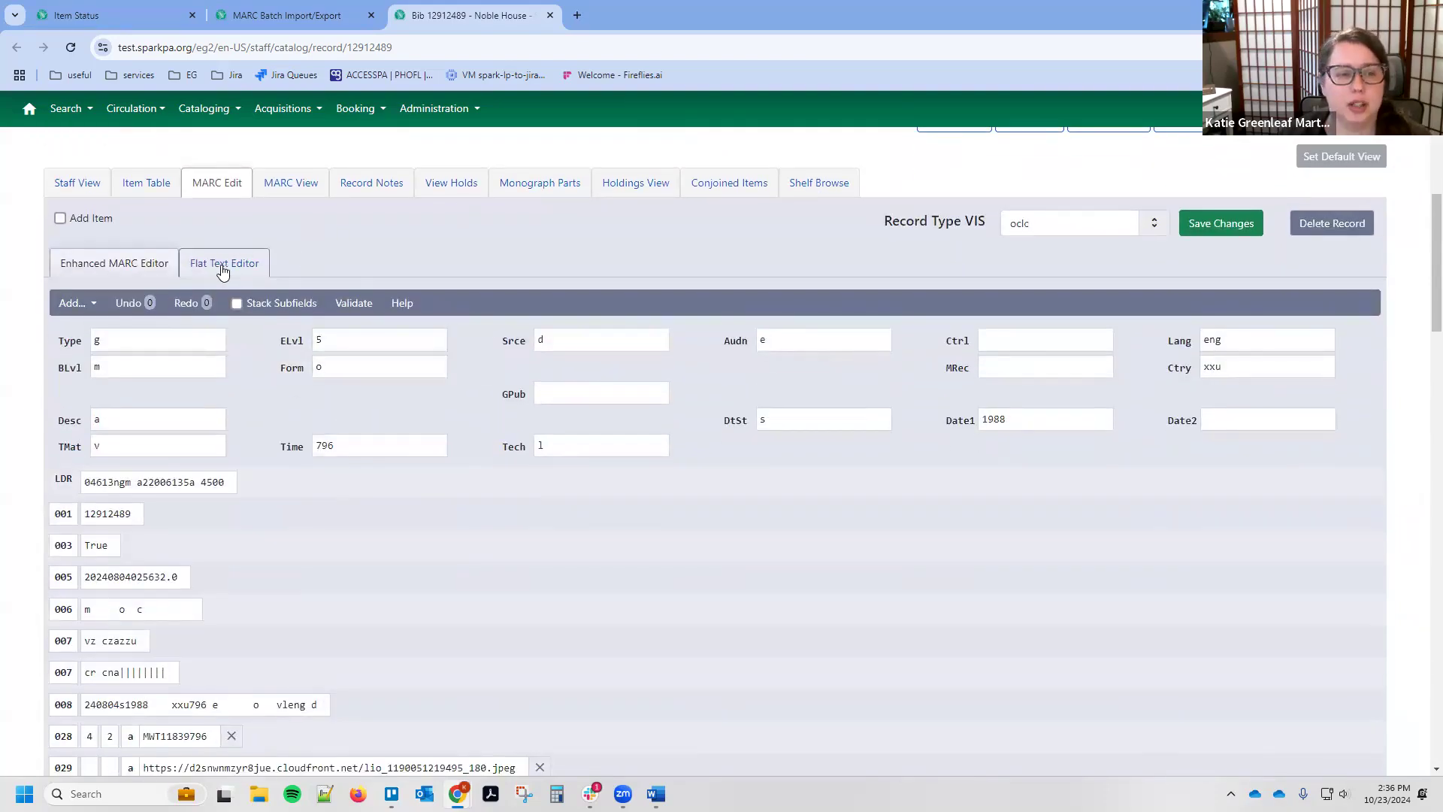
click(233, 263)
scroll(354, 345, down, 1)
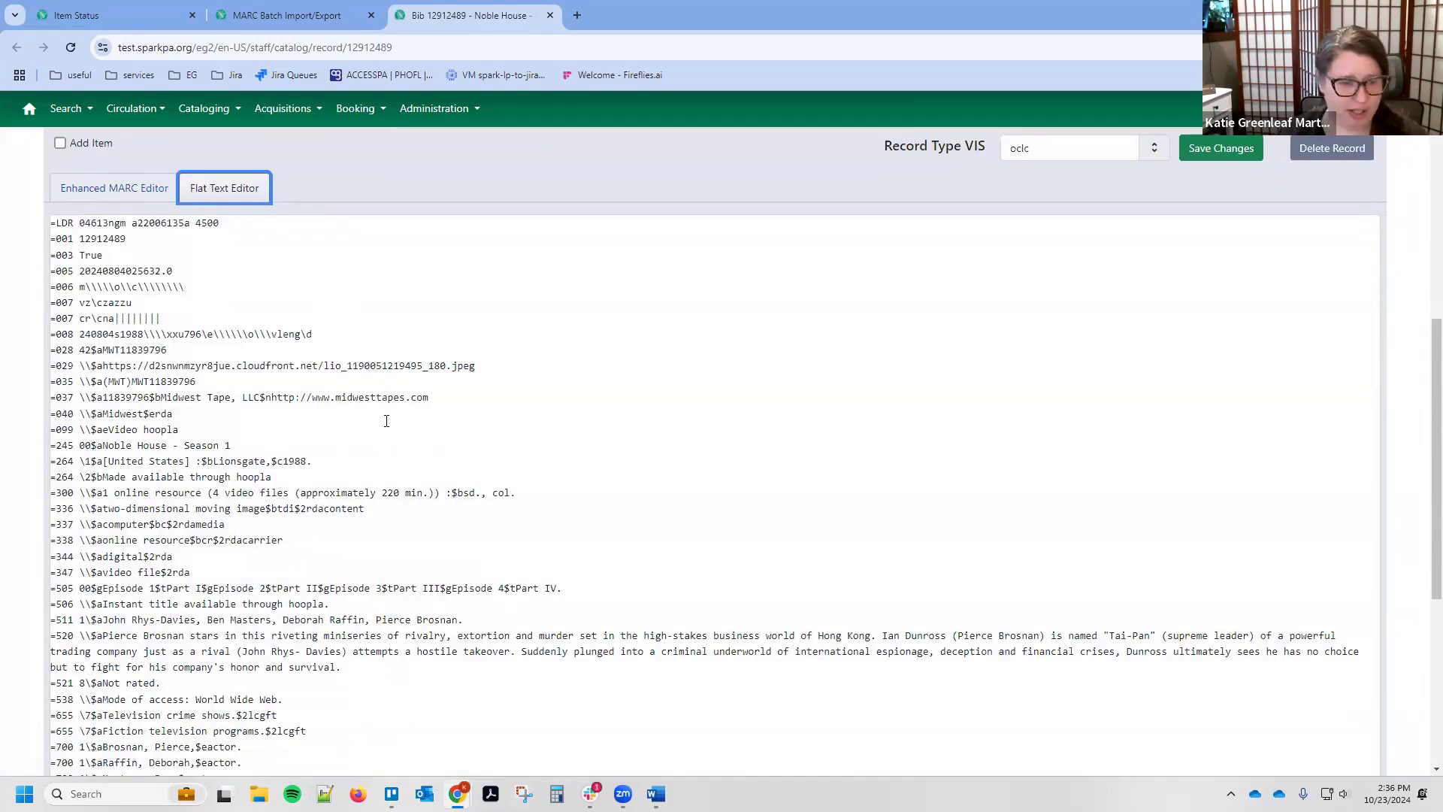
scroll(386, 421, down, 5)
scroll(382, 418, up, 3)
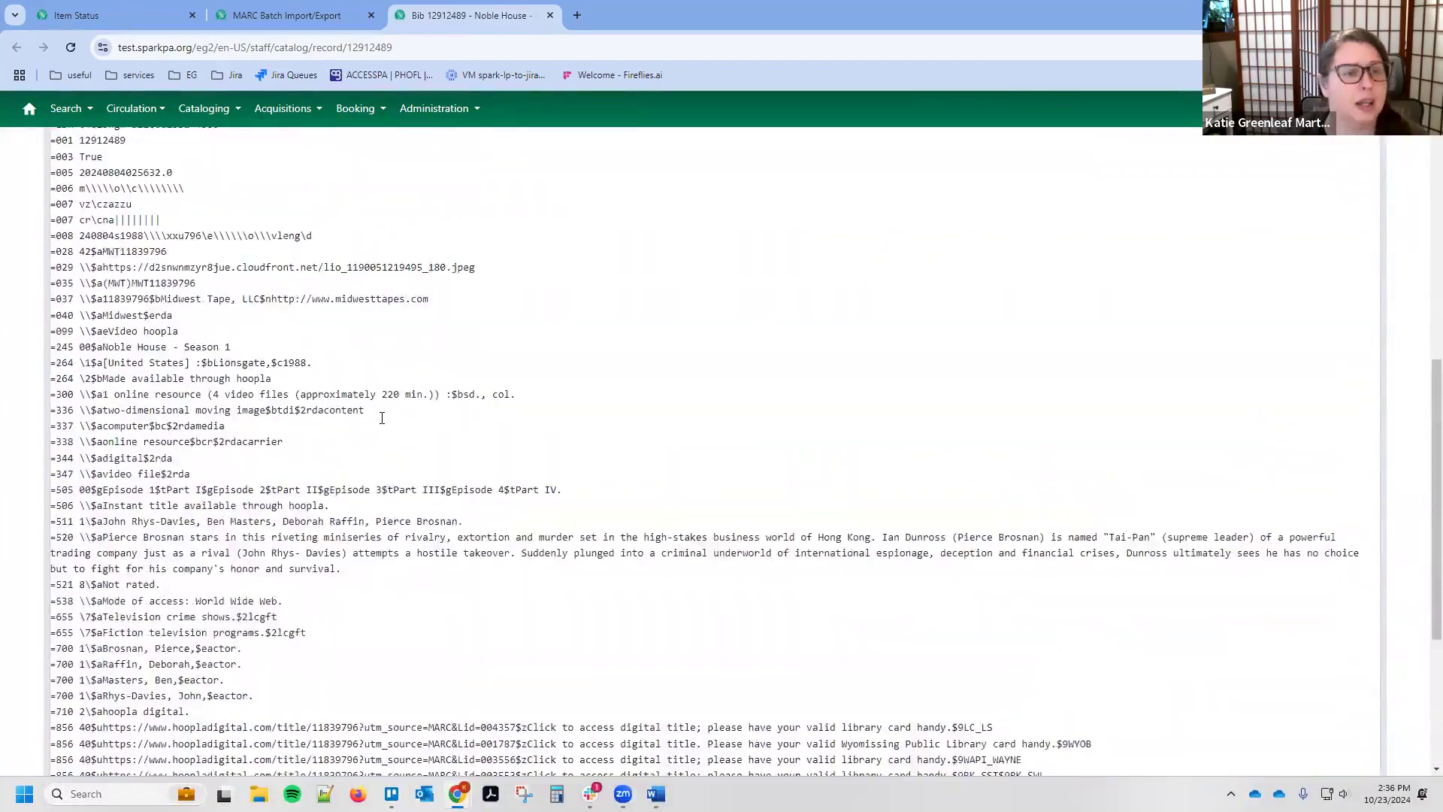
scroll(382, 418, up, 2)
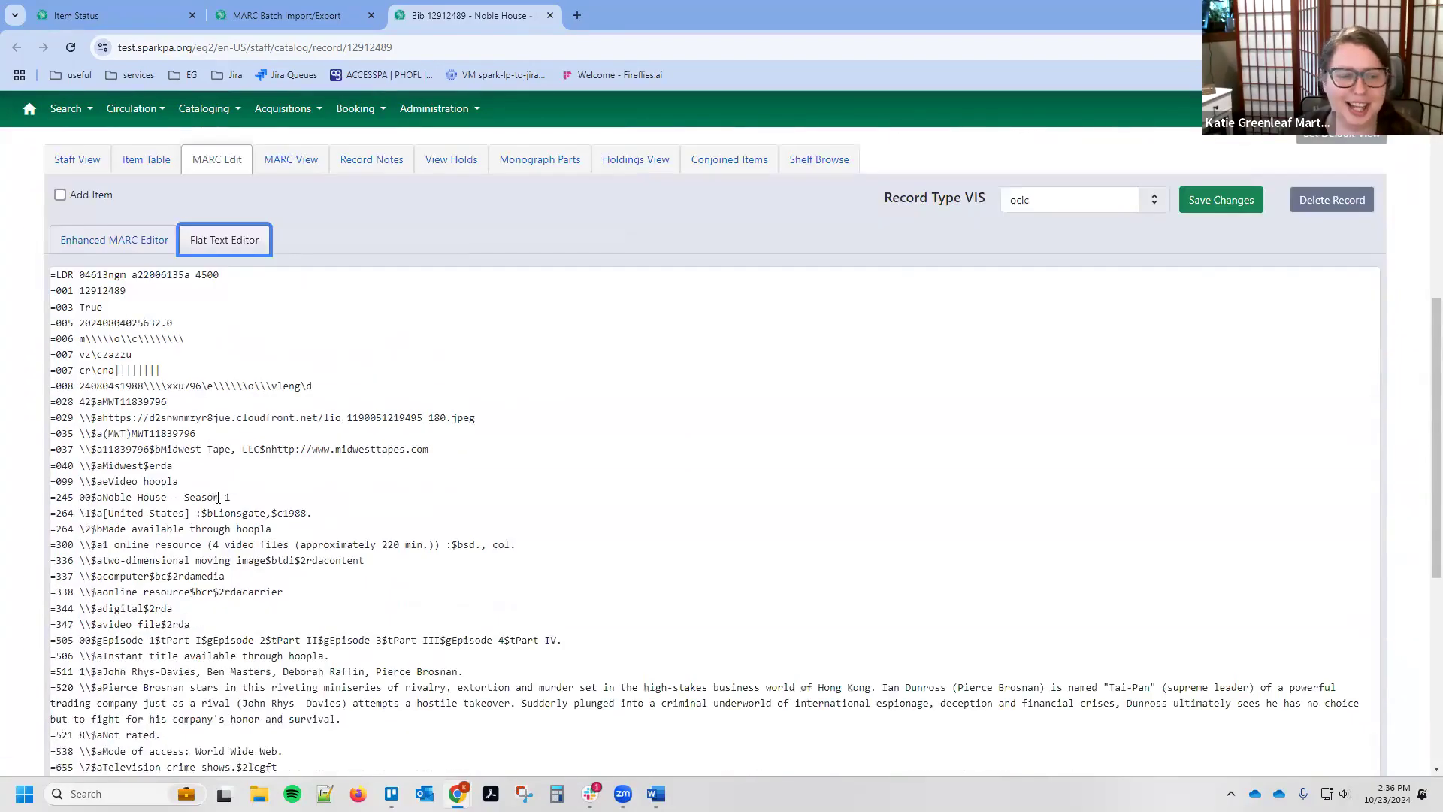
scroll(218, 497, down, 5)
scroll(187, 497, up, 2)
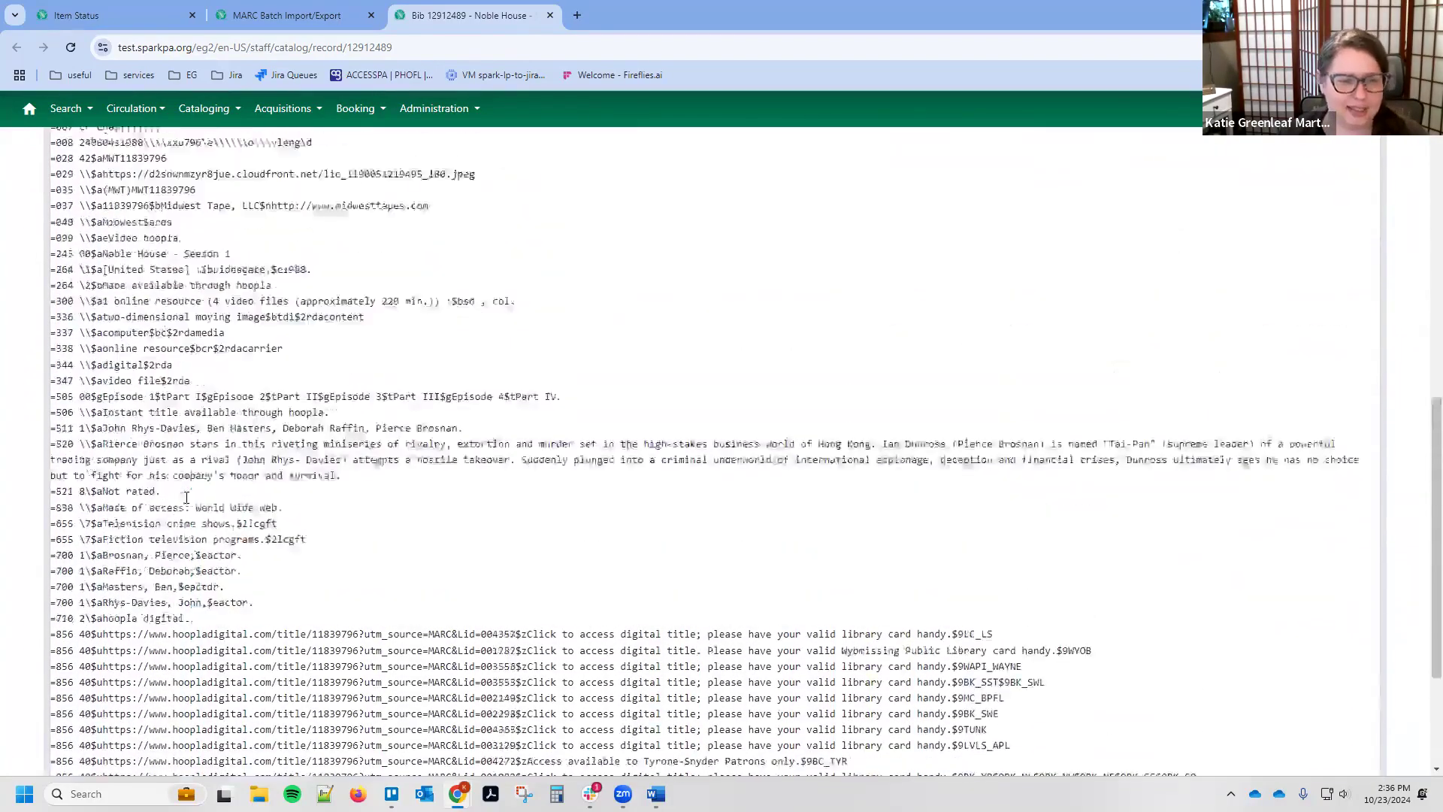
scroll(186, 498, up, 3)
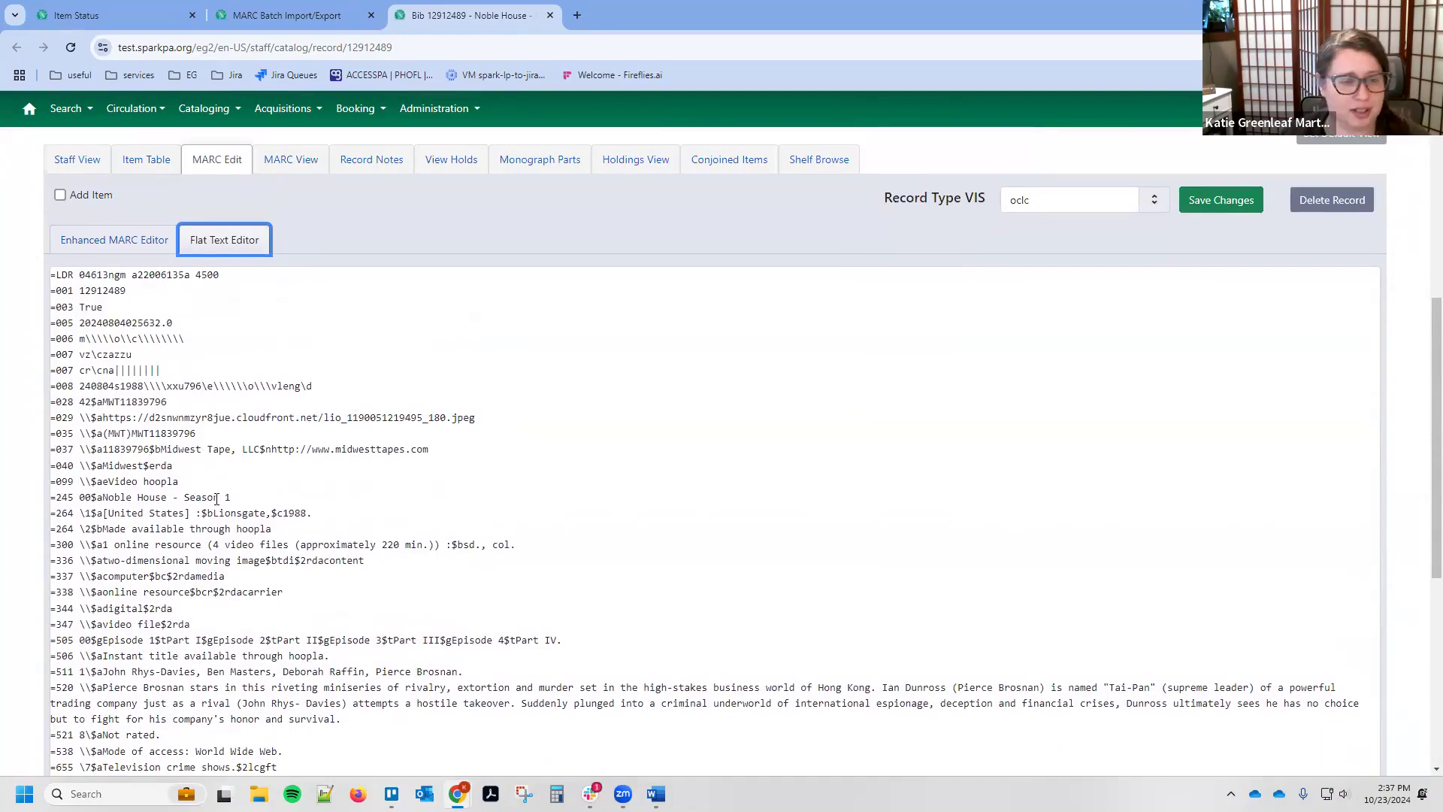
click(214, 451)
scroll(214, 451, down, 2)
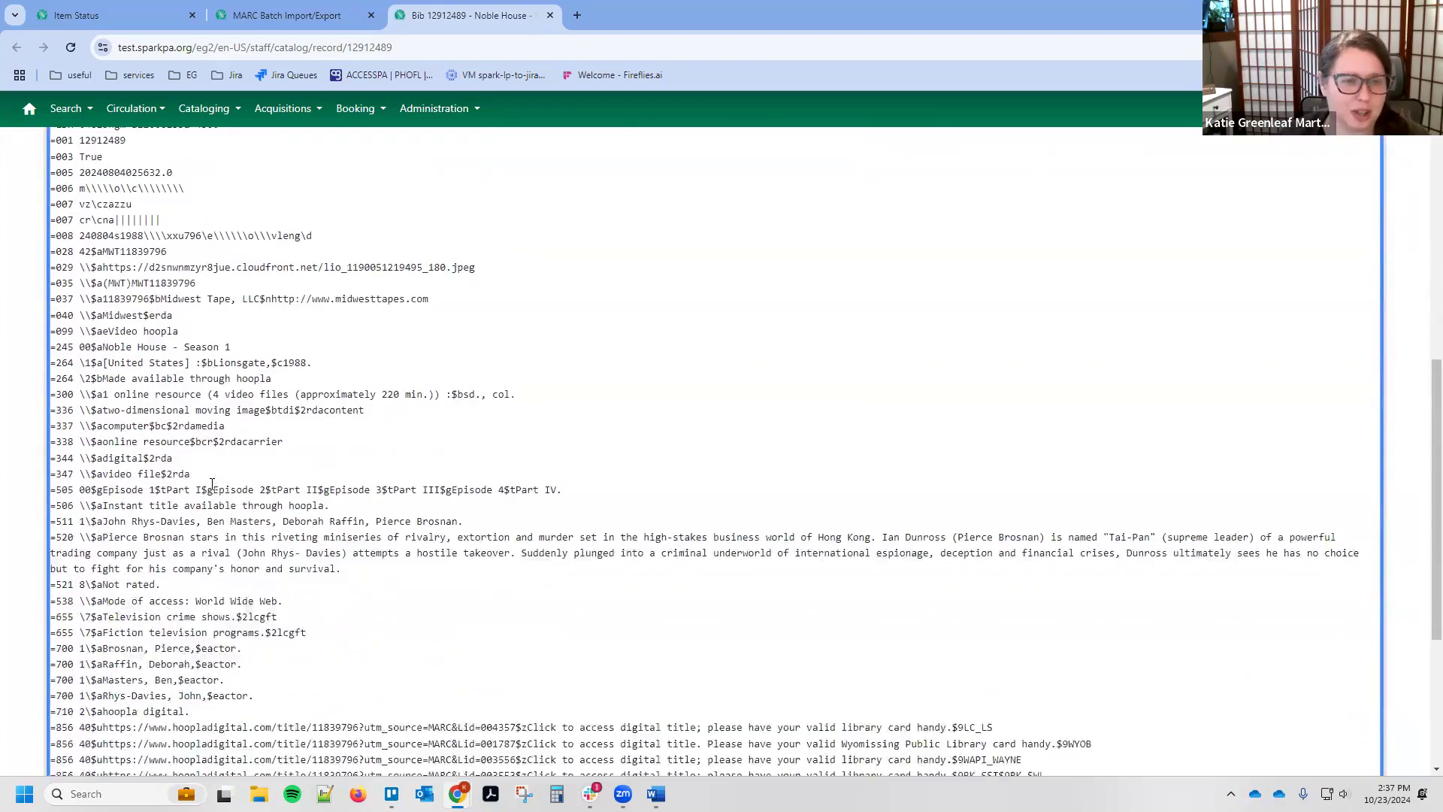
scroll(139, 386, up, 4)
Step: Return to the Enhanced MARC Editor and examine its editing options, fixed fields and control fields
click(138, 393)
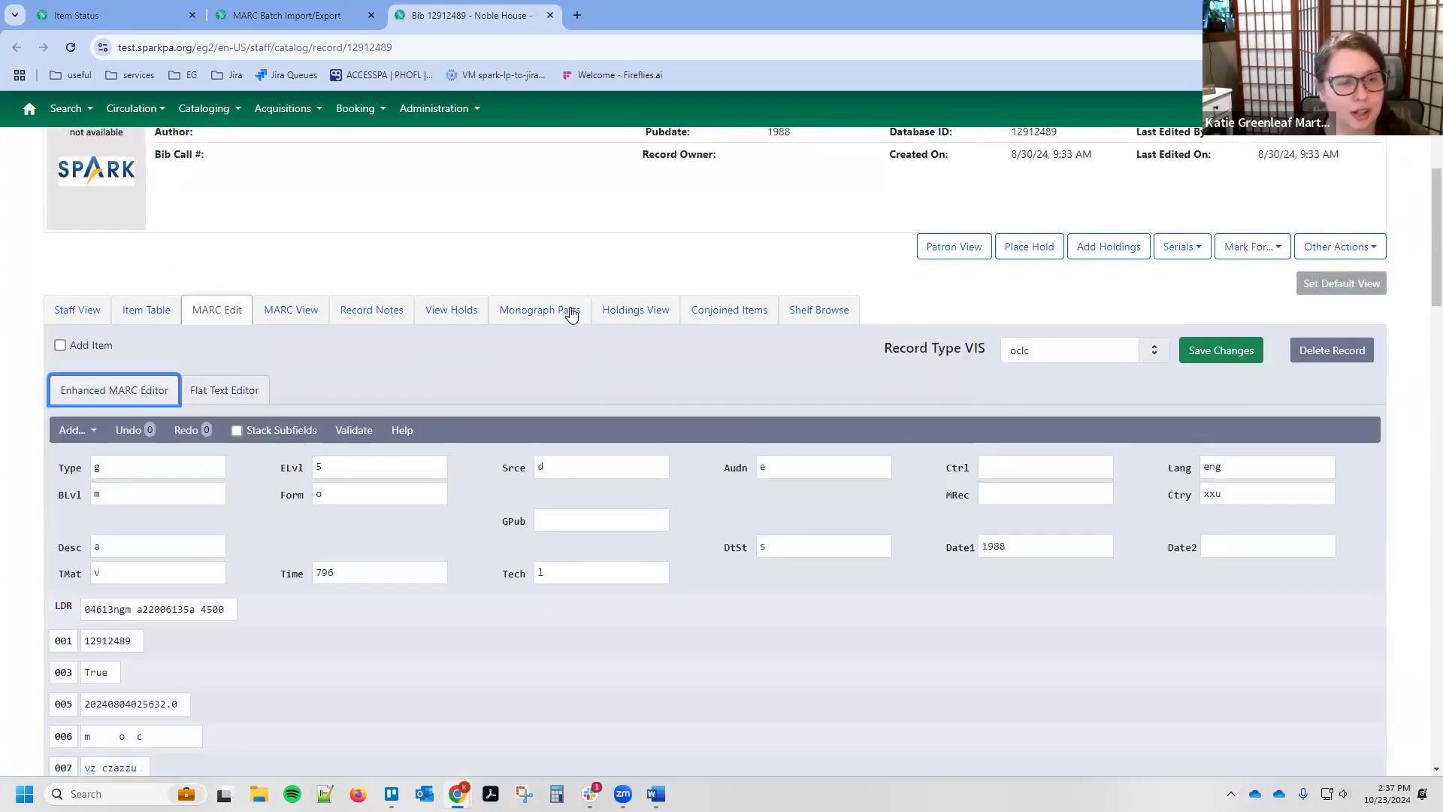
scroll(437, 356, down, 2)
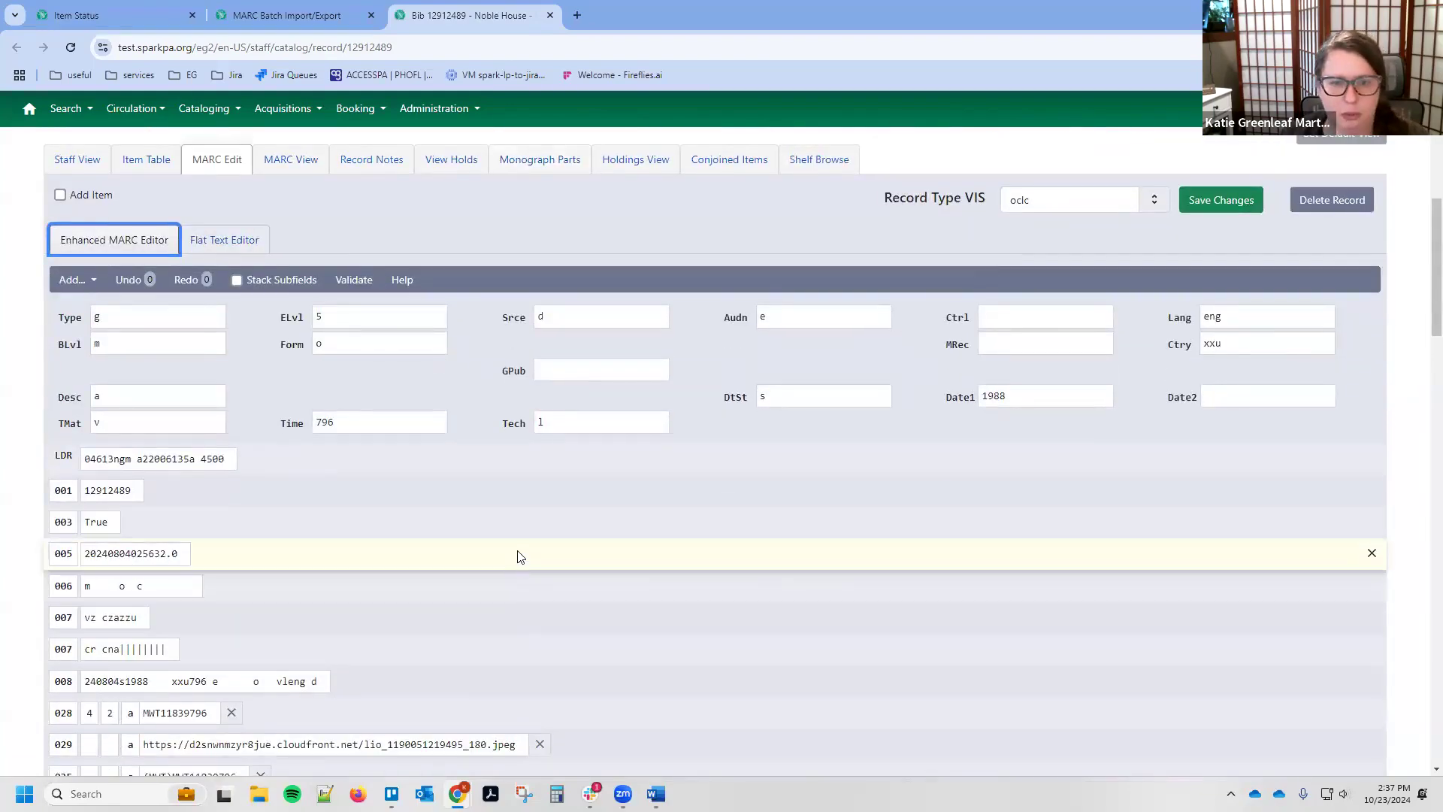
scroll(517, 557, up, 1)
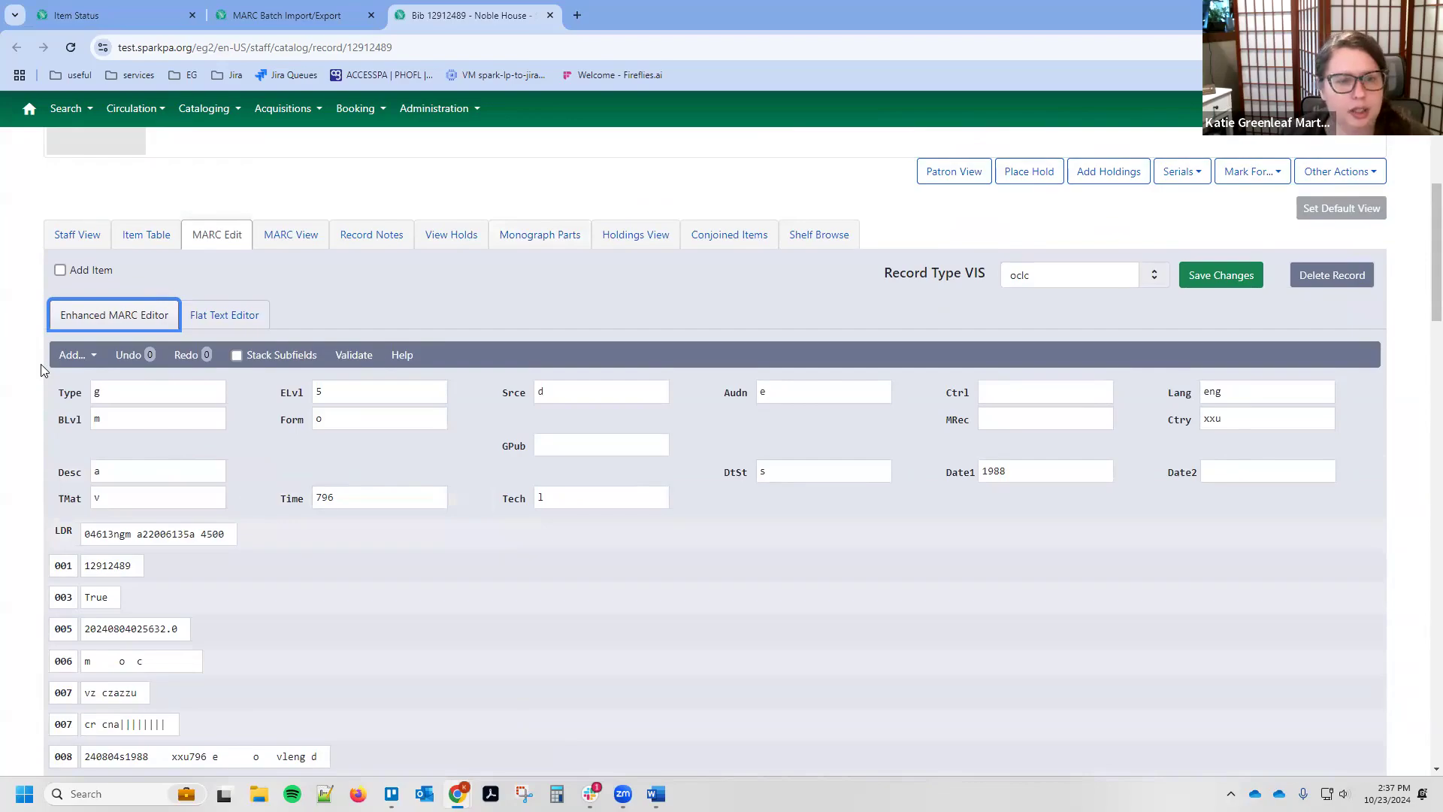
scroll(32, 363, up, 1)
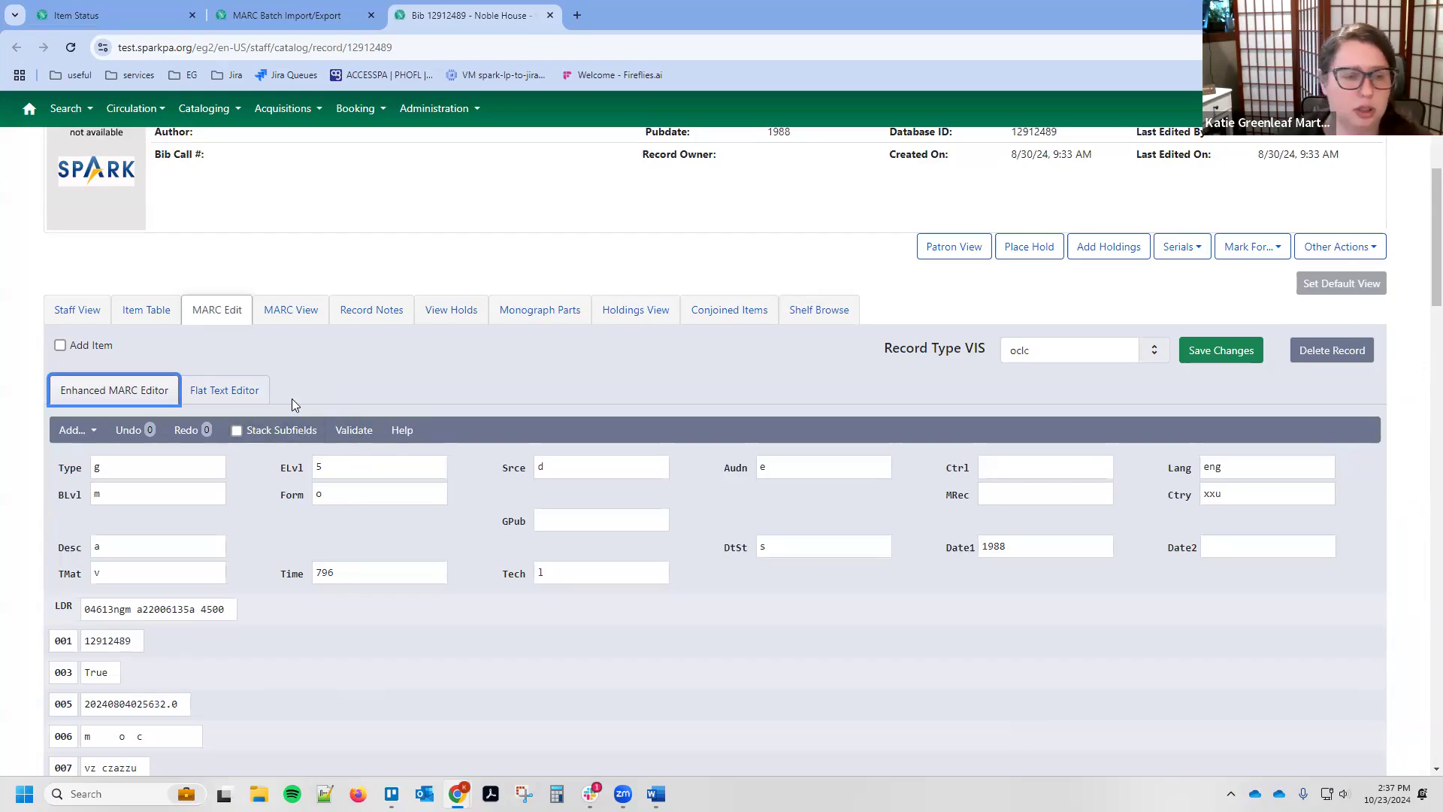
scroll(469, 353, down, 1)
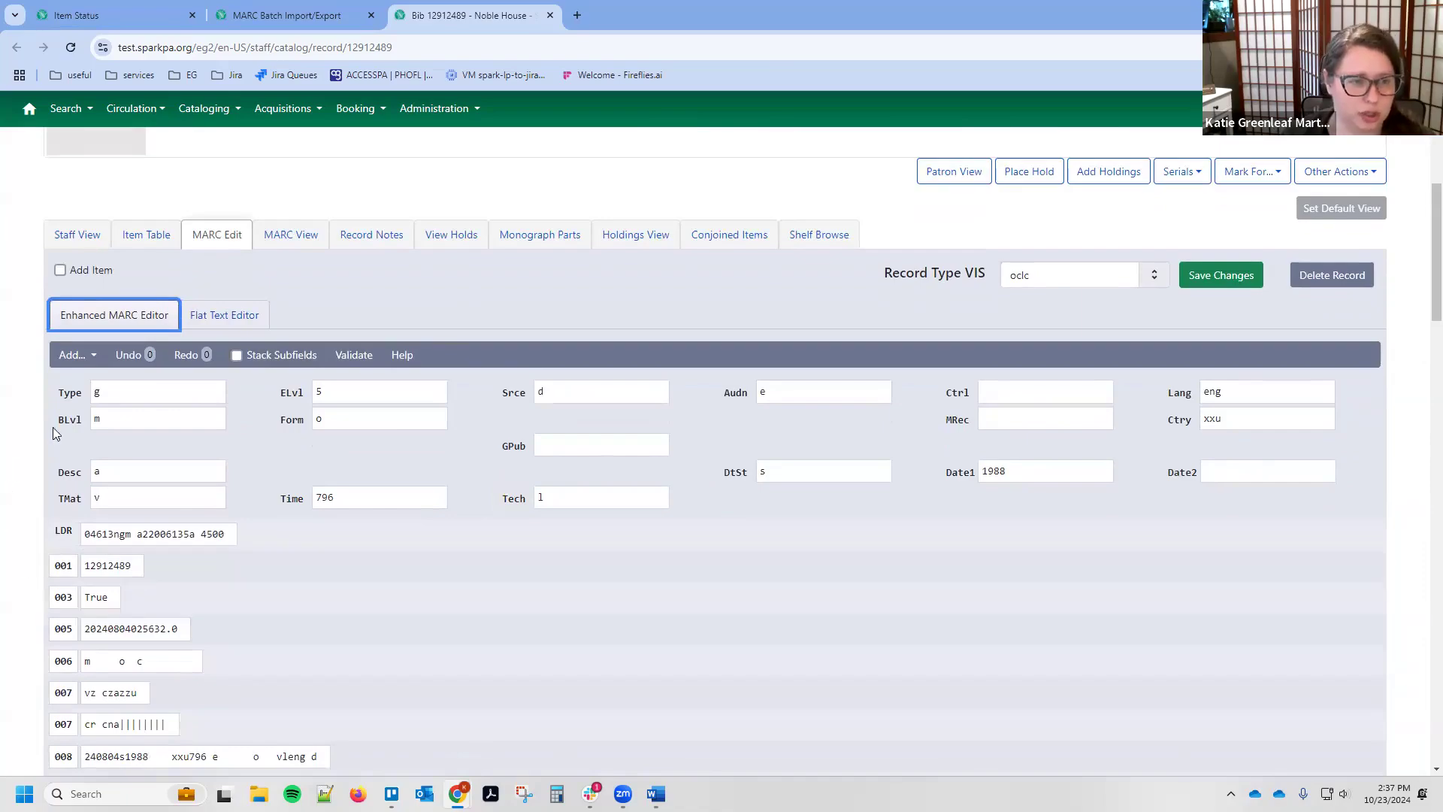
scroll(48, 427, down, 1)
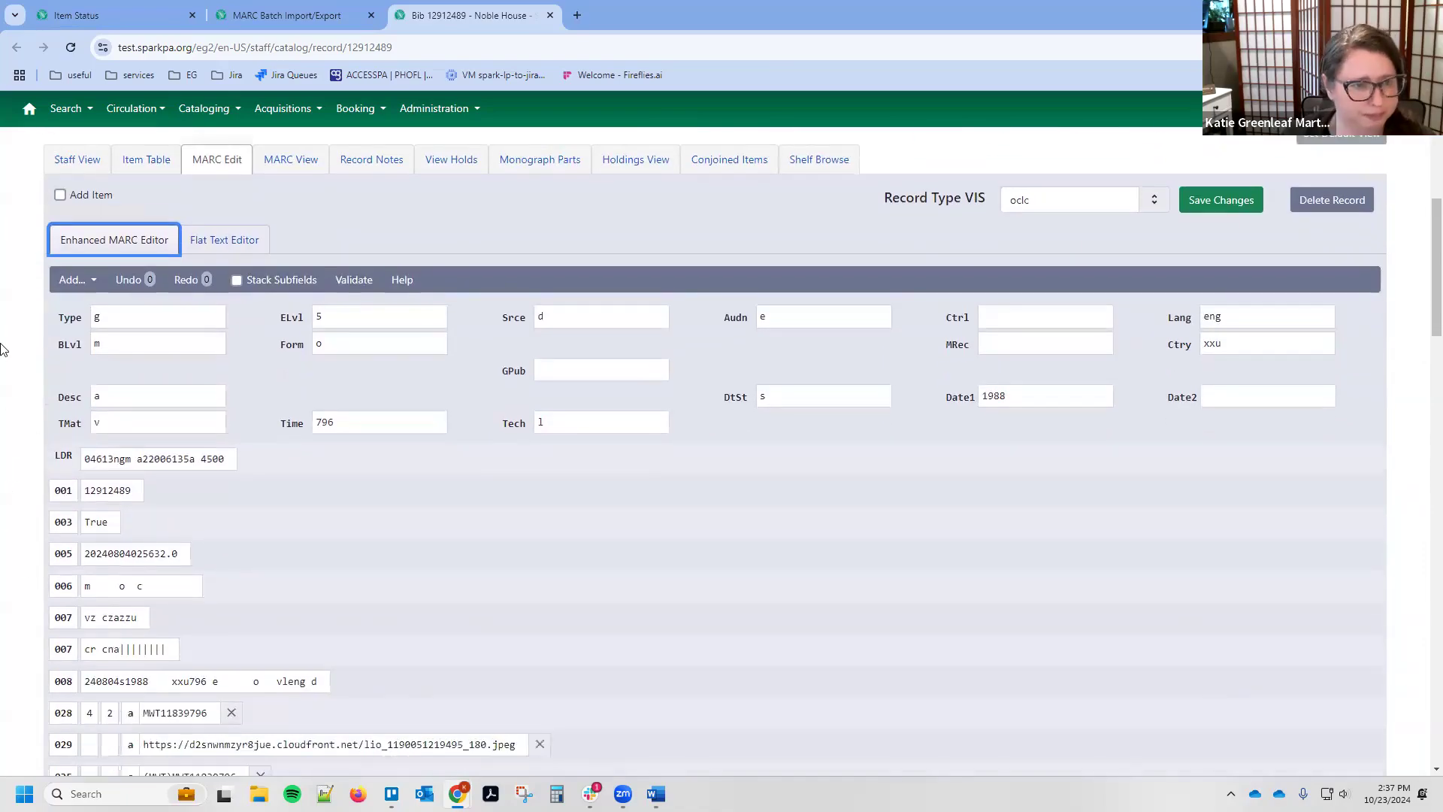
Step: Review the options for adding a row or adding/replacing the 008, 007 and 006 fields, and inspect the record's 006 and 007 fields
click(95, 281)
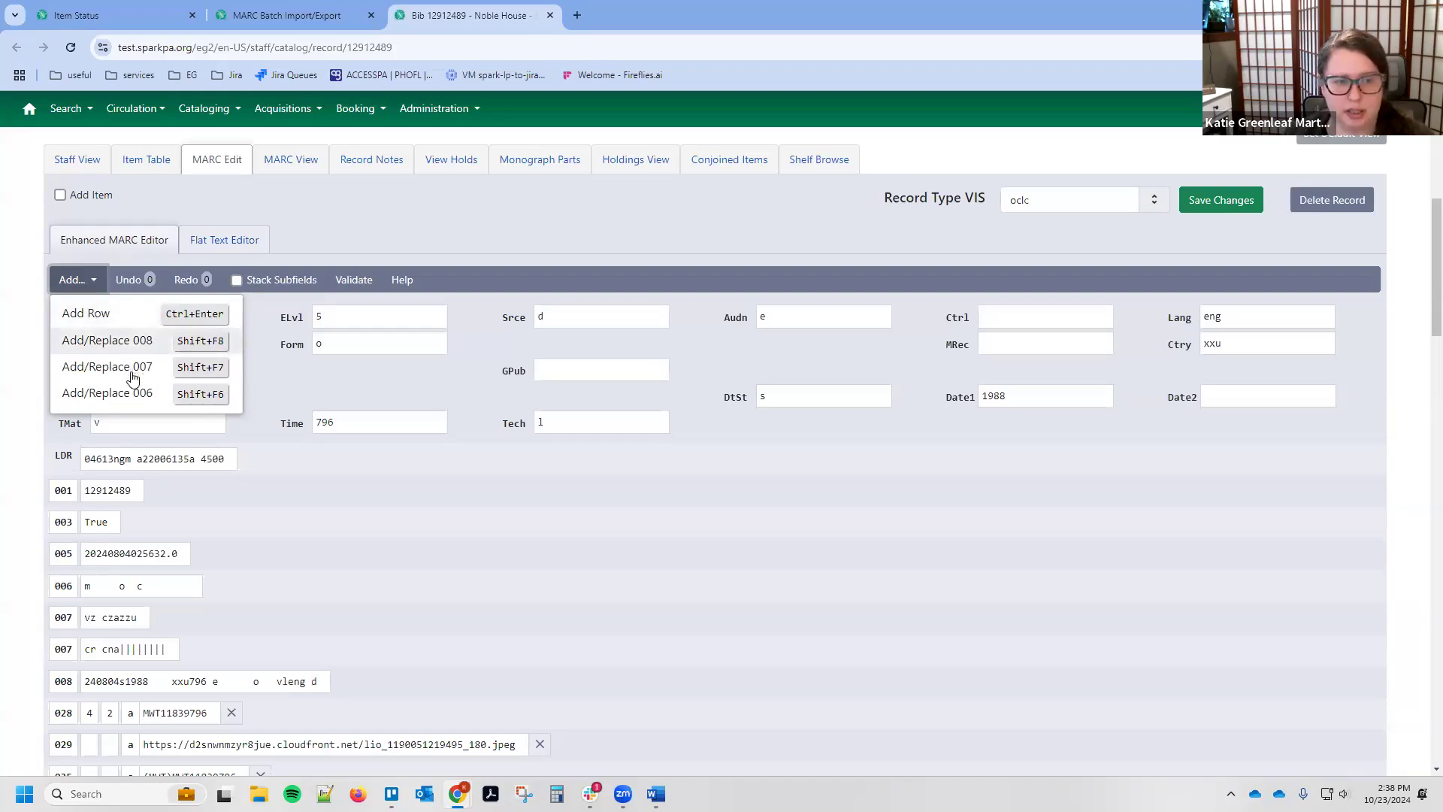
click(83, 288)
scroll(83, 288, down, 1)
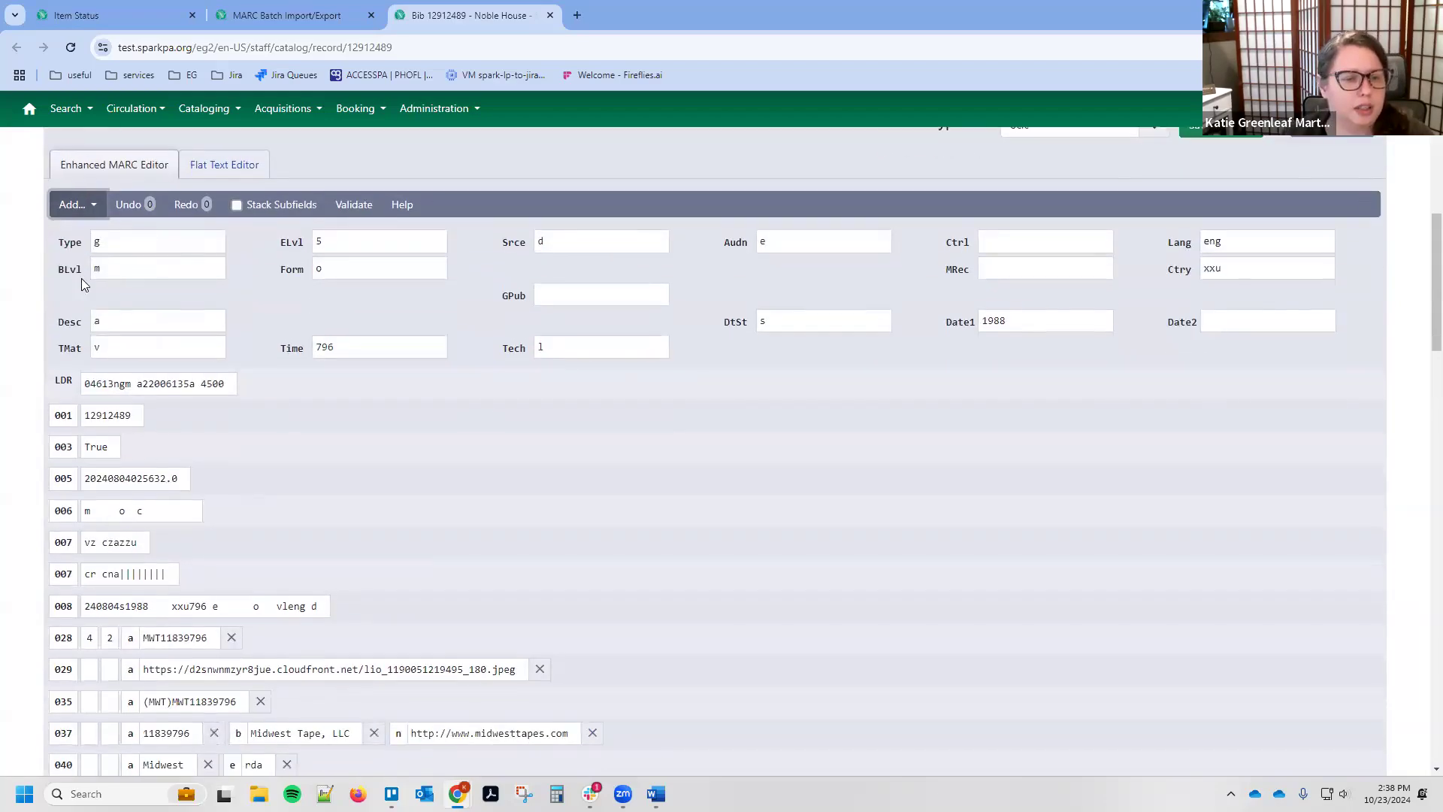
click(61, 512)
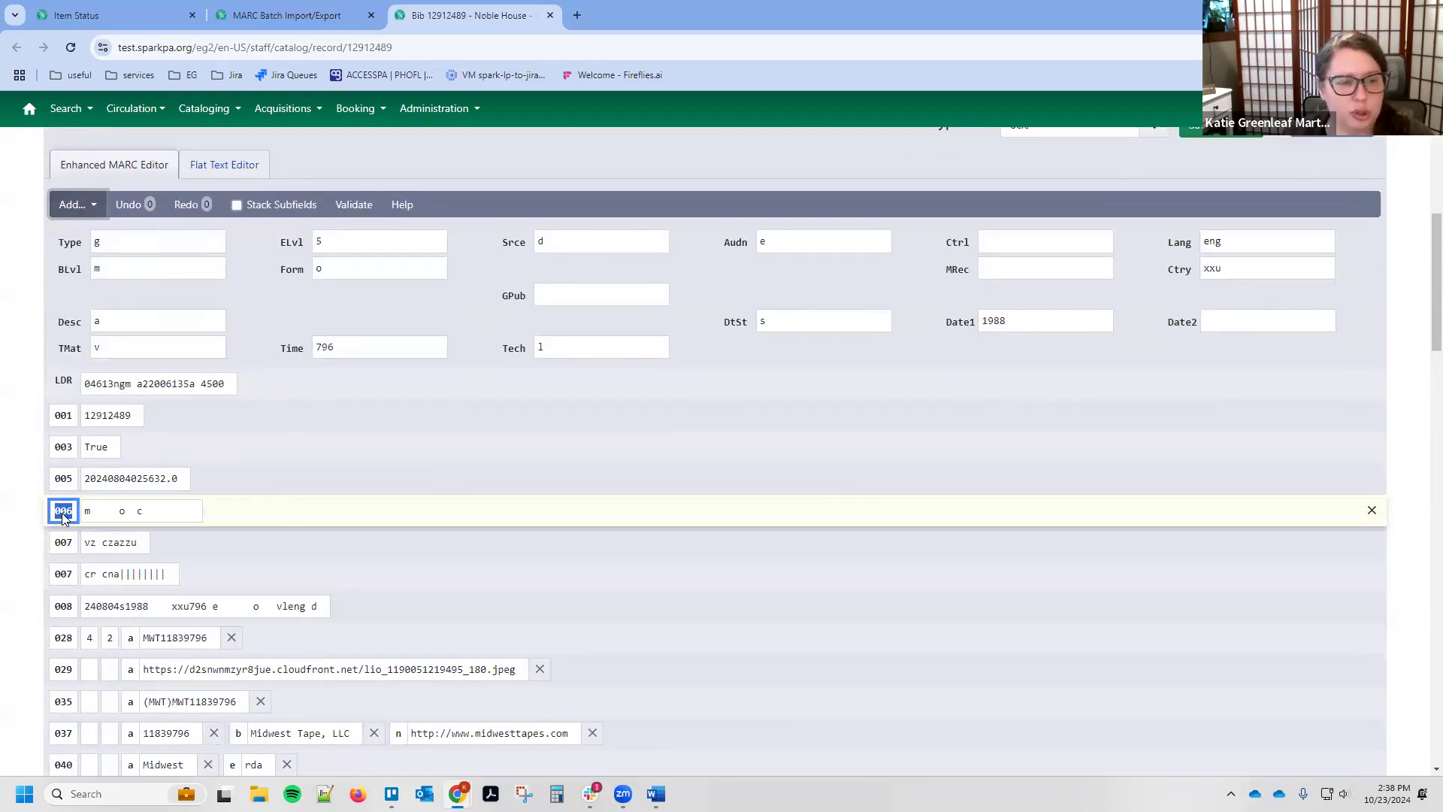
right_click(61, 513)
click(48, 524)
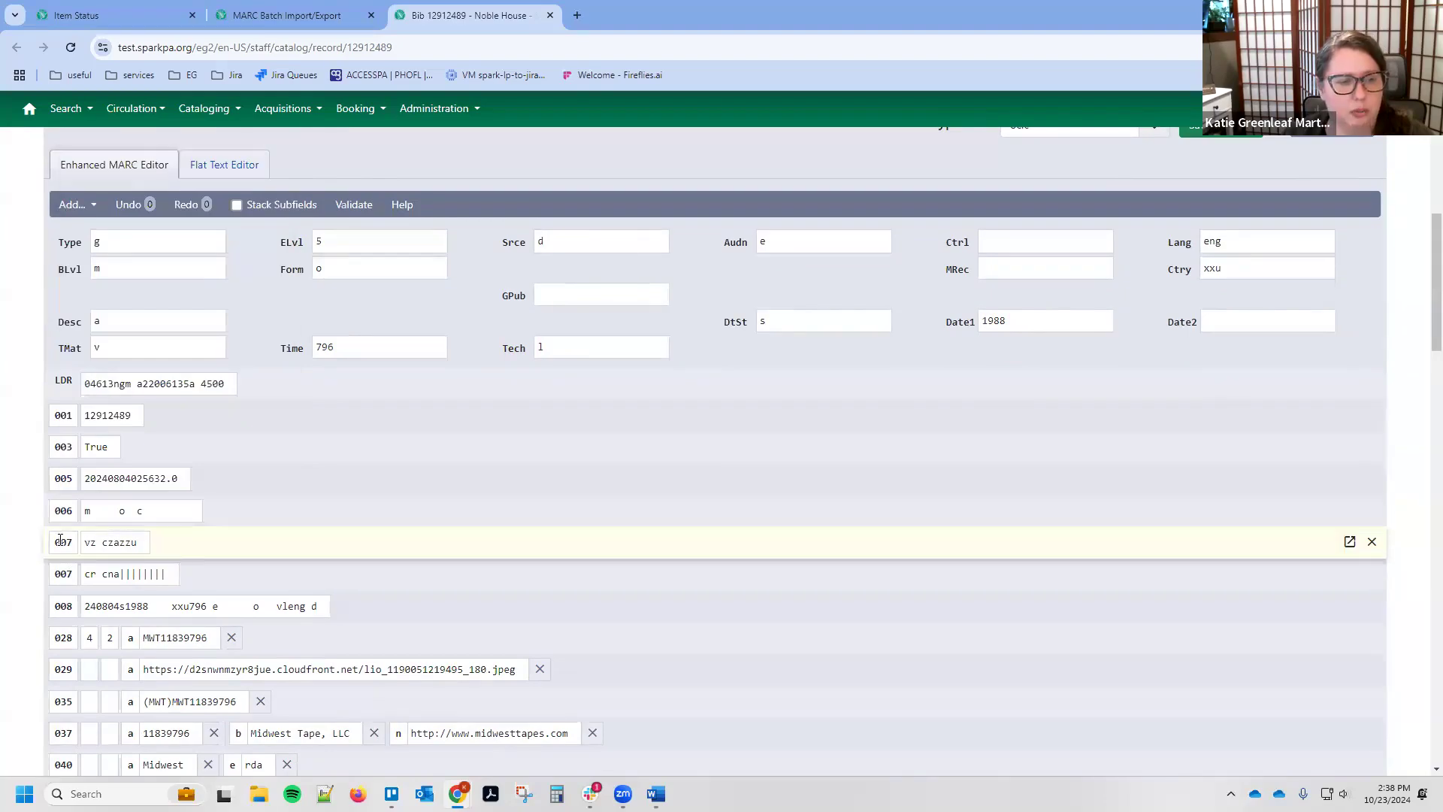
click(62, 541)
click(27, 533)
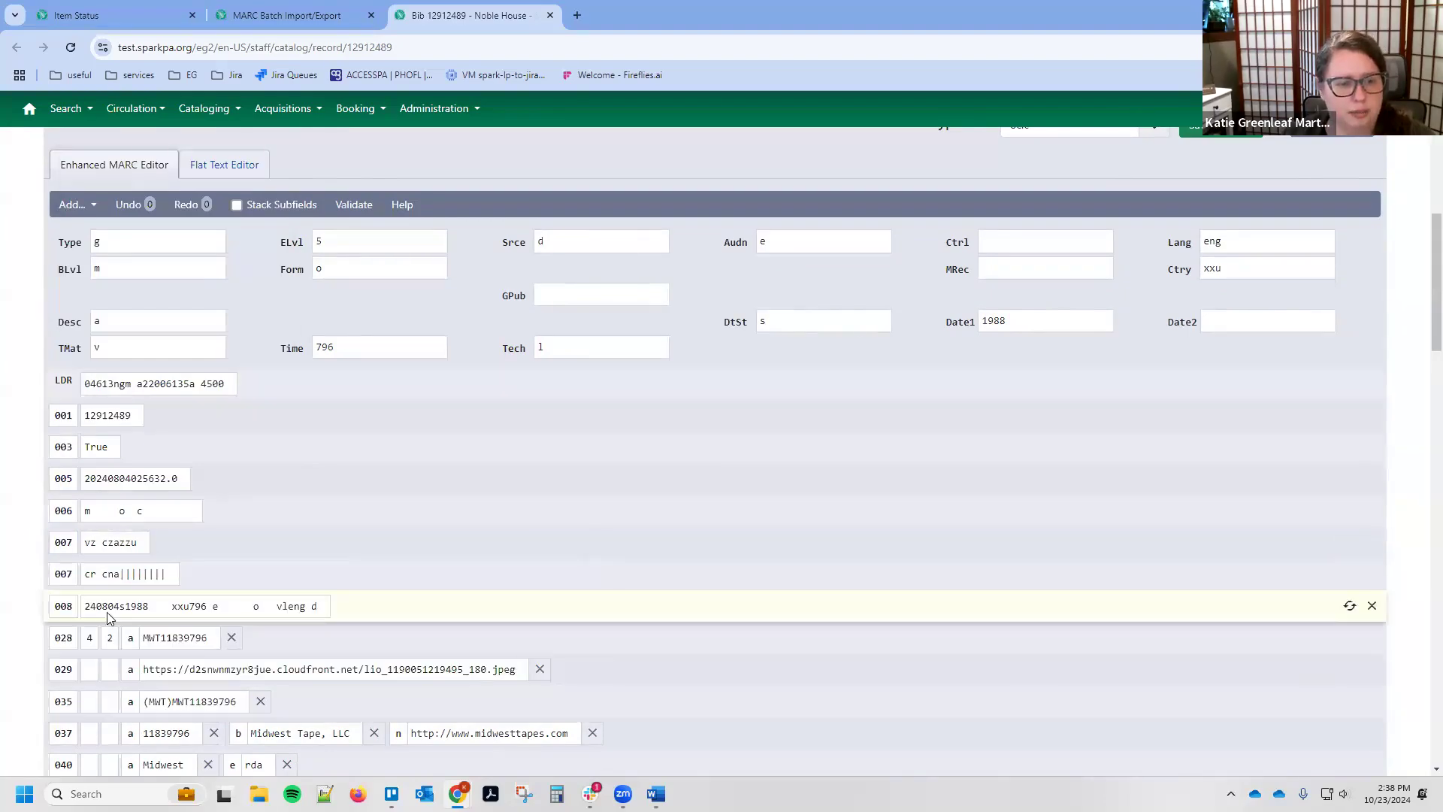
scroll(98, 336, up, 1)
scroll(98, 336, up, 1)
click(98, 356)
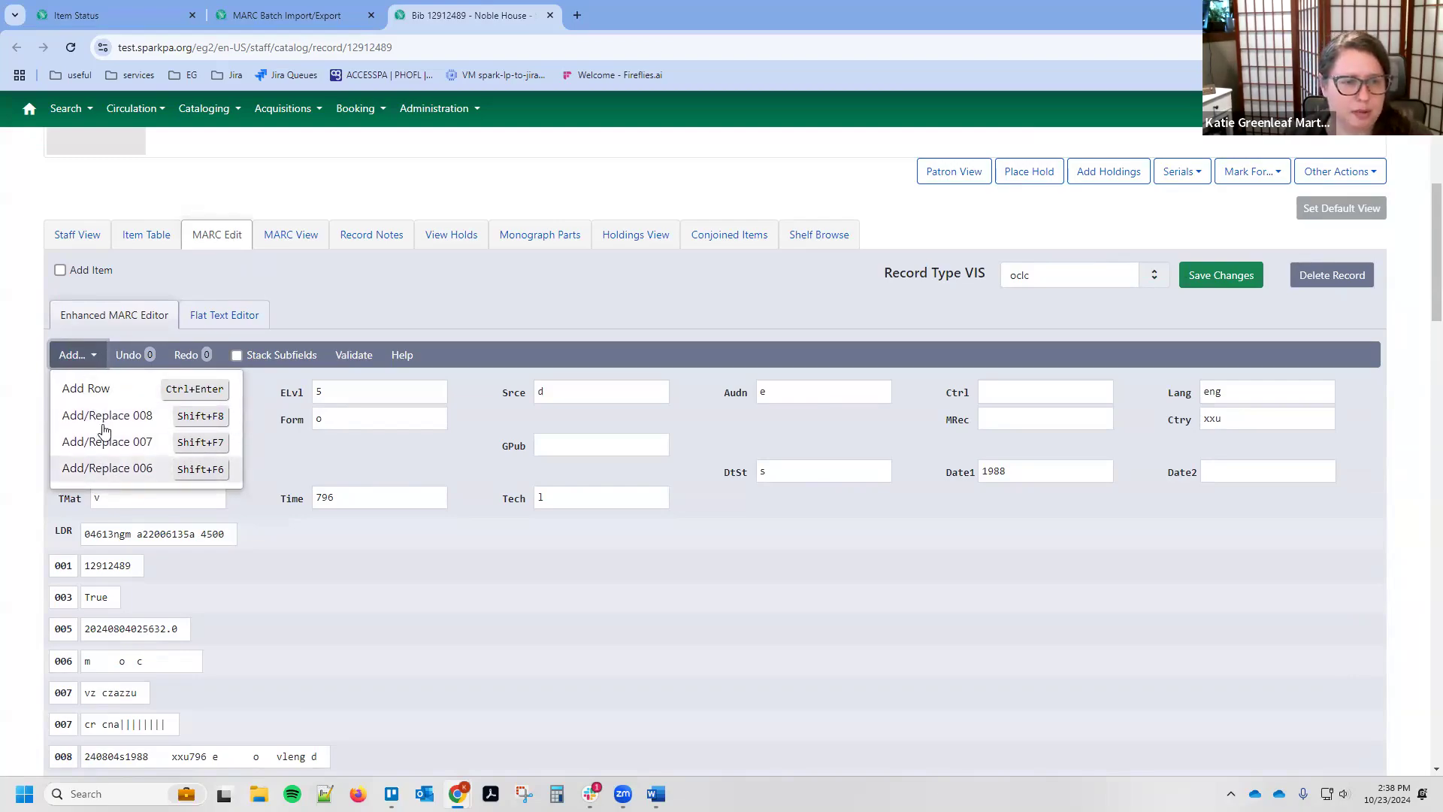
click(84, 362)
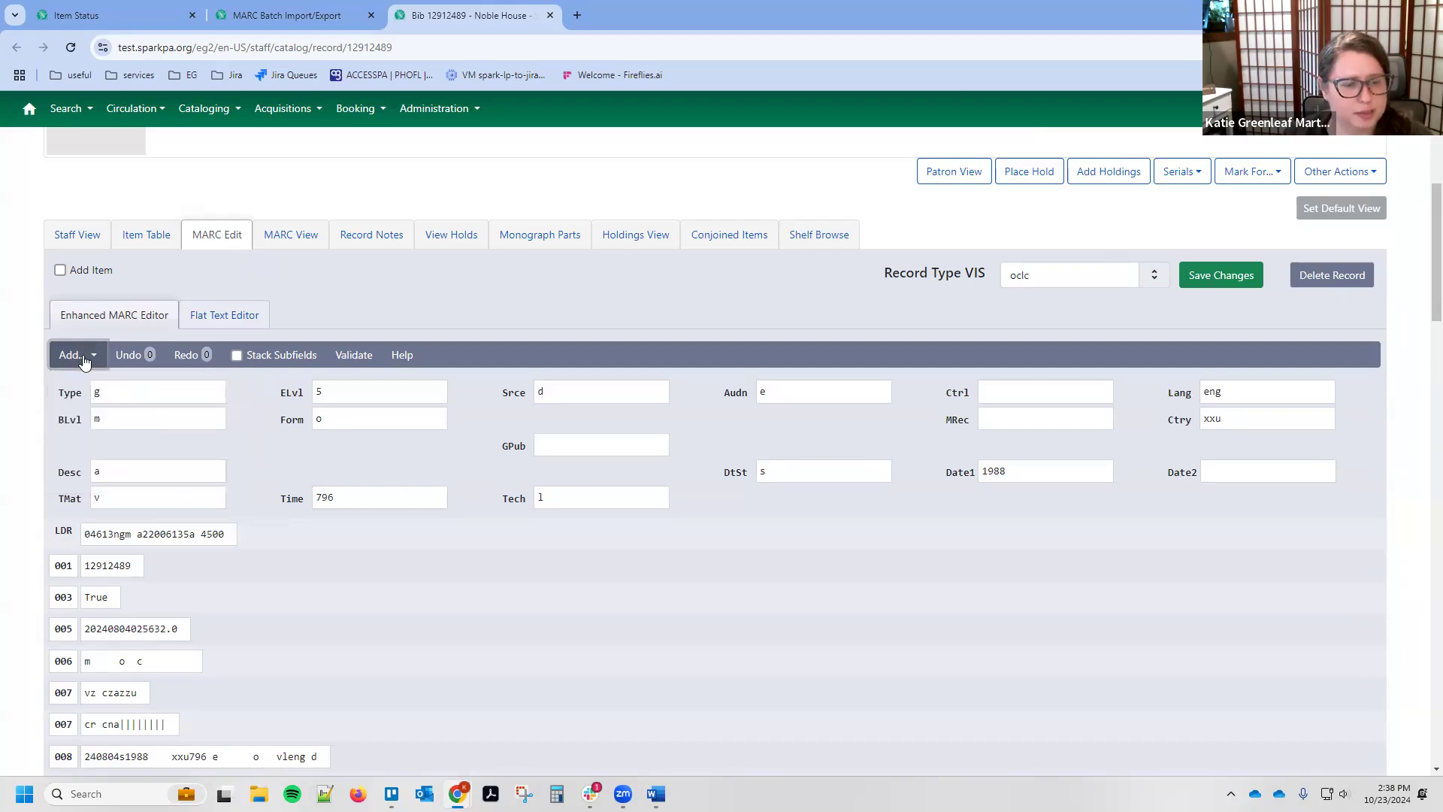
Step: Try the subfield editing controls on the 245 title field, including deleting a subfield
scroll(266, 533, down, 6)
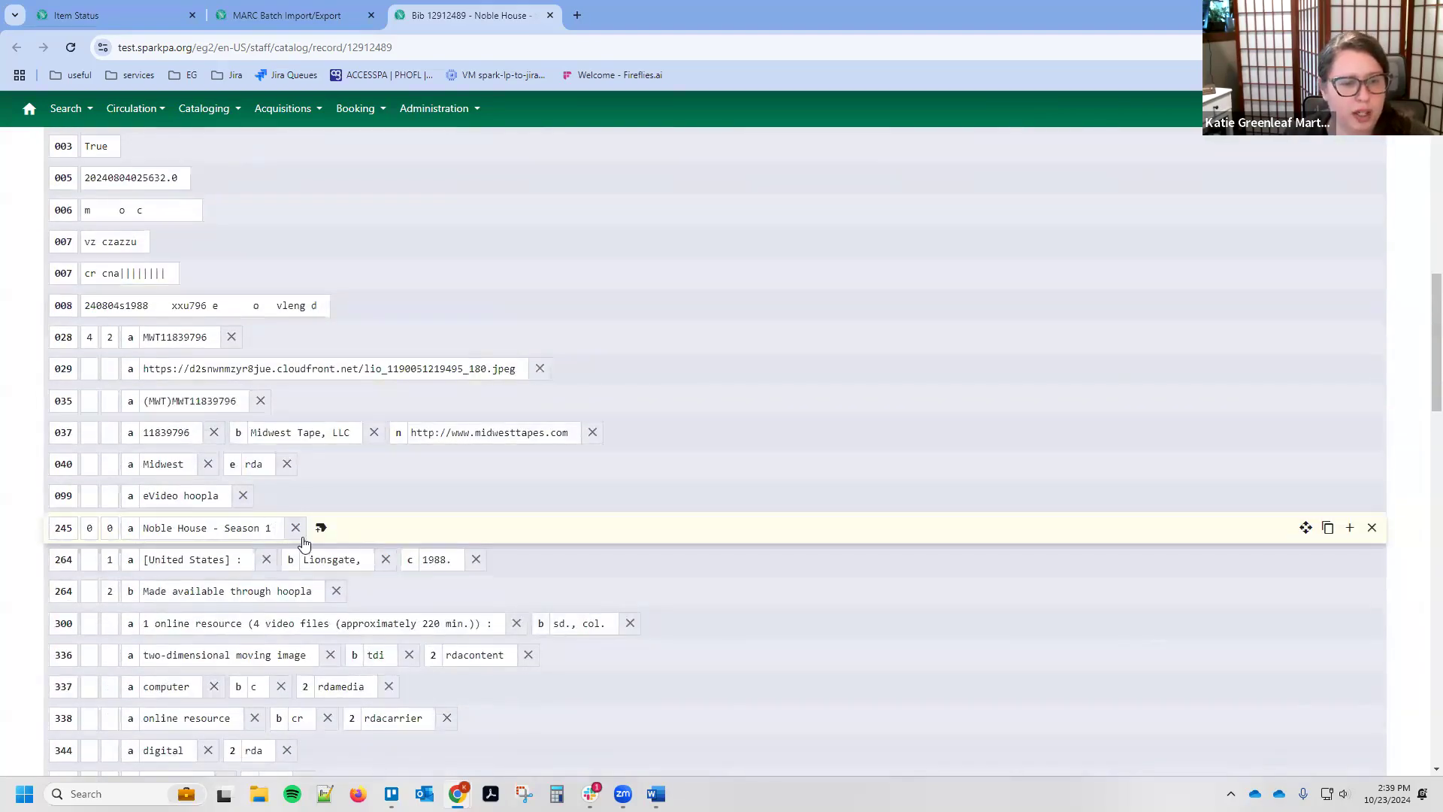
click(275, 531)
click(321, 528)
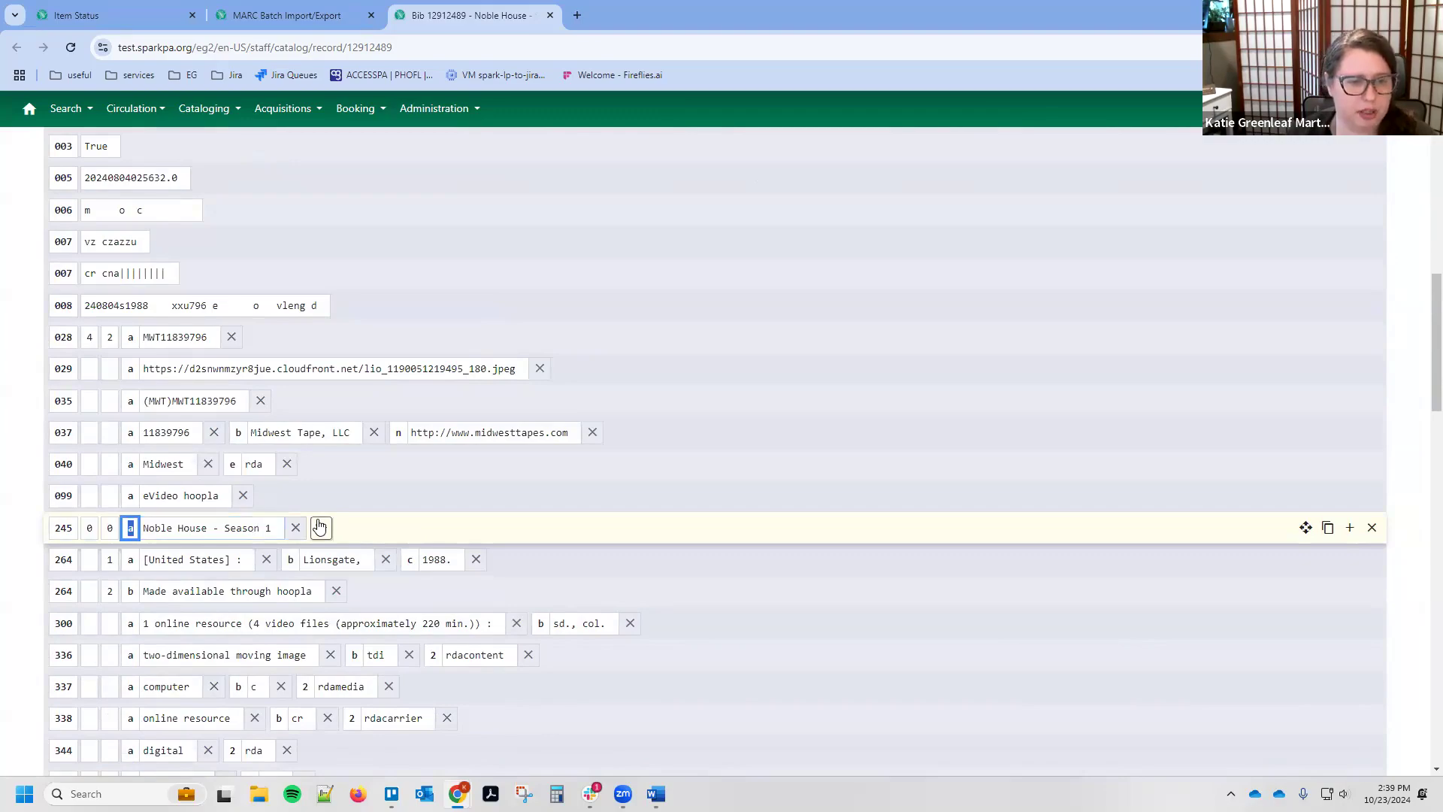
key(shift+Delete)
scroll(161, 486, up, 7)
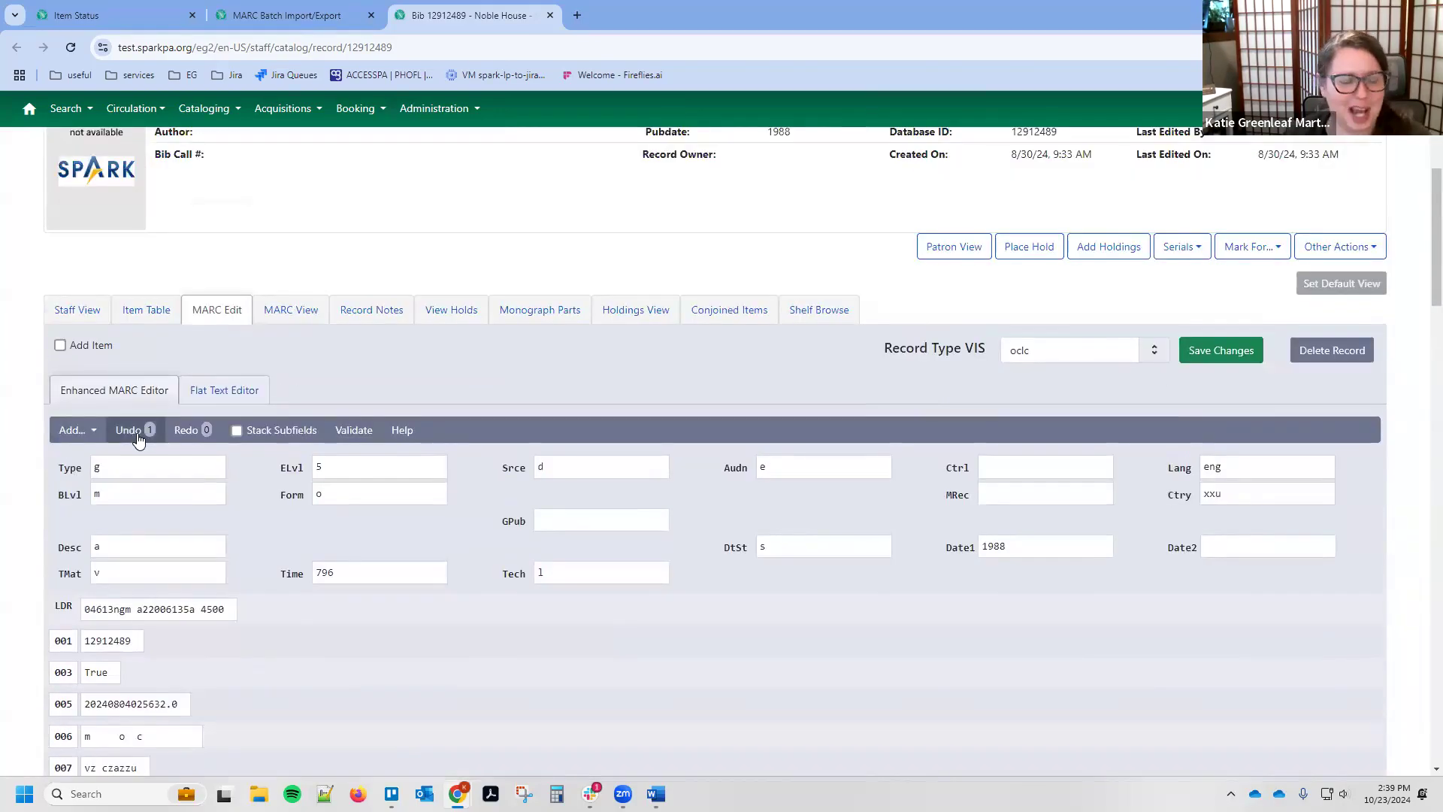
Step: Delete the place and publisher subfields from the first 264 field, and undo the edits
scroll(135, 441, down, 7)
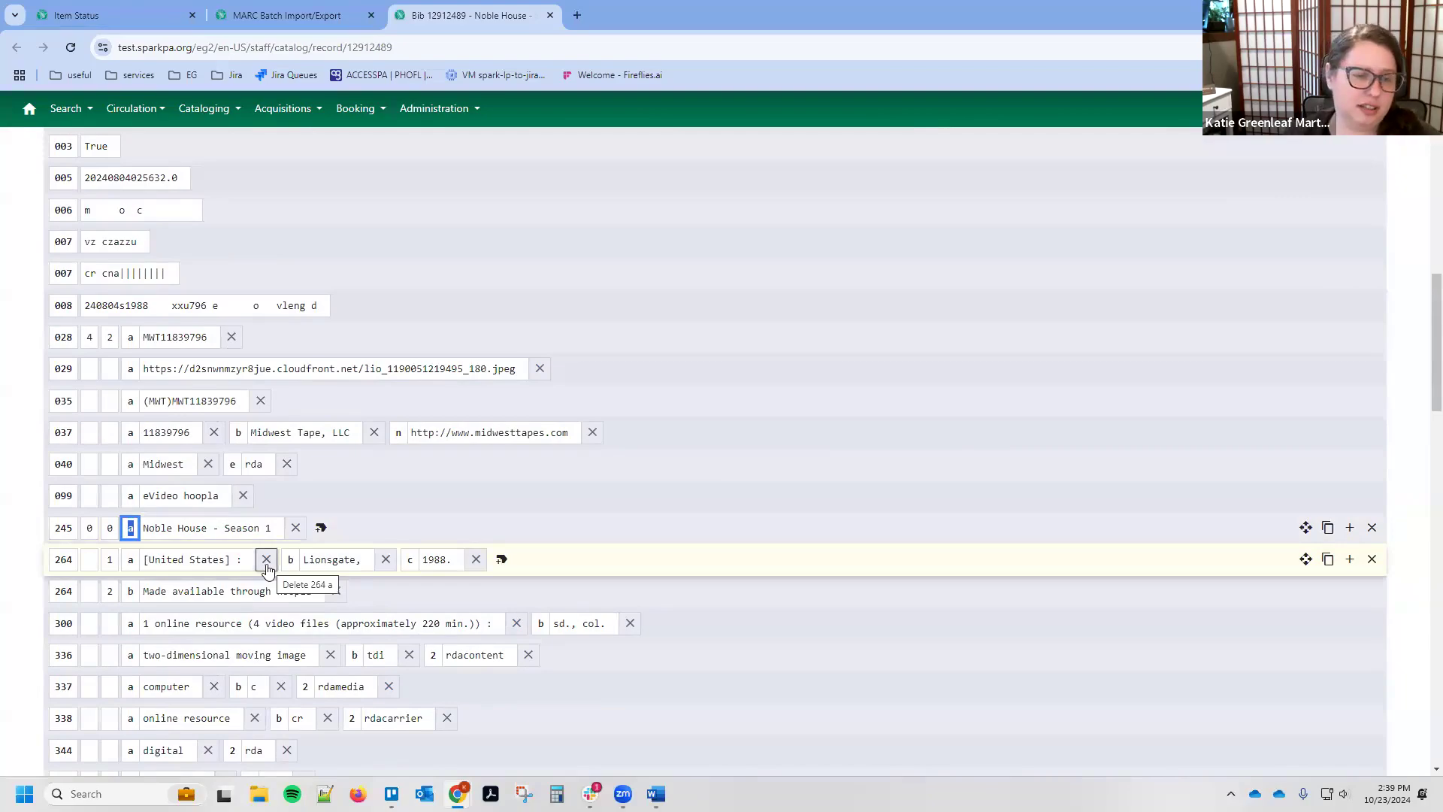
click(266, 559)
click(224, 559)
scroll(150, 288, up, 5)
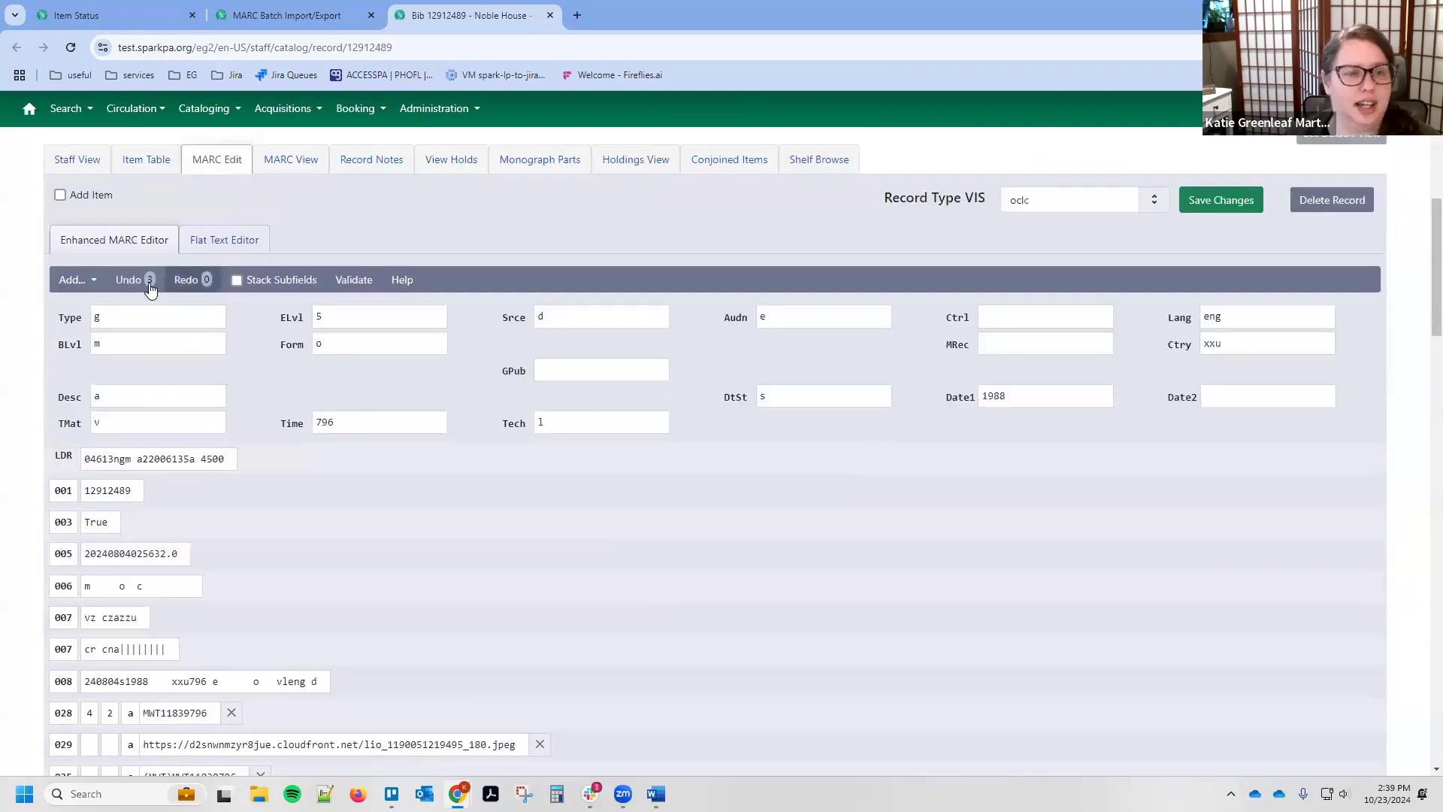
click(150, 288)
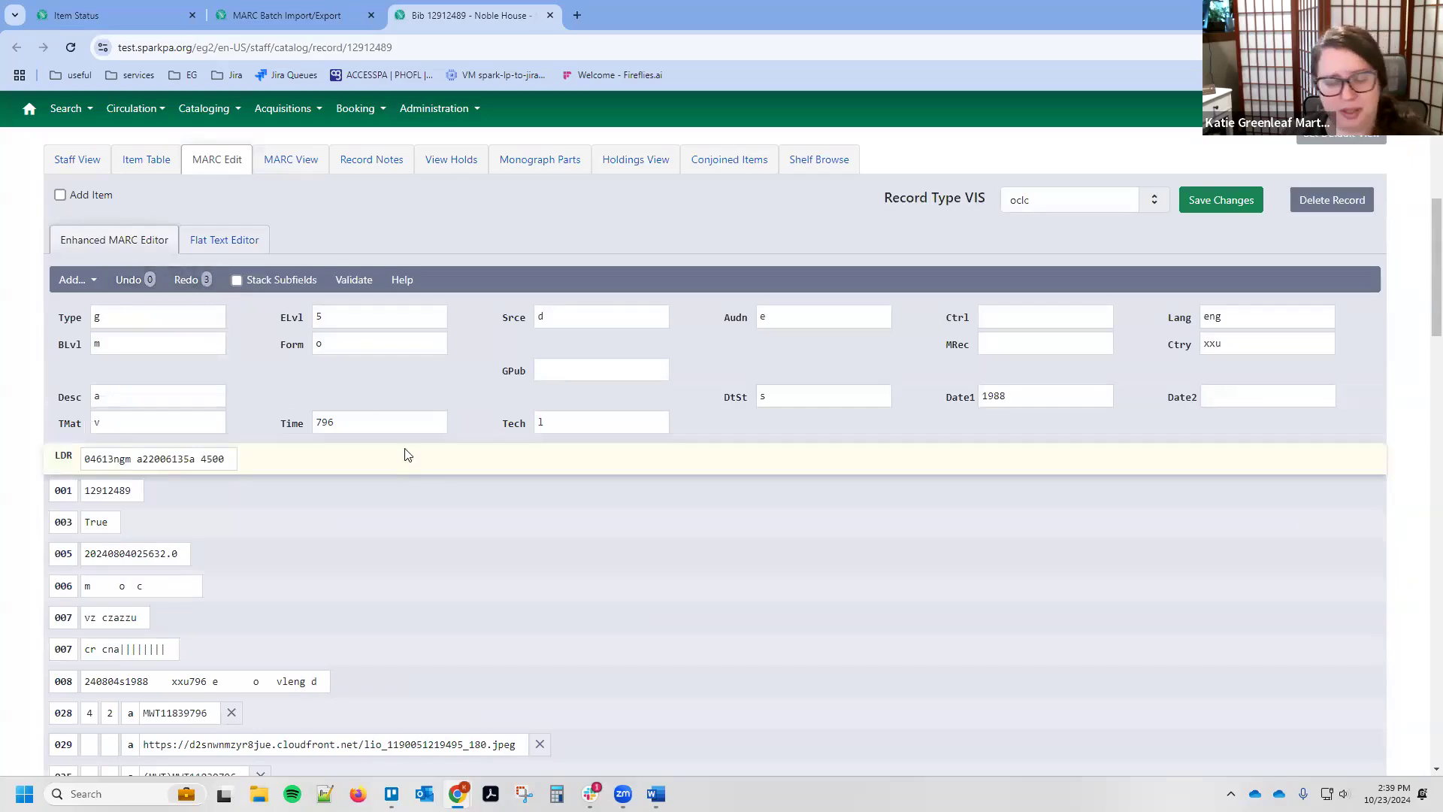
Step: Check the subfields of the first 264 field after the undo and review the Redo option
scroll(405, 455, down, 9)
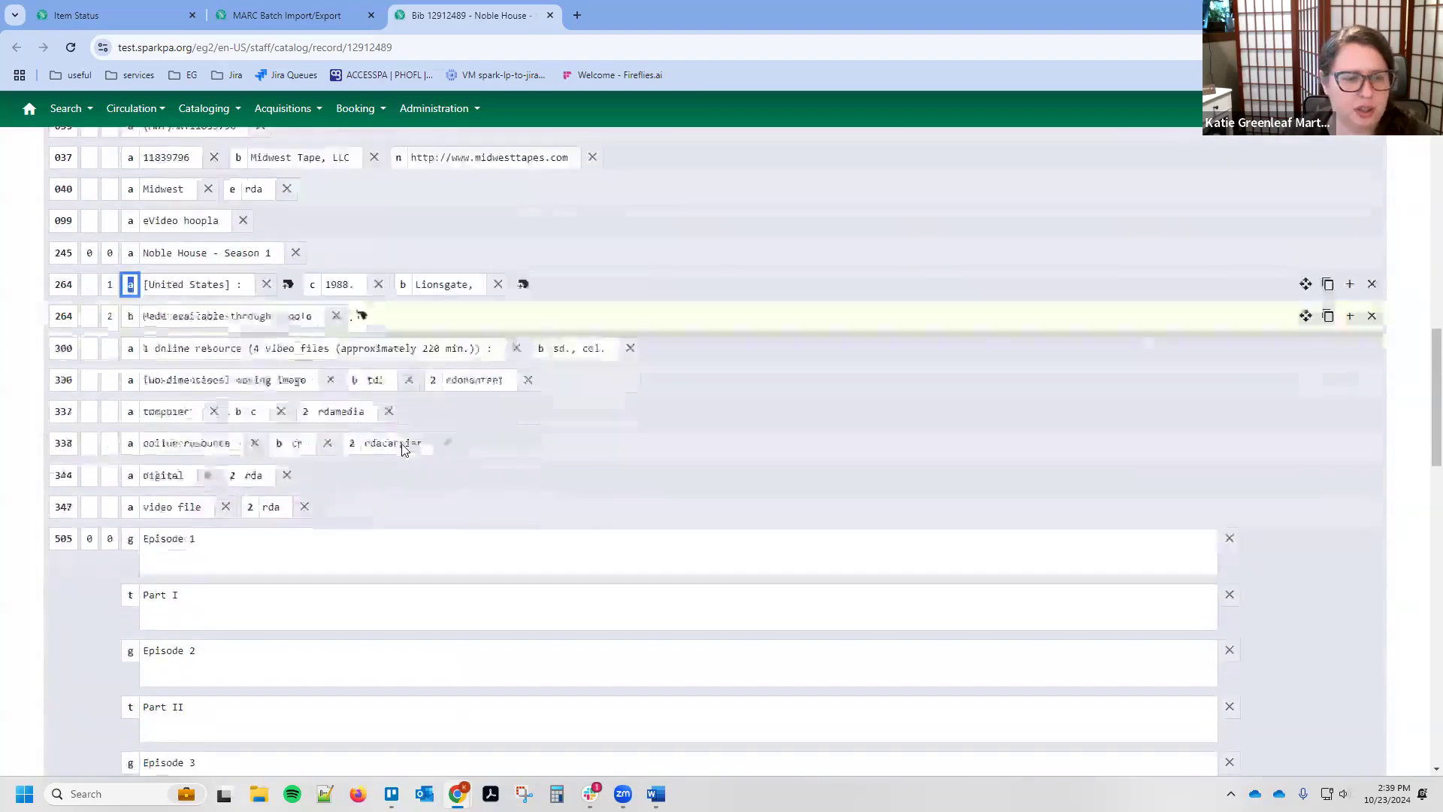
scroll(403, 451, up, 5)
scroll(212, 335, up, 4)
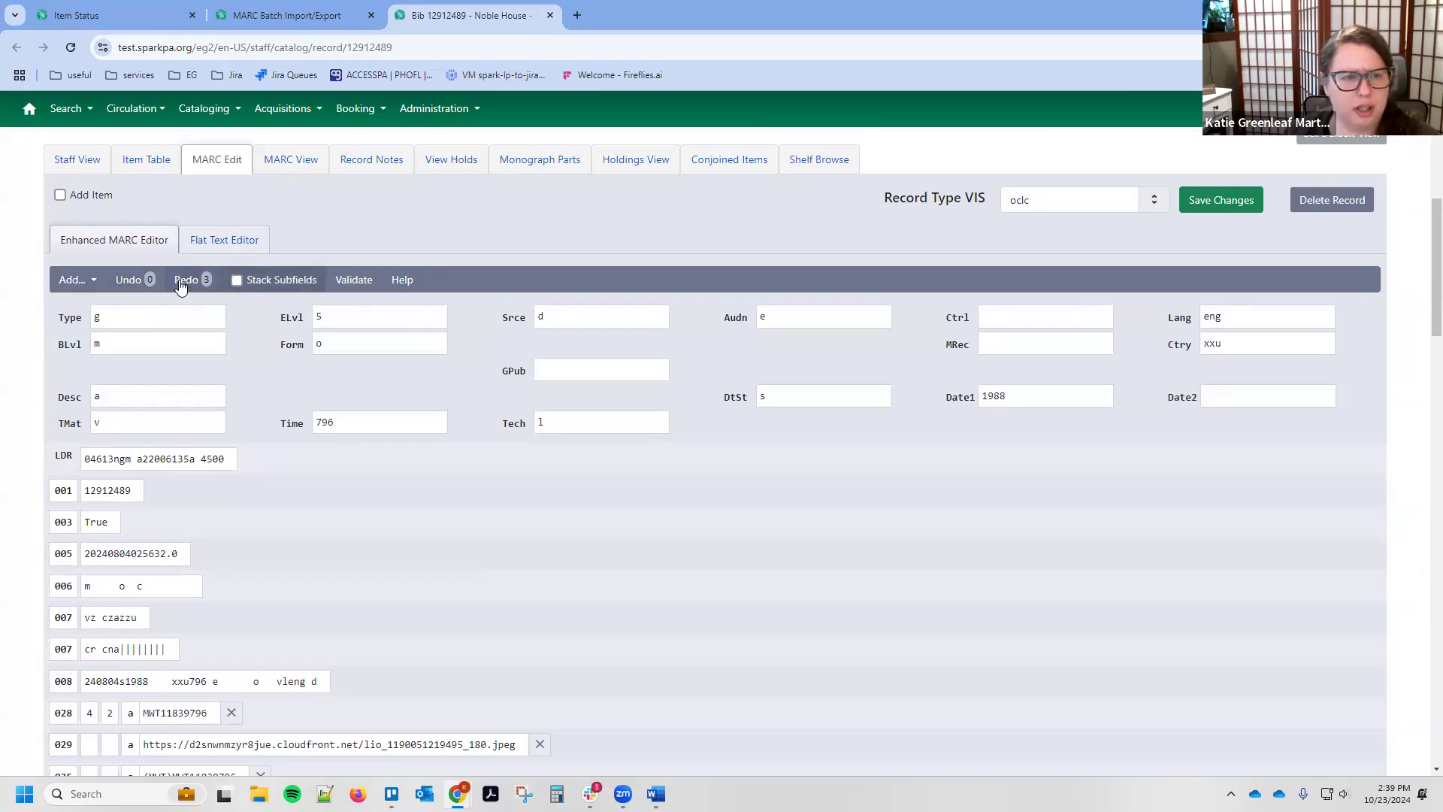
scroll(182, 288, down, 6)
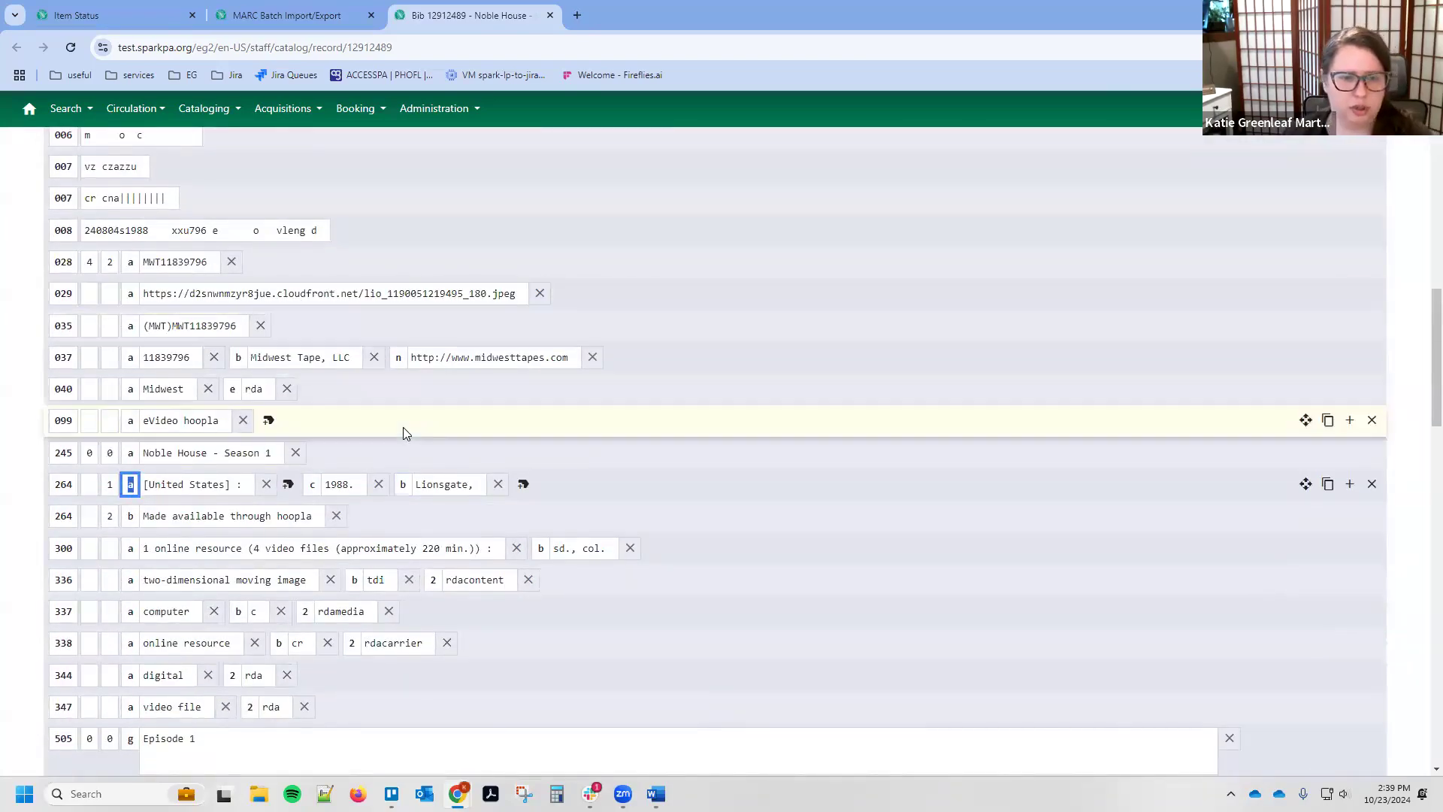
scroll(403, 427, up, 5)
scroll(403, 434, down, 5)
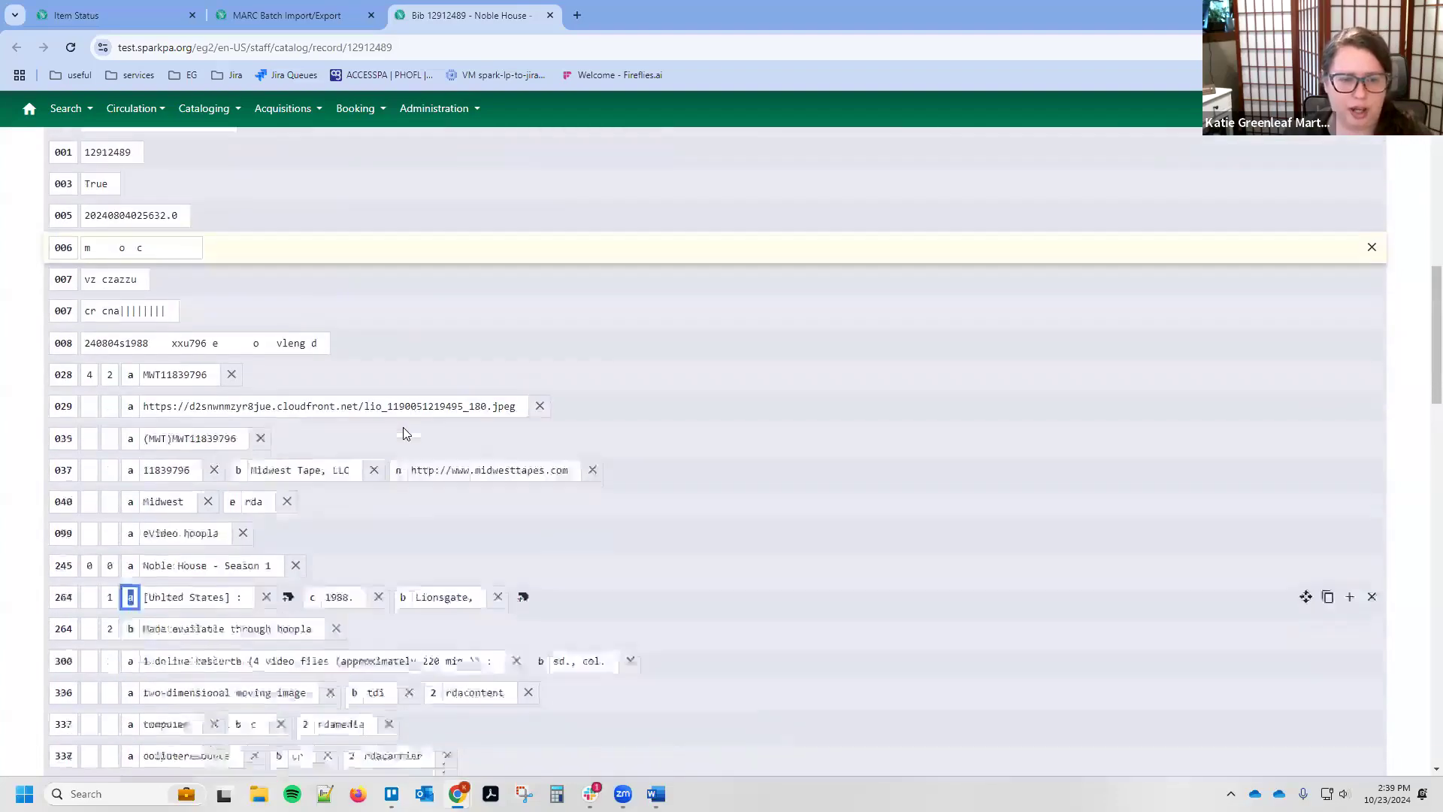
Step: Turn on Stack Subfields and examine how the record's multi-subfield fields are laid out
scroll(402, 428, up, 6)
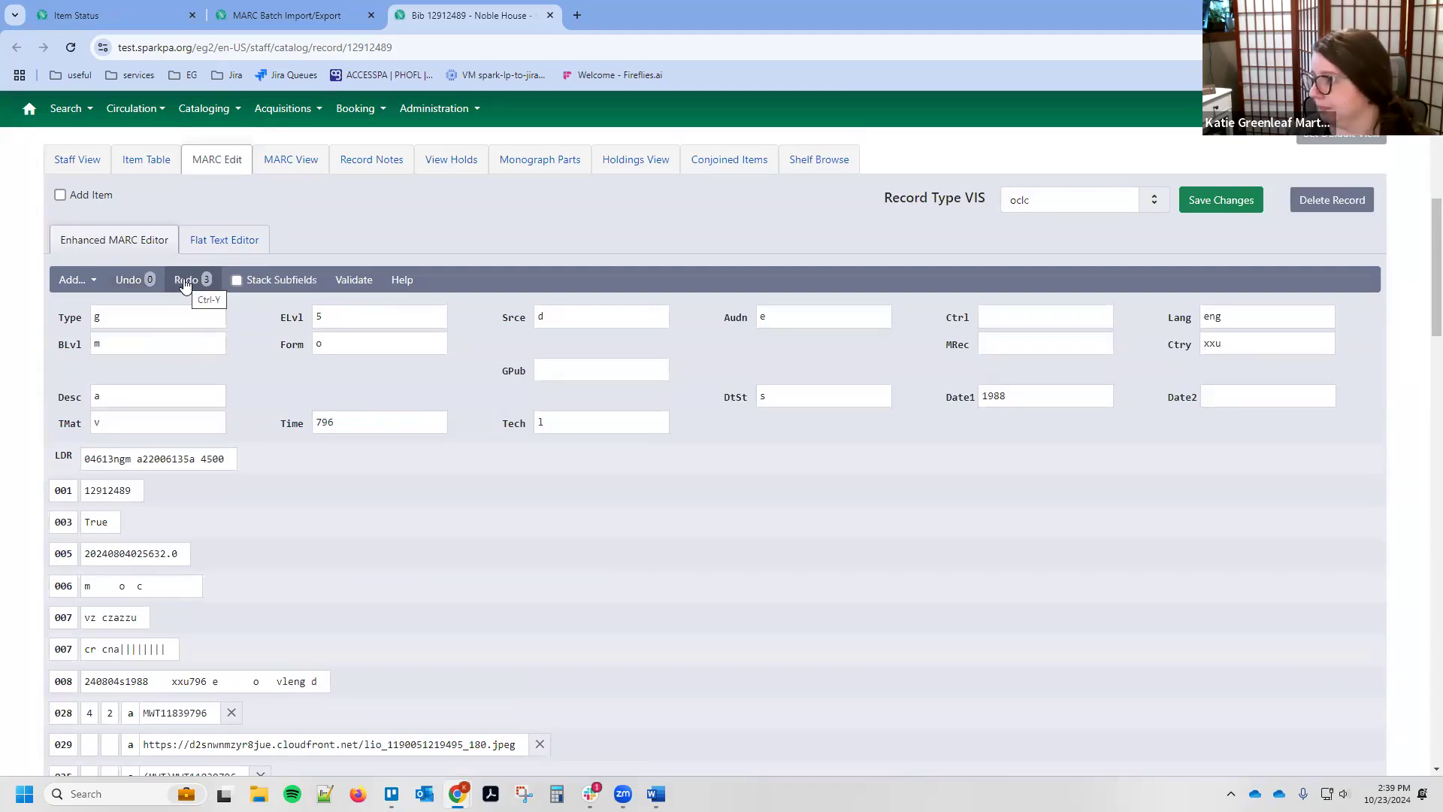
scroll(306, 314, down, 3)
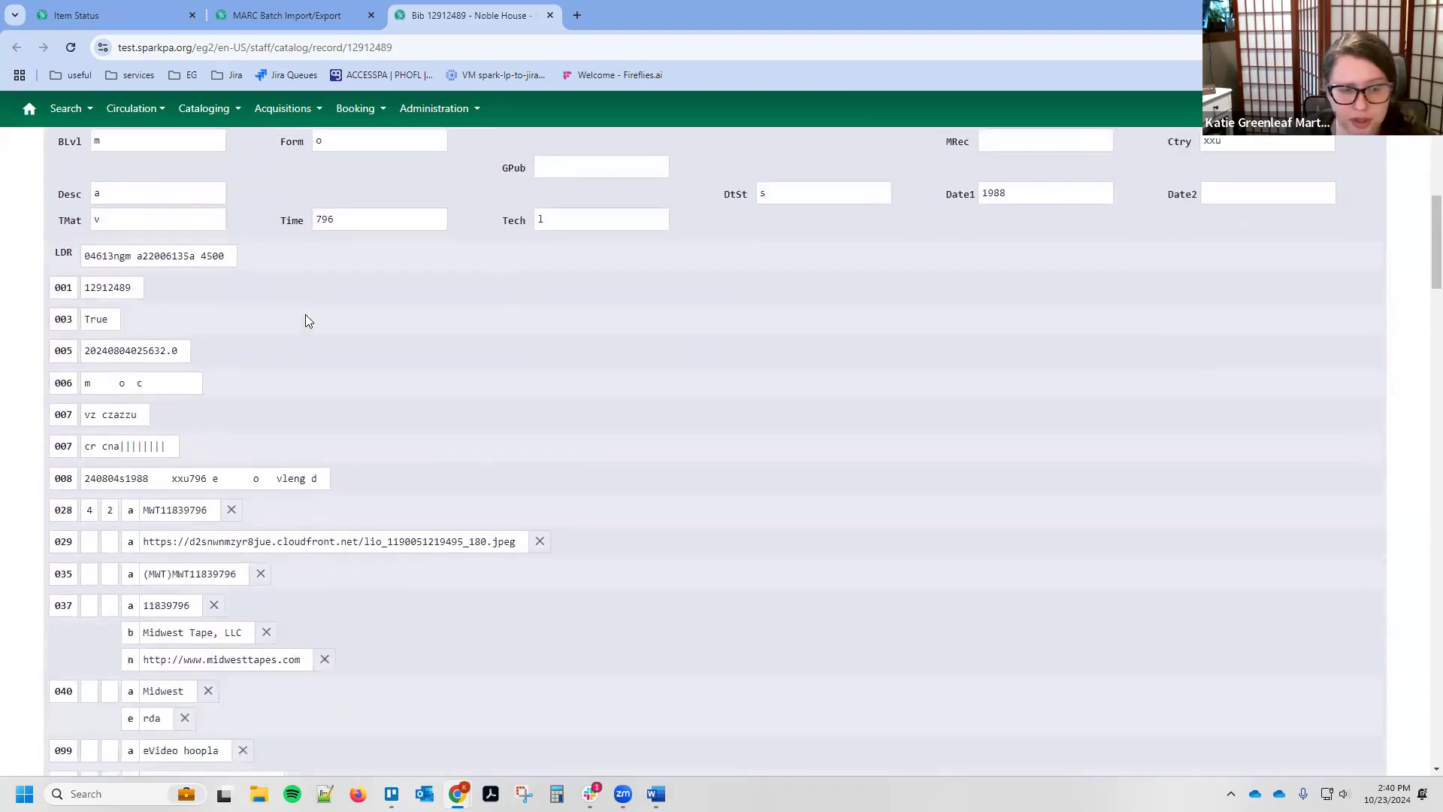
scroll(309, 321, down, 6)
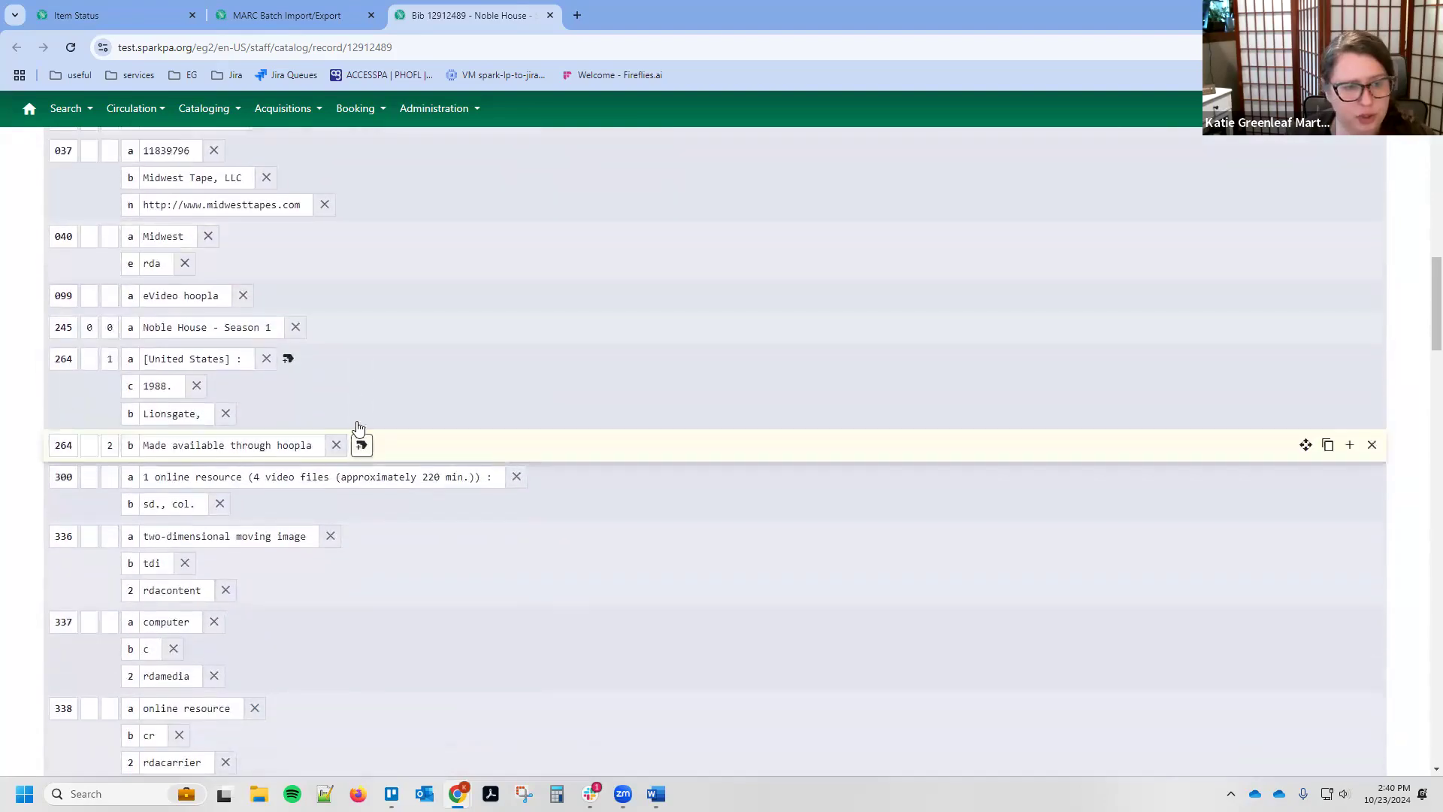
scroll(357, 427, up, 5)
scroll(358, 422, up, 5)
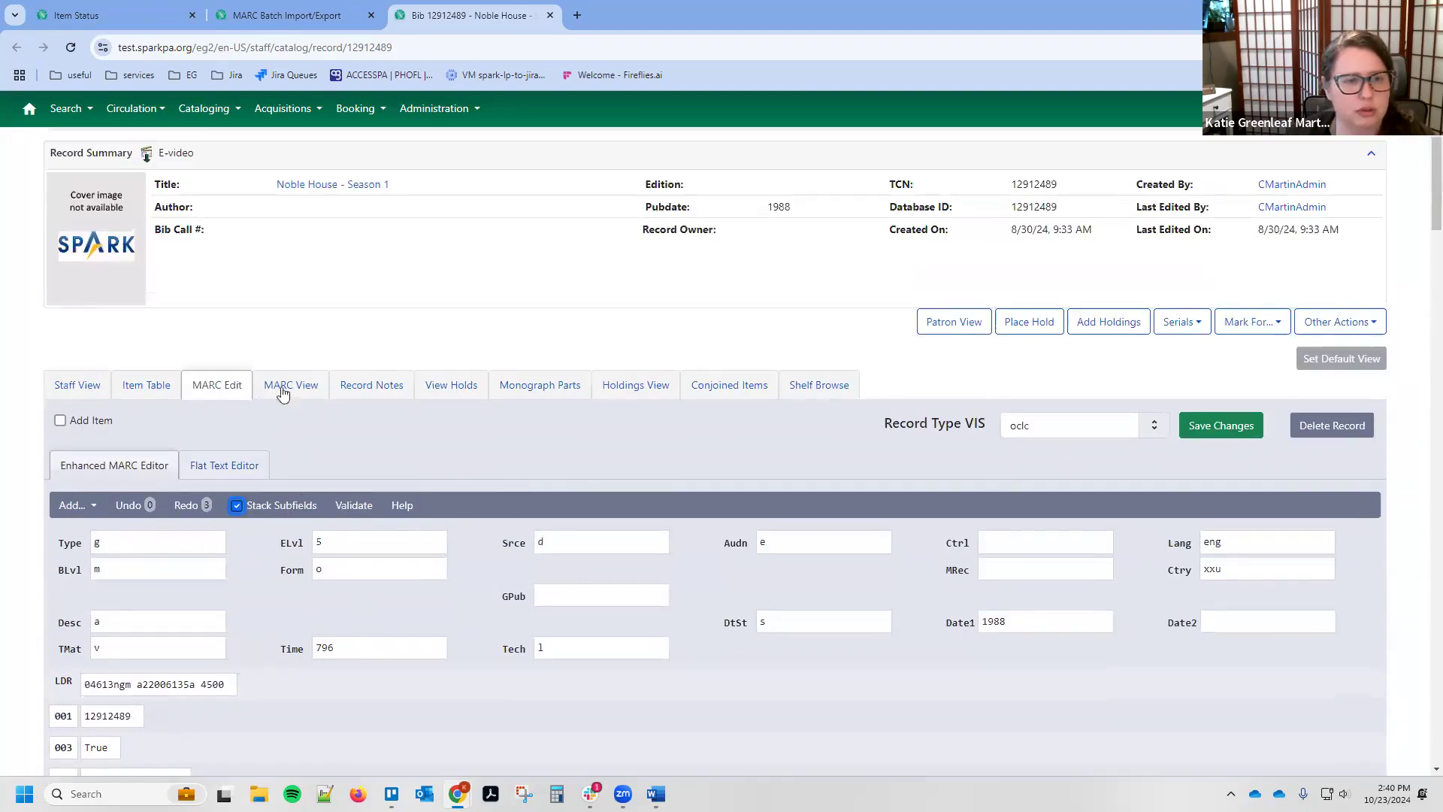
Step: Turn off Stack Subfields, validate the record's headings and check the authority status of the 655, 700 and 710 fields
click(286, 507)
scroll(338, 376, down, 2)
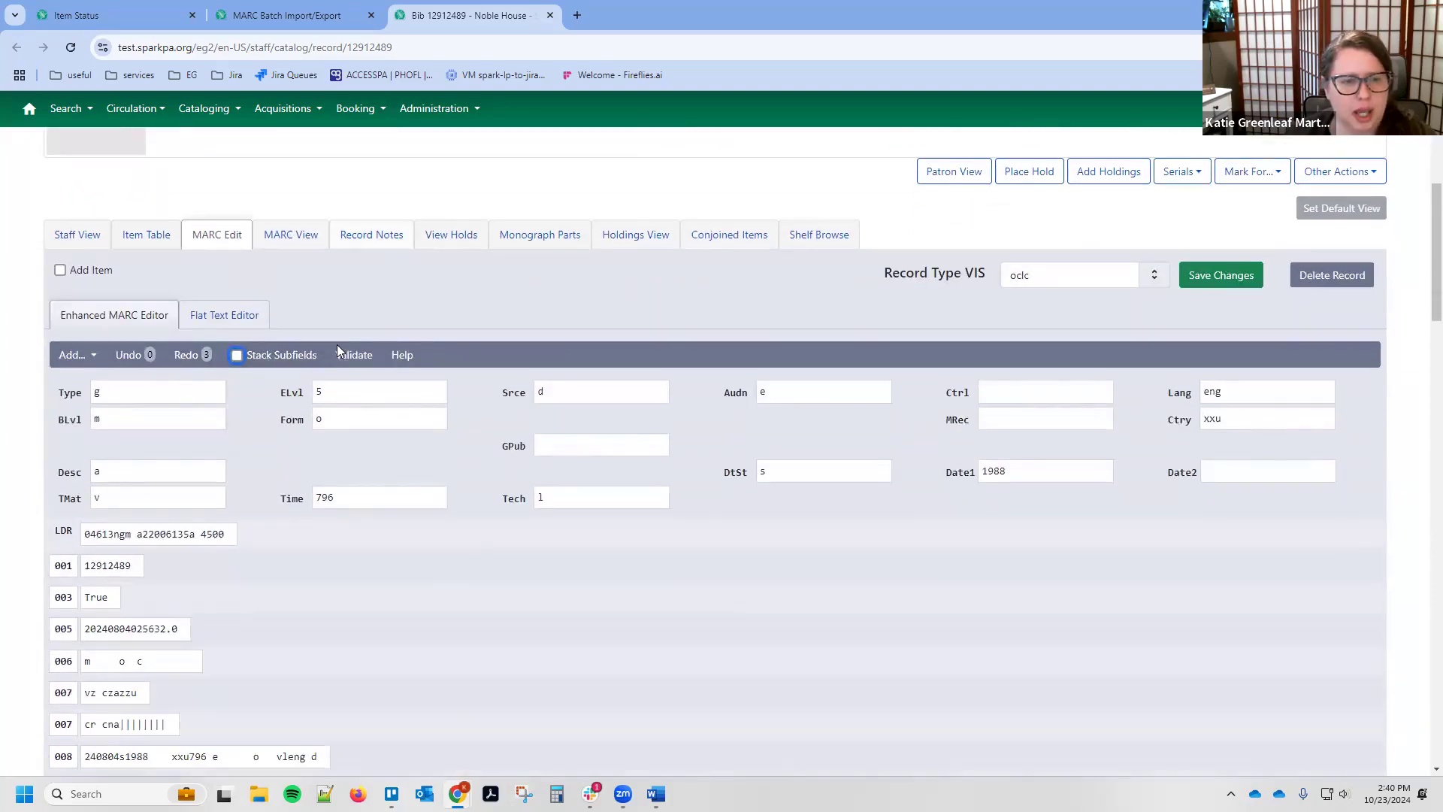
scroll(338, 356, down, 8)
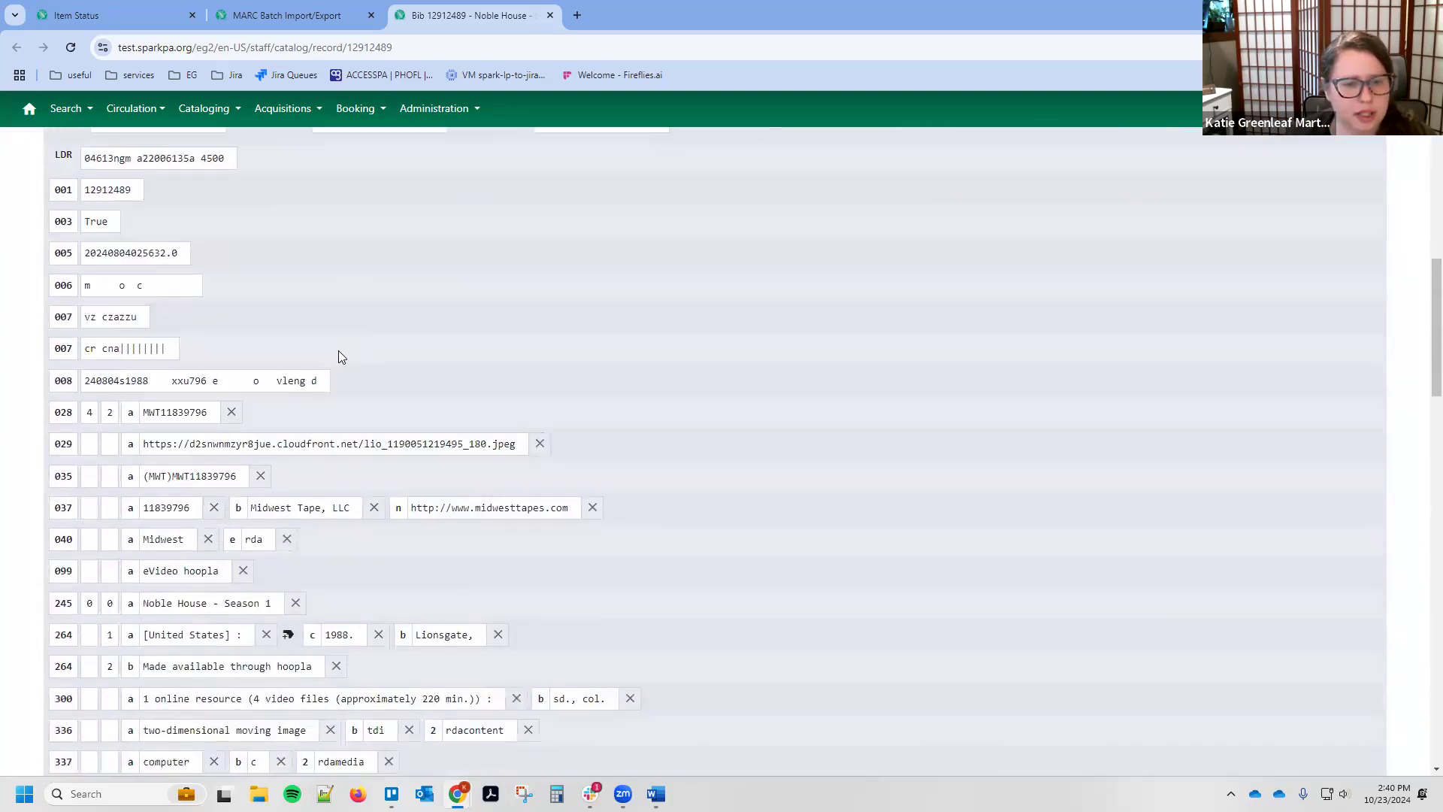
scroll(338, 356, down, 15)
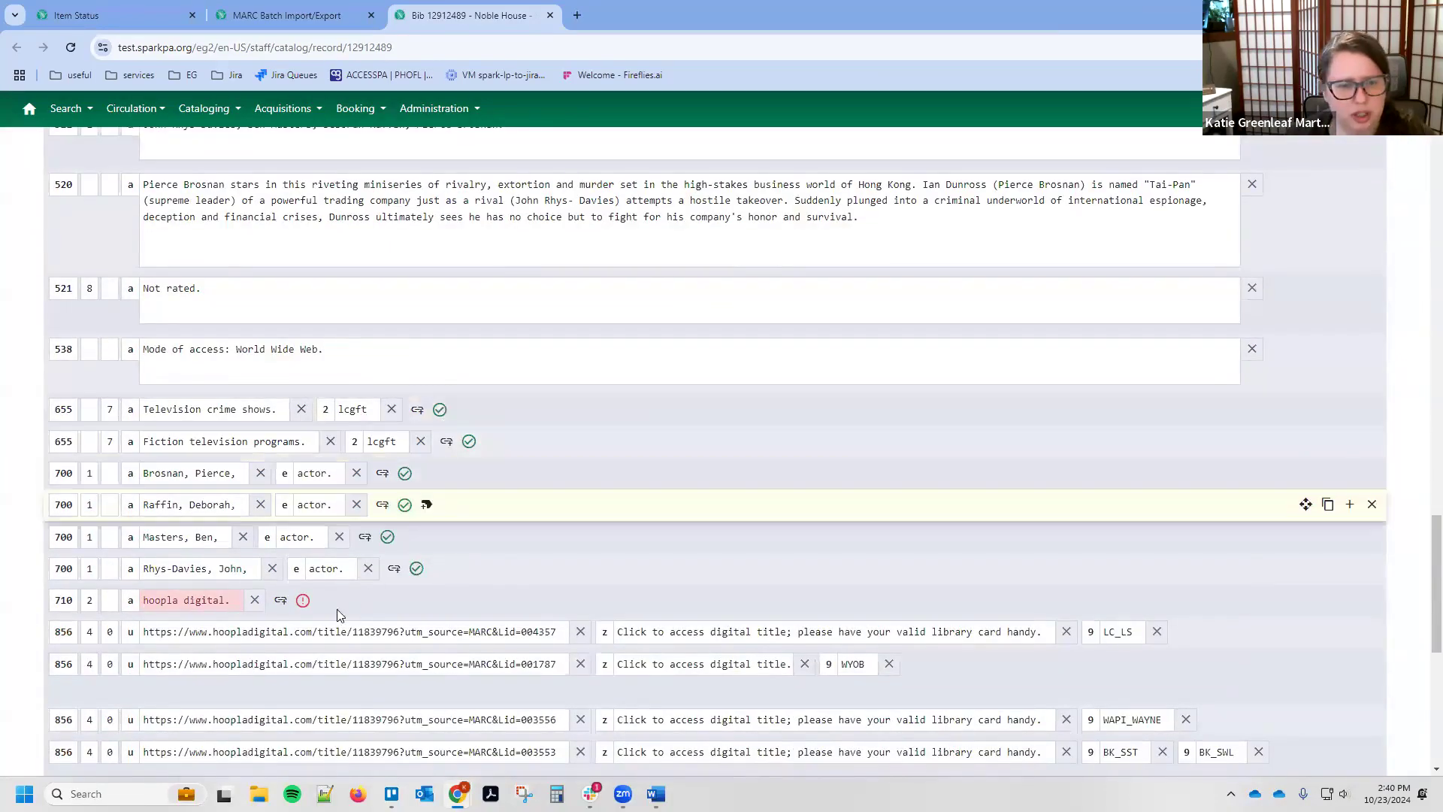
mouse_move(301, 602)
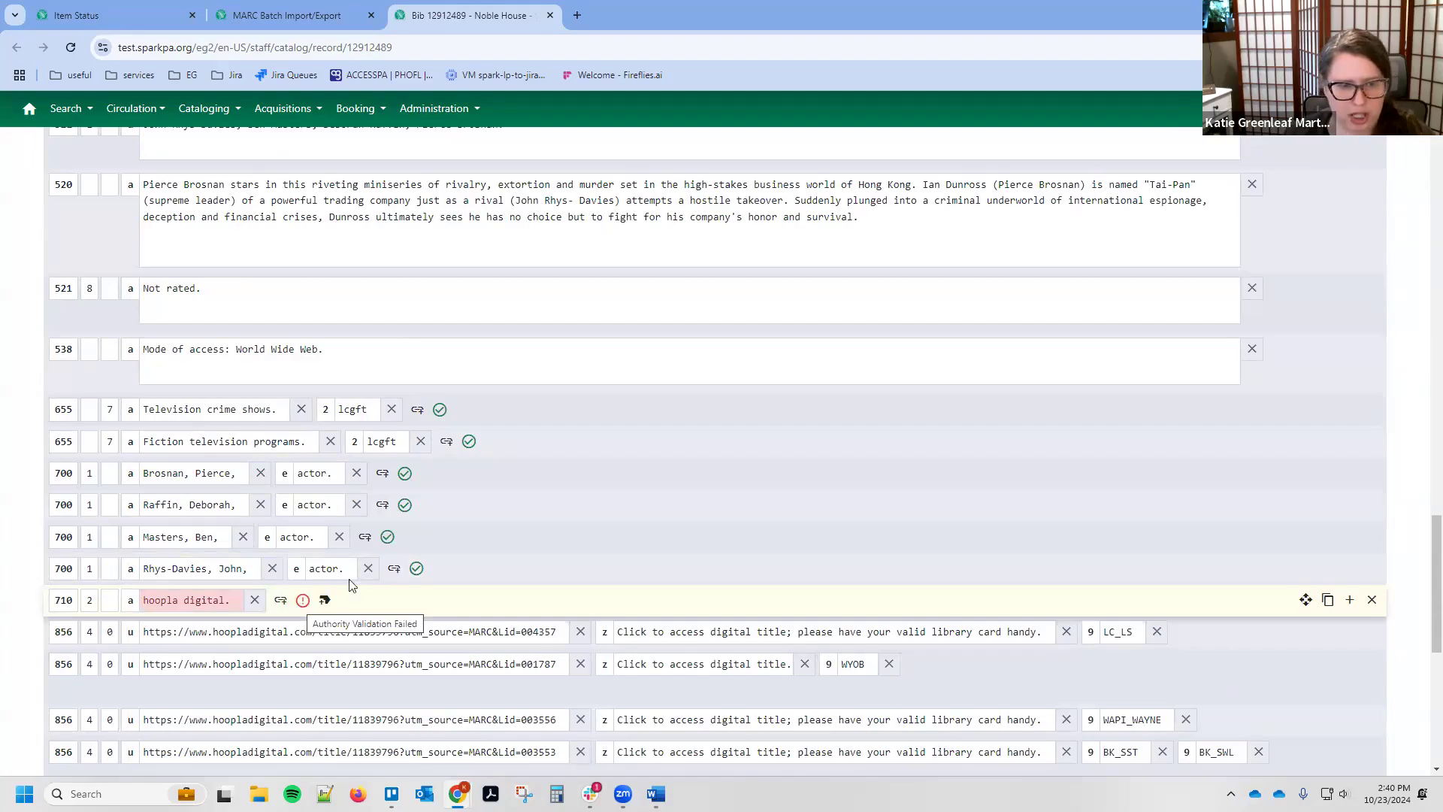
scroll(350, 585, down, 2)
scroll(426, 554, down, 6)
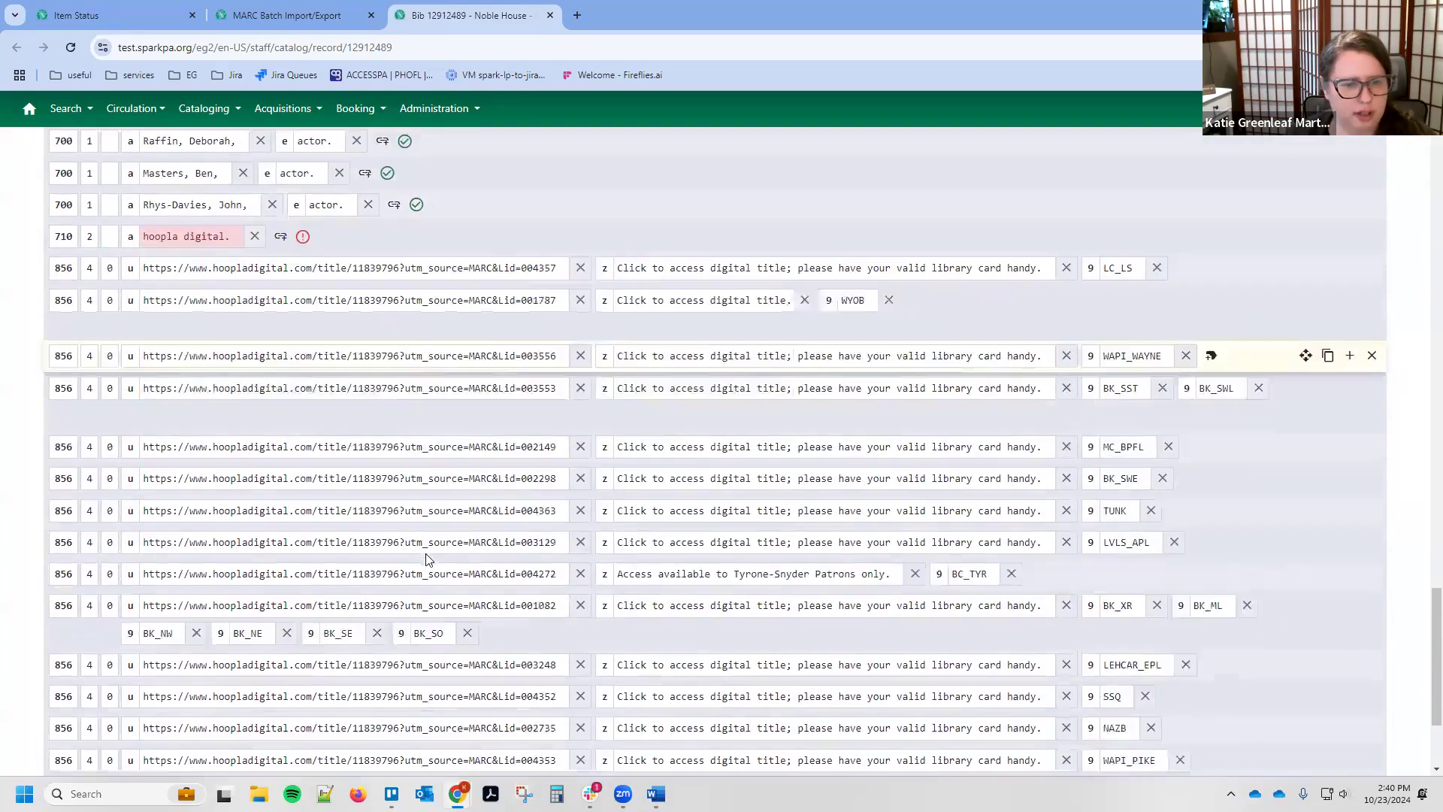
scroll(426, 554, up, 15)
scroll(425, 553, up, 10)
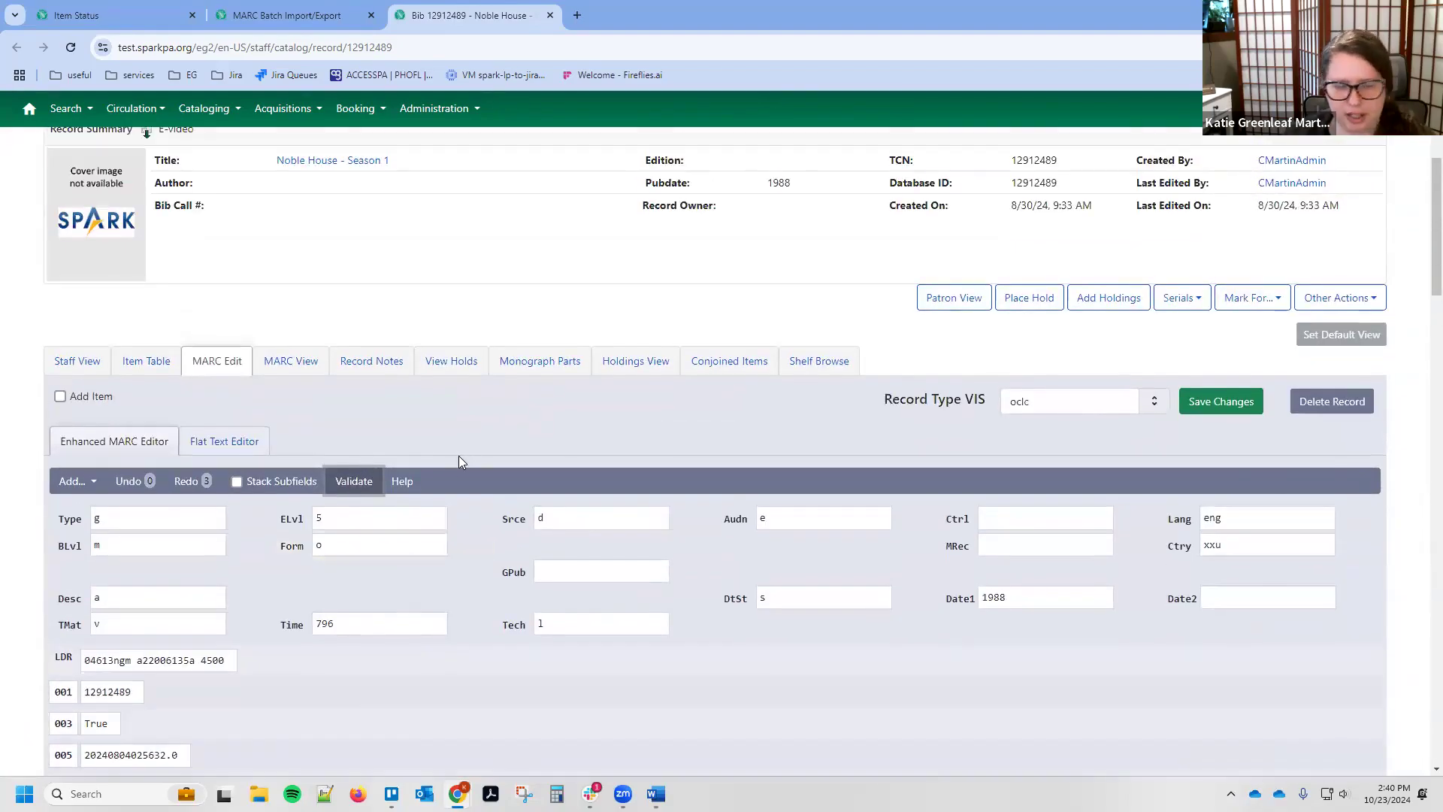
Step: Show the MARC editor's help with its keyboard shortcuts and the inline descriptions beneath the fields
scroll(449, 421, down, 1)
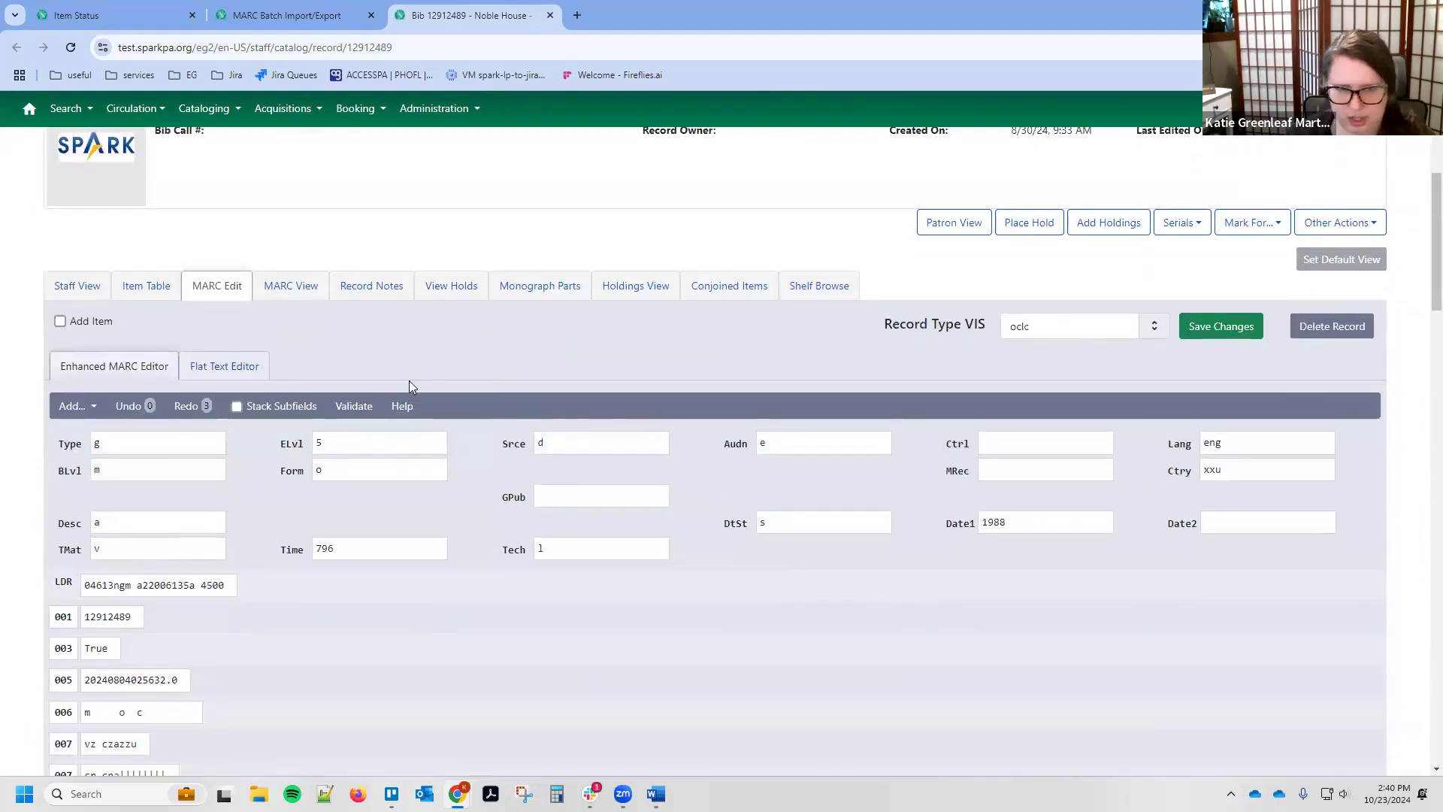
scroll(388, 361, down, 1)
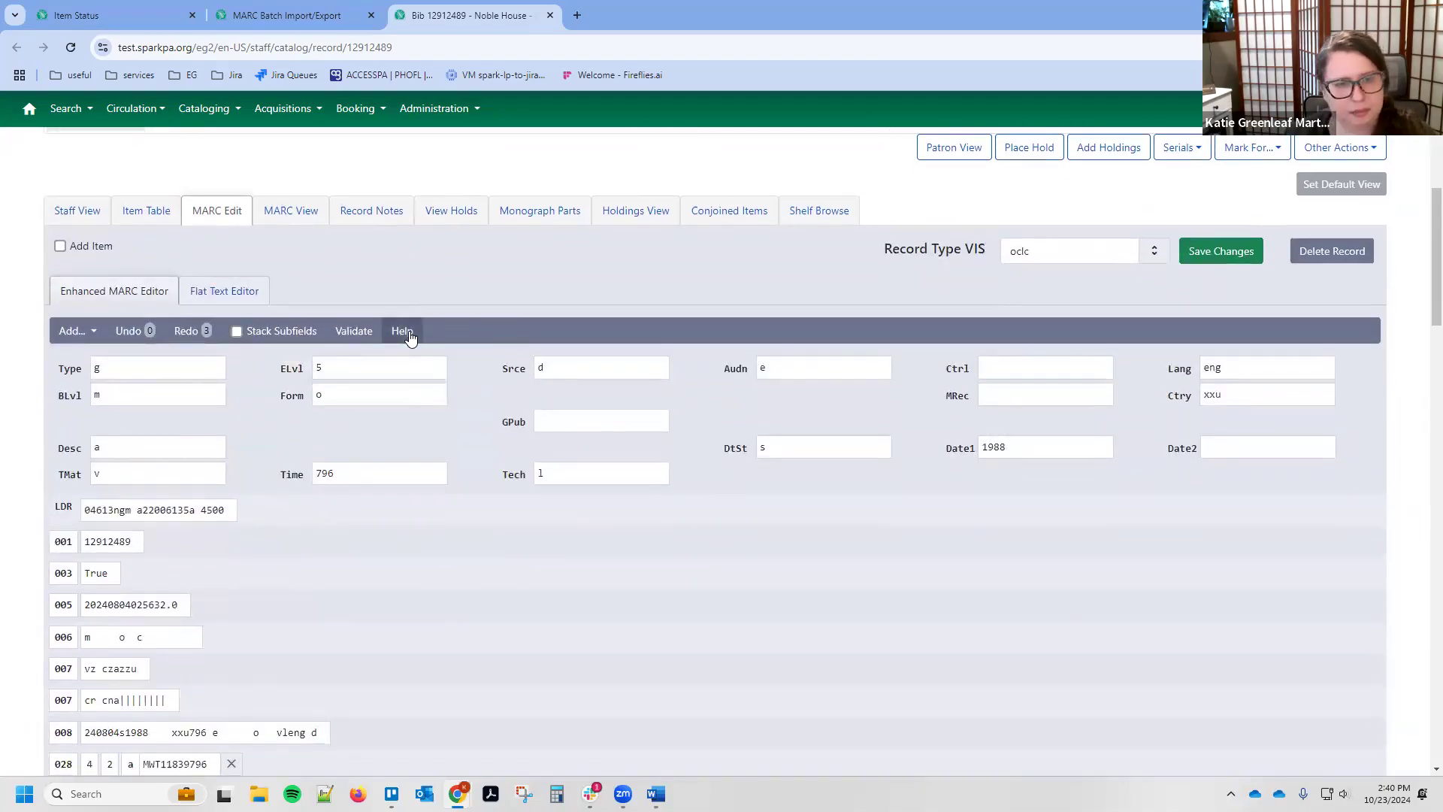
click(402, 332)
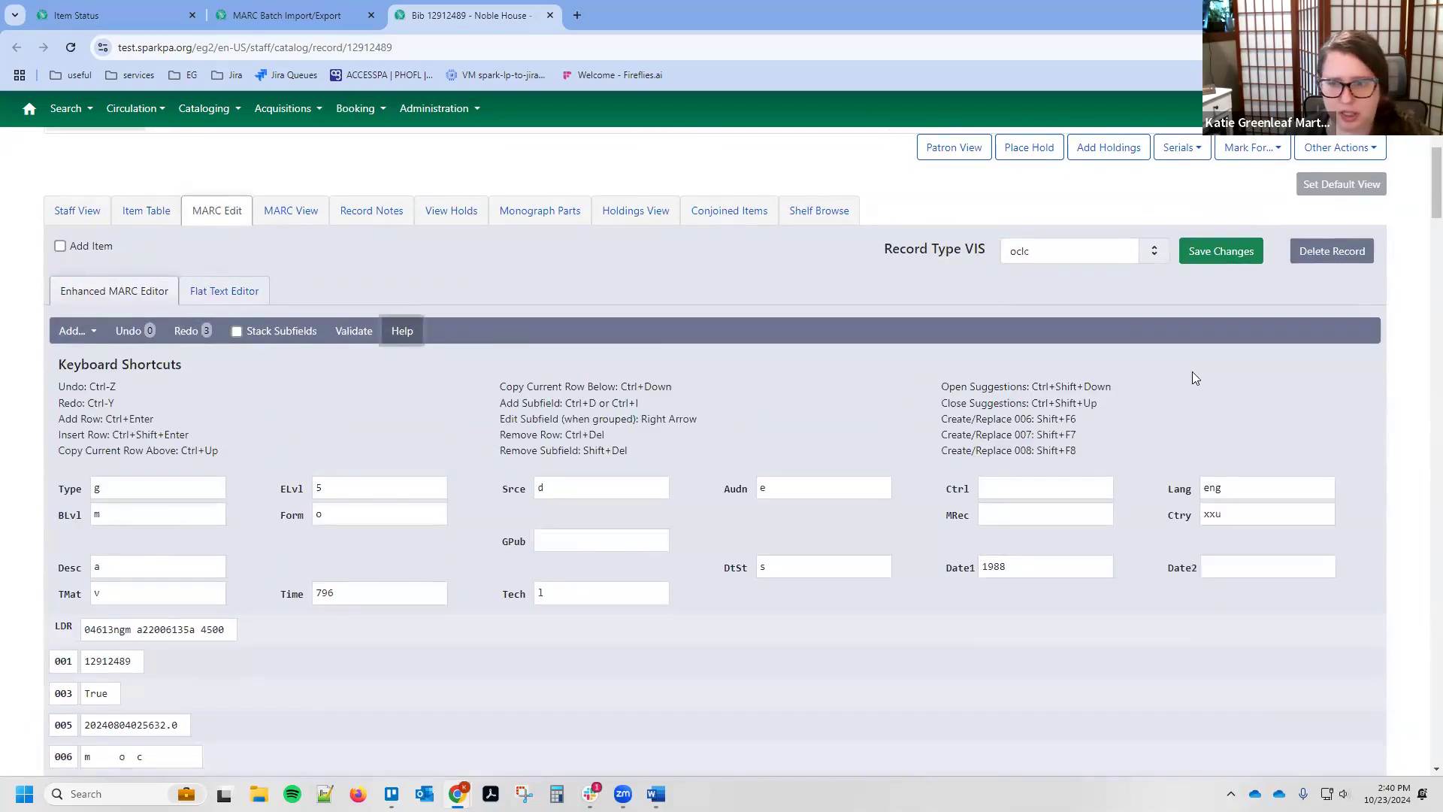
scroll(418, 377, down, 1)
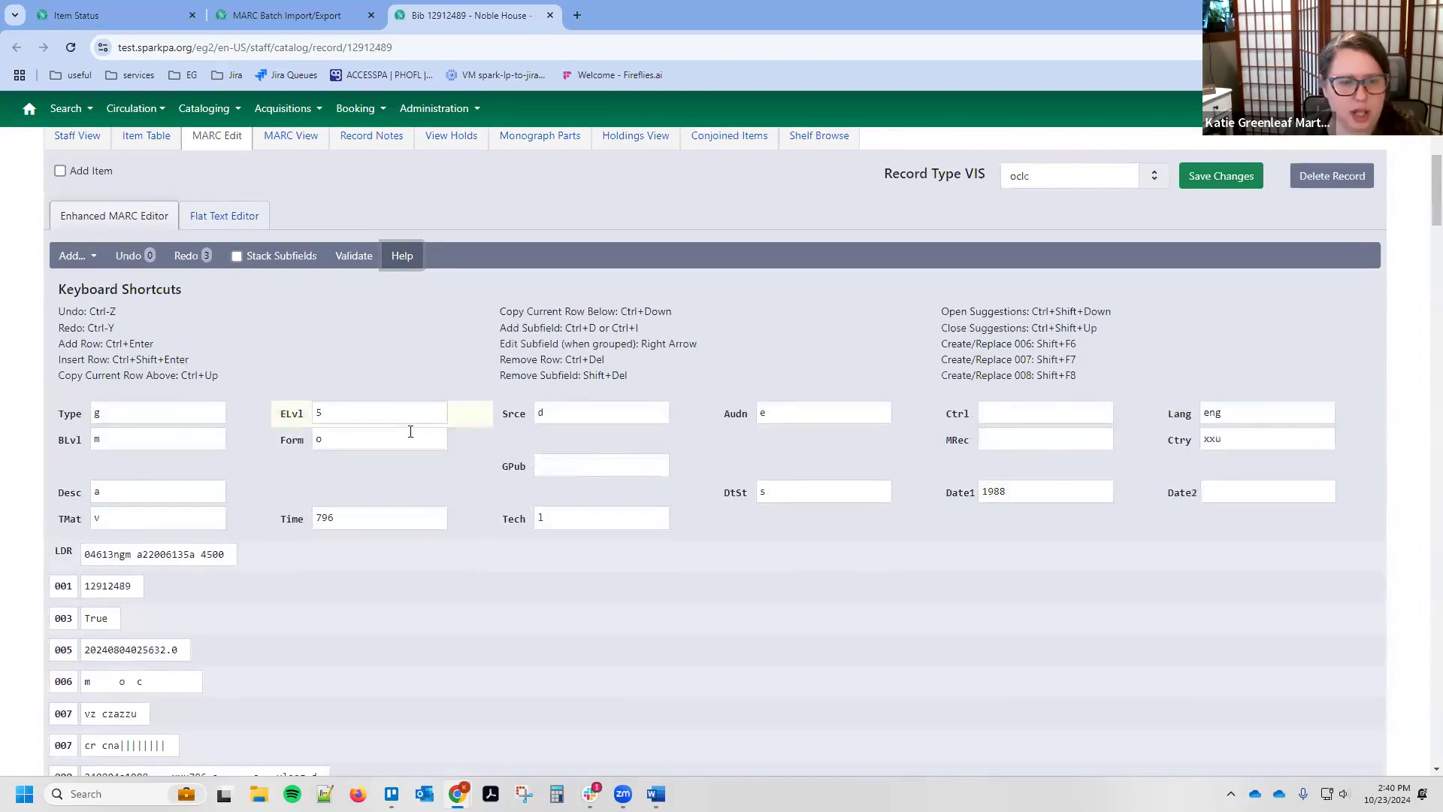
scroll(572, 451, down, 1)
scroll(734, 473, down, 4)
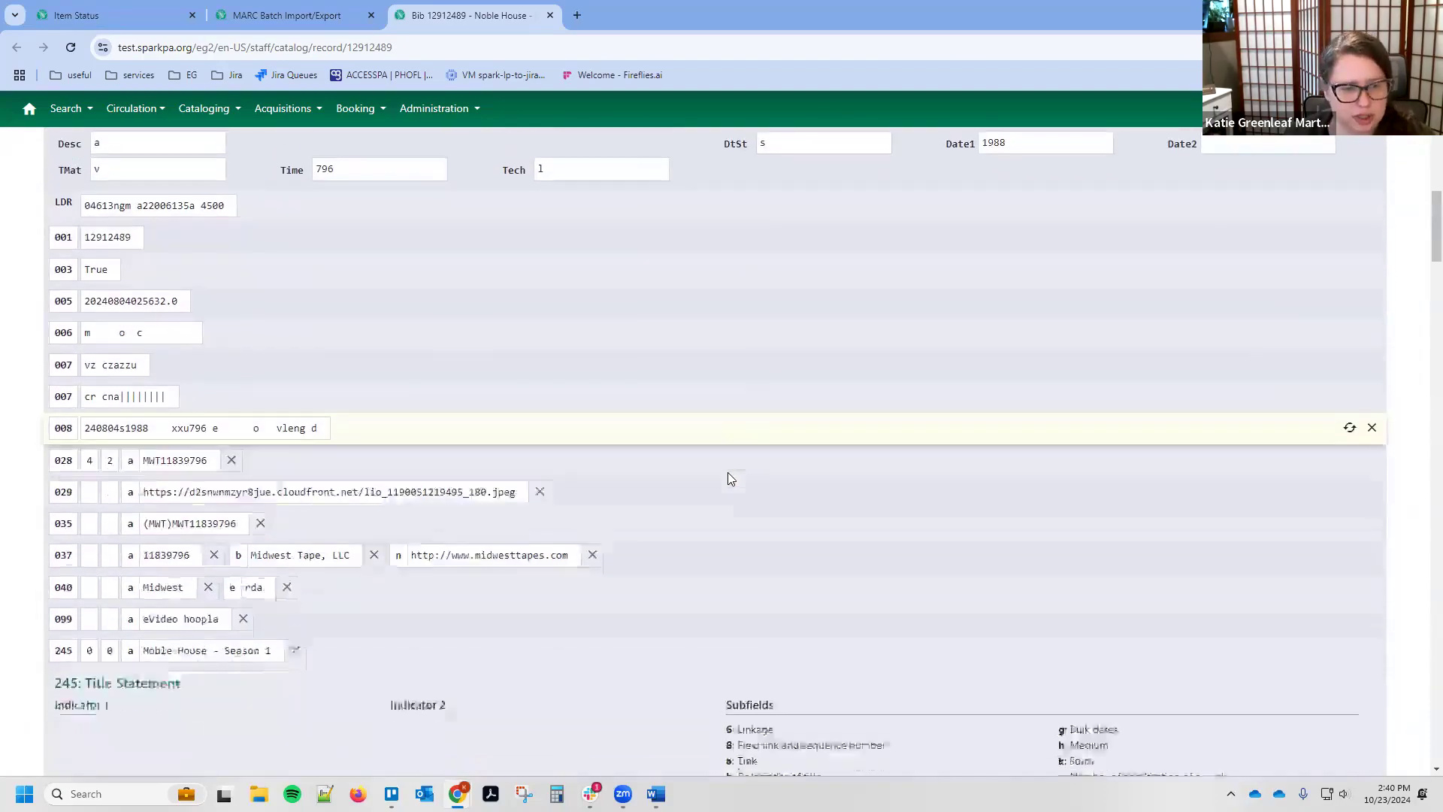
scroll(728, 472, up, 6)
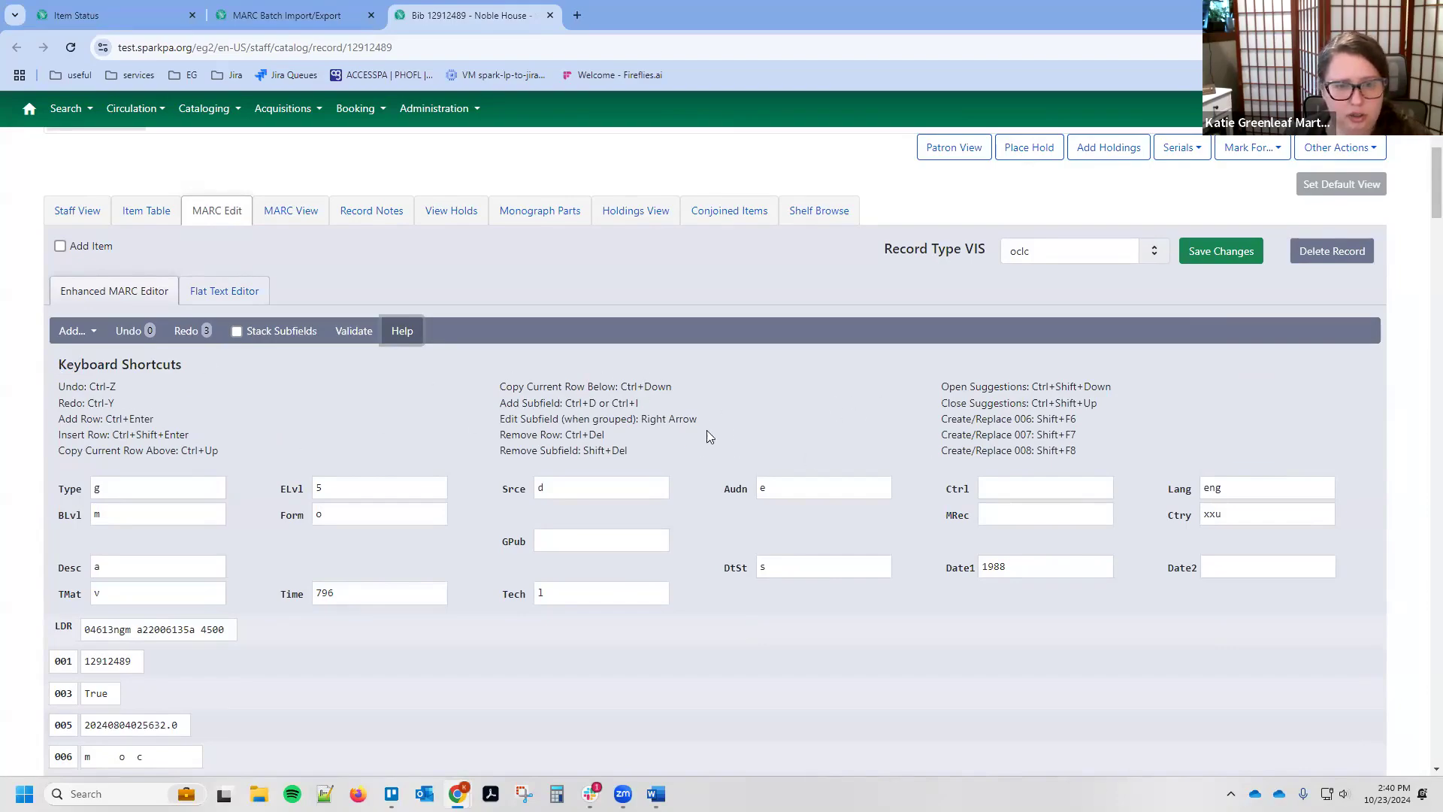
Step: Highlight the Add Subfield entry in the keyboard shortcuts list to review its key combinations
drag(500, 404, 596, 404)
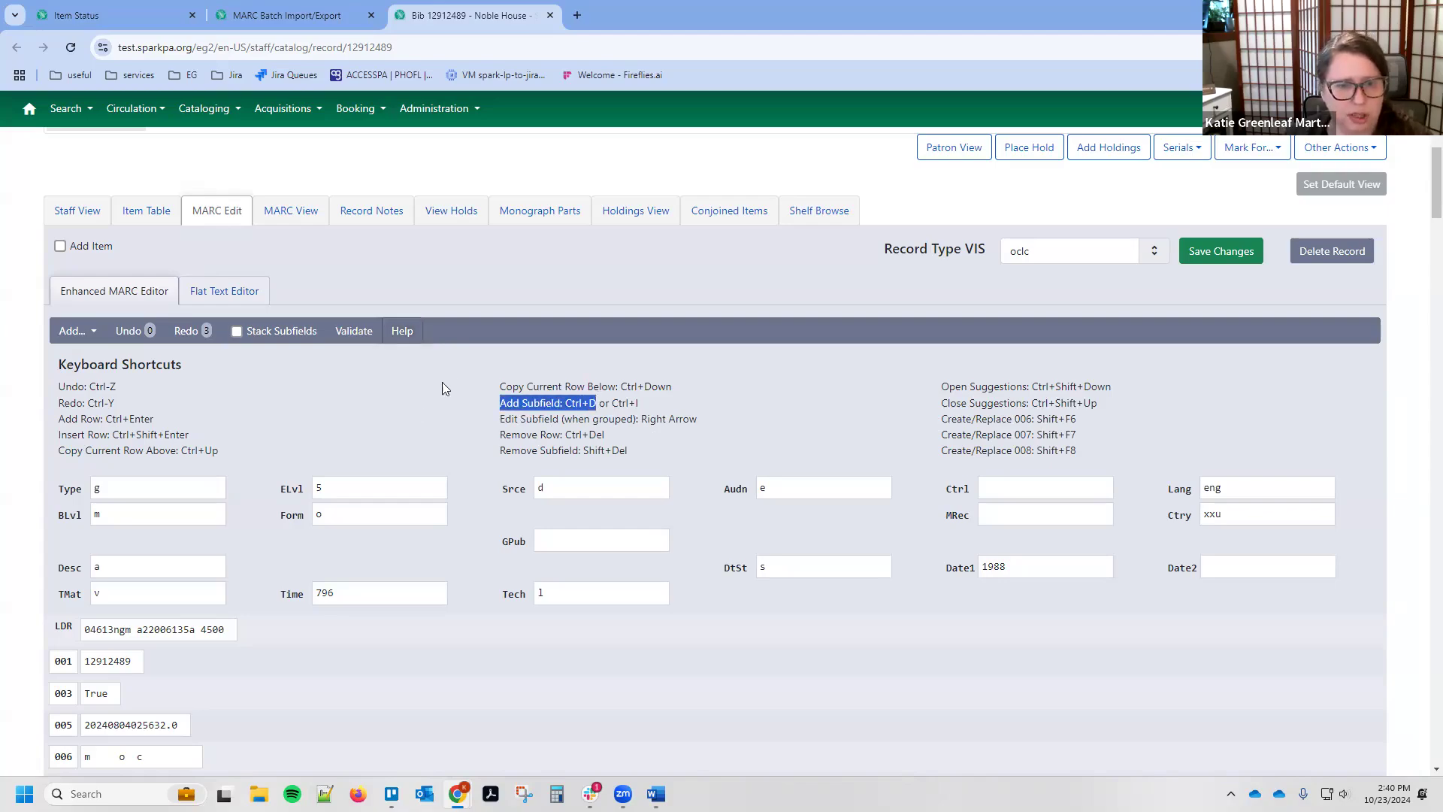
click(529, 388)
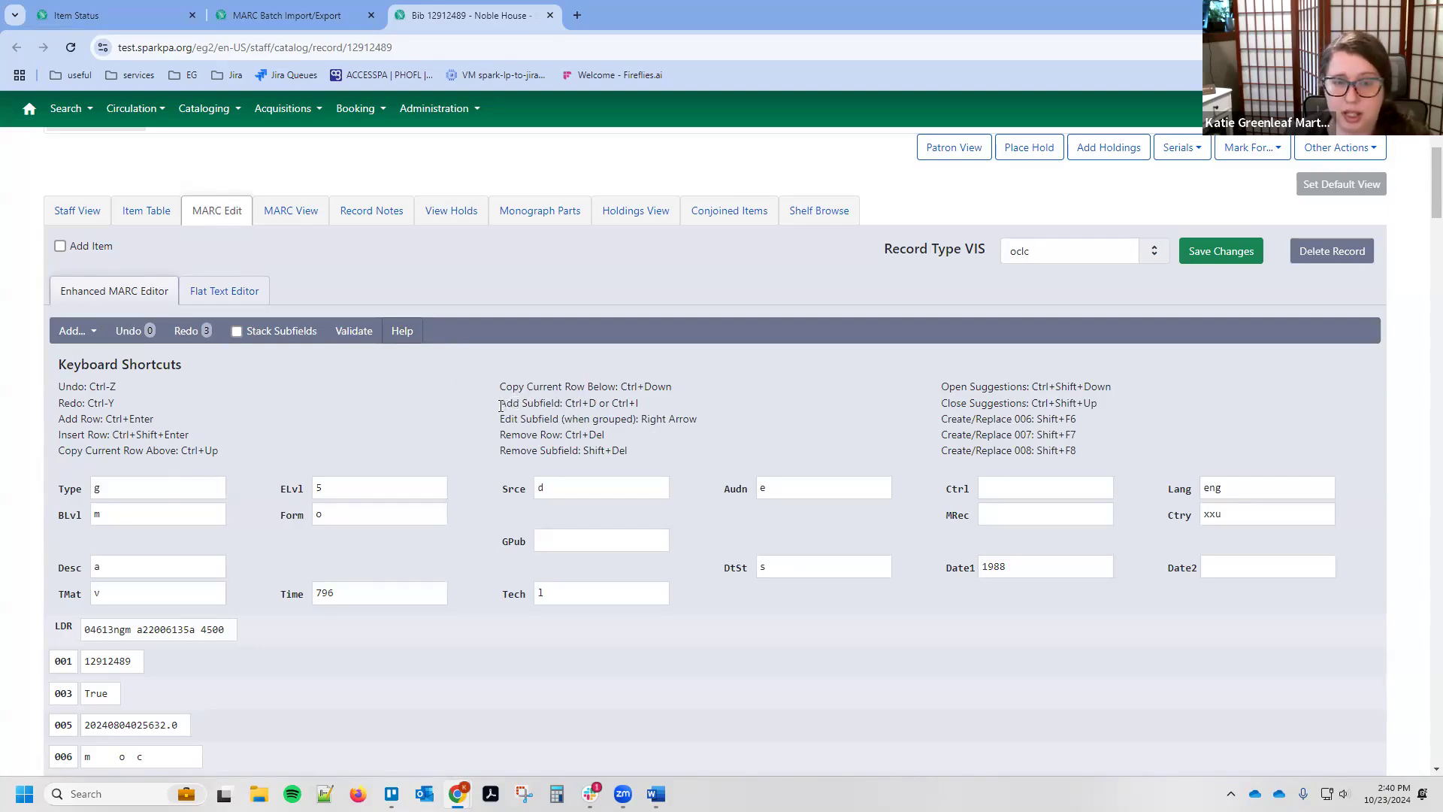
drag(501, 406, 616, 413)
click(508, 404)
click(591, 405)
click(504, 406)
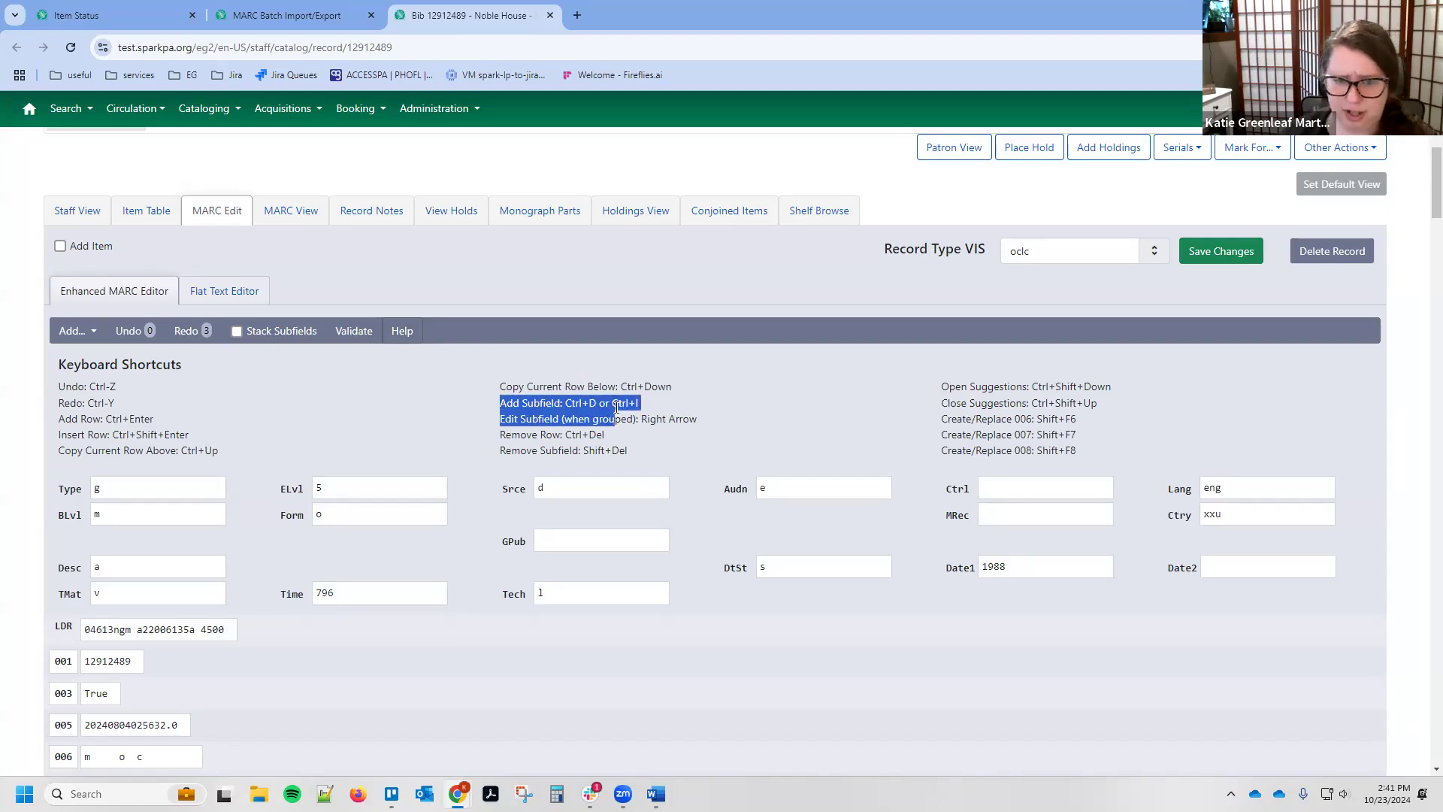
click(624, 406)
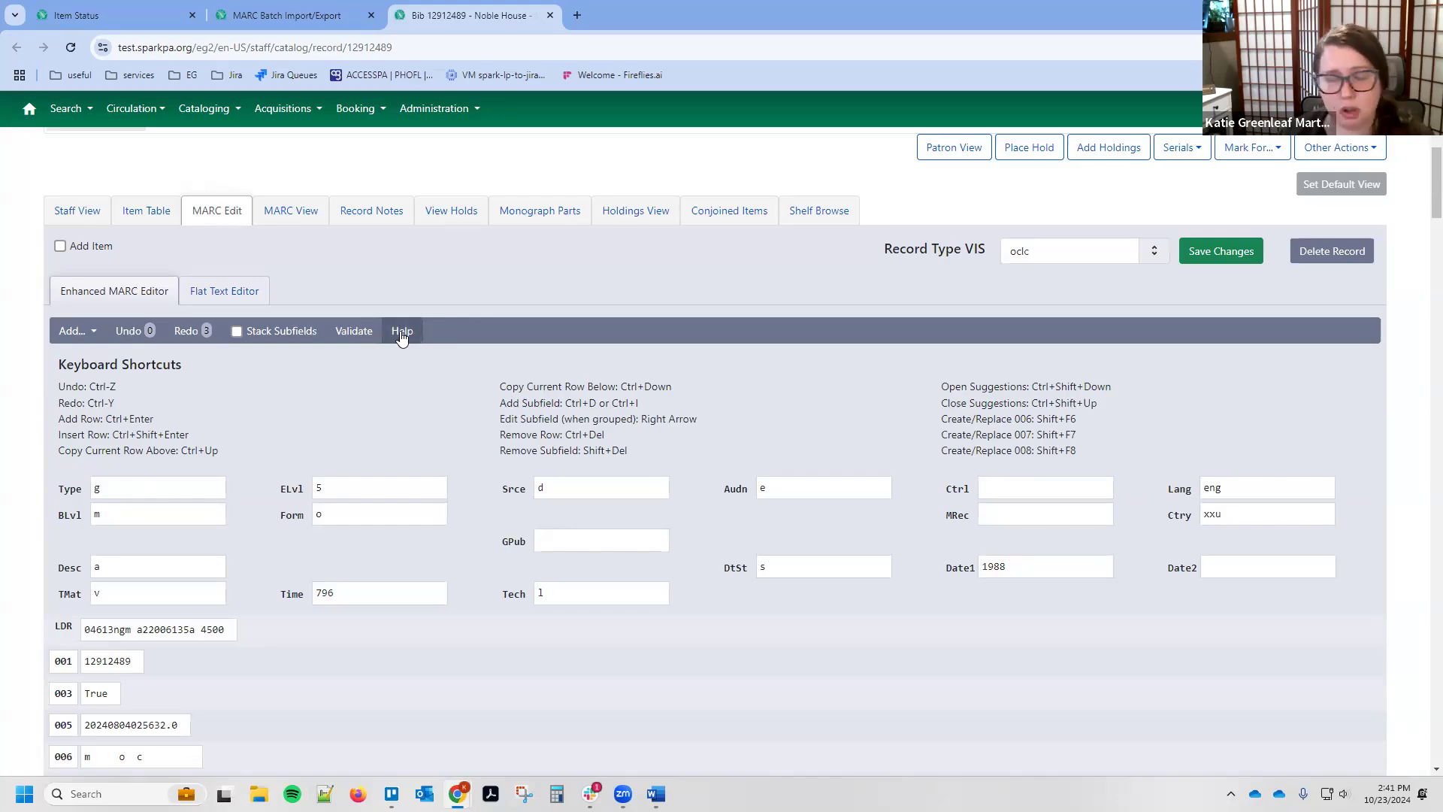
Step: Examine the inline help beneath the 245 and 264 fields and view the tag suggestions for the 245 field
scroll(400, 332, down, 9)
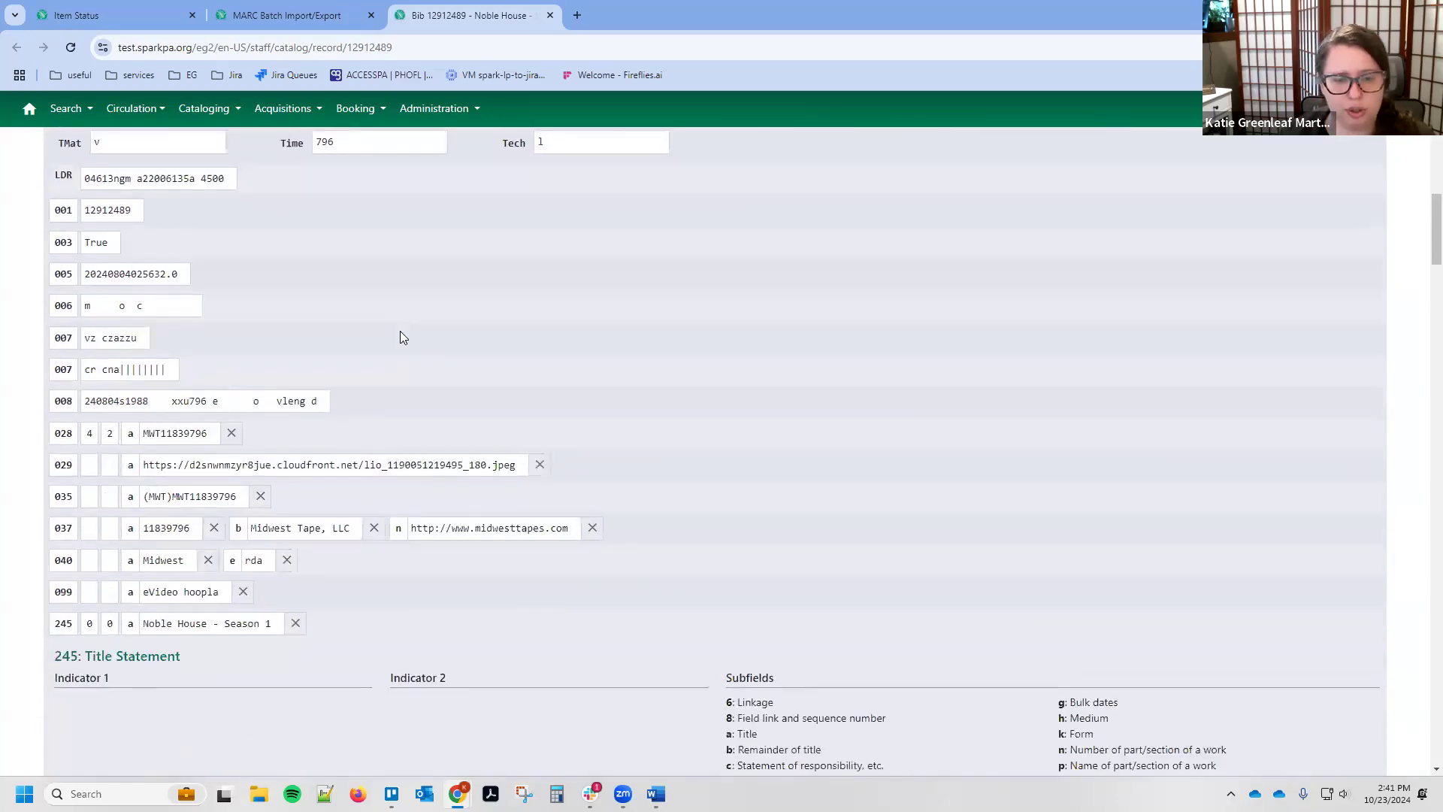
scroll(400, 332, down, 1)
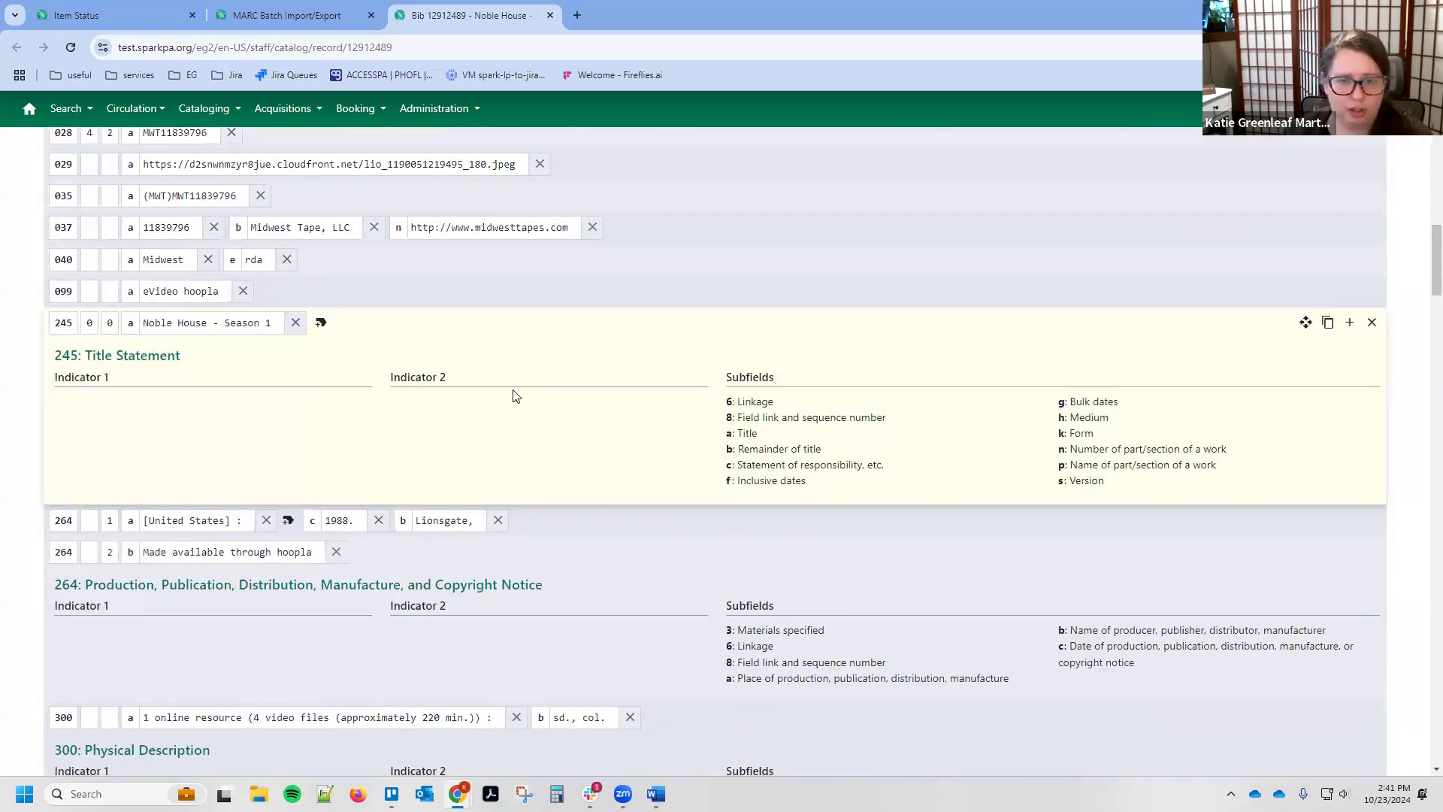
scroll(513, 396, up, 1)
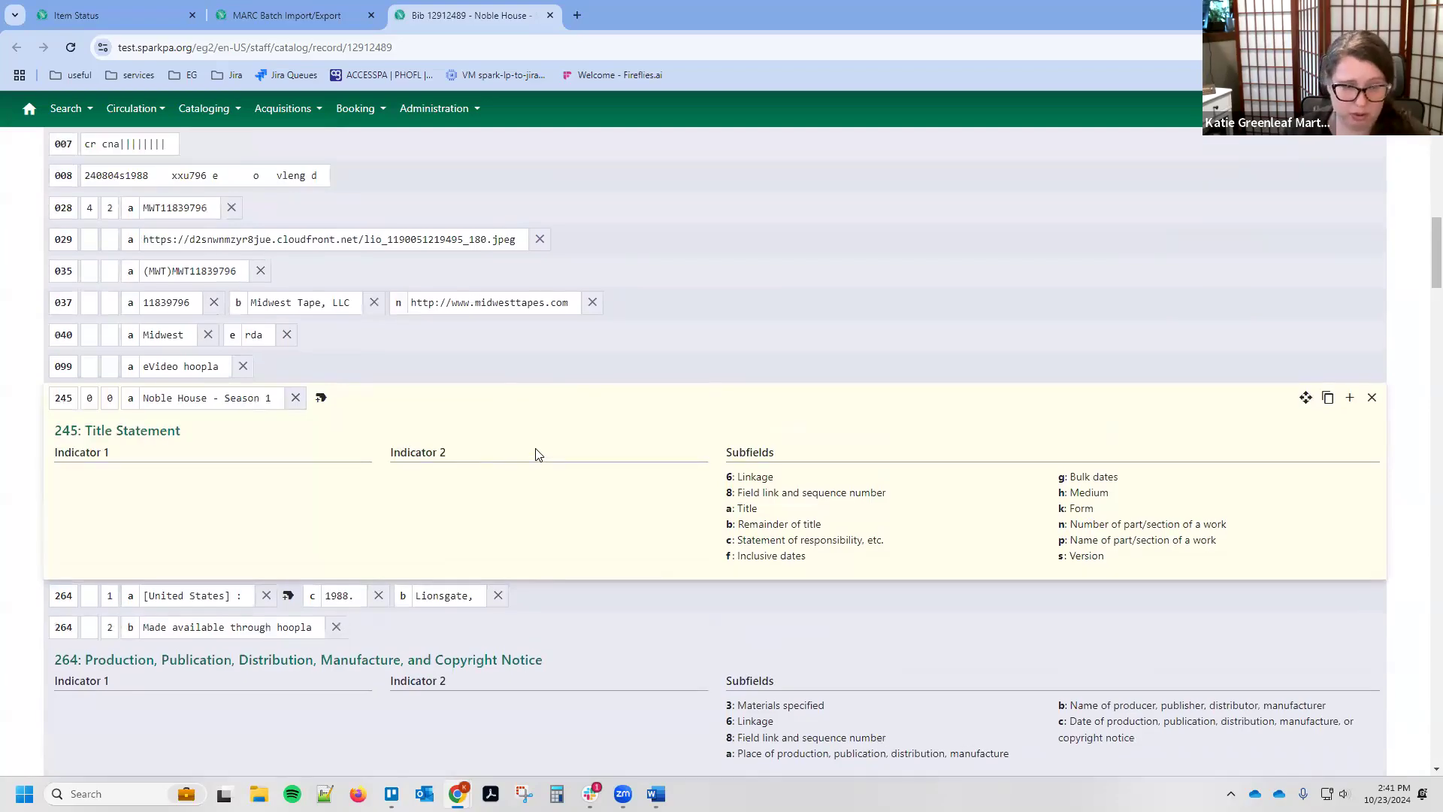
scroll(539, 436, down, 1)
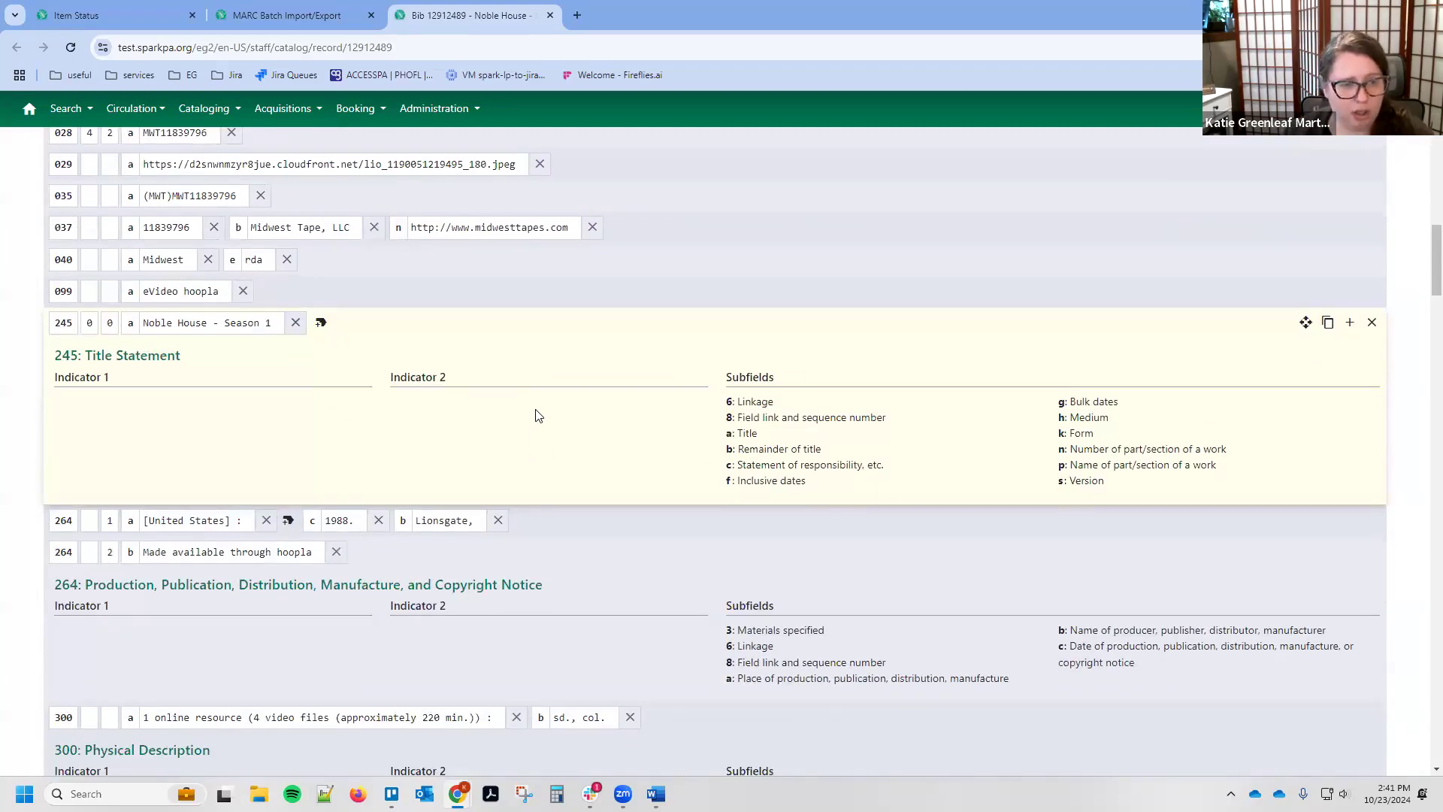
scroll(538, 407, down, 1)
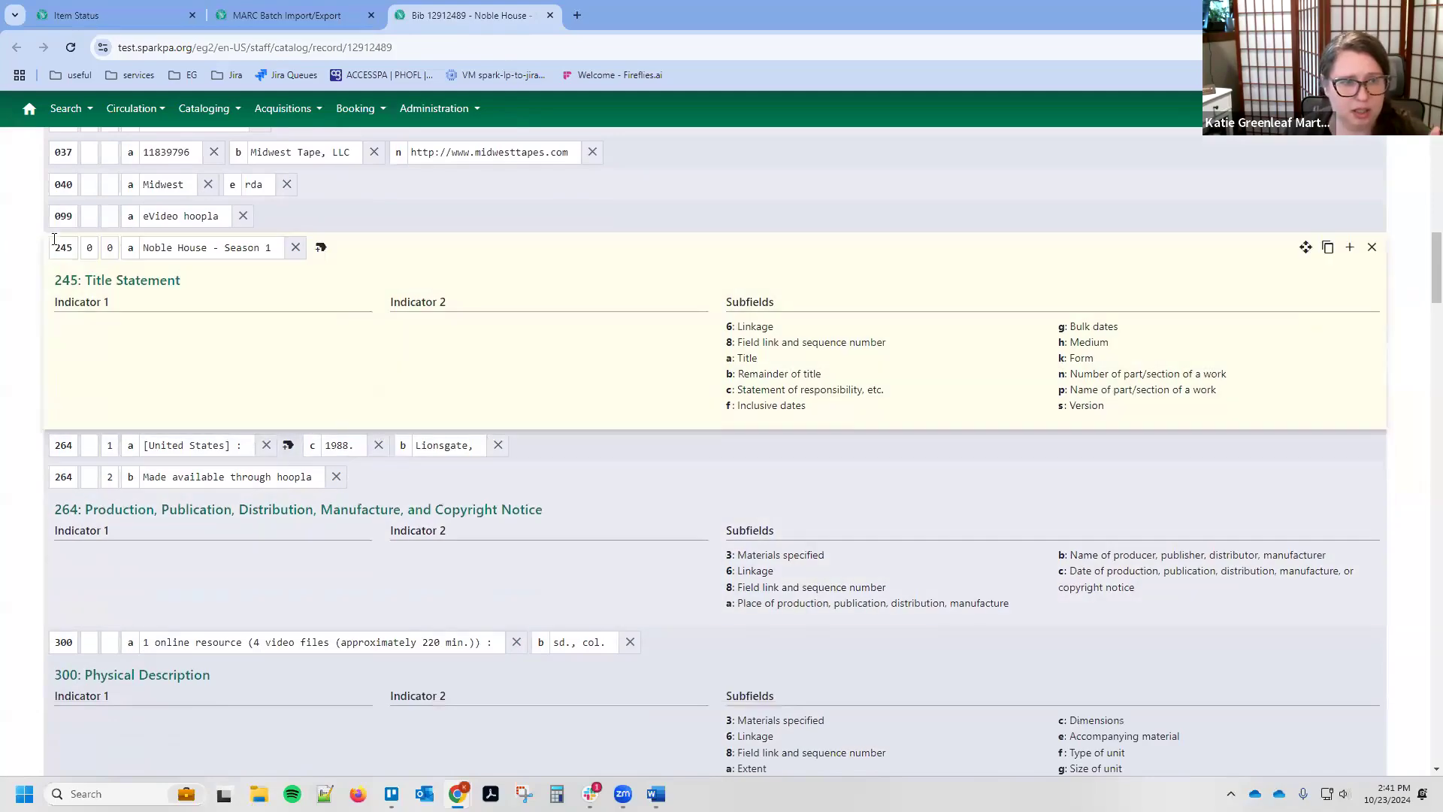
click(63, 248)
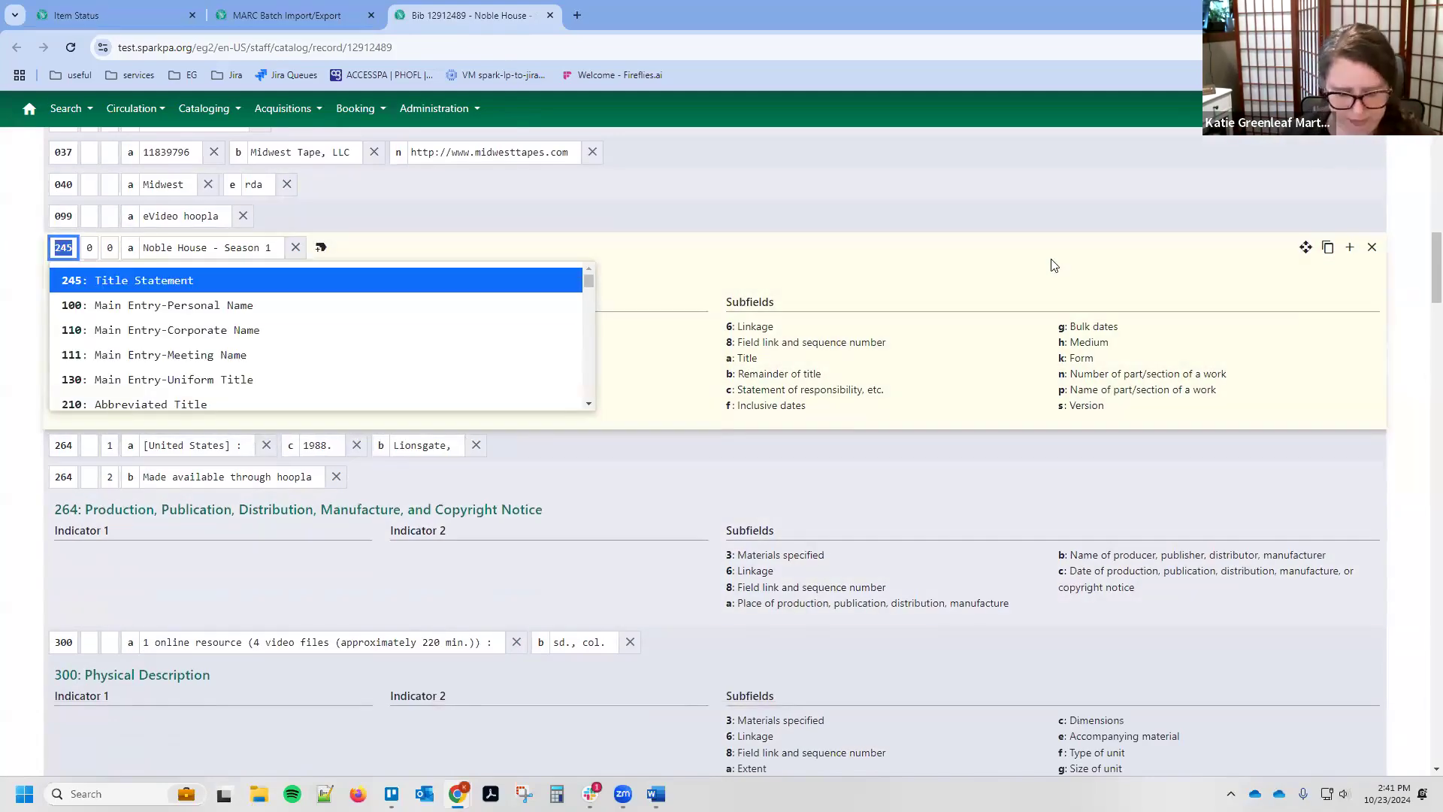
key(Escape)
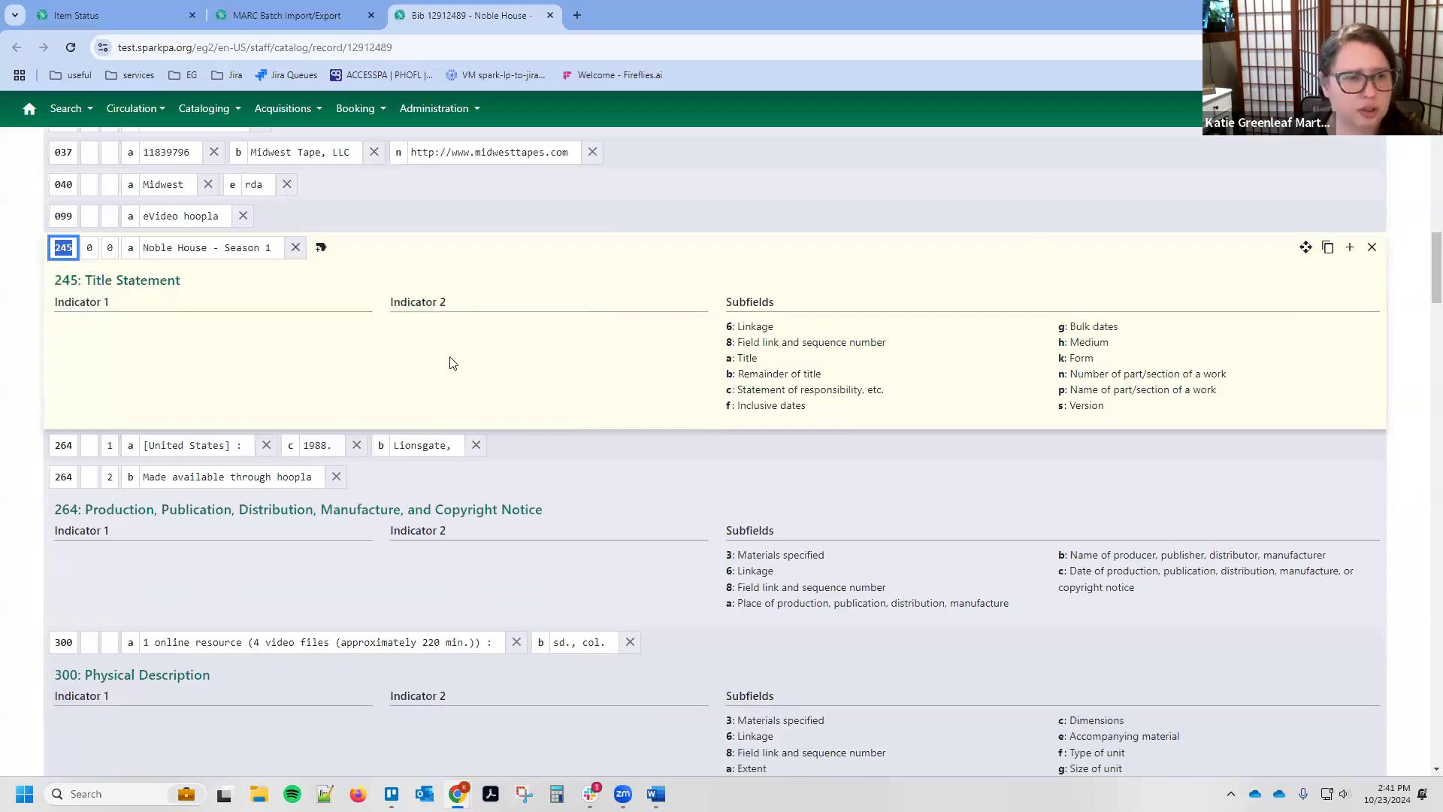
click(43, 300)
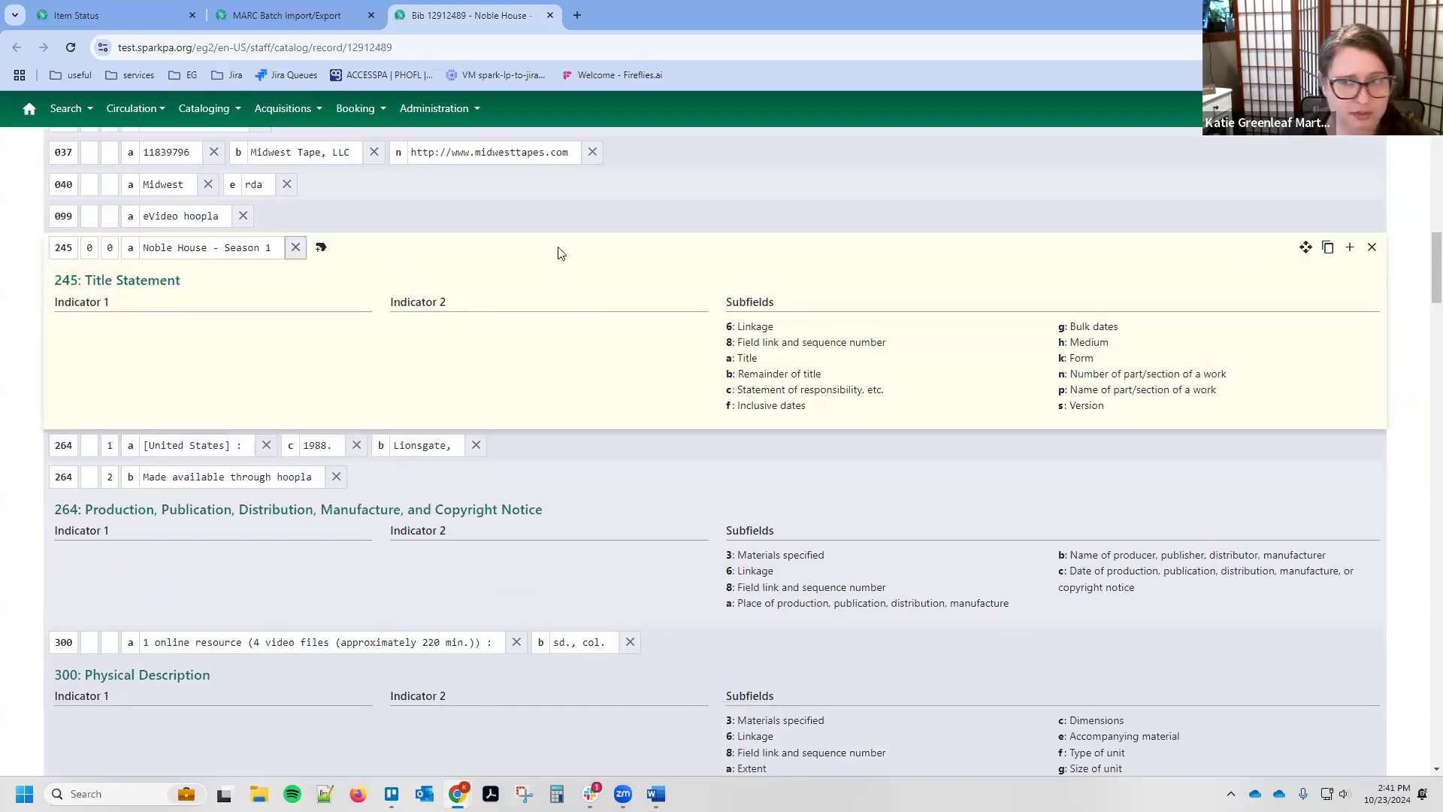
Step: Duplicate the 245 title field and change the copy's tag to 246
click(1328, 247)
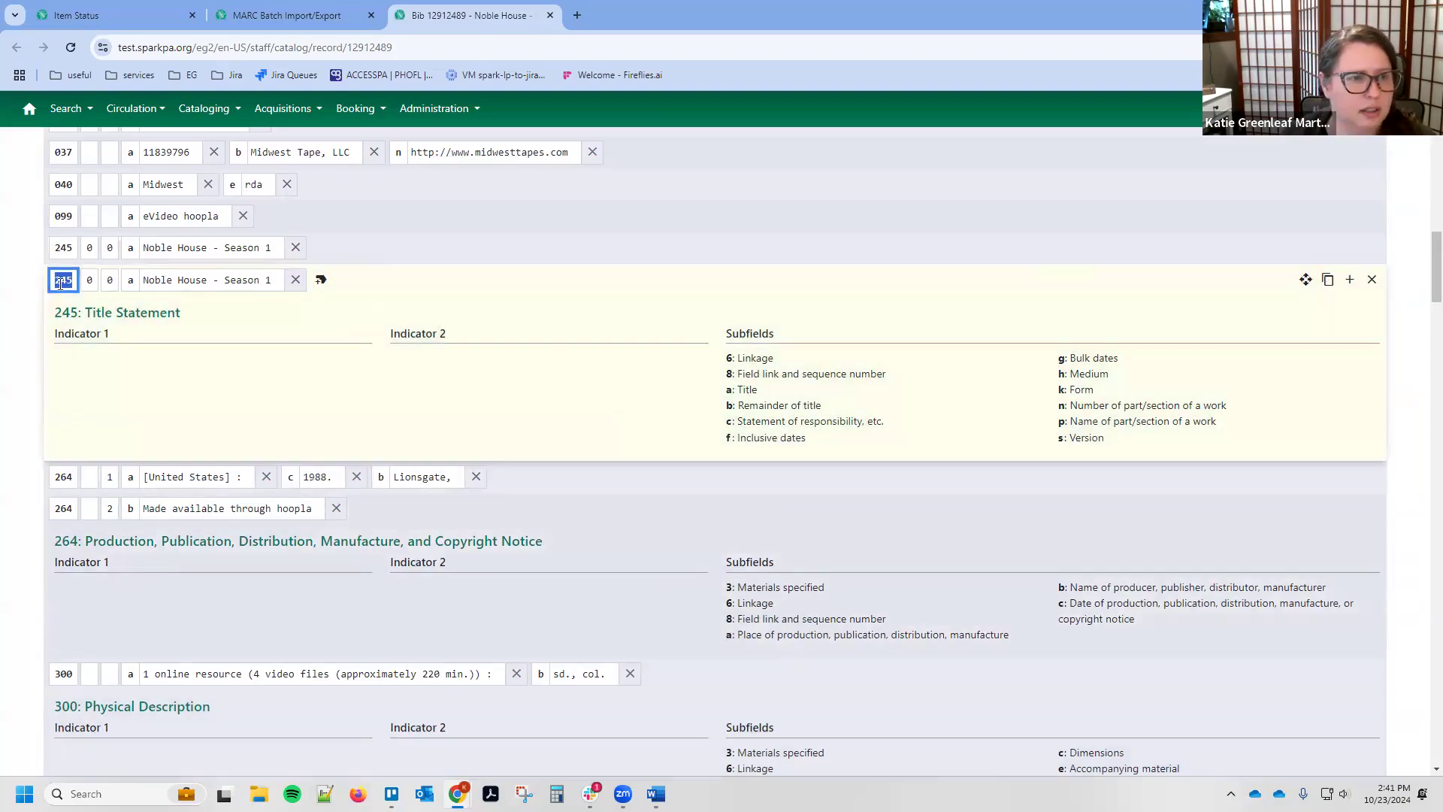
text(246)
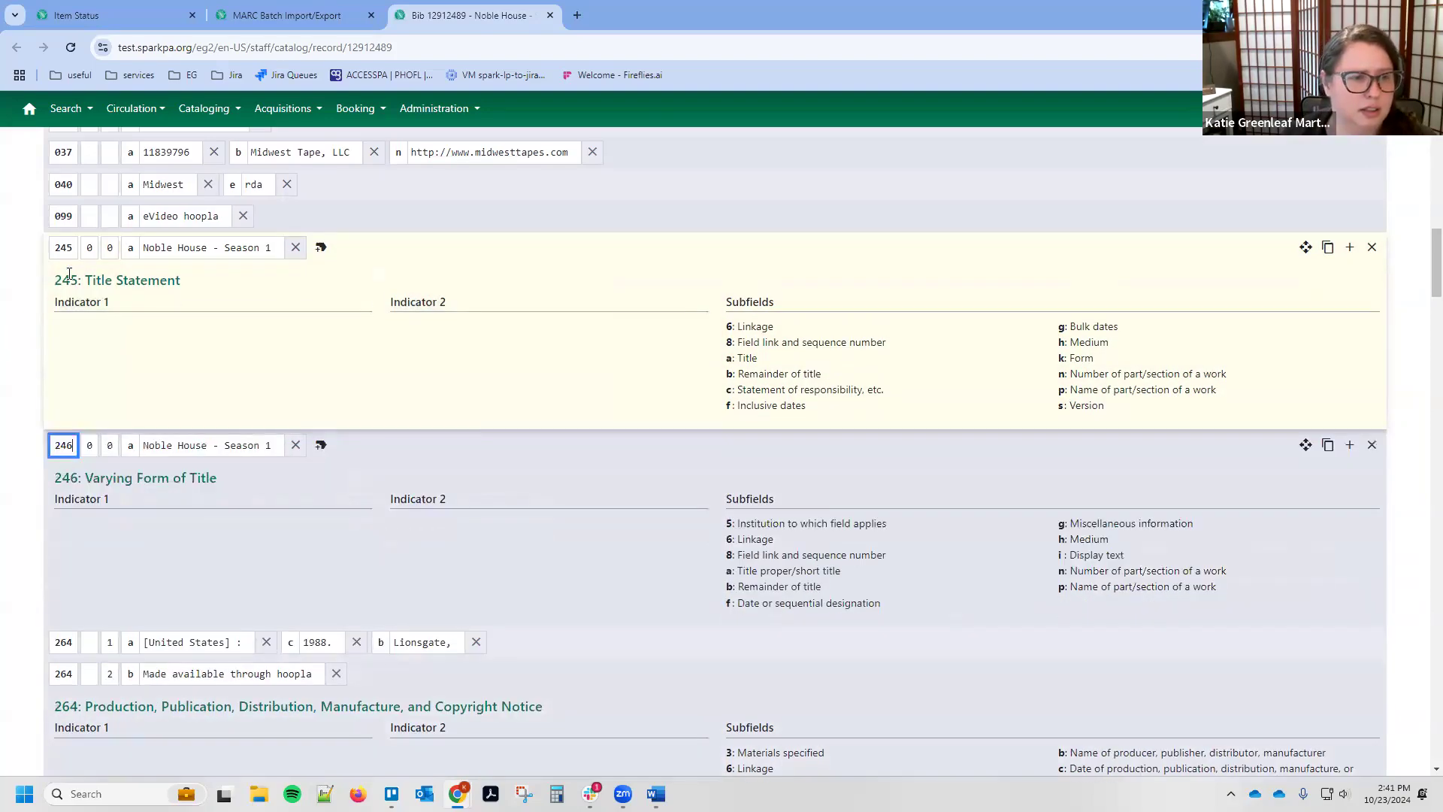
key(Tab)
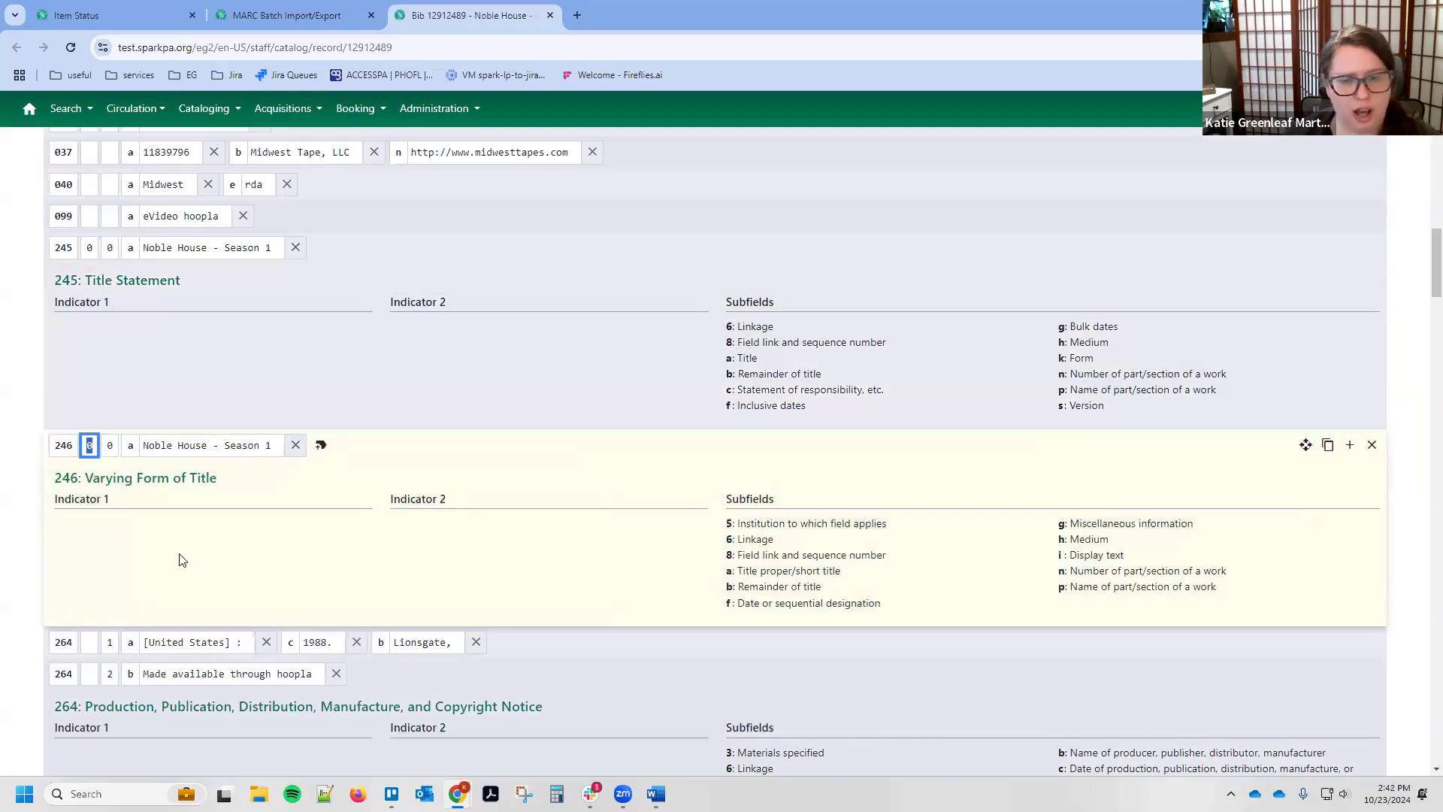
click(189, 546)
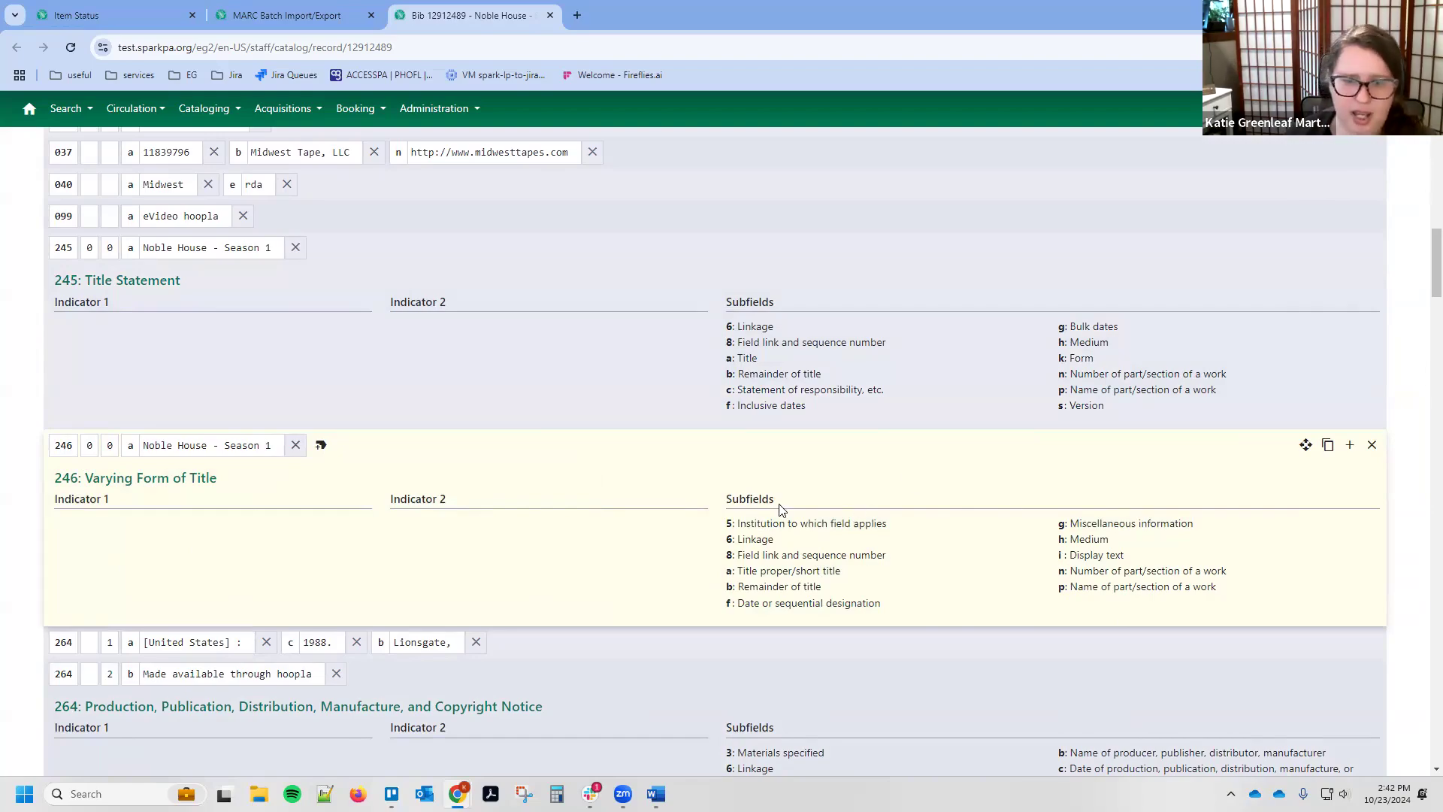
Step: Examine the inline tag help throughout the record, comparing the subfield lists of the 245 and 246 fields
scroll(778, 506, down, 1)
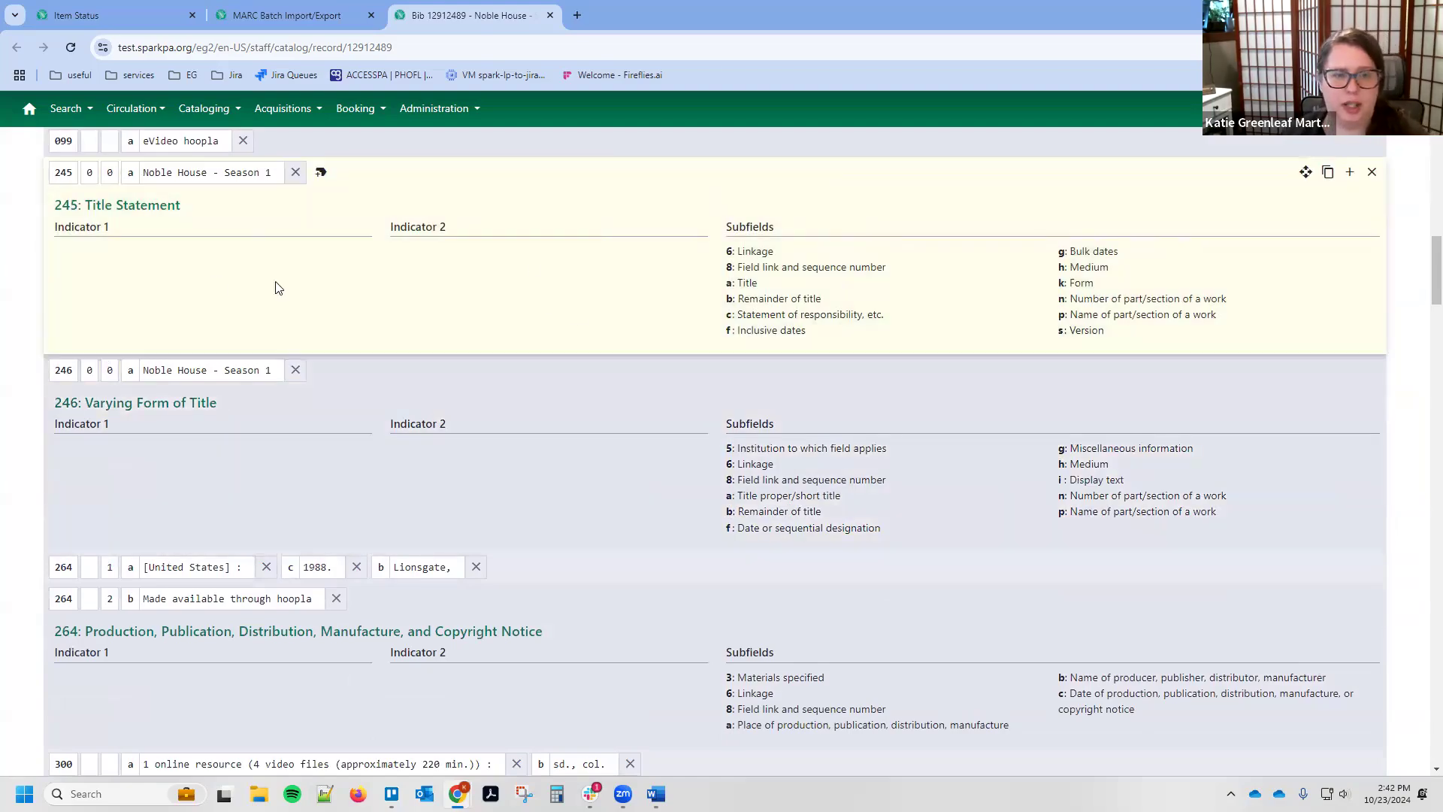
scroll(315, 287, down, 1)
scroll(315, 292, down, 8)
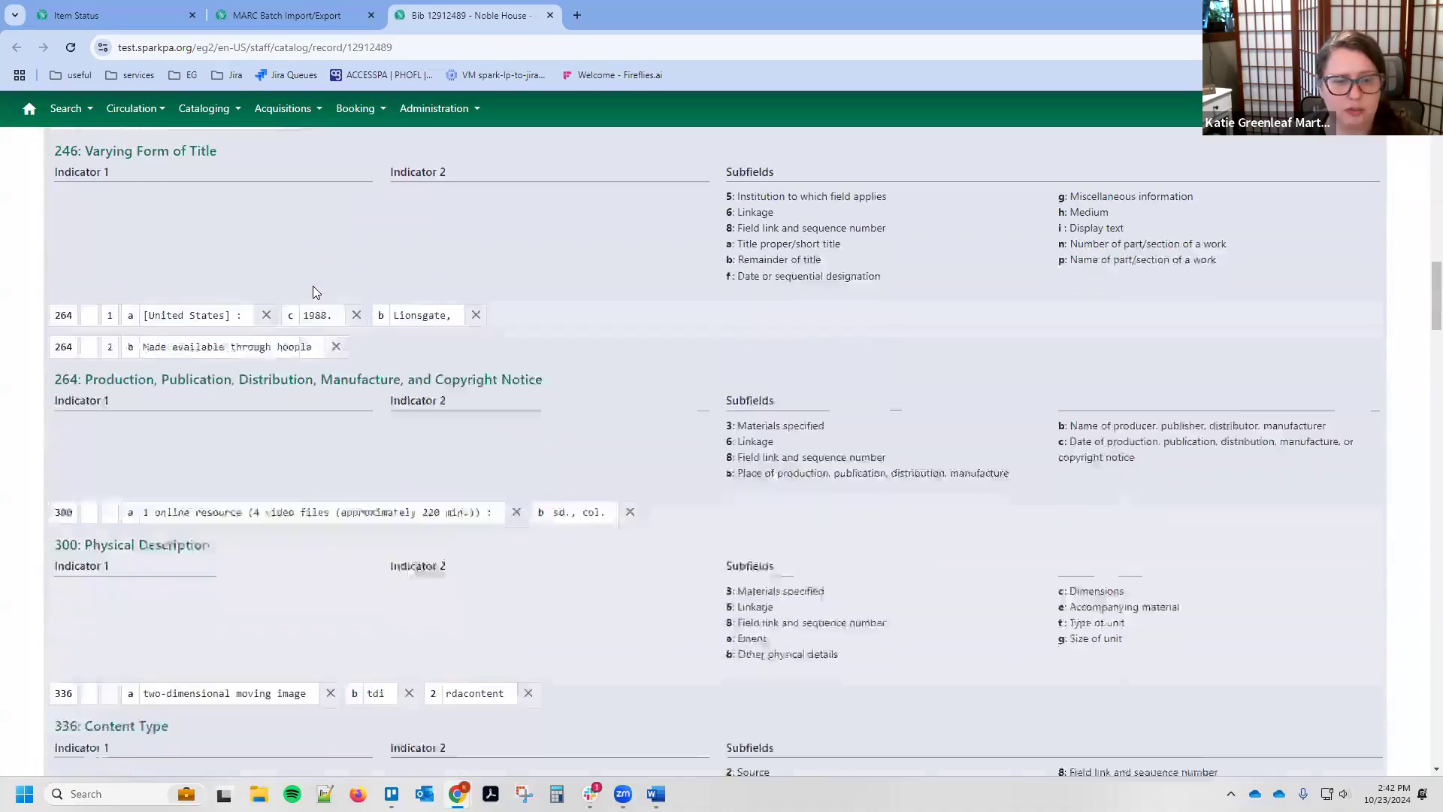
scroll(314, 292, down, 10)
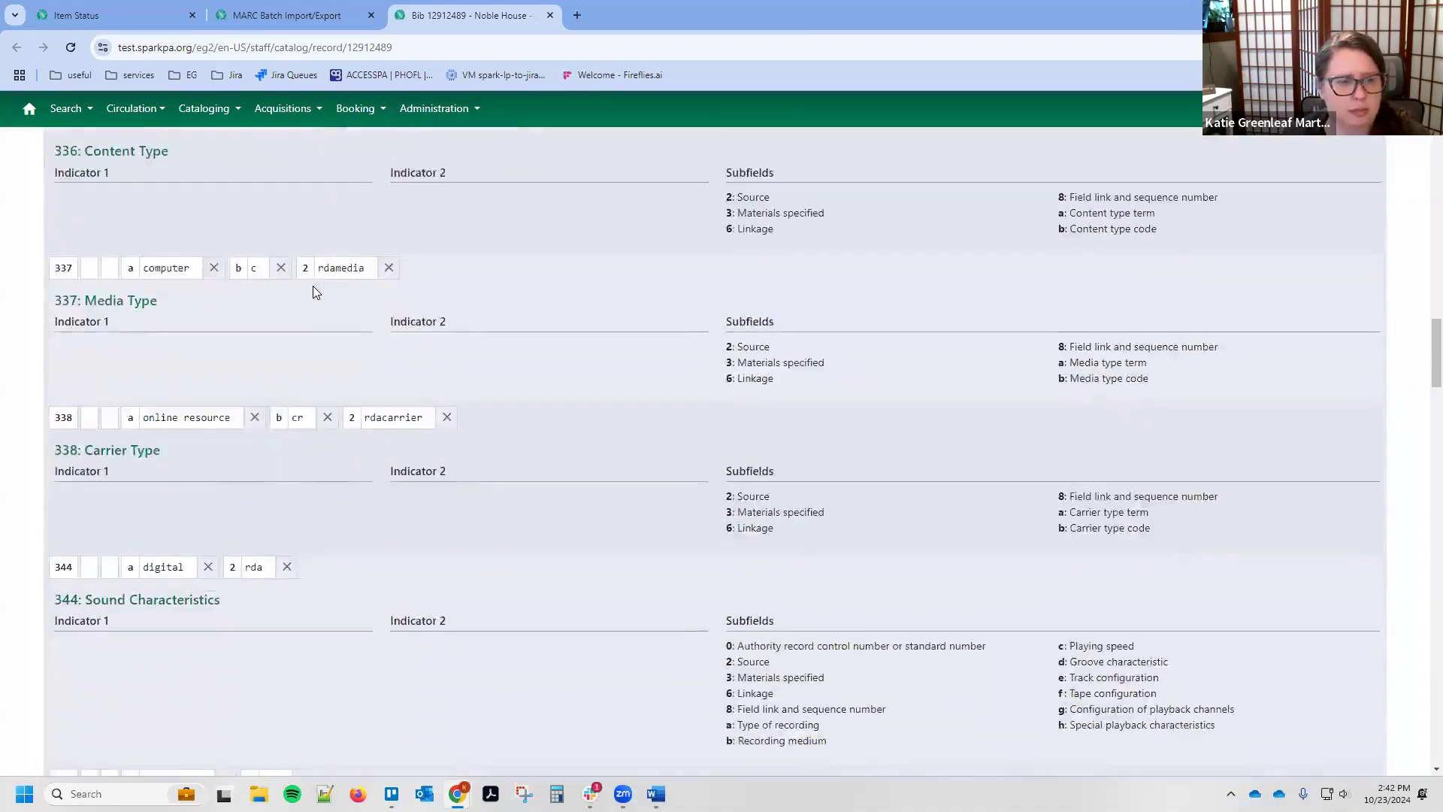
scroll(303, 327, up, 20)
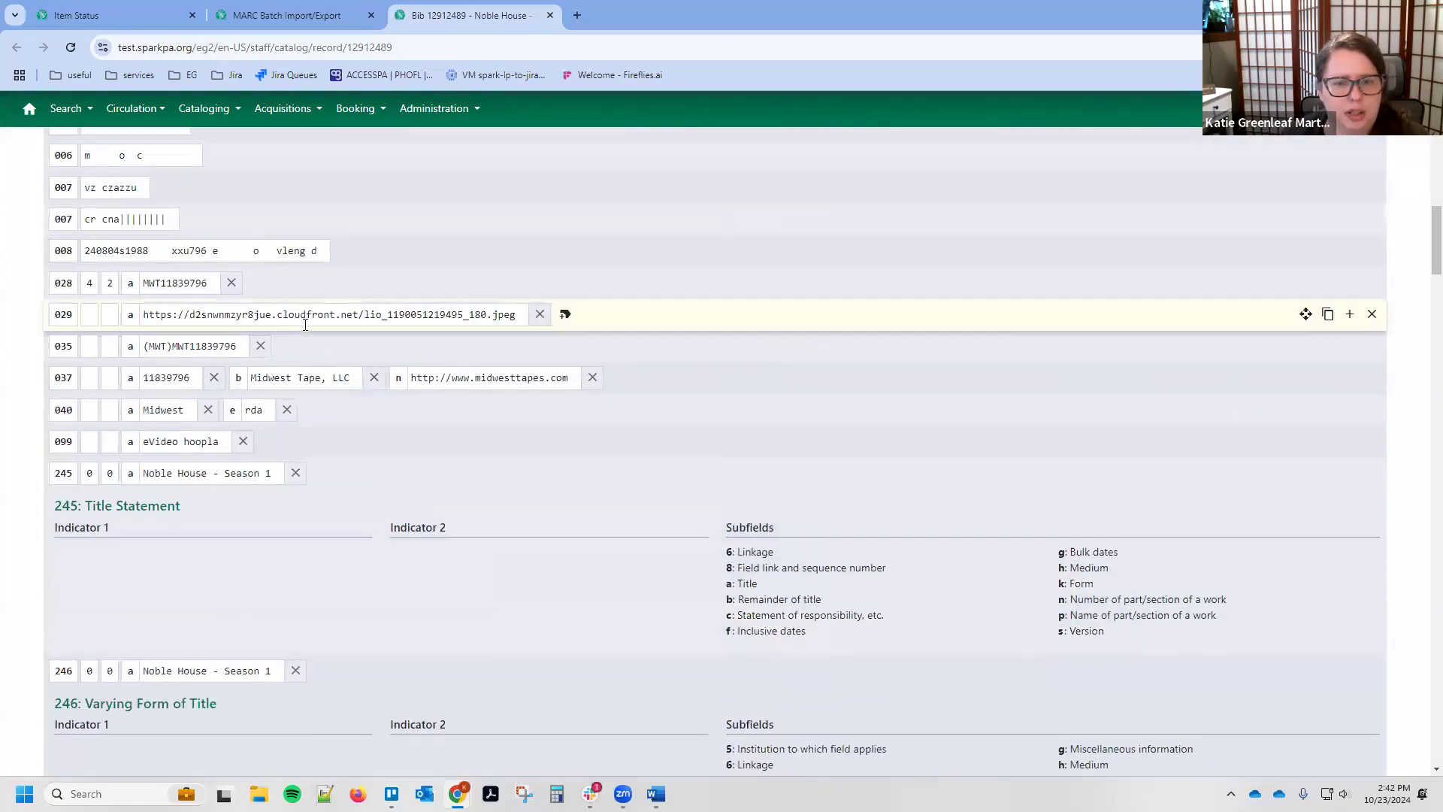
scroll(303, 328, down, 3)
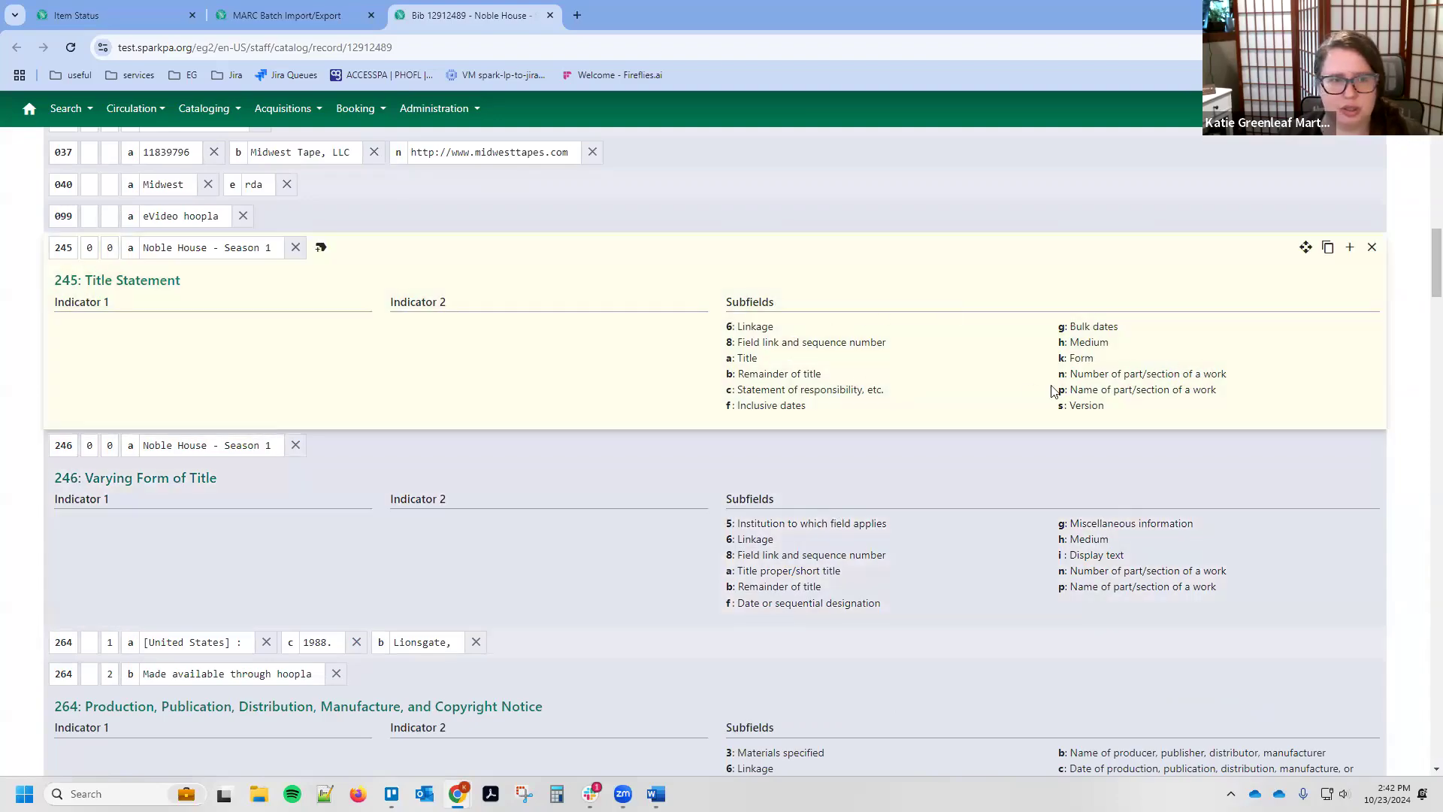
scroll(934, 493, down, 1)
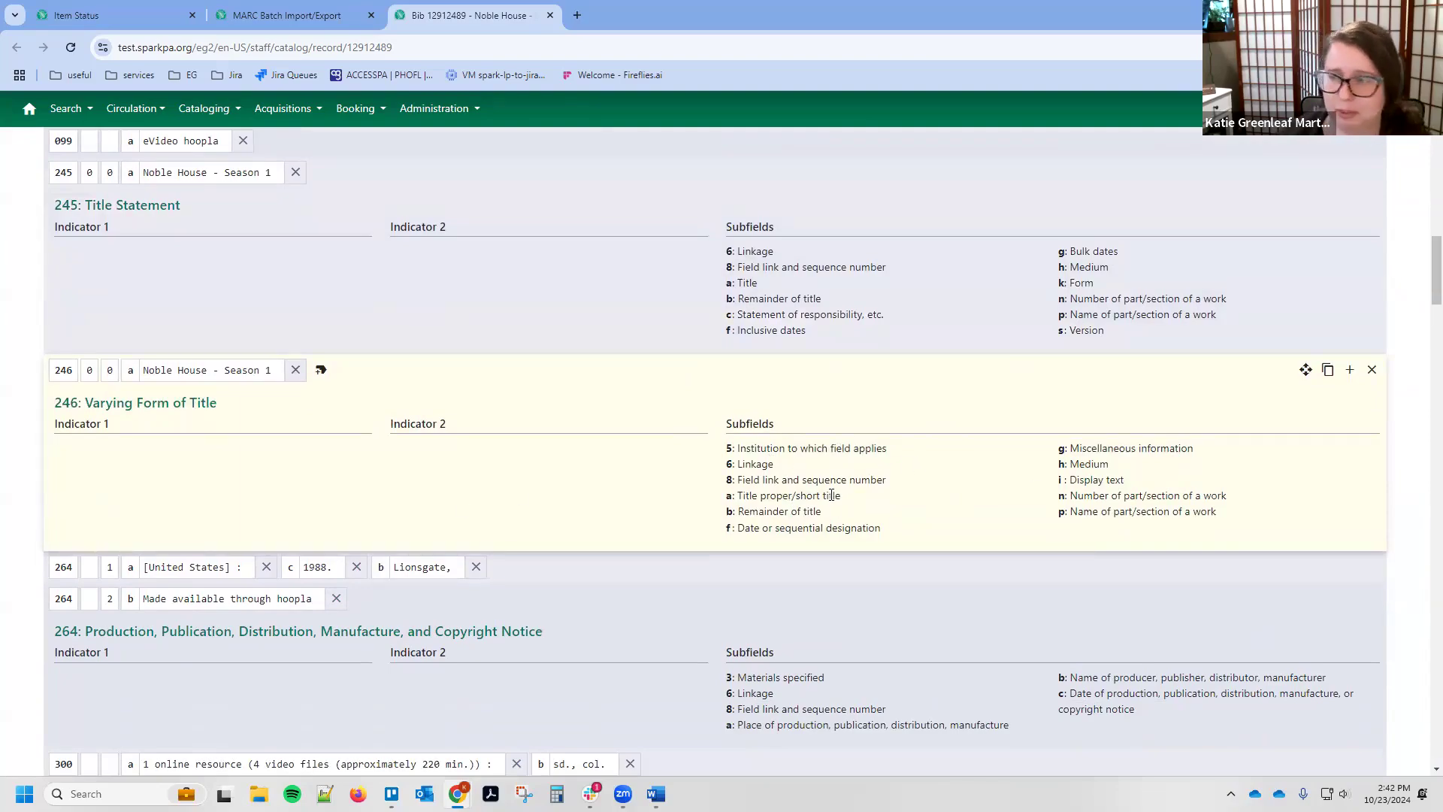
scroll(816, 506, up, 2)
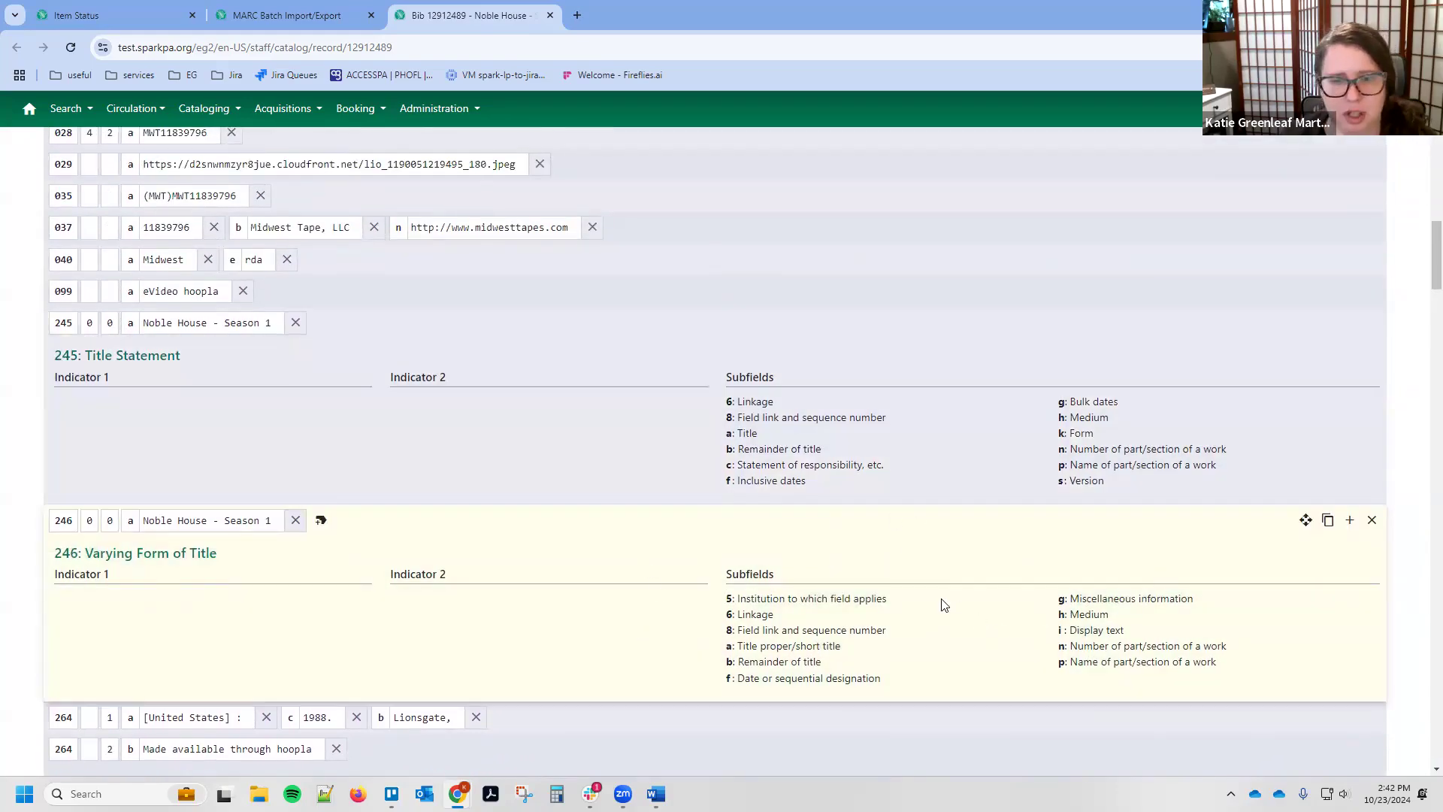
Step: Examine the inline tag help beneath the 300 to 347 fields
scroll(944, 604, down, 2)
scroll(941, 598, down, 10)
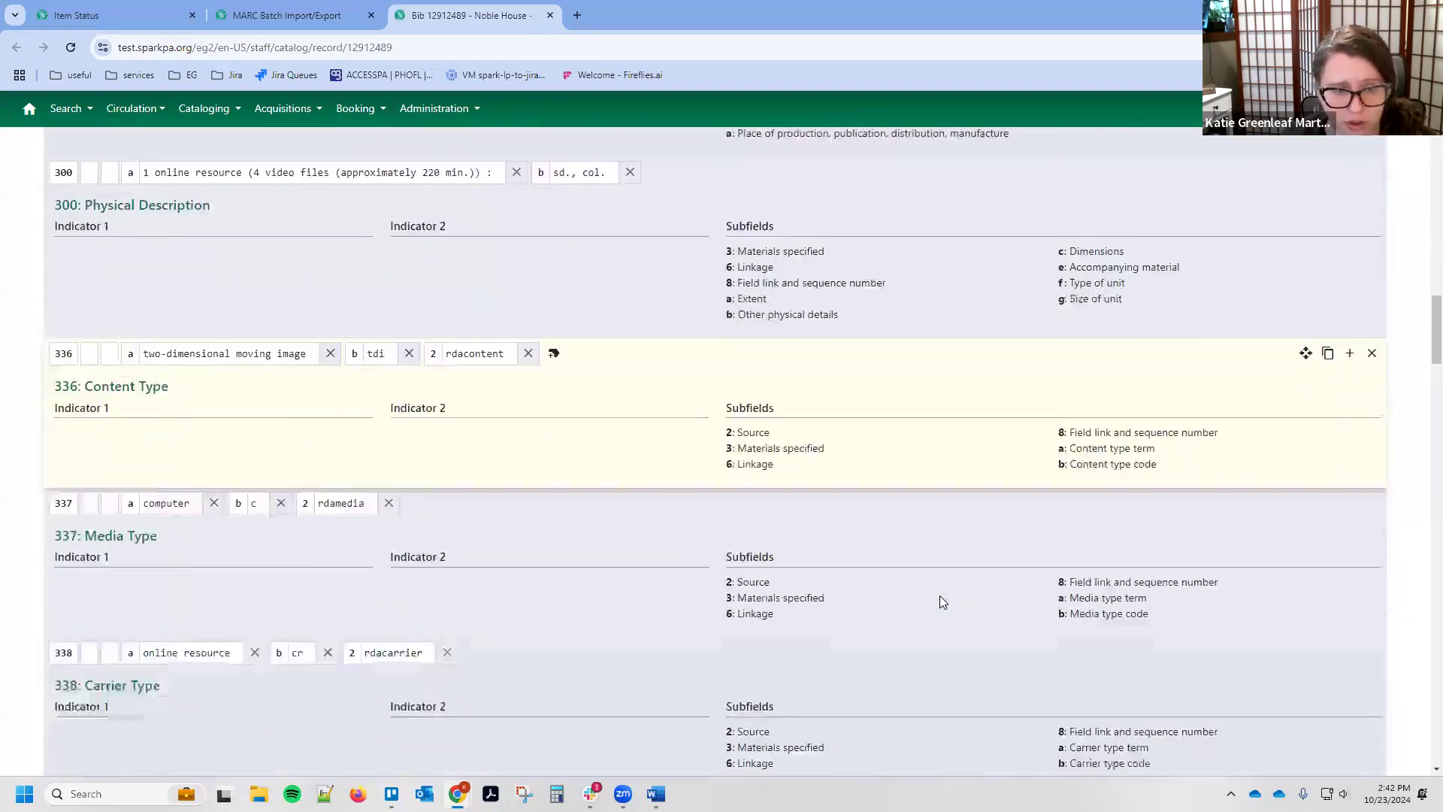
scroll(941, 599, down, 3)
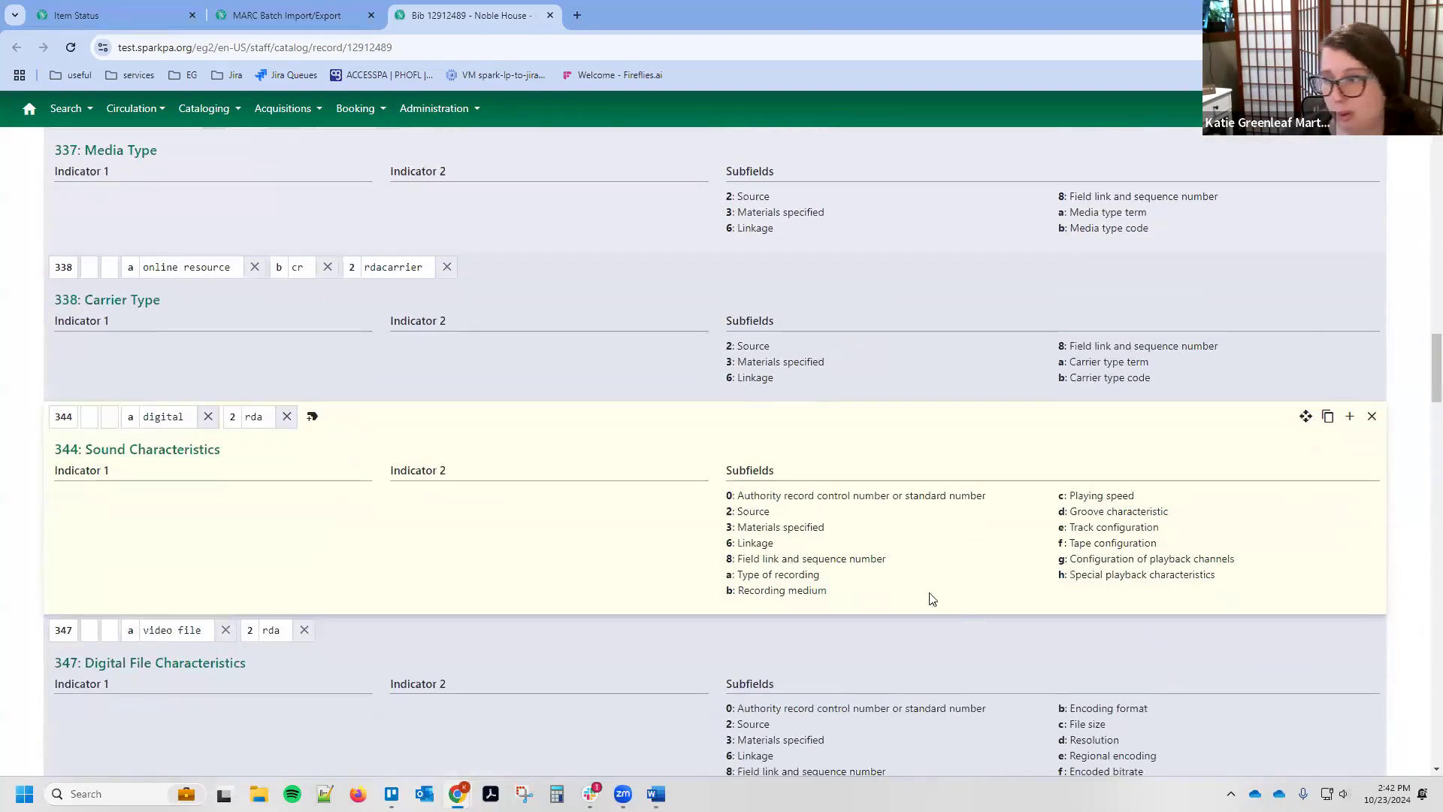
scroll(899, 556, down, 4)
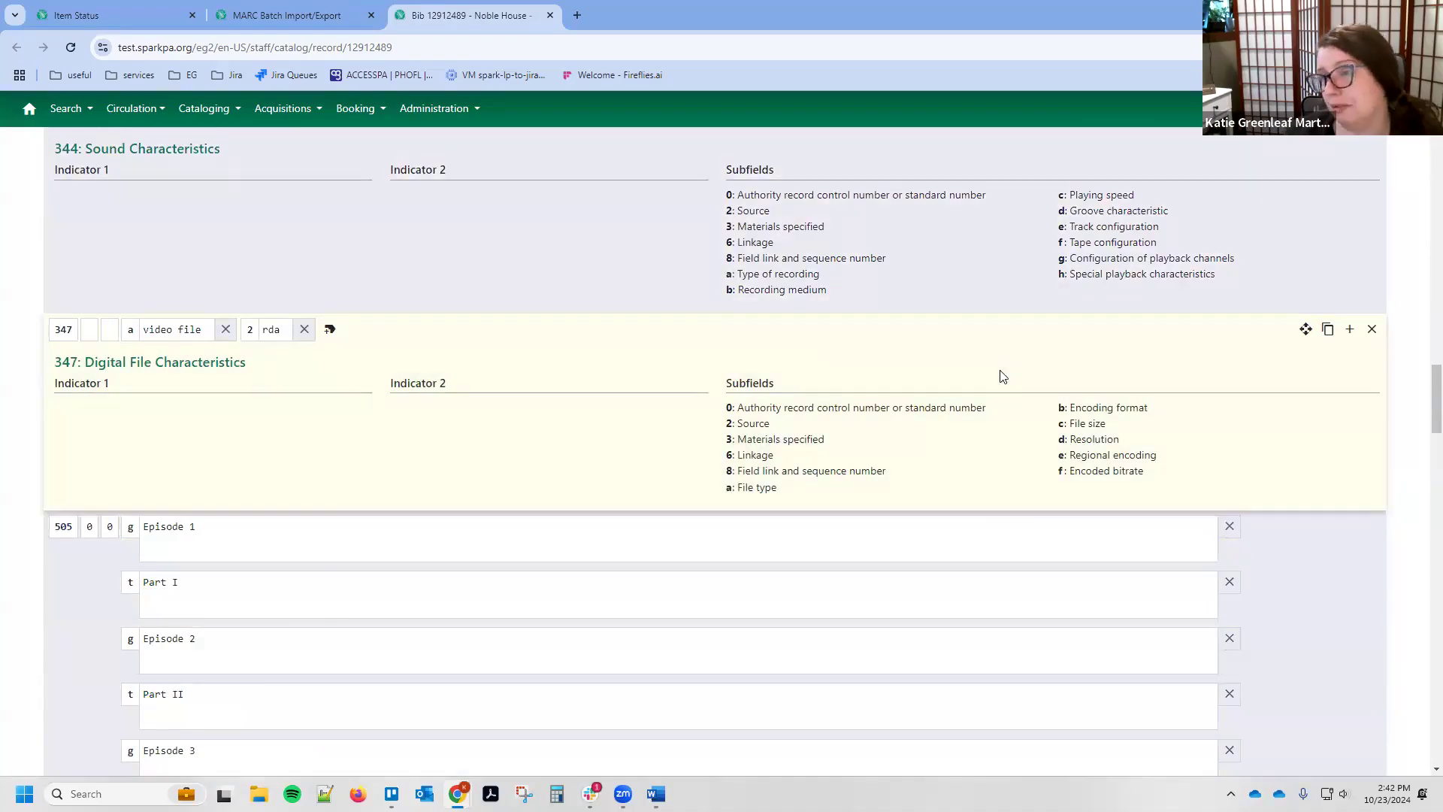
Step: Hide the keyboard shortcuts list and the inline tag help in the Enhanced MARC Editor
scroll(1000, 375, up, 12)
scroll(925, 392, up, 10)
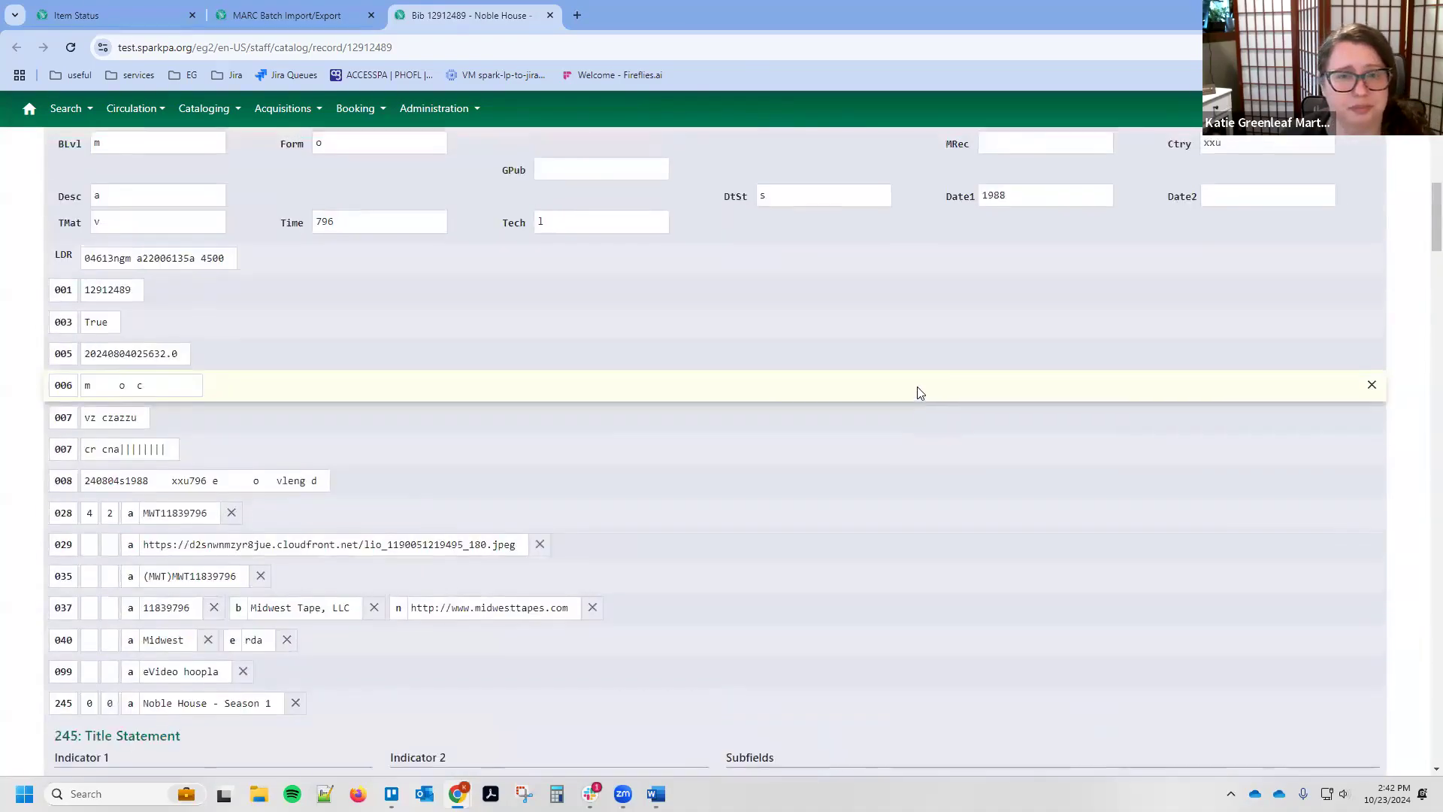
scroll(519, 349, down, 4)
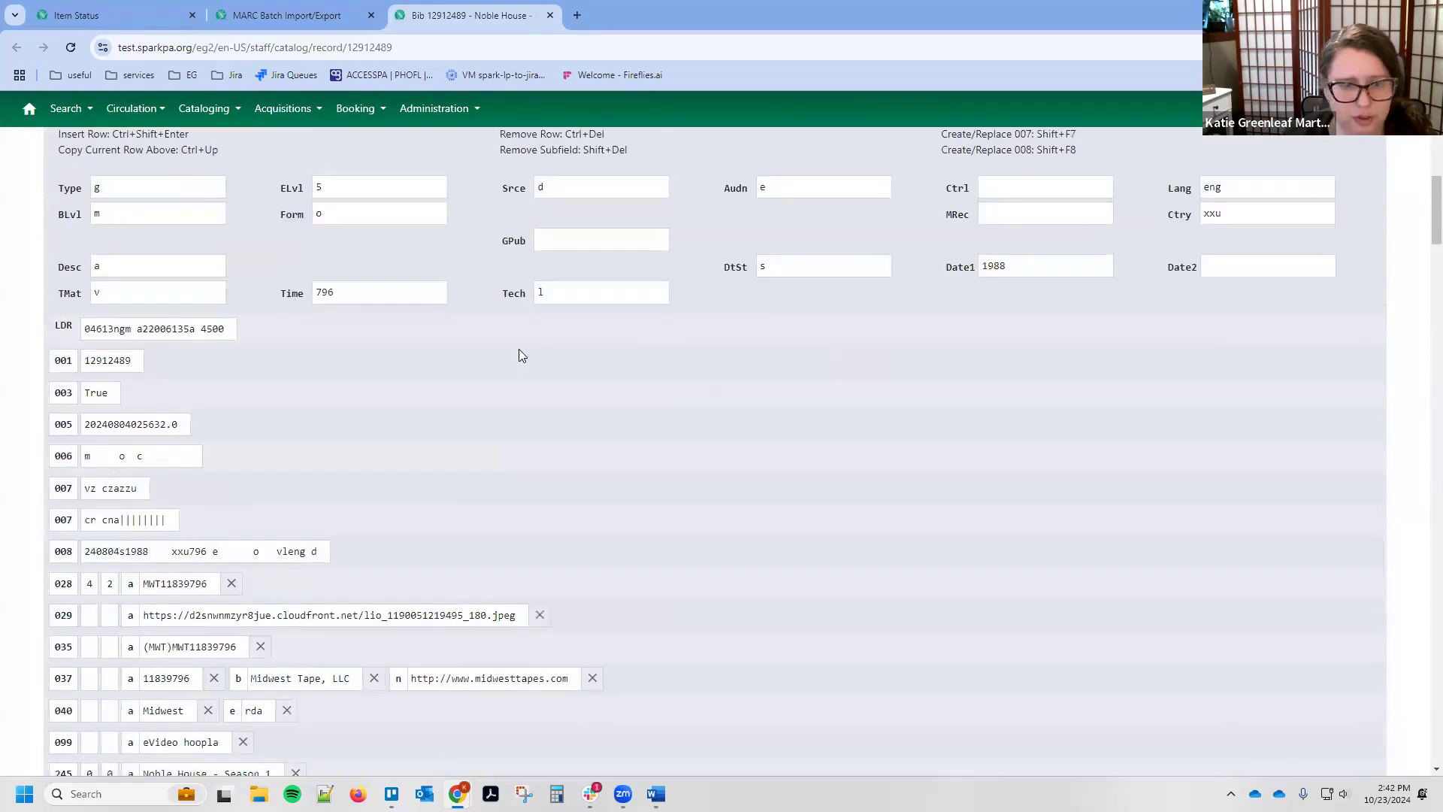
scroll(518, 349, up, 5)
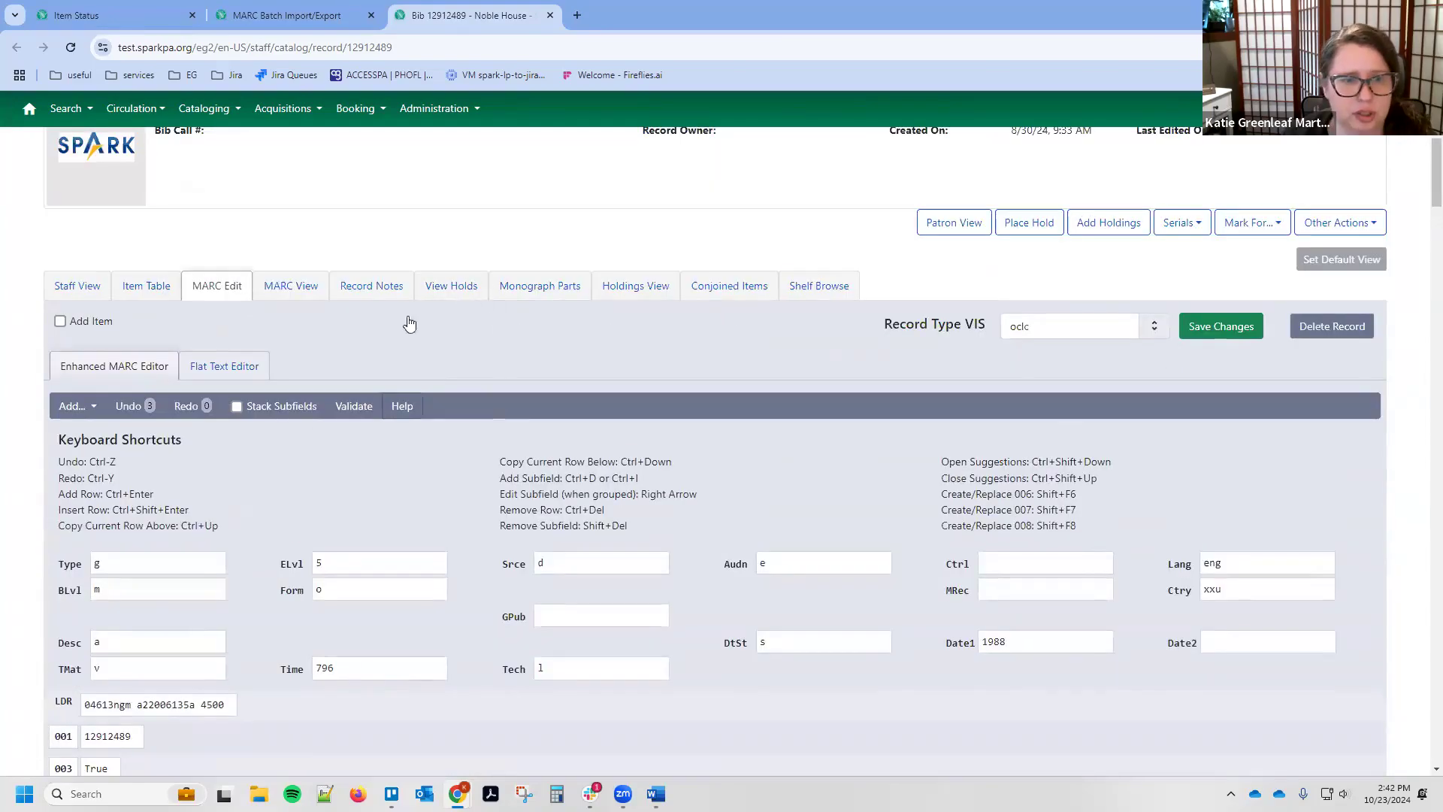
click(402, 408)
scroll(541, 284, down, 2)
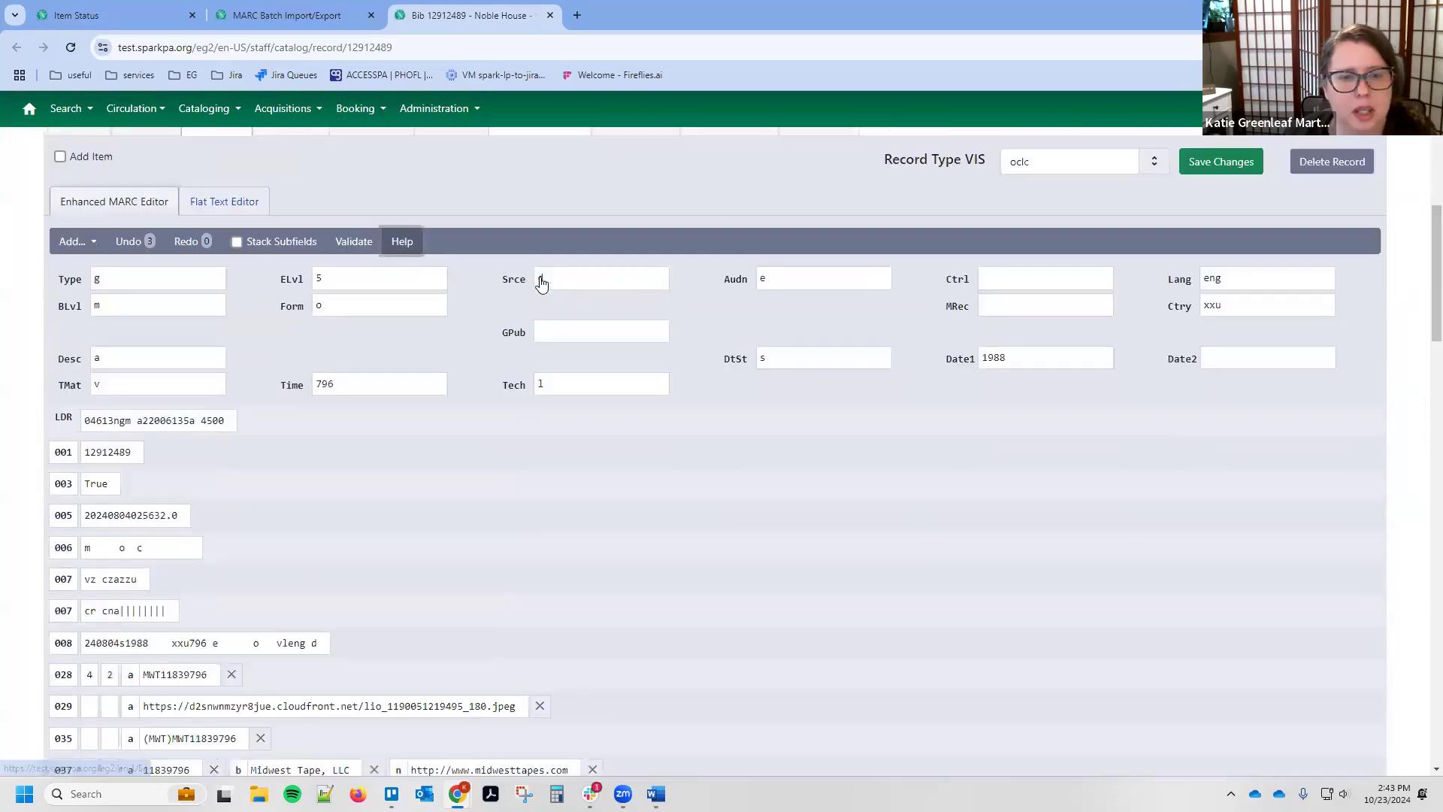
Step: Set the fixed-field Type to a: Language material and return it to g: Projected medium
scroll(677, 282, down, 1)
scroll(676, 281, up, 1)
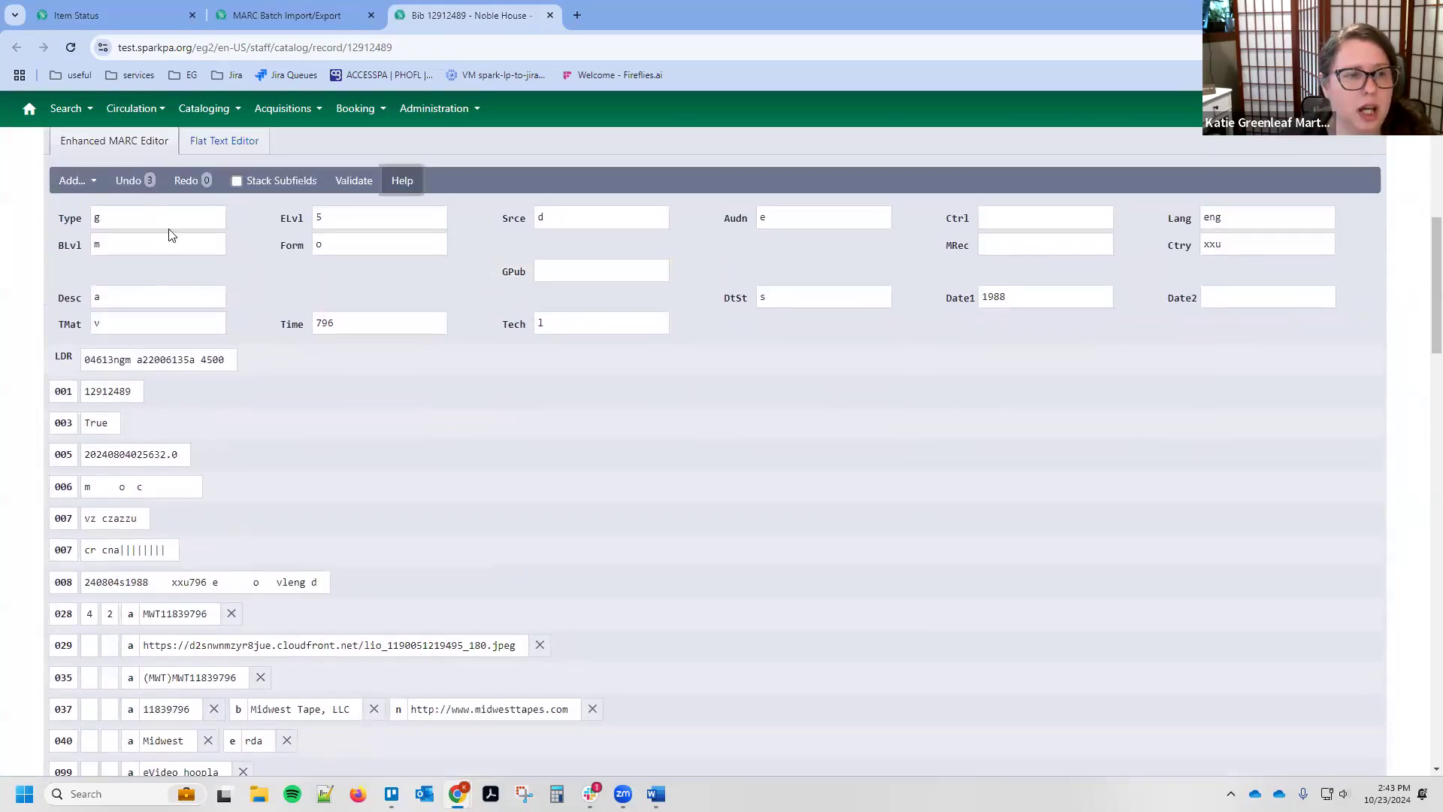
click(143, 226)
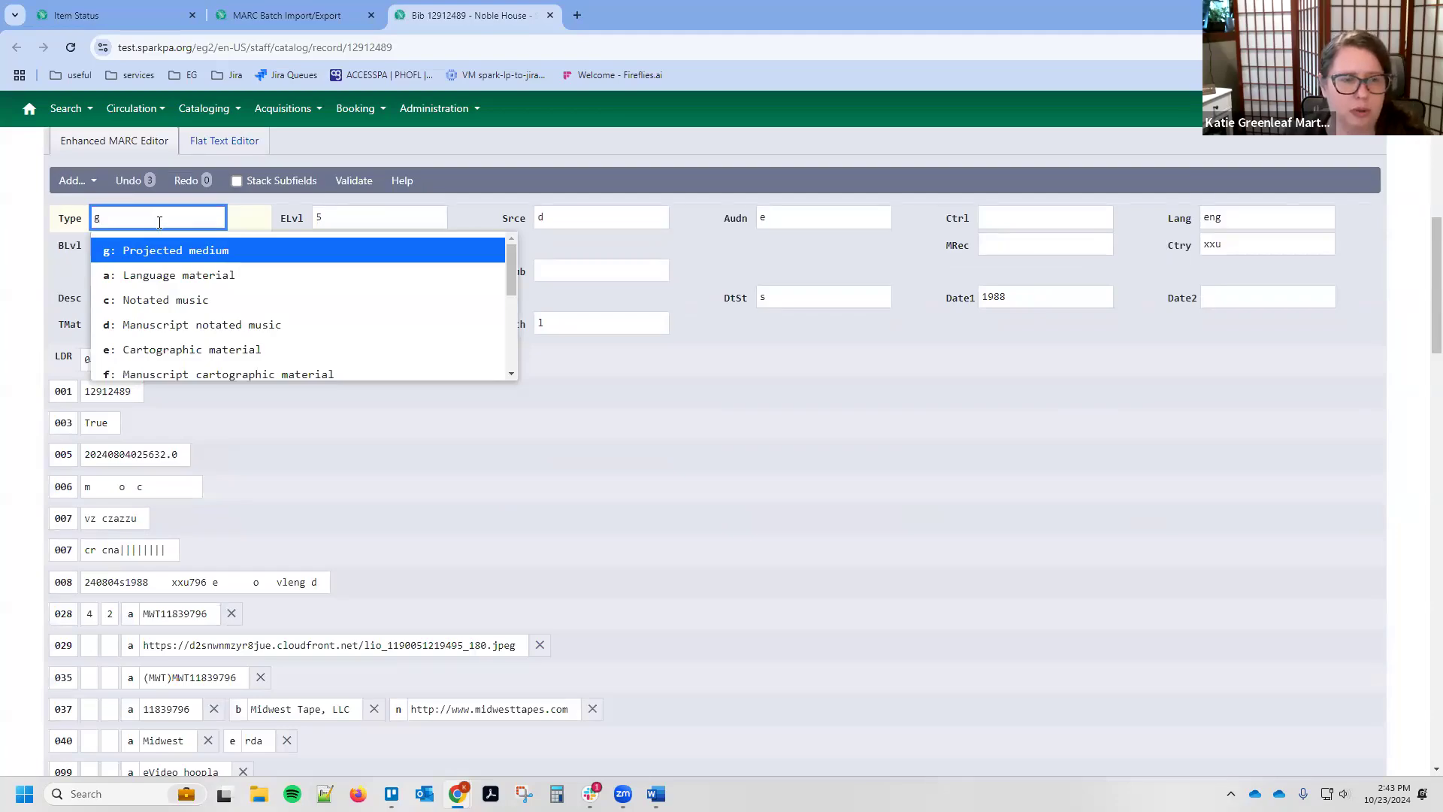
scroll(213, 350, down, 1)
scroll(213, 350, up, 1)
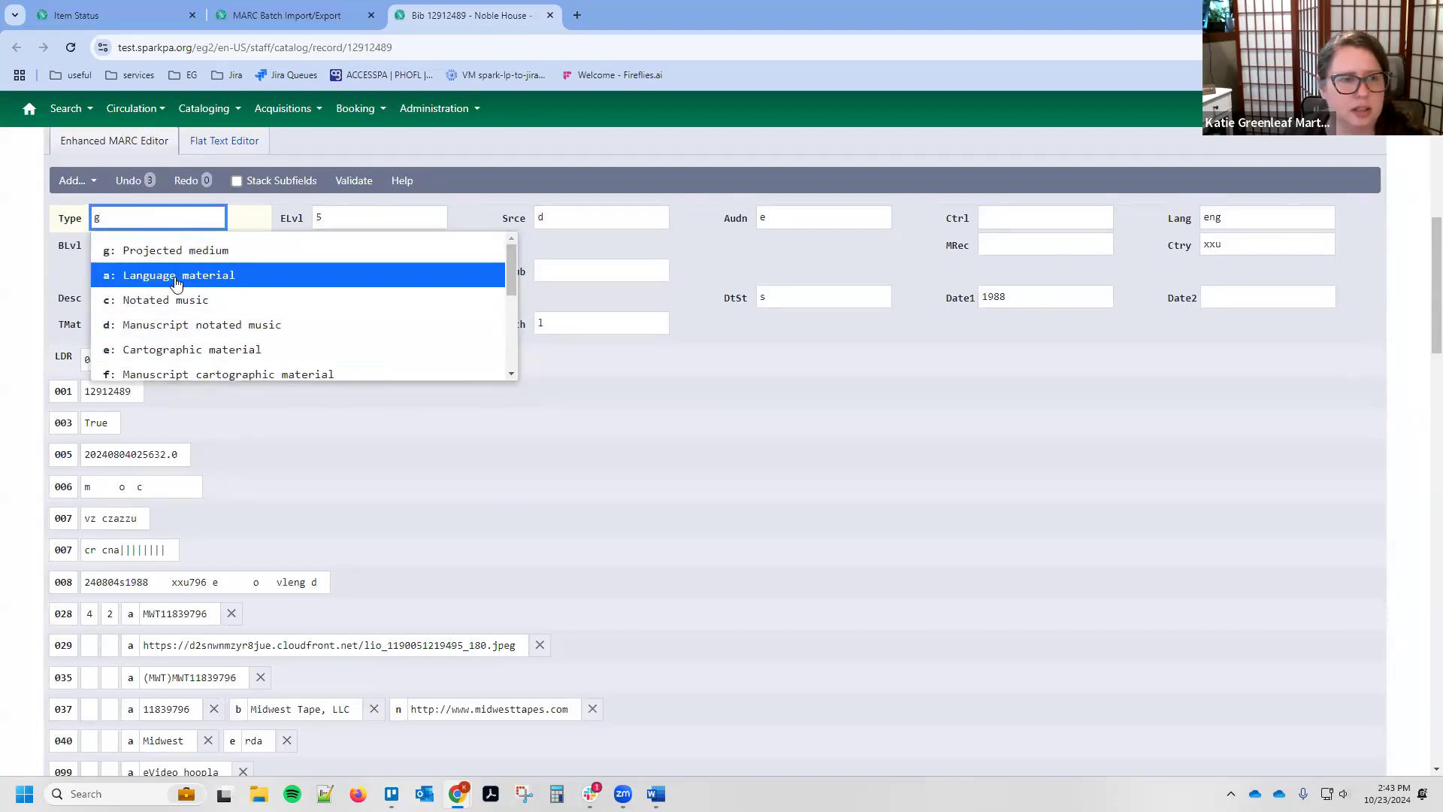
click(175, 277)
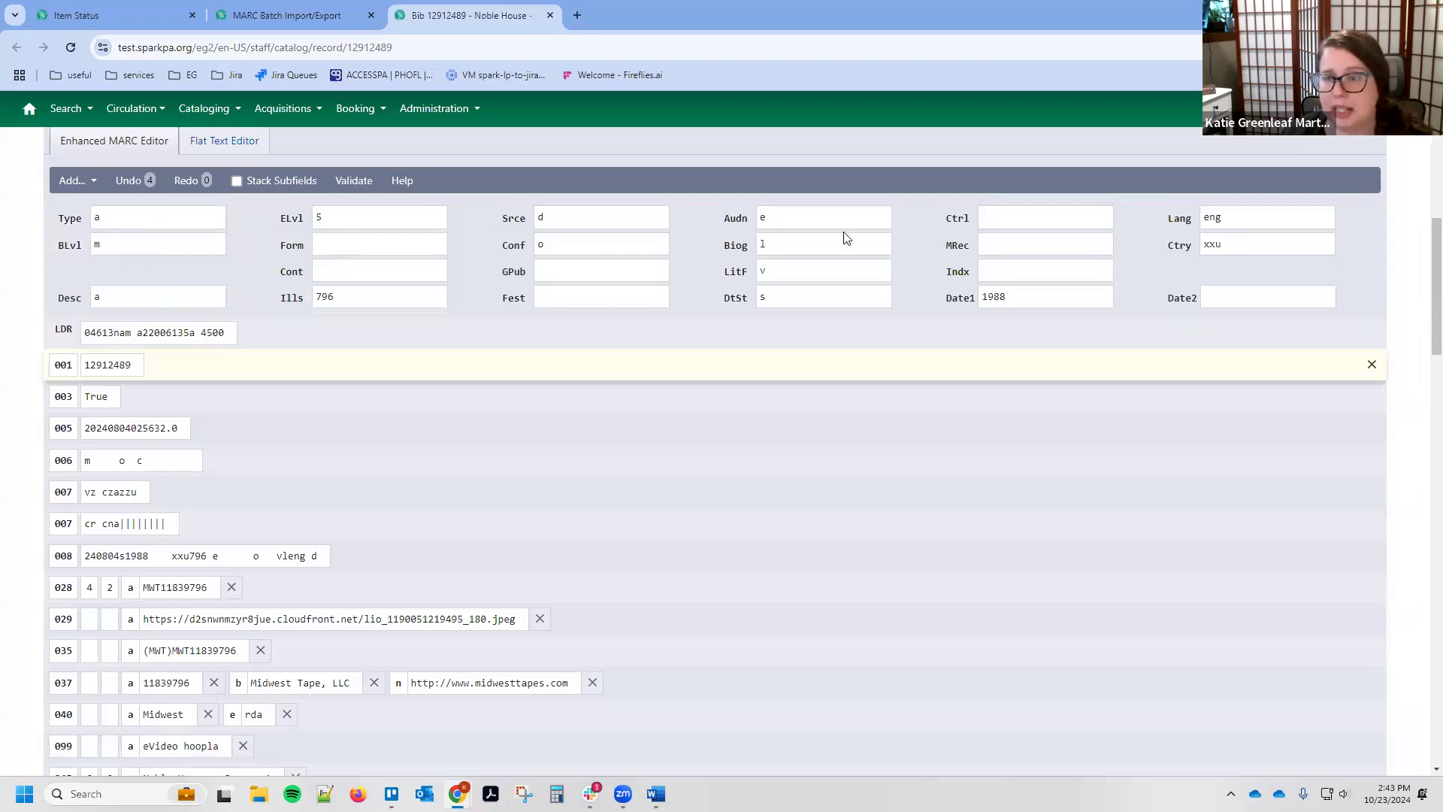
click(114, 216)
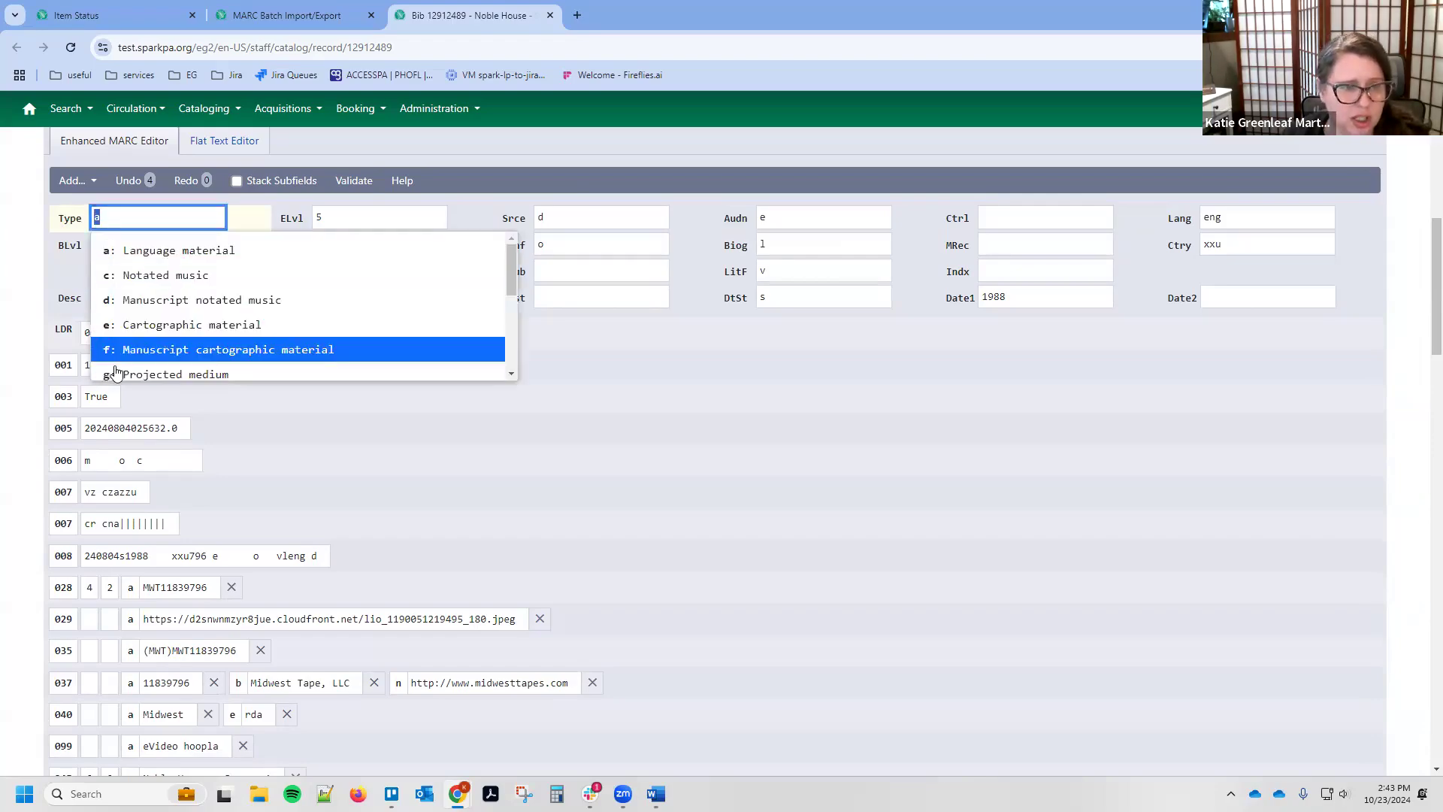
click(151, 374)
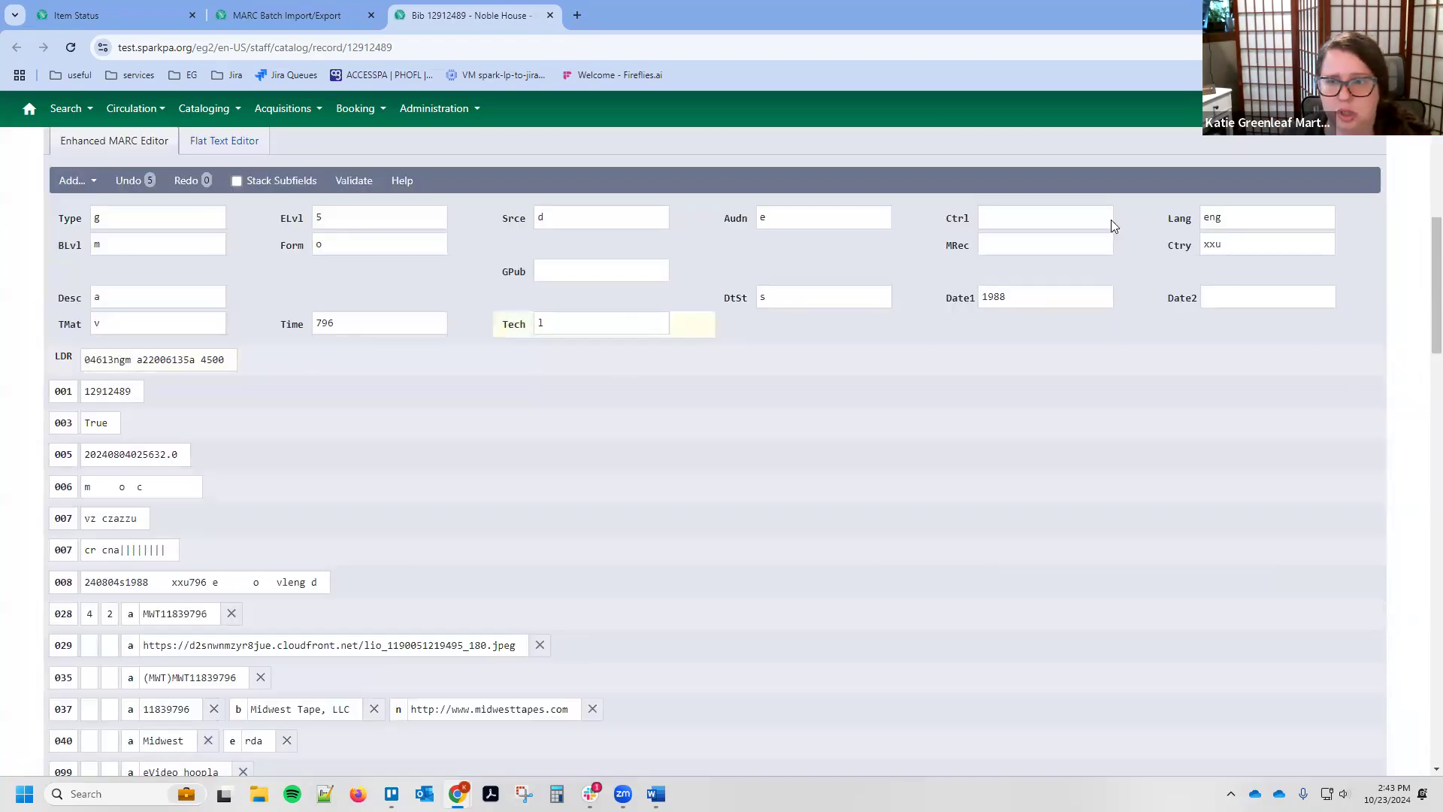
Step: Change the fixed-field Type to i: Nonmusical sound recording, followed by a: Language material
click(147, 219)
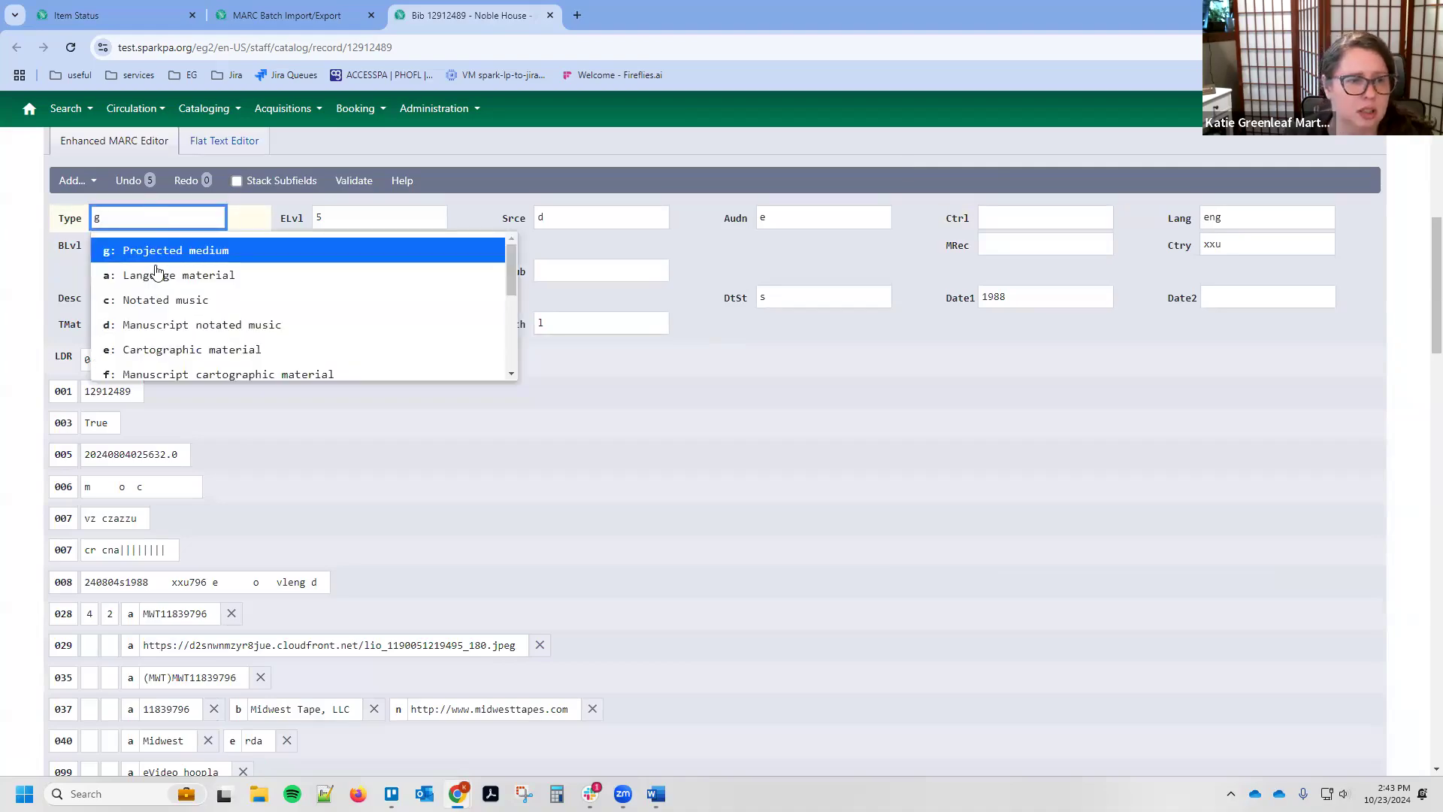
scroll(158, 286, down, 1)
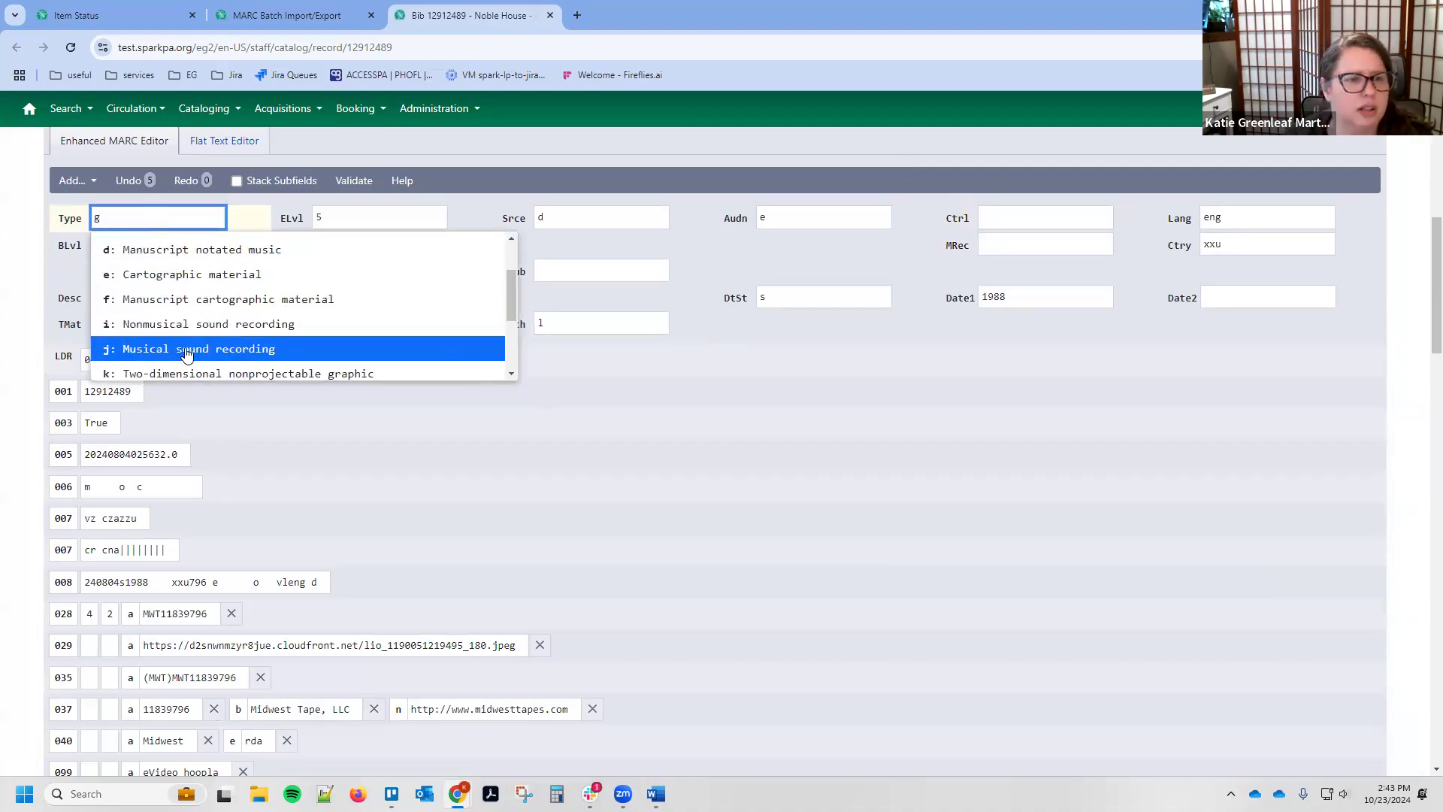
click(200, 327)
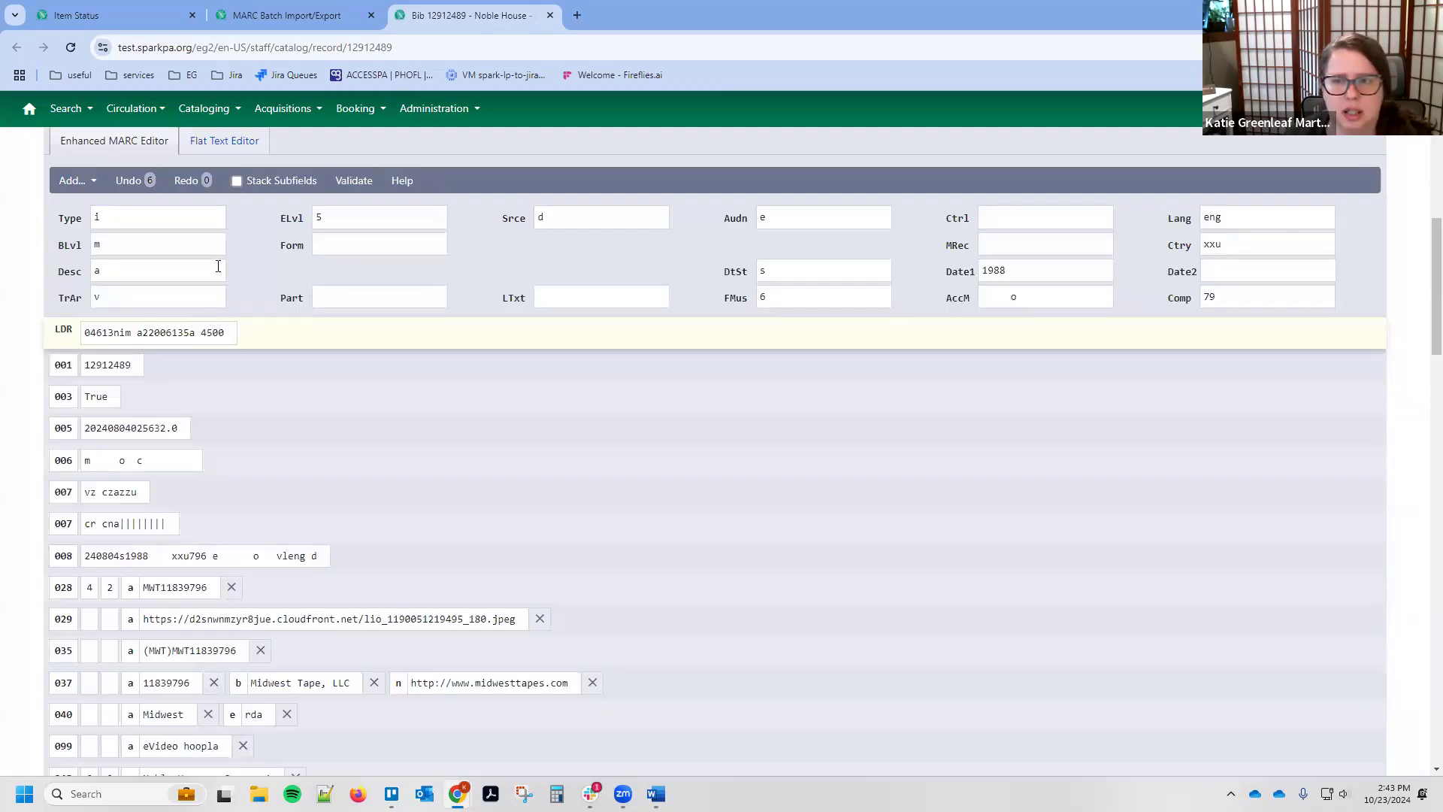
click(112, 214)
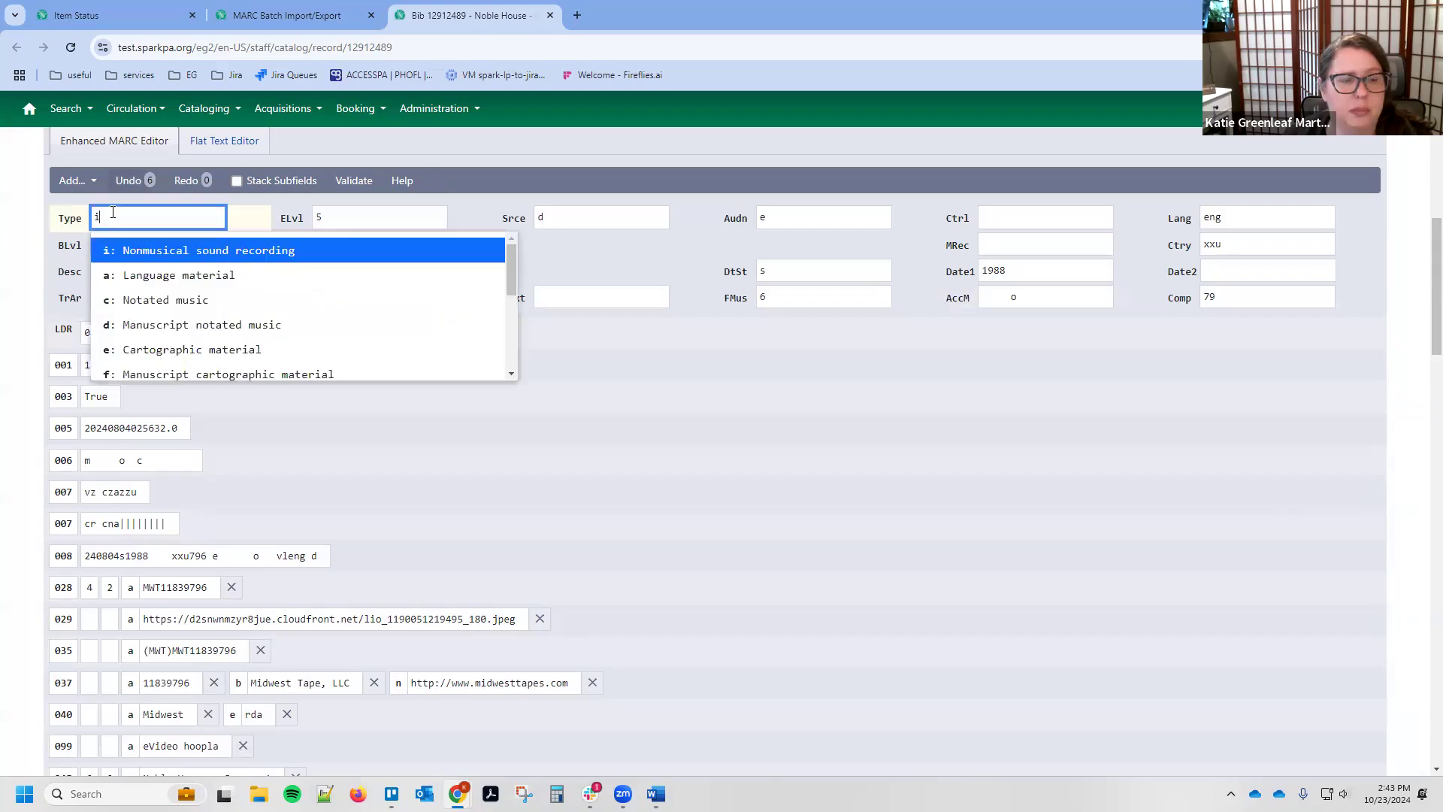
click(147, 277)
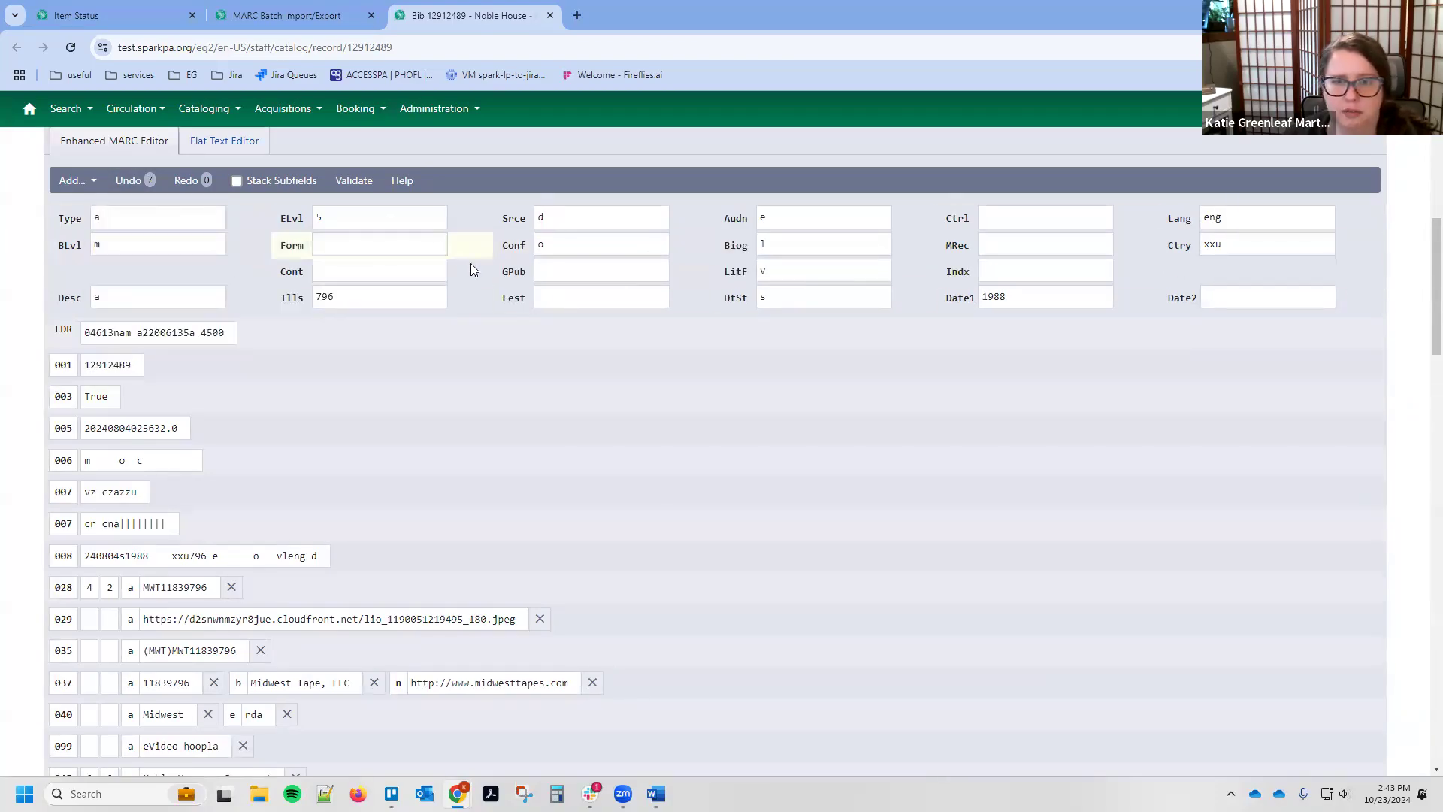
Step: Set the fixed-field Type back to g: Projected medium
click(135, 224)
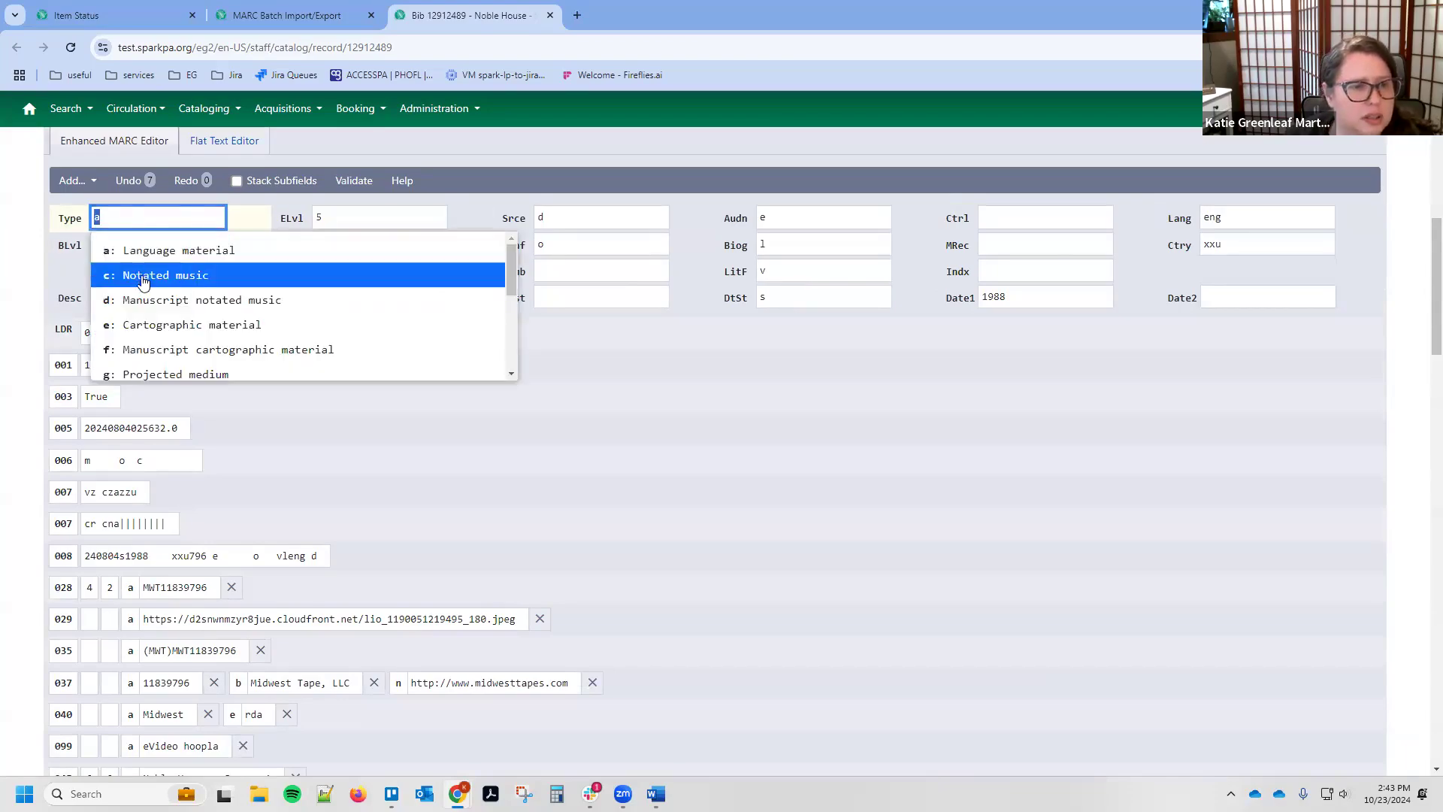
scroll(151, 297, down, 1)
click(153, 300)
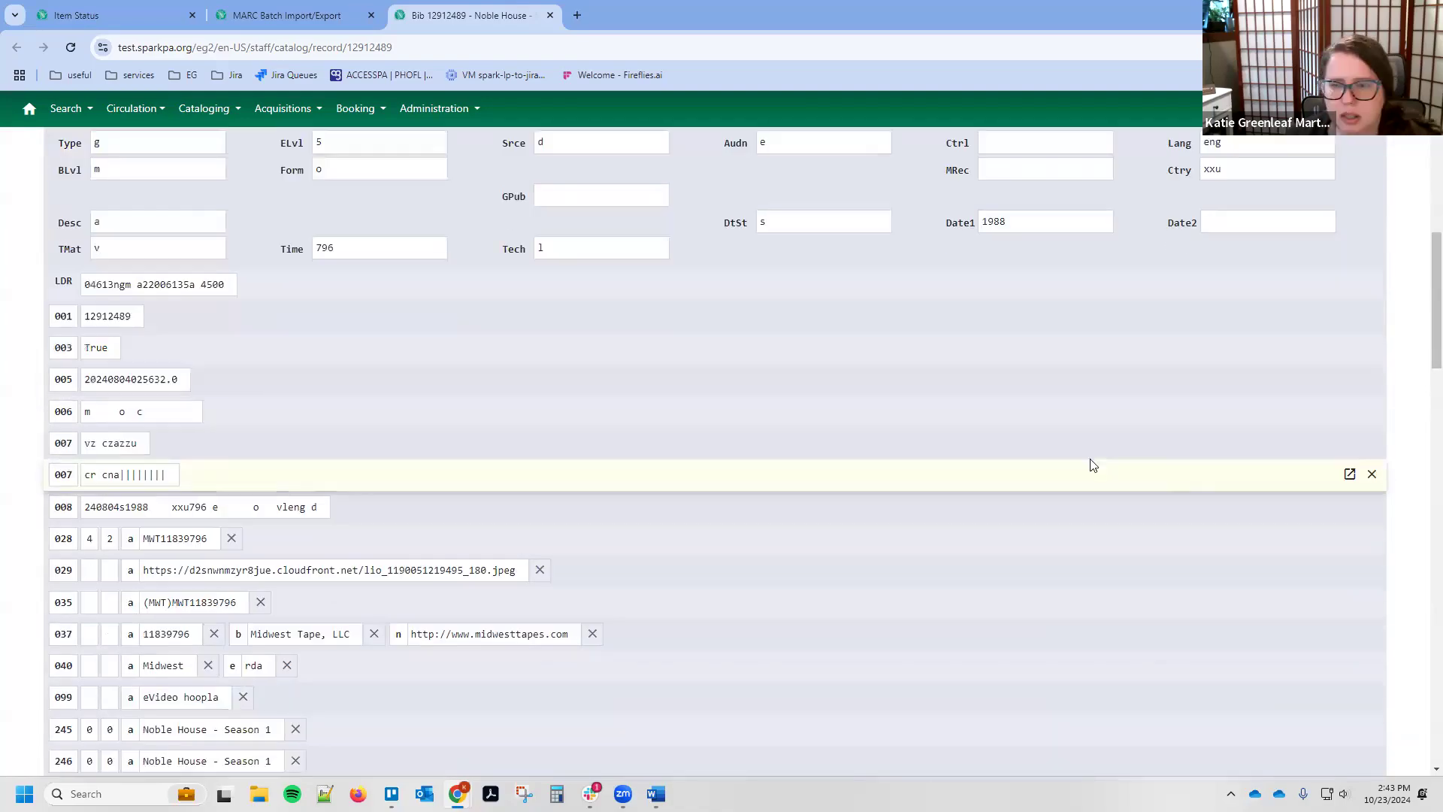
Step: Open the Physical Characteristics Wizard for the first 007 field and close it without applying anything
scroll(1090, 461, down, 1)
click(1349, 444)
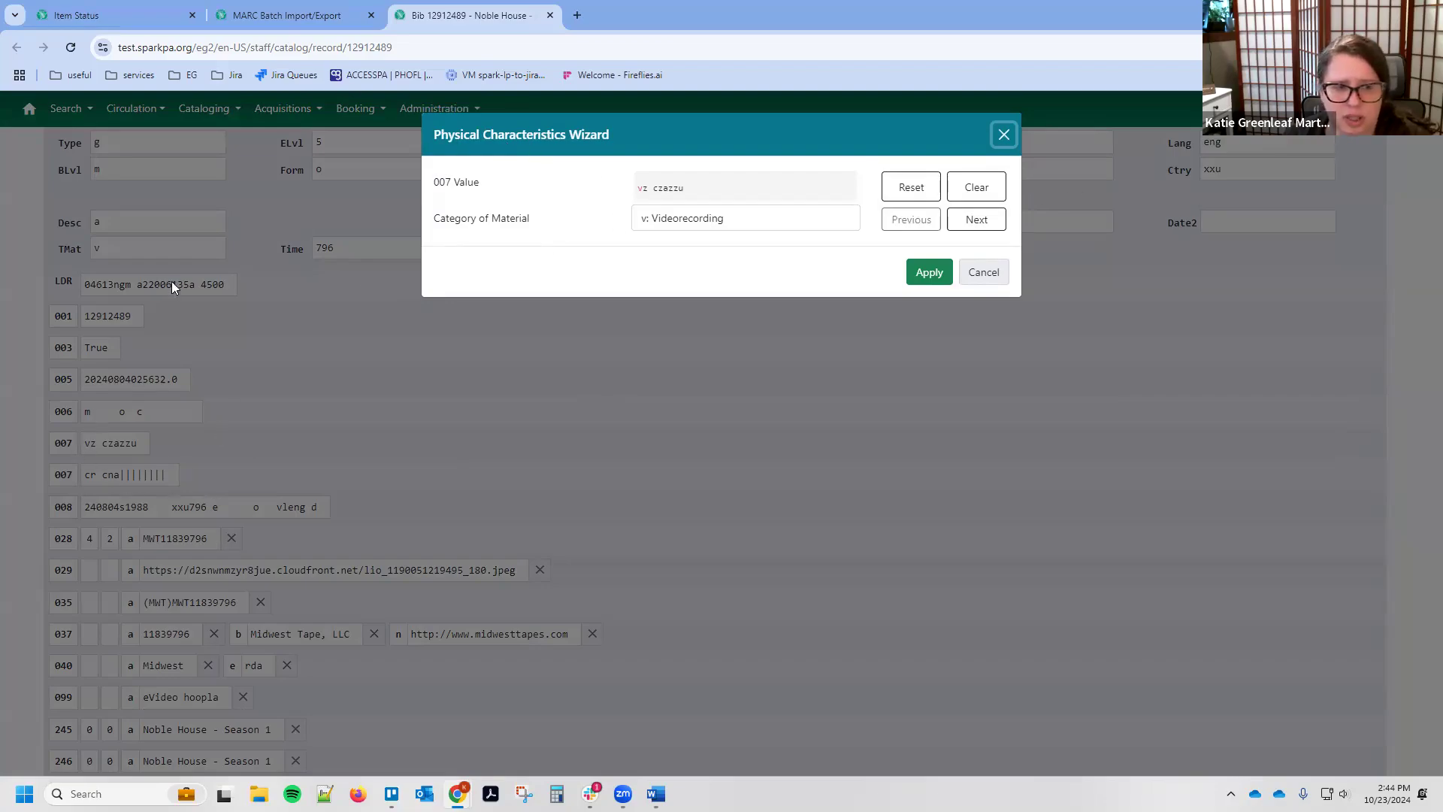
click(993, 274)
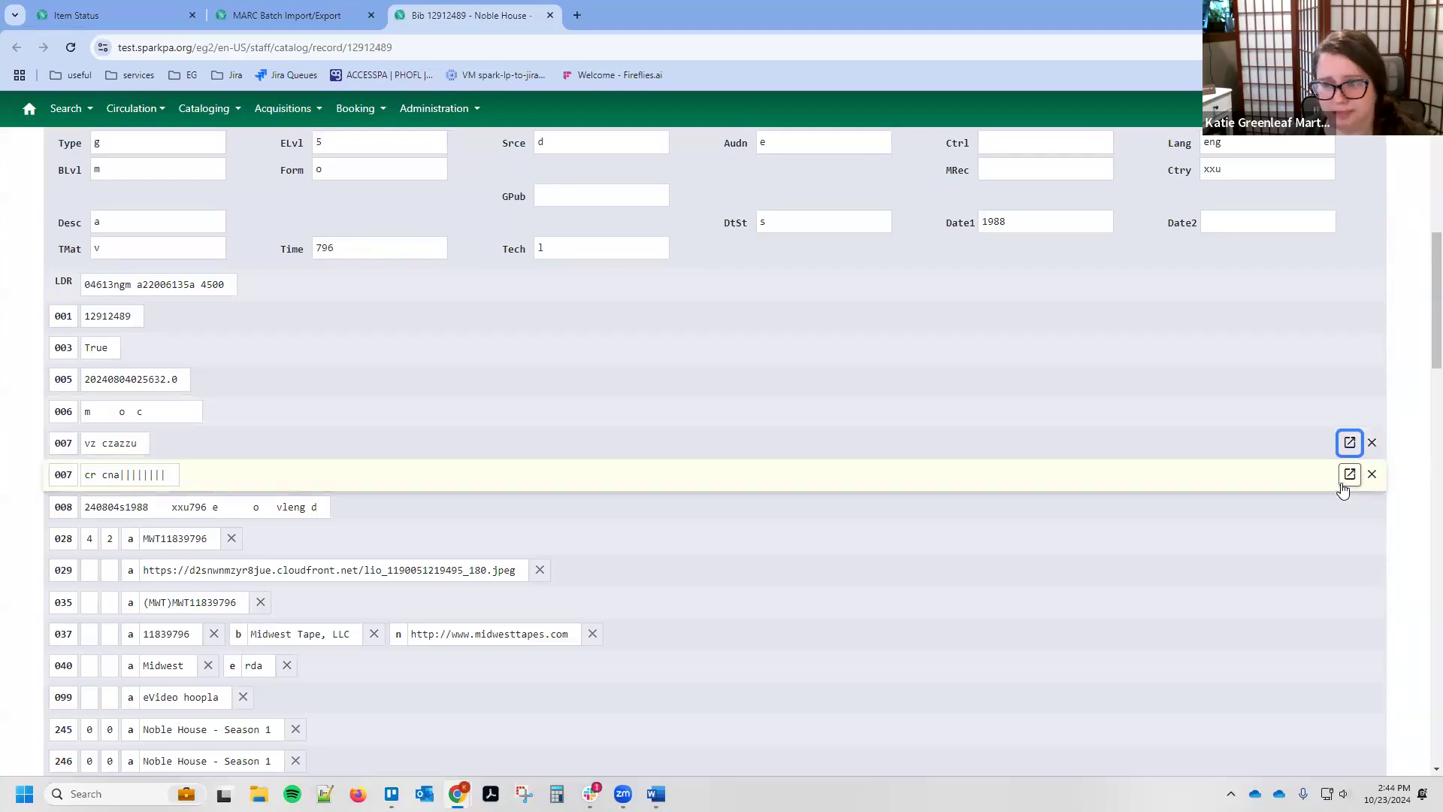
Step: Select the first 007 field's value, reopen its Physical Characteristics Wizard from there and cancel it
scroll(1345, 485, down, 2)
drag(84, 292, 504, 349)
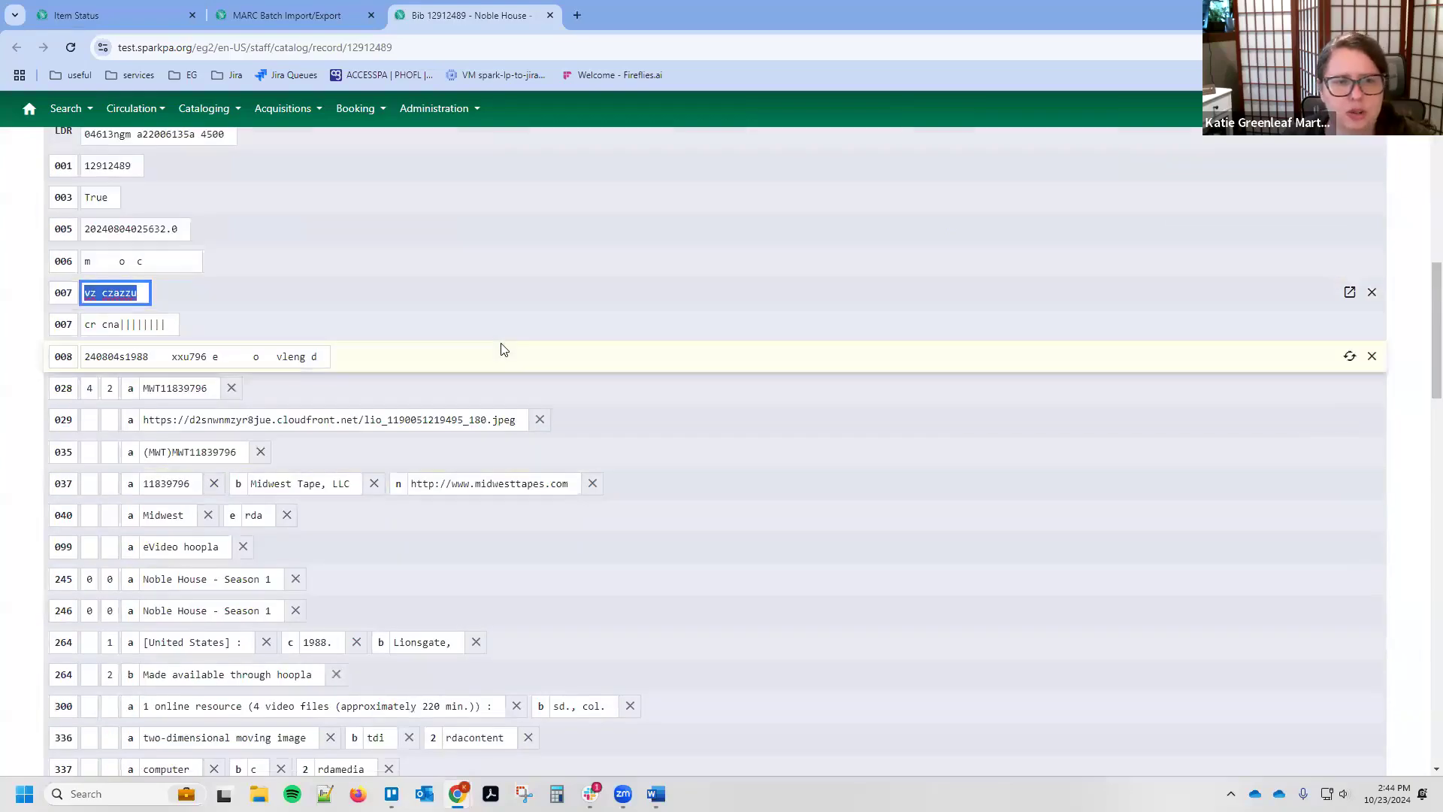
key(Tab)
key(Return)
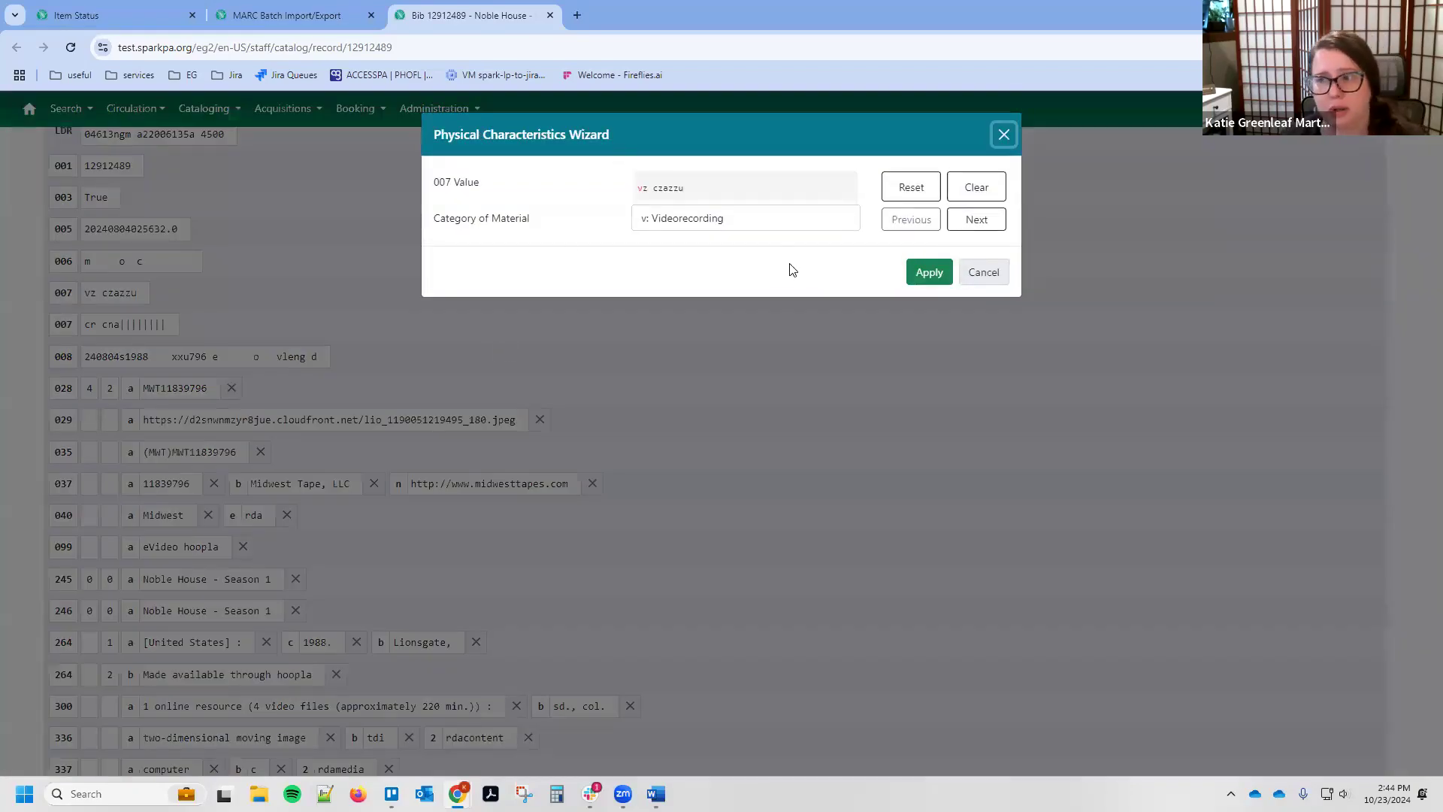
click(998, 280)
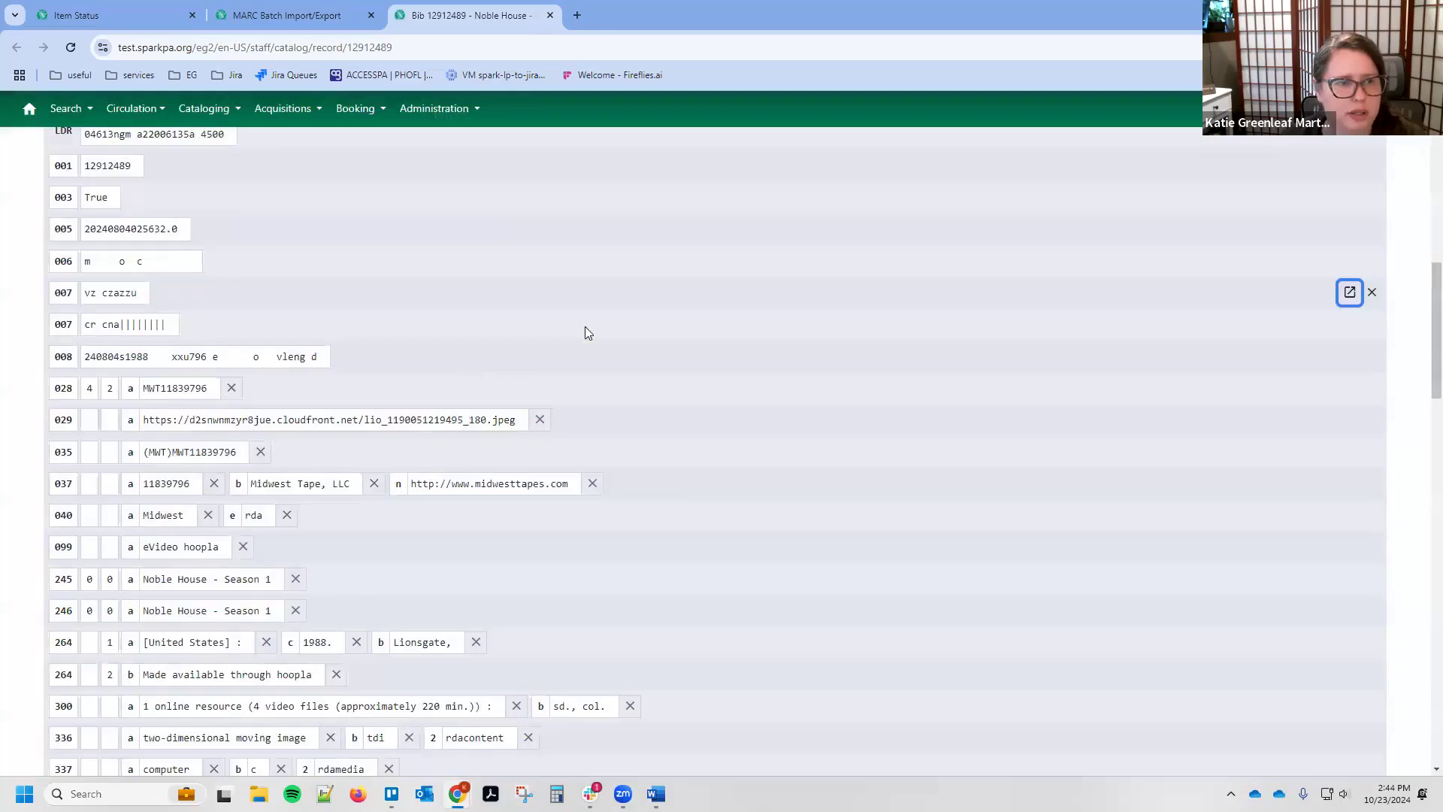
Step: Check the value suggestions for the 035 field's indicators and subfield code
scroll(450, 332, down, 1)
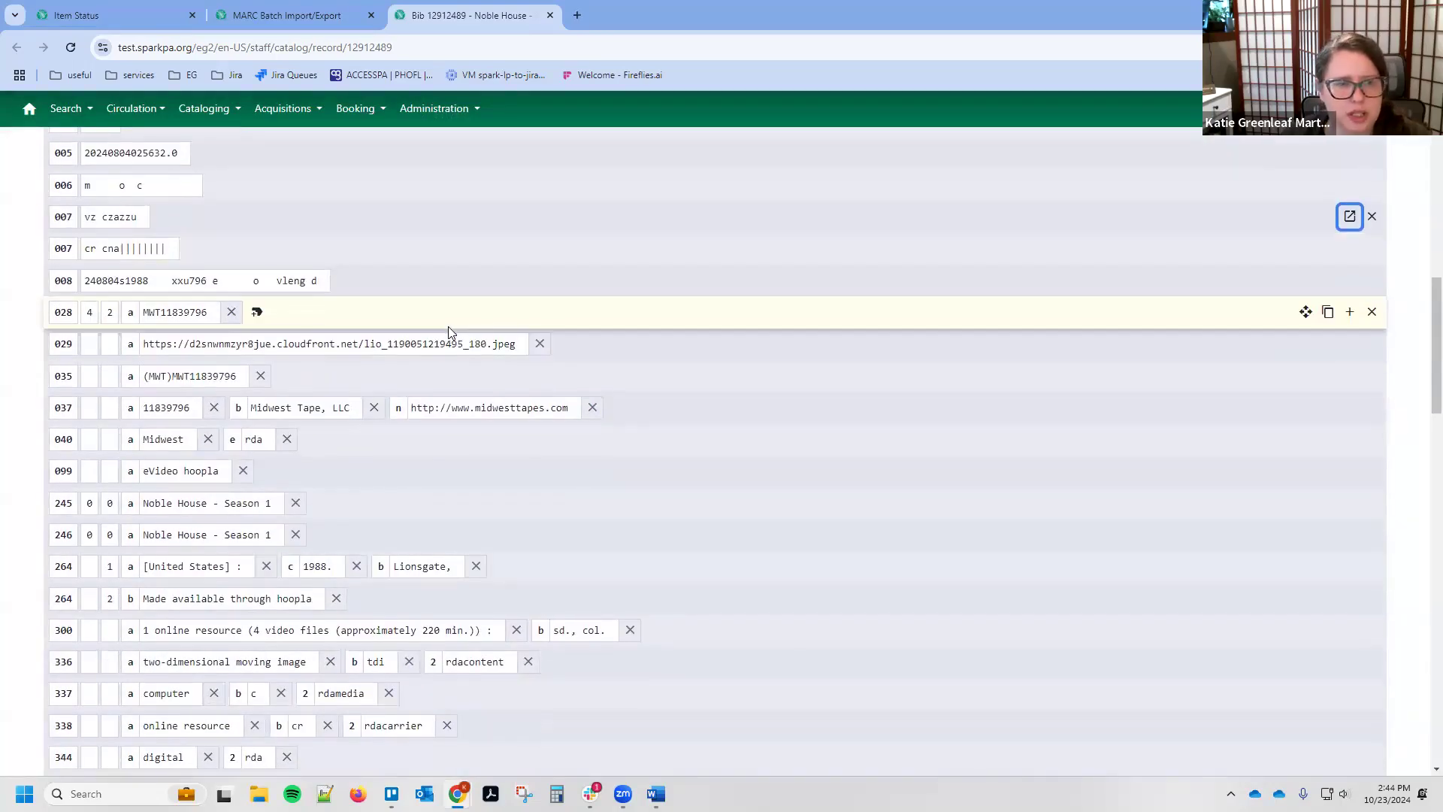
scroll(448, 328, down, 1)
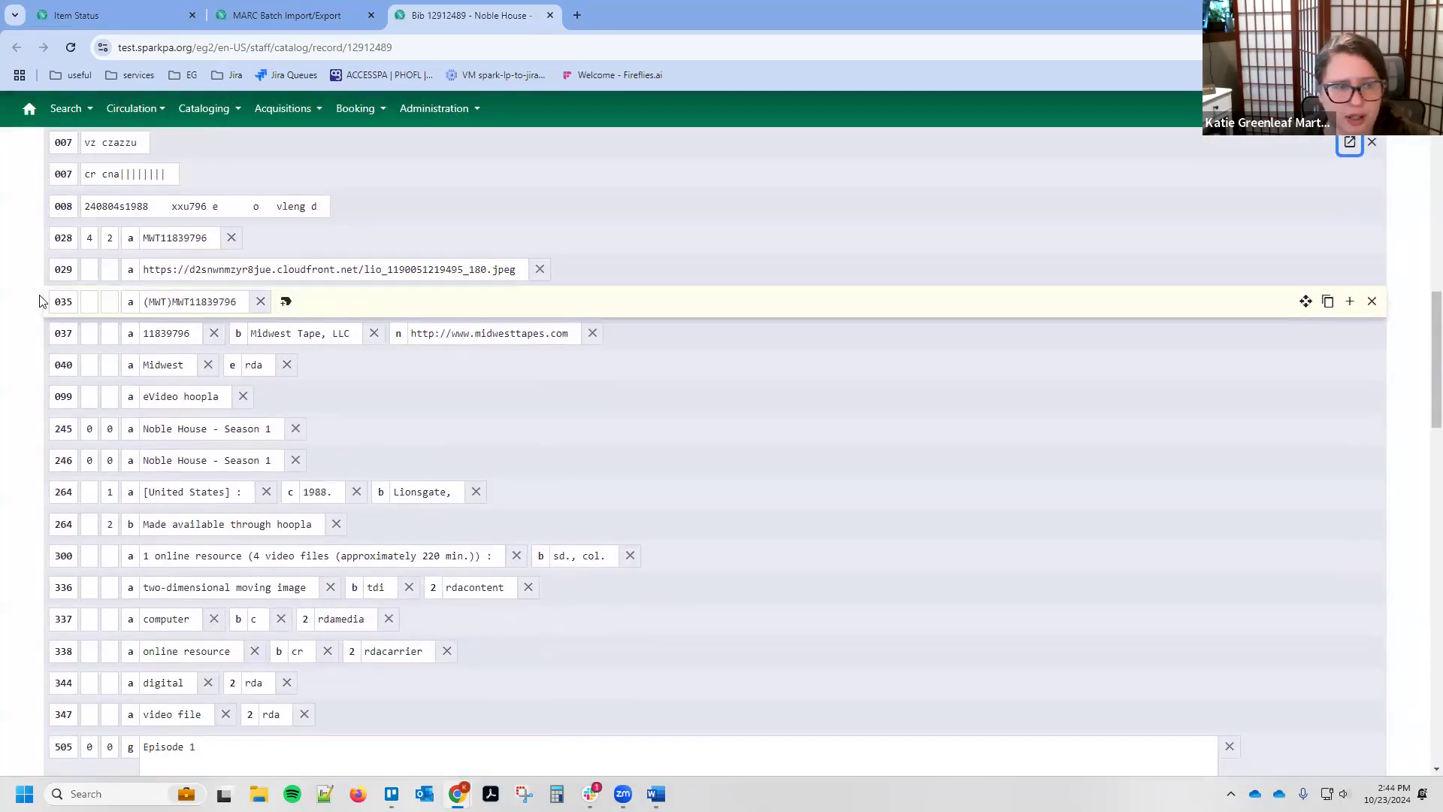
click(90, 301)
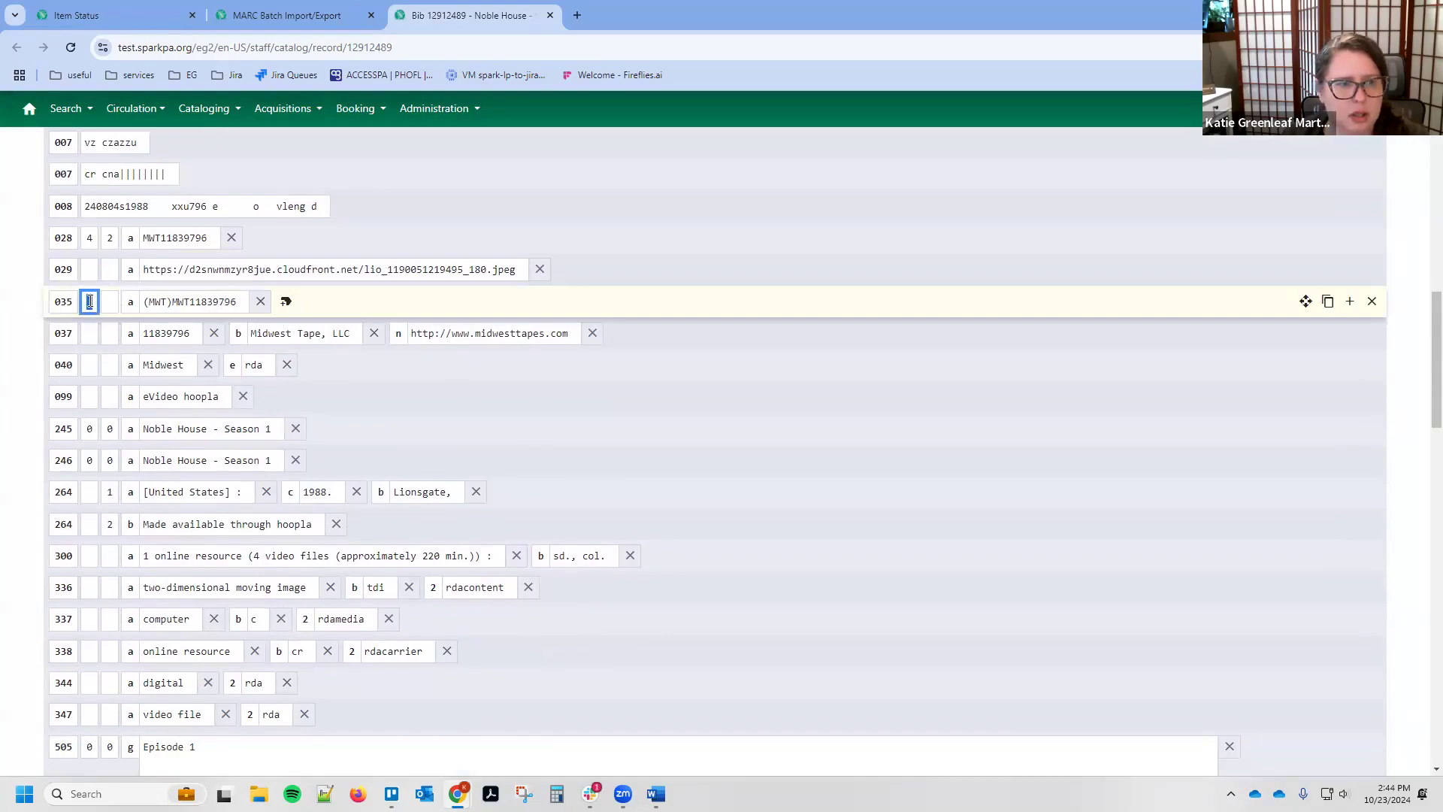
click(111, 300)
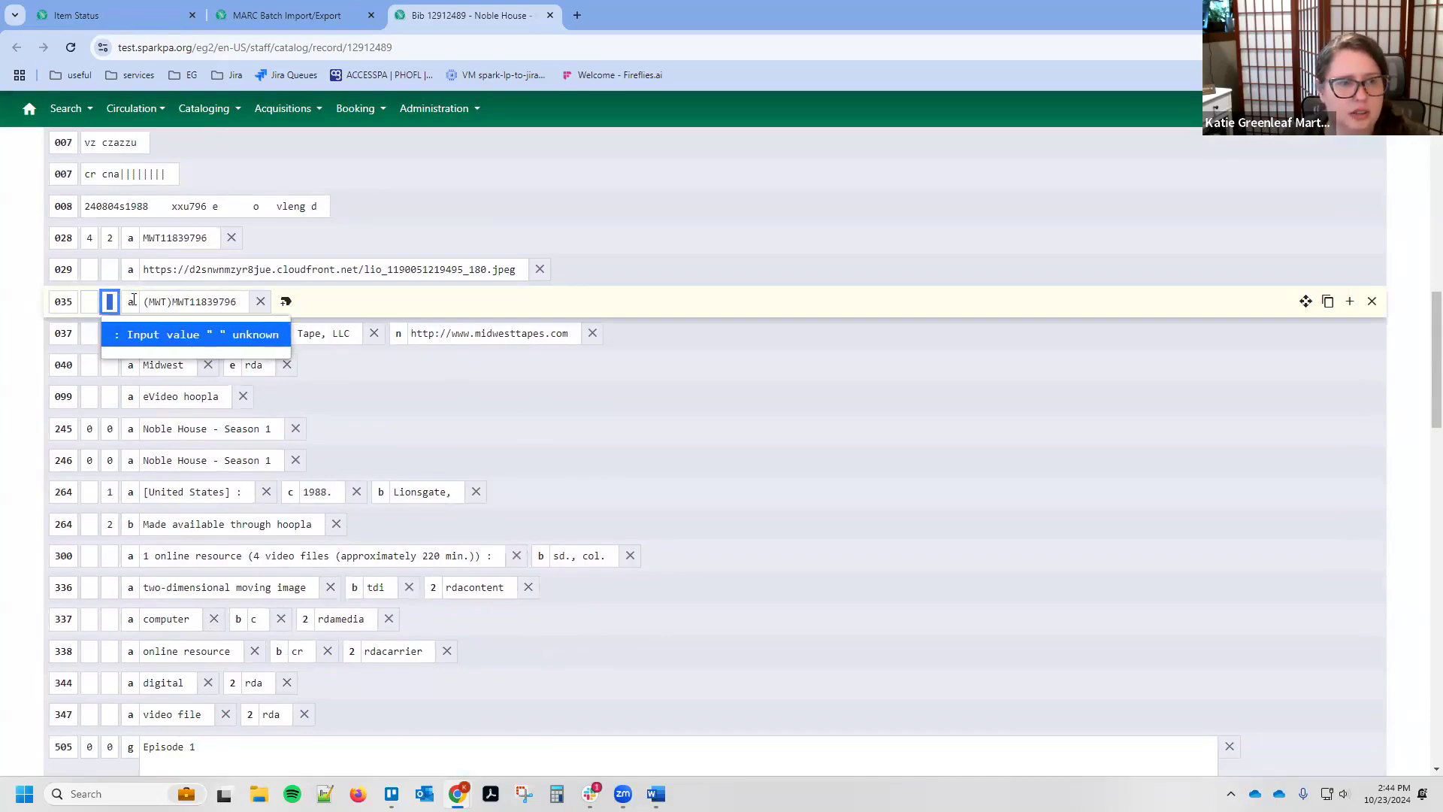
click(132, 301)
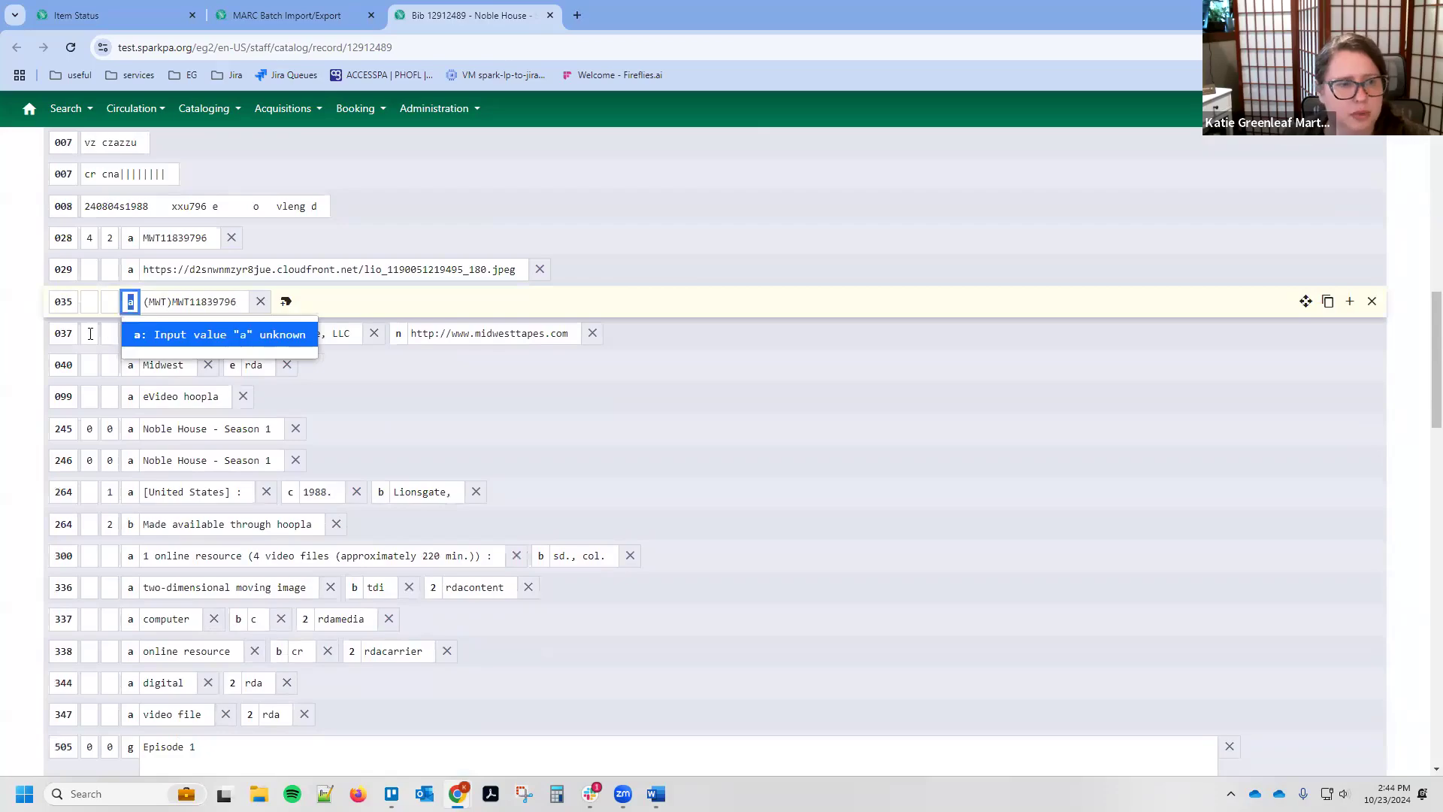
Step: Clear the first indicator of the 246 field and review the suggestions for its subfield code
click(89, 460)
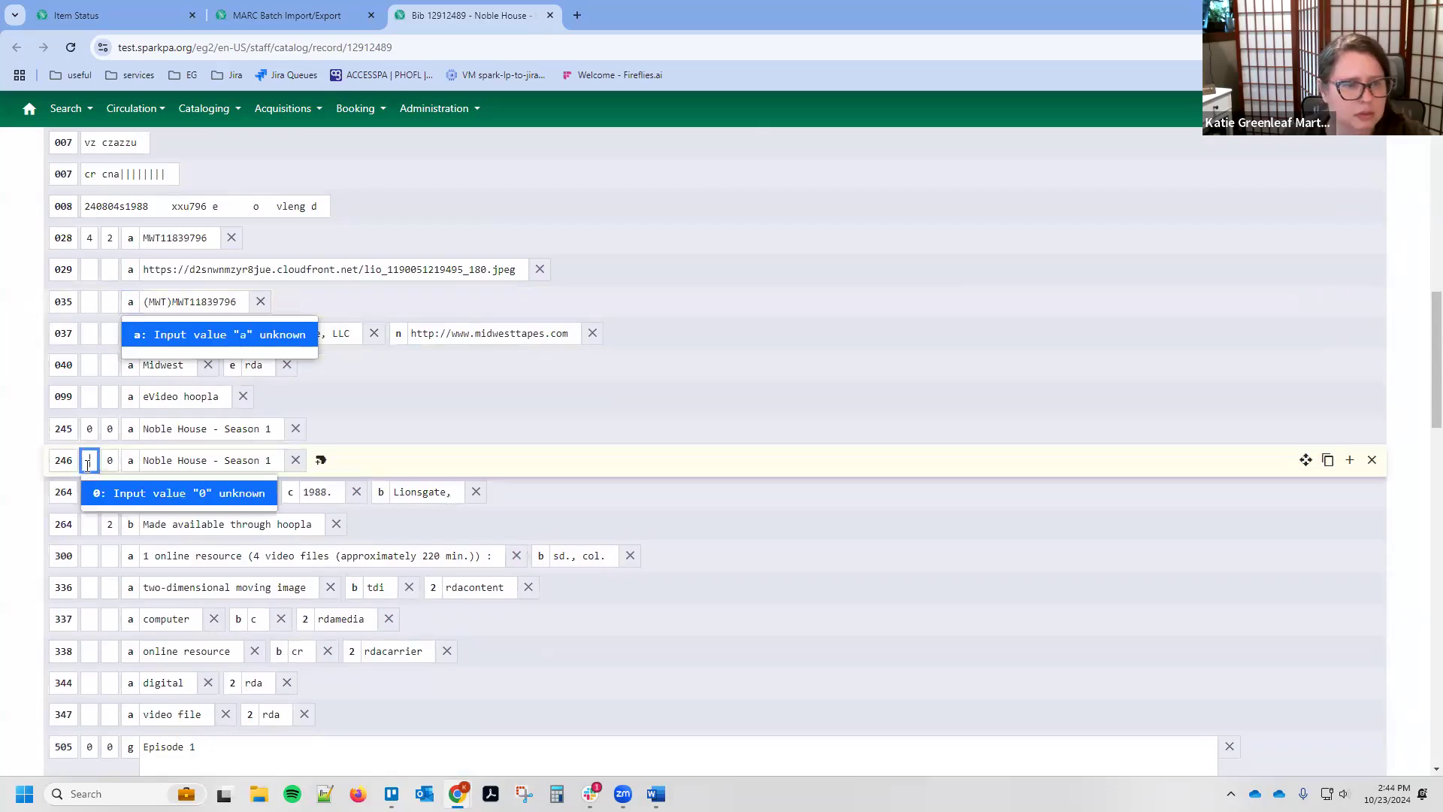
click(132, 462)
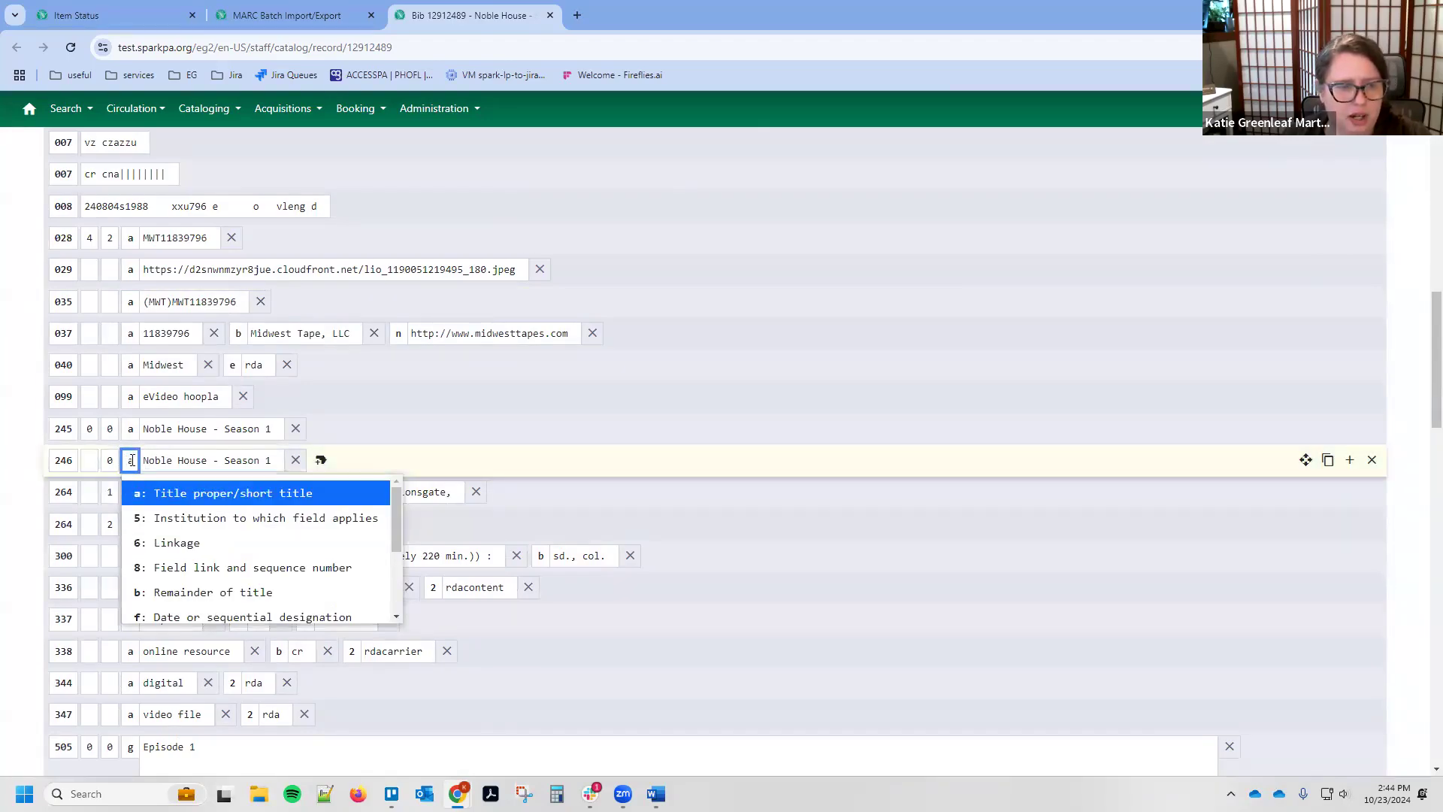
scroll(301, 525, down, 2)
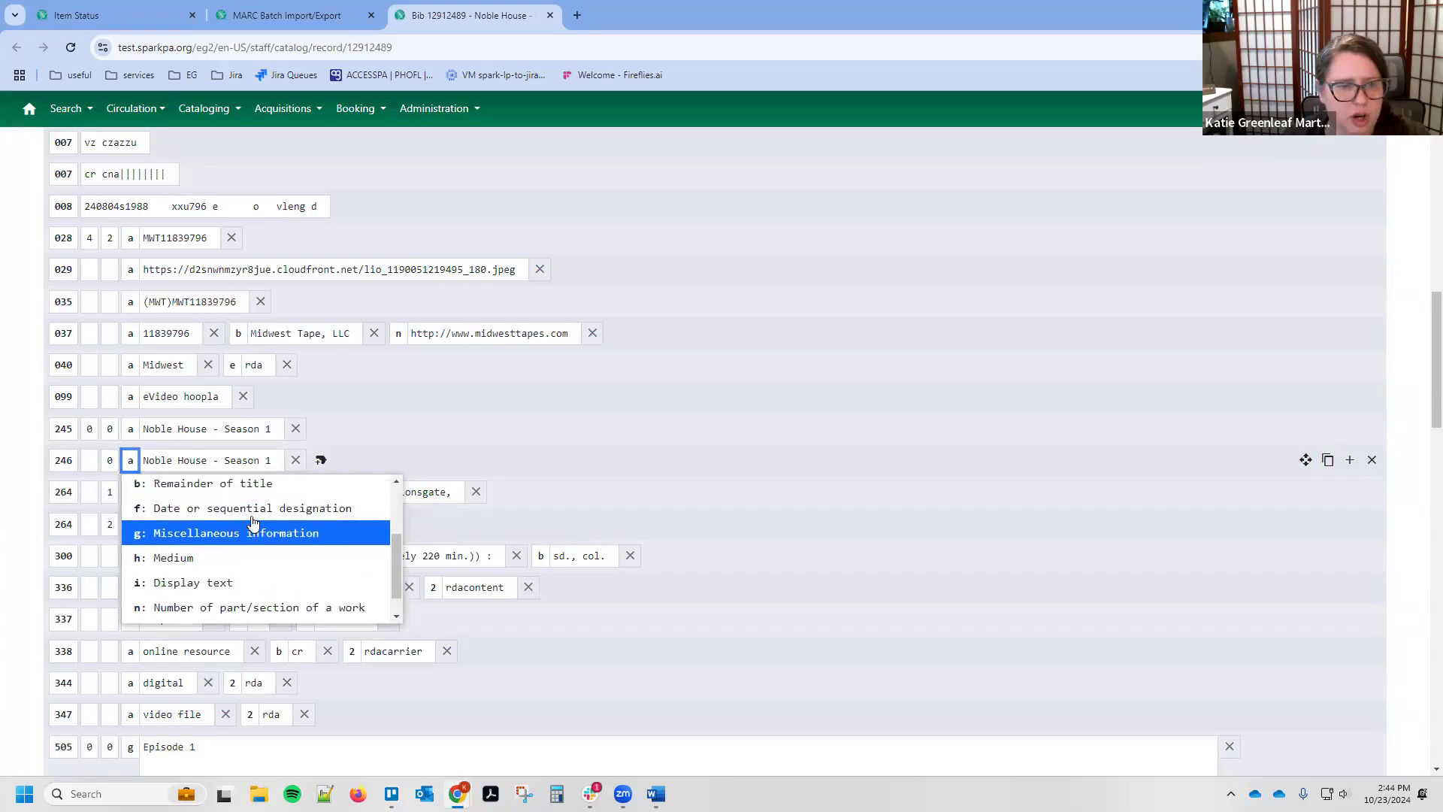
scroll(248, 503, up, 3)
scroll(226, 496, up, 2)
scroll(454, 485, down, 1)
Step: Move the editing focus through the 246 title subfield to the tag of the first 264 field
key(Tab)
key(Tab)
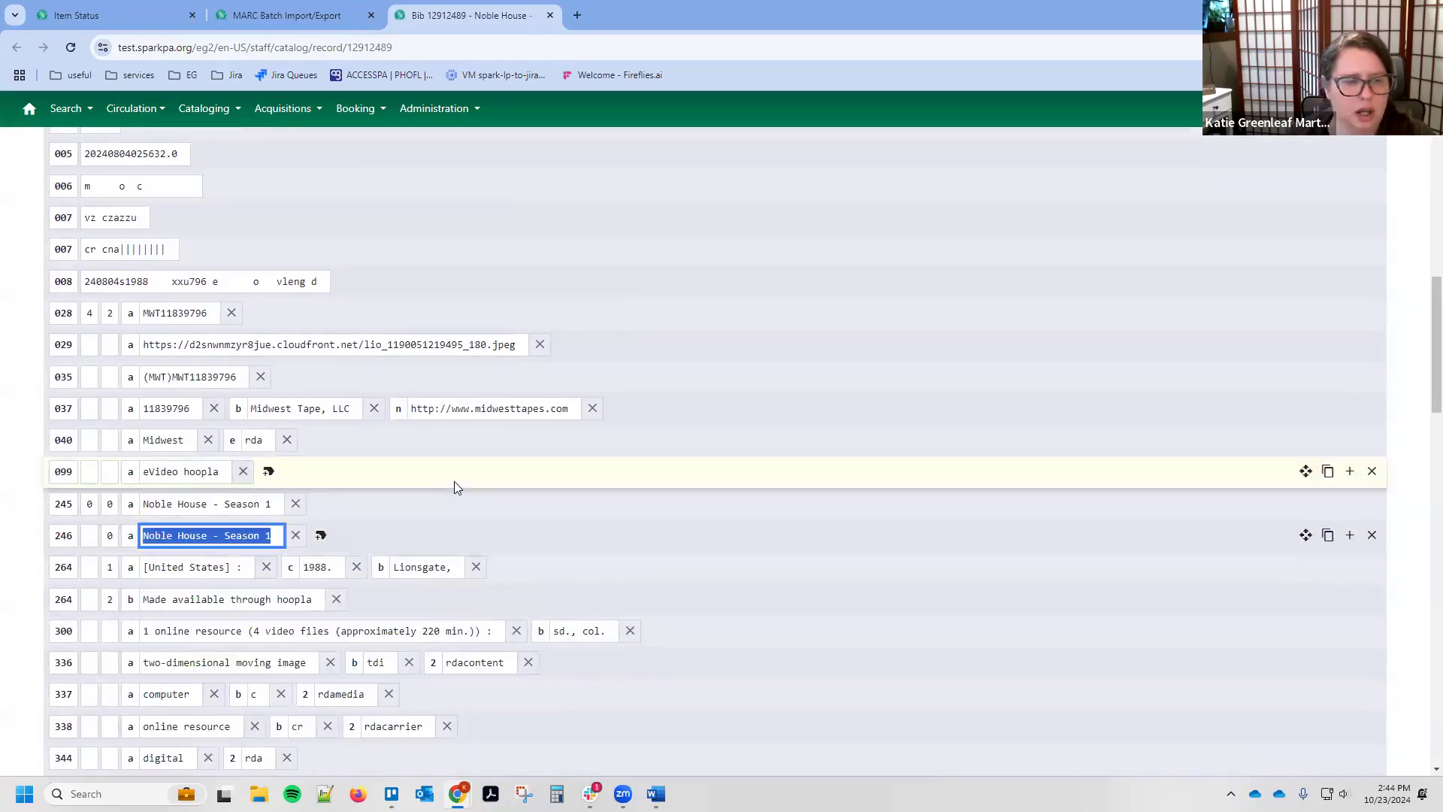
key(Right)
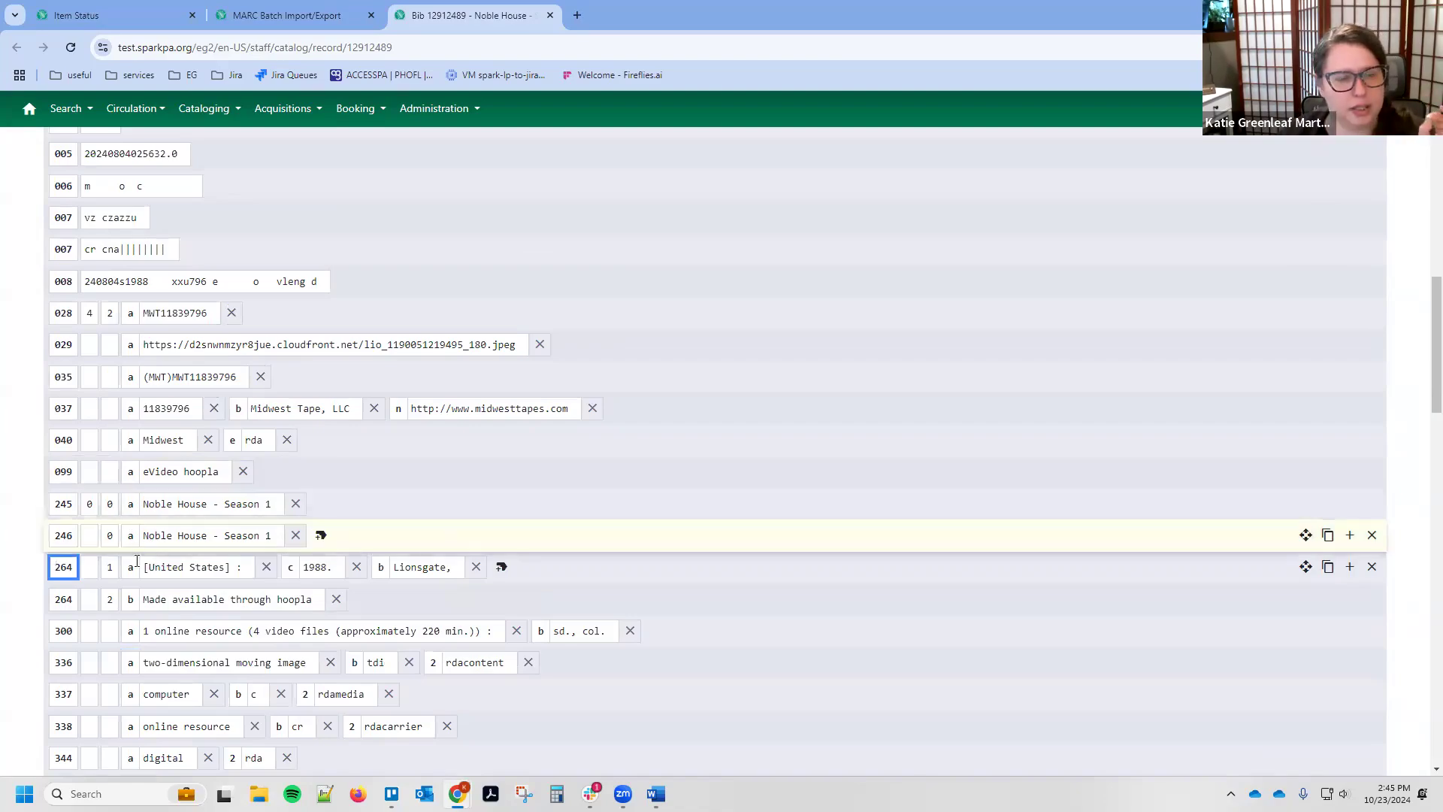
Step: Try to reposition the 245 title field among the record's fields
drag(273, 535, 225, 493)
key(Down)
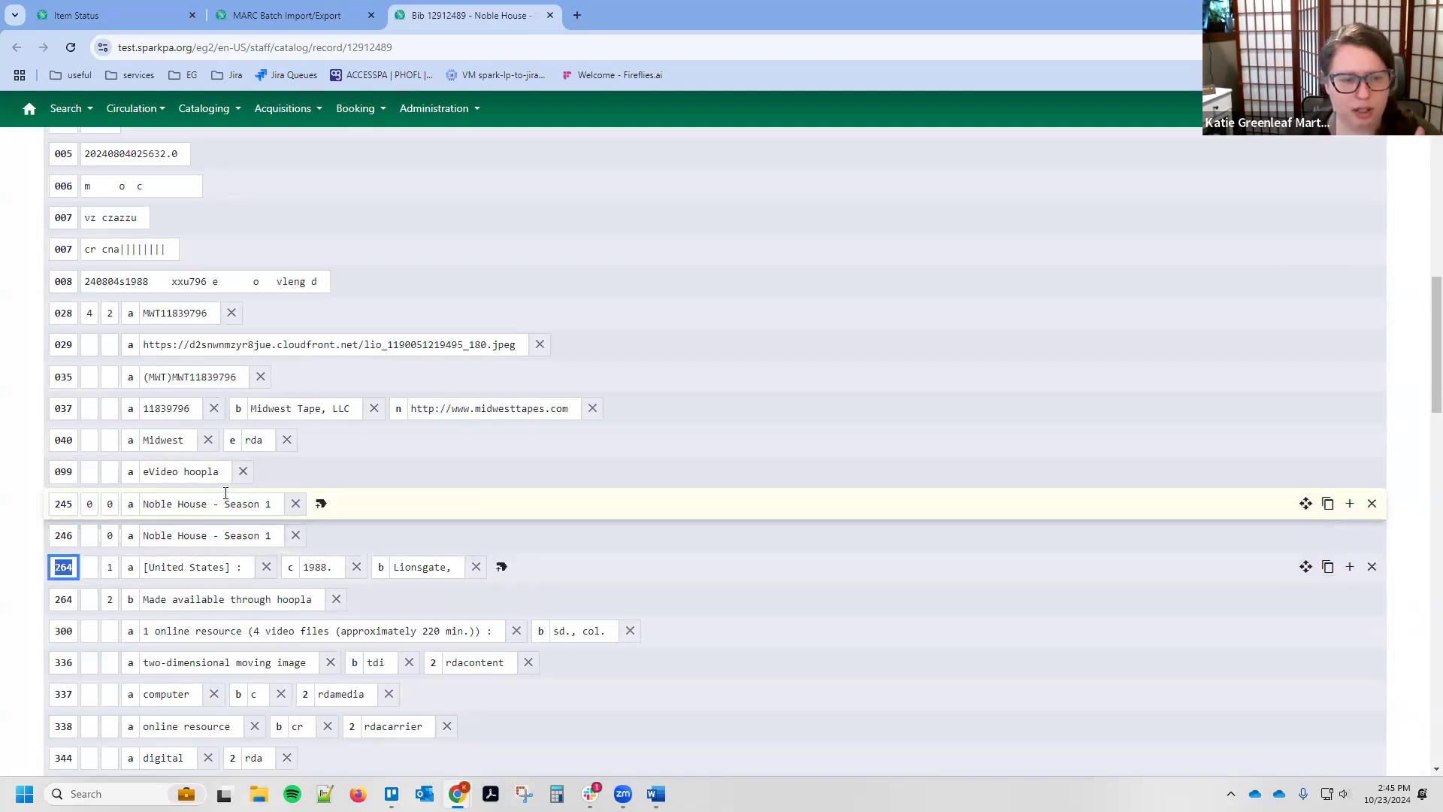
key(Left)
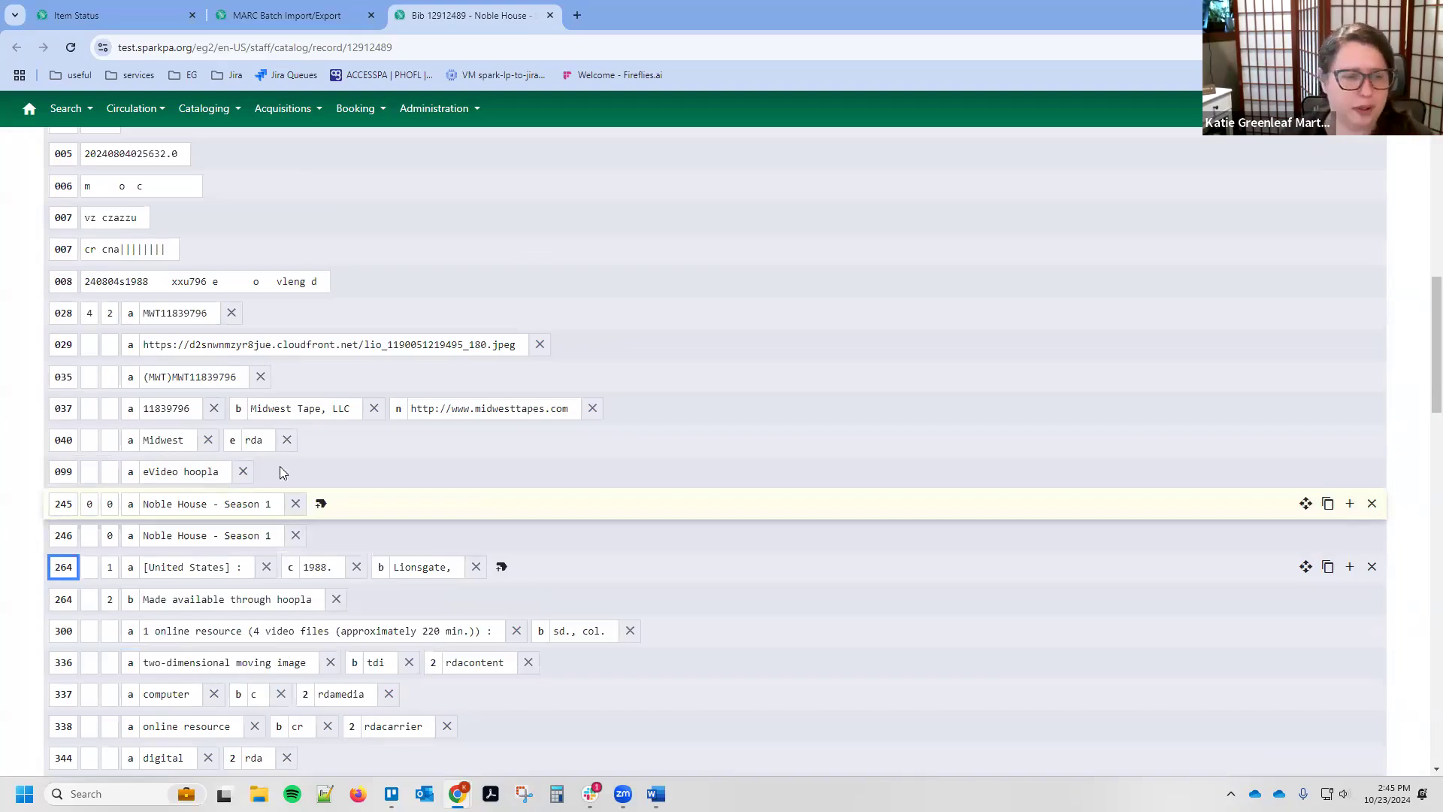
scroll(484, 481, down, 1)
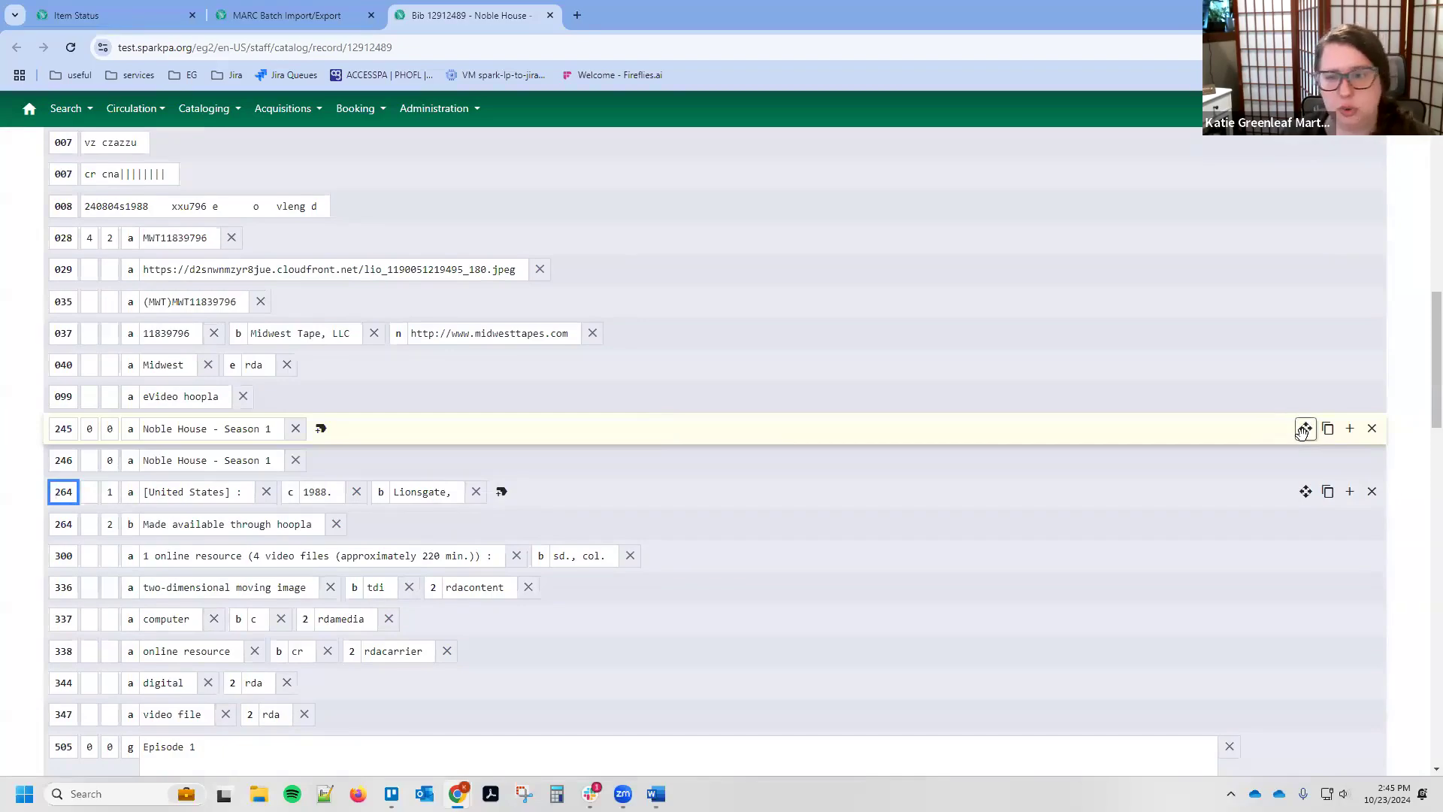
drag(1302, 431, 1167, 410)
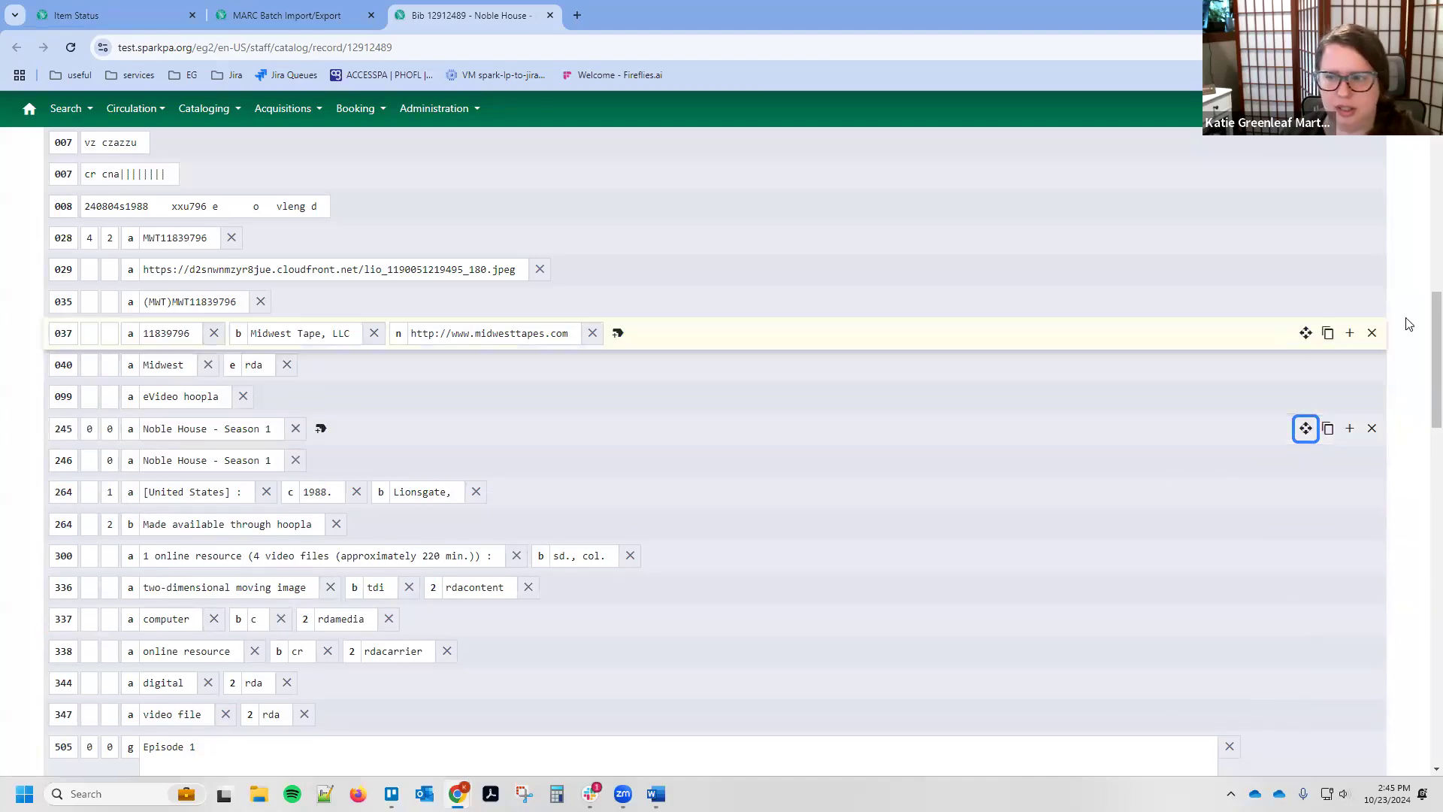
Step: Duplicate the 040 field and add a new blank field directly after the original 040
click(1297, 365)
scroll(1080, 354, down, 1)
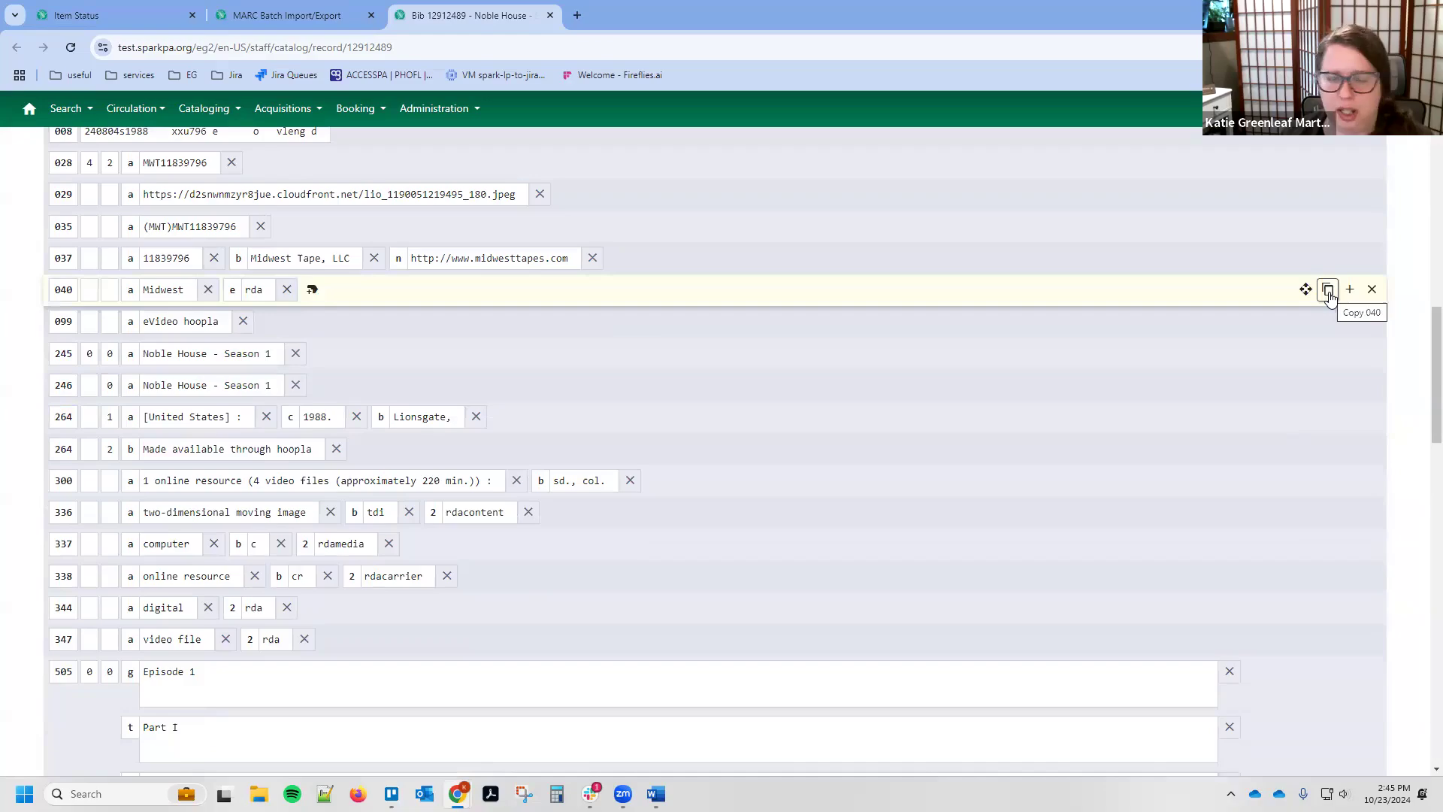
click(1329, 290)
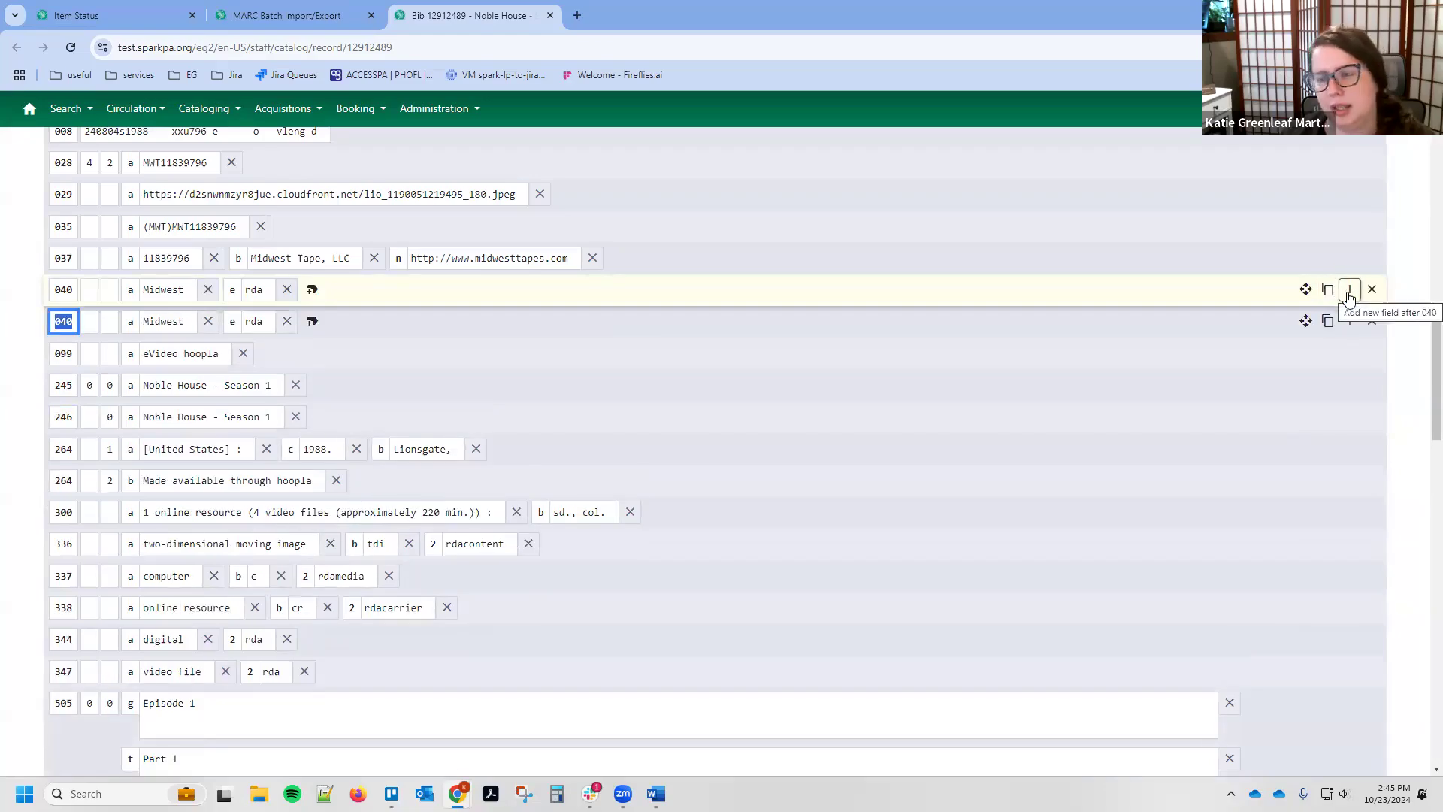
click(1350, 290)
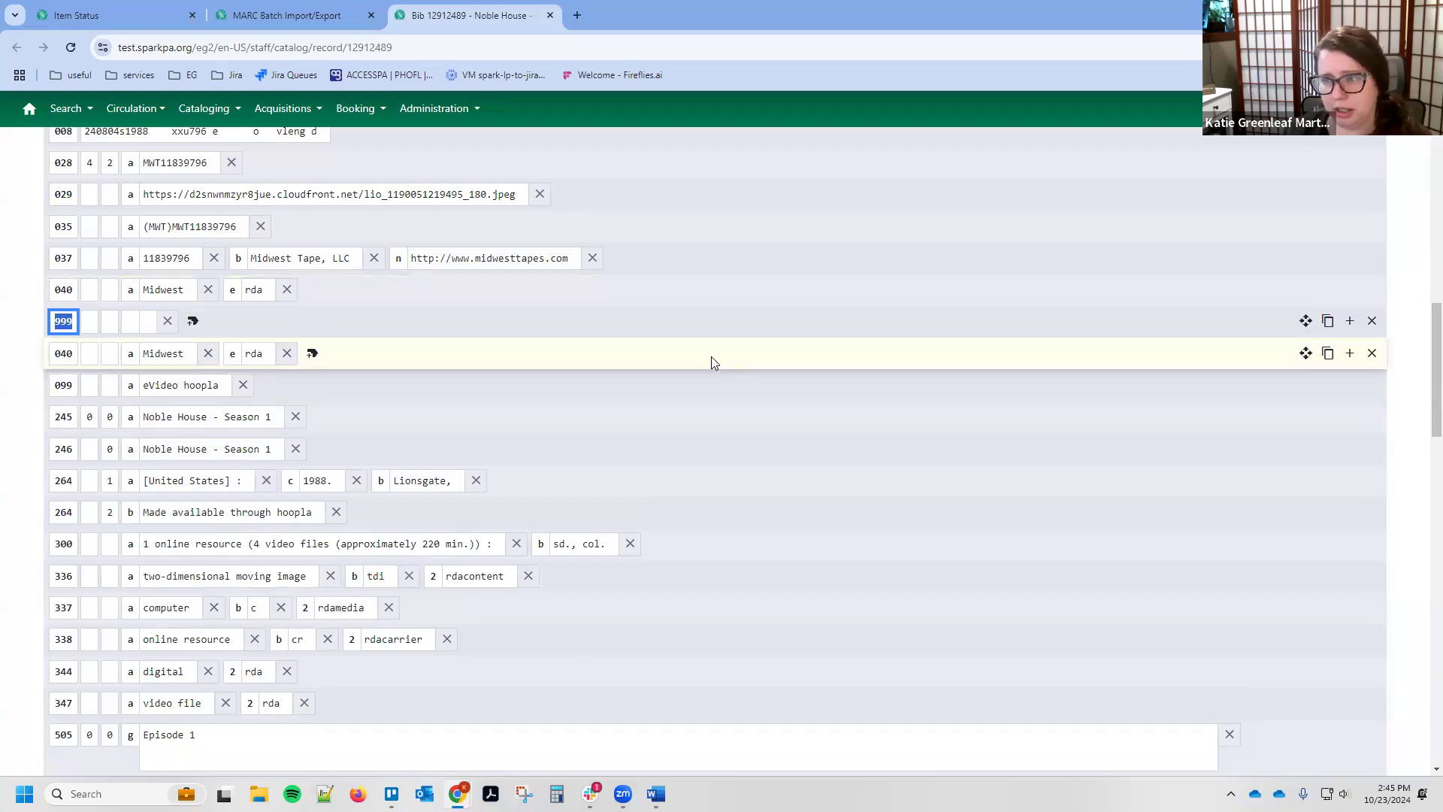
scroll(694, 380, up, 6)
scroll(568, 349, up, 2)
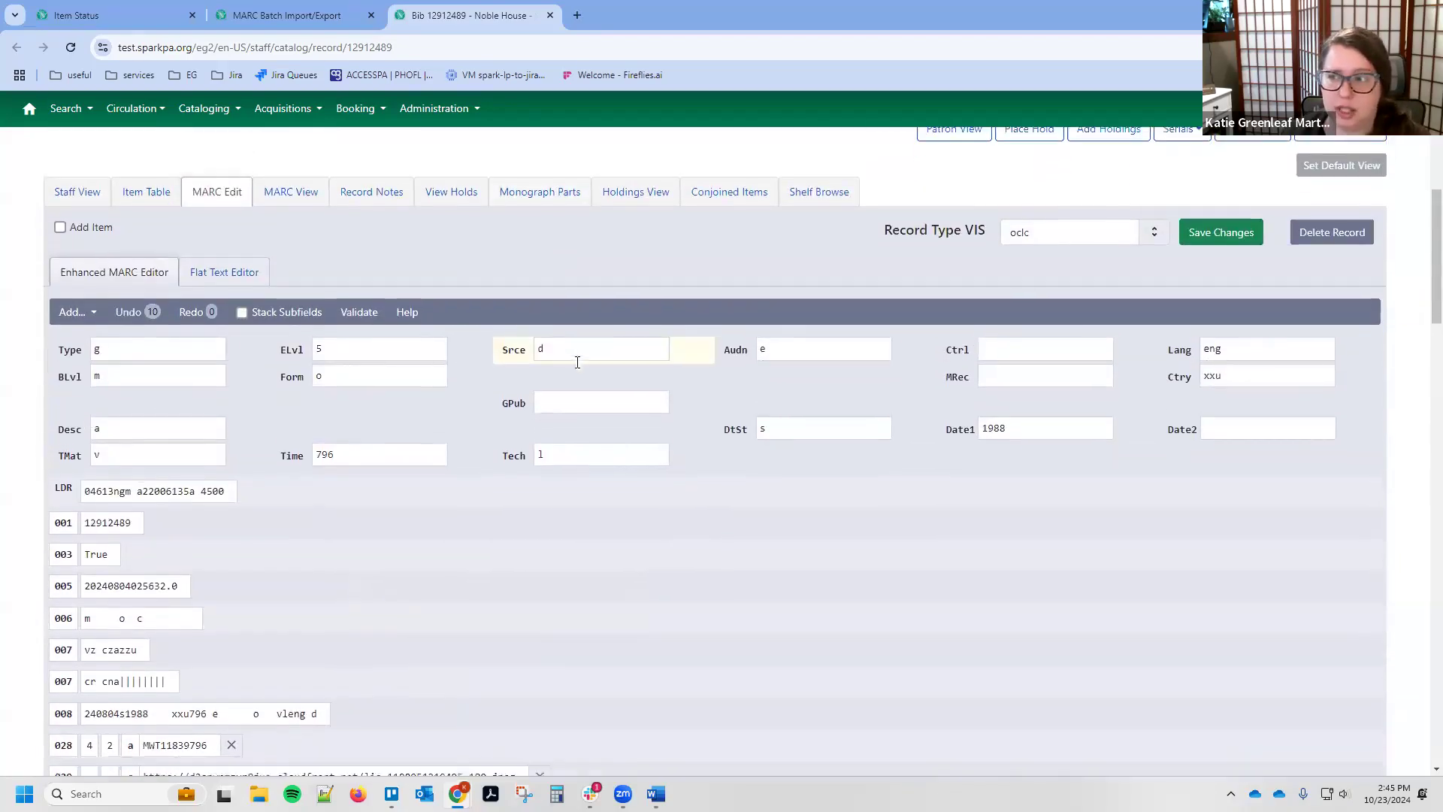
scroll(565, 361, down, 10)
key(ctrl+Return)
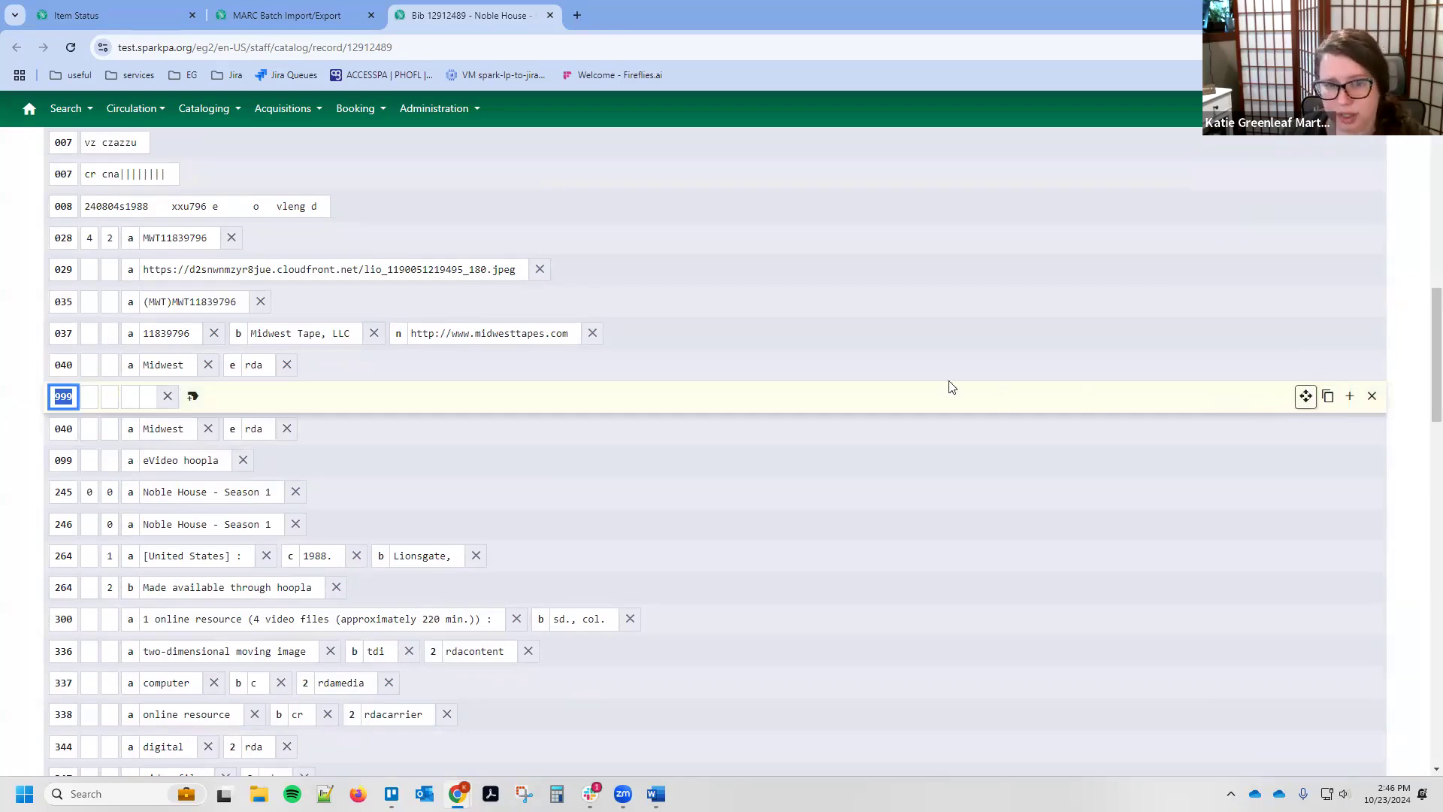
Step: Add six more blank subfields to the new 999 field
click(197, 397)
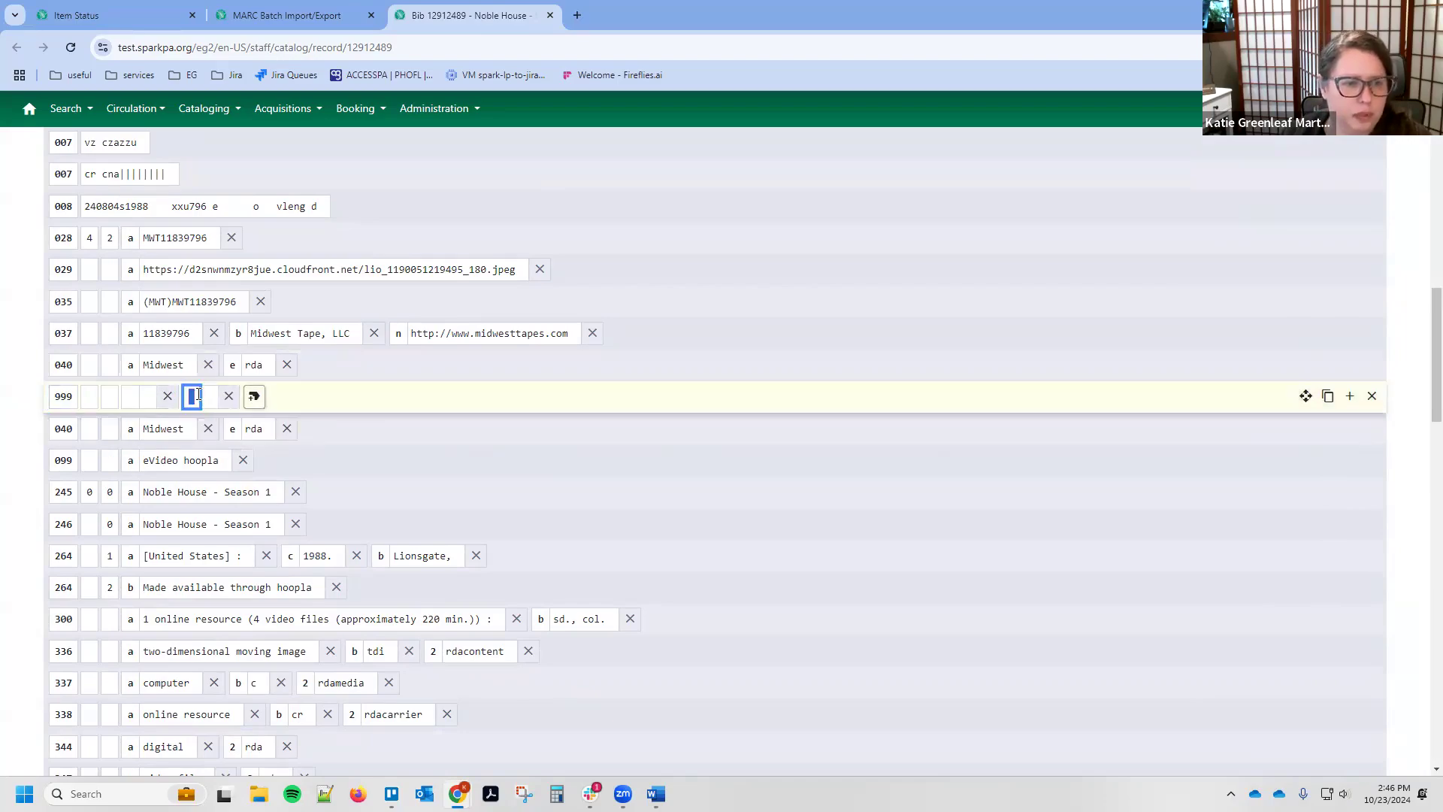
click(129, 397)
click(185, 394)
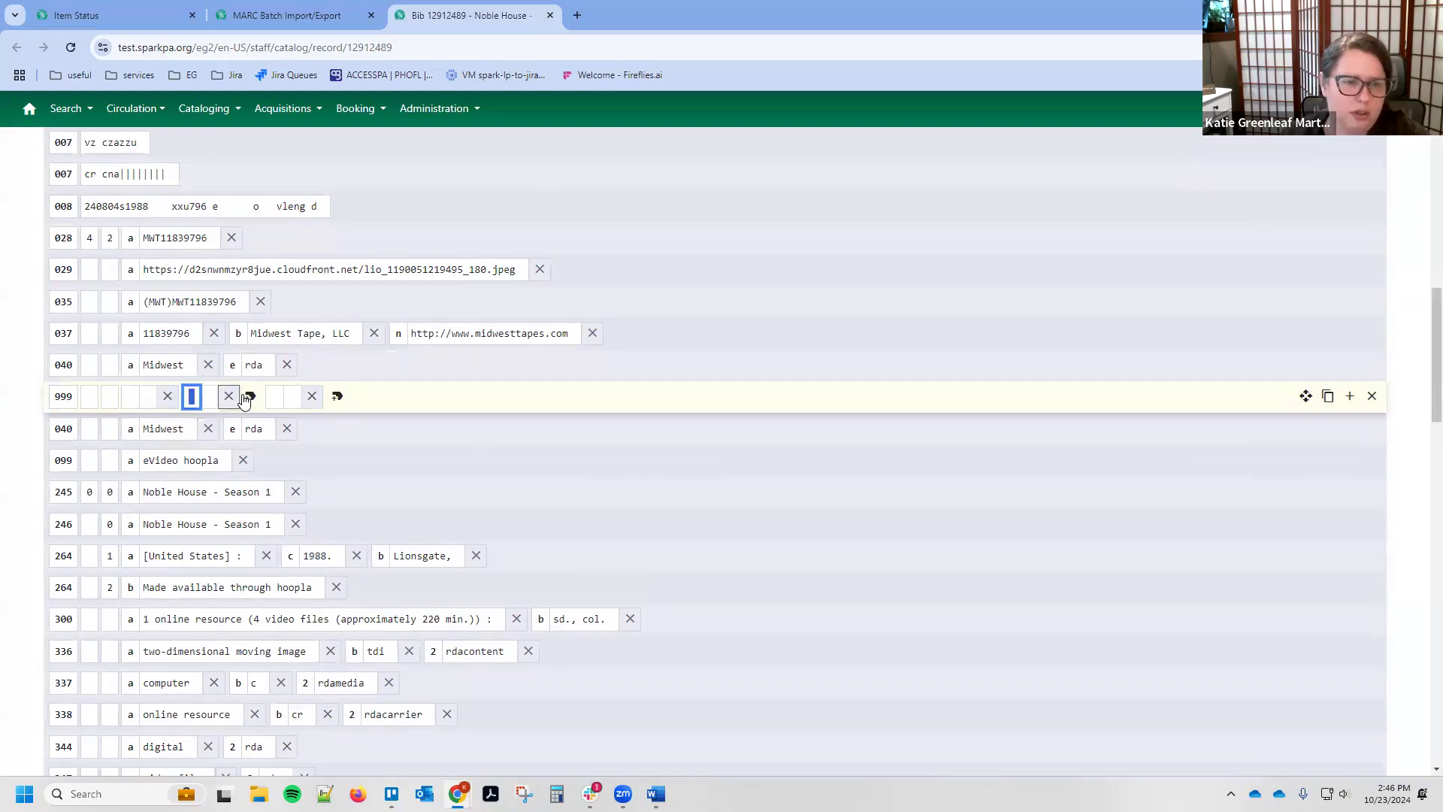
key(ctrl+d)
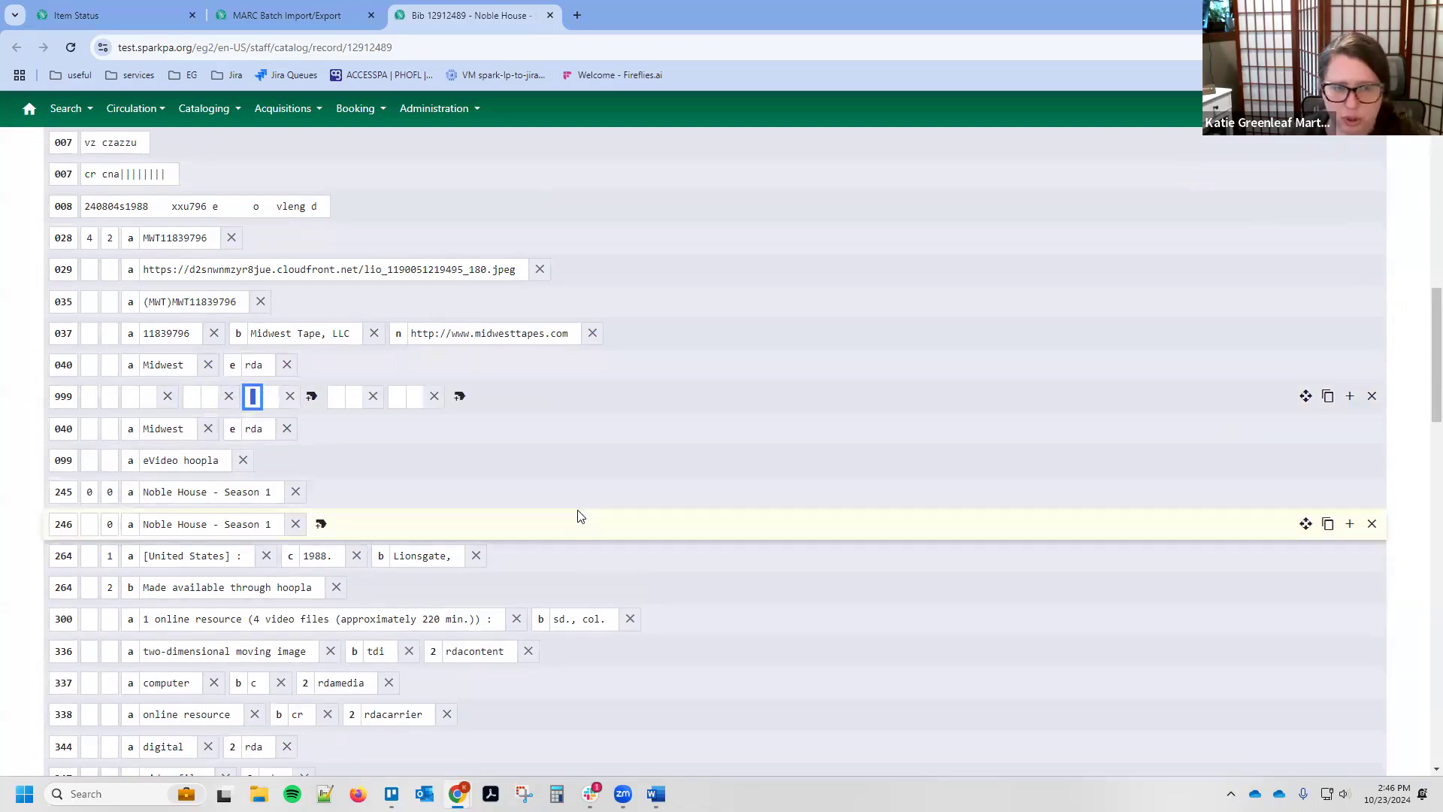
key(ctrl+d)
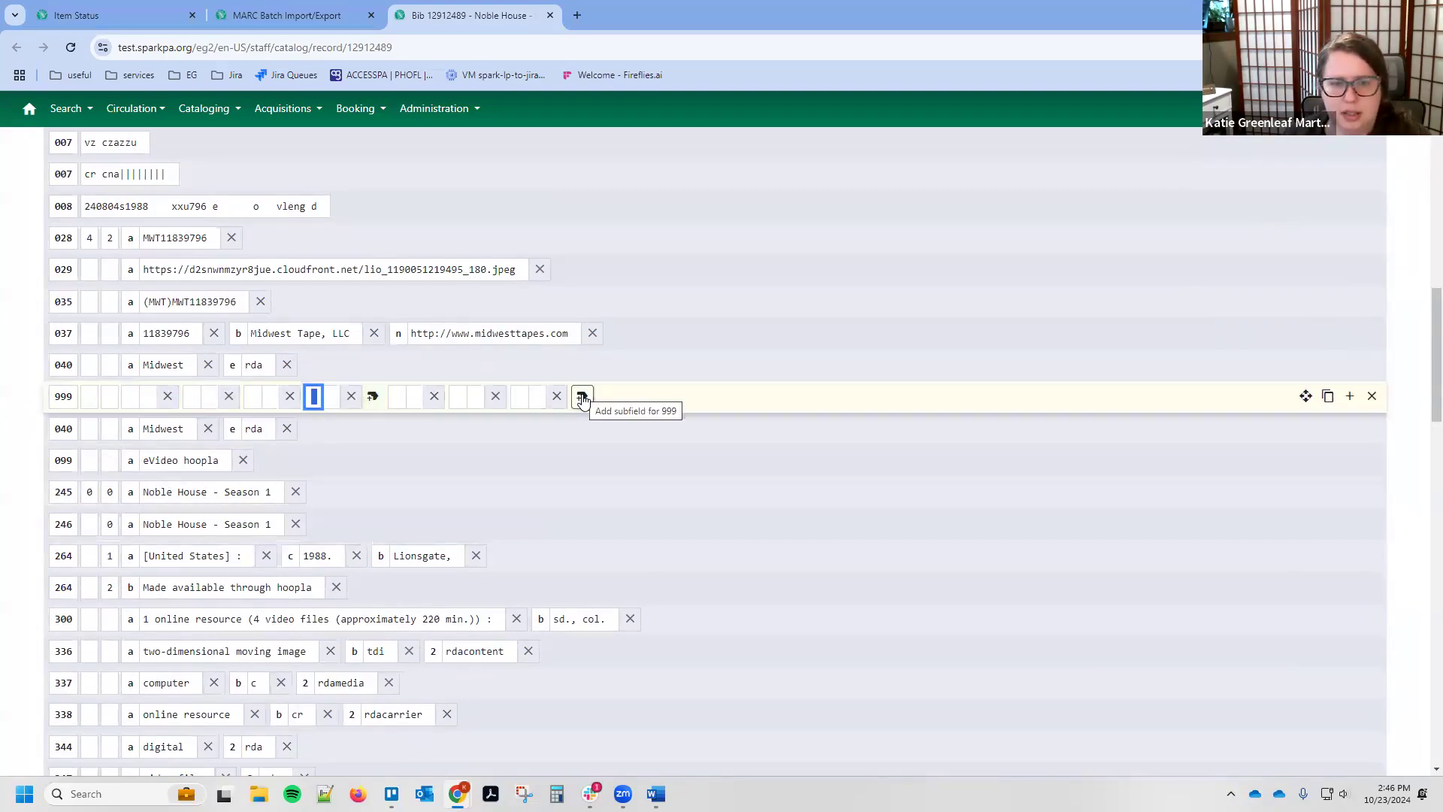
Step: Move the editing focus through the blank subfields of the 999 field to its add-subfield control
key(Tab)
key(Tab)
key(Tab)
key(Tab)
key(Tab)
key(Tab)
key(Tab)
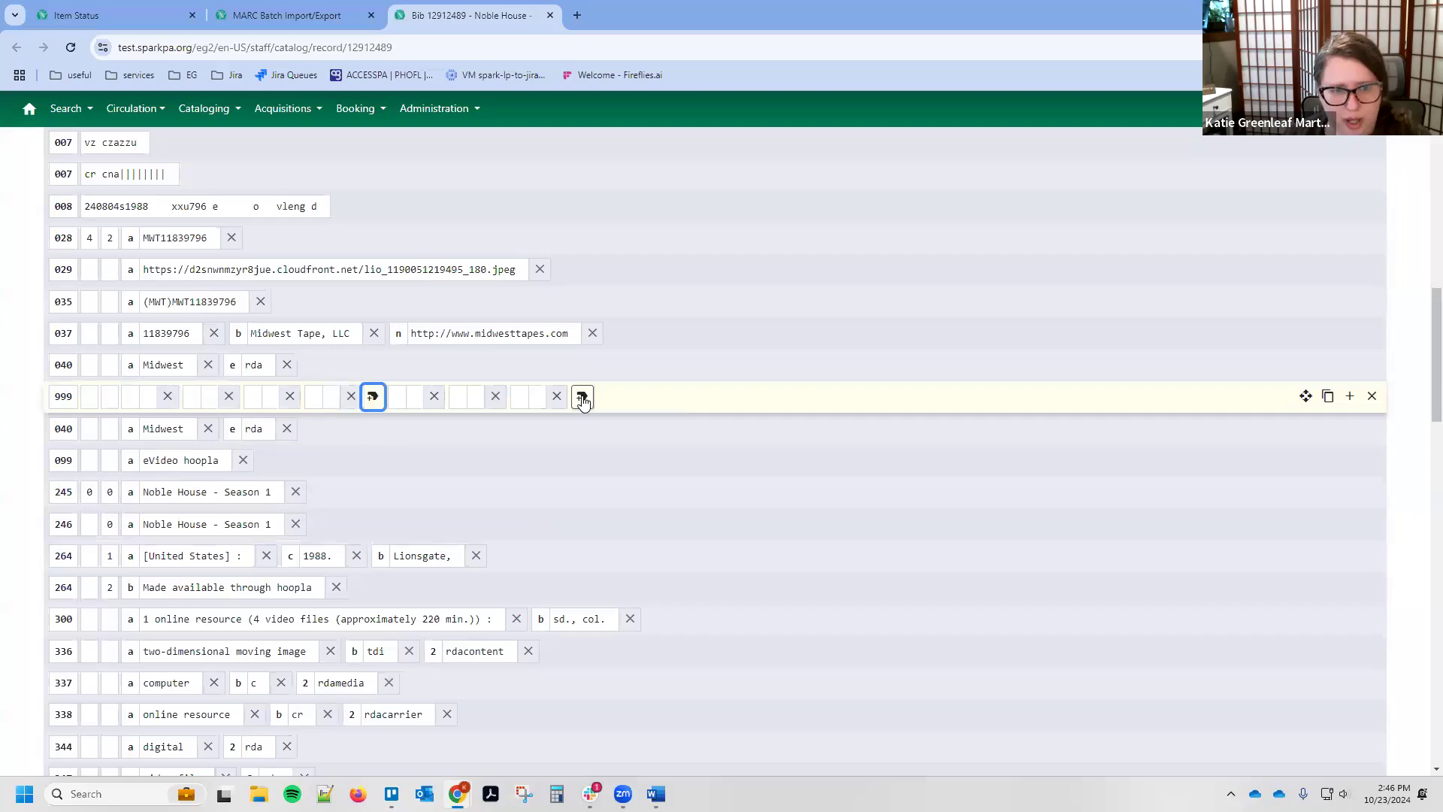
Step: Look over the record from the new 999 field down to the 856 links and back up to the fixed fields
scroll(378, 415, down, 1)
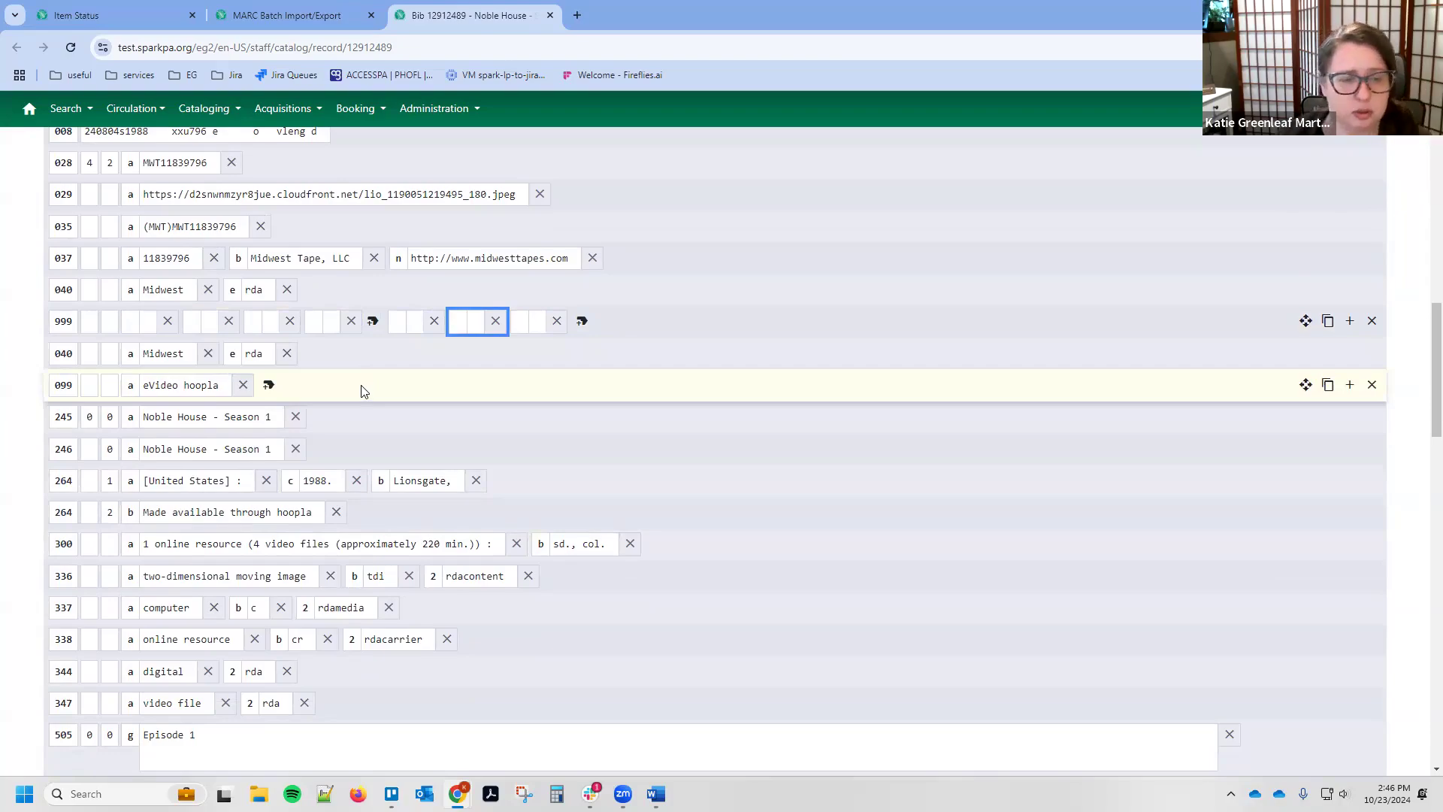
scroll(557, 436, down, 1)
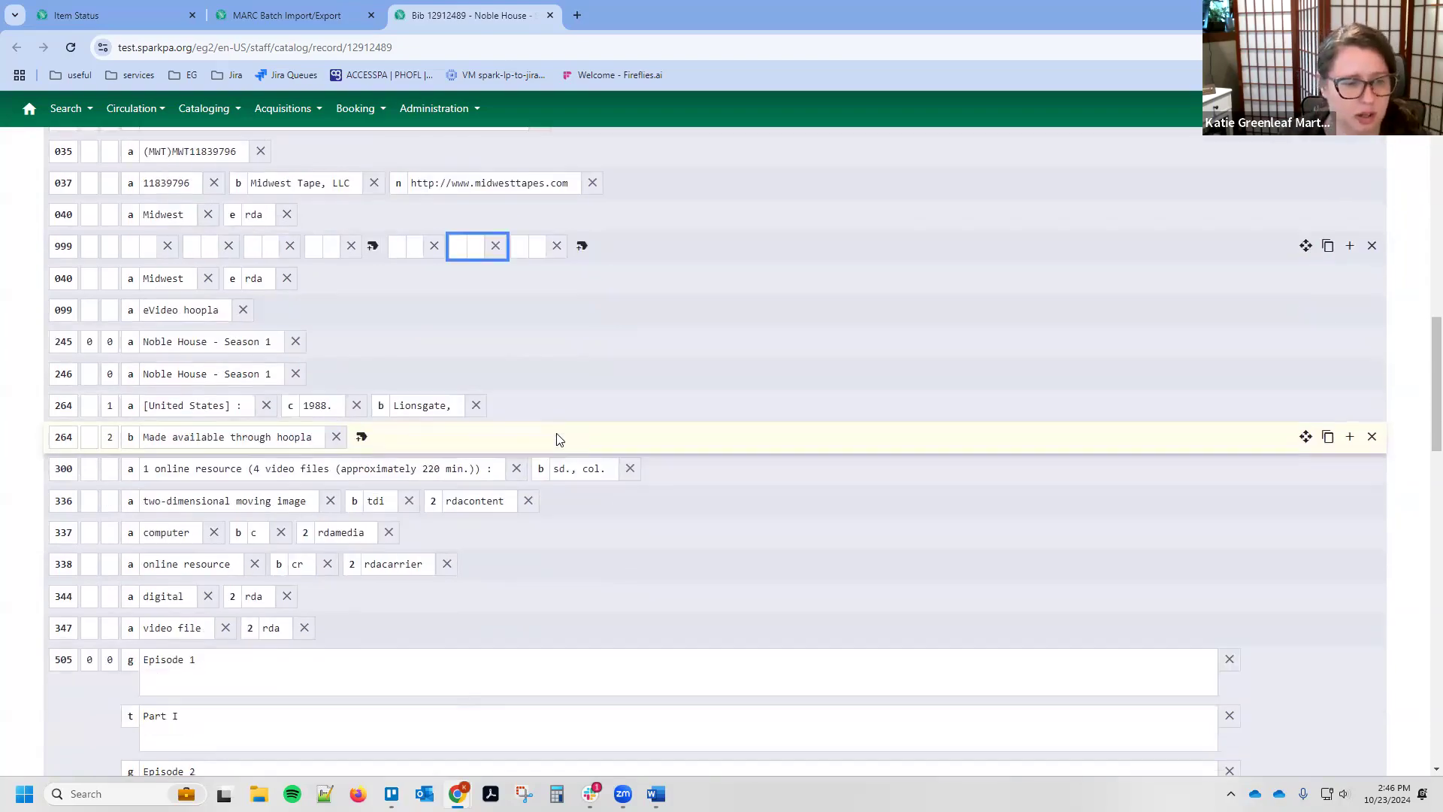
scroll(586, 393, up, 1)
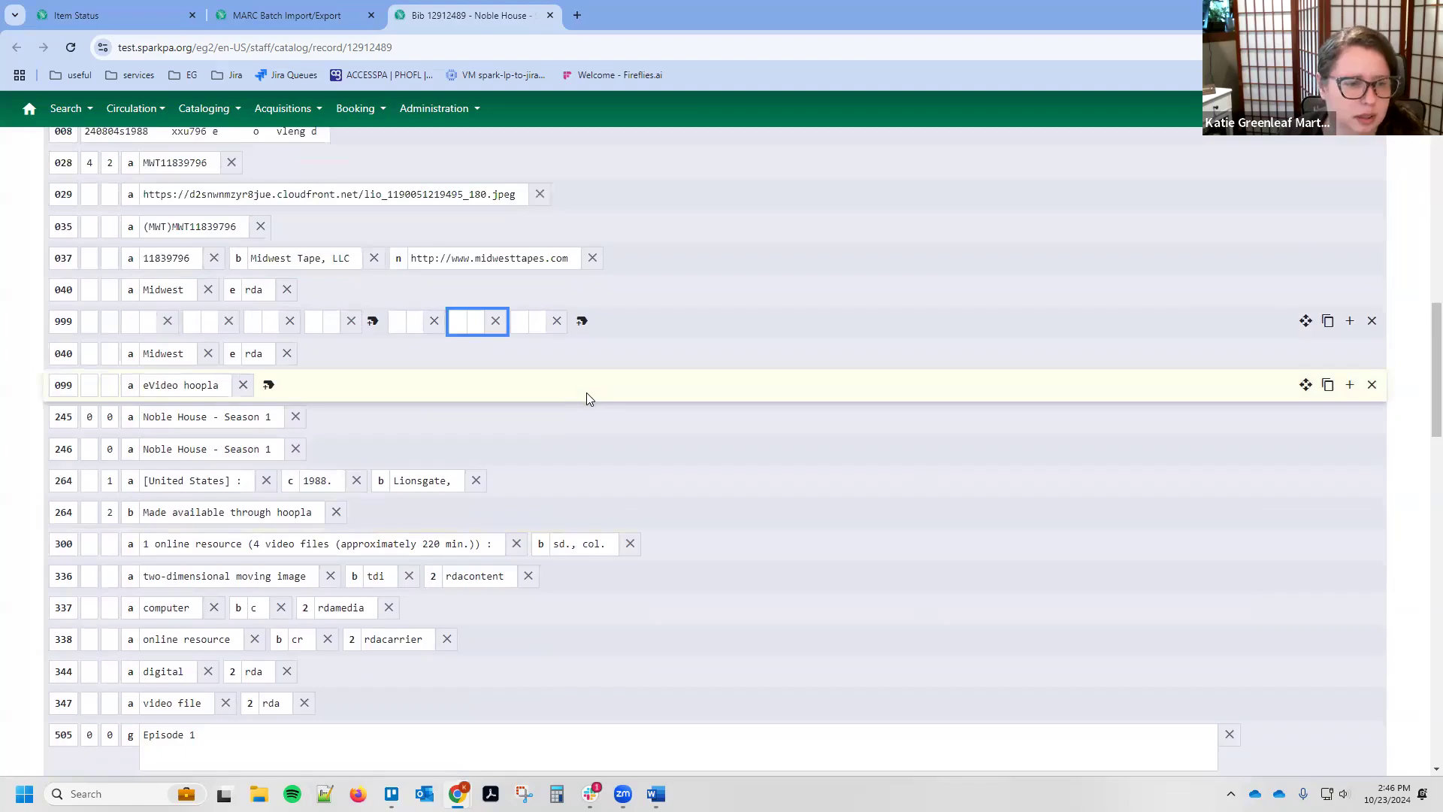
scroll(586, 393, up, 1)
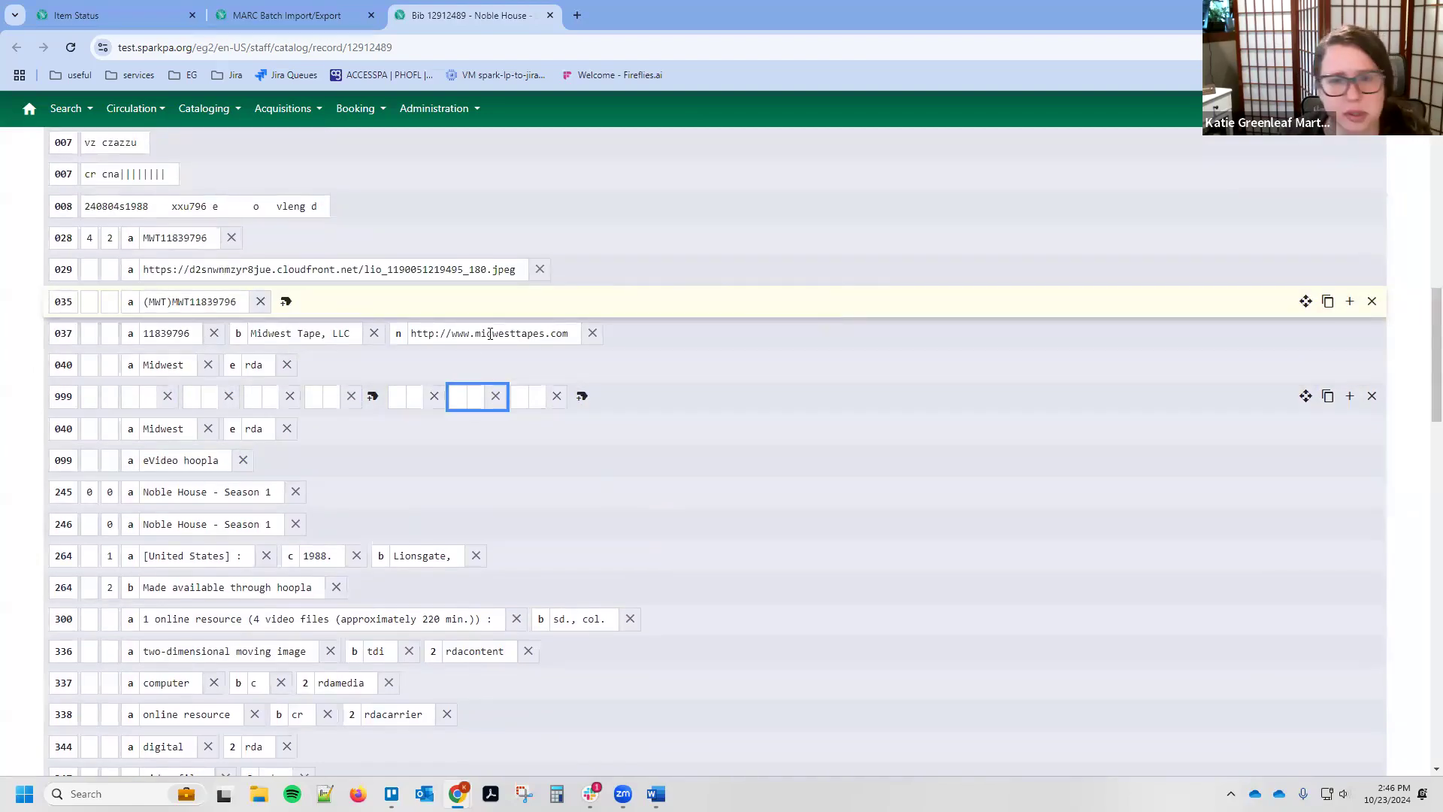
scroll(499, 376, down, 8)
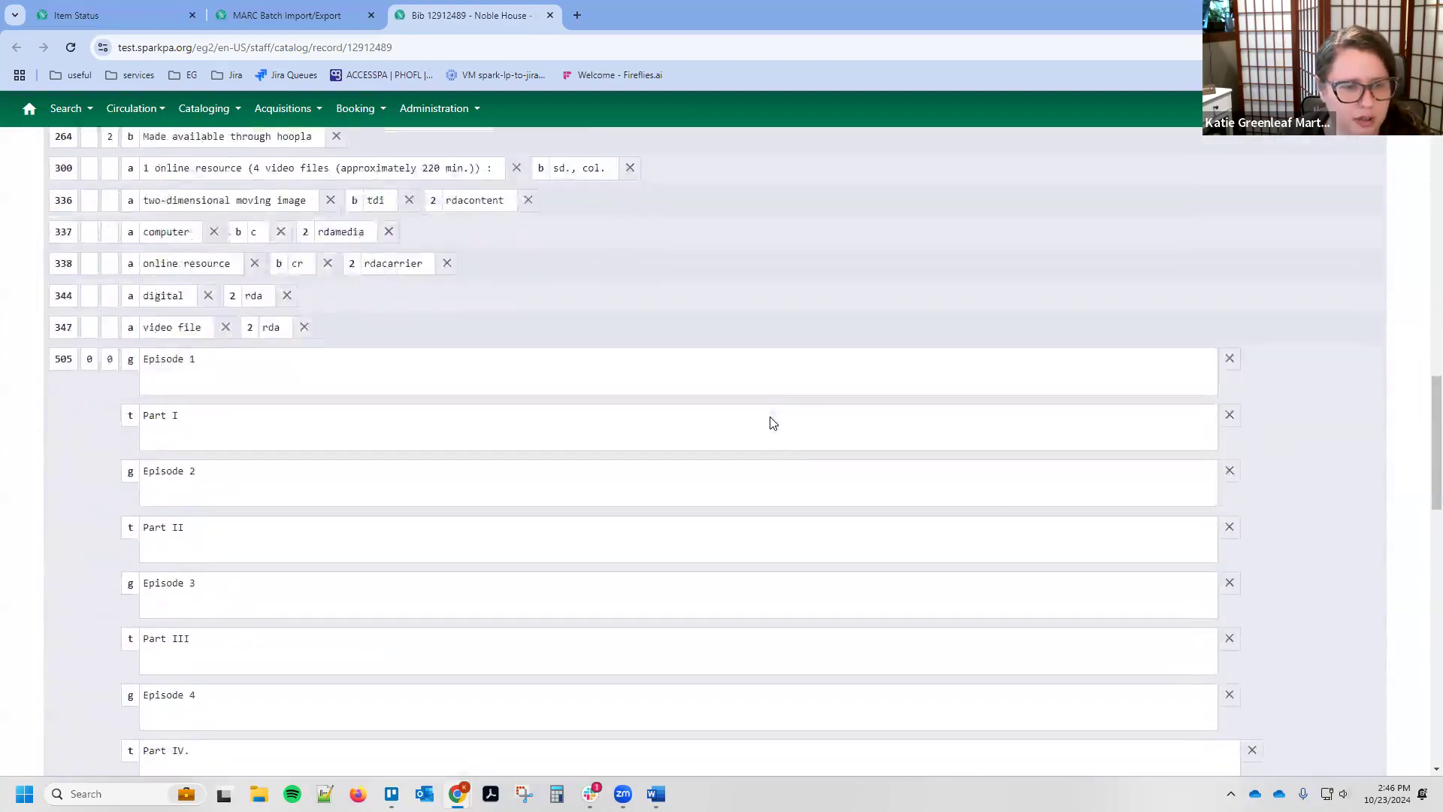
scroll(772, 423, down, 14)
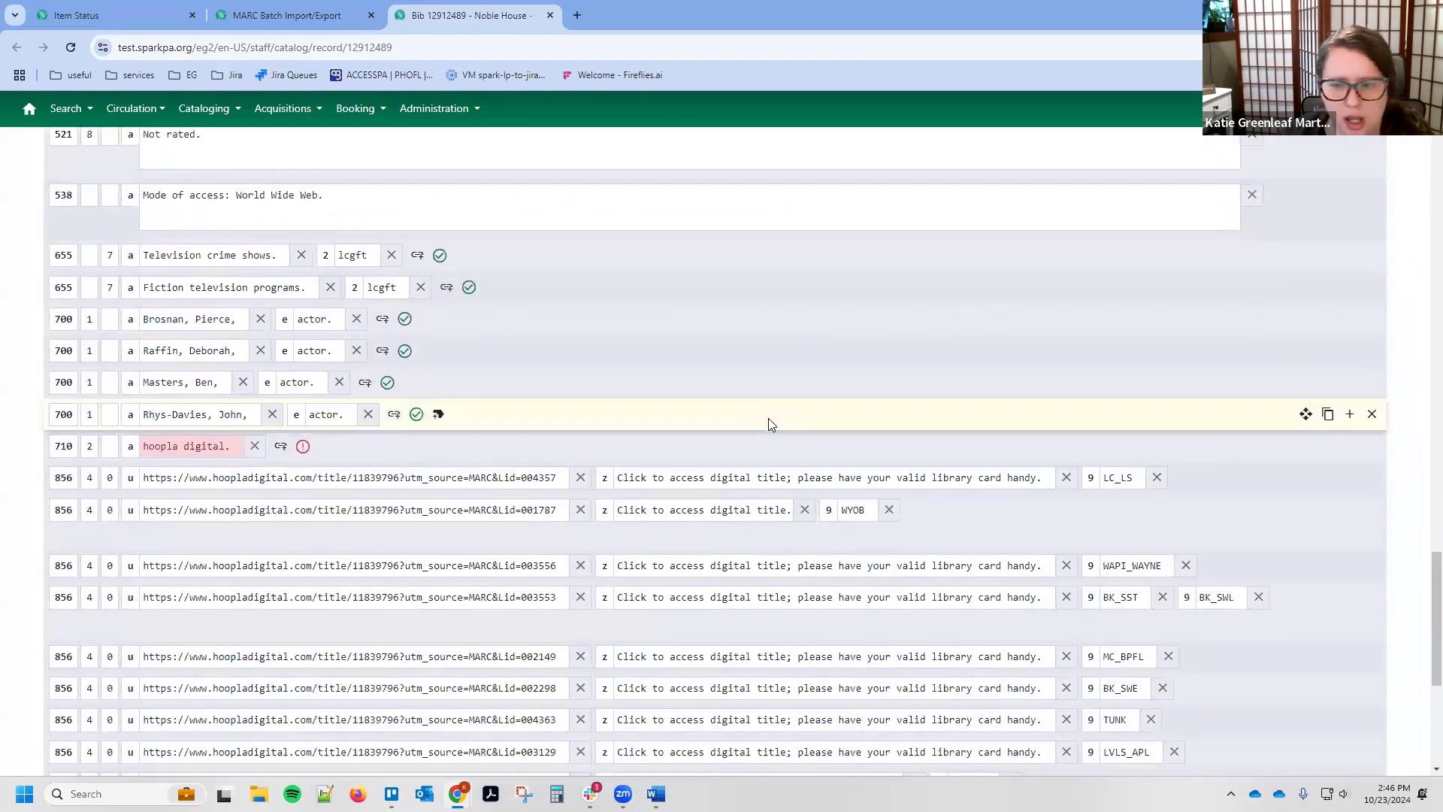
scroll(769, 423, up, 20)
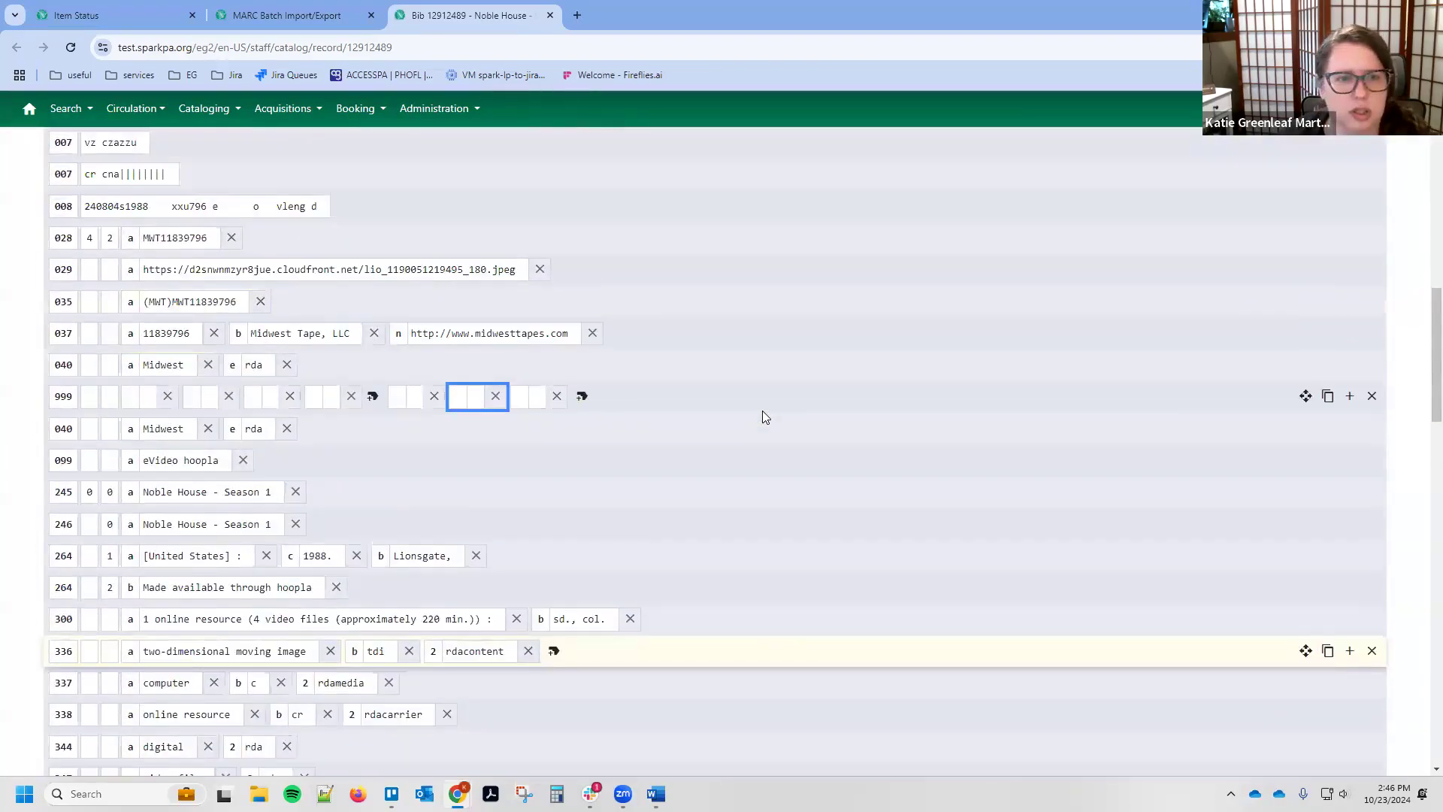
scroll(762, 411, up, 3)
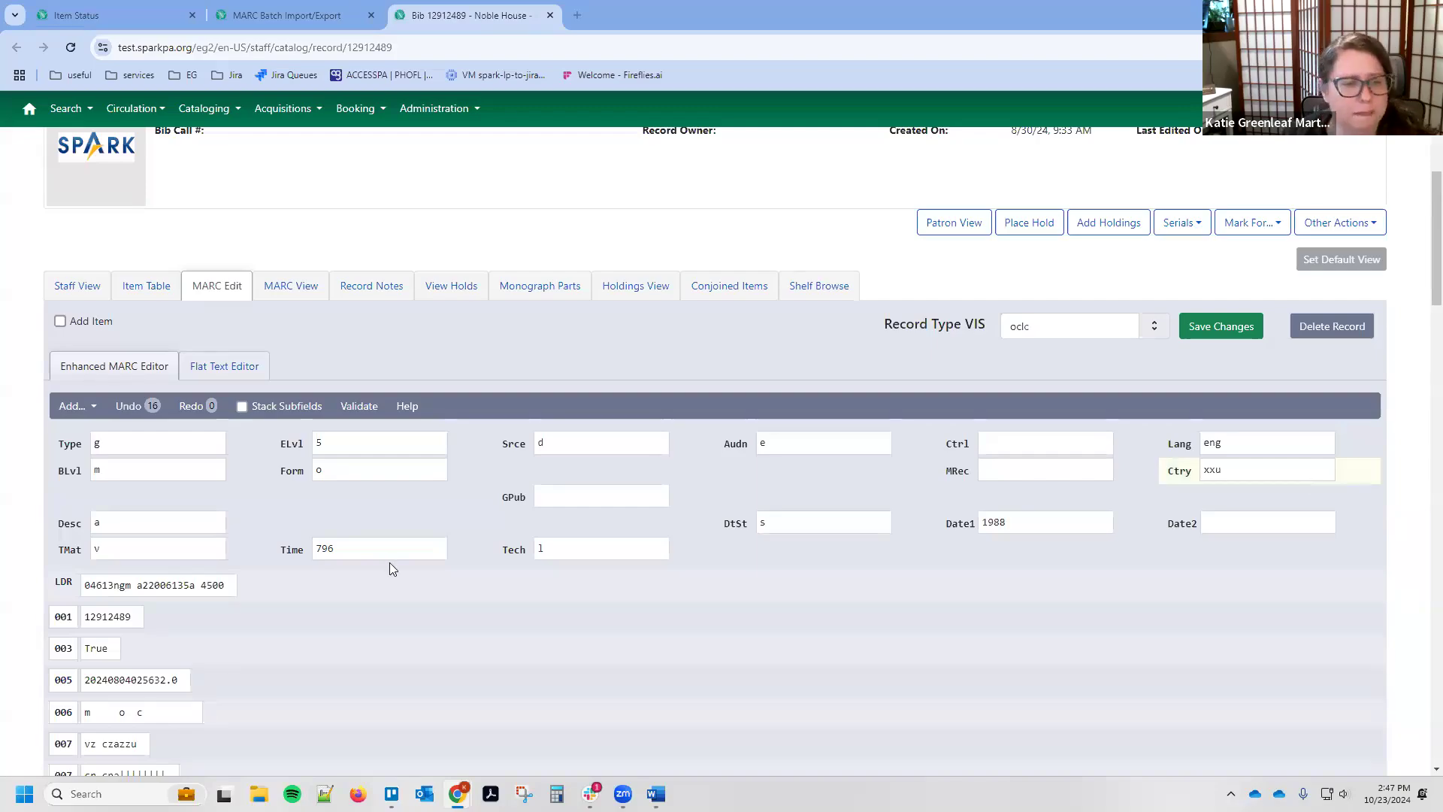
Step: Check the value suggestions for the 035 field's subfield code and tag, and close them
scroll(389, 562, down, 3)
scroll(98, 540, down, 2)
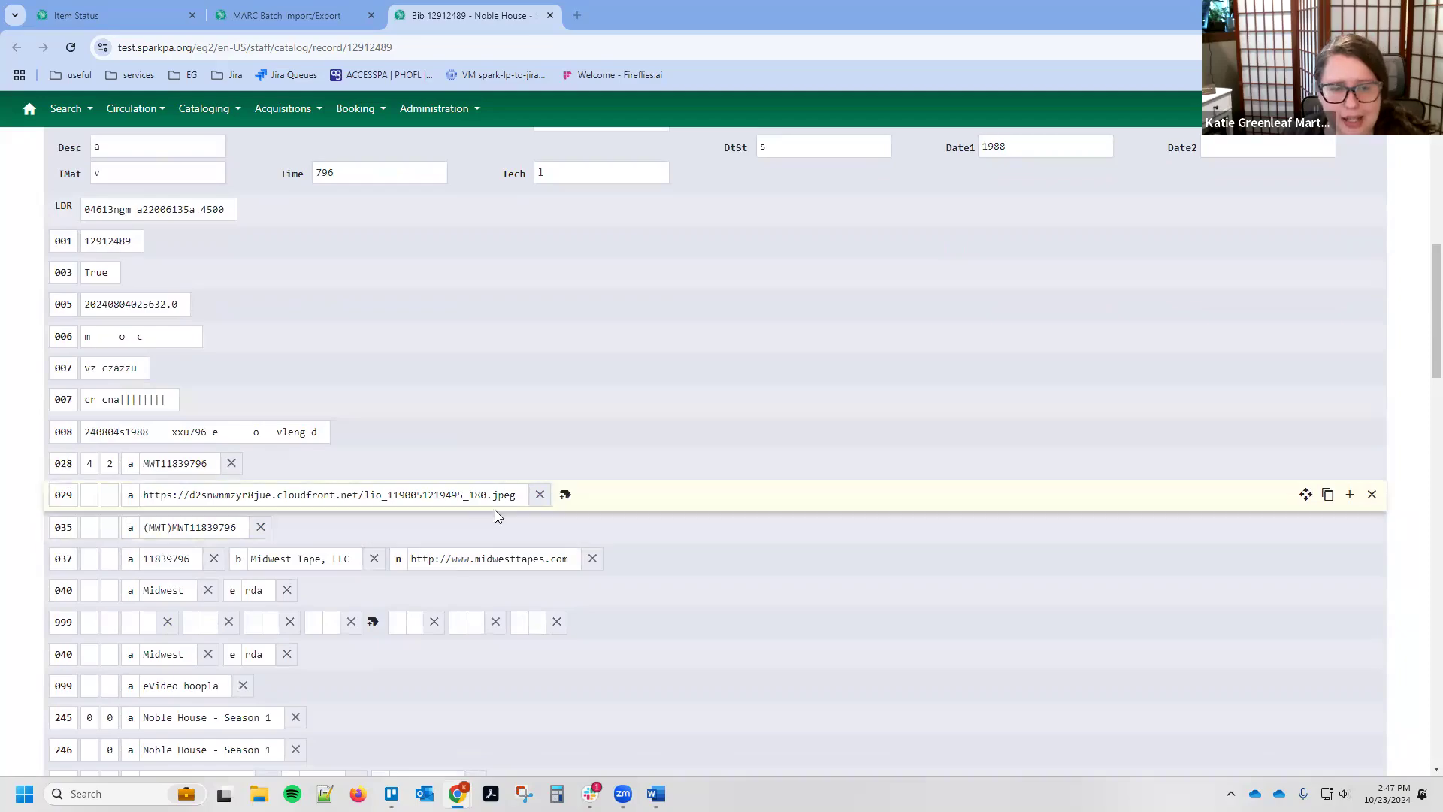
right_click(399, 520)
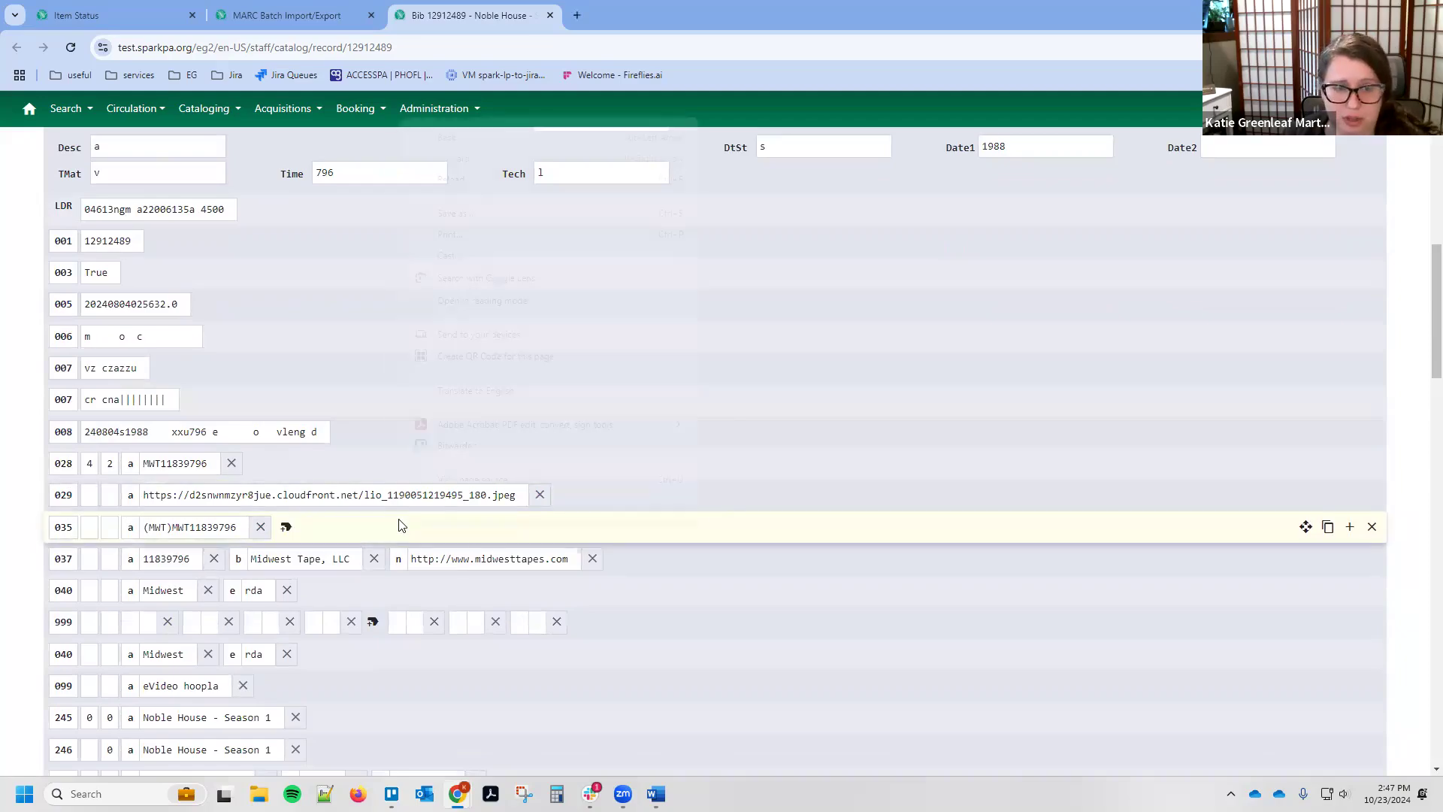
right_click(130, 530)
click(130, 529)
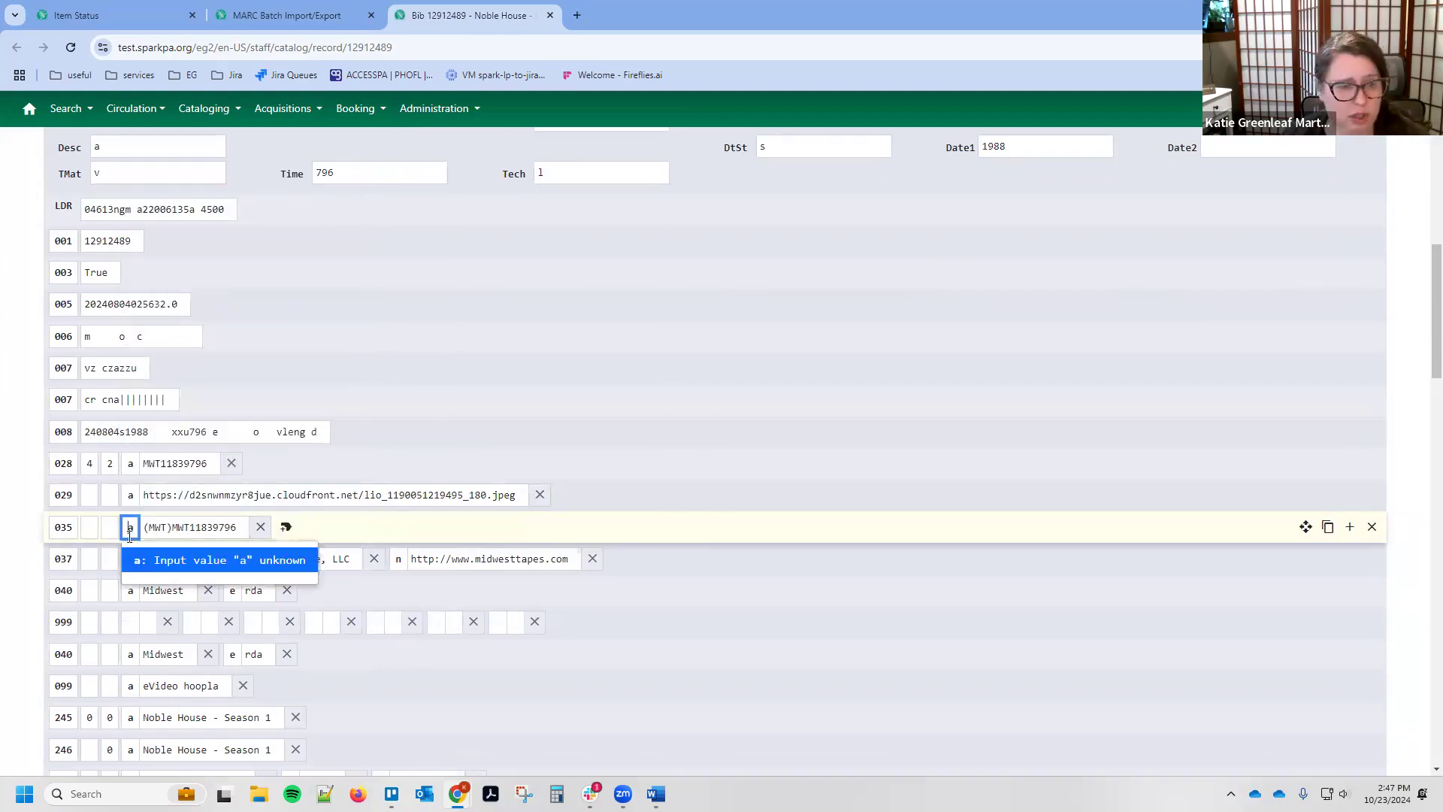
click(66, 529)
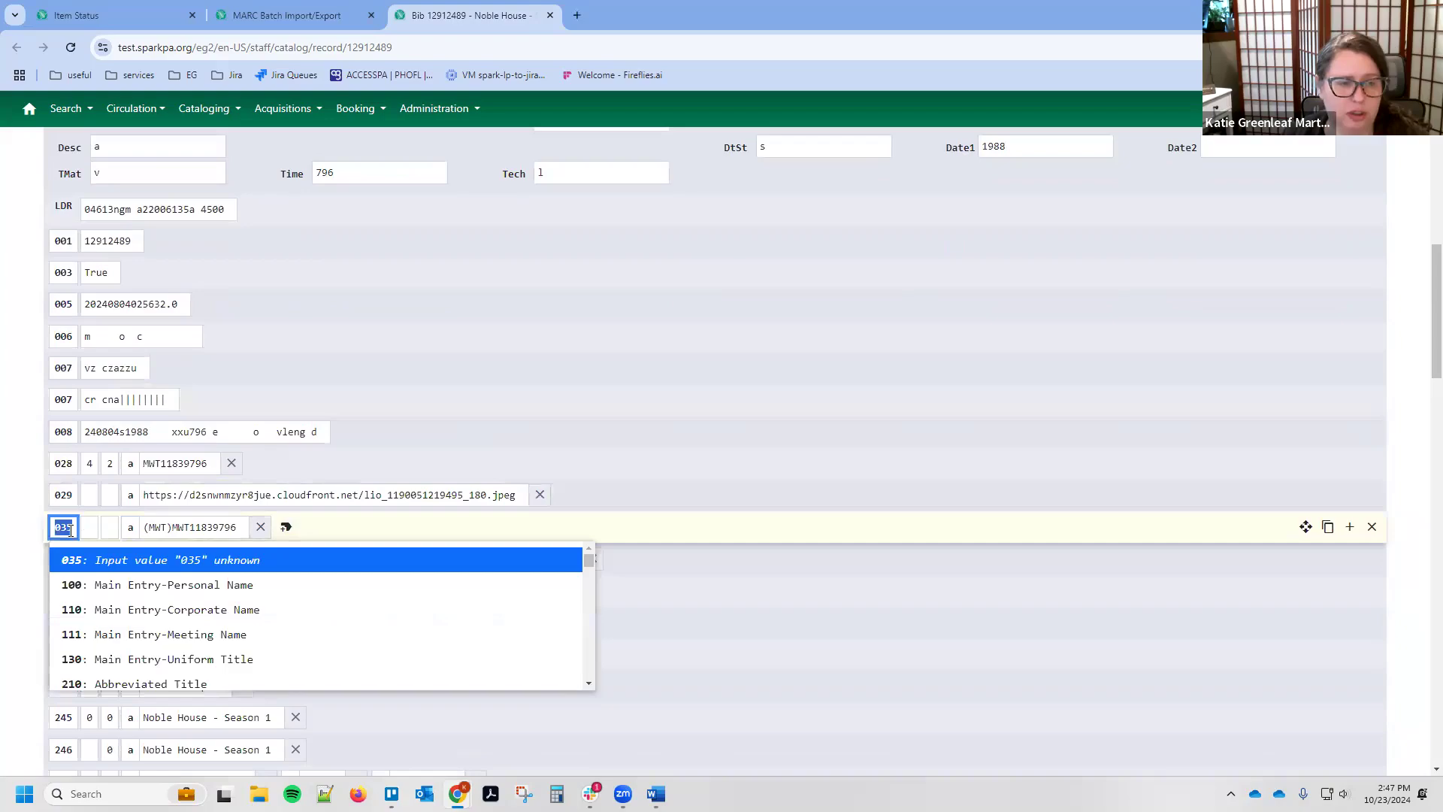
click(72, 531)
click(28, 517)
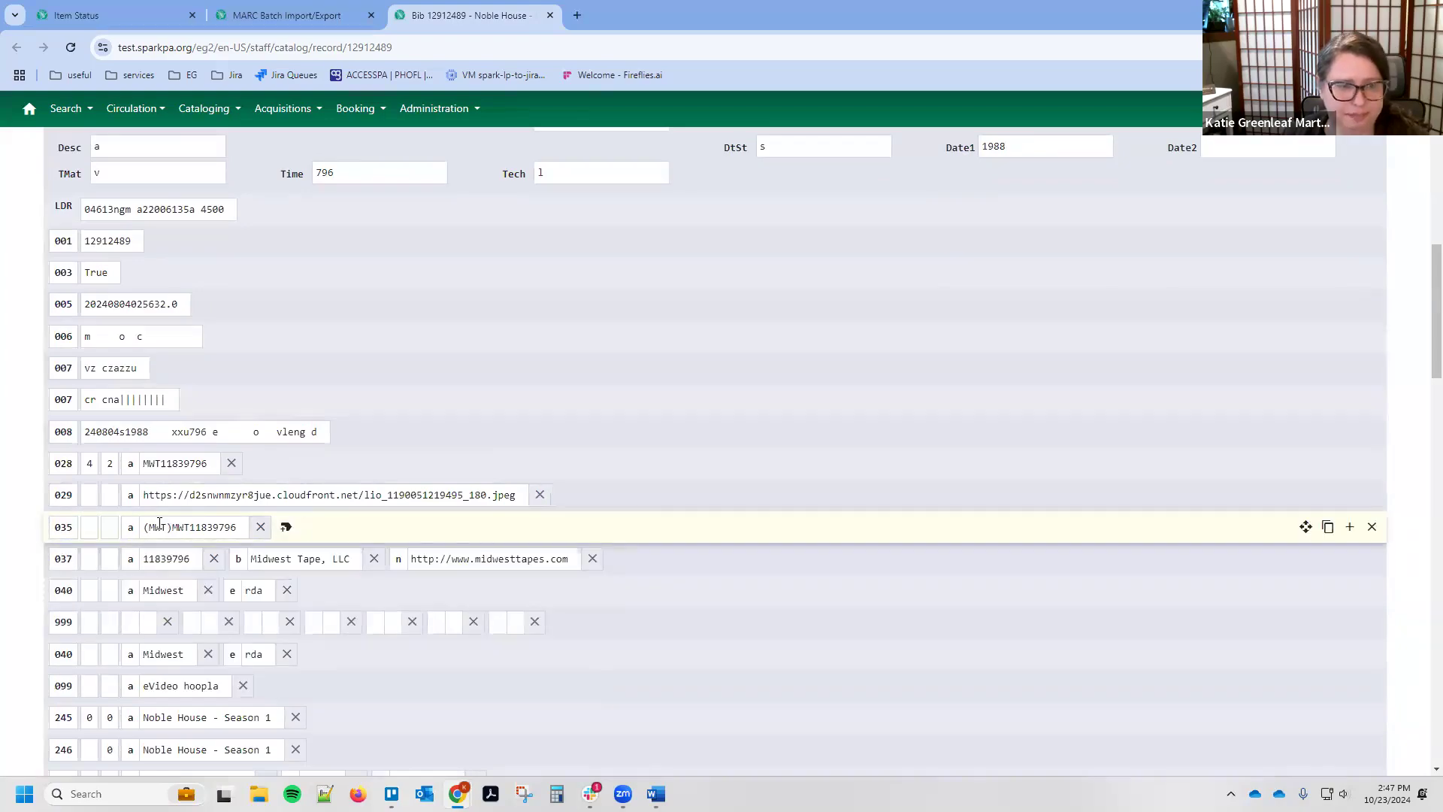
Step: Open the editor help and highlight the shortcuts for opening and closing suggestions
scroll(312, 519, up, 5)
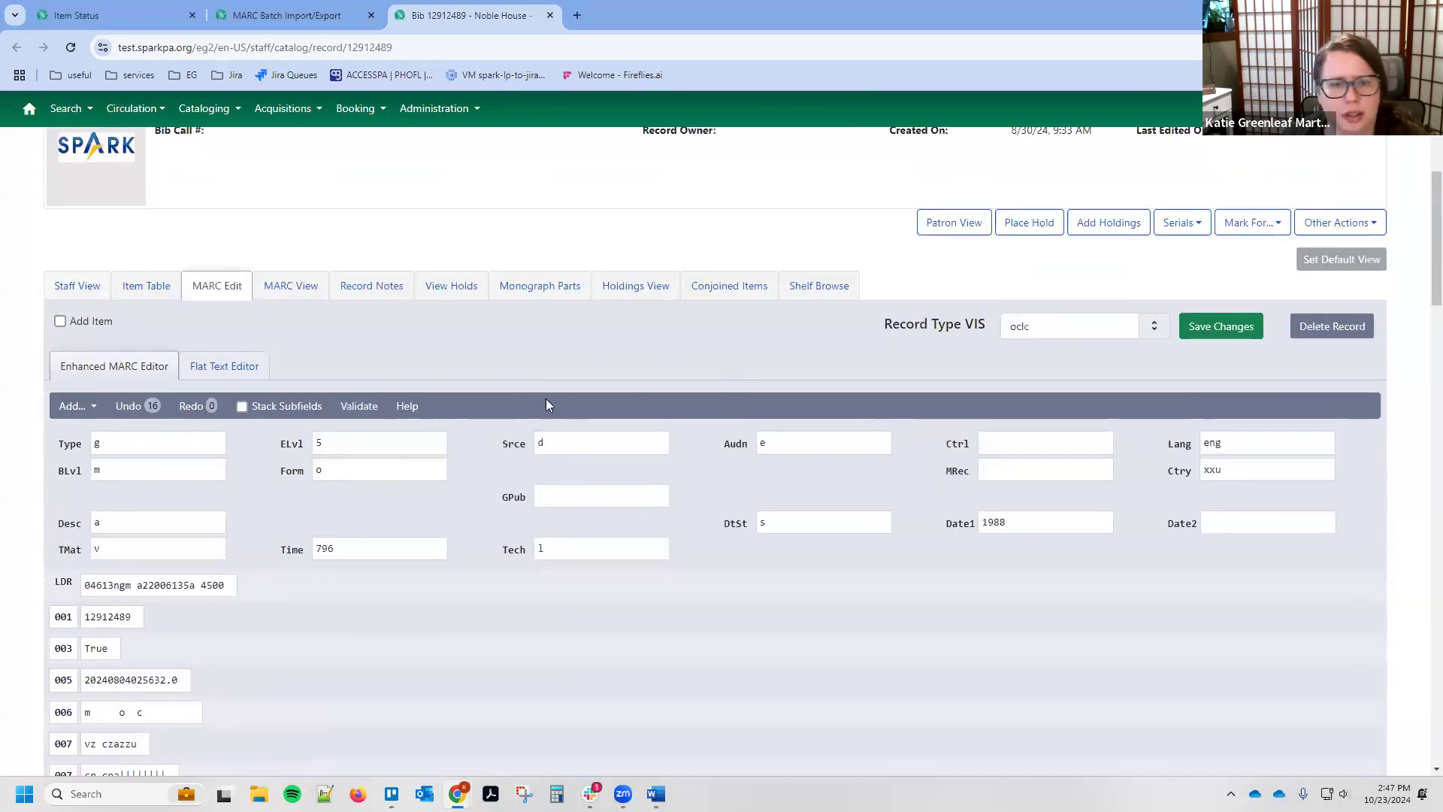
click(406, 406)
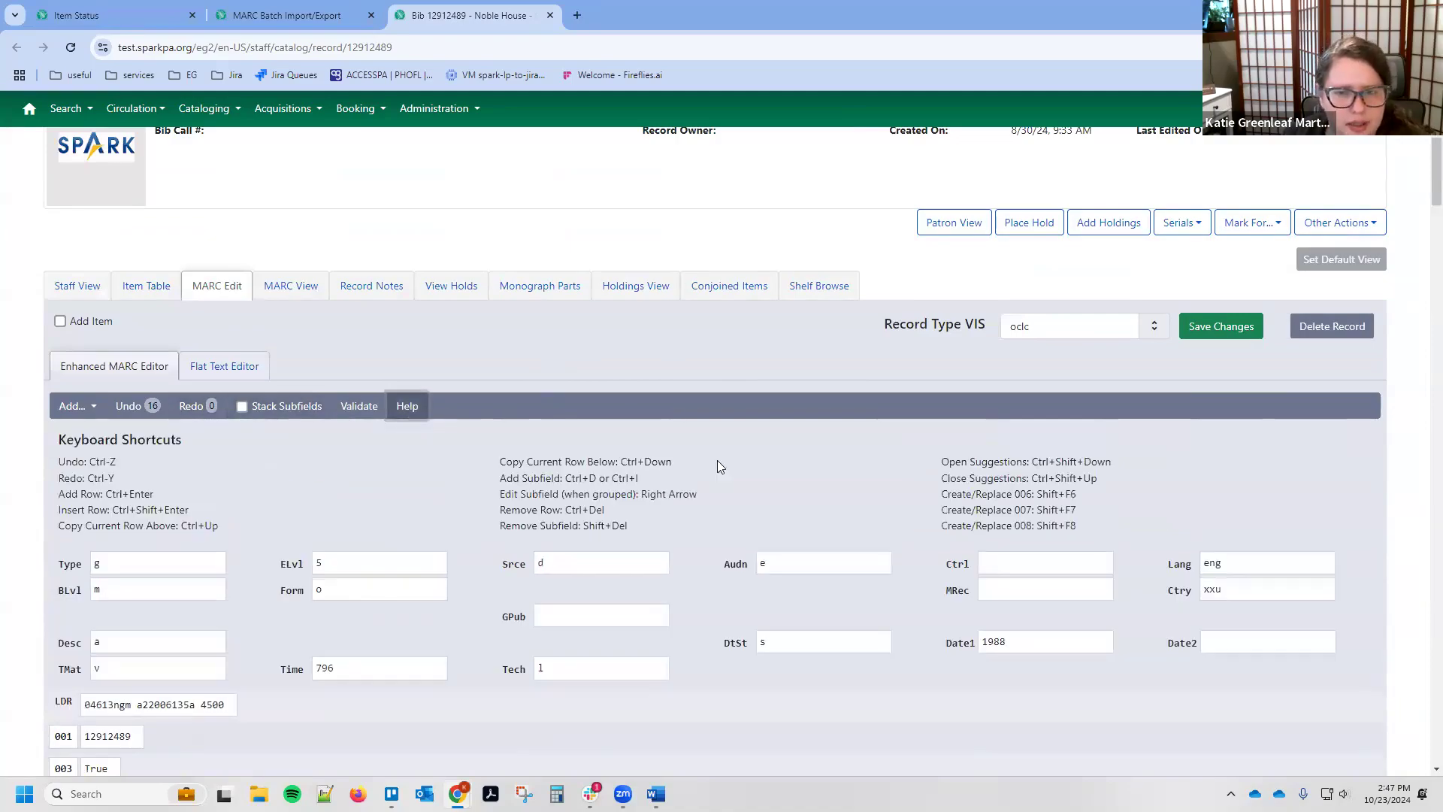
drag(943, 462, 701, 501)
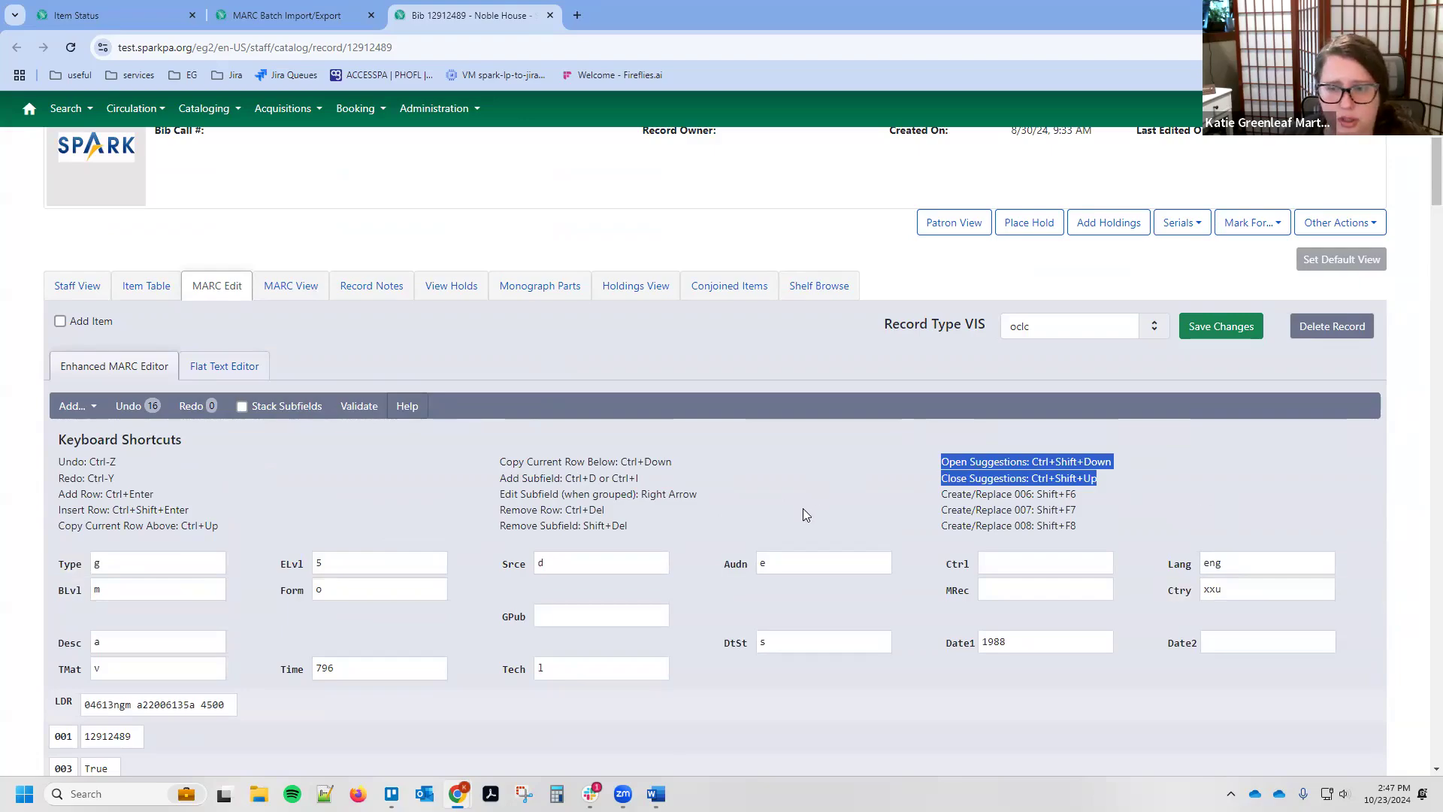
Step: Examine the indicator and subfield help shown under the record's fields, such as 264, 300 and 336, and close the help
scroll(804, 512, down, 1)
scroll(803, 509, down, 4)
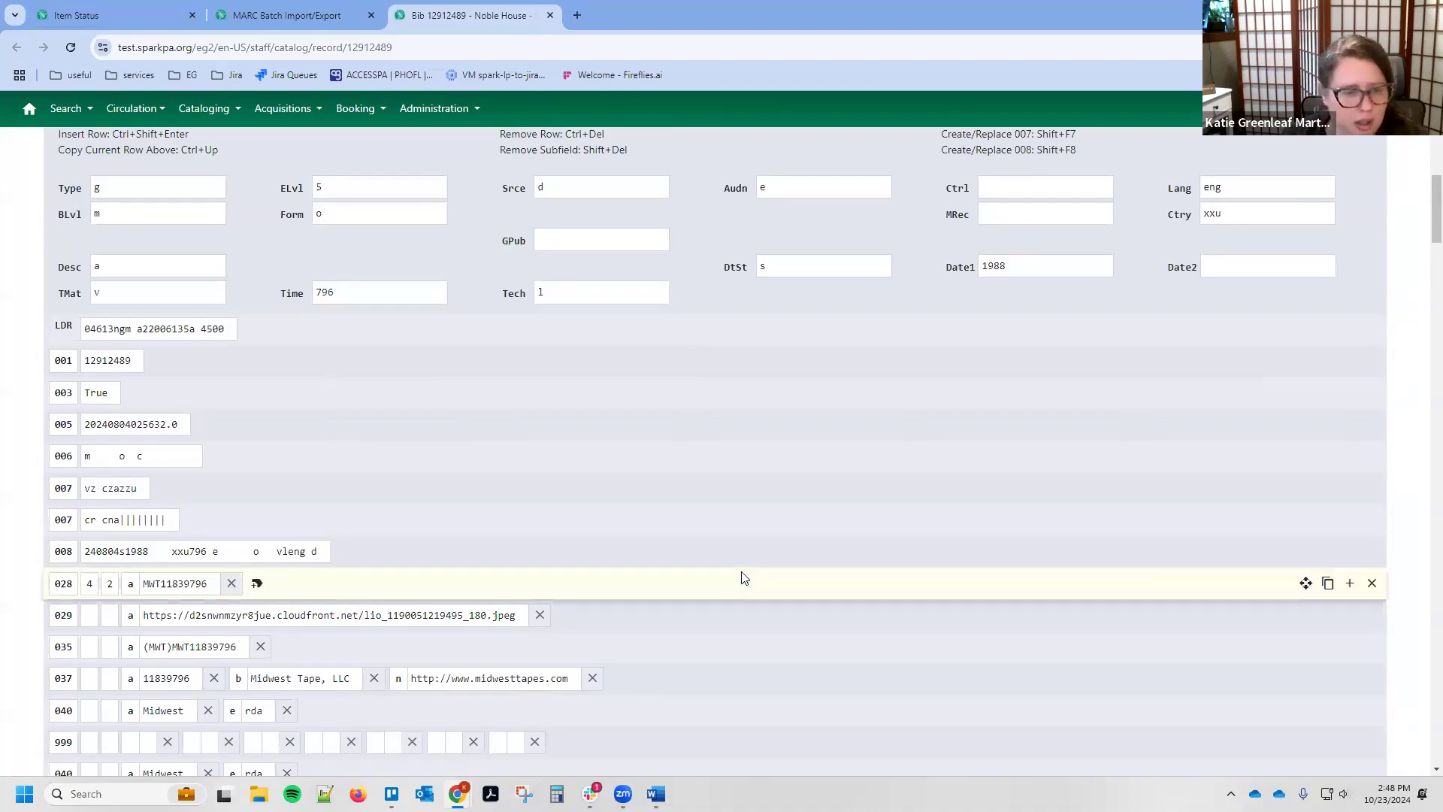
scroll(742, 577, down, 10)
scroll(741, 578, down, 3)
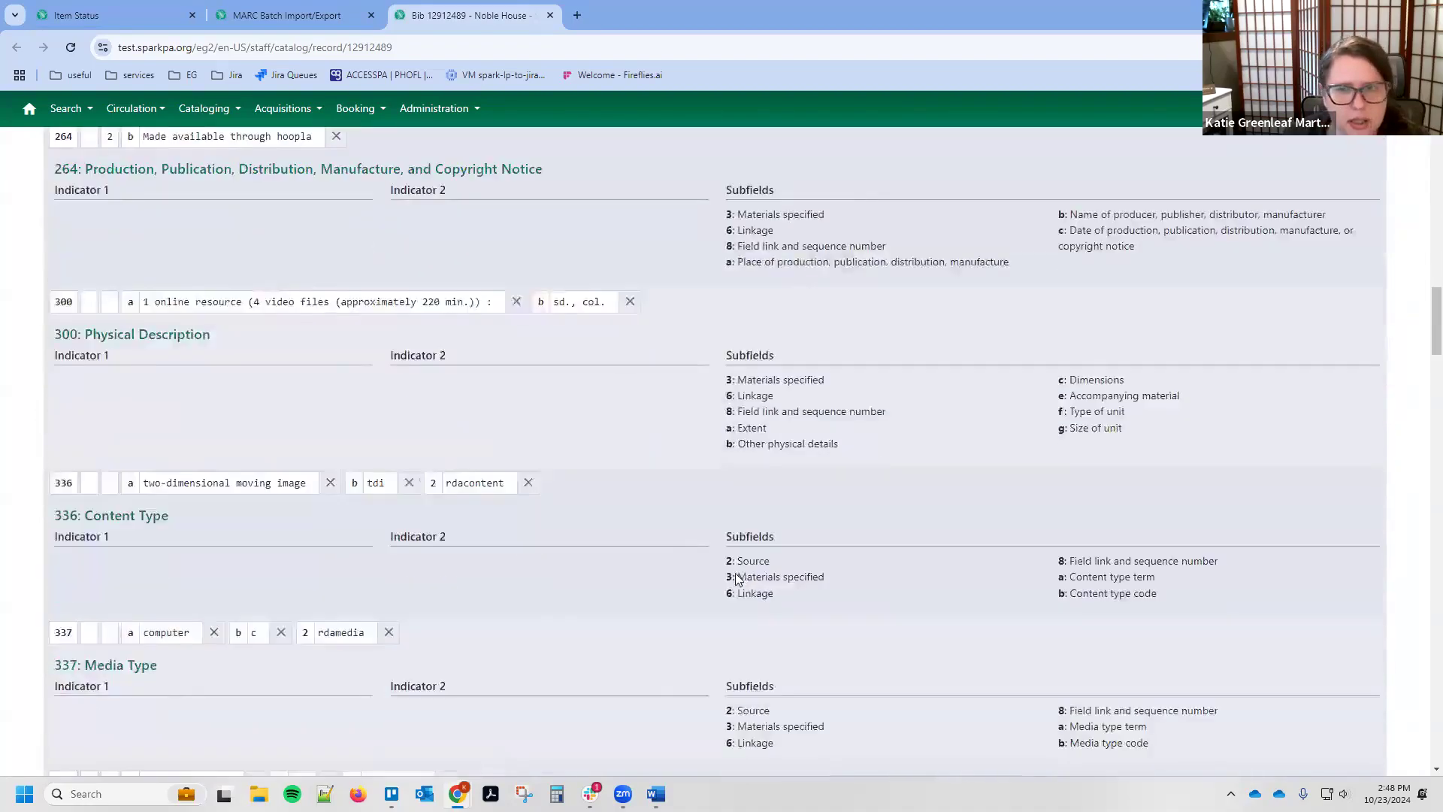
scroll(716, 568, up, 20)
click(413, 716)
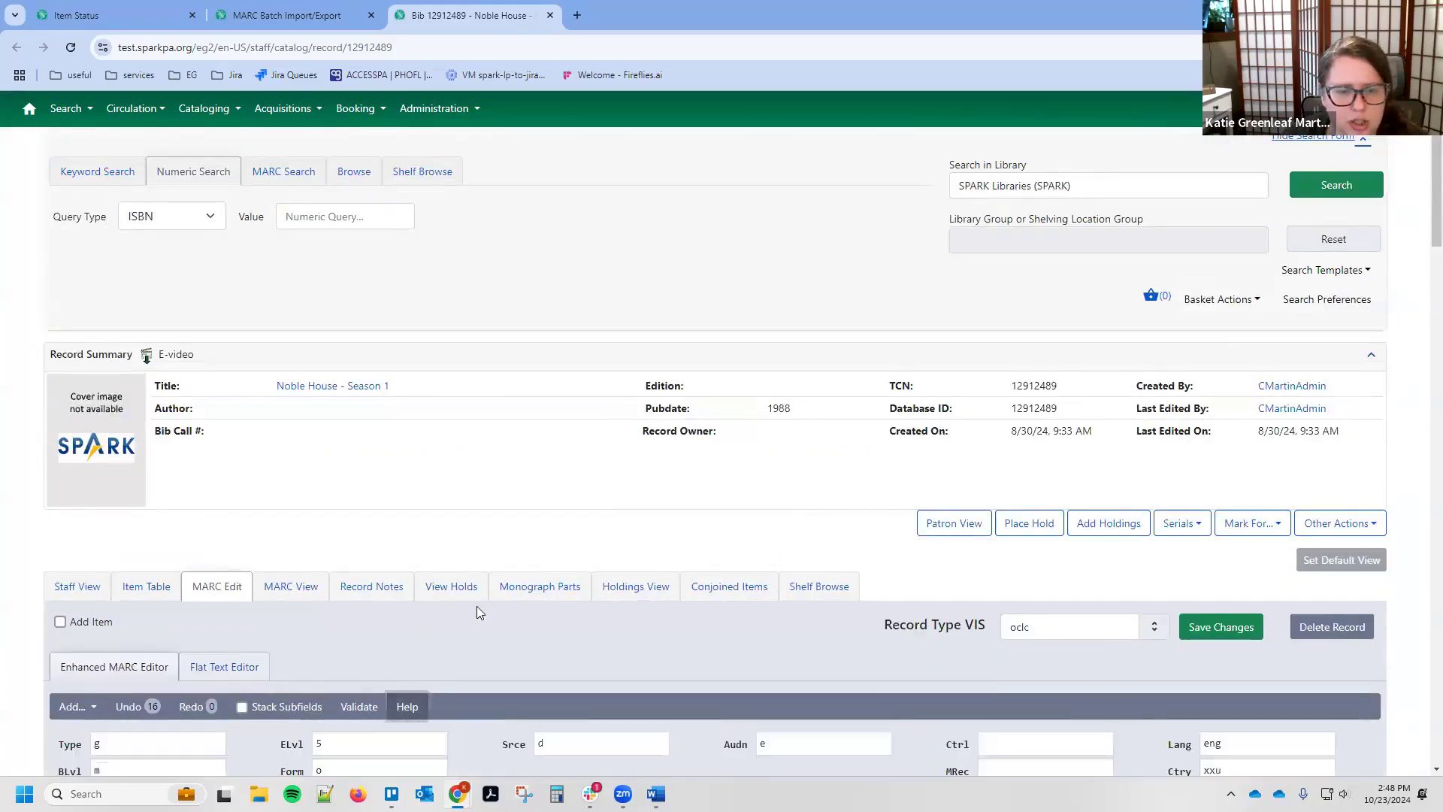
Step: Check the authority link options for the record's second 700 actor field, and close them
scroll(477, 606, down, 10)
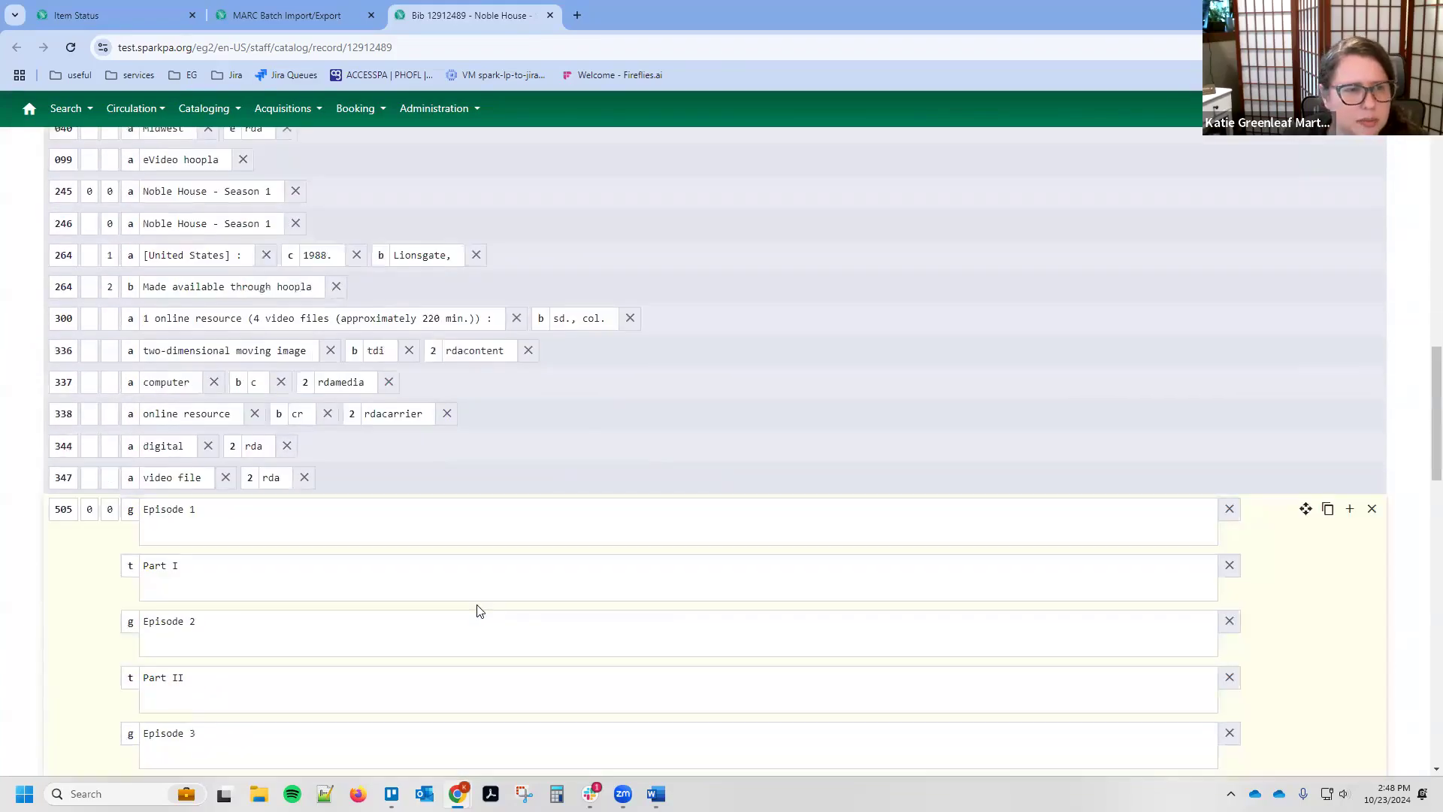
scroll(477, 610, down, 15)
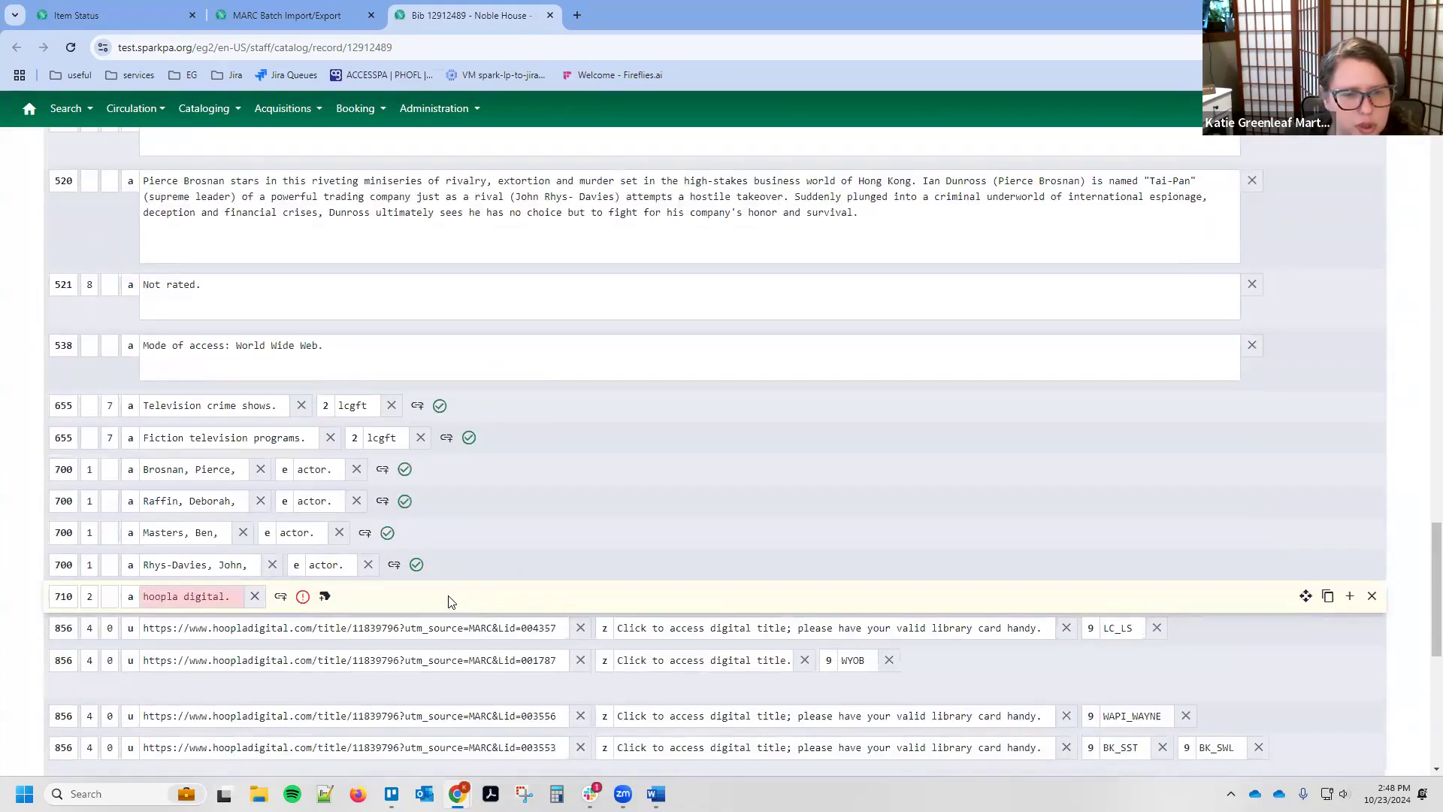
click(382, 502)
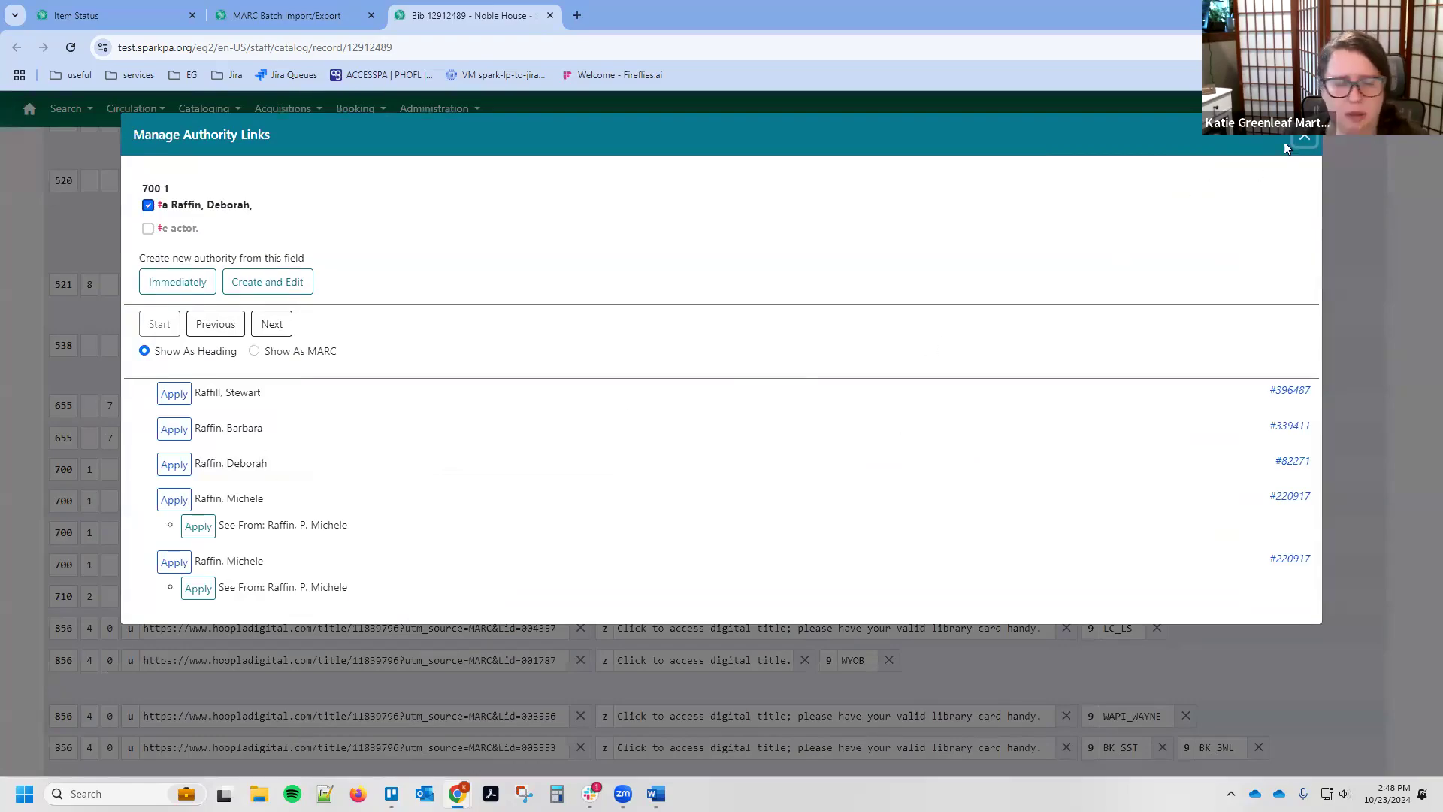
click(1303, 138)
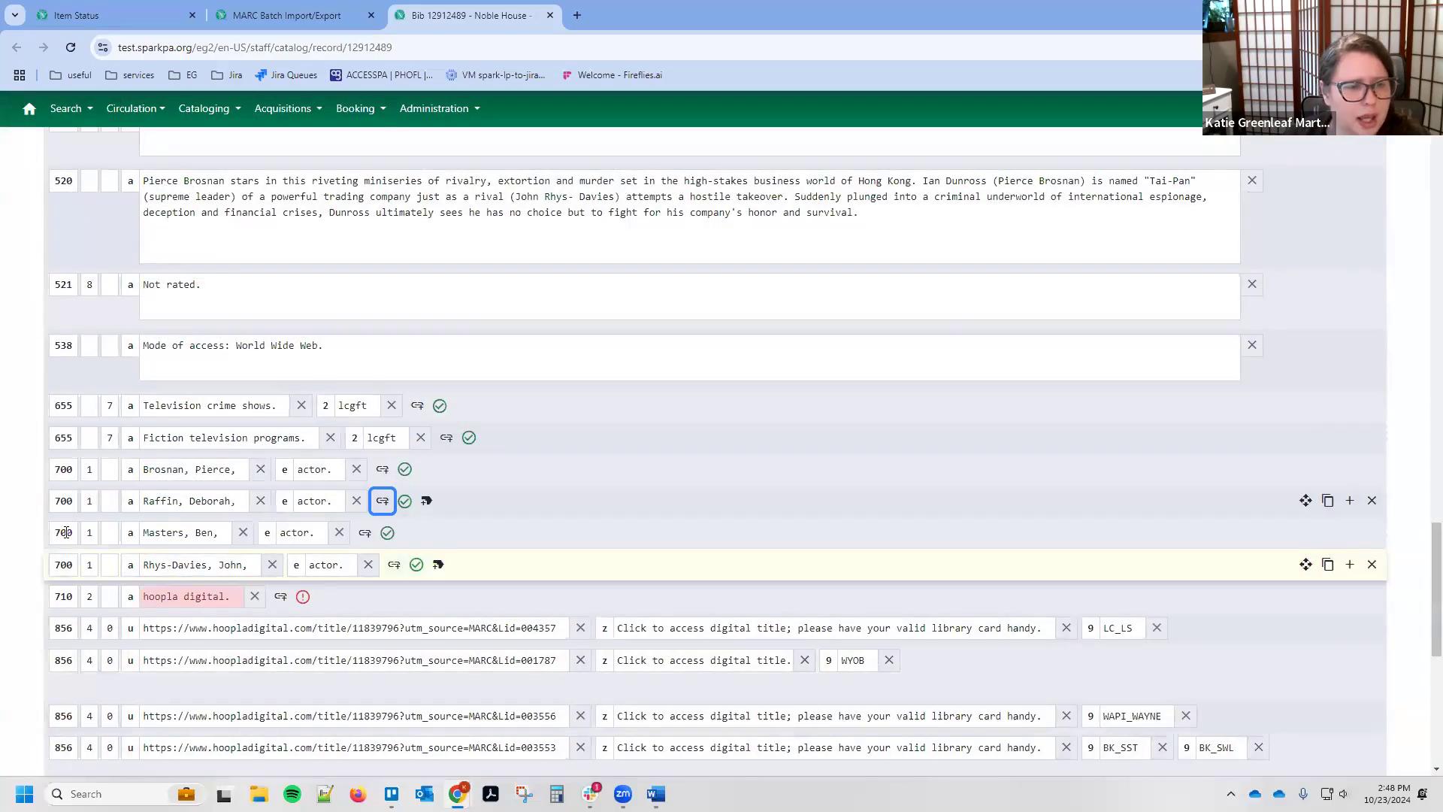
Step: Move through the third 700 field's tag, indicators and subfields to its authority link options, view the matching headings, and close them
click(66, 533)
key(Tab)
key(Tab)
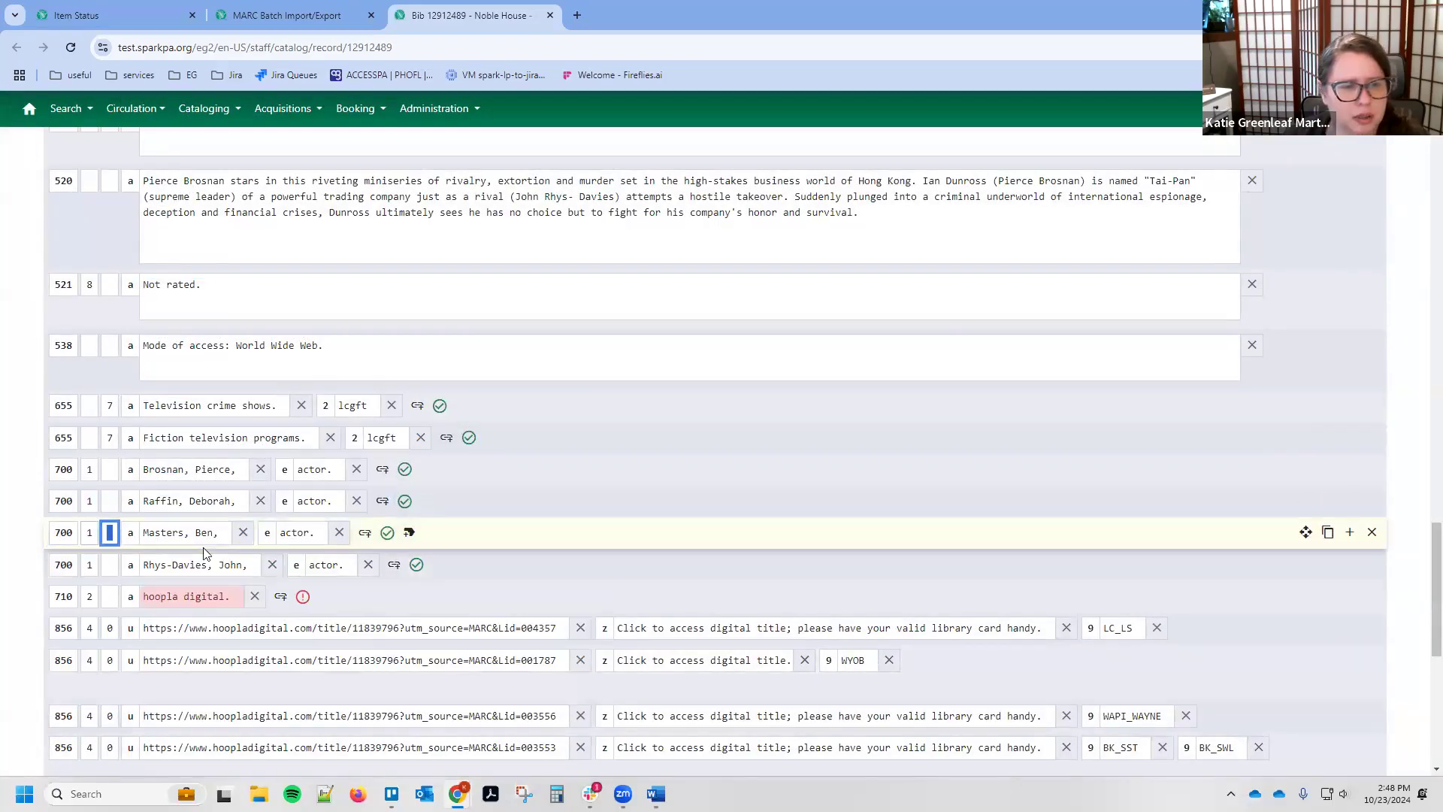
key(Tab)
key(Tab)
key(Tab)
key(Tab)
key(Tab)
key(Return)
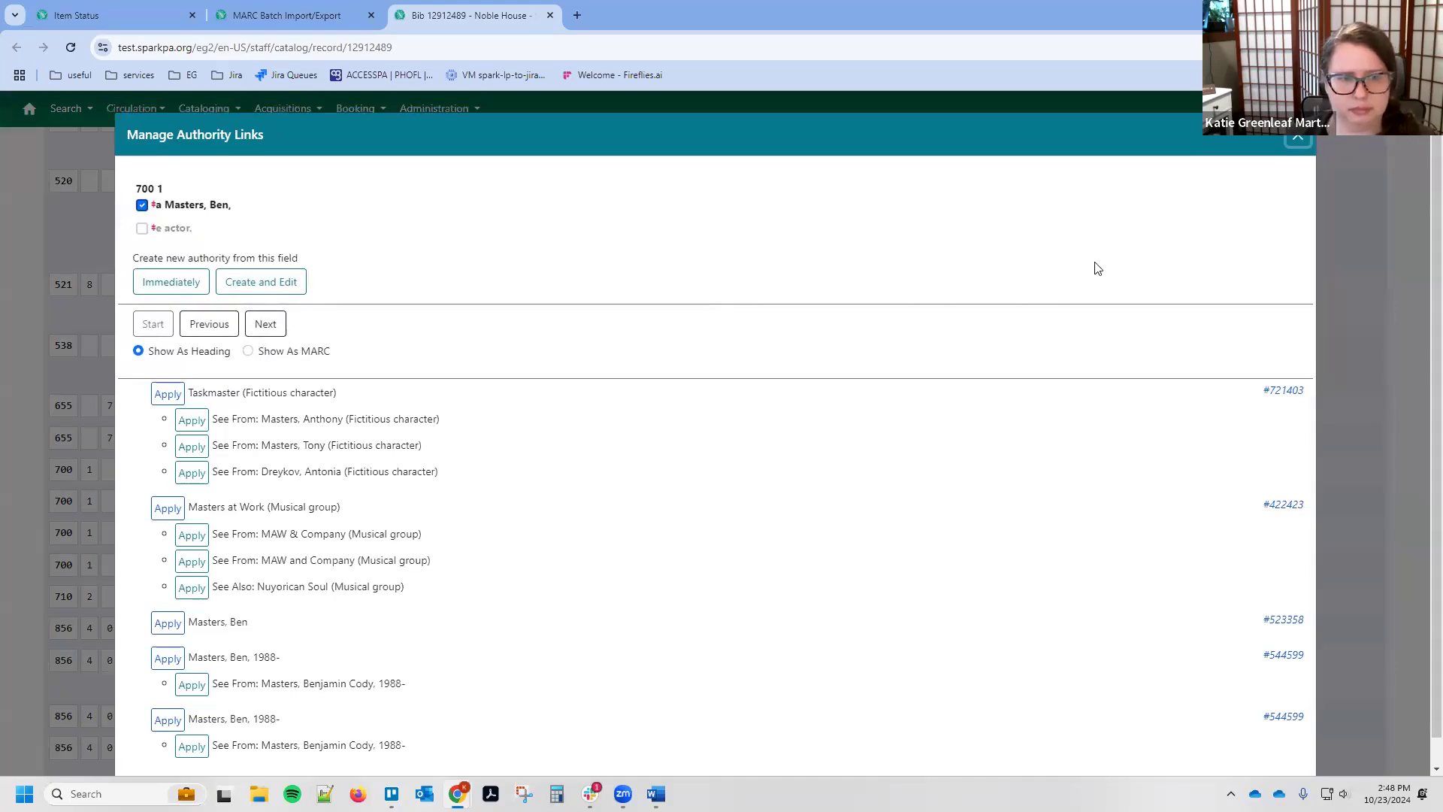
click(1299, 140)
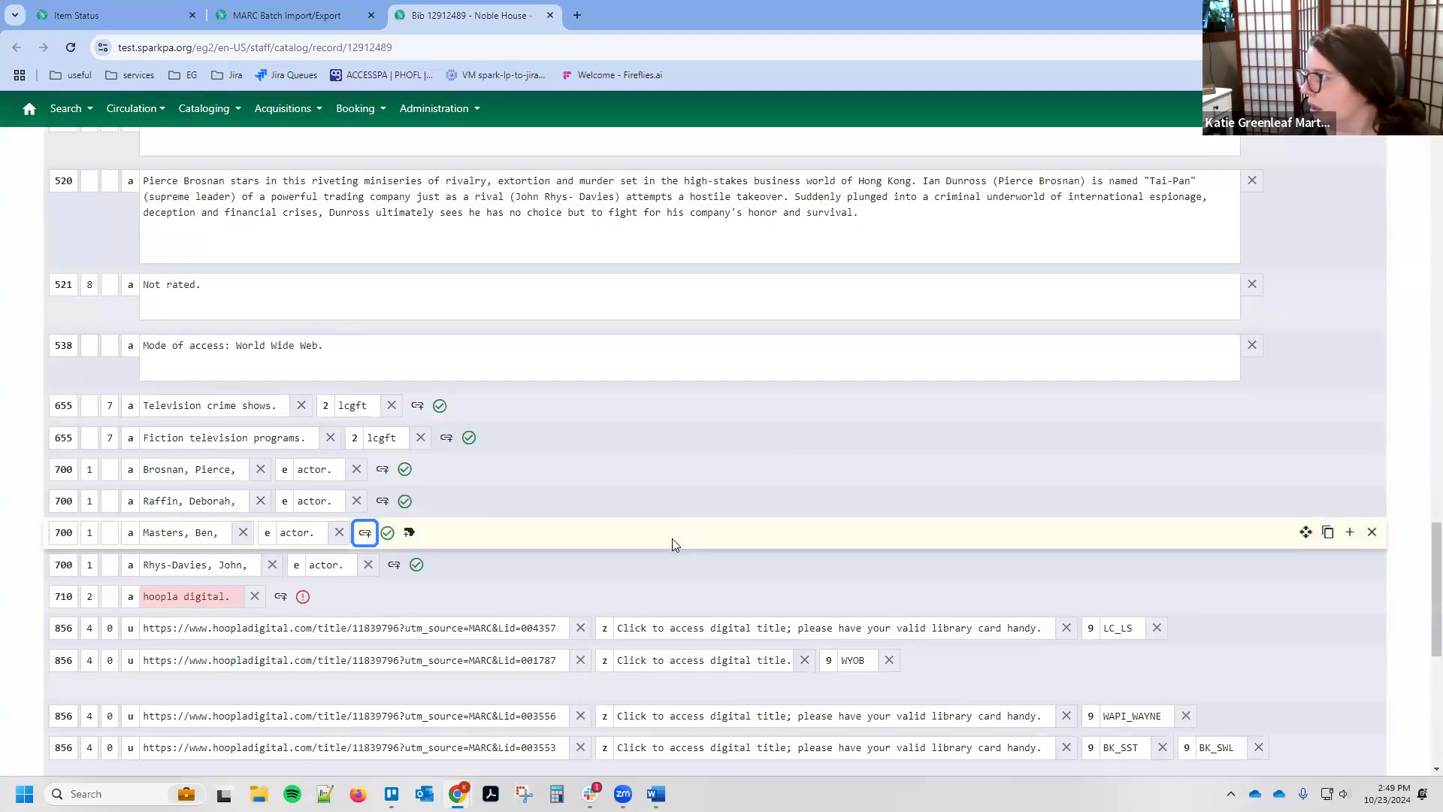
Step: Open the Create New MARC Record page in a separate browser tab and load the book template
scroll(672, 538, up, 20)
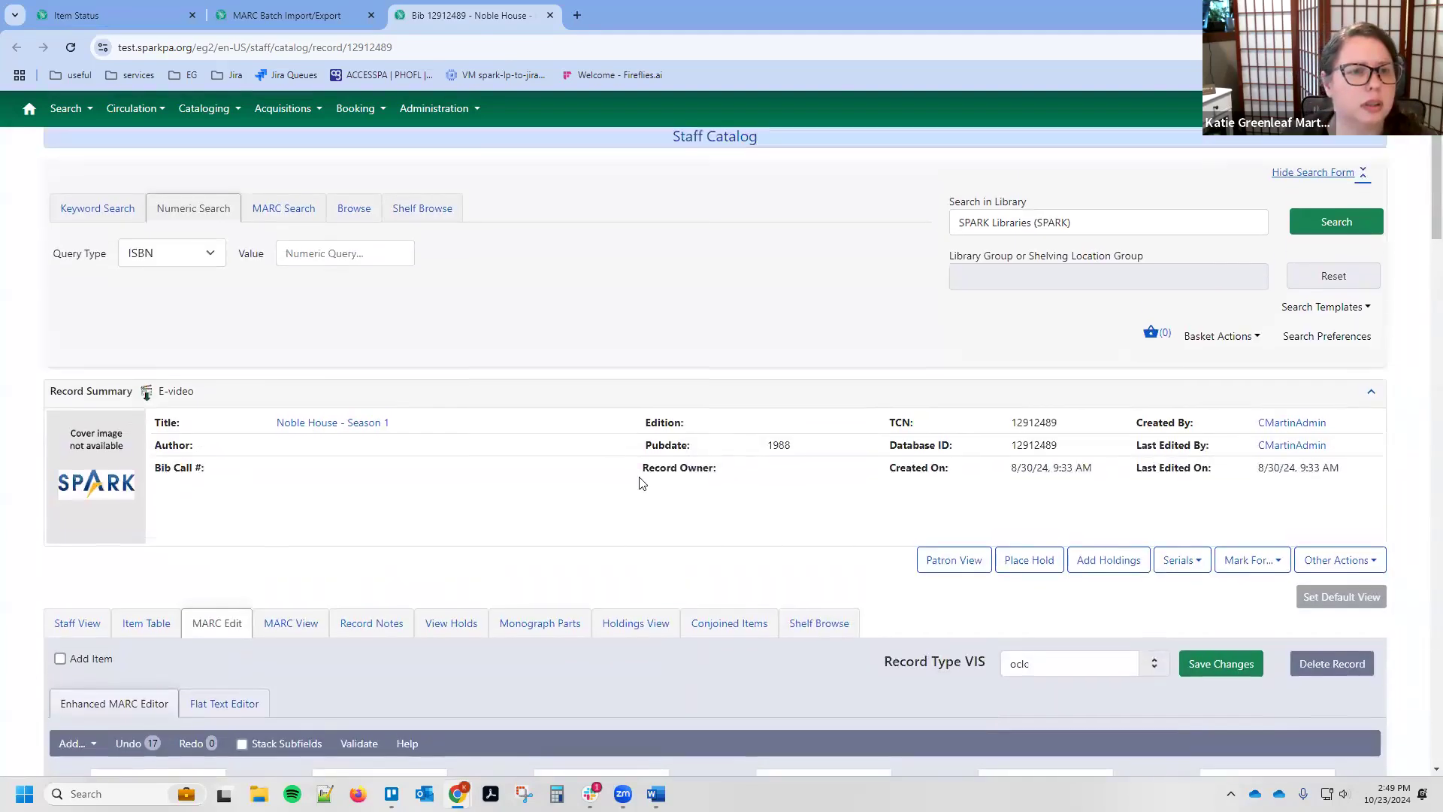
click(69, 110)
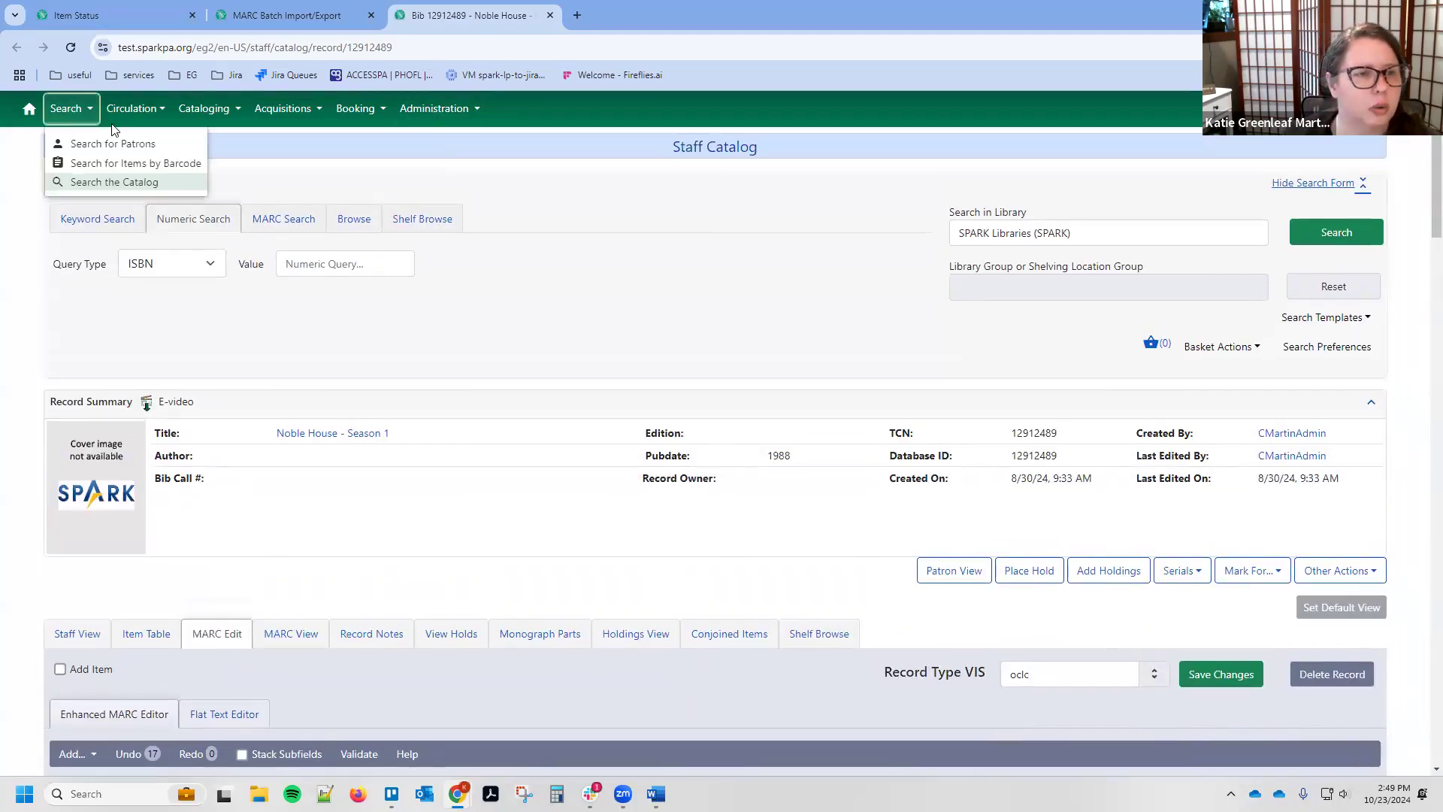
click(133, 109)
click(200, 112)
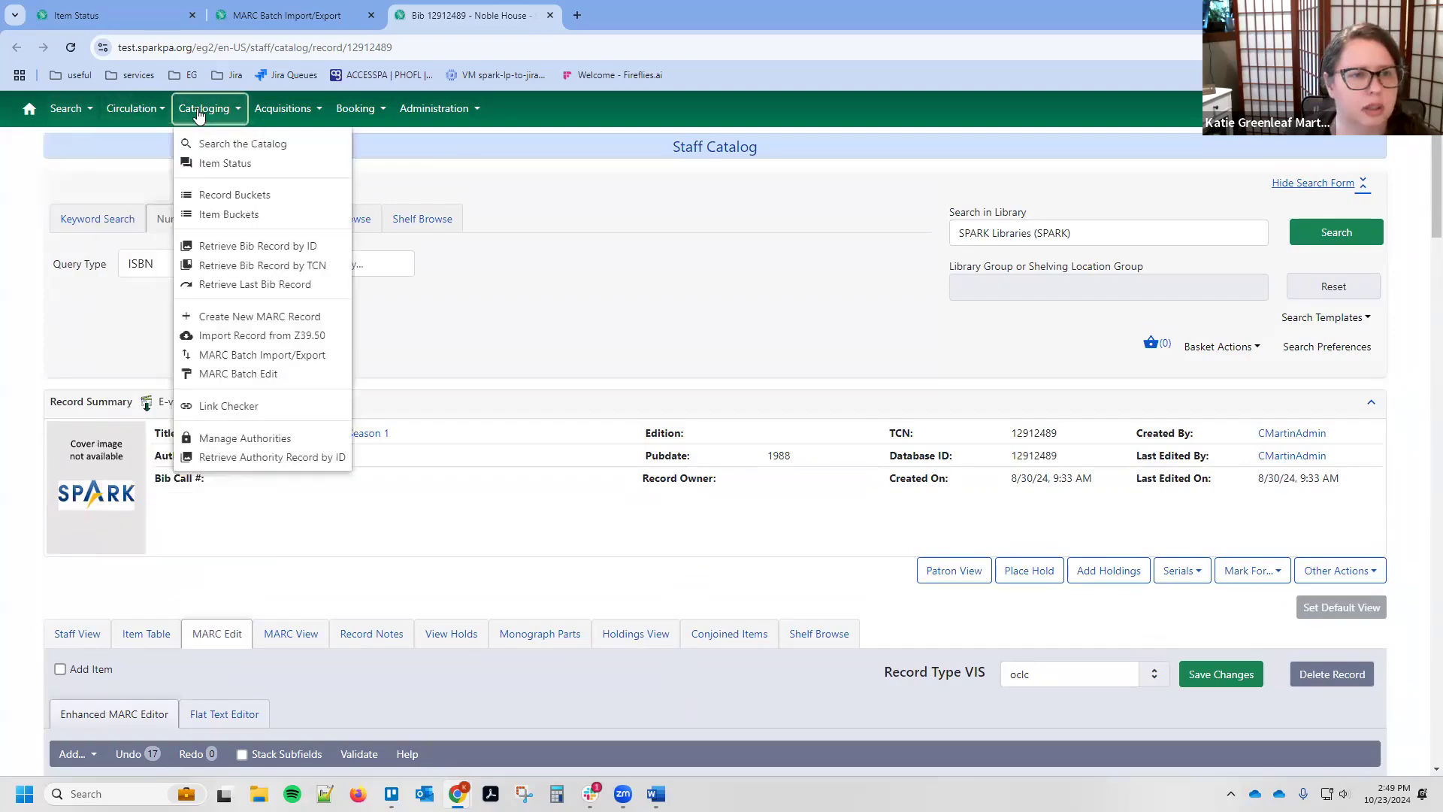
right_click(256, 321)
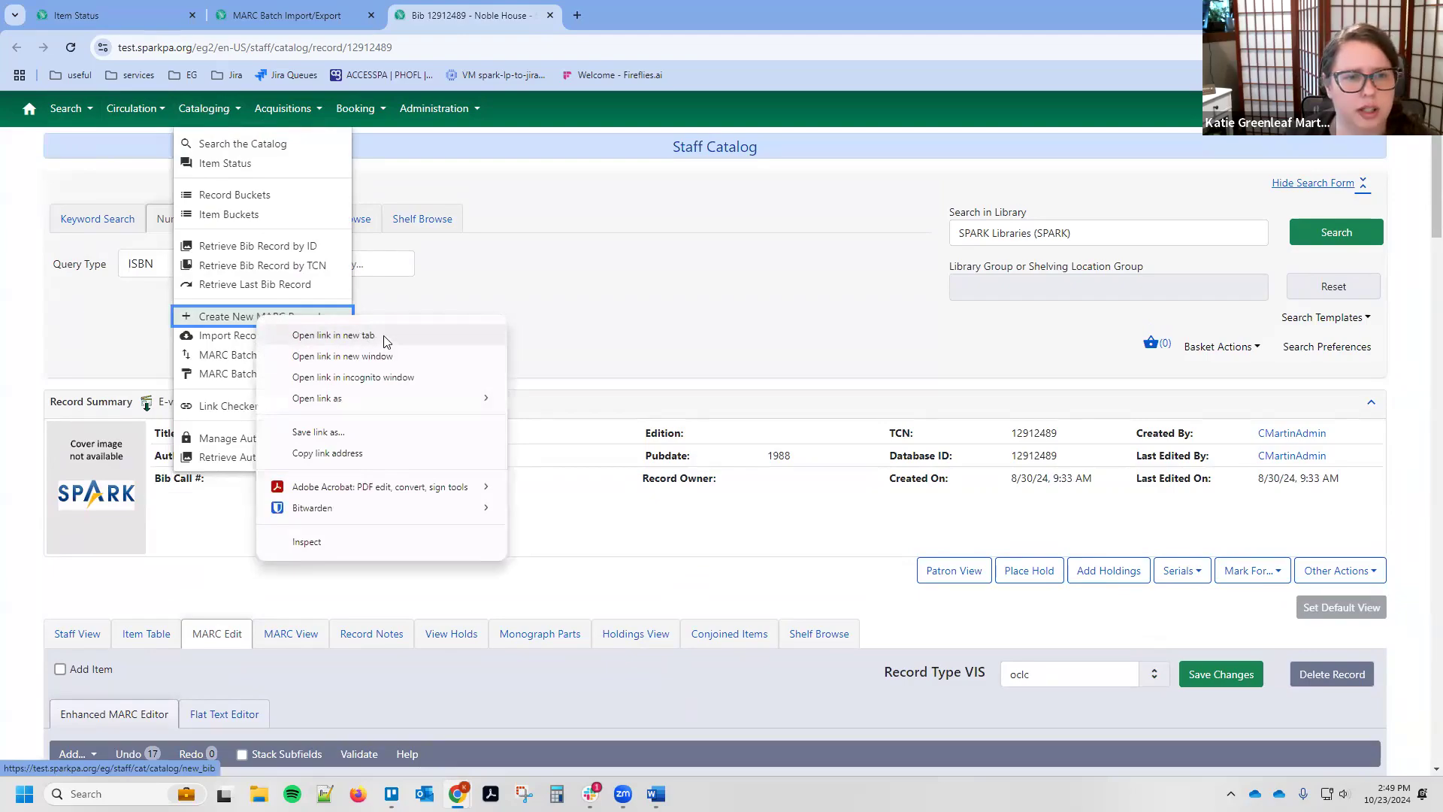
click(308, 336)
click(696, 18)
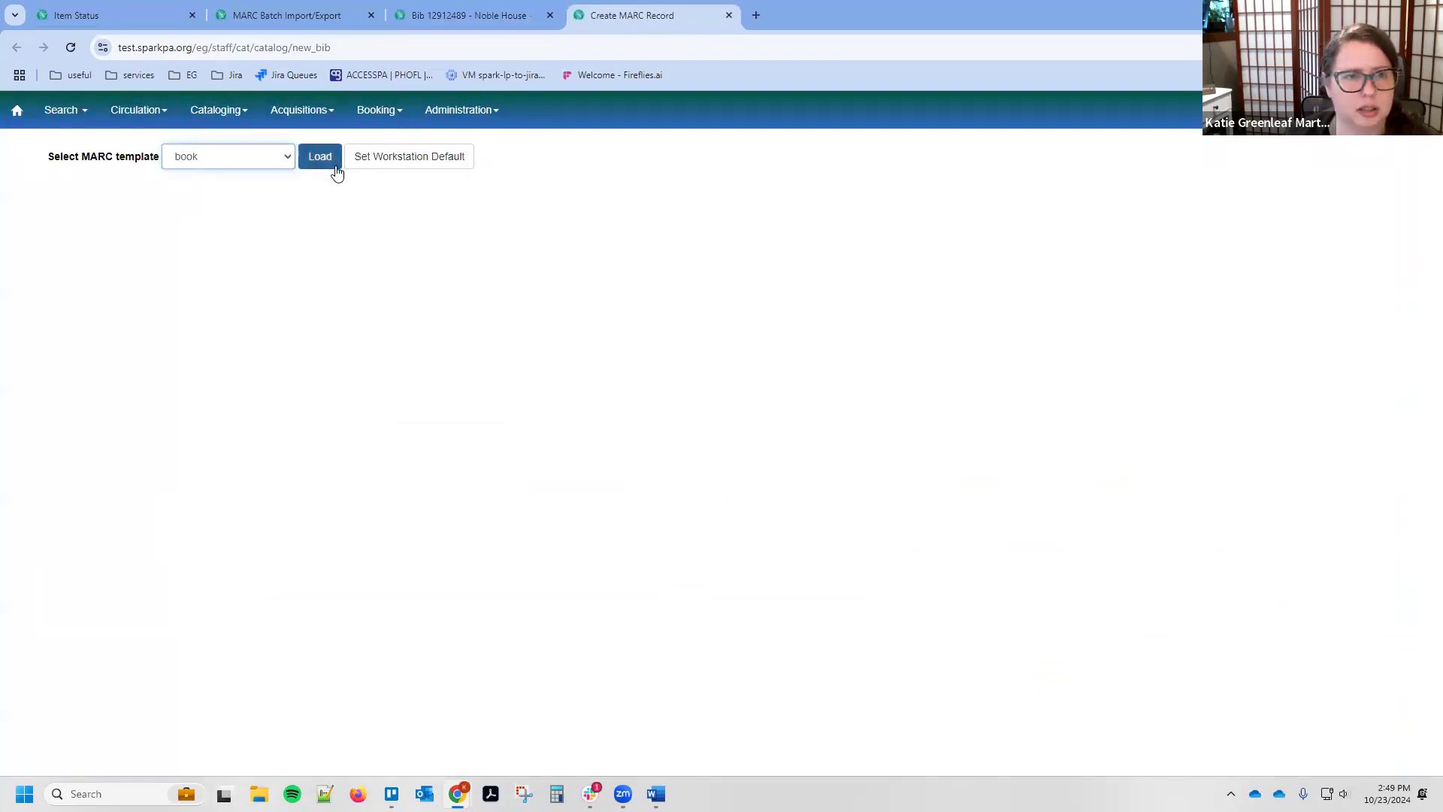
click(335, 167)
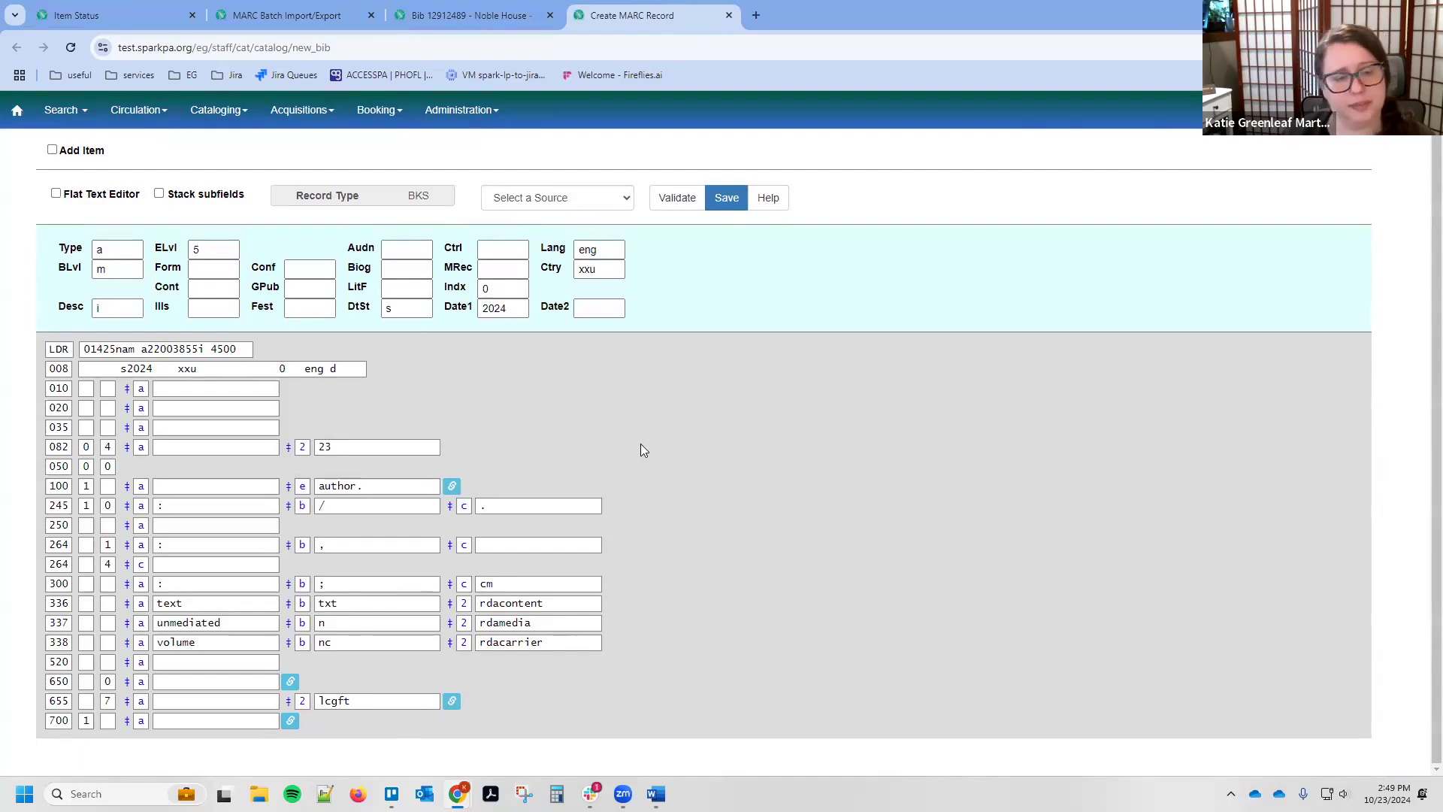
Step: Show the new record editor's help, review its list of keyboard shortcuts, and hide it again
click(768, 197)
scroll(621, 479, down, 1)
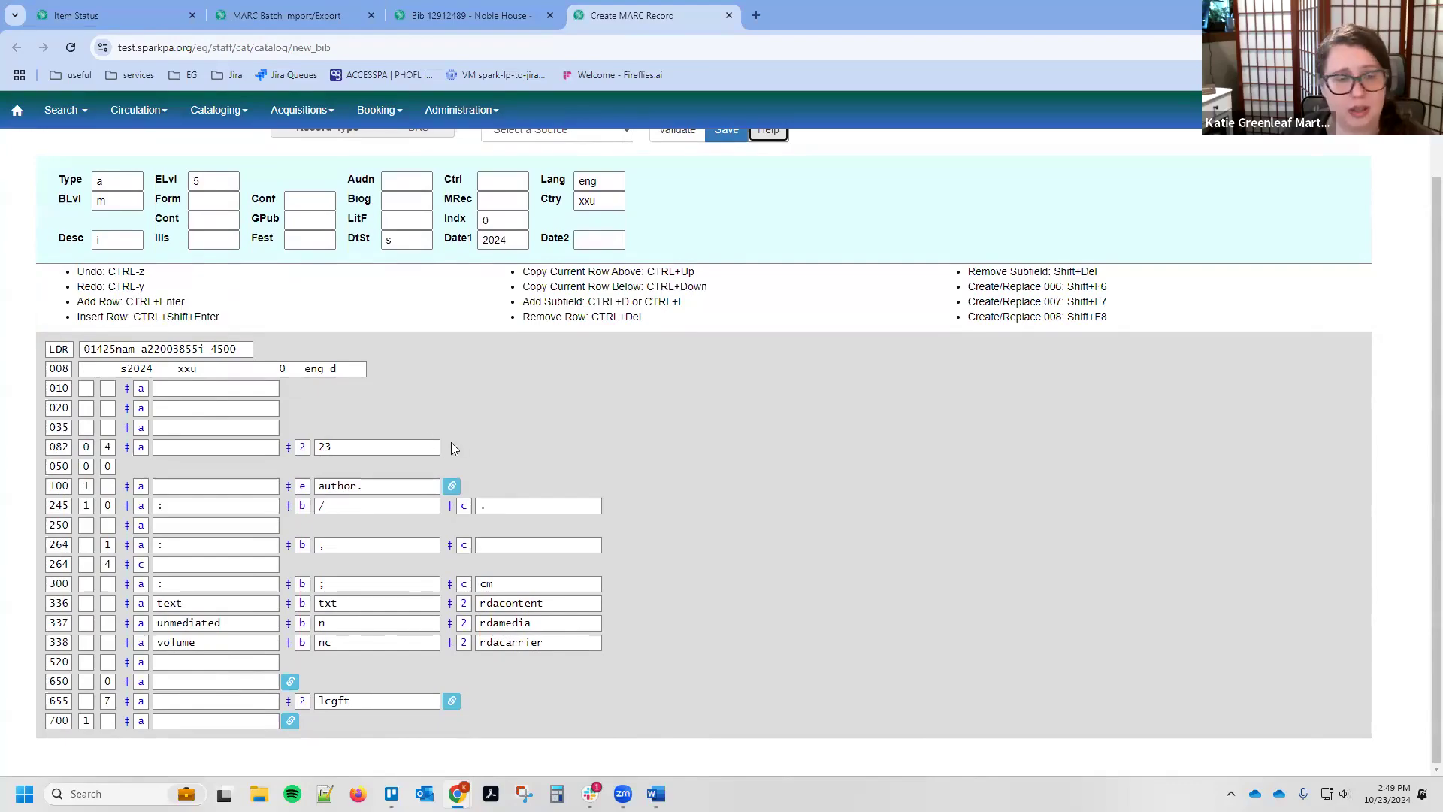
scroll(451, 448, up, 1)
scroll(451, 448, down, 1)
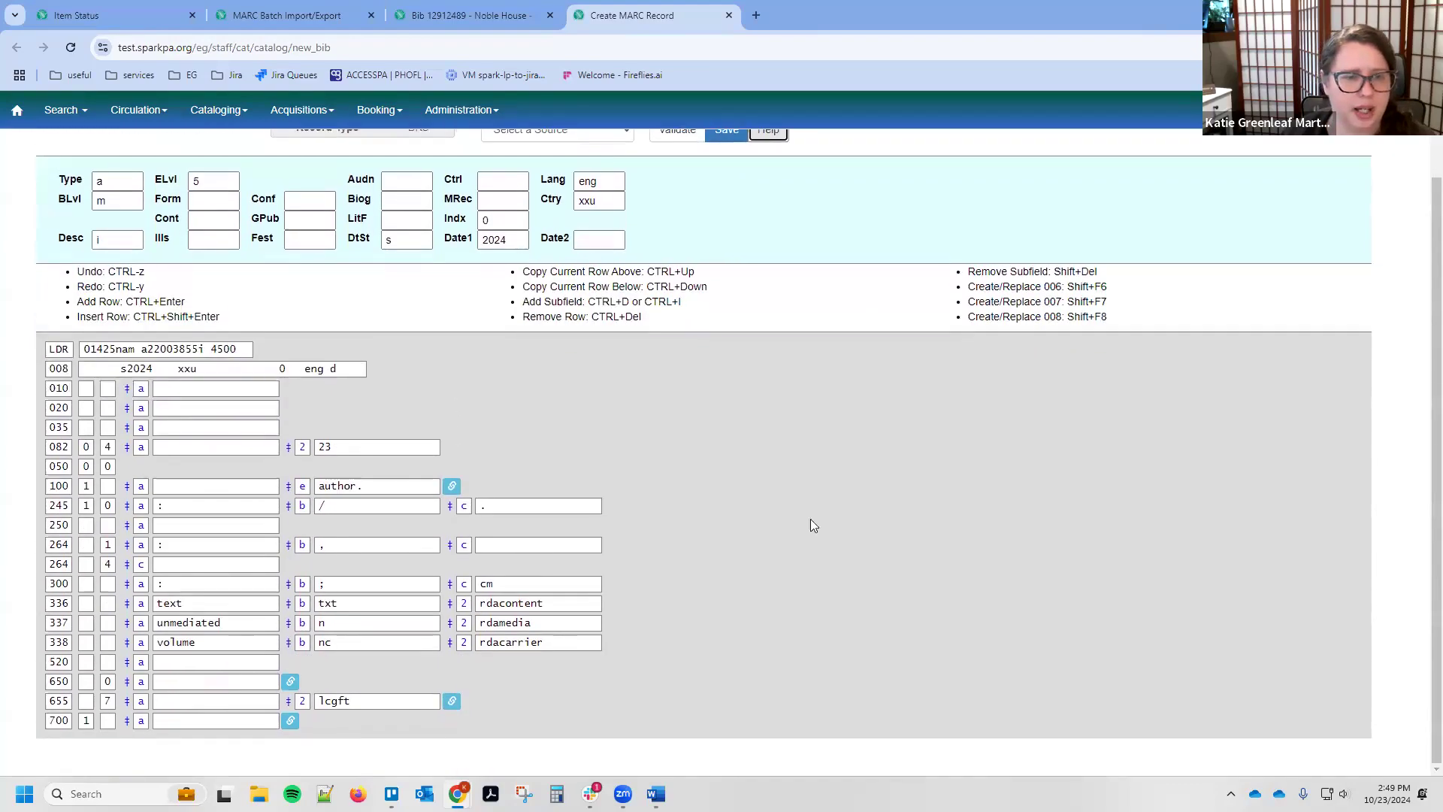
scroll(710, 267, up, 1)
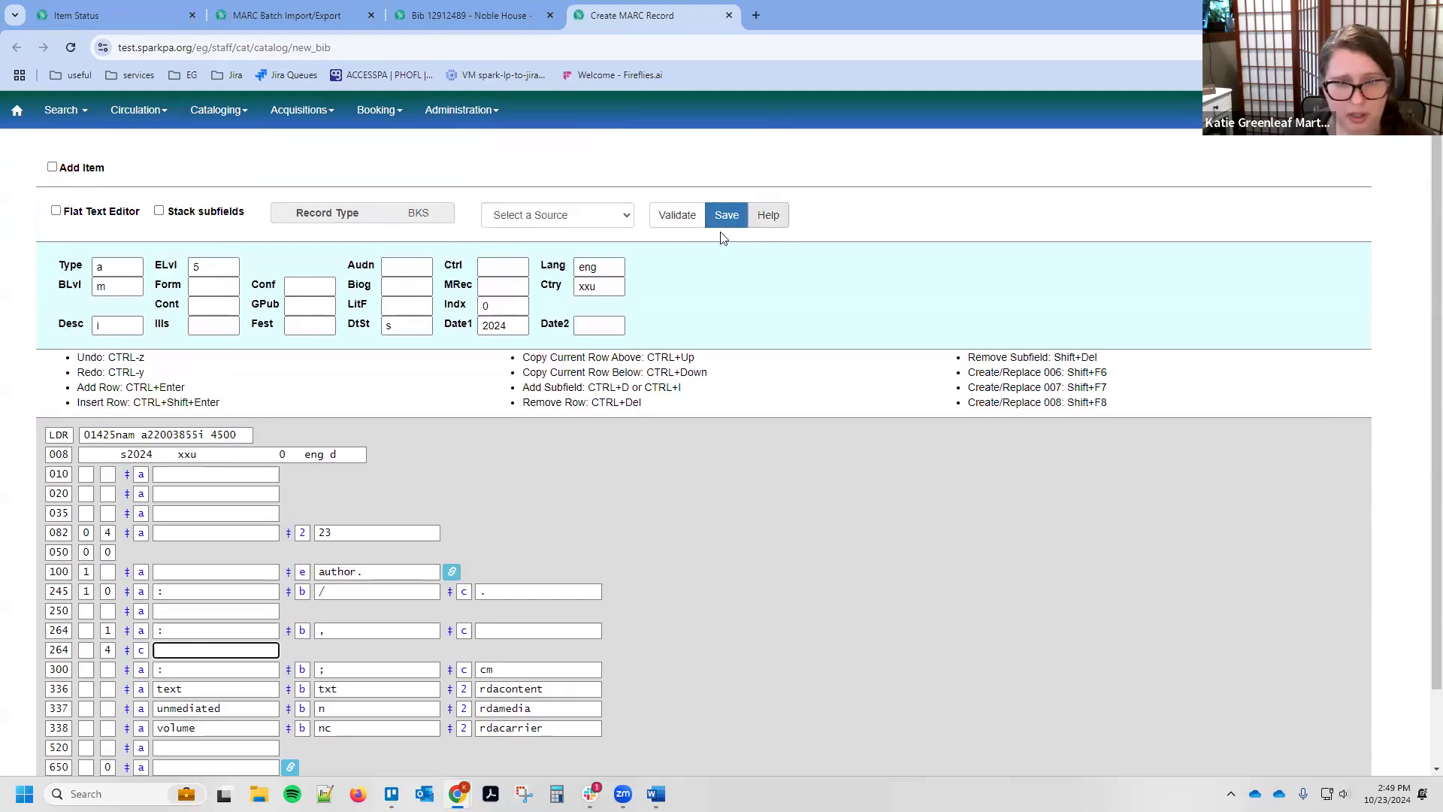
click(768, 218)
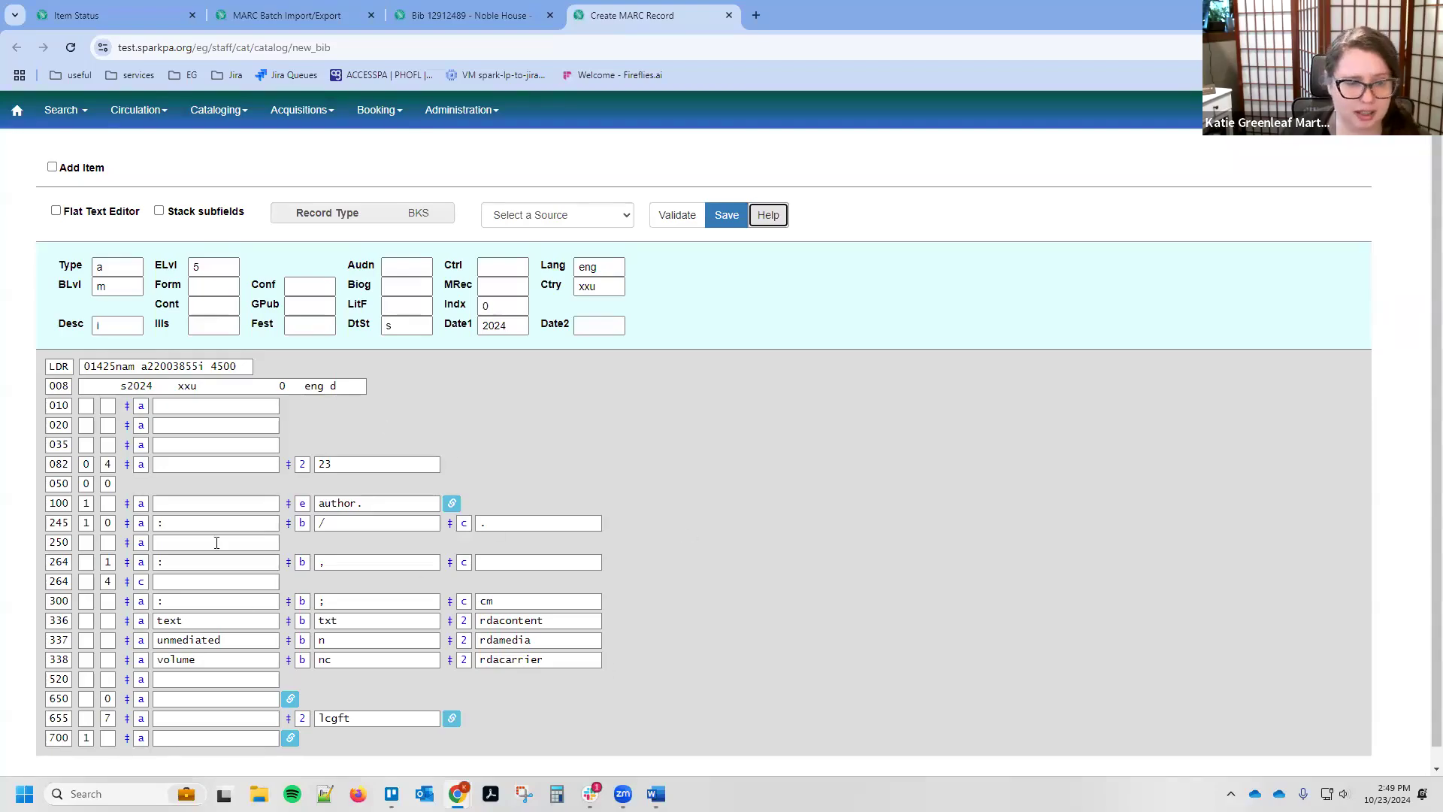
Step: Compare the new record page with the enhanced MARC editor of the Noble House record, and return to the new record
click(413, 11)
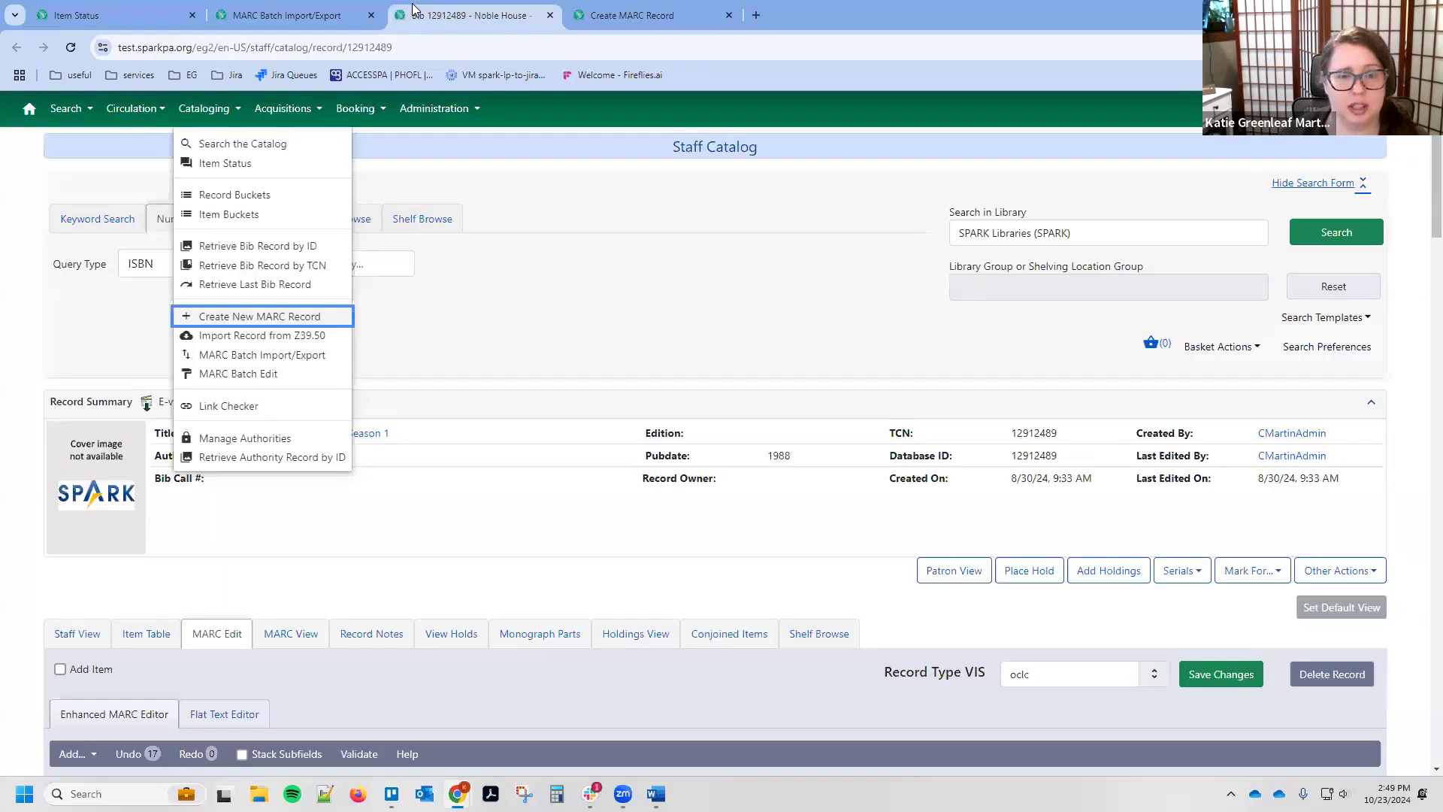
scroll(438, 522, down, 6)
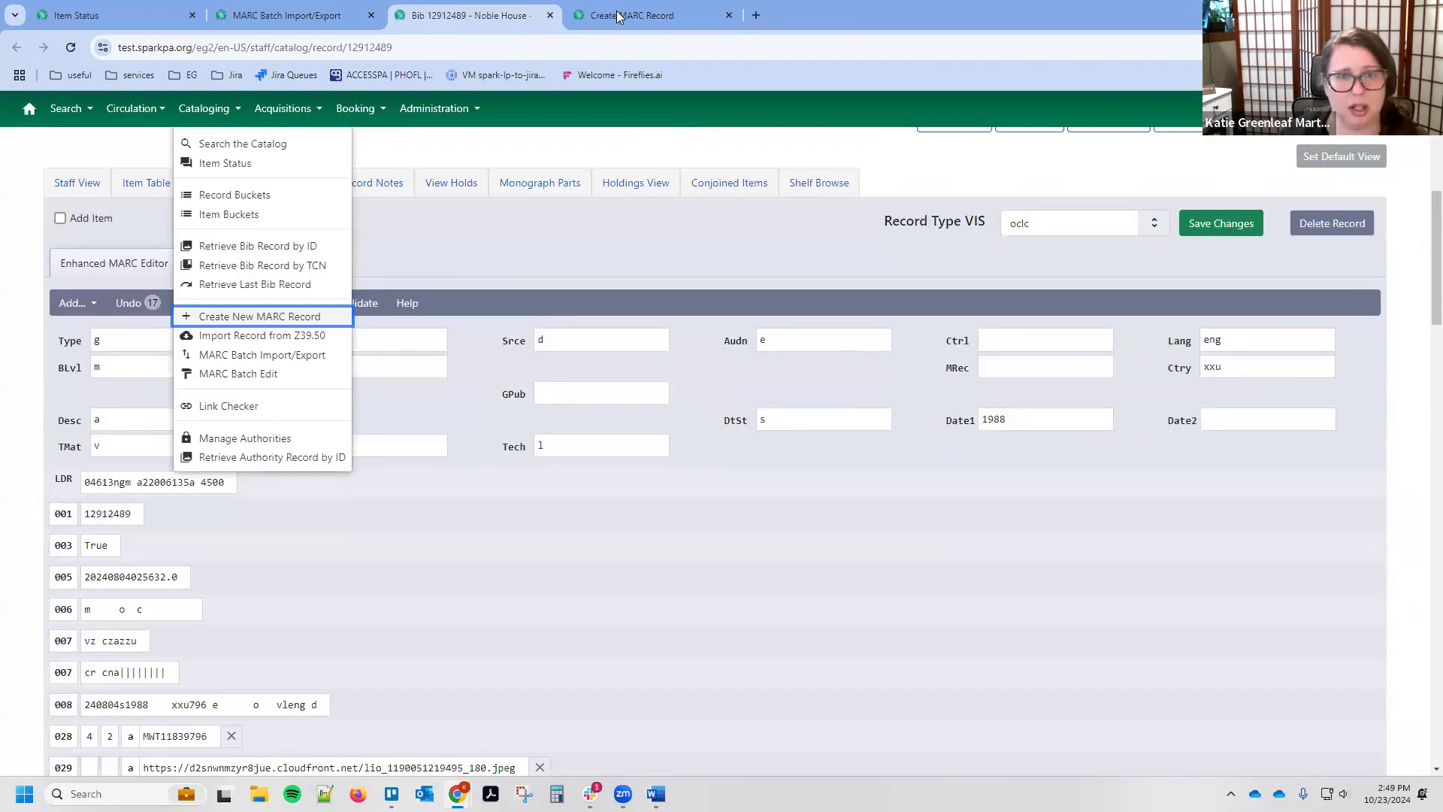
click(617, 17)
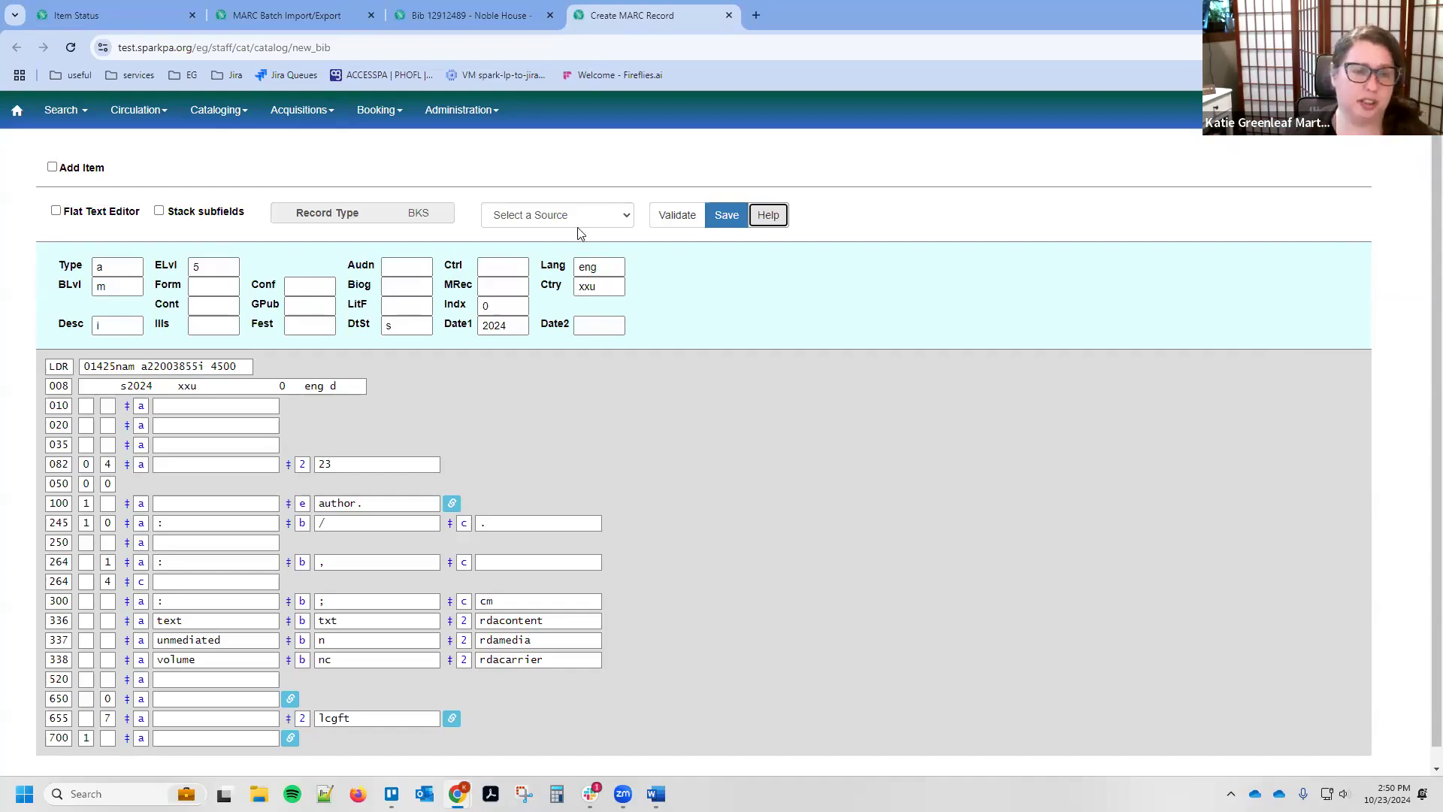
Step: Save the new book record and review its fixed fields and MARC fields in the enhanced editor
click(726, 216)
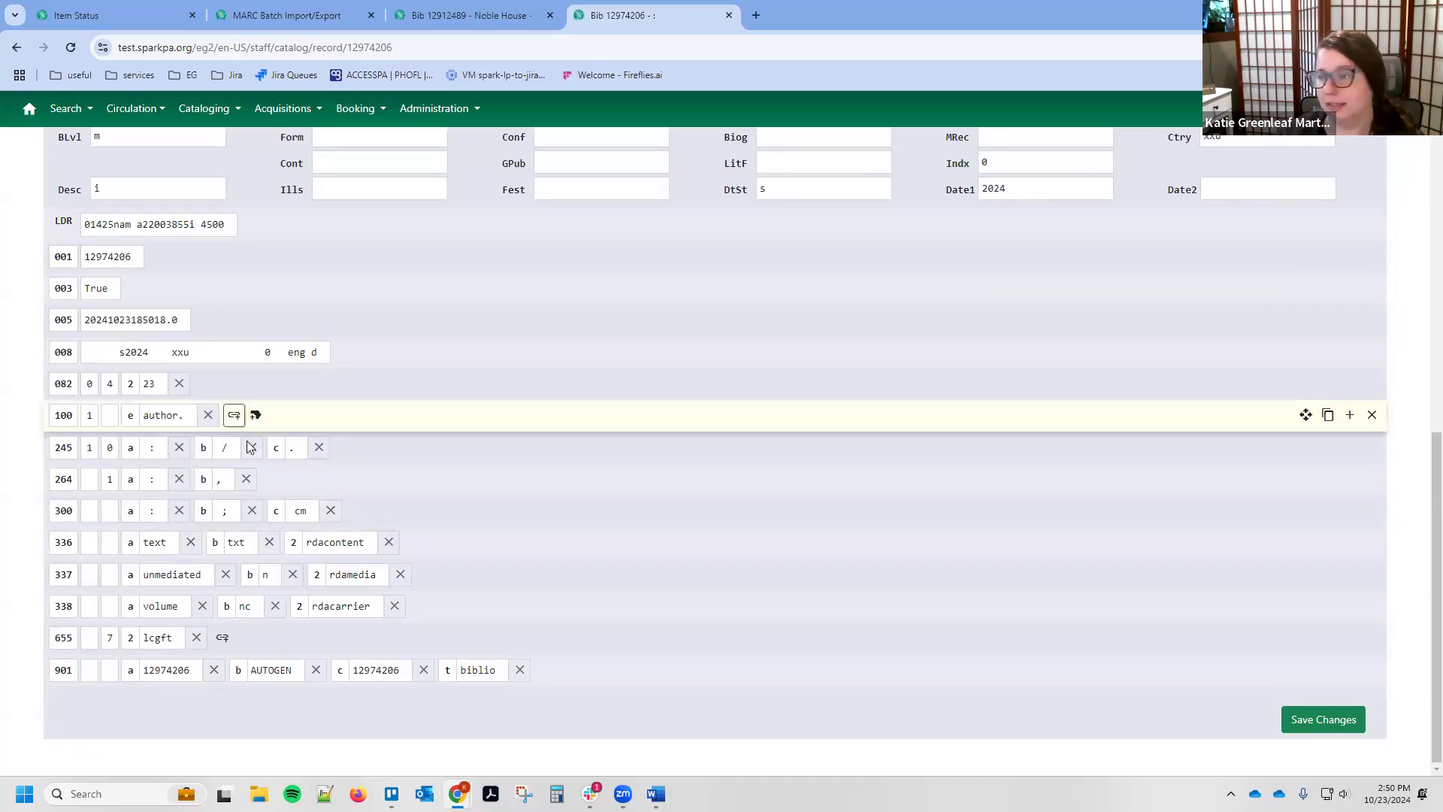
scroll(416, 519, up, 15)
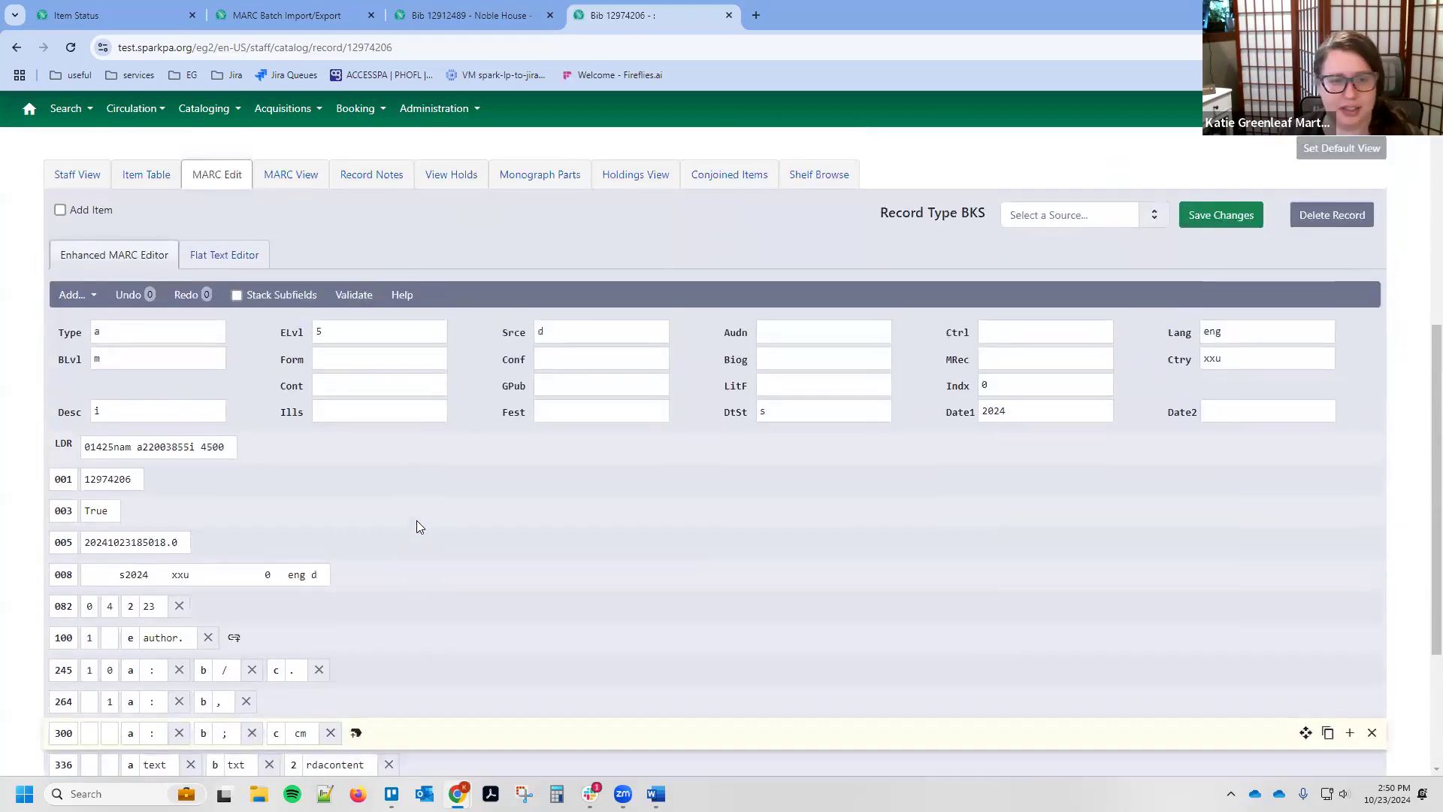
scroll(420, 527, down, 7)
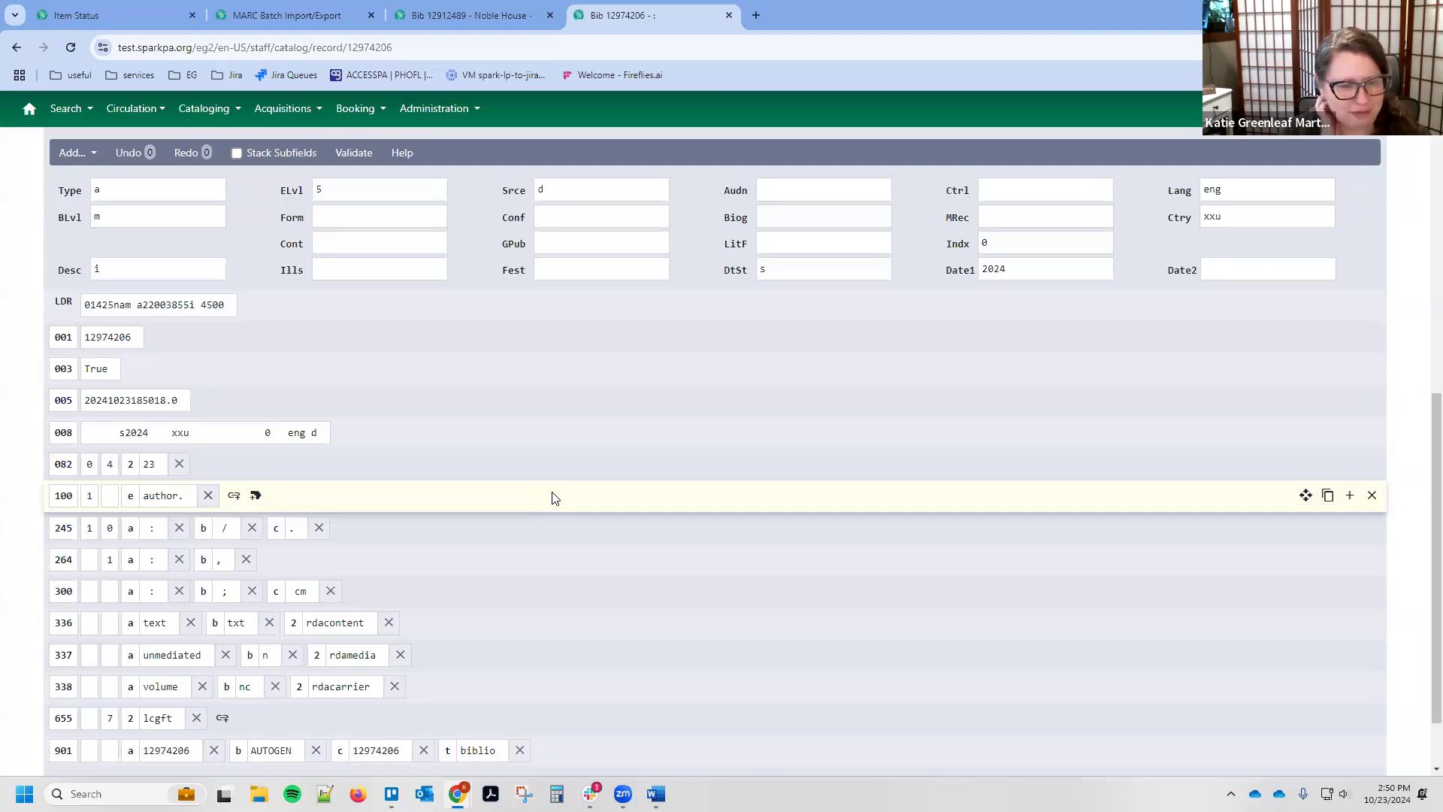
scroll(554, 481, up, 3)
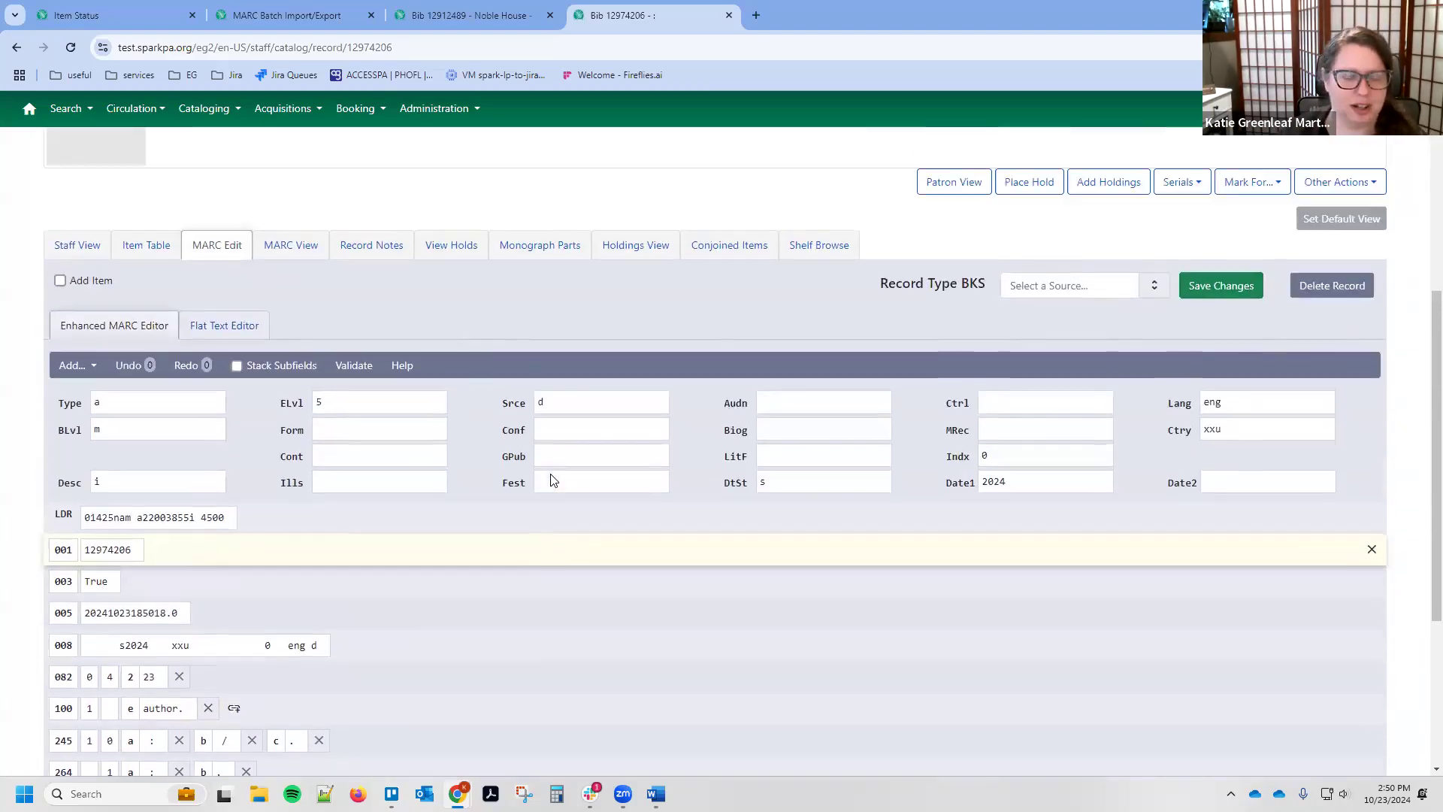
scroll(489, 371, down, 4)
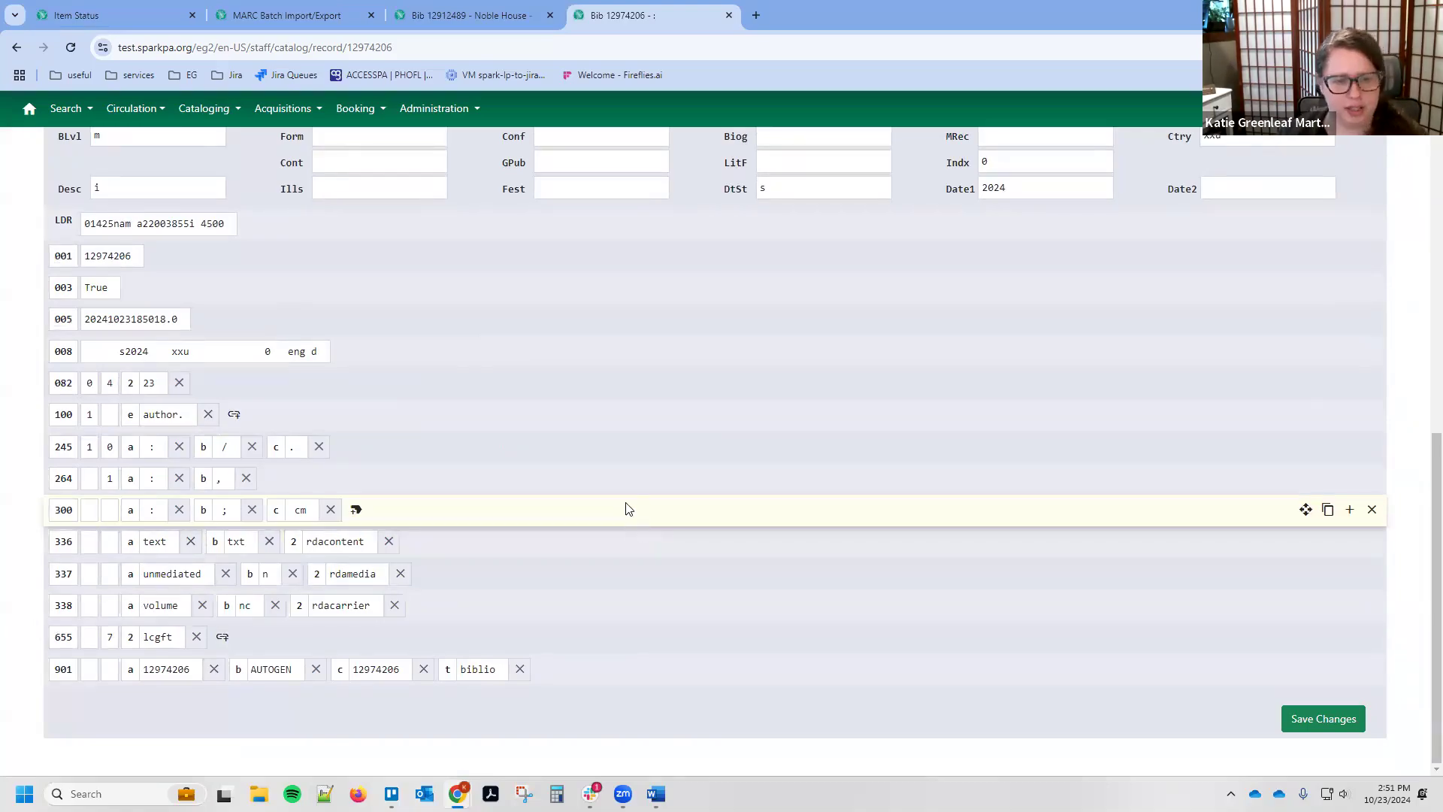
scroll(623, 505, up, 1)
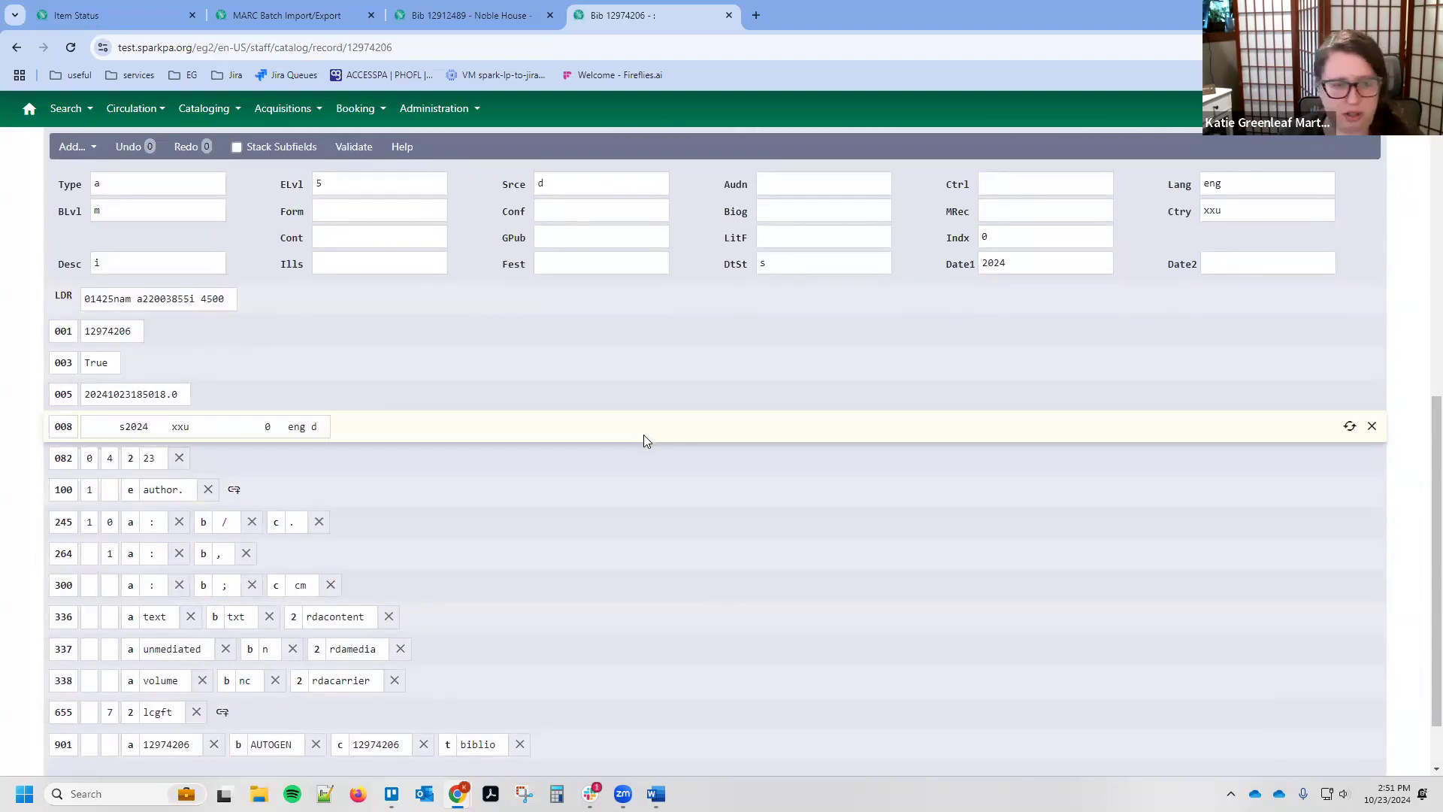
scroll(644, 442, down, 1)
scroll(643, 438, up, 4)
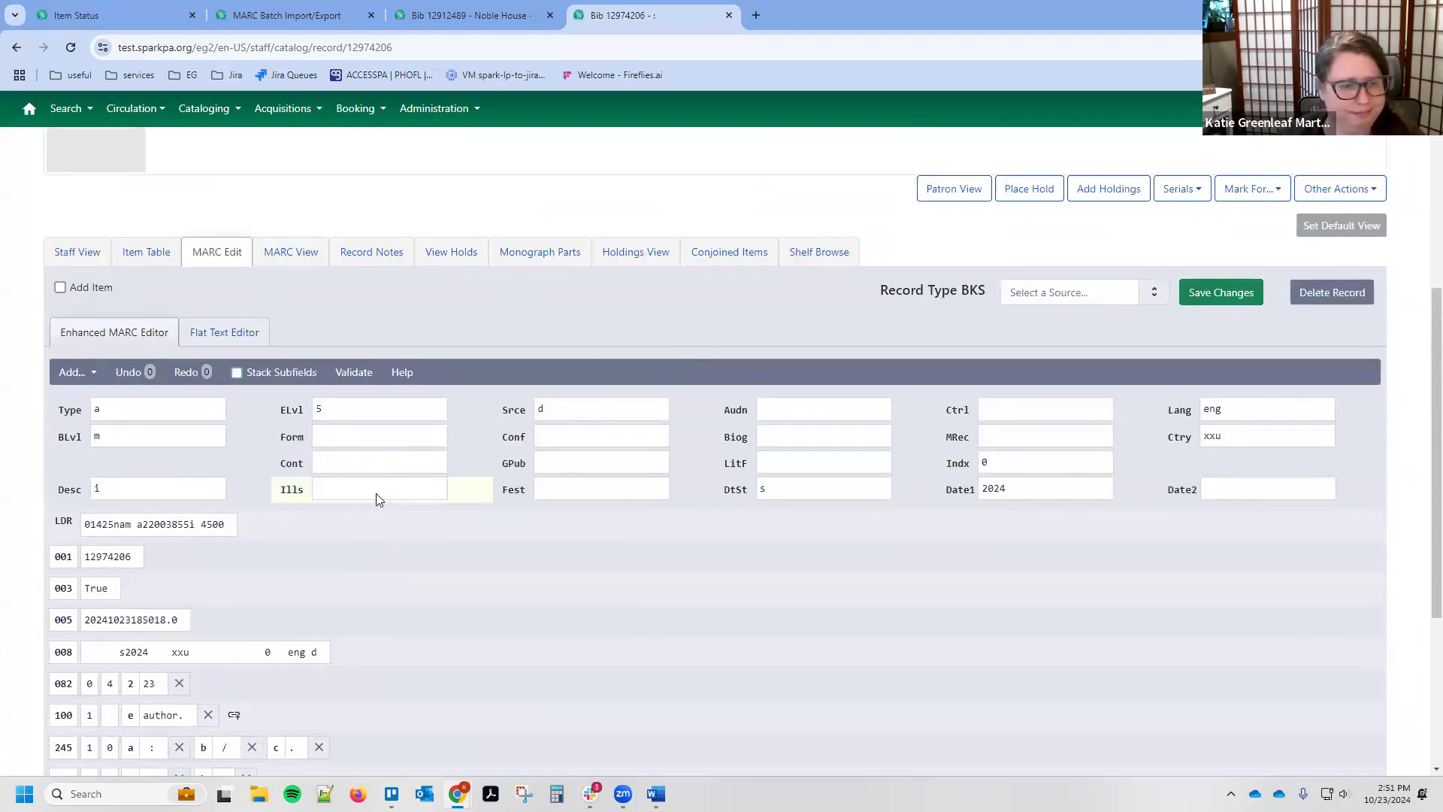
scroll(376, 493, down, 5)
Step: Open the Z39.50 import page in the MARC batch import browser tab and search by the copied ISBN
click(285, 15)
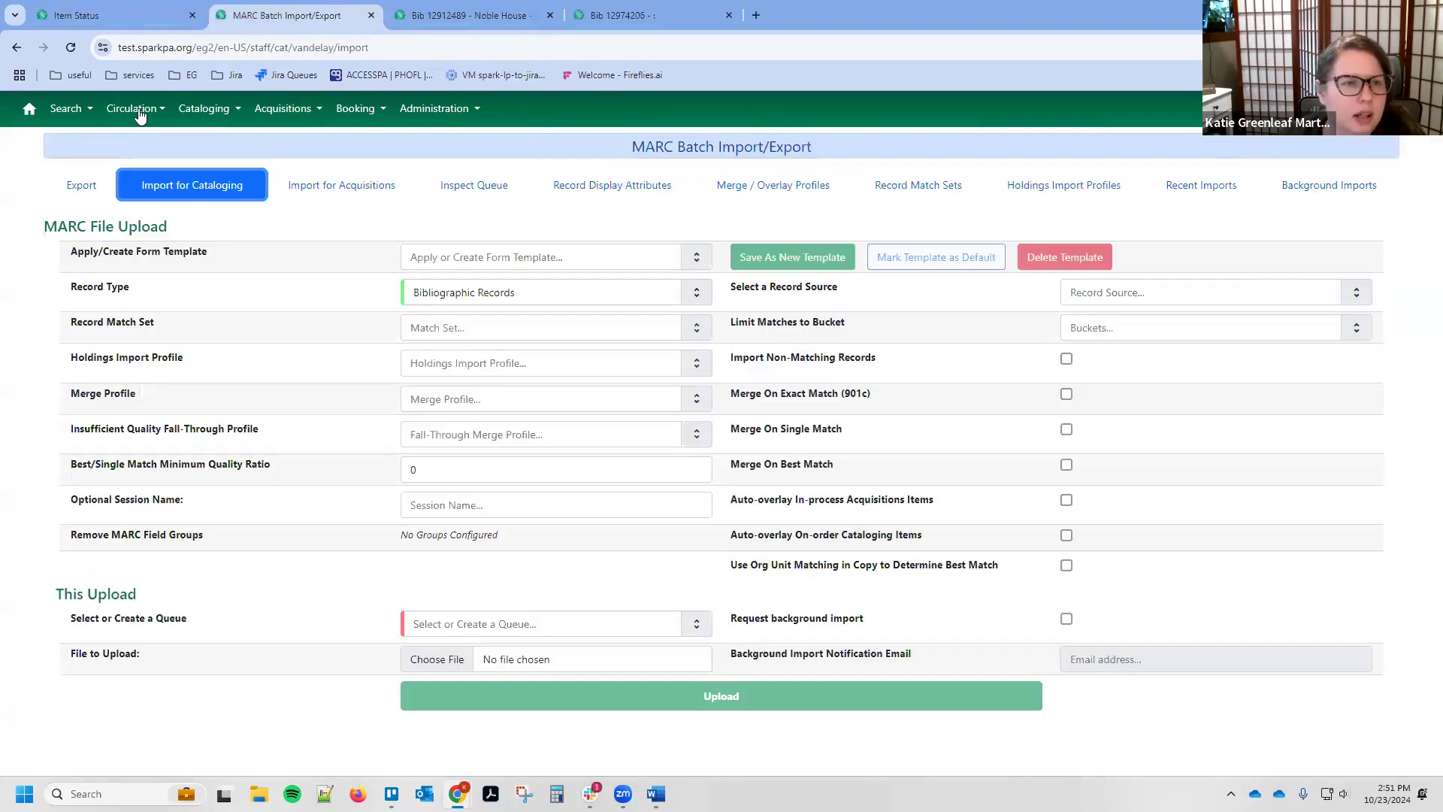
click(140, 113)
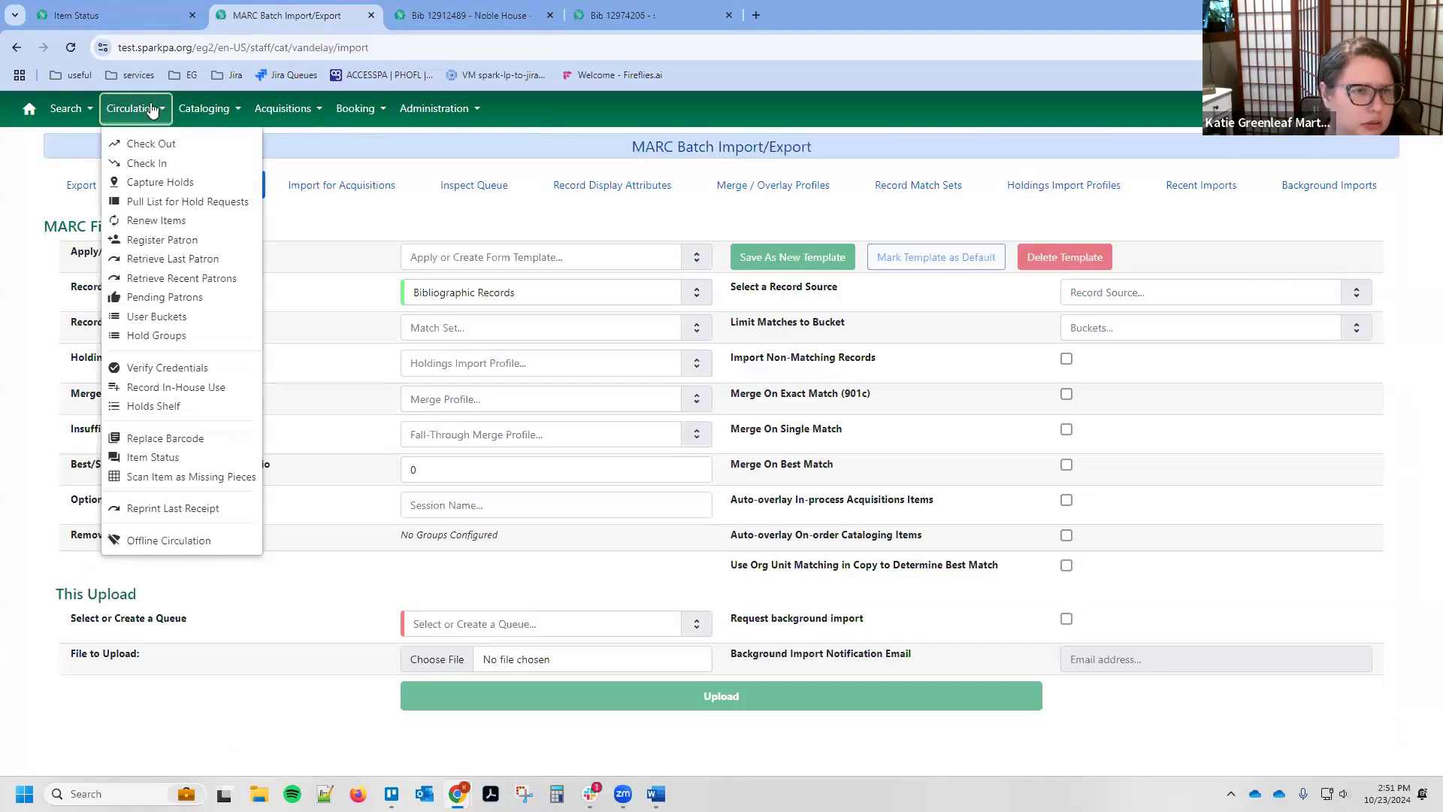
click(204, 109)
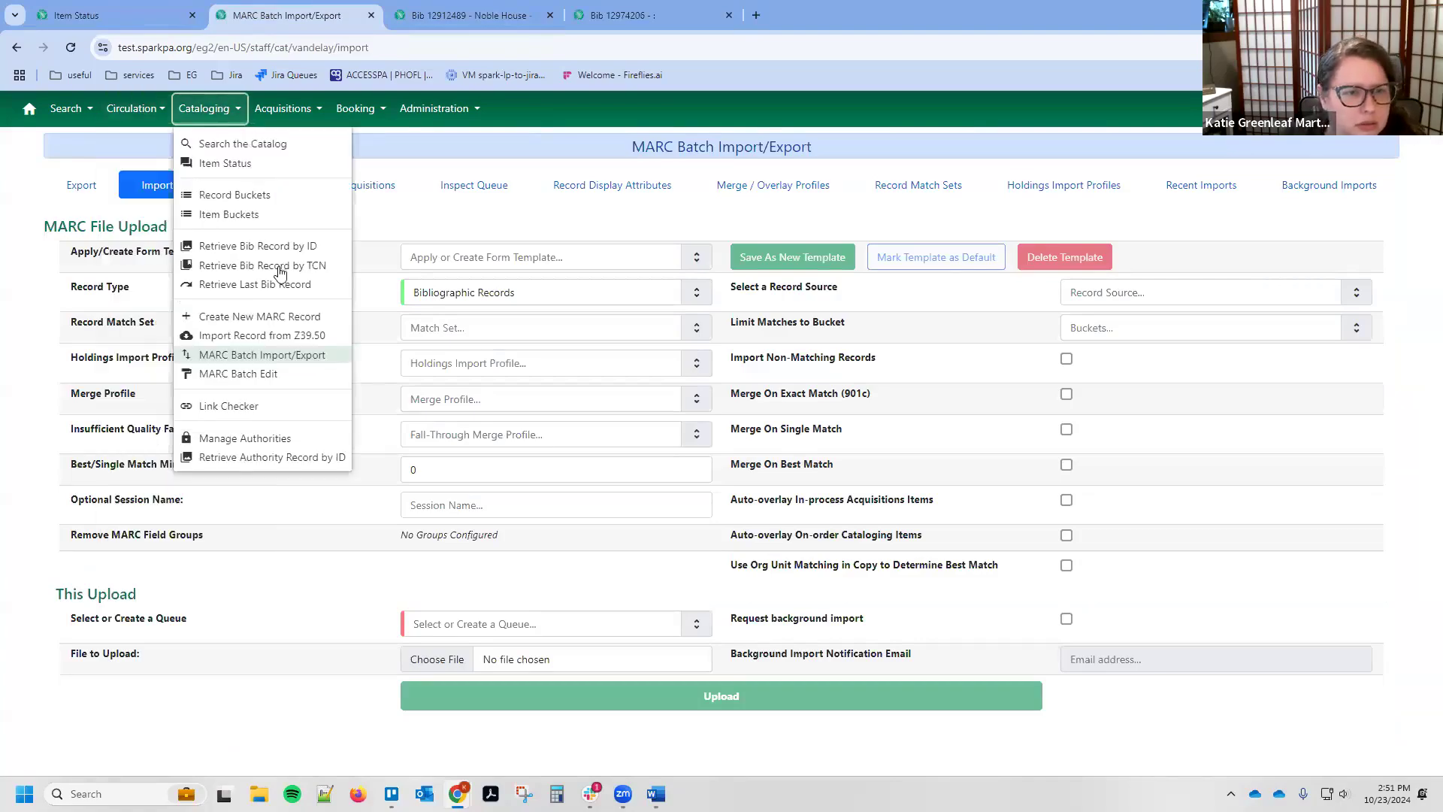
click(271, 336)
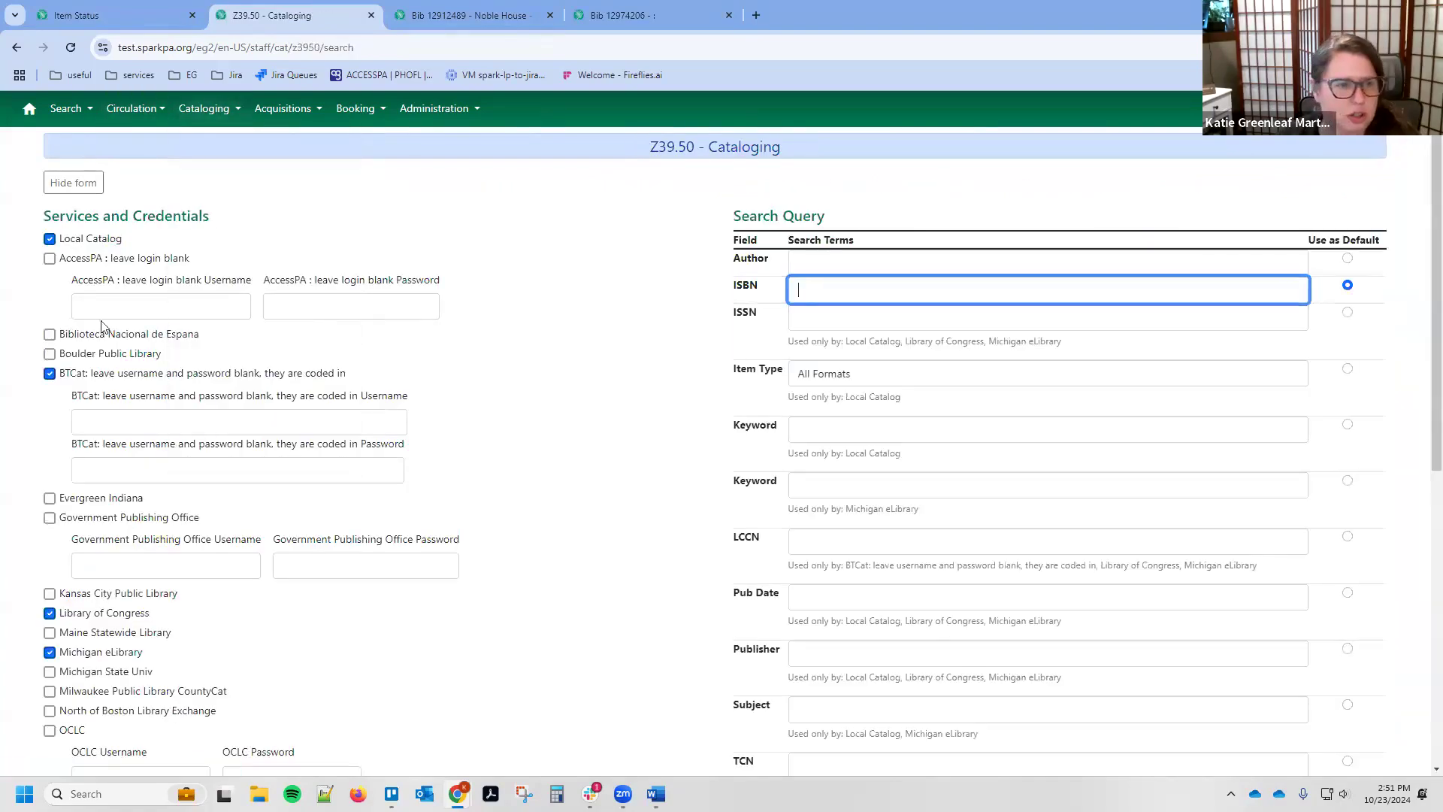
key(ctrl+v)
key(Return)
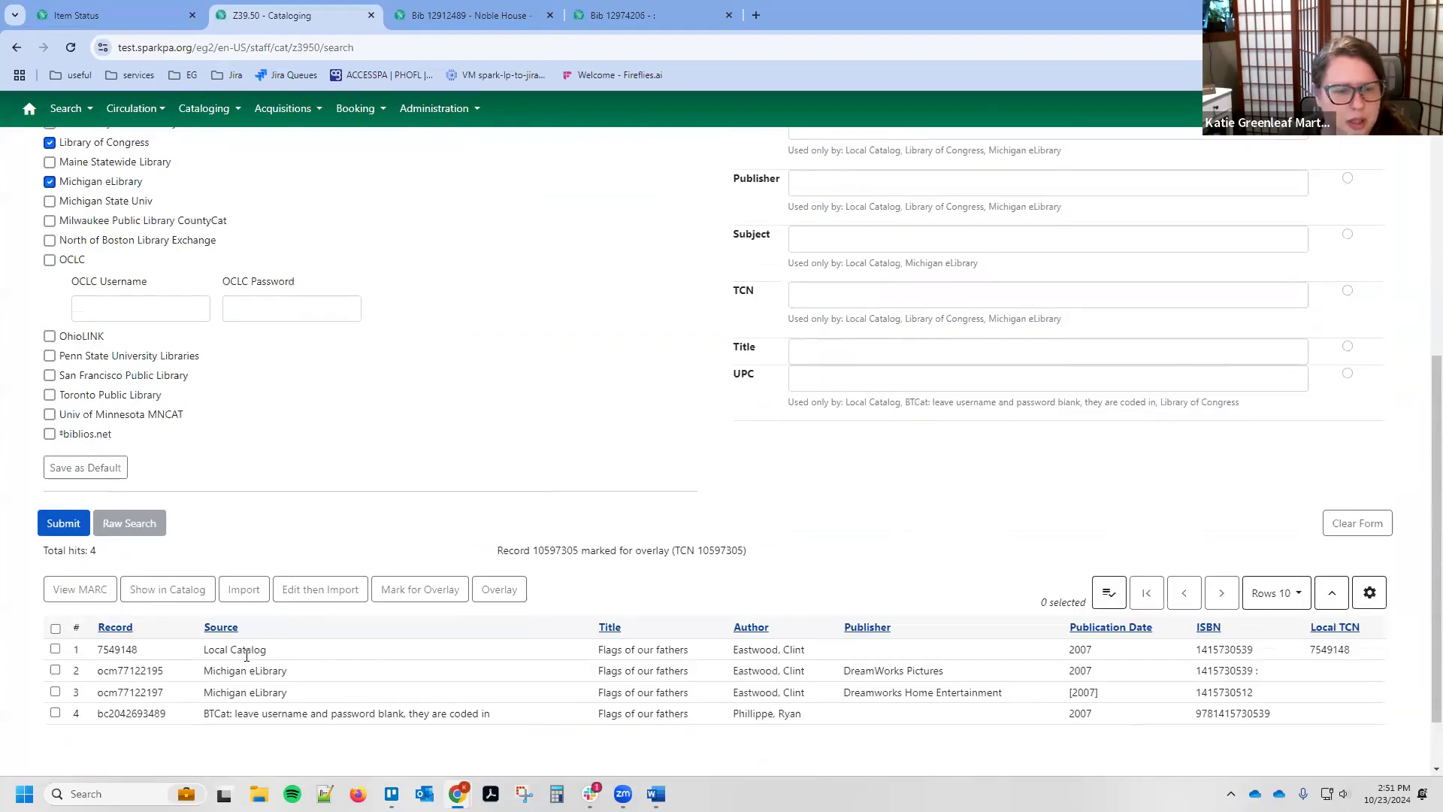
Step: Mark the Local Catalog record of Flags of our fathers for overlay and open the overlay comparison with Michigan eLibrary record ocm77122195
click(246, 648)
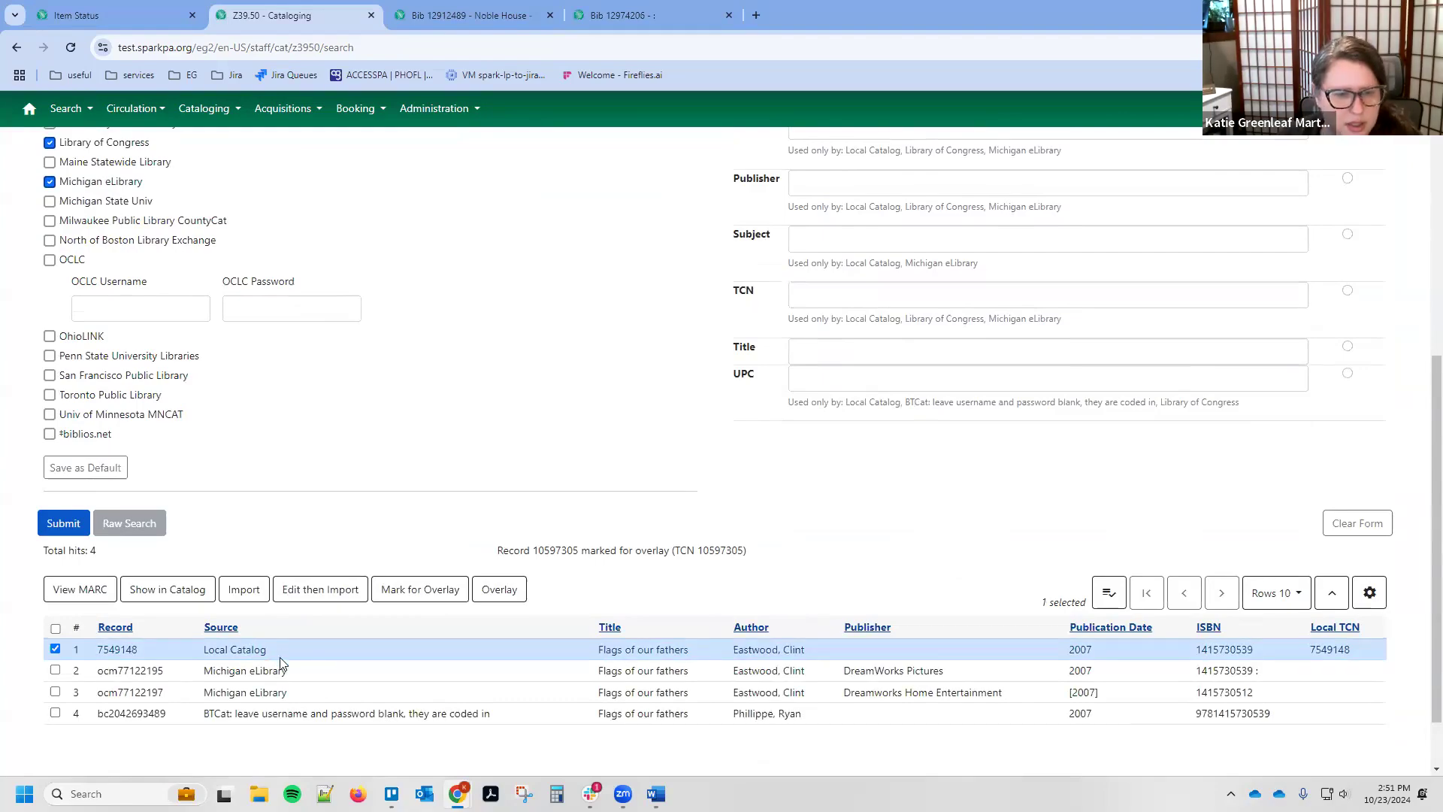
click(434, 589)
click(368, 671)
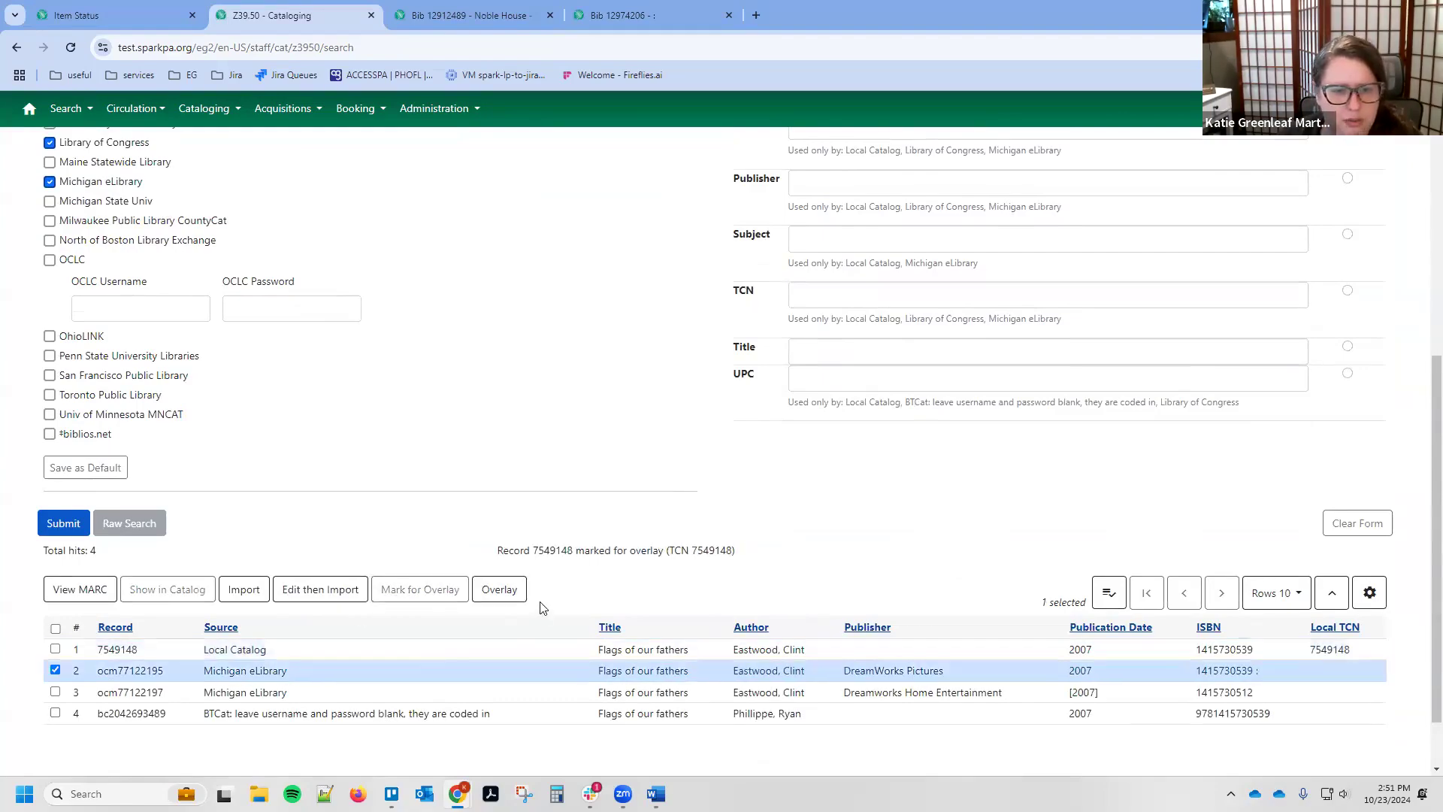
click(490, 591)
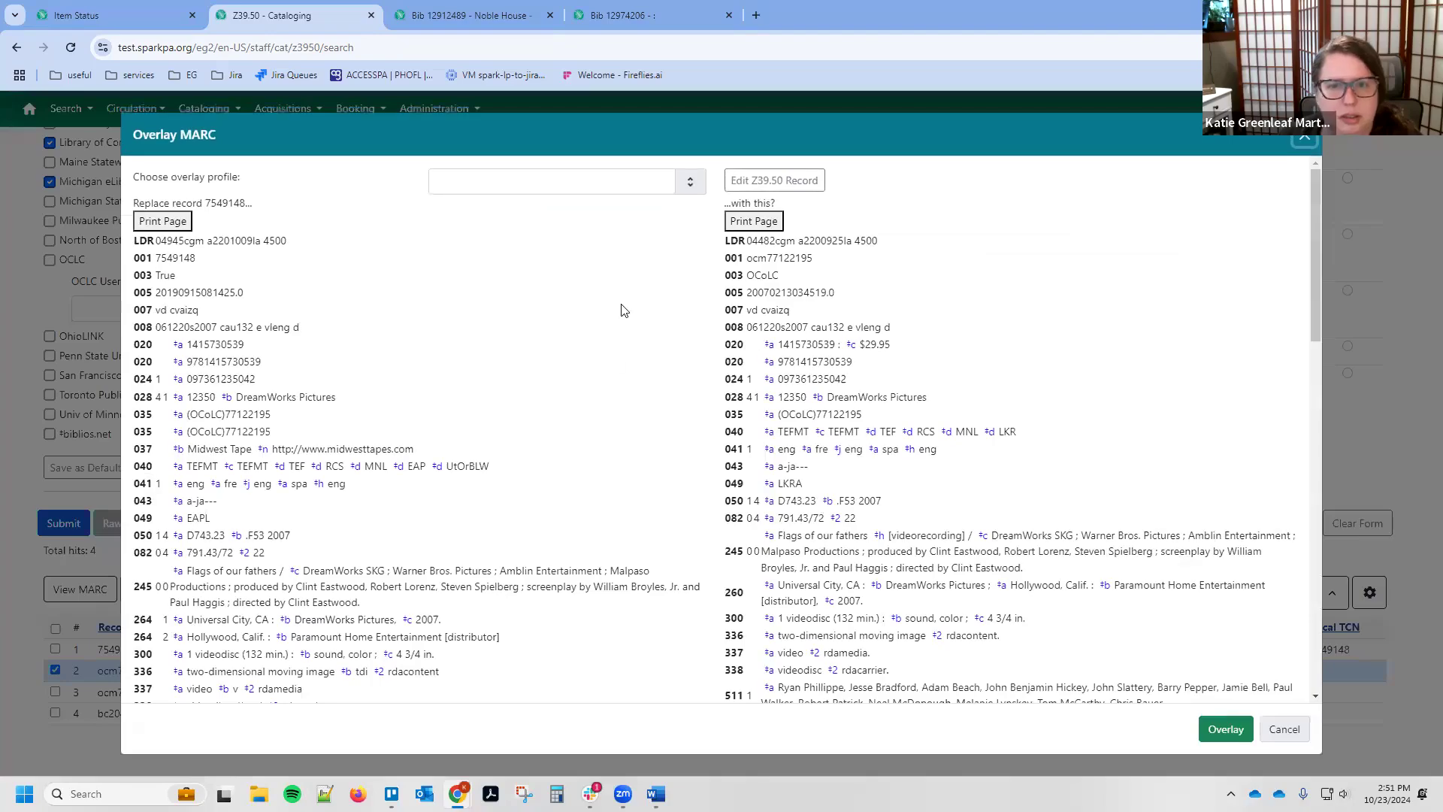
Step: Open the Z39.50 record for editing from the overlay comparison, review its MARC fields, and cancel the overlay
click(775, 181)
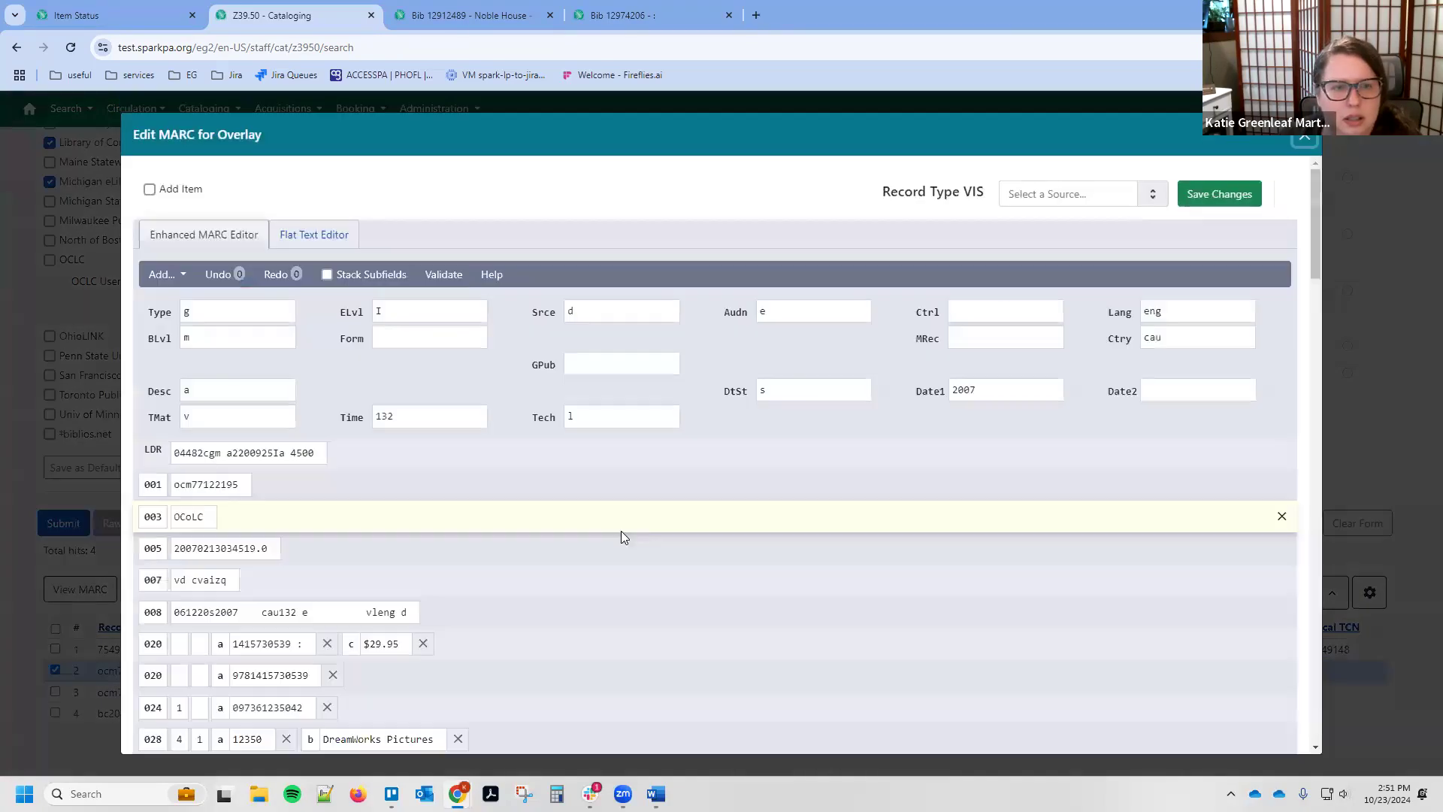
scroll(681, 489, down, 2)
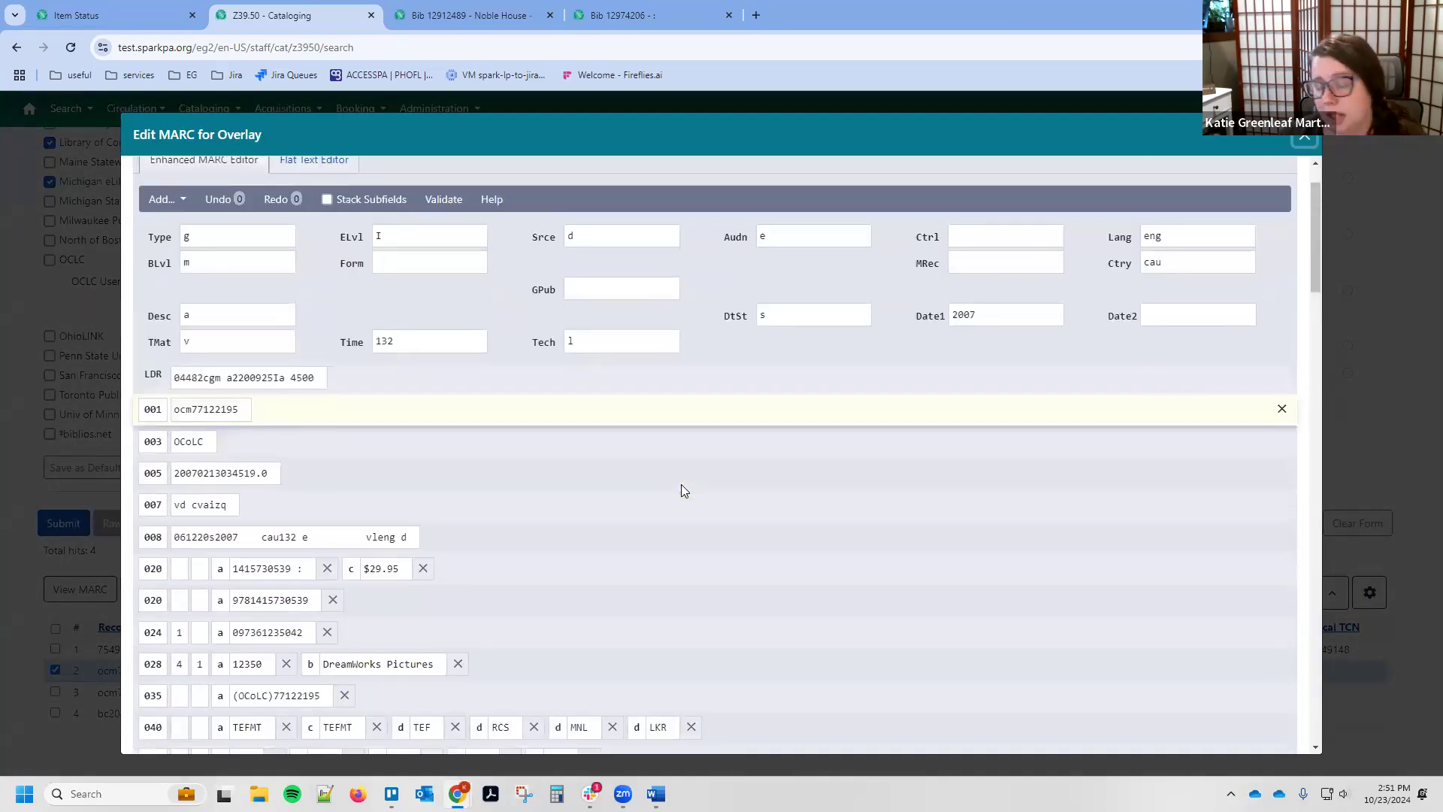
scroll(681, 489, down, 5)
scroll(681, 489, up, 8)
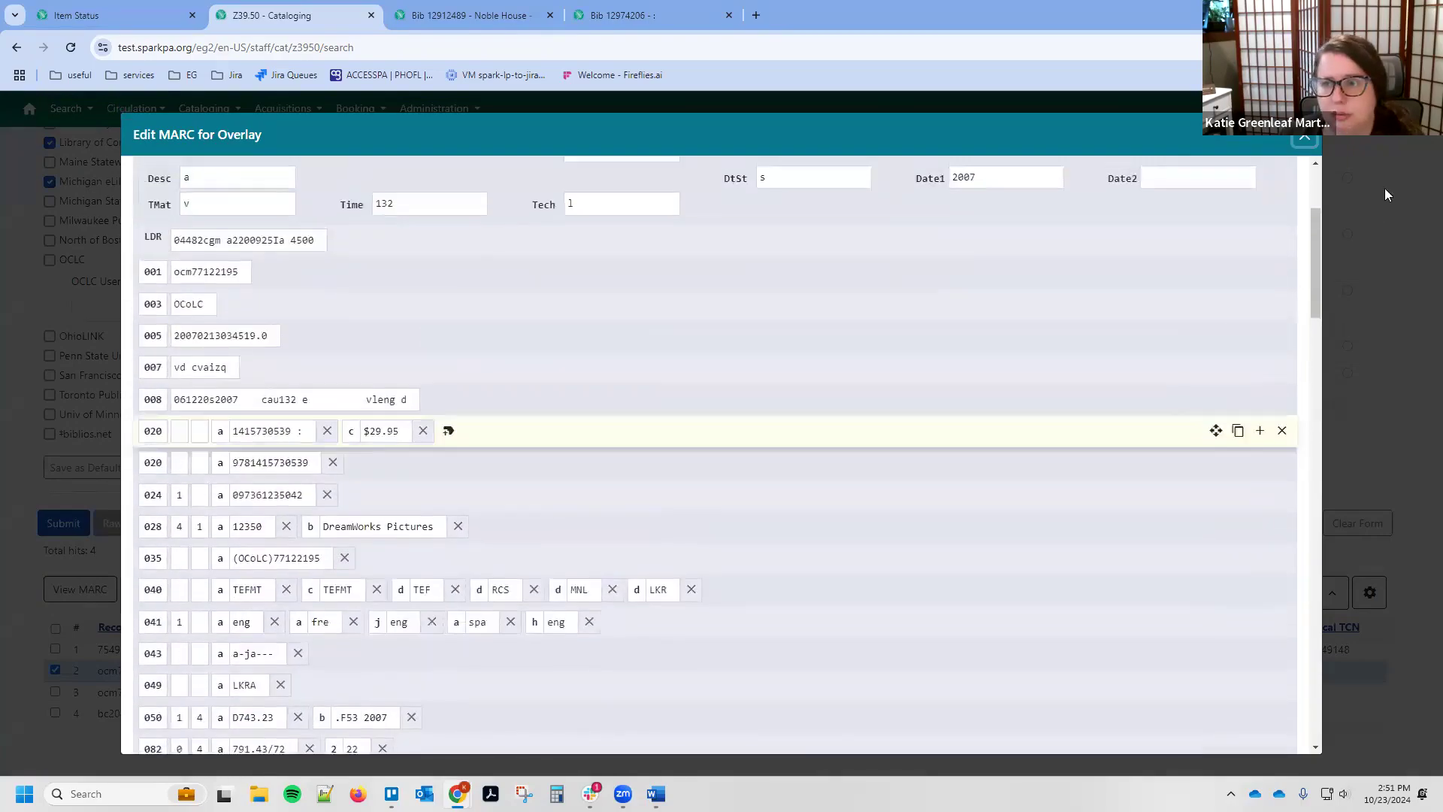
click(1306, 140)
click(1283, 729)
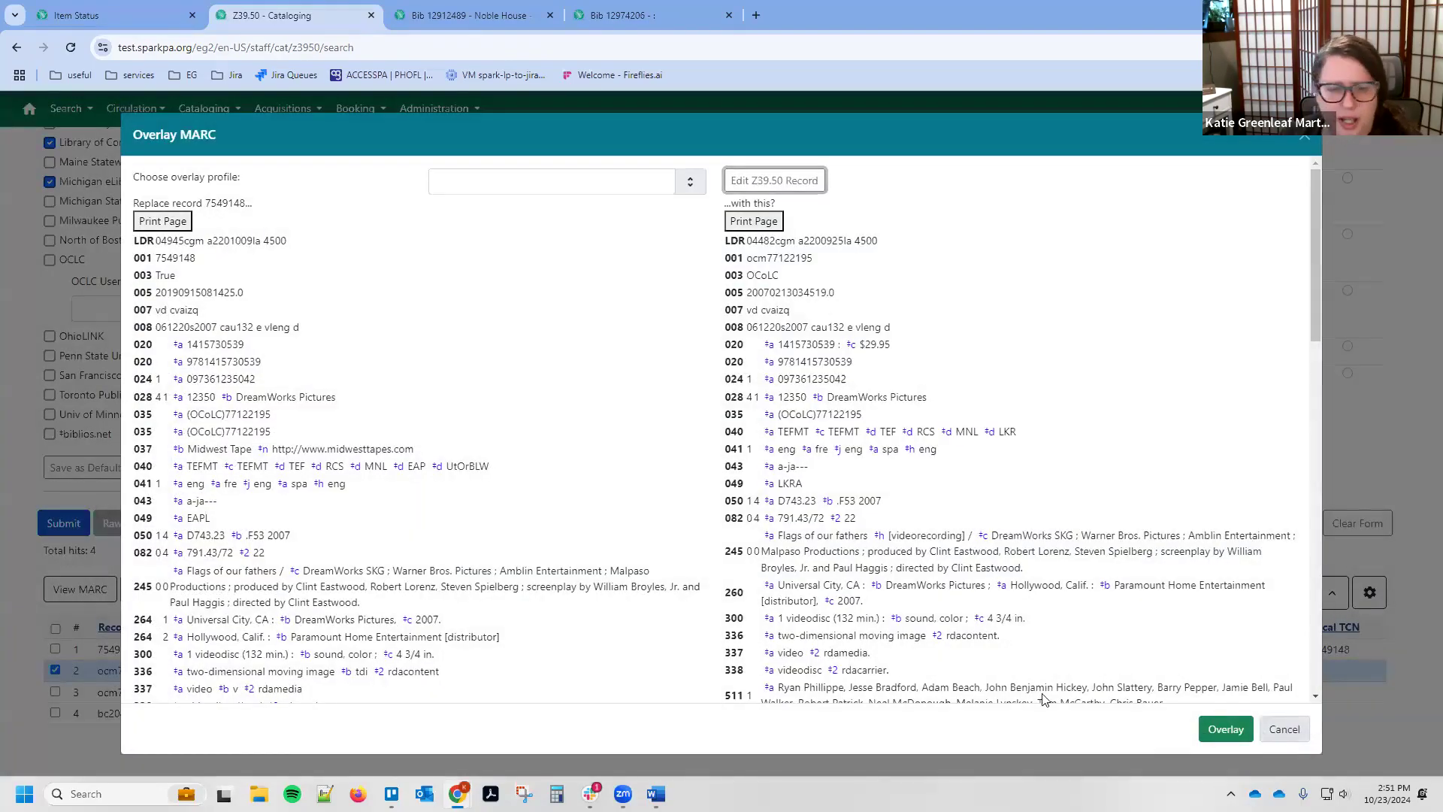
Step: Open the selected Michigan eLibrary record for editing before import and review its fields and help in the enhanced MARC editor
click(329, 594)
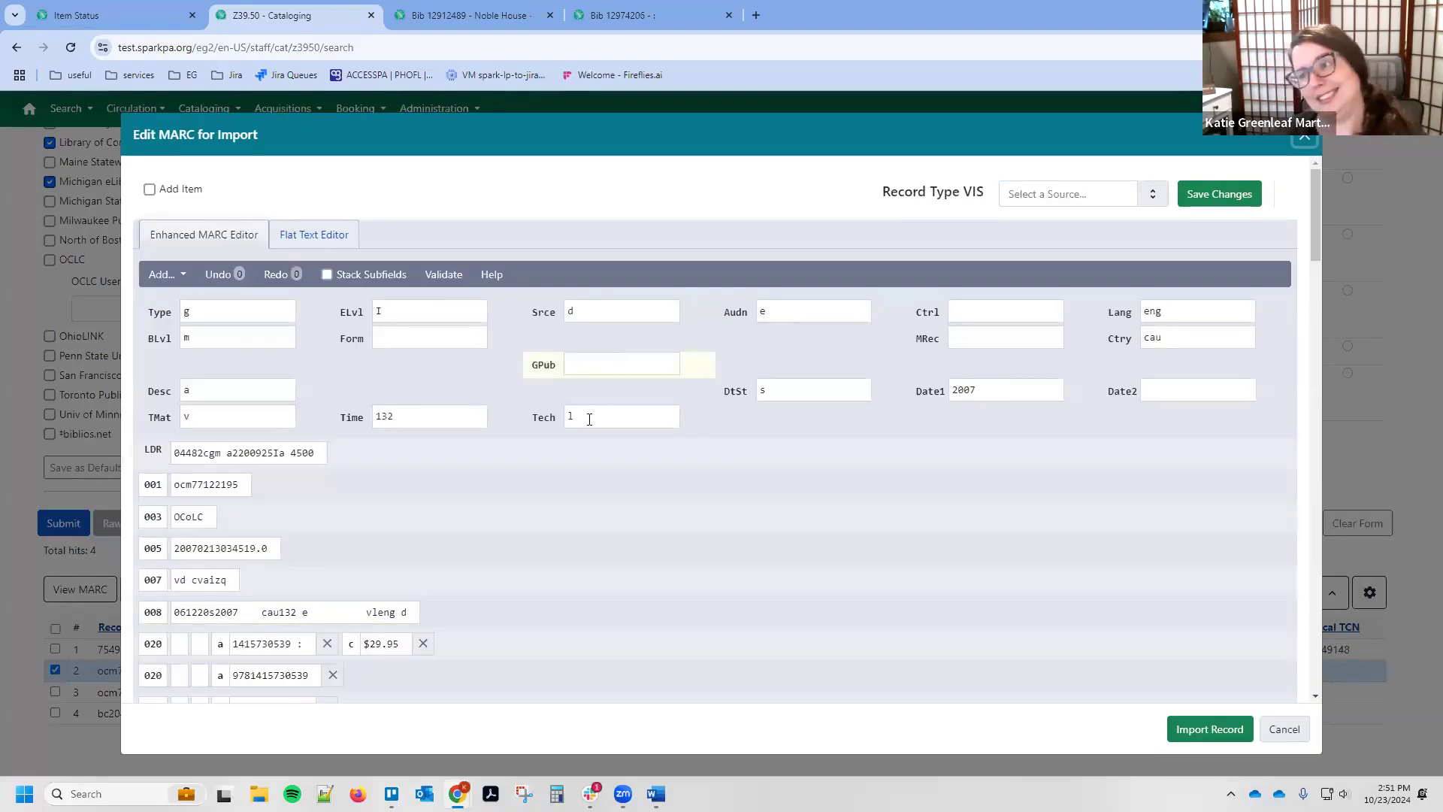
scroll(589, 418, down, 10)
scroll(589, 421, up, 10)
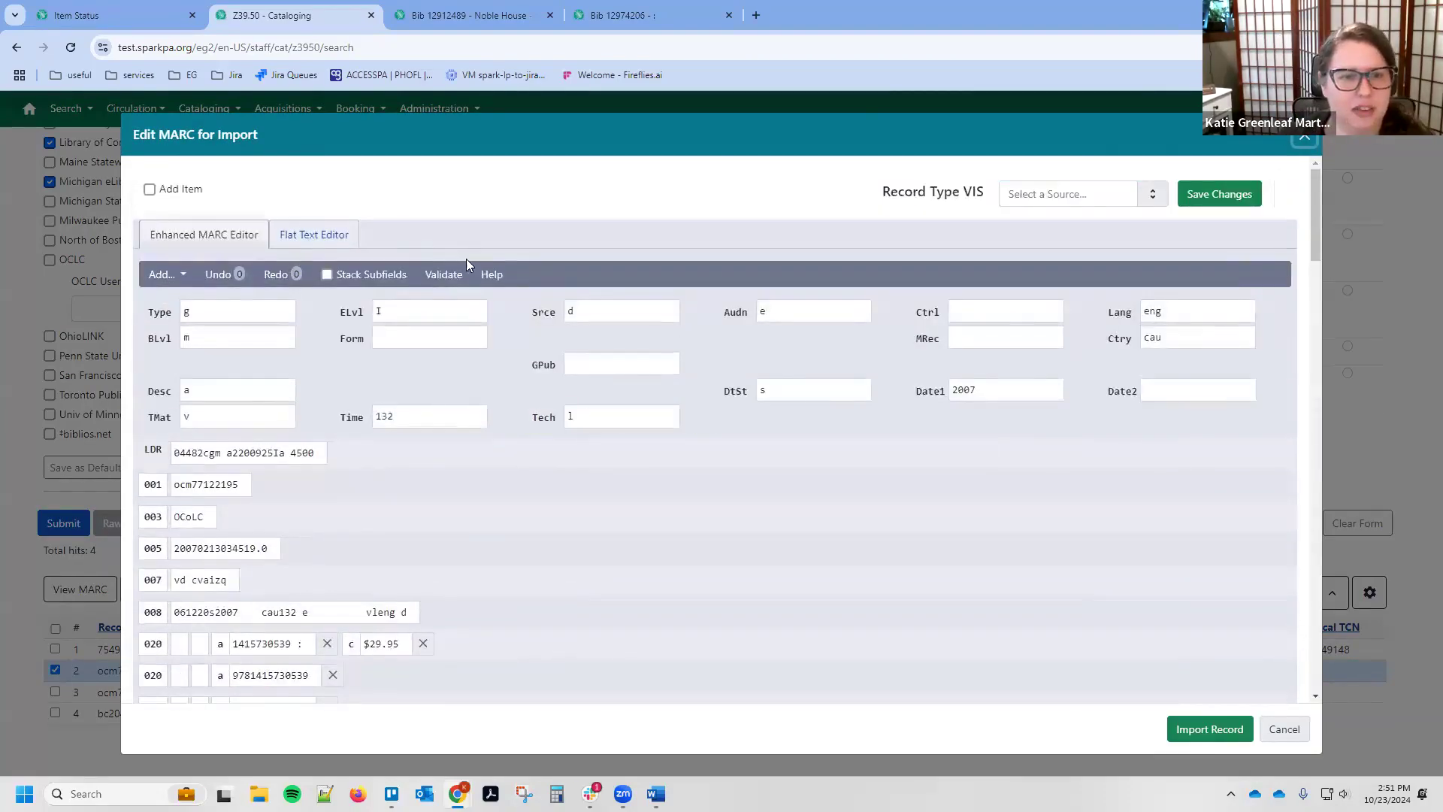
scroll(531, 385, down, 10)
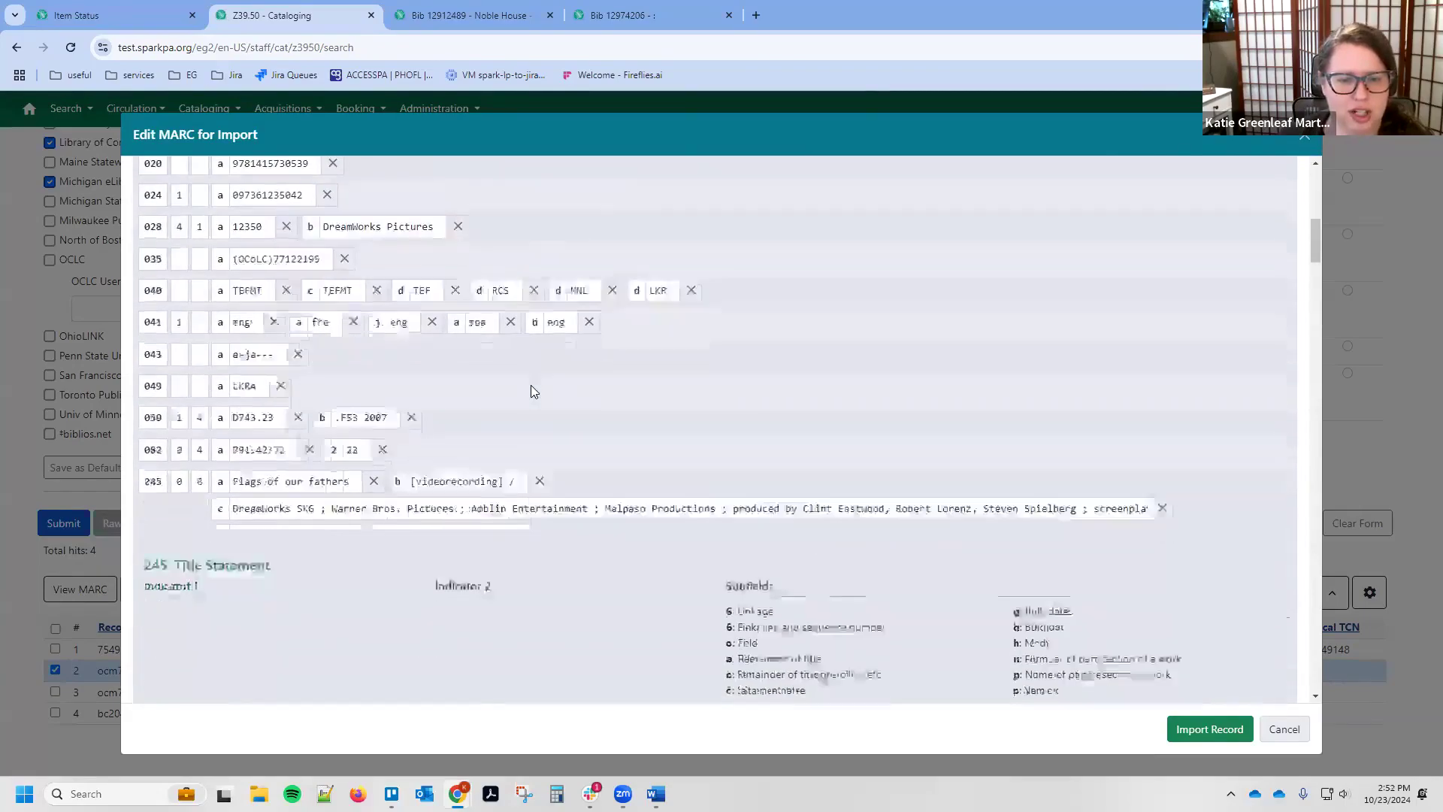
scroll(531, 390, down, 3)
scroll(467, 328, up, 13)
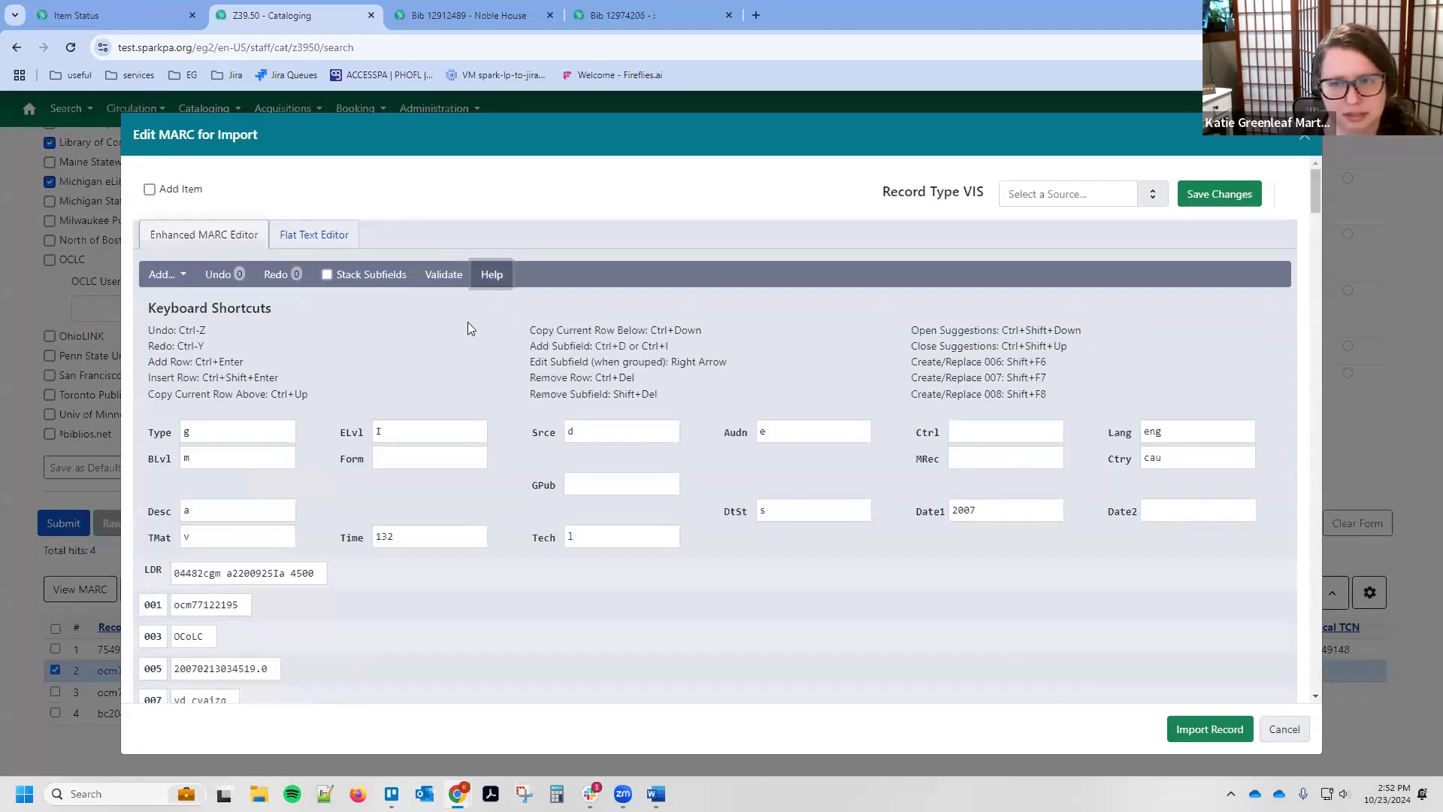
Step: Review the record's MARC text in the flat text editor and cancel the import
click(357, 237)
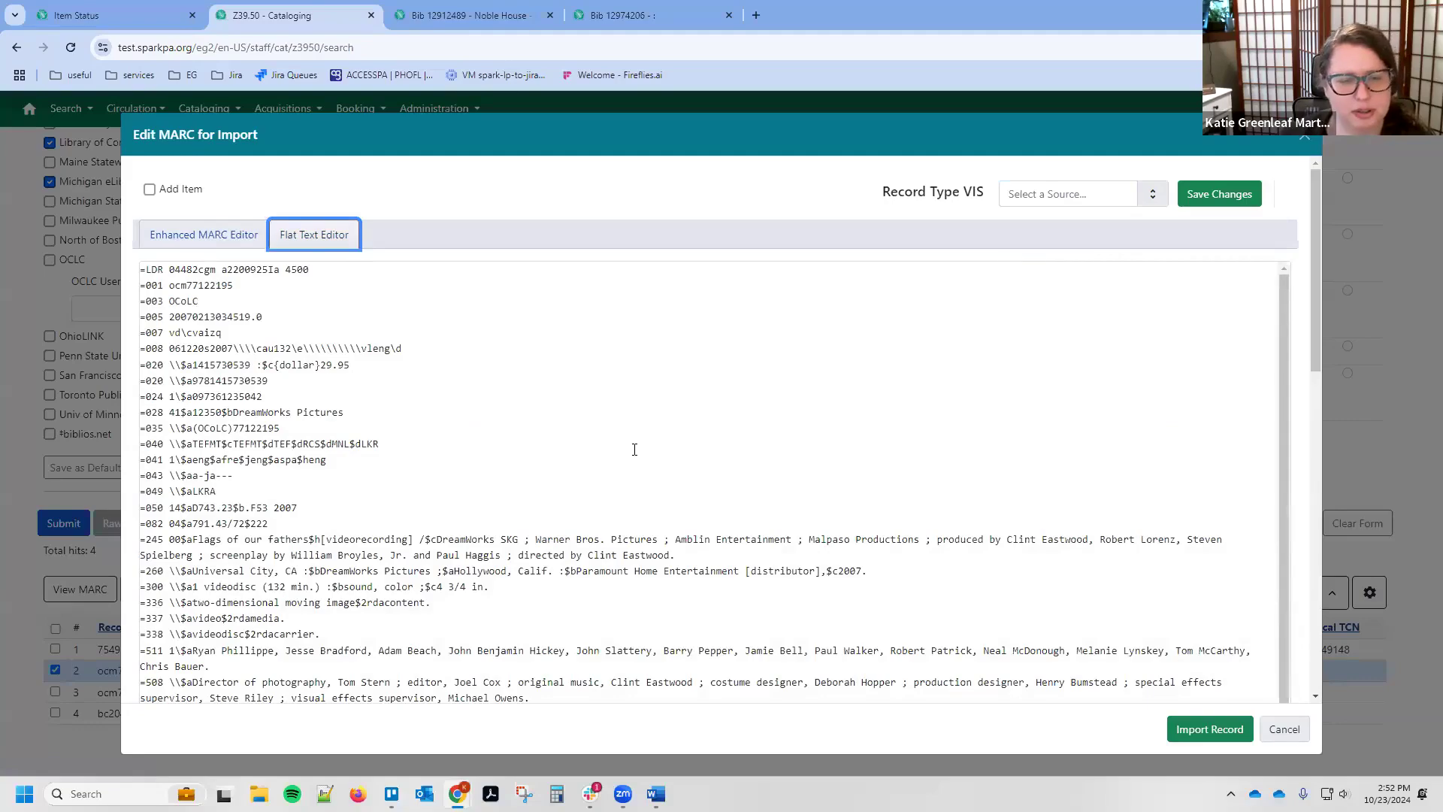
scroll(634, 450, down, 1)
scroll(634, 449, up, 1)
scroll(634, 449, down, 1)
scroll(634, 450, up, 1)
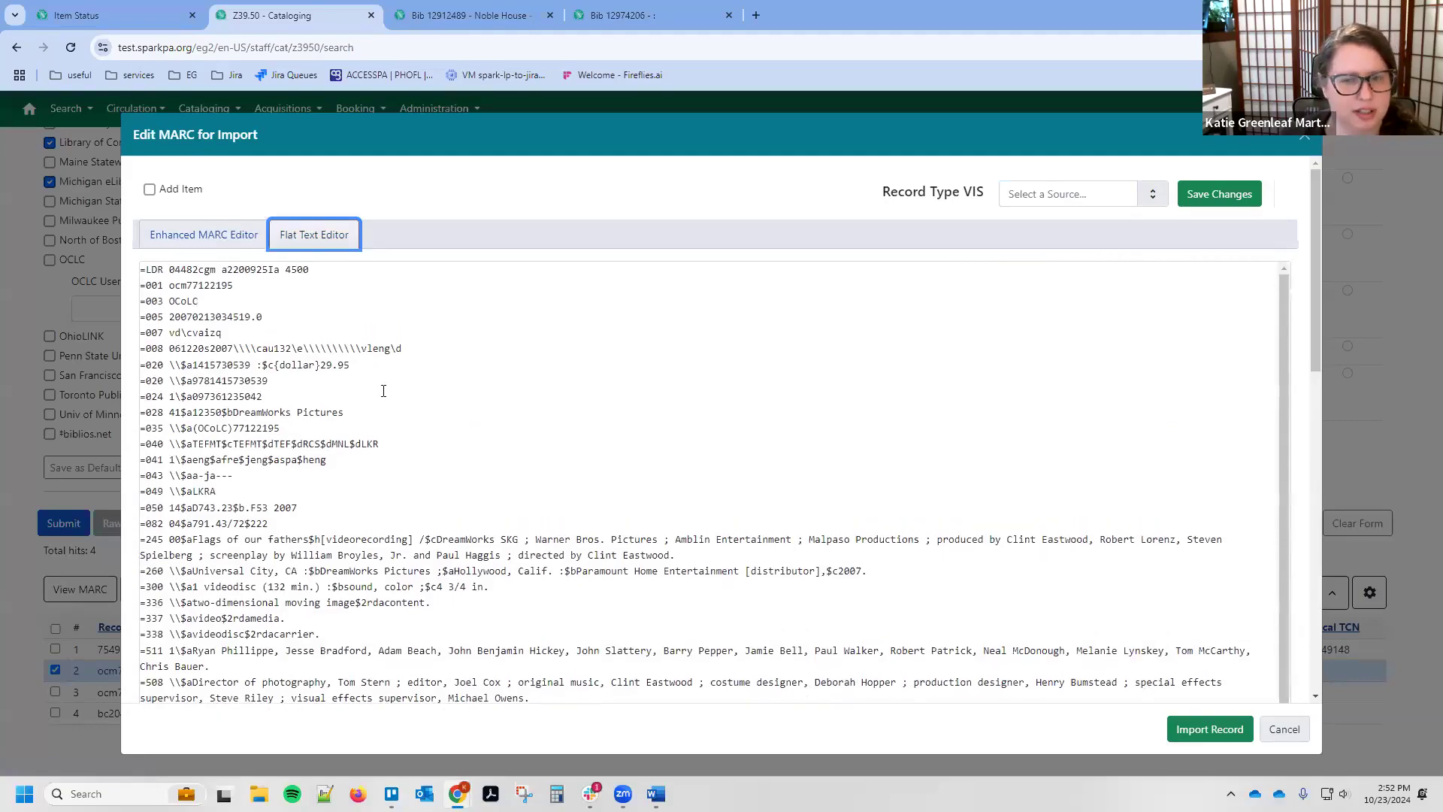
scroll(384, 391, down, 5)
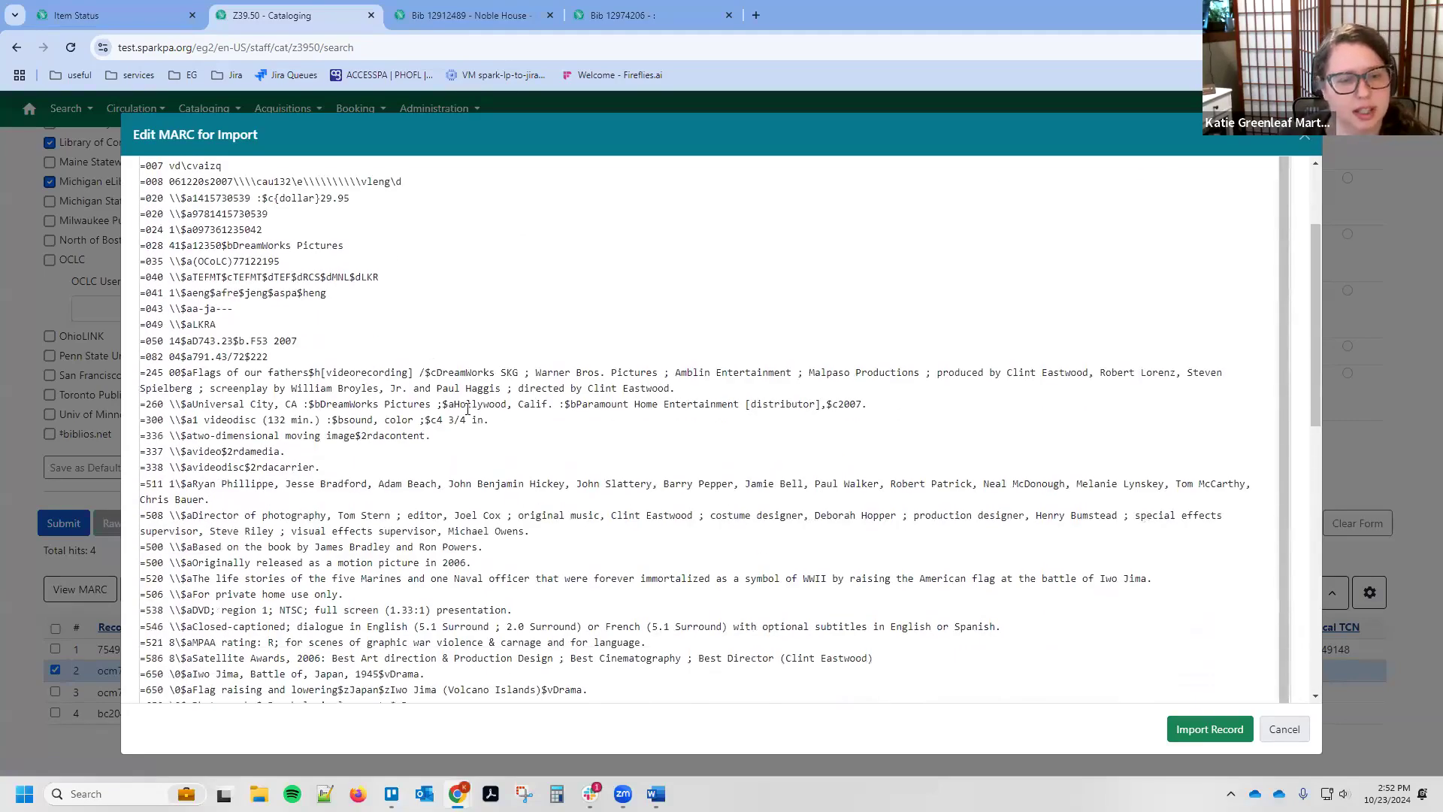
scroll(878, 482, up, 6)
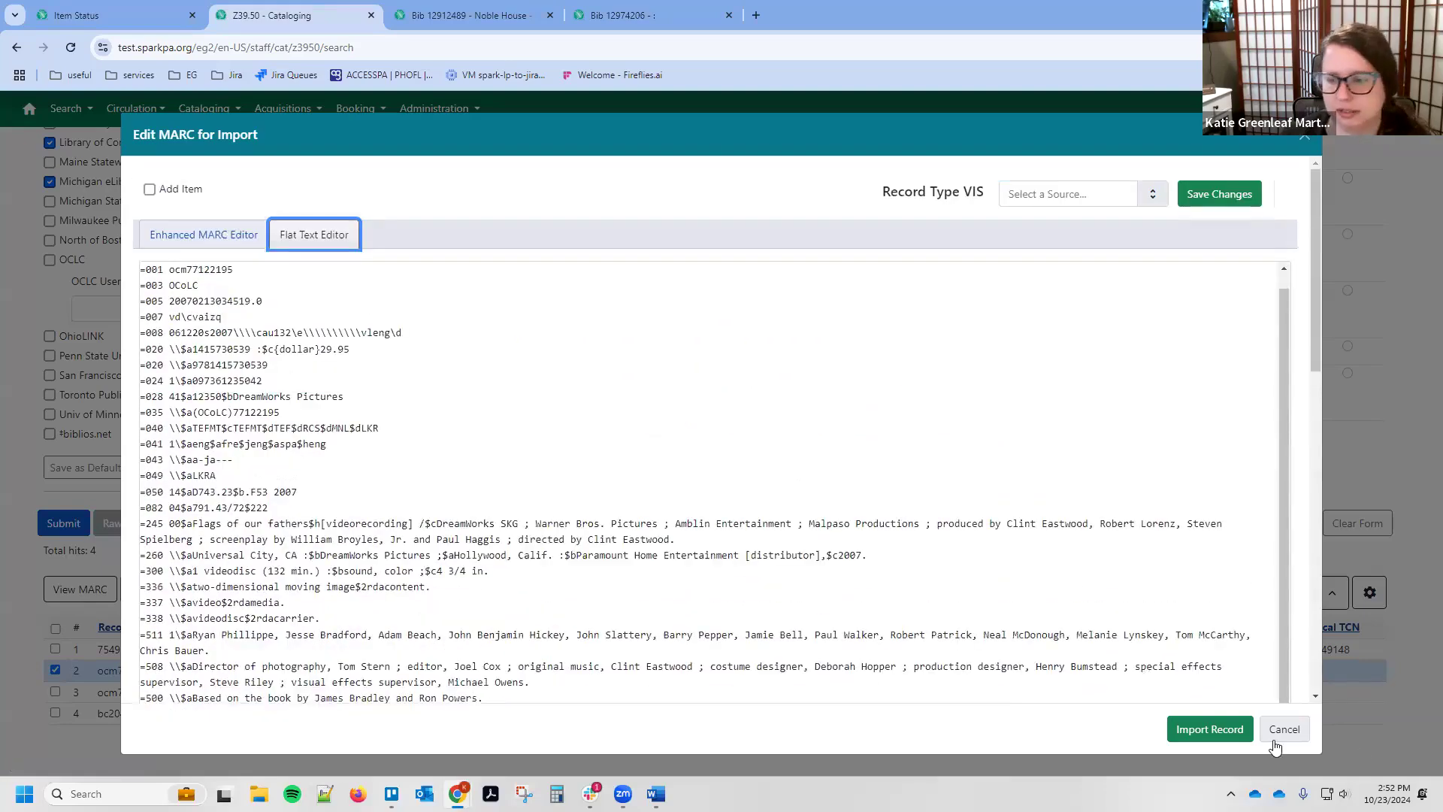
click(1277, 740)
Step: Return to the Noble House record's enhanced MARC editor and dismiss the open list of cataloging options
click(475, 14)
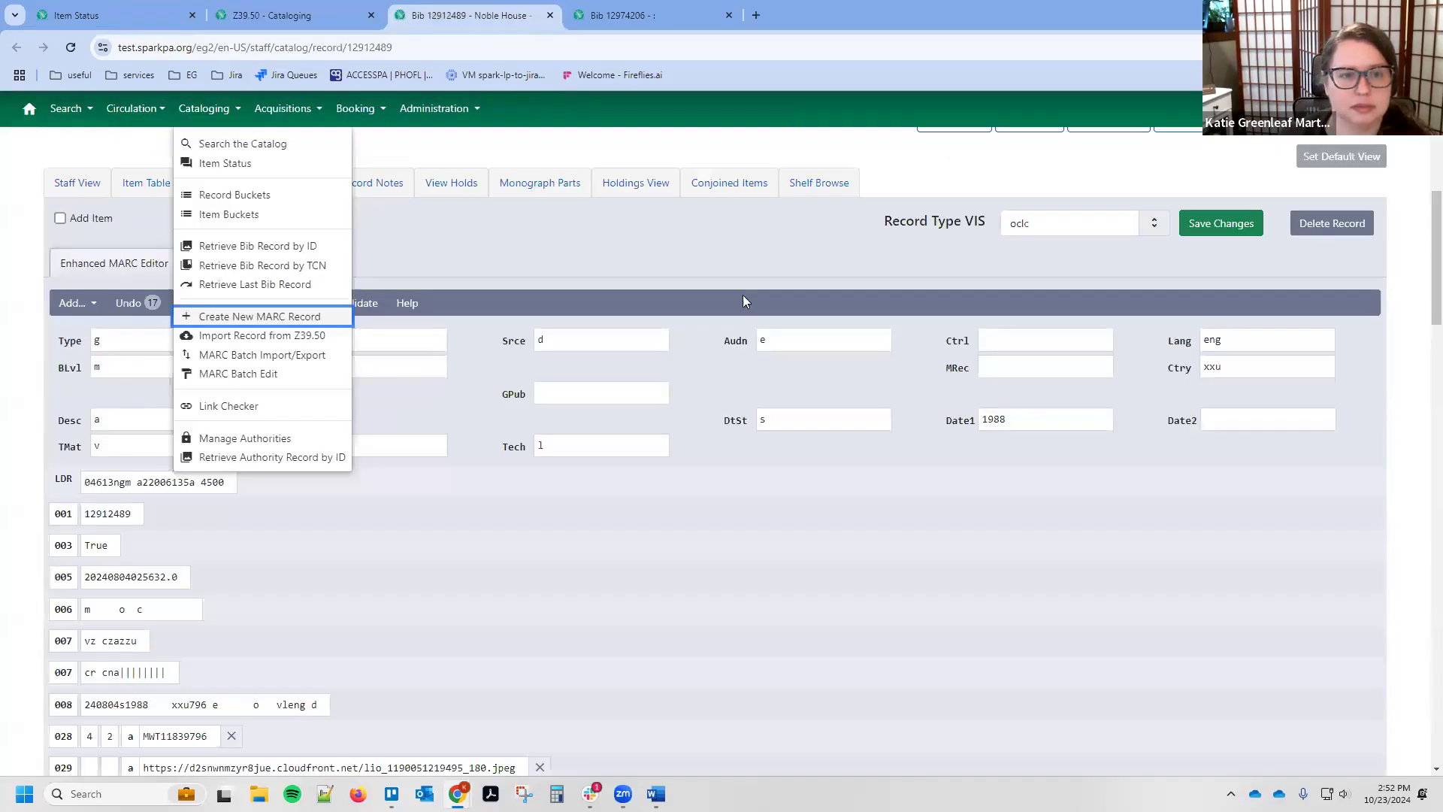
click(509, 257)
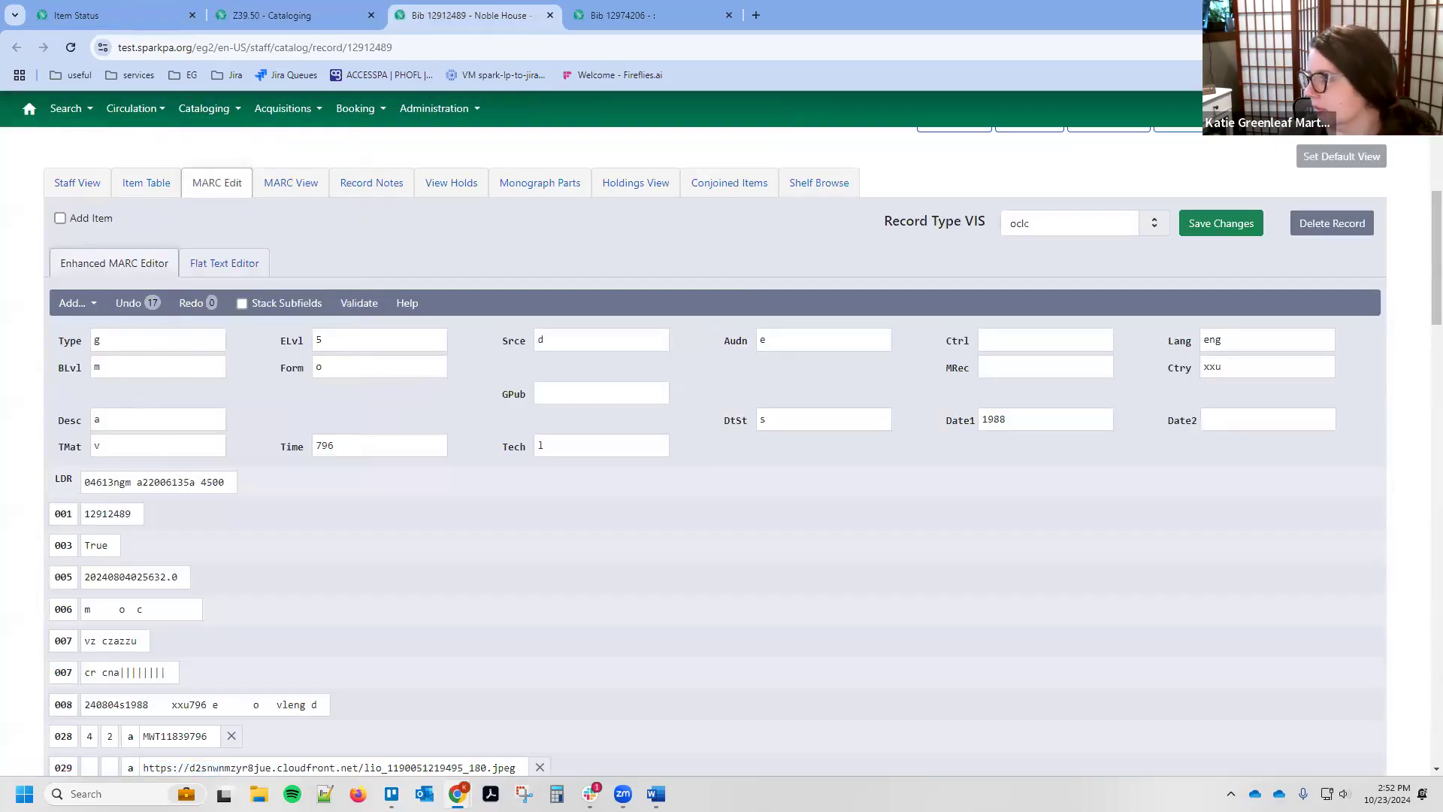